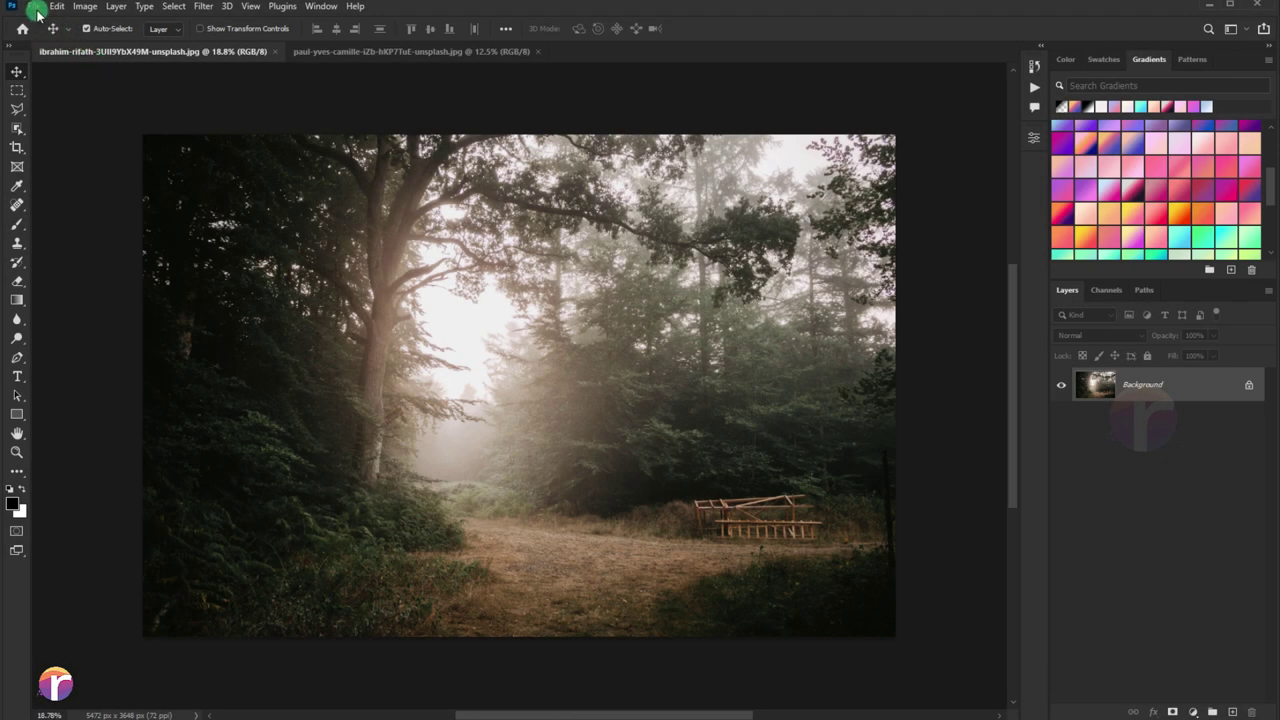
Create an 18 × 12 inch, 300 ppi landscape white document (Untitled-1).
click(37, 13)
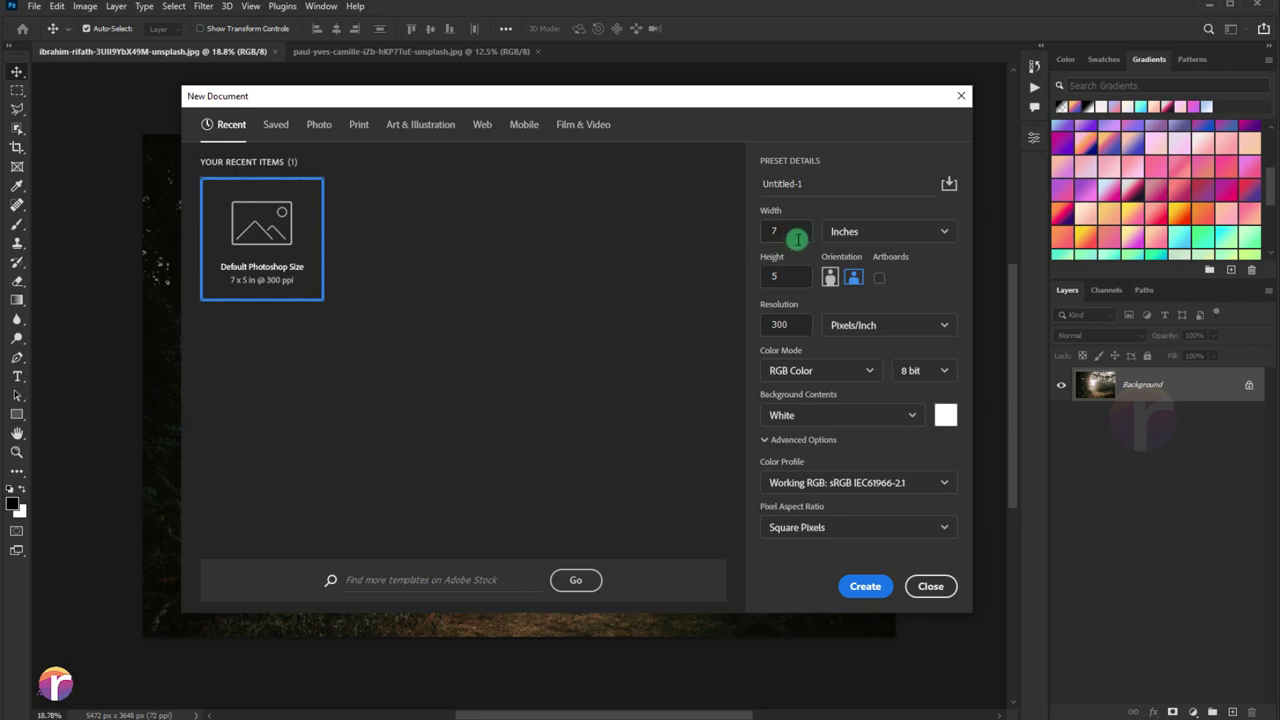
double_click(797, 239)
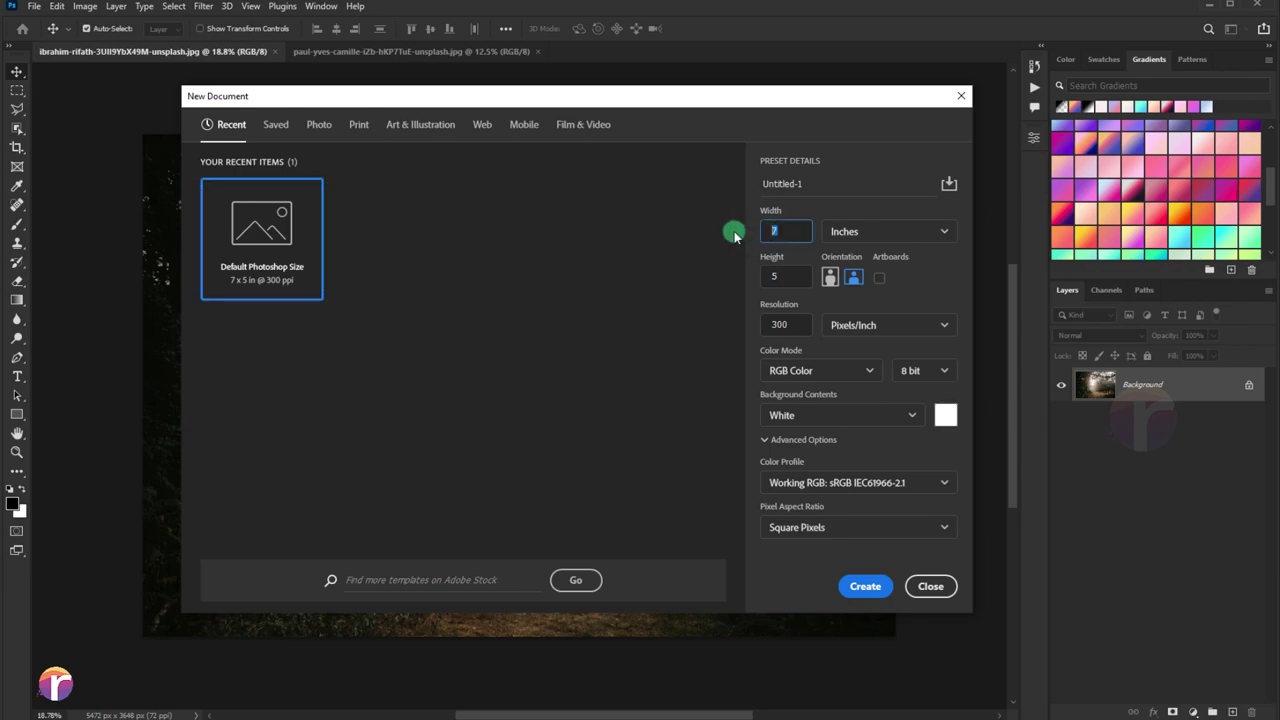
text(12)
double_click(790, 281)
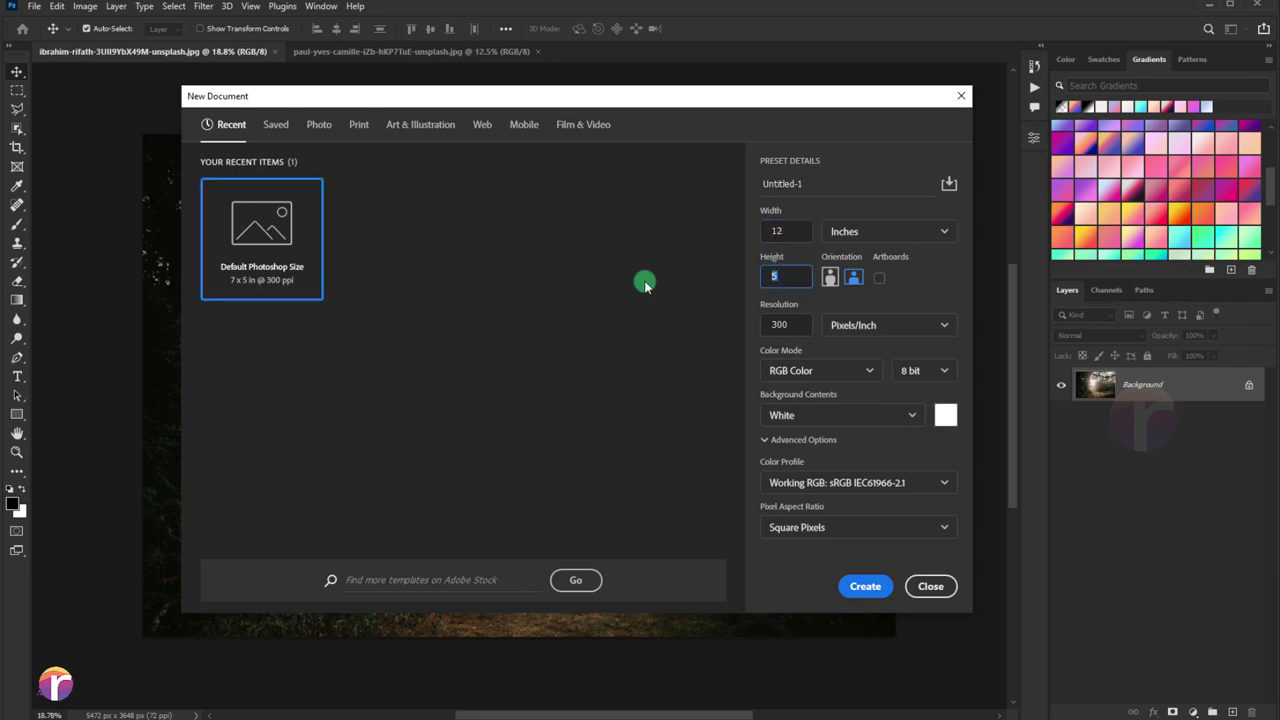
text(8)
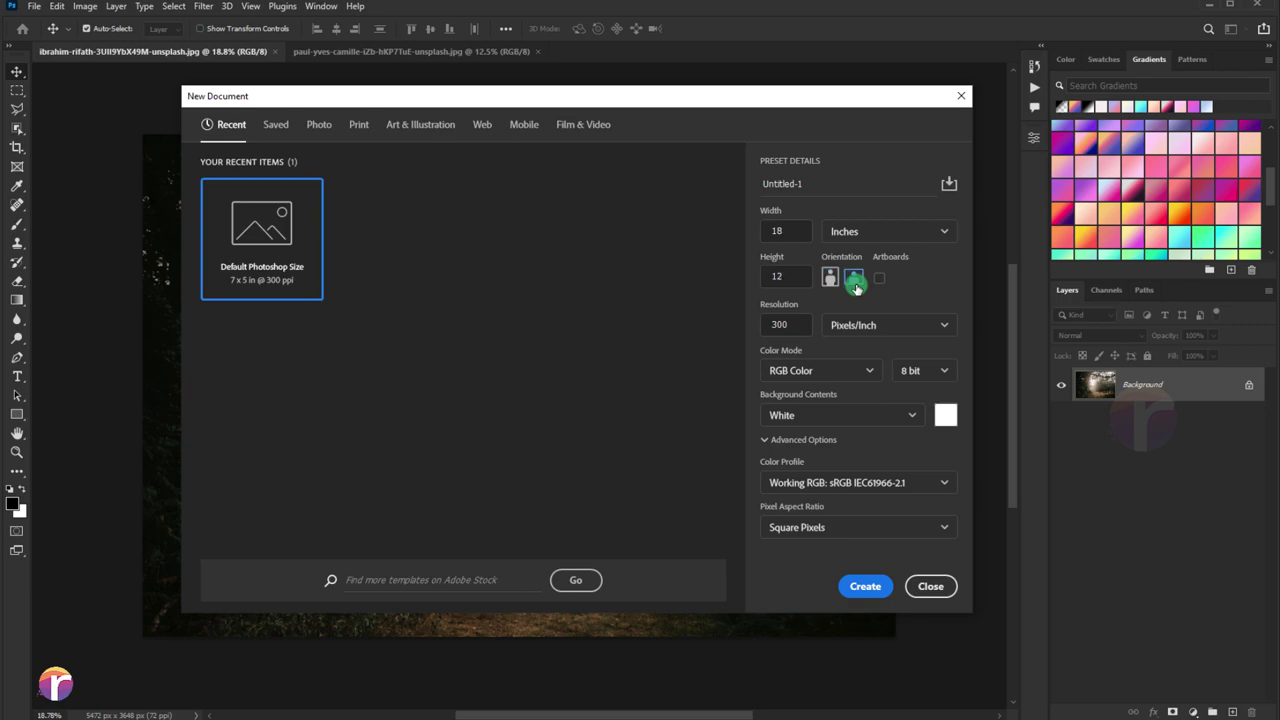
click(866, 585)
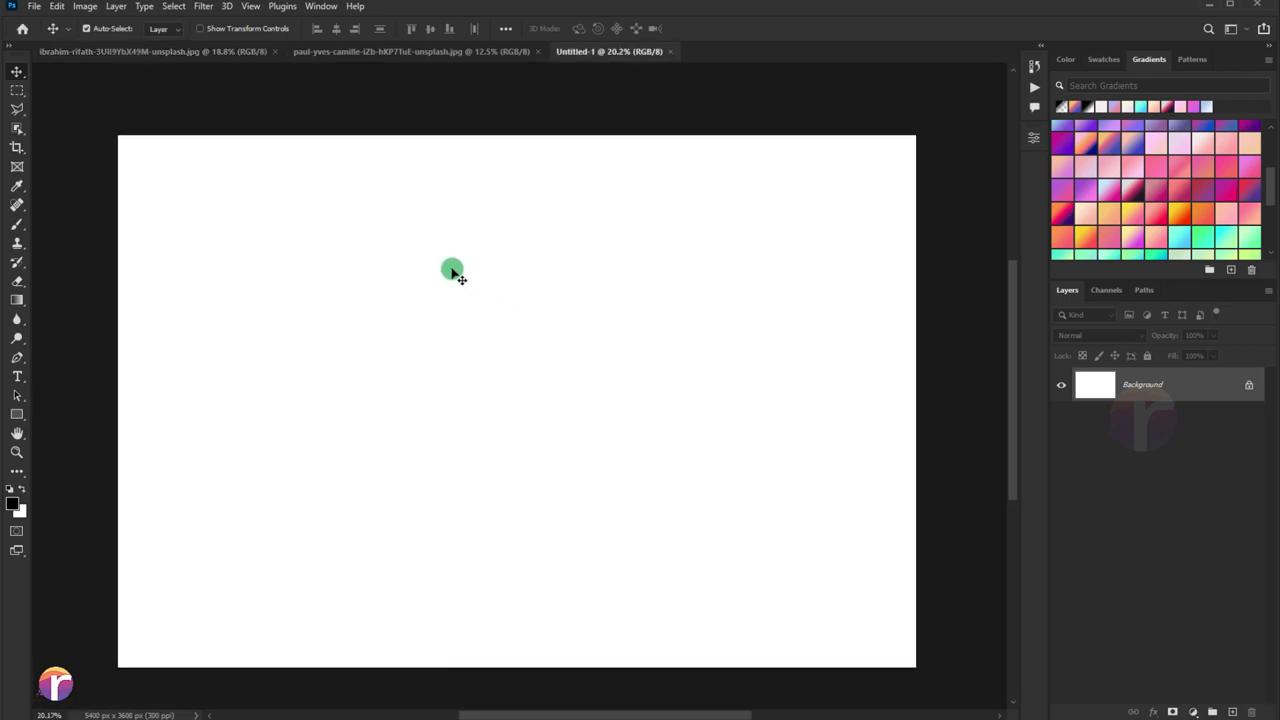
Place the foggy forest photo into Untitled-1, scale it to fill the canvas, and close the original.
click(128, 51)
mouse_move(371, 286)
mouse_down()
mouse_move(613, 48)
mouse_move(470, 422)
mouse_move(486, 462)
mouse_up()
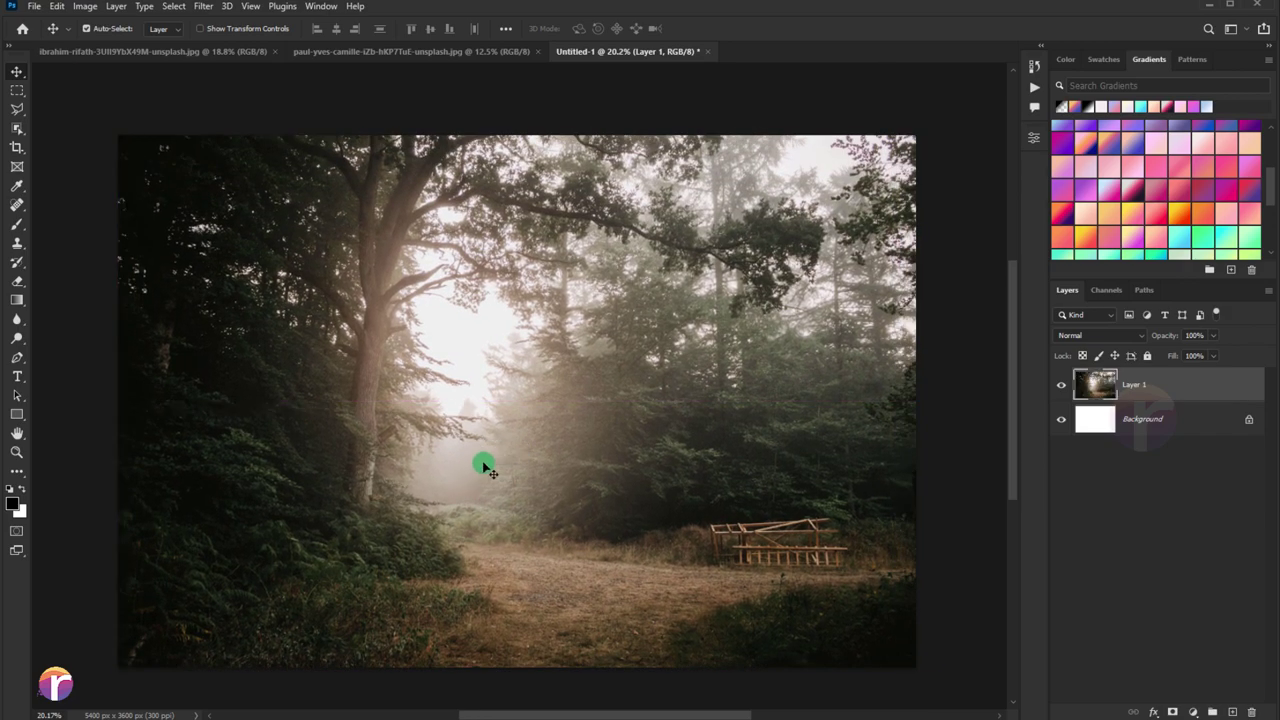
key(ctrl+t)
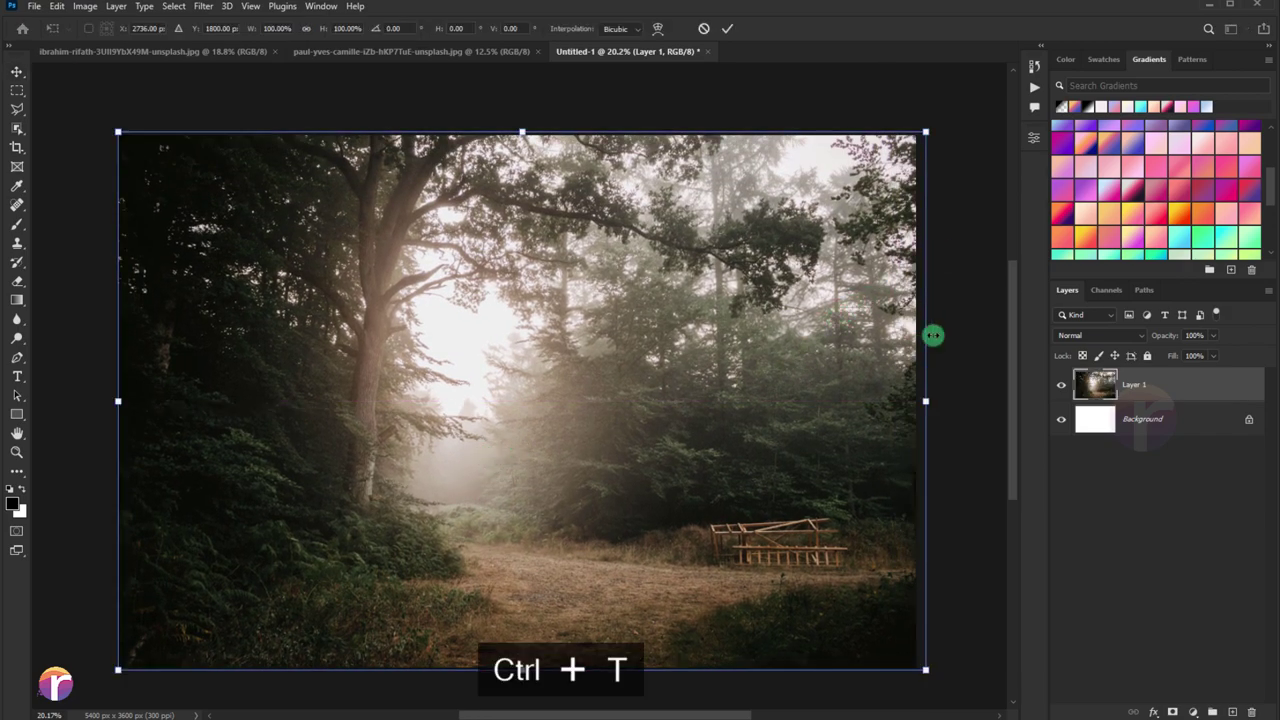
drag(924, 400, 914, 400)
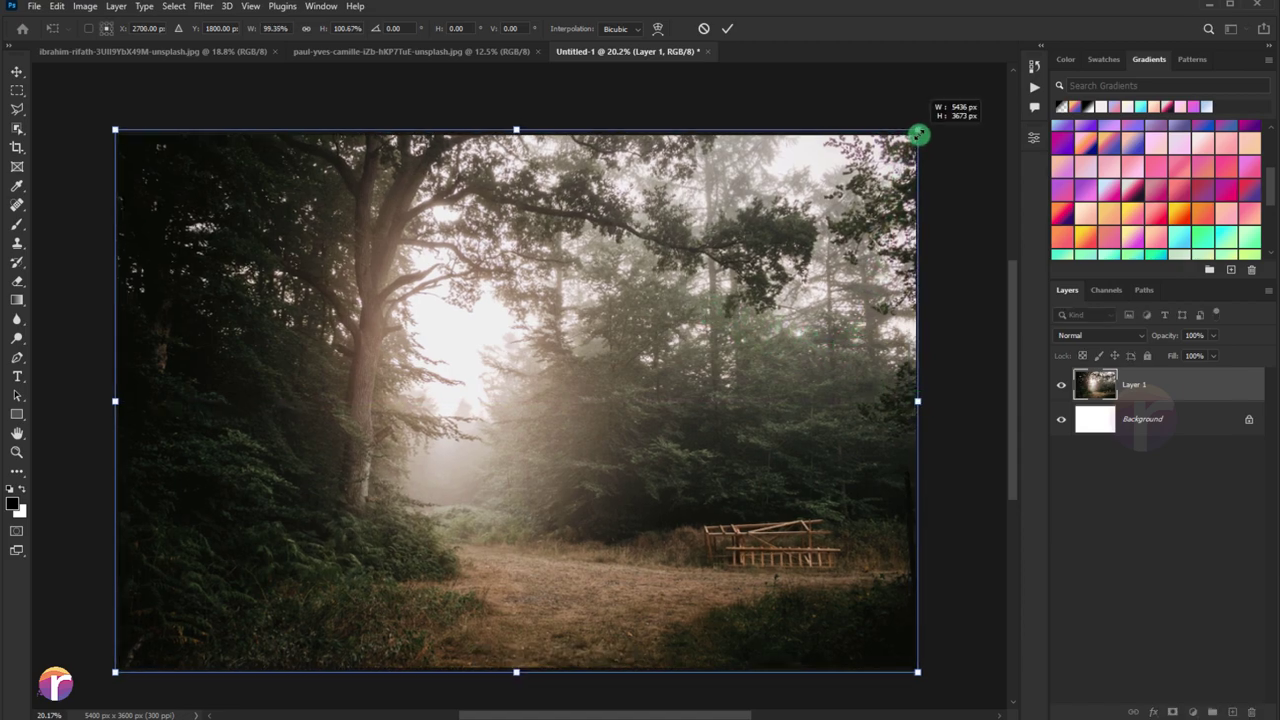
key(Return)
key(ctrl+0)
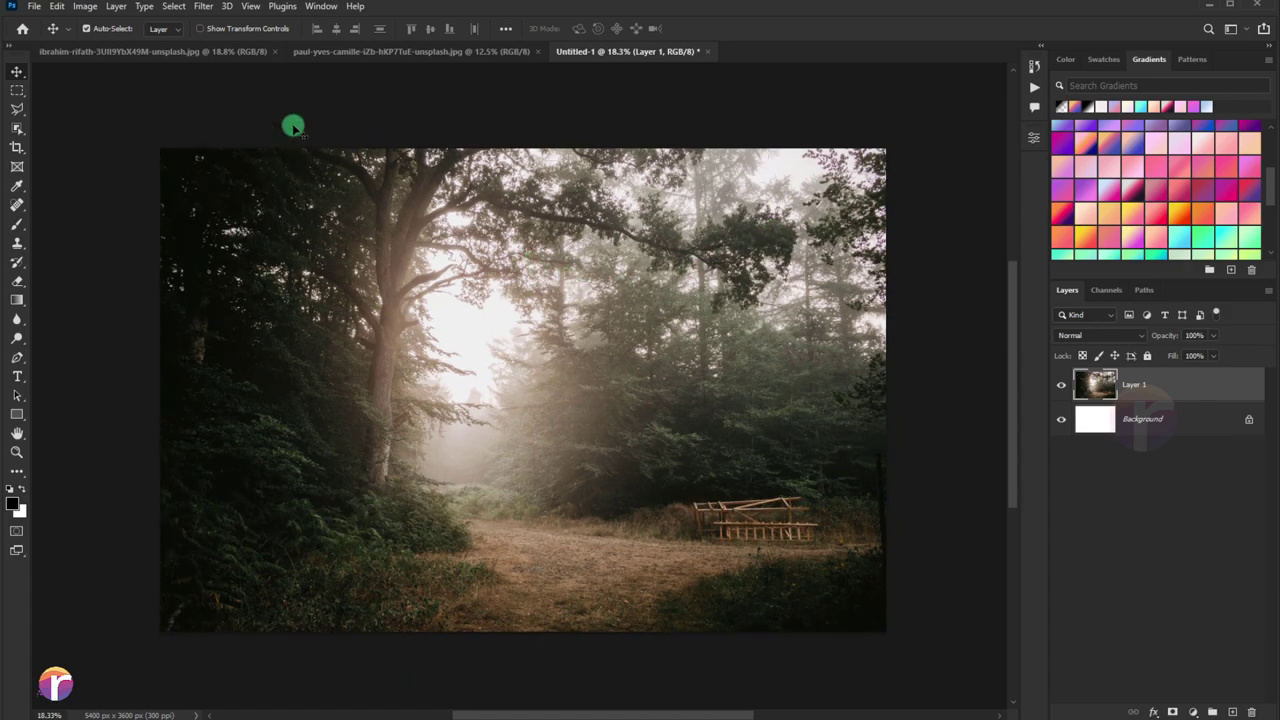
click(225, 52)
click(271, 54)
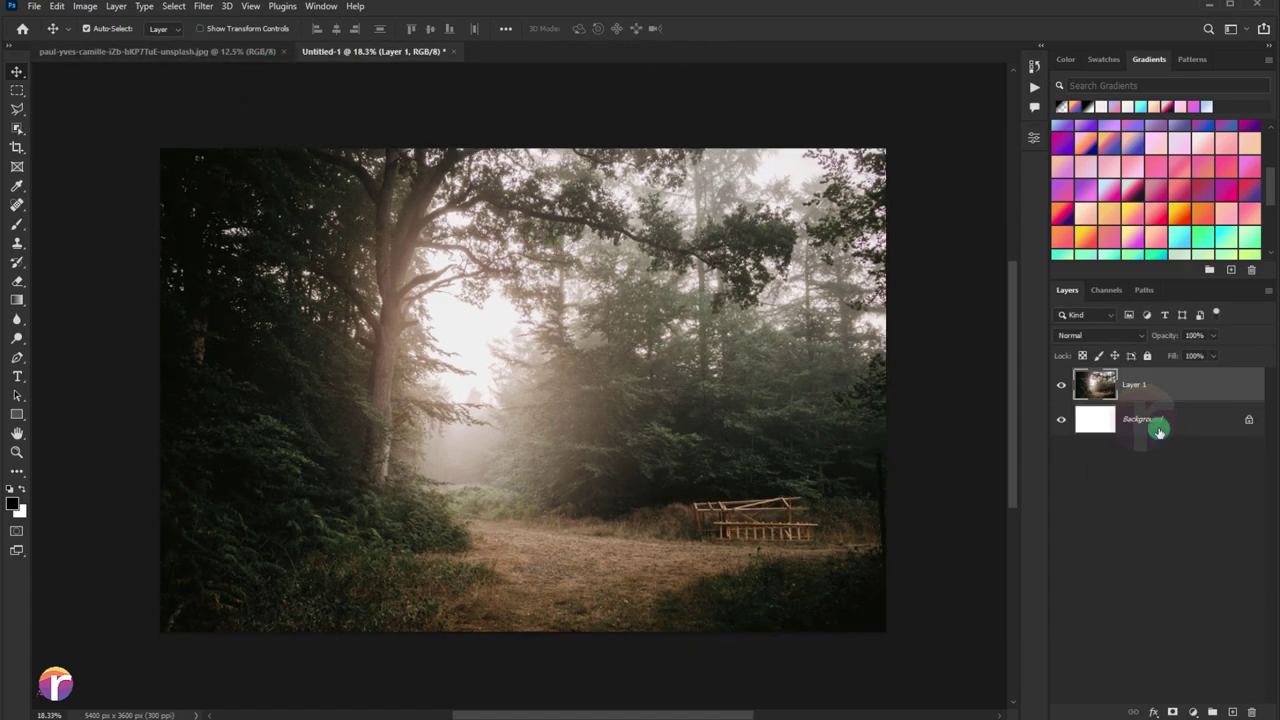
Fill the Background layer with dark grey #353434 using the Paint Bucket, then select Layer 1.
click(1159, 430)
click(17, 299)
click(60, 310)
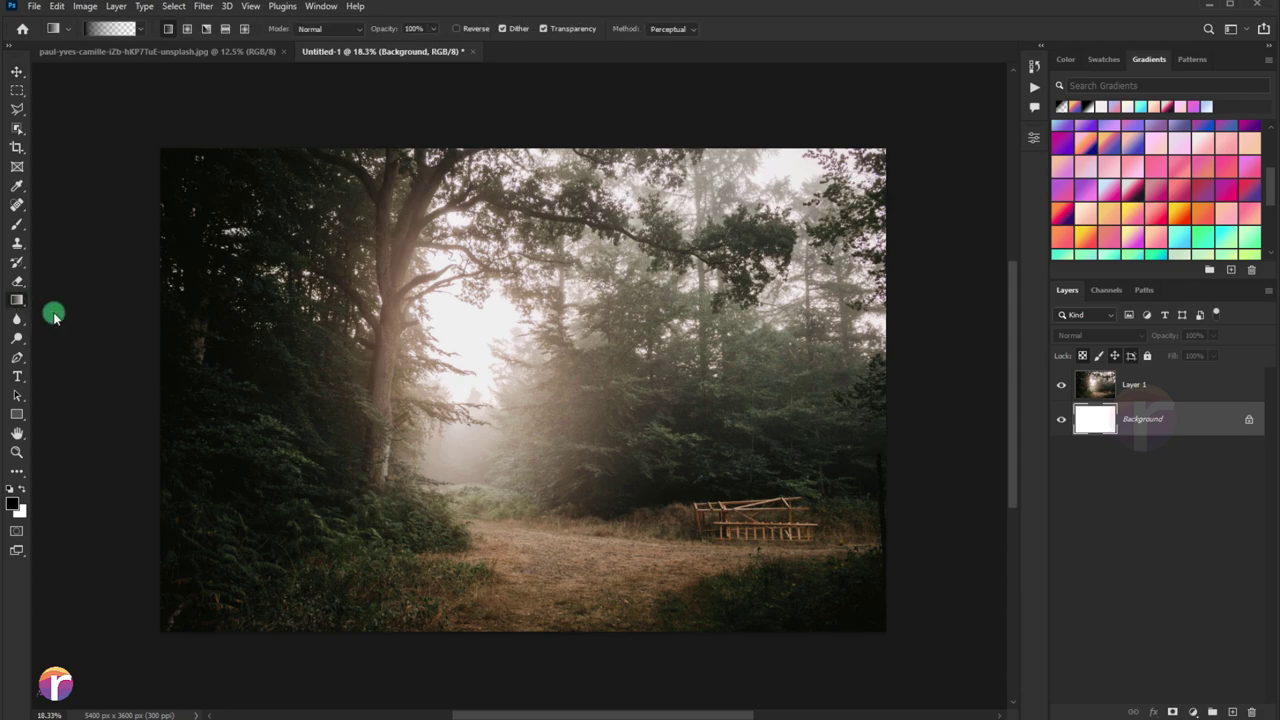
click(10, 508)
drag(197, 540, 103, 532)
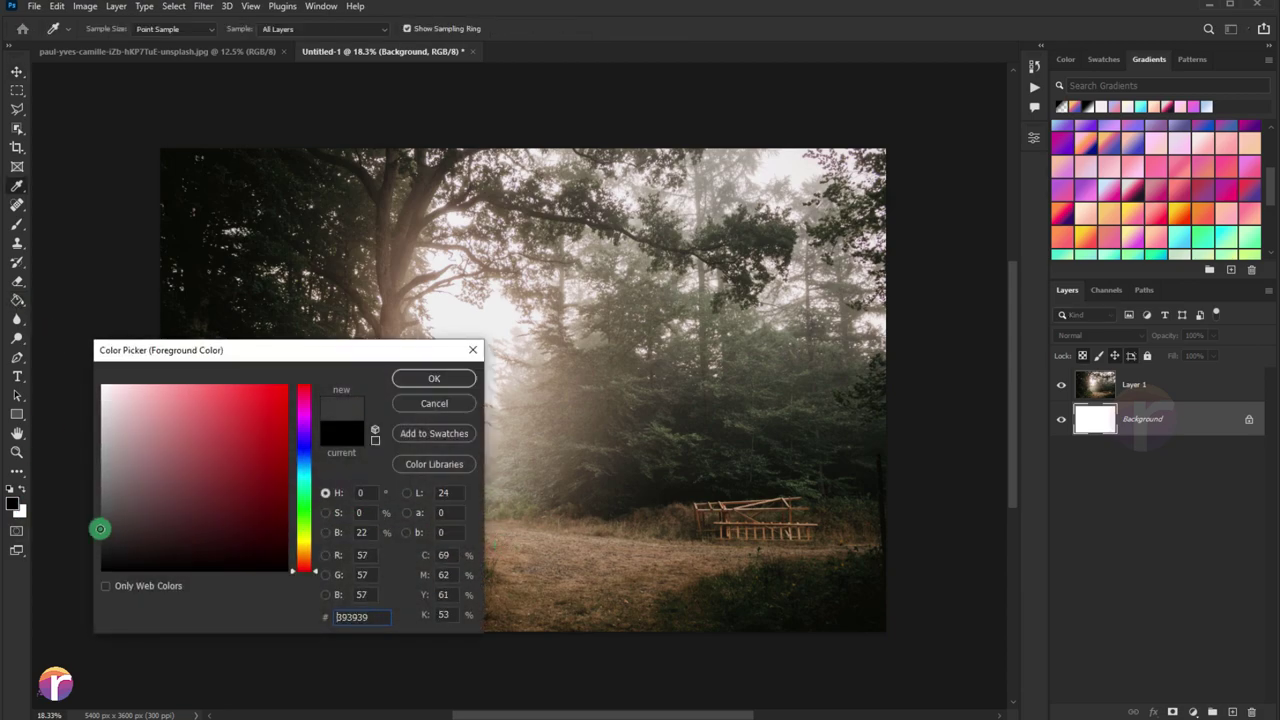
click(434, 378)
click(391, 371)
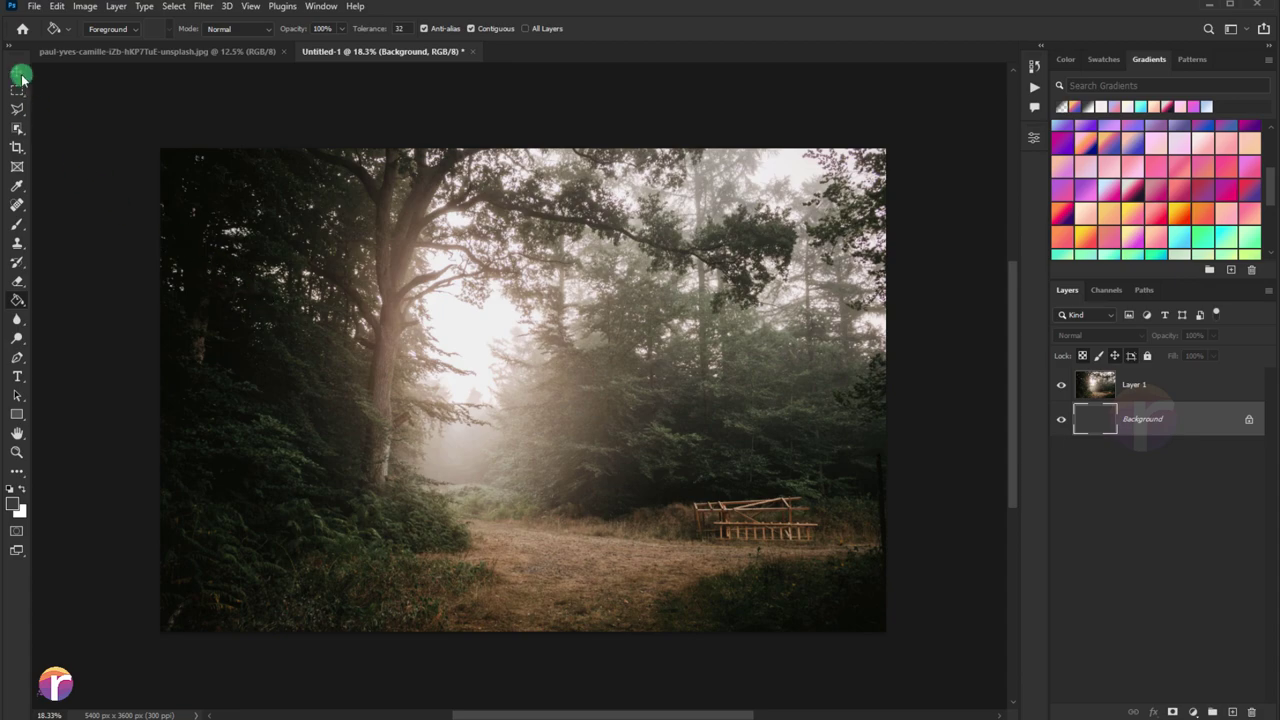
click(17, 72)
click(1122, 392)
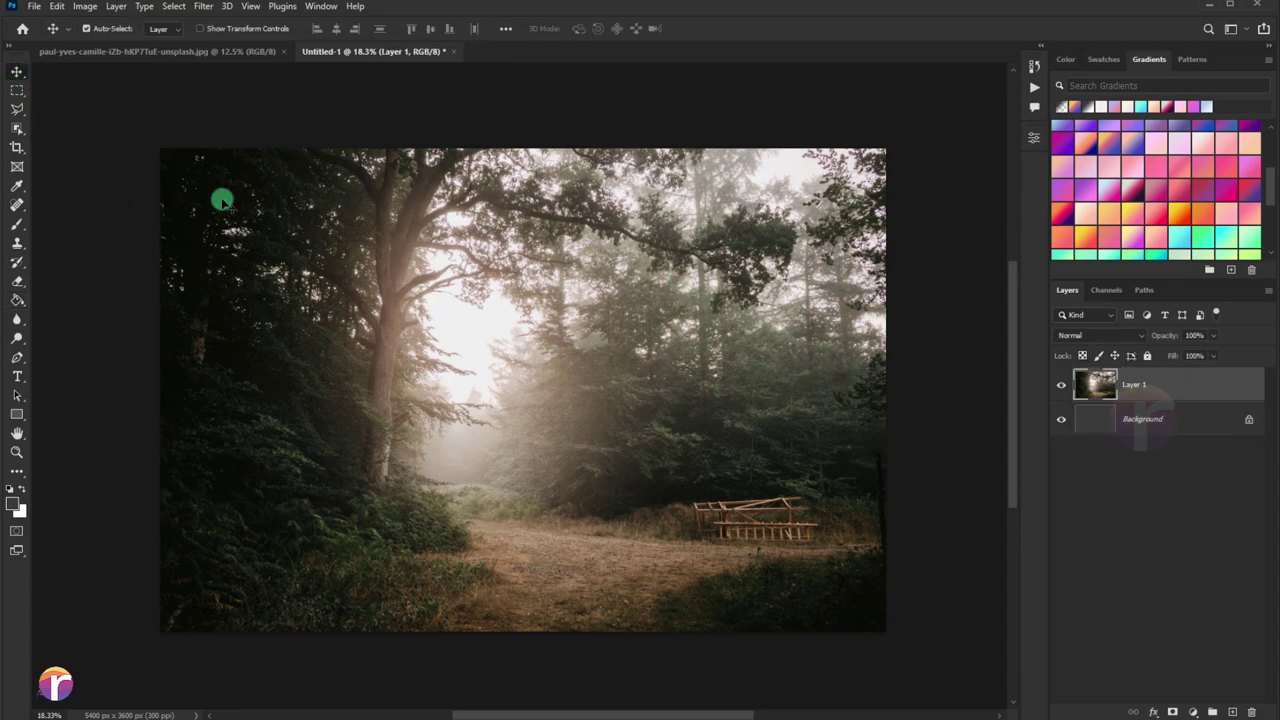
Copy the seascape's sky selection into the composite and close the seascape photo.
click(127, 51)
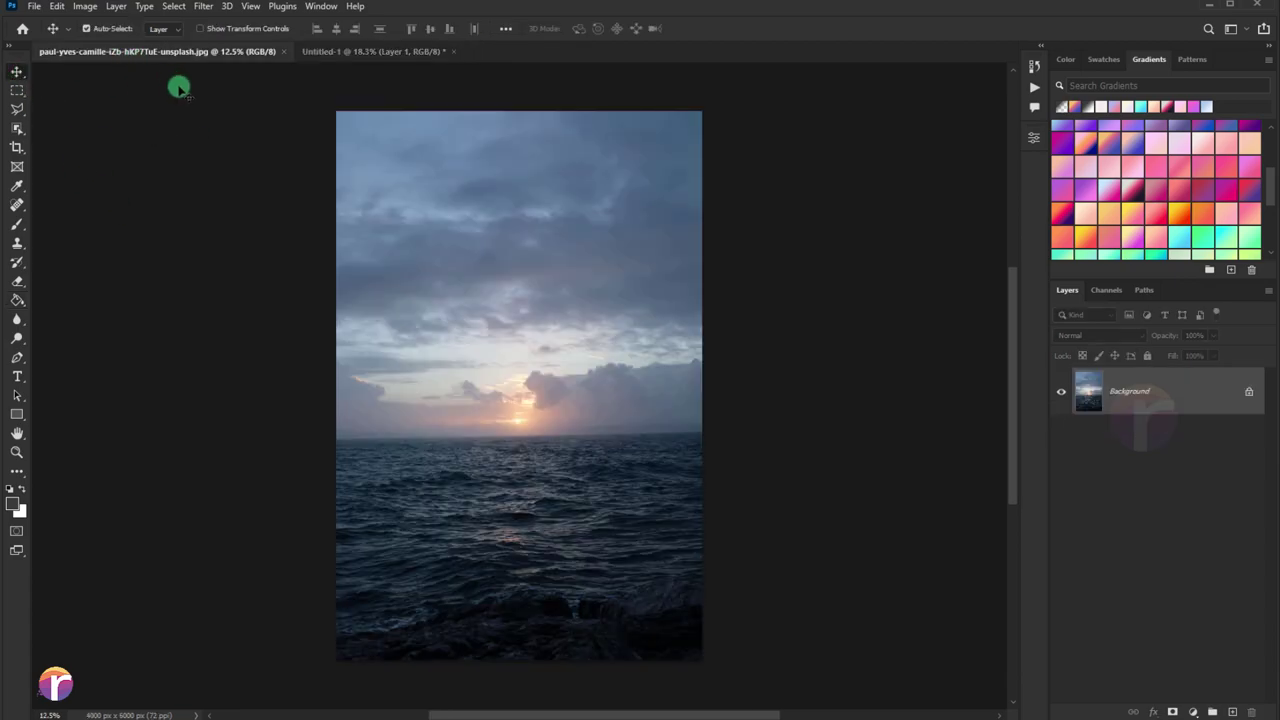
click(17, 91)
drag(323, 97, 740, 349)
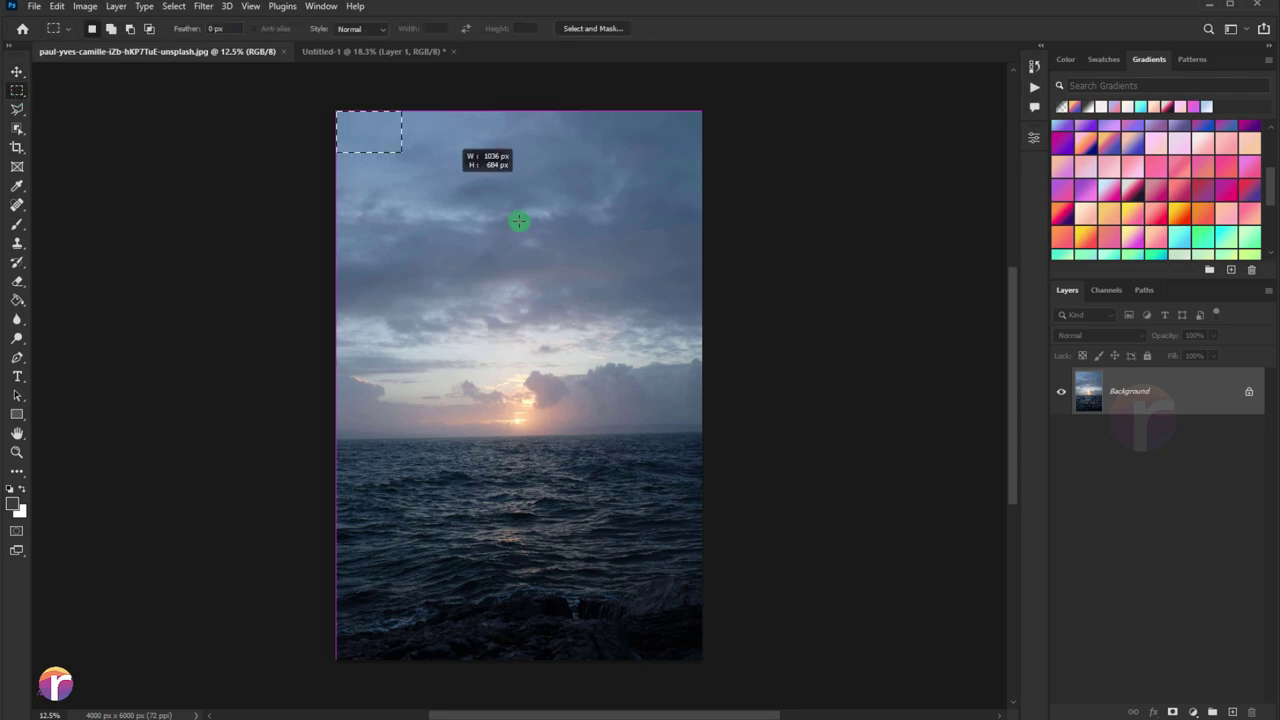
click(15, 71)
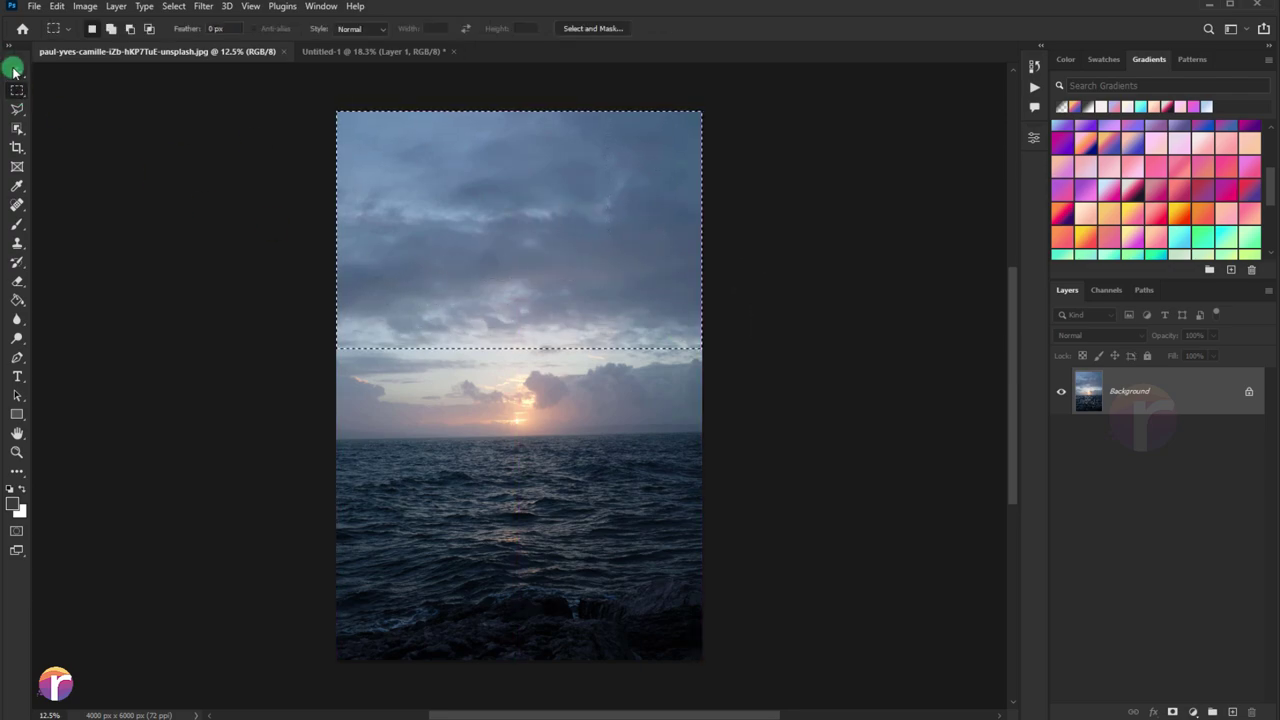
mouse_move(517, 209)
mouse_down()
mouse_move(357, 55)
mouse_move(443, 263)
mouse_up()
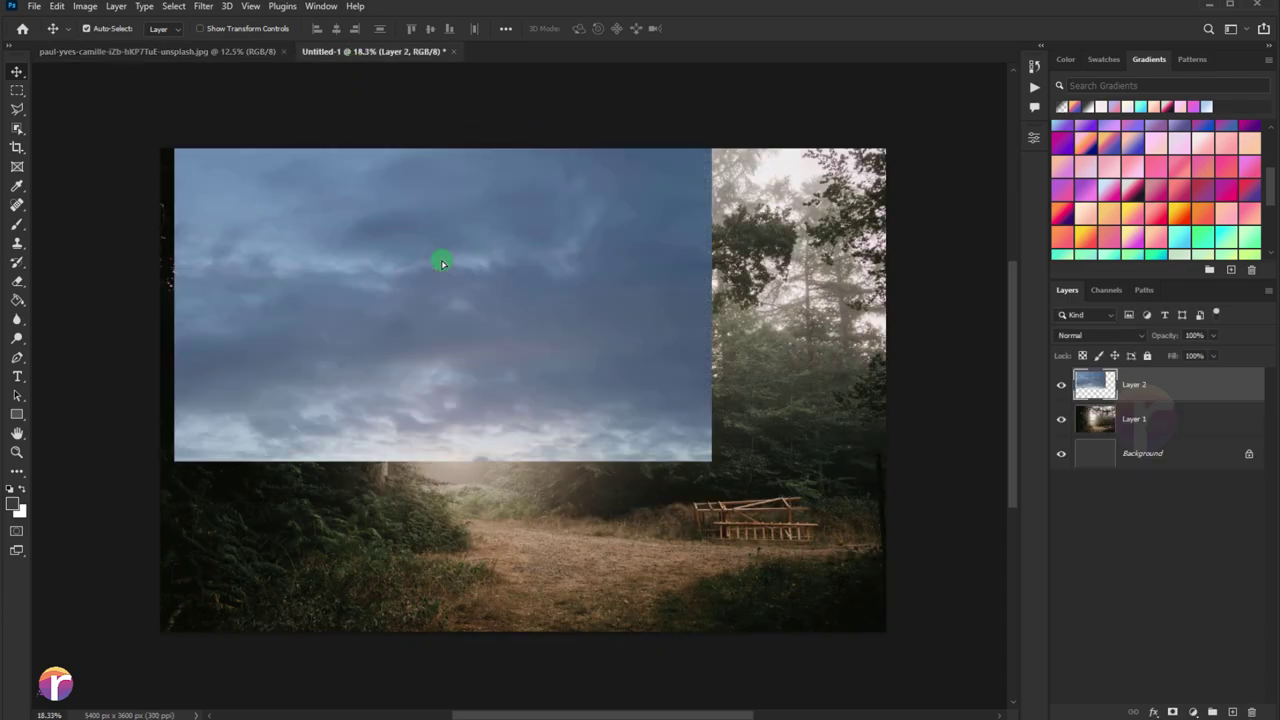
click(265, 51)
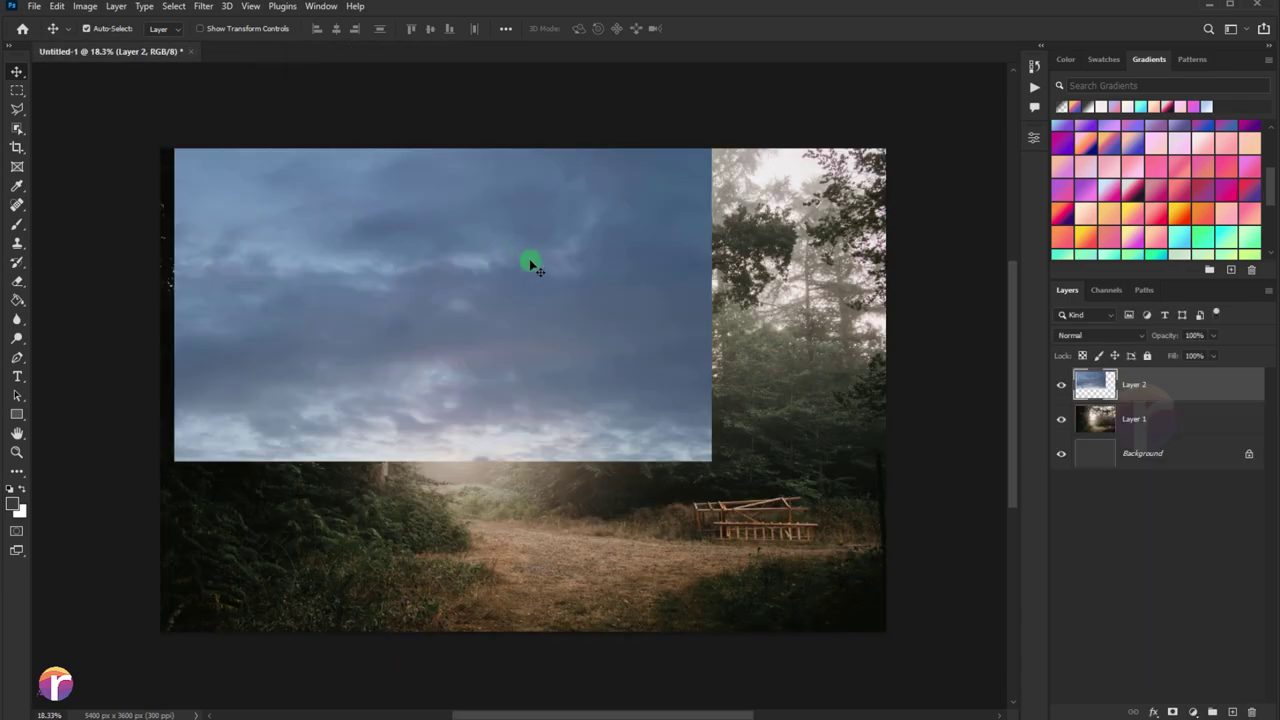
Move the sky layer to the top-left and stretch it across the full canvas width.
drag(468, 288, 436, 320)
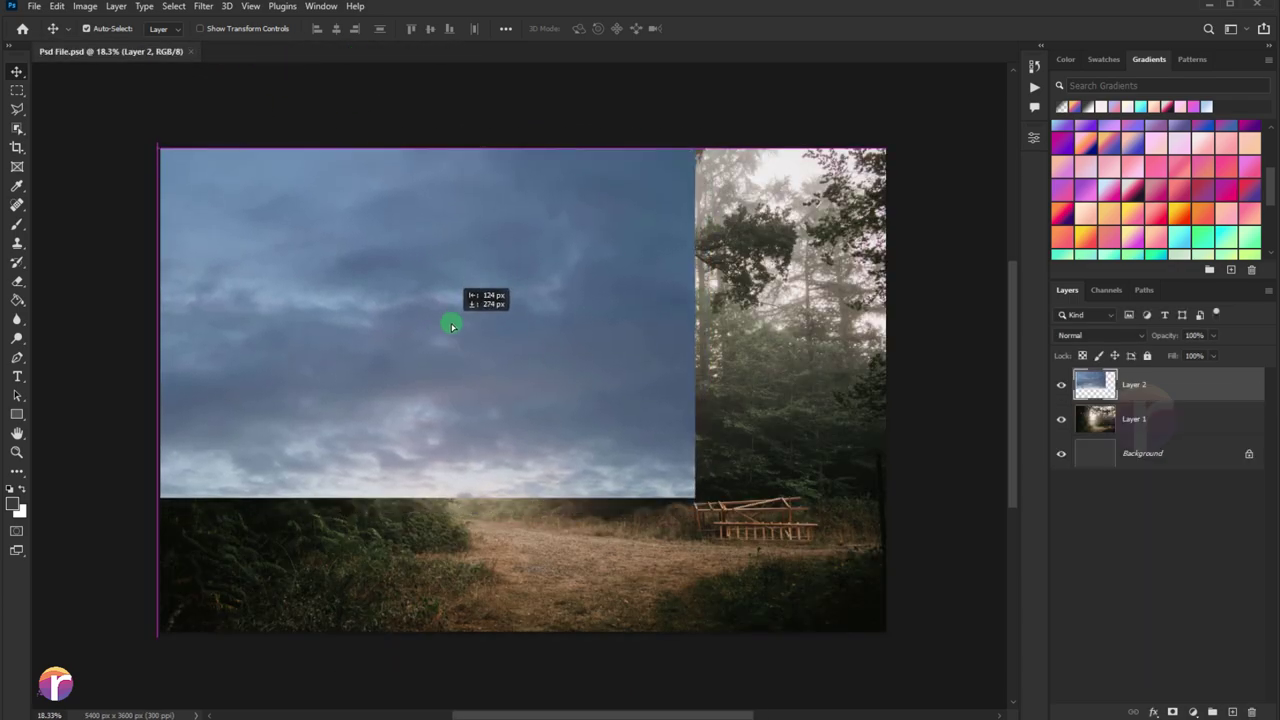
key(ctrl+t)
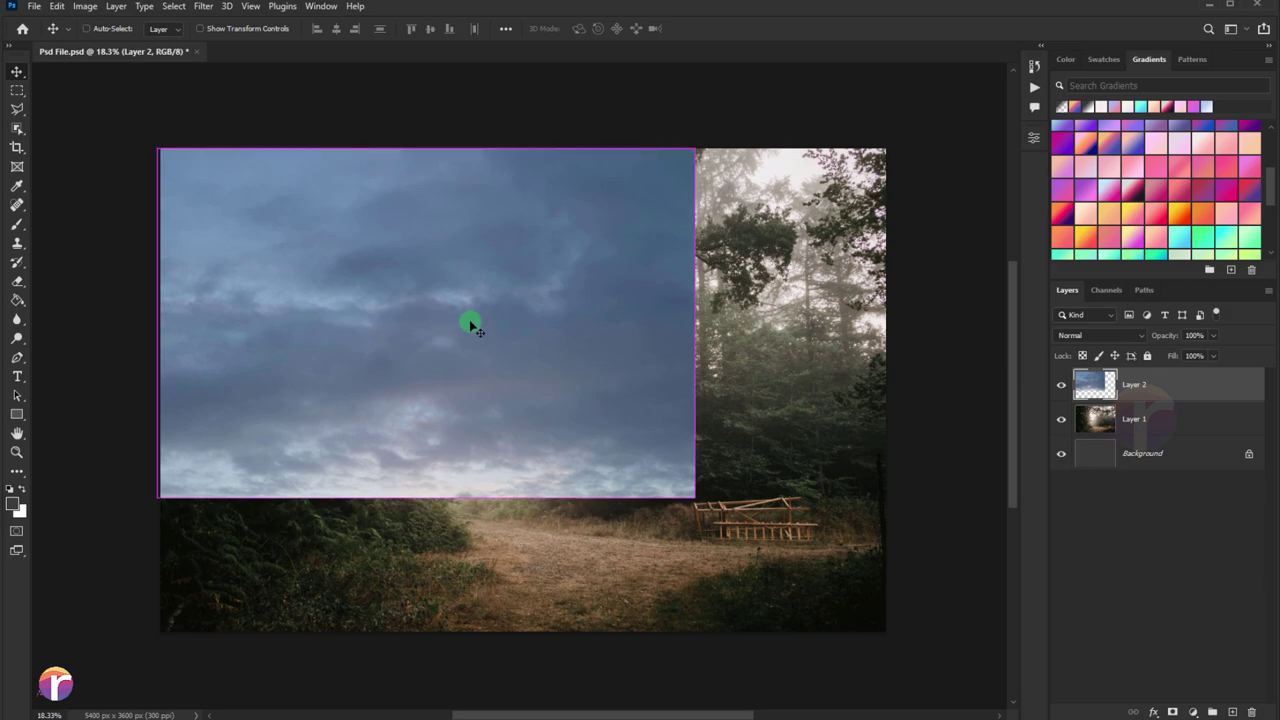
drag(695, 328, 889, 323)
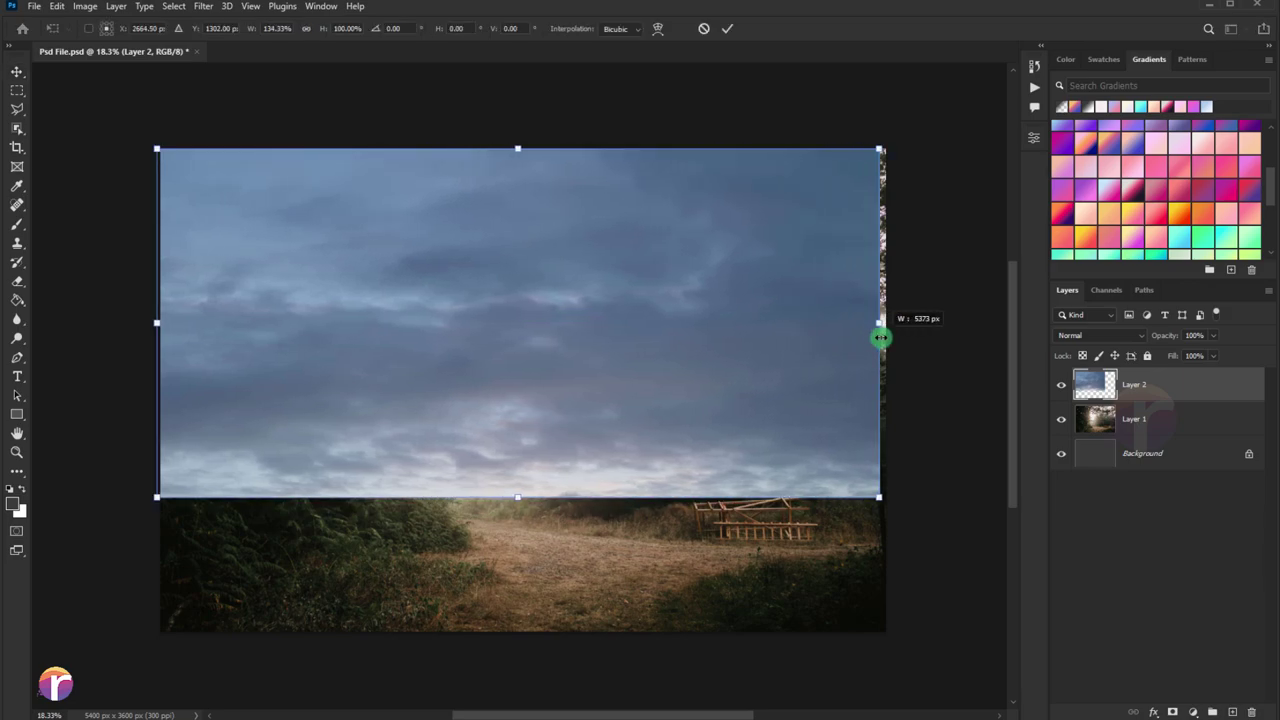
key(Return)
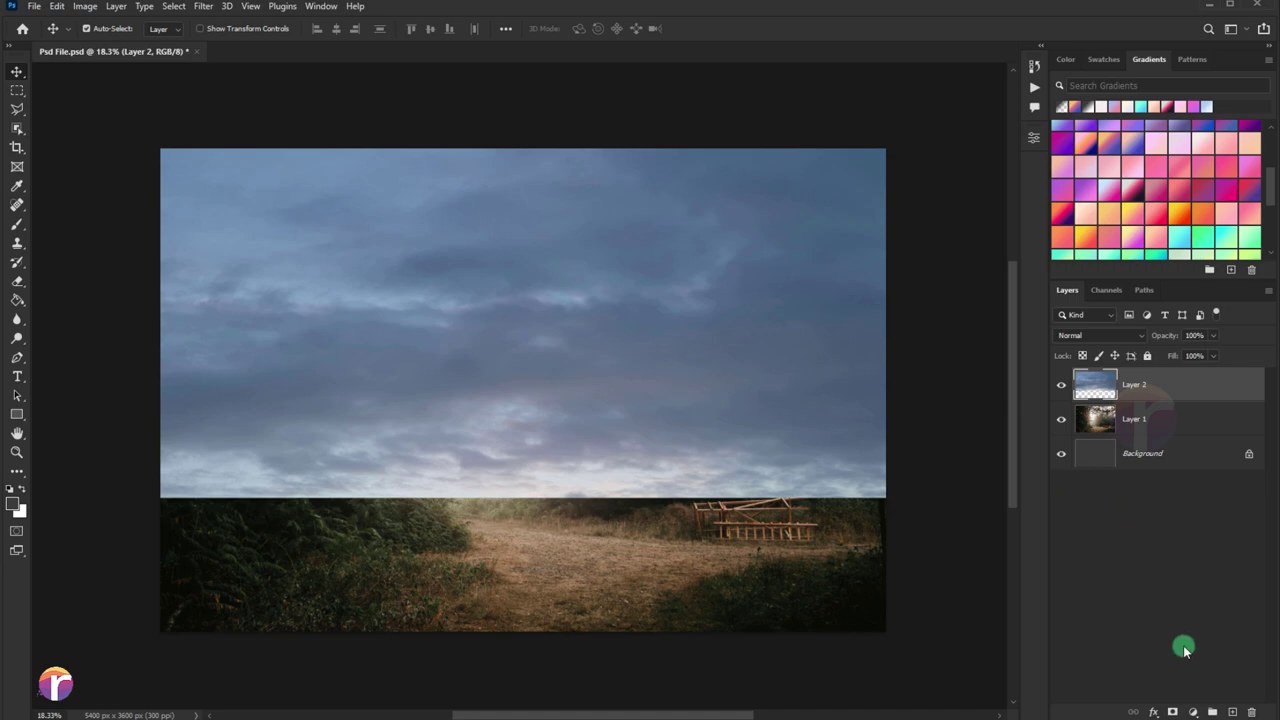
Mask the sky layer with a Foreground to Transparent gradient so it blends into the forest.
click(1173, 709)
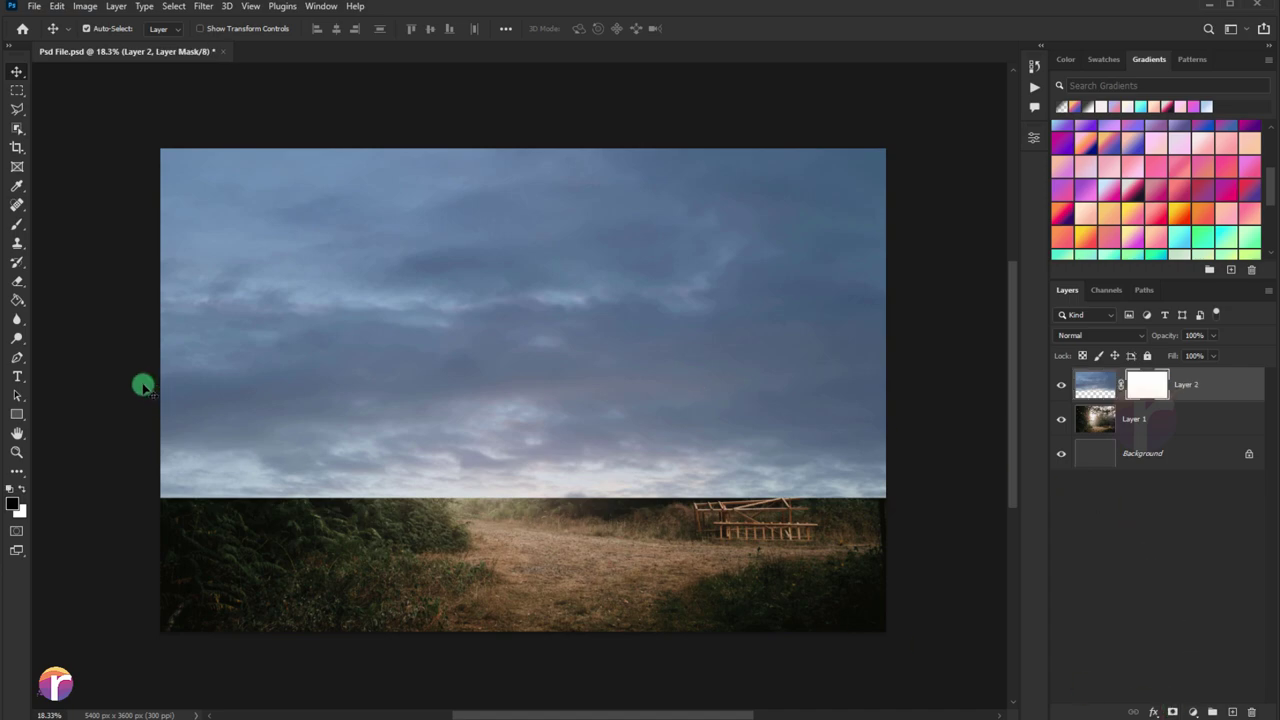
right_click(23, 286)
click(55, 281)
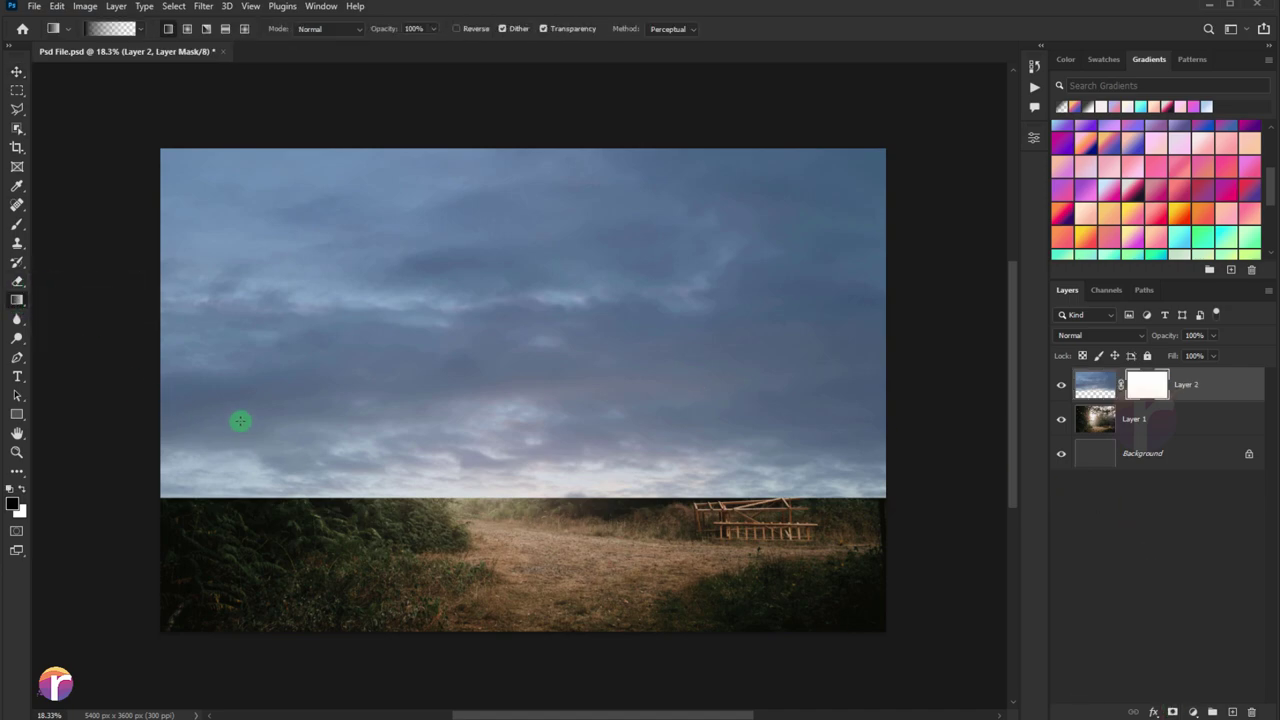
click(98, 32)
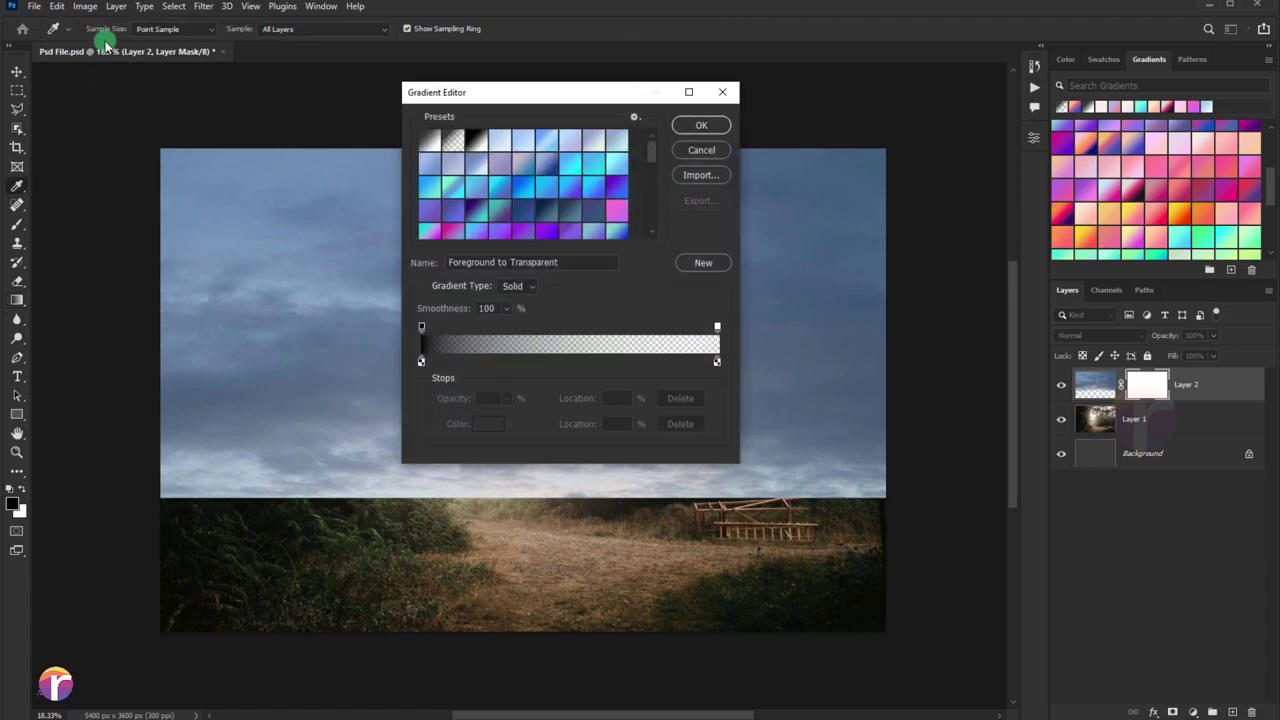
click(451, 145)
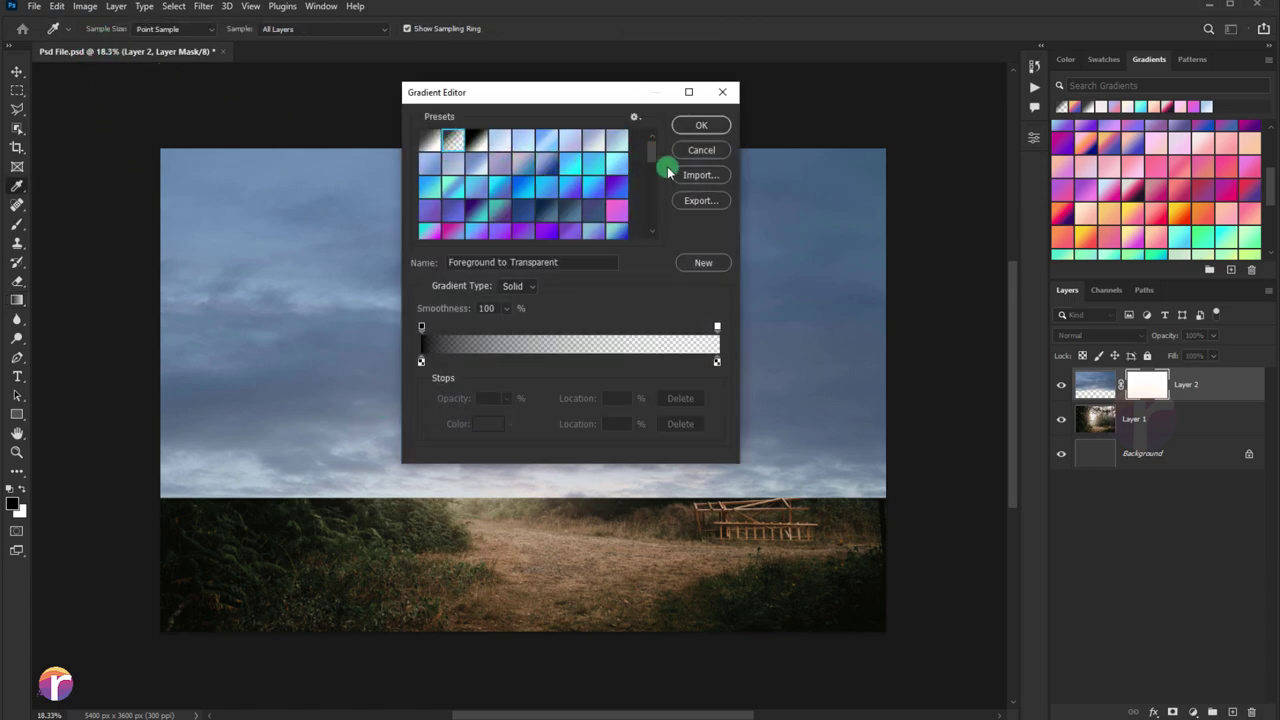
click(693, 130)
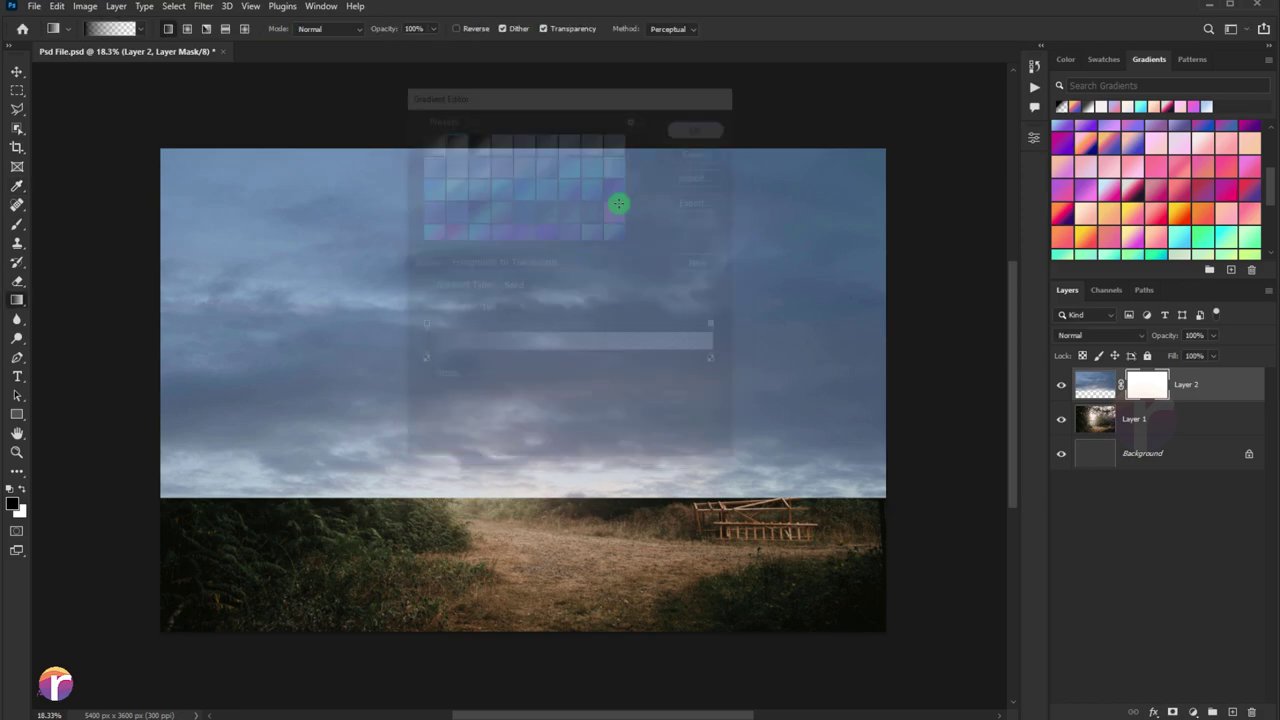
drag(538, 490, 533, 339)
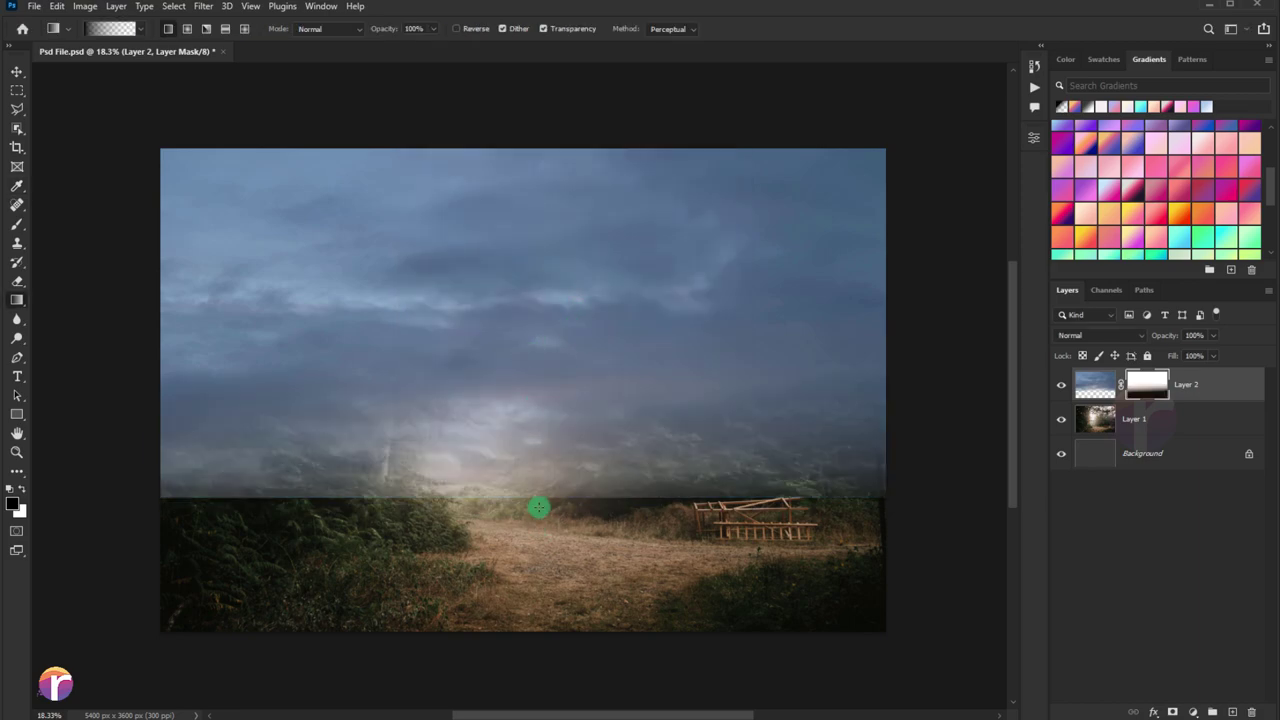
drag(537, 420, 536, 354)
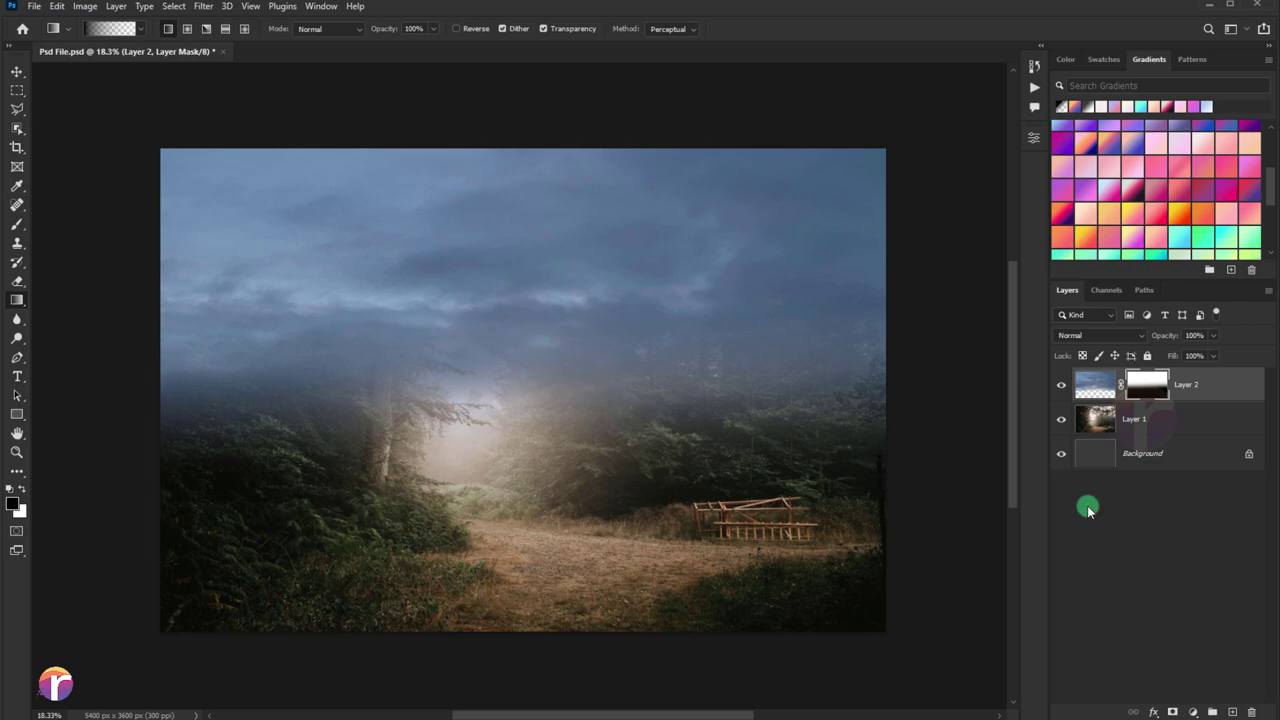
Add a gradient mask to Layer 1 so the fog covers the lower trees.
click(1116, 432)
click(1178, 709)
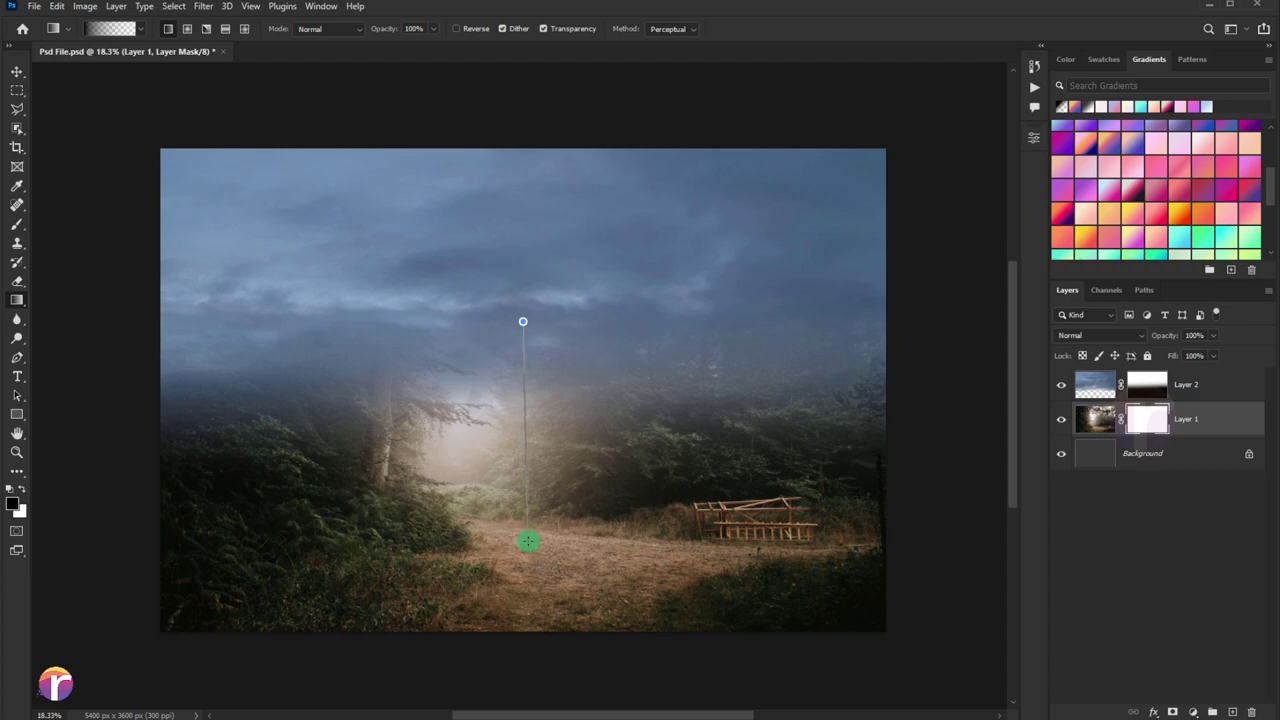
mouse_move(522, 321)
mouse_down()
mouse_move(527, 541)
mouse_move(538, 516)
mouse_up()
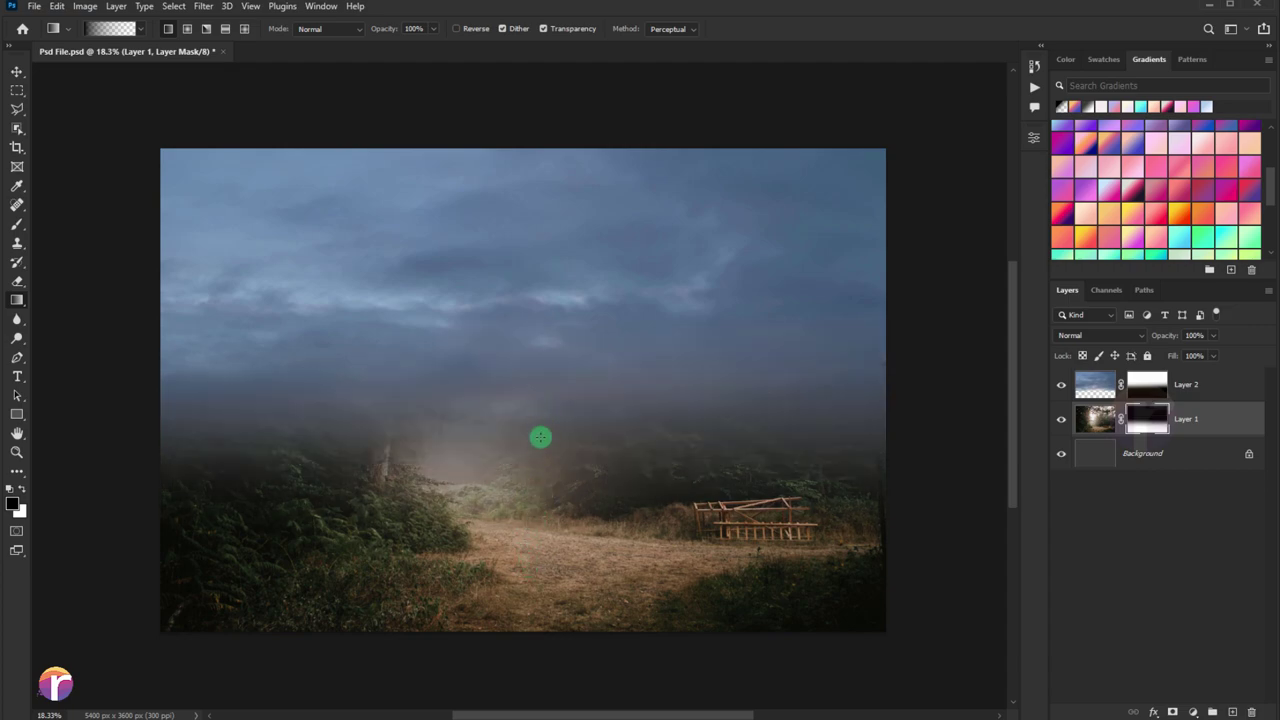
drag(540, 405, 537, 598)
drag(524, 380, 522, 593)
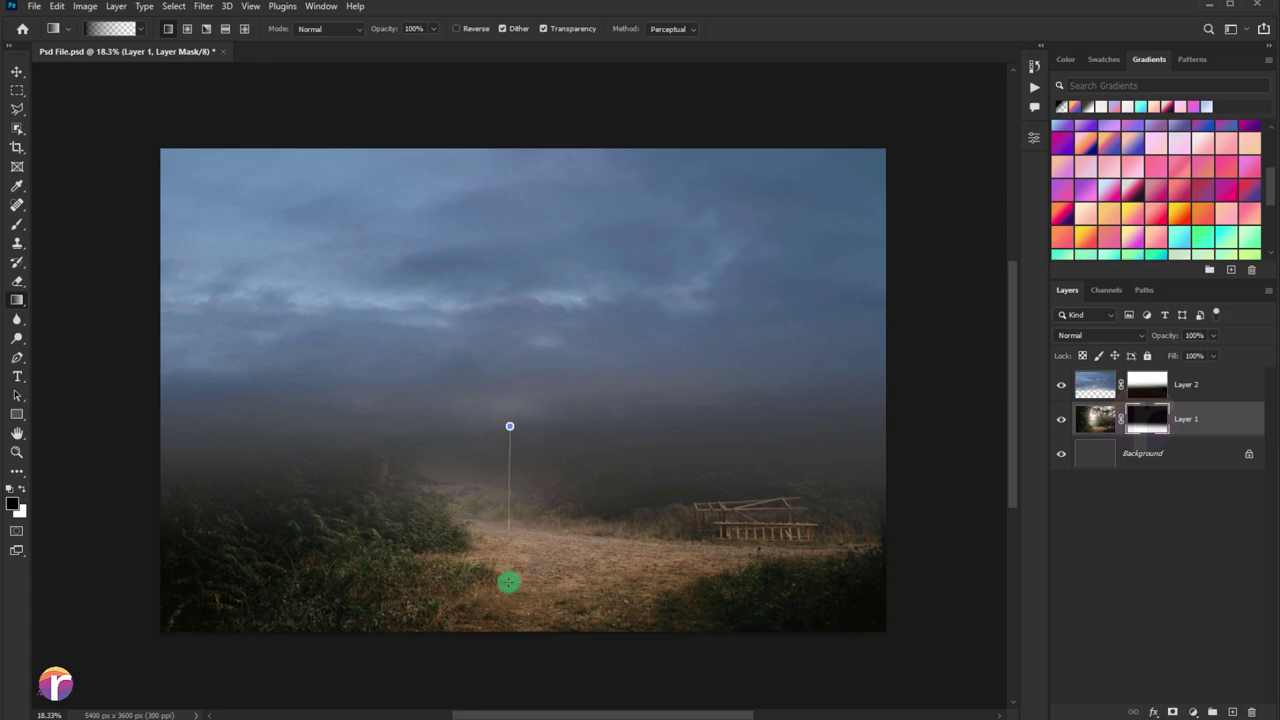
mouse_move(509, 426)
mouse_down()
mouse_move(508, 582)
mouse_move(523, 559)
mouse_up()
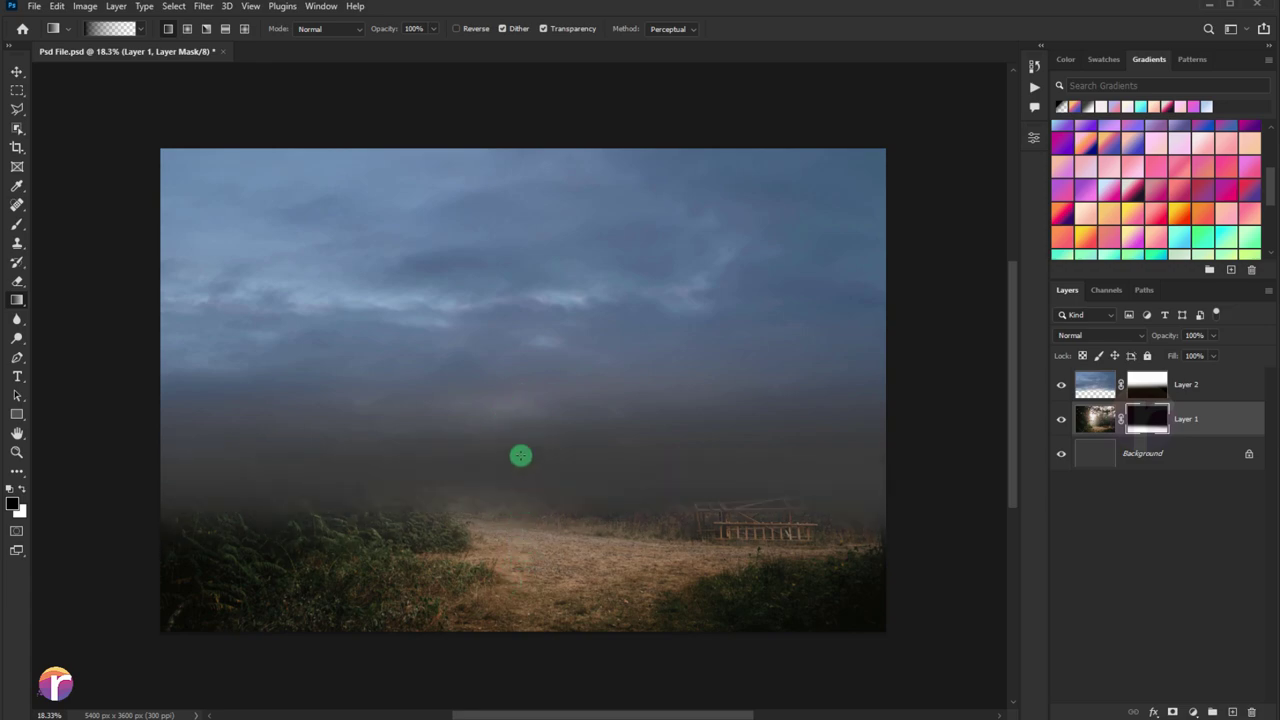
click(1094, 387)
Desaturate the Layer 2 sky with Hue/Saturation set to -54.
key(ctrl+u)
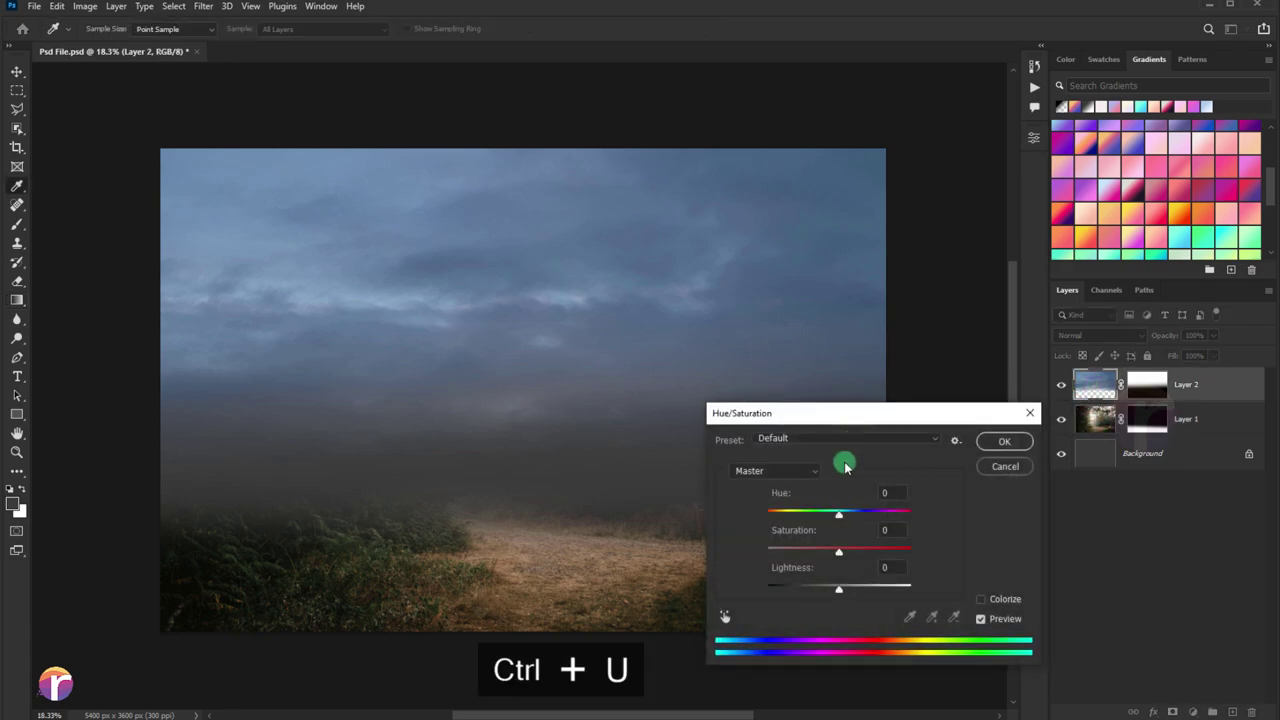
drag(847, 427, 833, 394)
drag(824, 516, 795, 522)
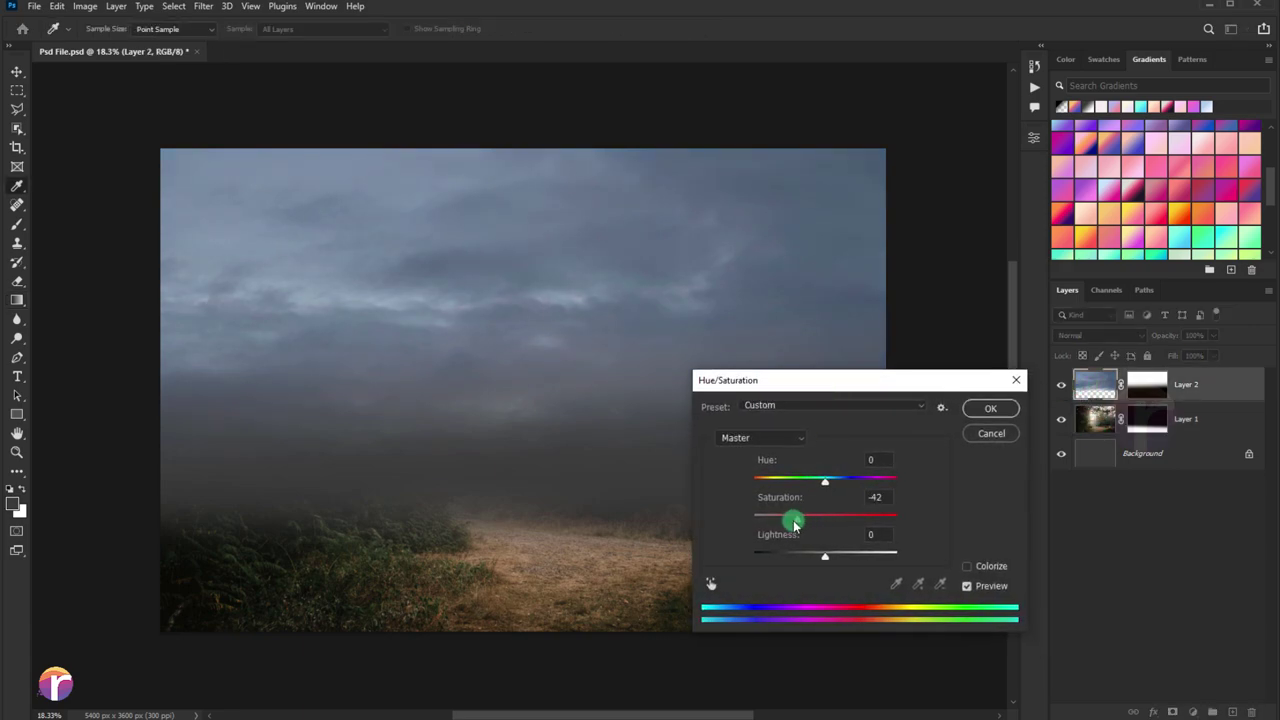
click(990, 408)
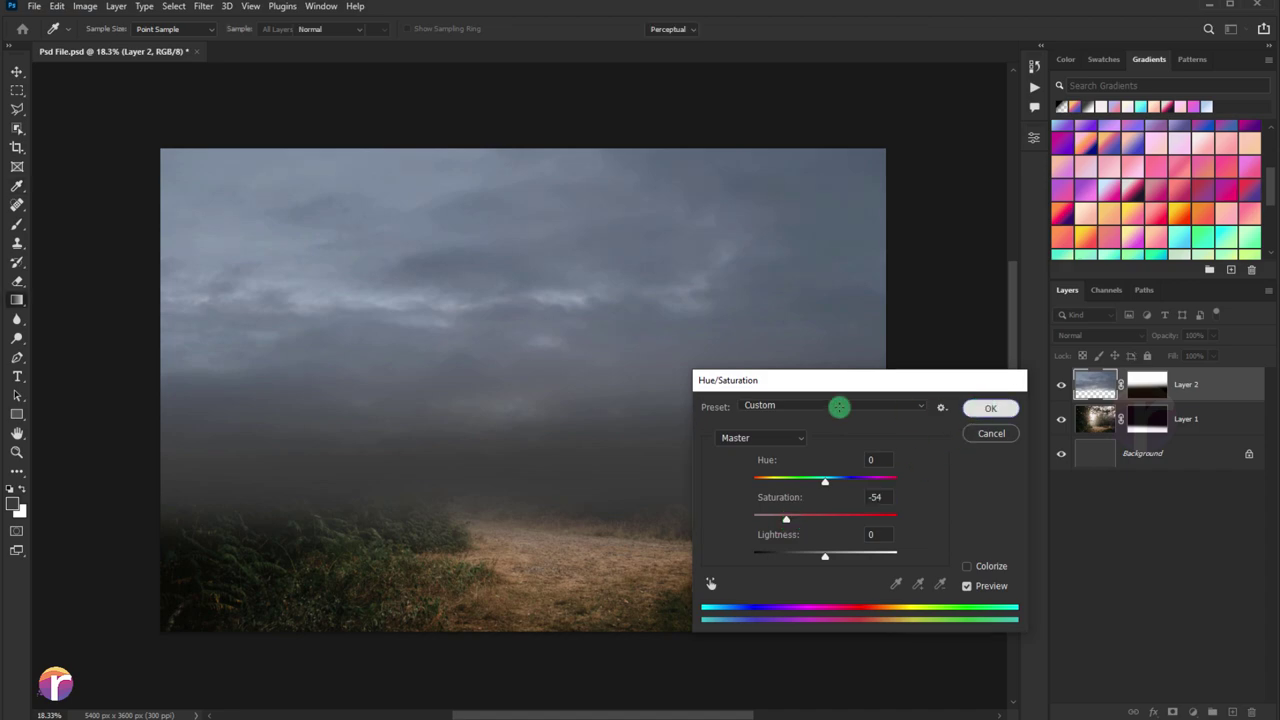
Stretch the sky layer taller so it reaches further down the scene.
click(11, 74)
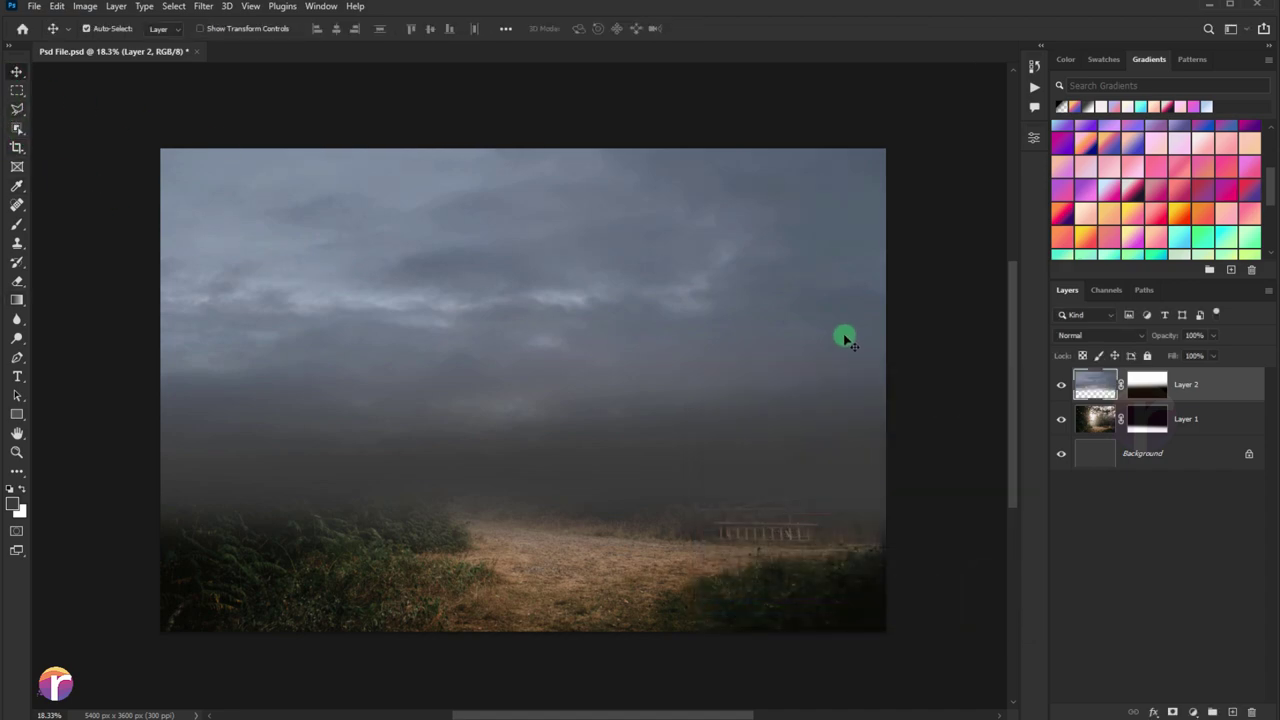
key(ctrl+t)
drag(529, 498, 528, 575)
Add a Brightness/Contrast layer clipped to the sky, with brightness -49 and contrast 10.
click(725, 33)
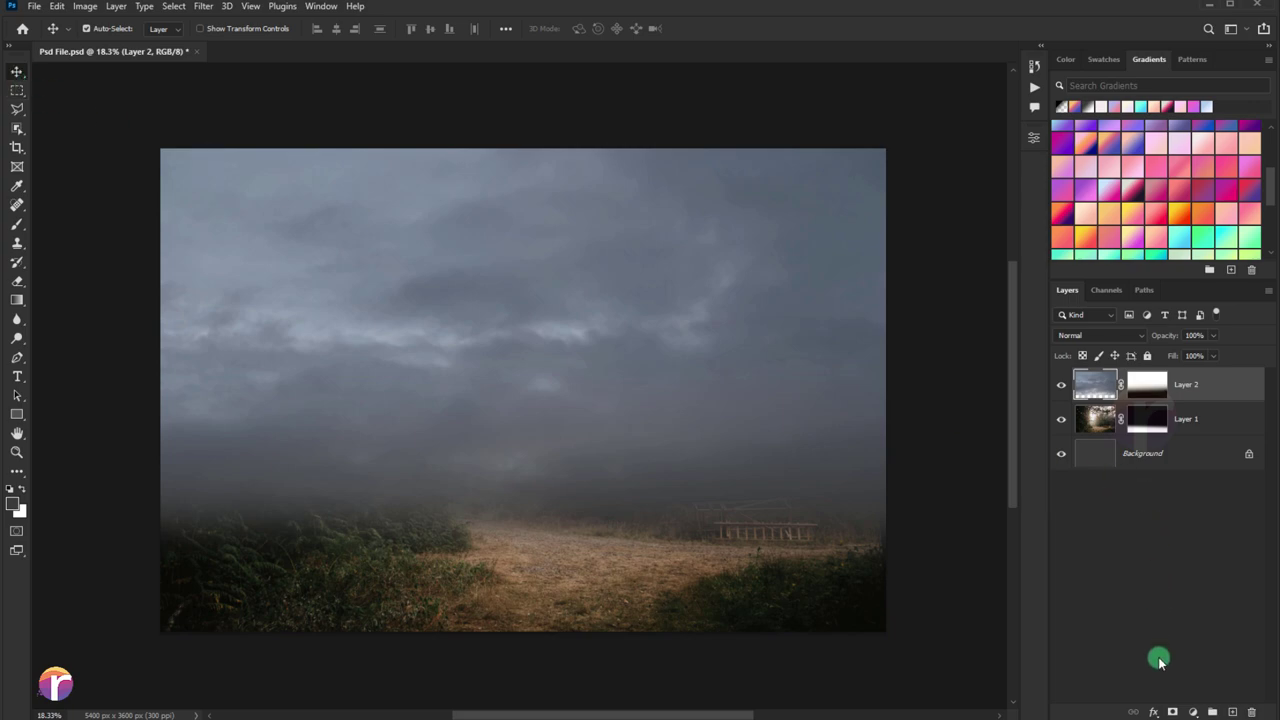
click(1187, 712)
click(1106, 490)
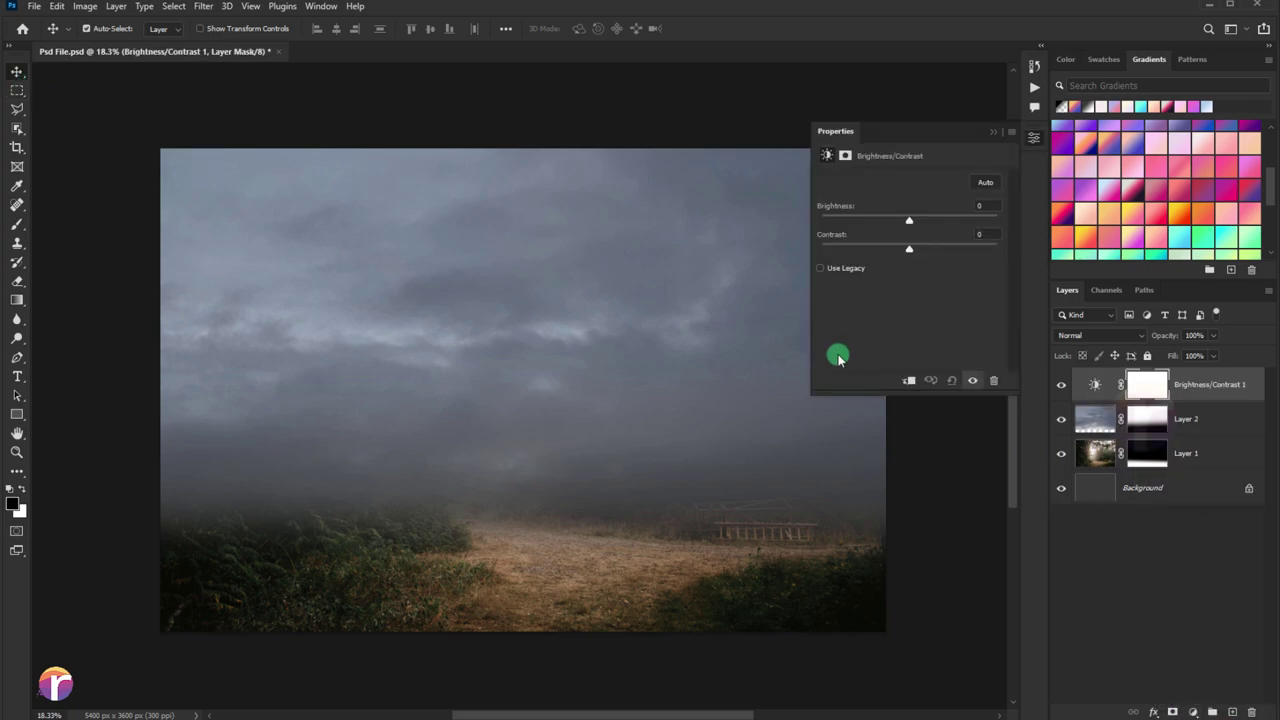
drag(903, 224, 891, 224)
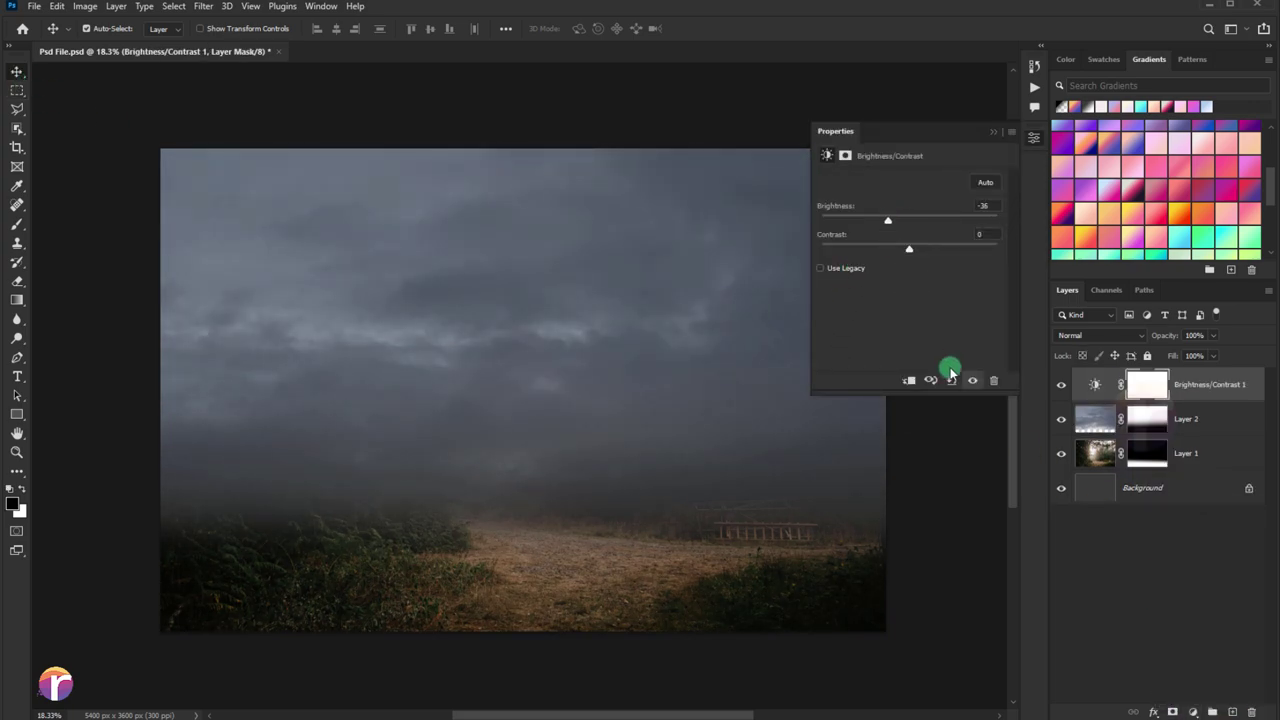
click(911, 380)
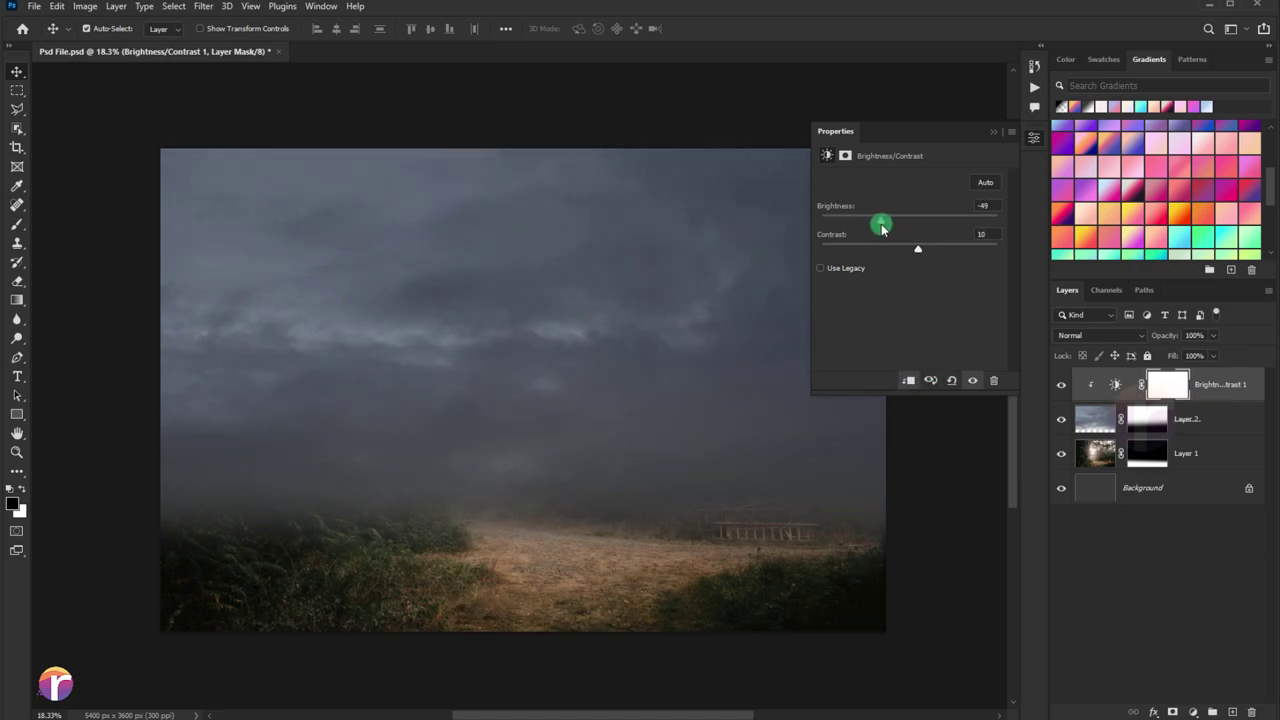
click(995, 137)
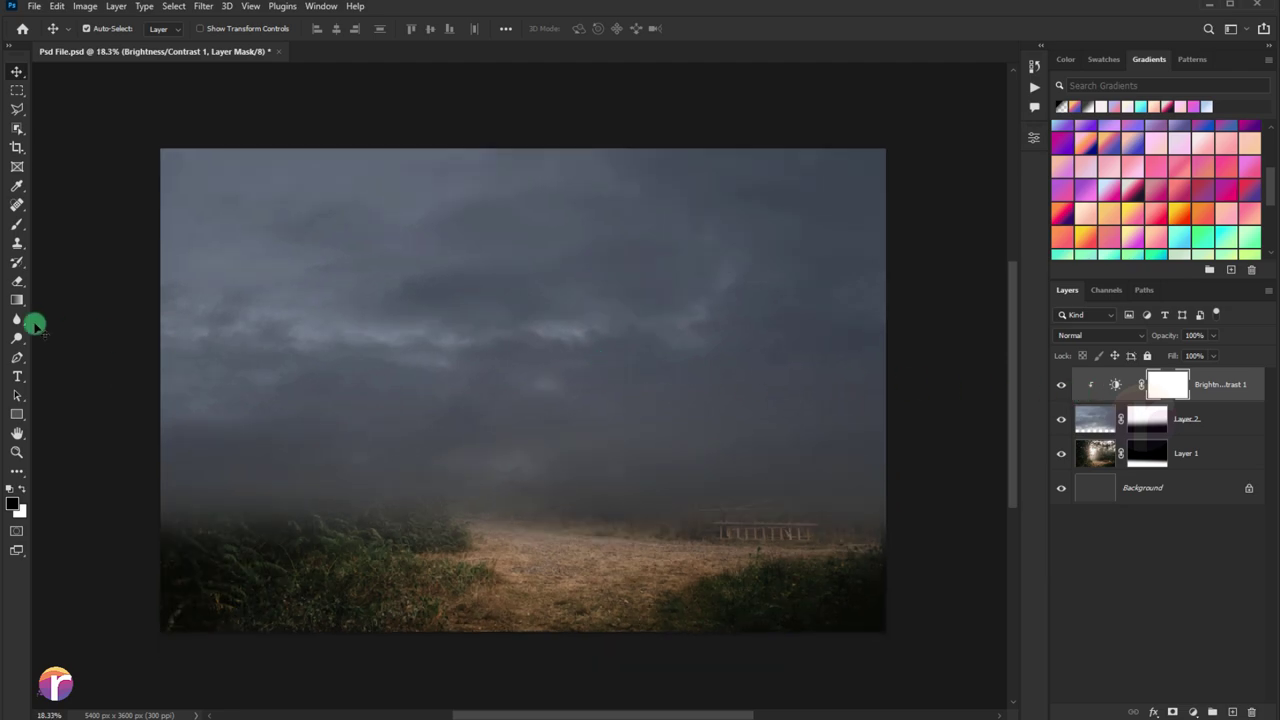
Paint the adjustment mask's centre with a 2300 px brush at 55% opacity and 47% flow.
click(17, 226)
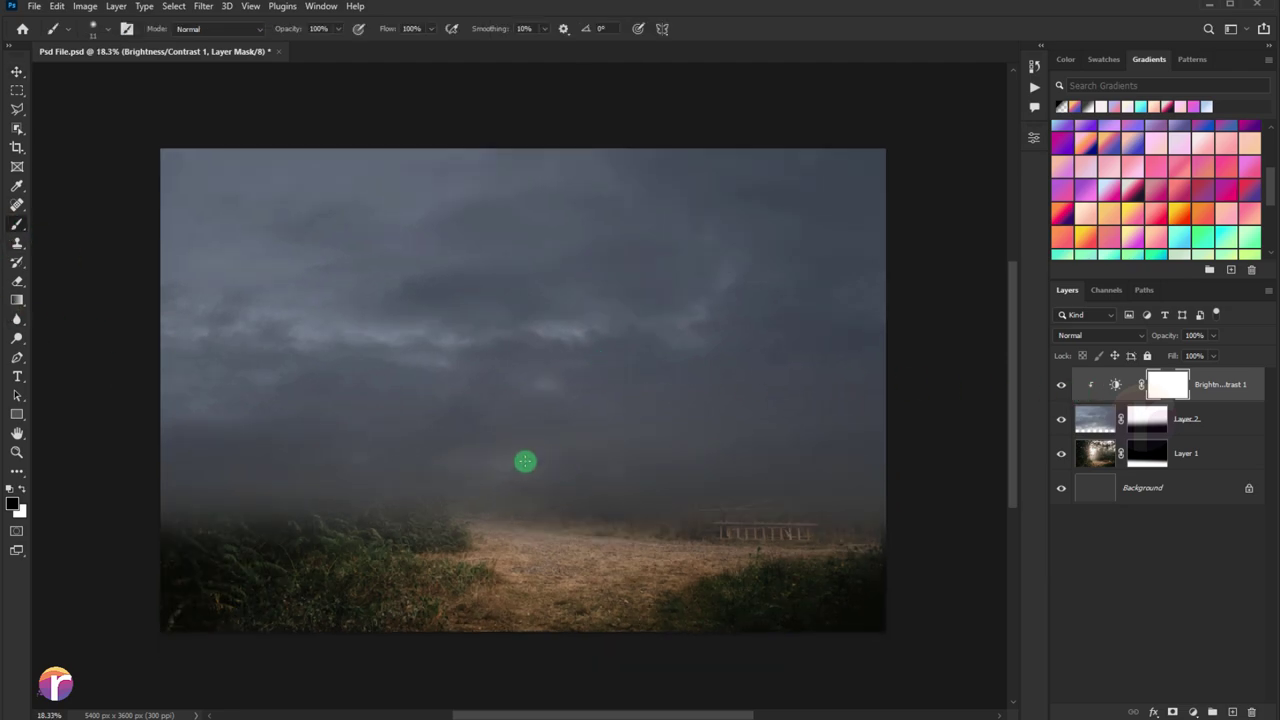
key(bracketright)
key(bracketright)
key(bracketright)
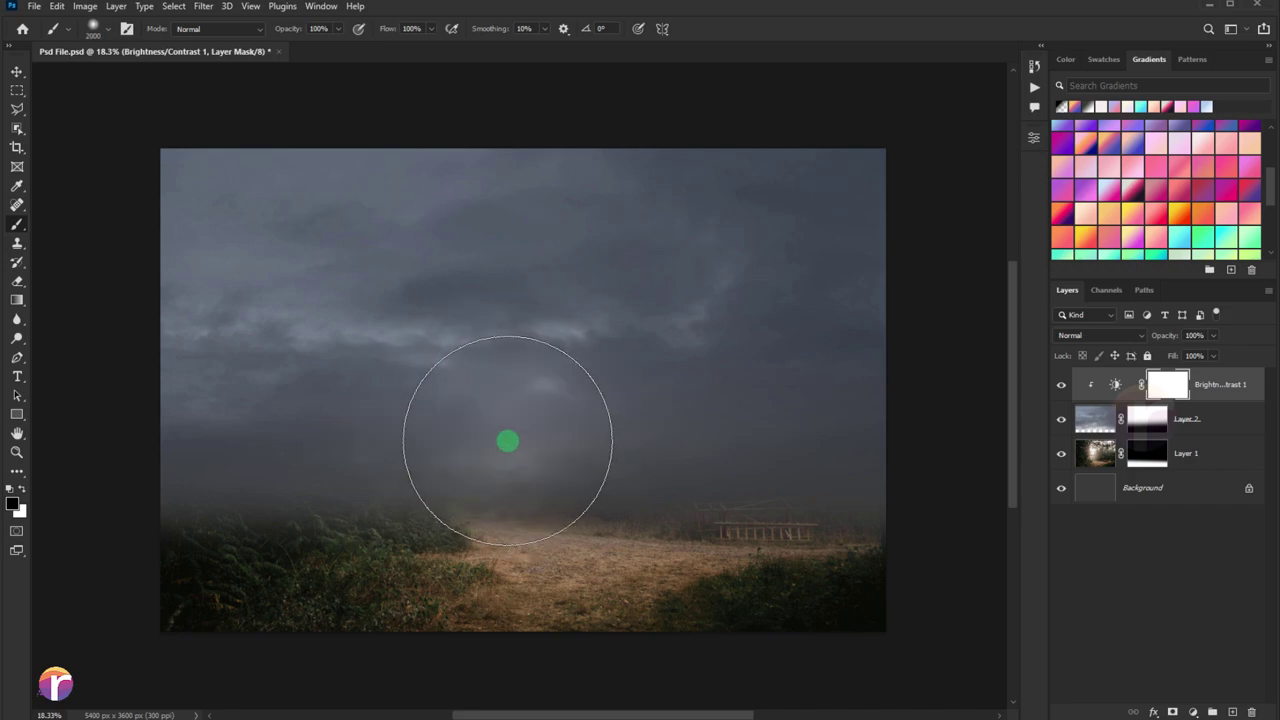
drag(466, 454, 438, 405)
click(330, 31)
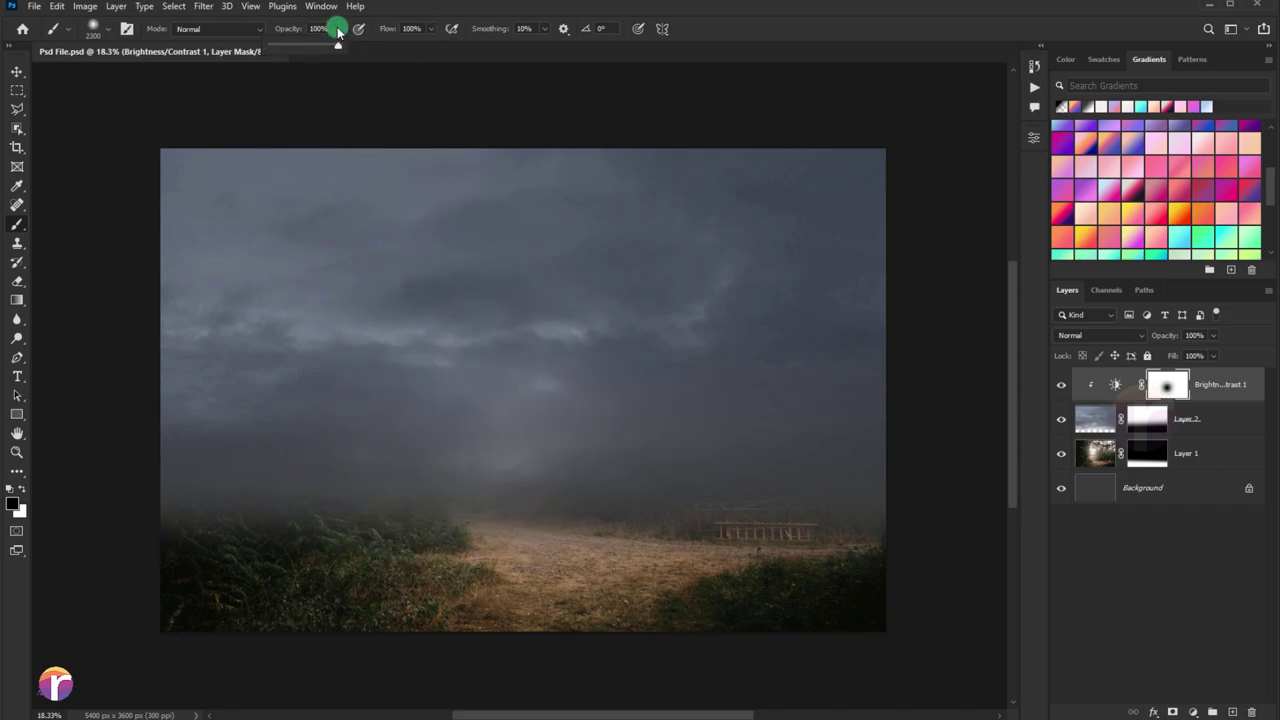
click(428, 31)
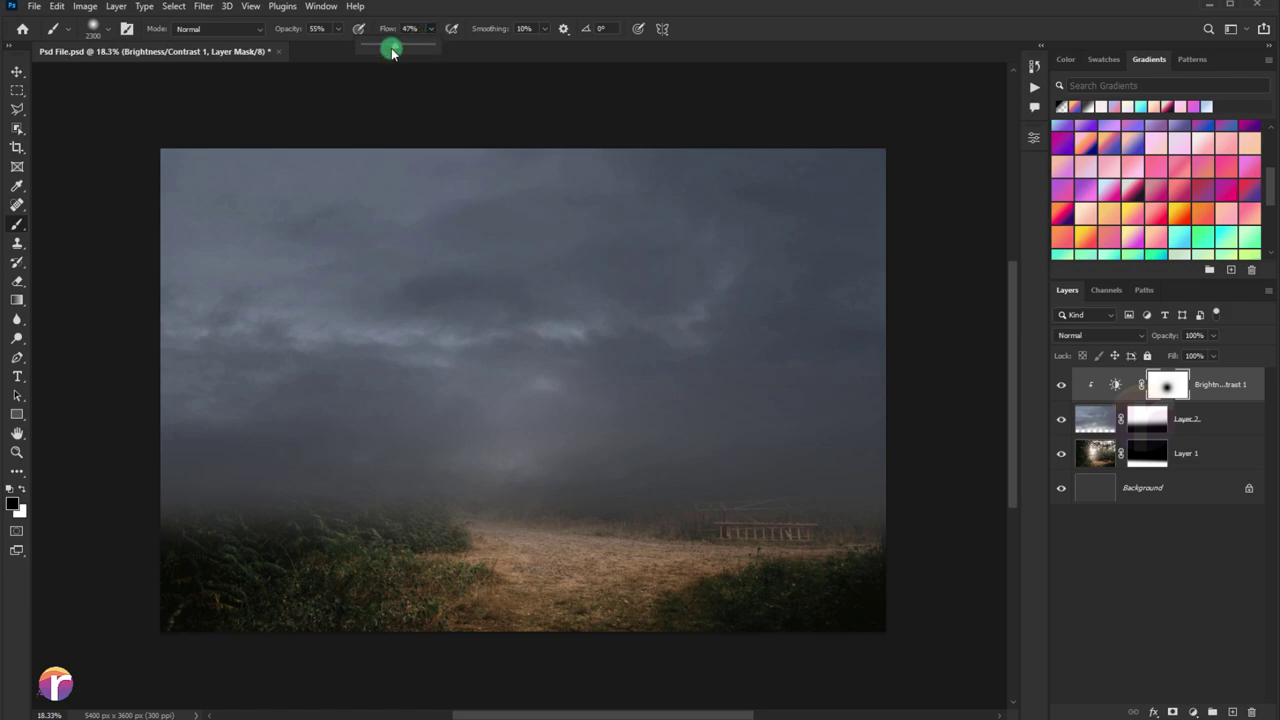
mouse_move(428, 491)
mouse_down()
mouse_move(246, 503)
mouse_move(686, 471)
mouse_move(377, 428)
mouse_move(846, 531)
mouse_move(283, 420)
mouse_move(37, 104)
mouse_up()
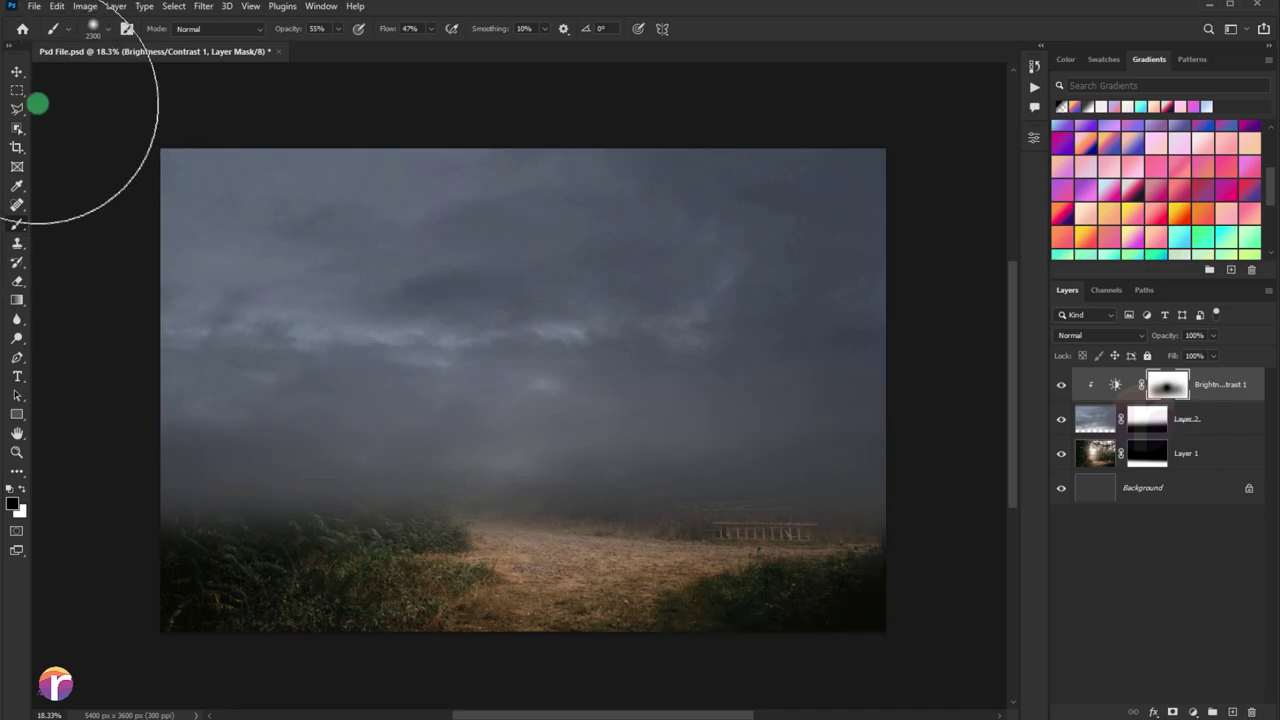
click(17, 71)
Desaturate the Layer 1 forest scene to about -46 saturation.
click(1092, 453)
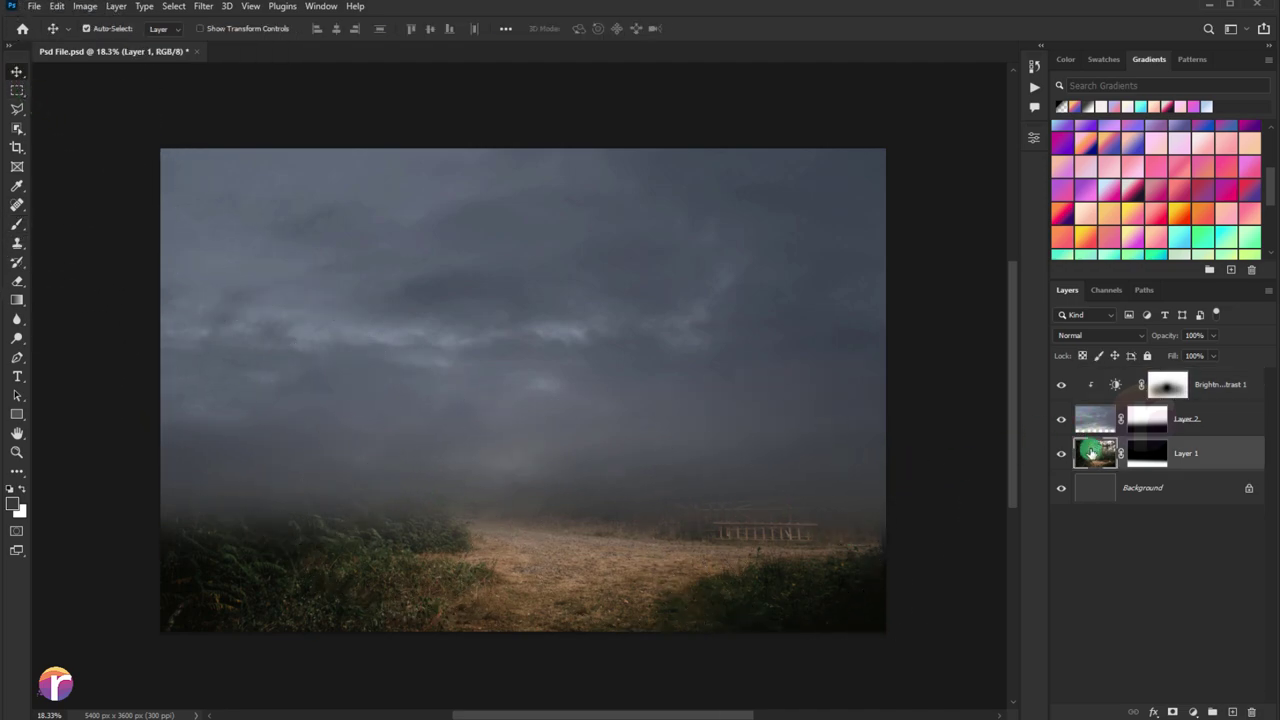
key(ctrl+u)
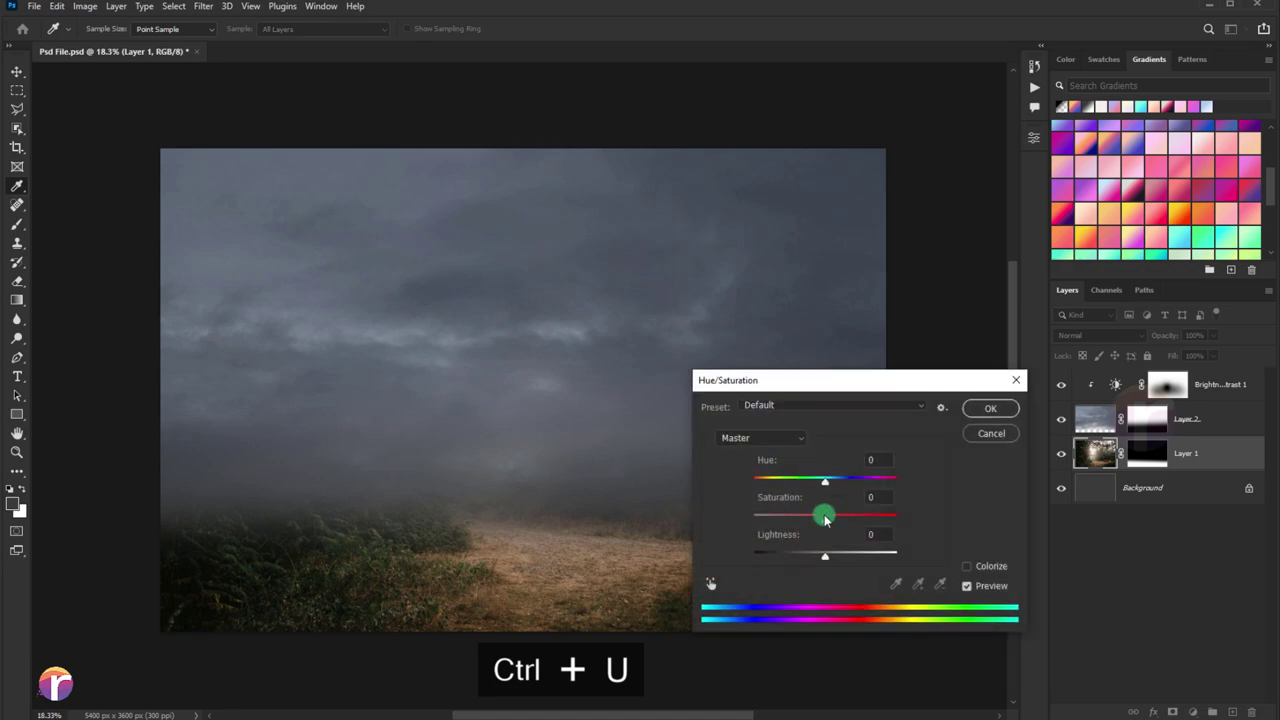
drag(815, 522, 807, 522)
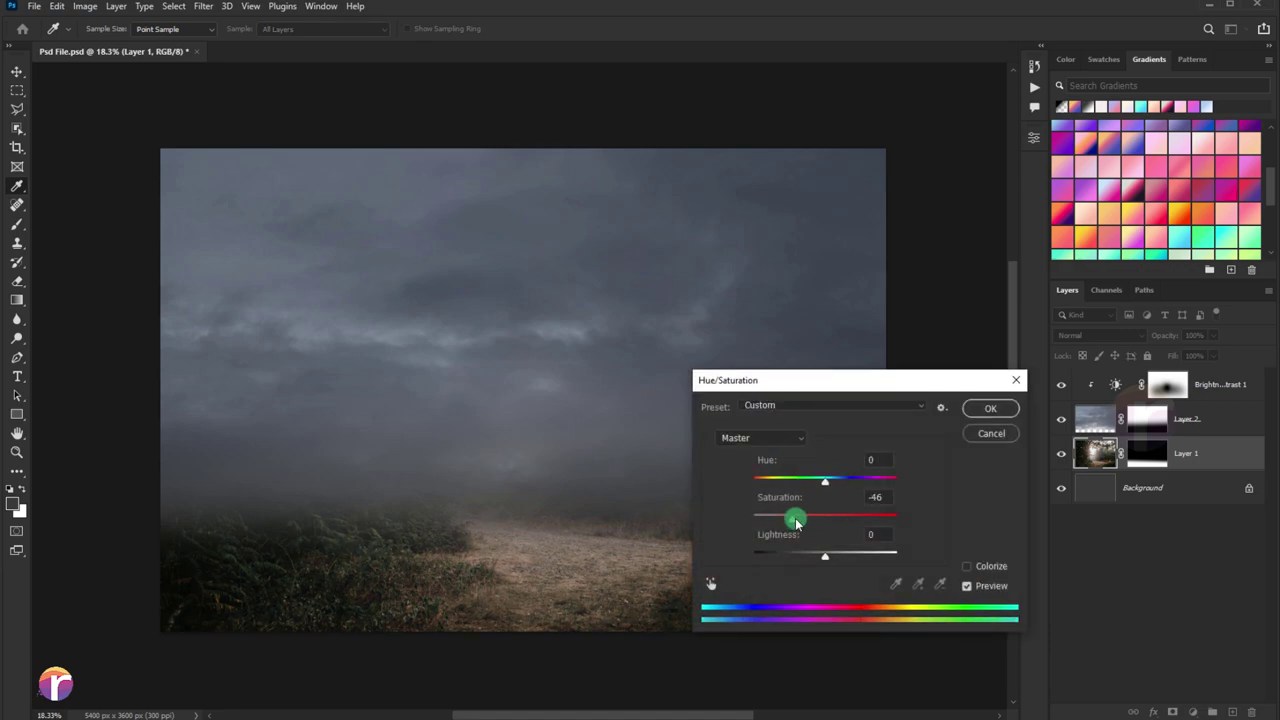
click(990, 412)
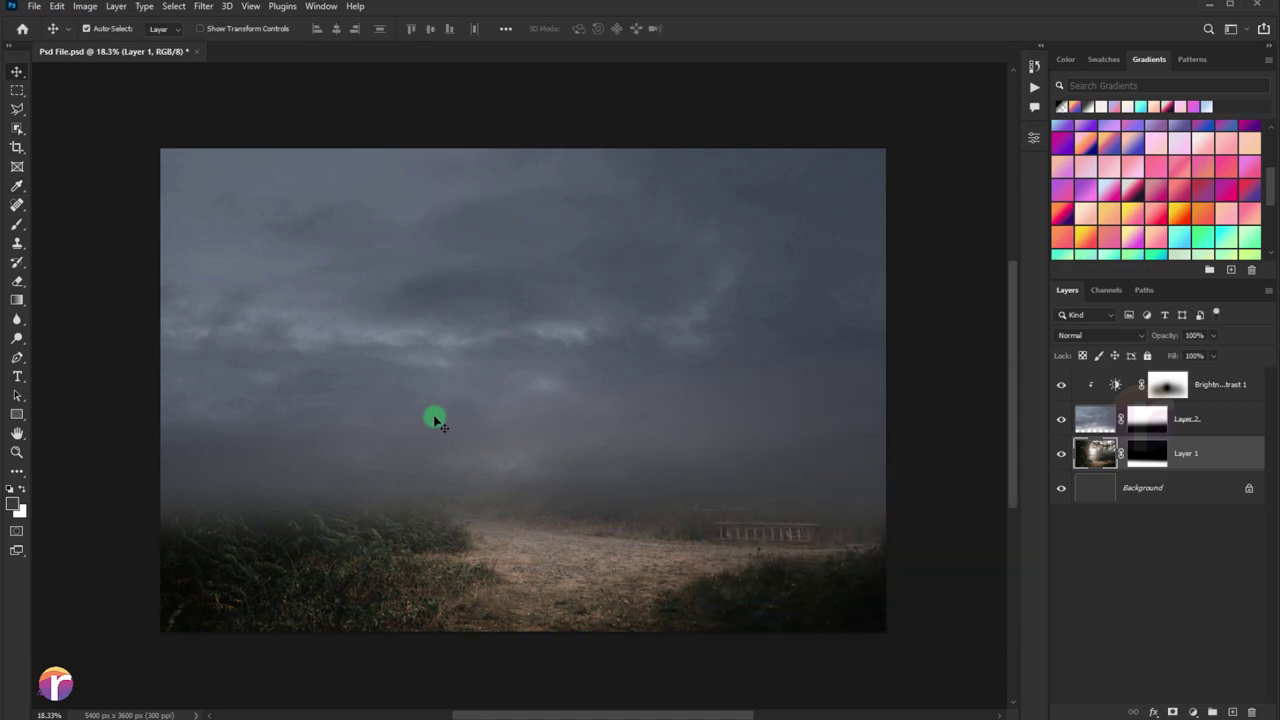
Paint white on Layer 1's mask to bring back the lower-left grass.
click(1148, 456)
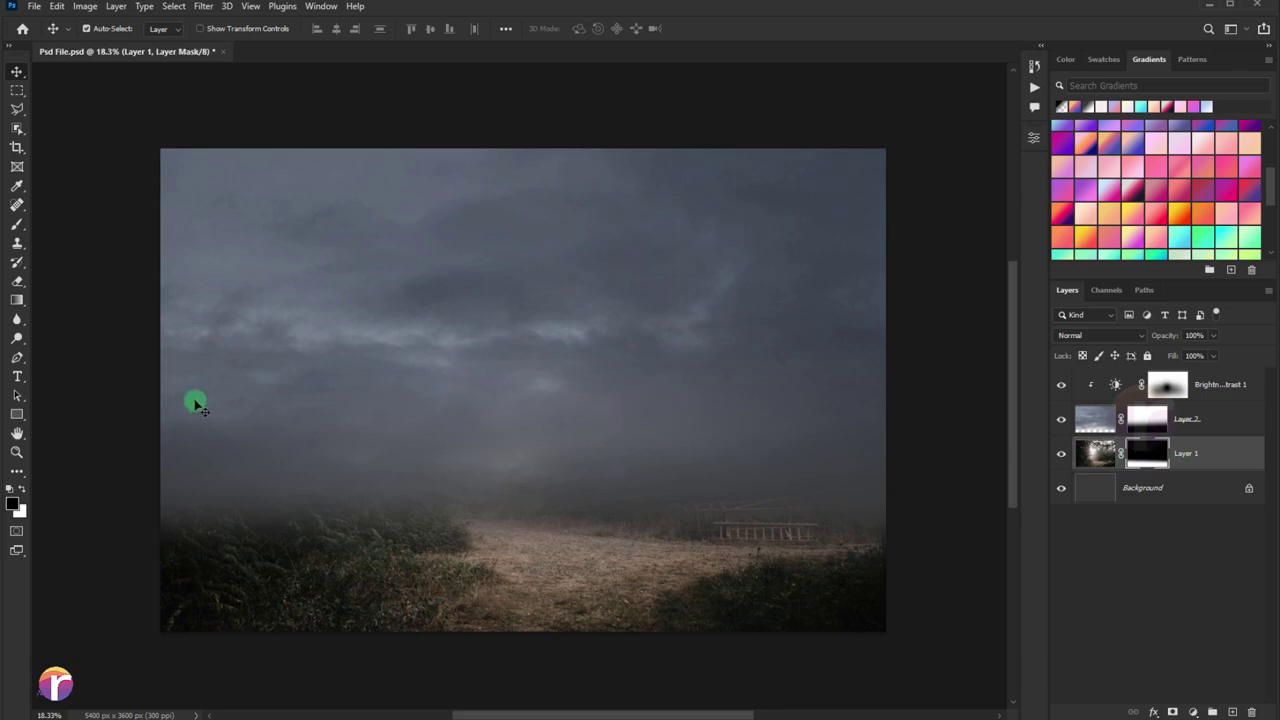
click(17, 224)
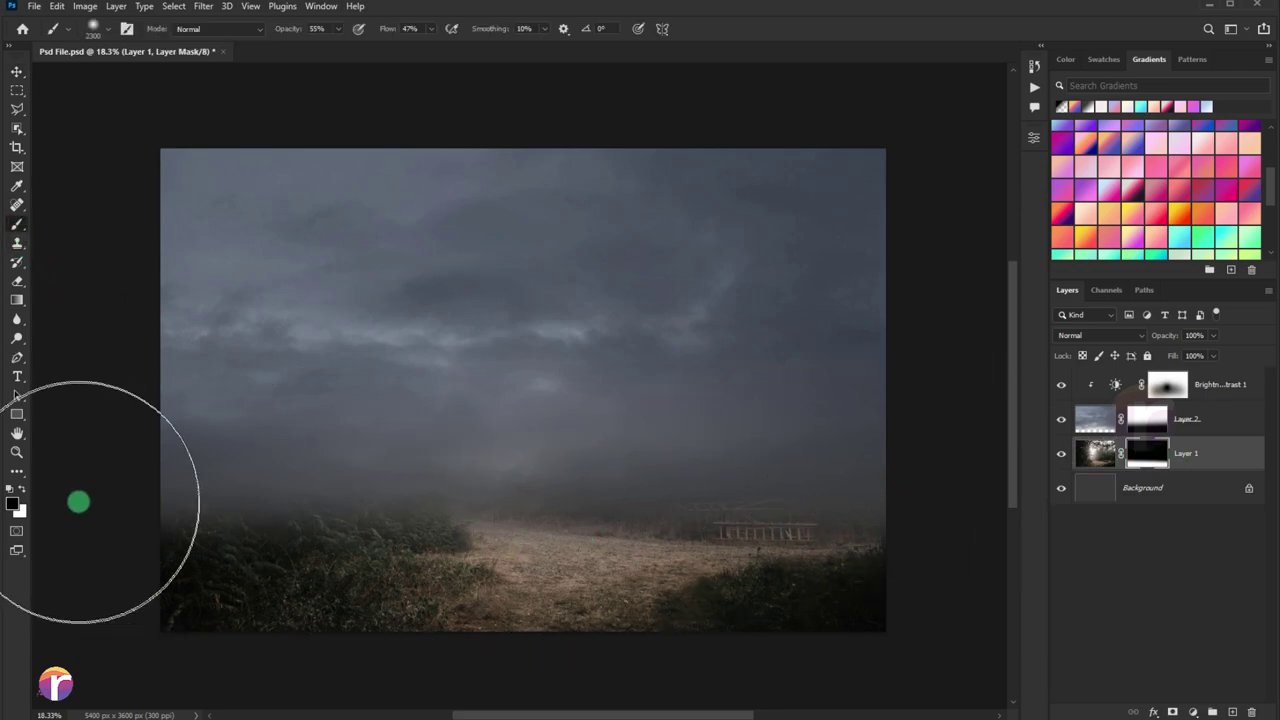
click(22, 487)
mouse_move(253, 593)
mouse_down()
mouse_move(237, 589)
mouse_move(317, 597)
mouse_move(211, 601)
mouse_move(720, 629)
mouse_move(819, 620)
mouse_up()
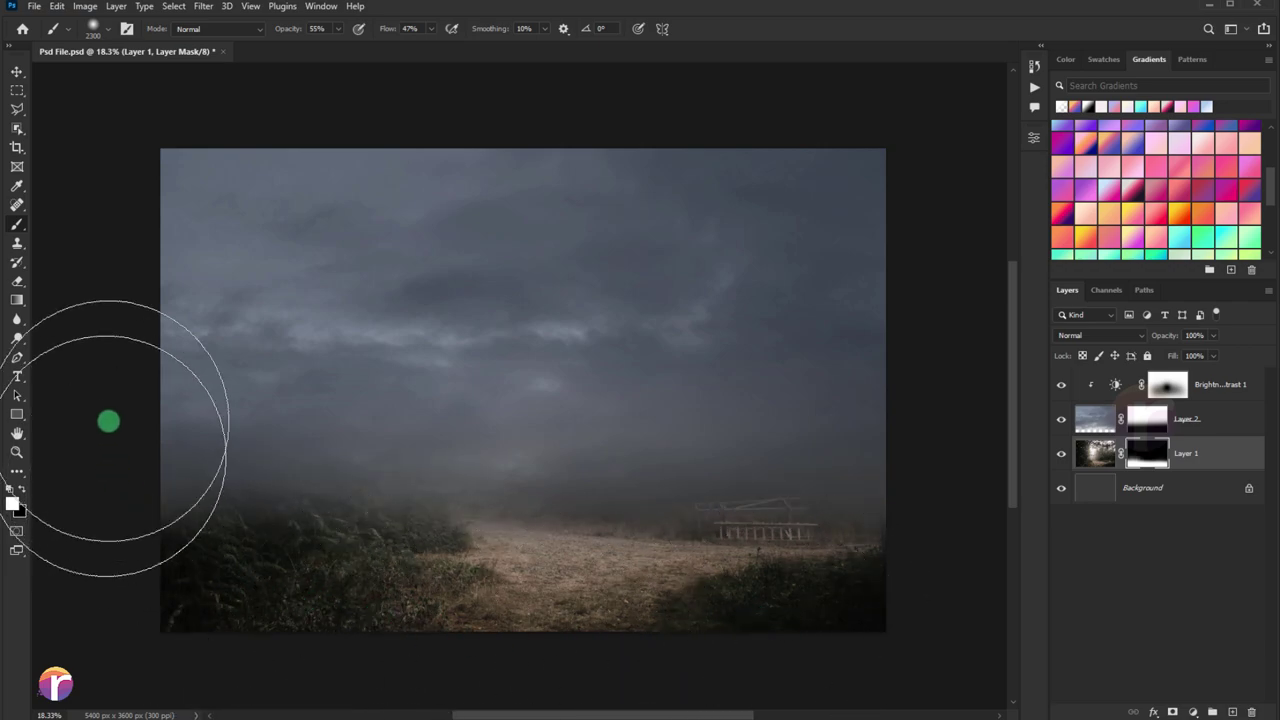
click(17, 71)
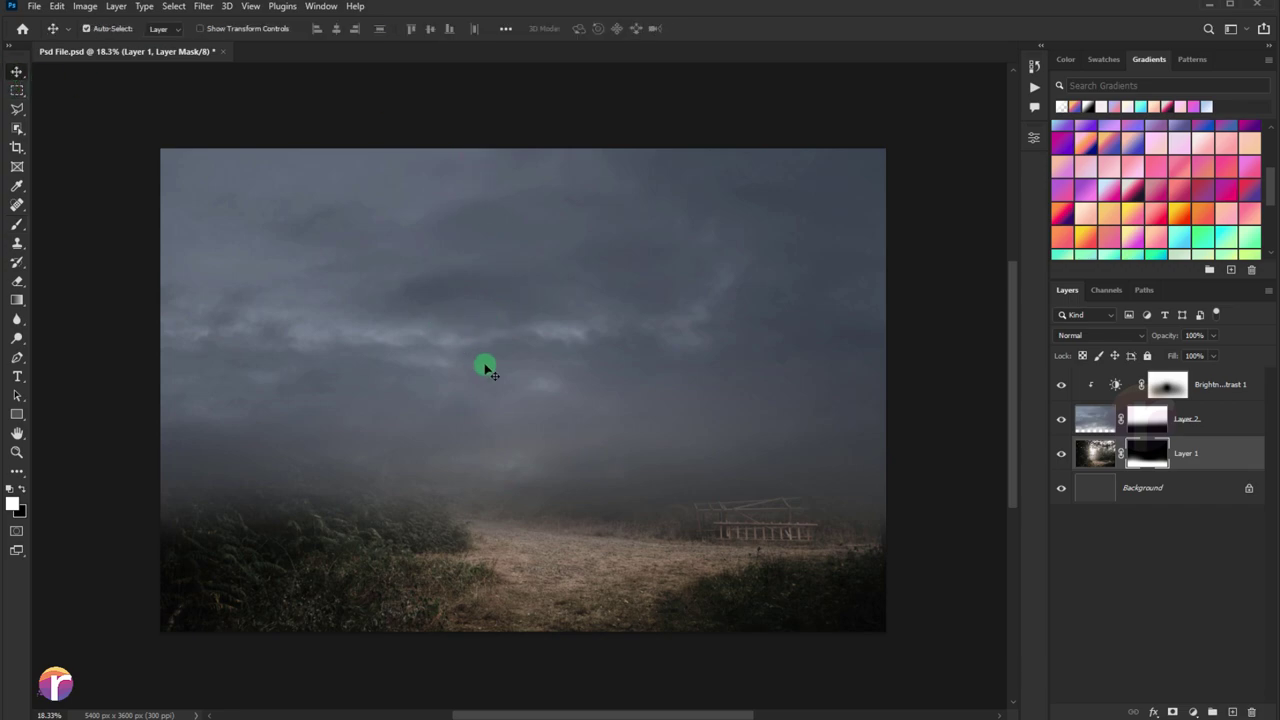
click(1200, 392)
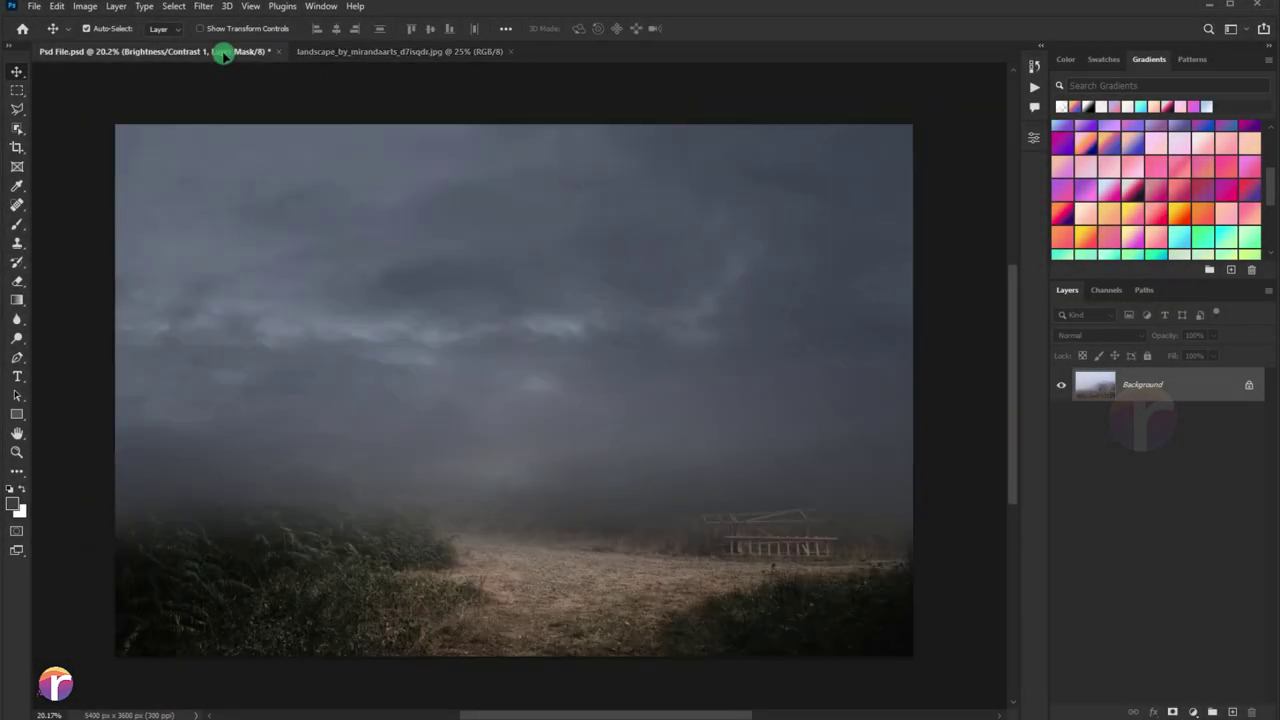
Bring the misty treeline photo in as Layer 3, flipped horizontally and moved right and down.
drag(228, 58, 308, 380)
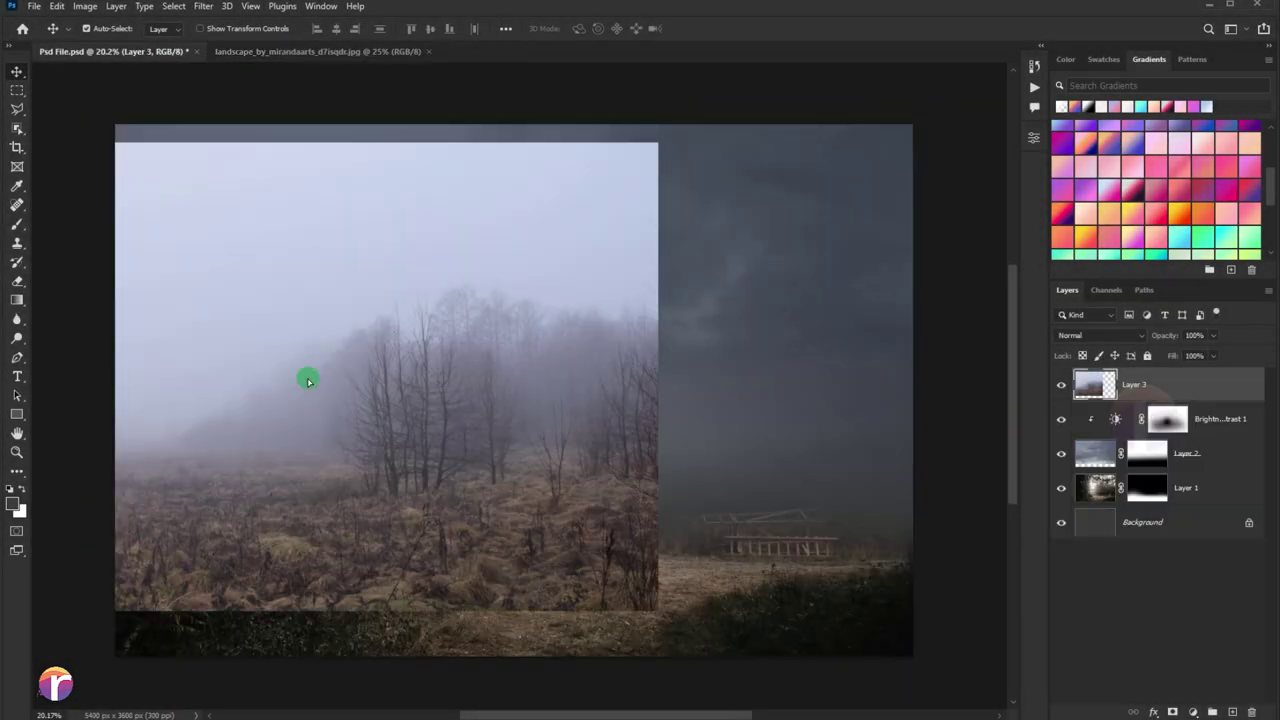
key(ctrl+t)
right_click(366, 375)
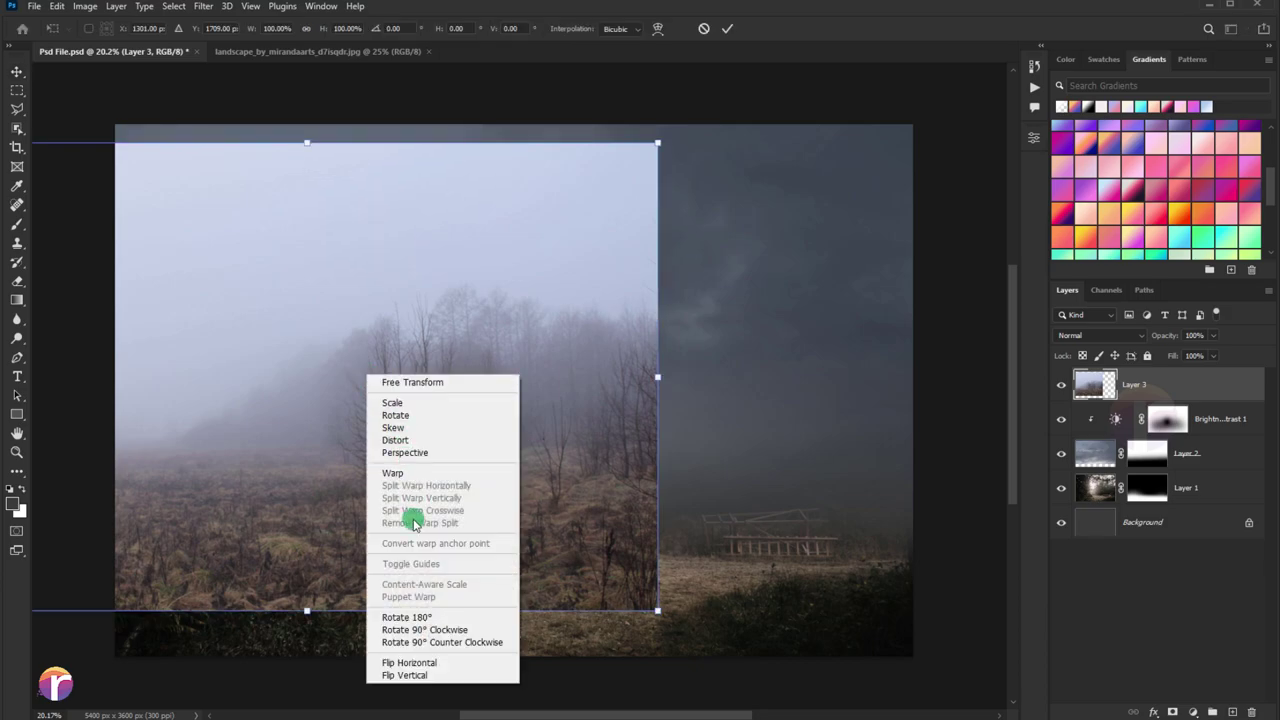
click(412, 662)
drag(385, 546, 517, 527)
key(Return)
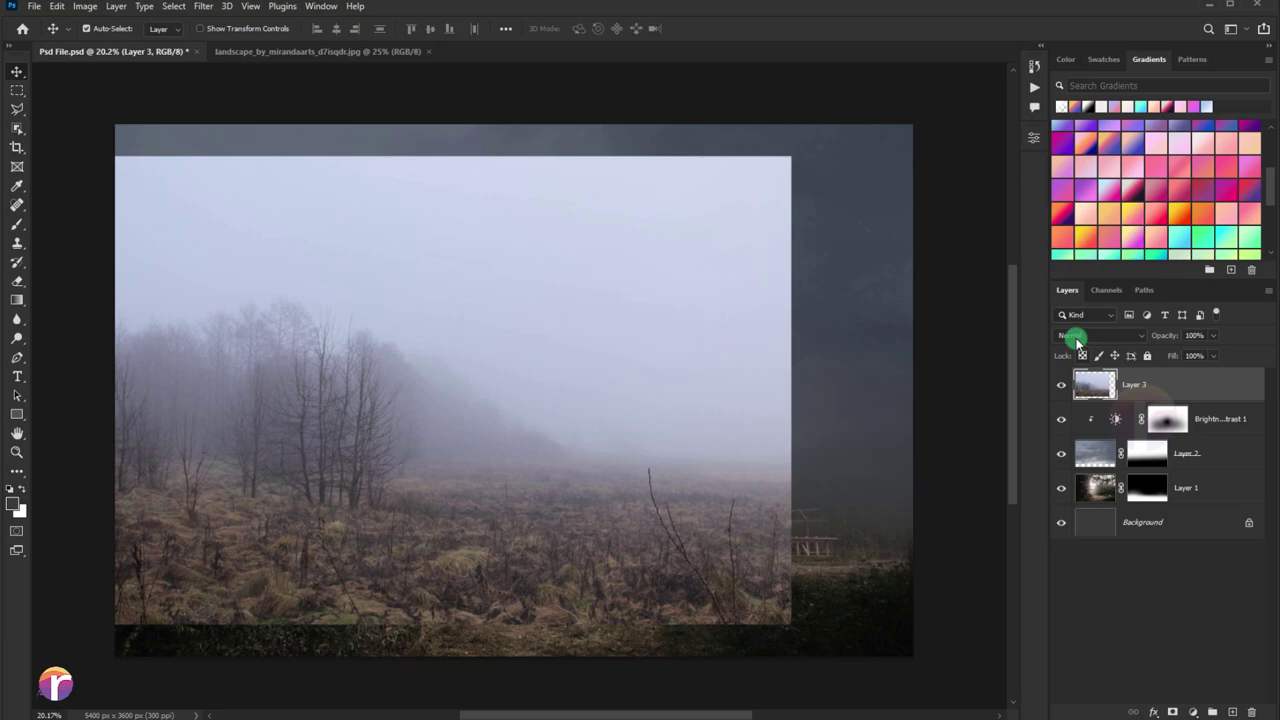
Set Layer 3 to Multiply at 71% opacity and erase its hard top edge.
click(1075, 337)
click(1071, 389)
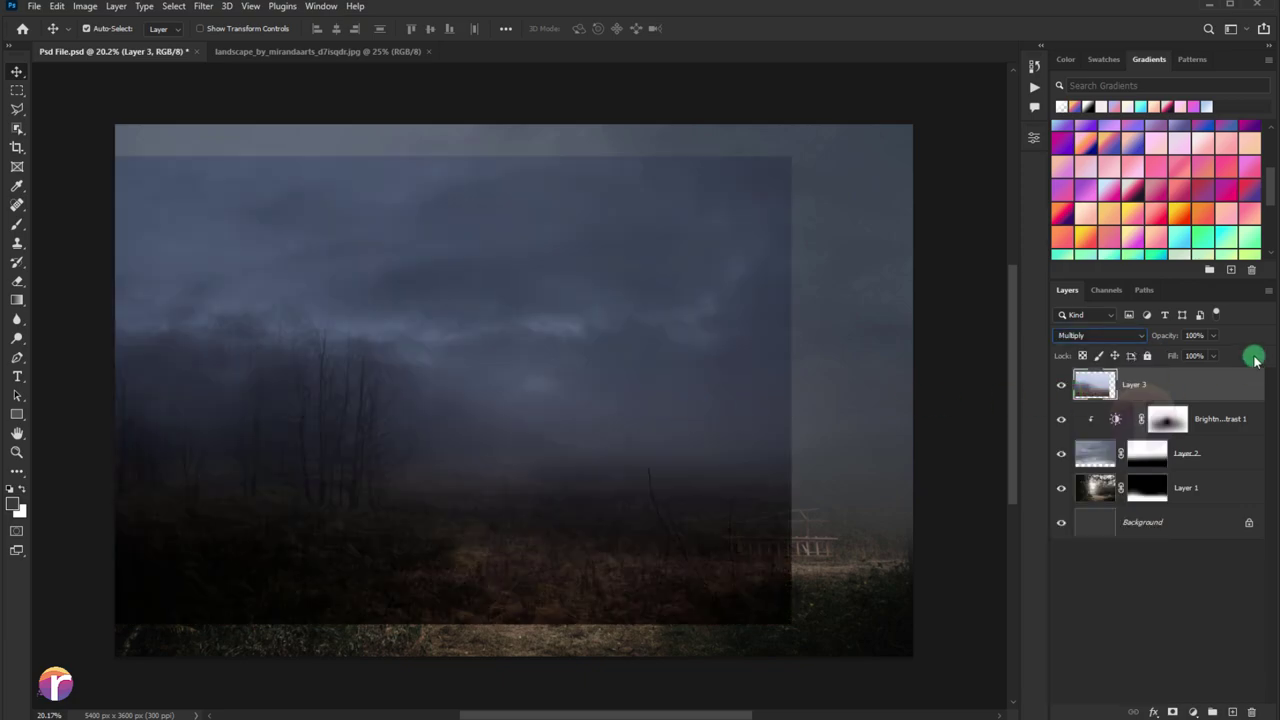
drag(1217, 342, 1180, 348)
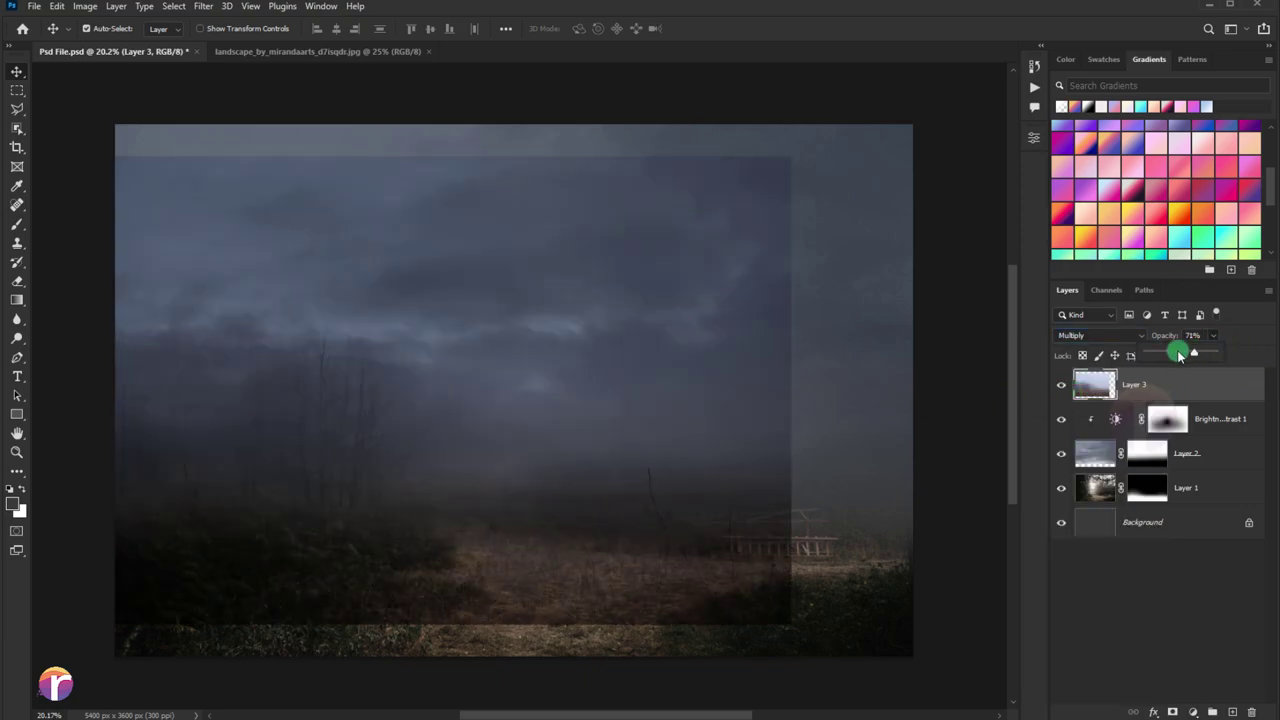
click(20, 282)
mouse_move(94, 163)
mouse_down()
mouse_move(874, 154)
mouse_move(763, 171)
mouse_up()
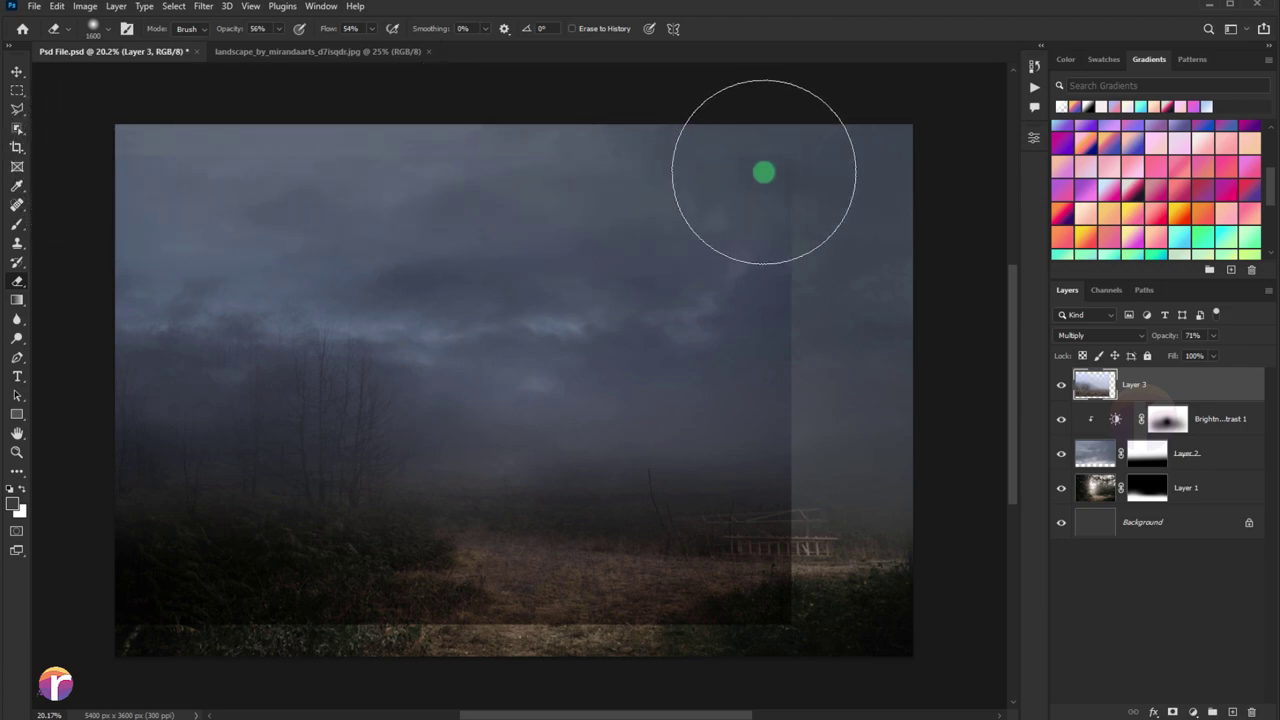
Erase Layer 3's lower-right seam and fog near the fence, enlarging the eraser to 2300.
mouse_move(874, 566)
mouse_down()
mouse_move(860, 614)
mouse_move(391, 631)
mouse_move(470, 631)
mouse_up()
scroll(405, 524, down, 1)
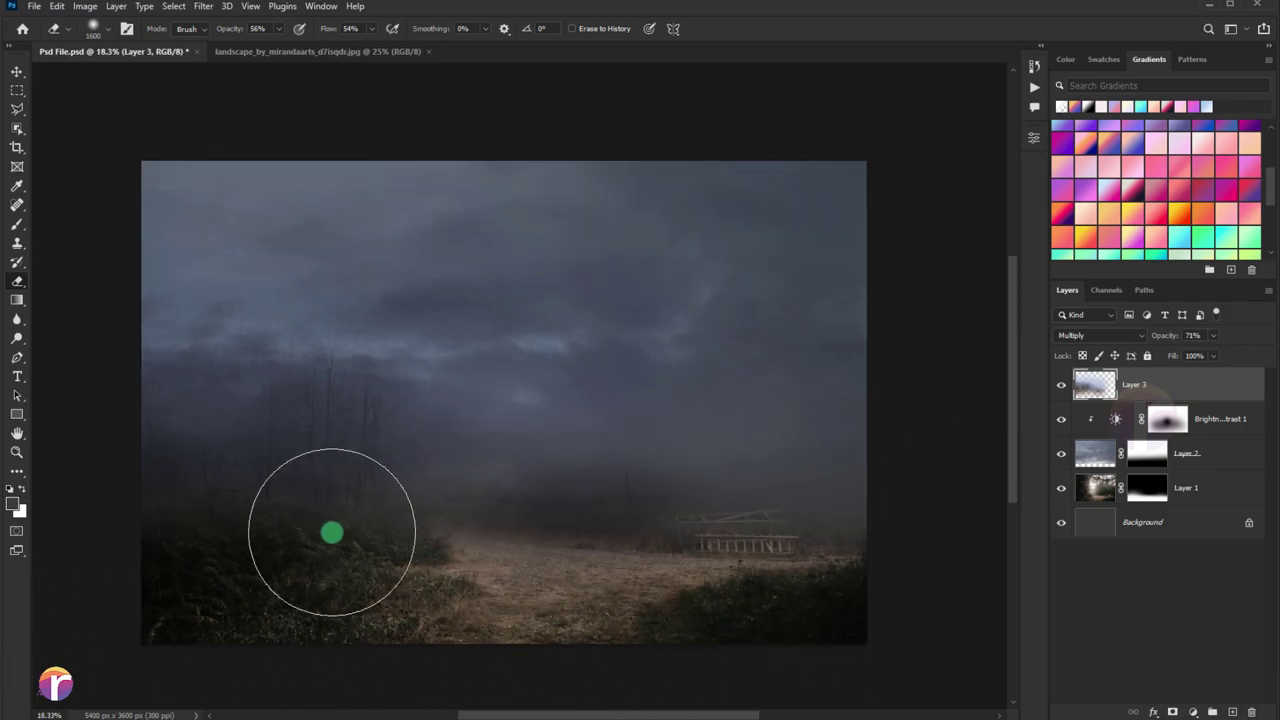
drag(526, 563, 620, 528)
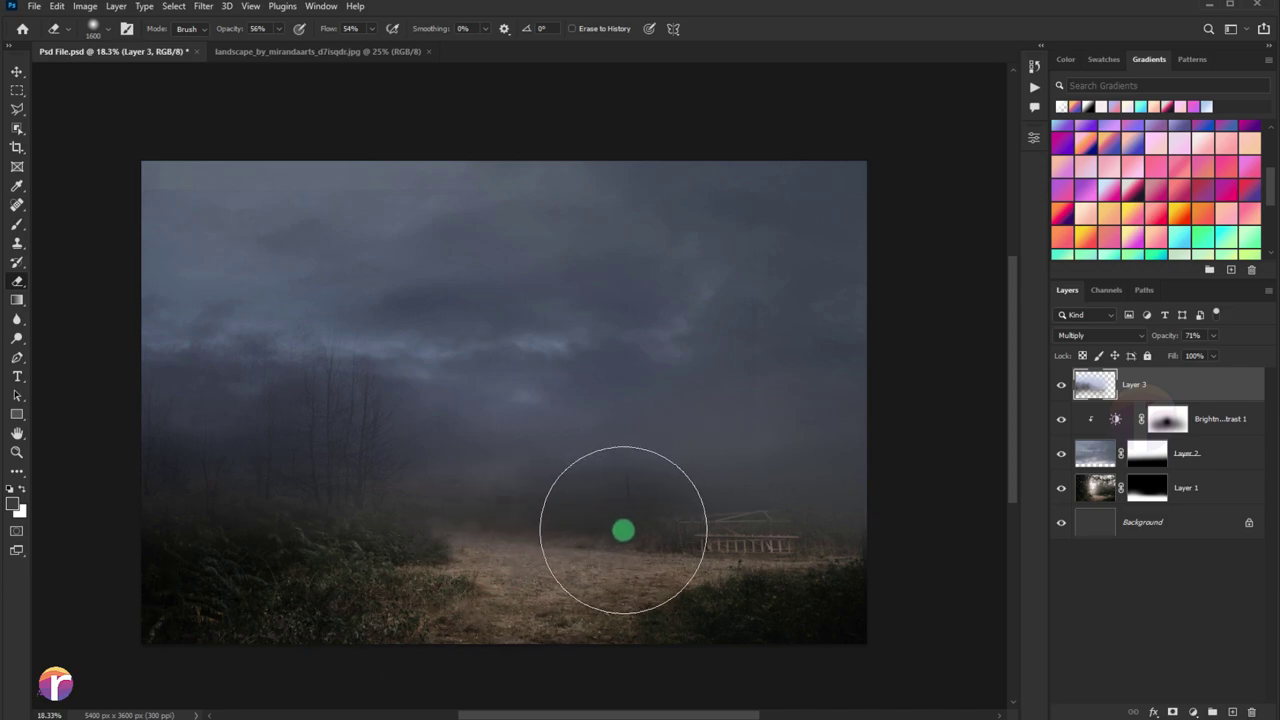
drag(740, 490, 671, 525)
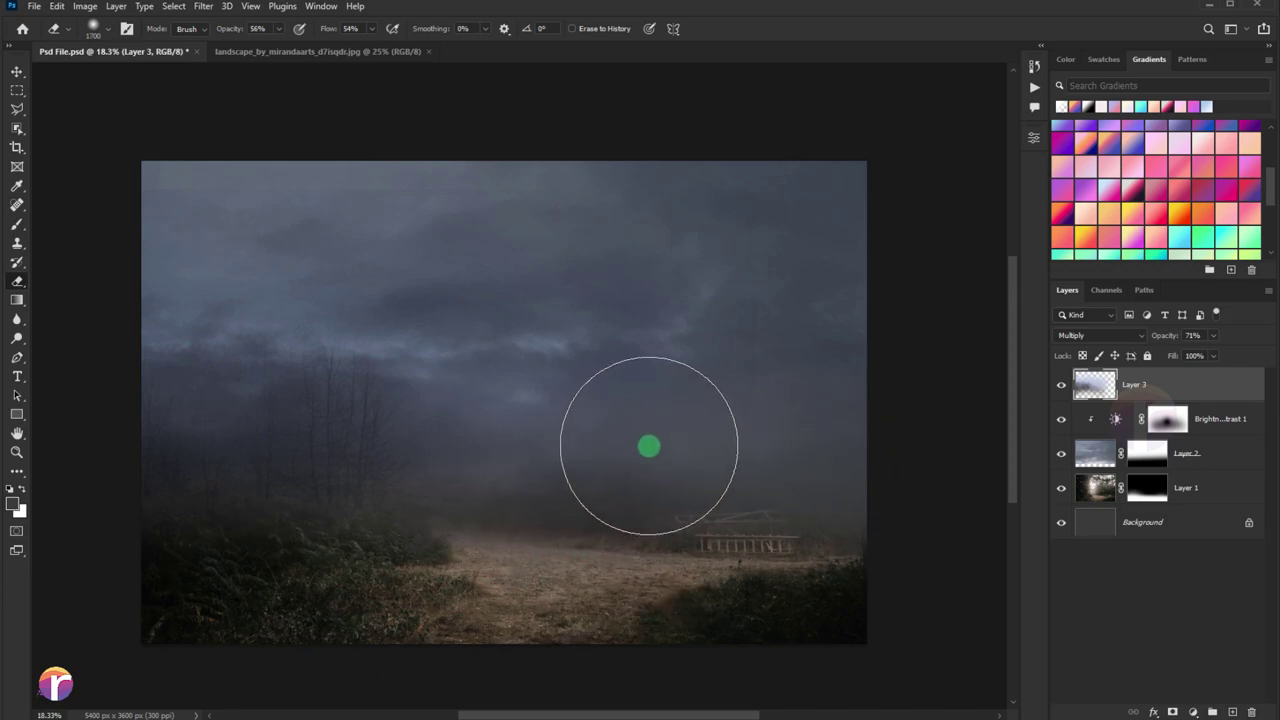
key(bracketright)
key(bracketright)
key(bracketright)
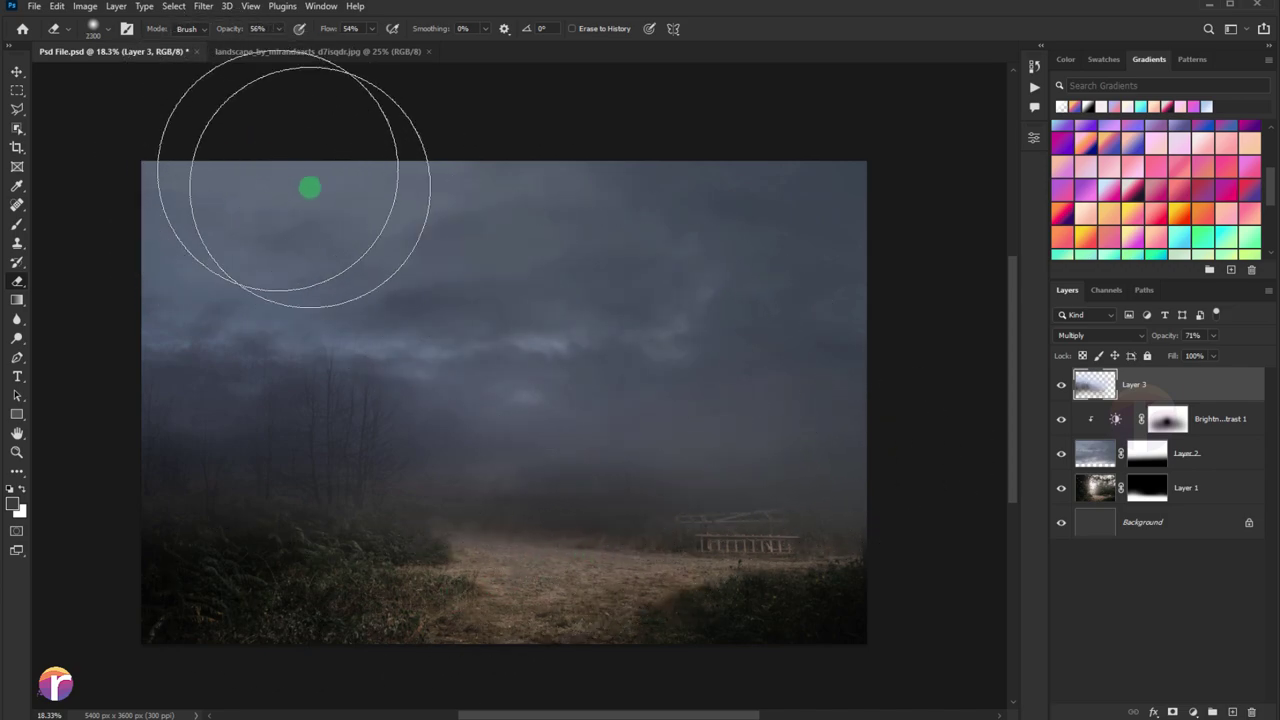
key(bracketright)
Toggle Layer 3's visibility to compare the fog before and after erasing.
key(v)
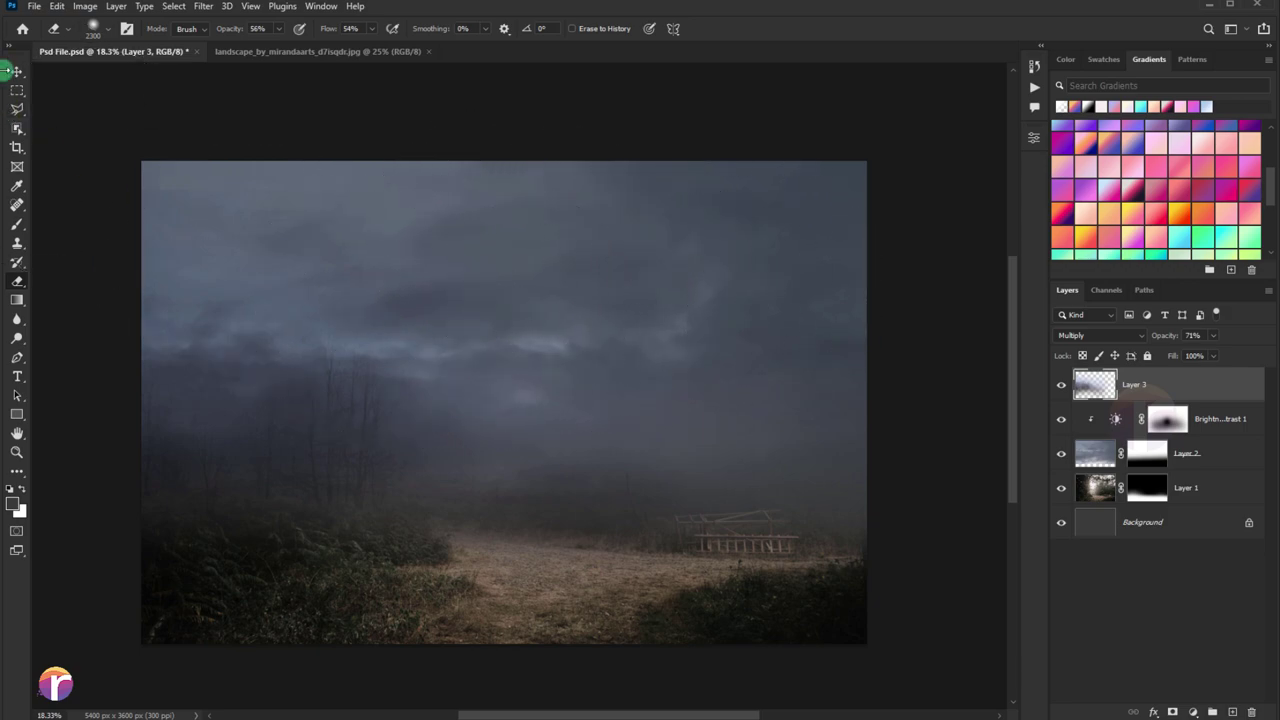
scroll(414, 350, up, 1)
scroll(420, 372, up, 1)
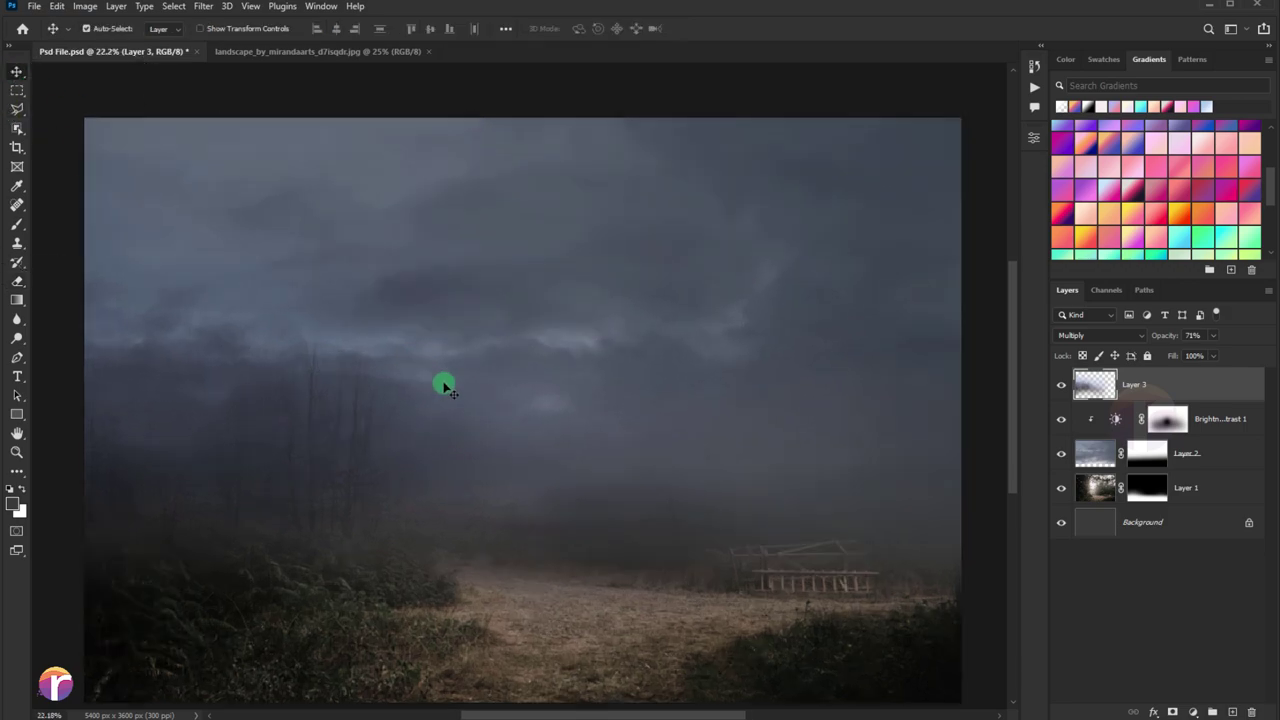
click(1062, 386)
click(1062, 386)
scroll(718, 447, down, 1)
Erase fog over the foreground path with a 1300 px eraser and recentre the view.
click(14, 285)
mouse_move(586, 560)
mouse_down()
mouse_move(692, 615)
mouse_move(586, 623)
mouse_move(729, 614)
mouse_move(371, 649)
mouse_move(698, 629)
mouse_up()
key(bracketleft)
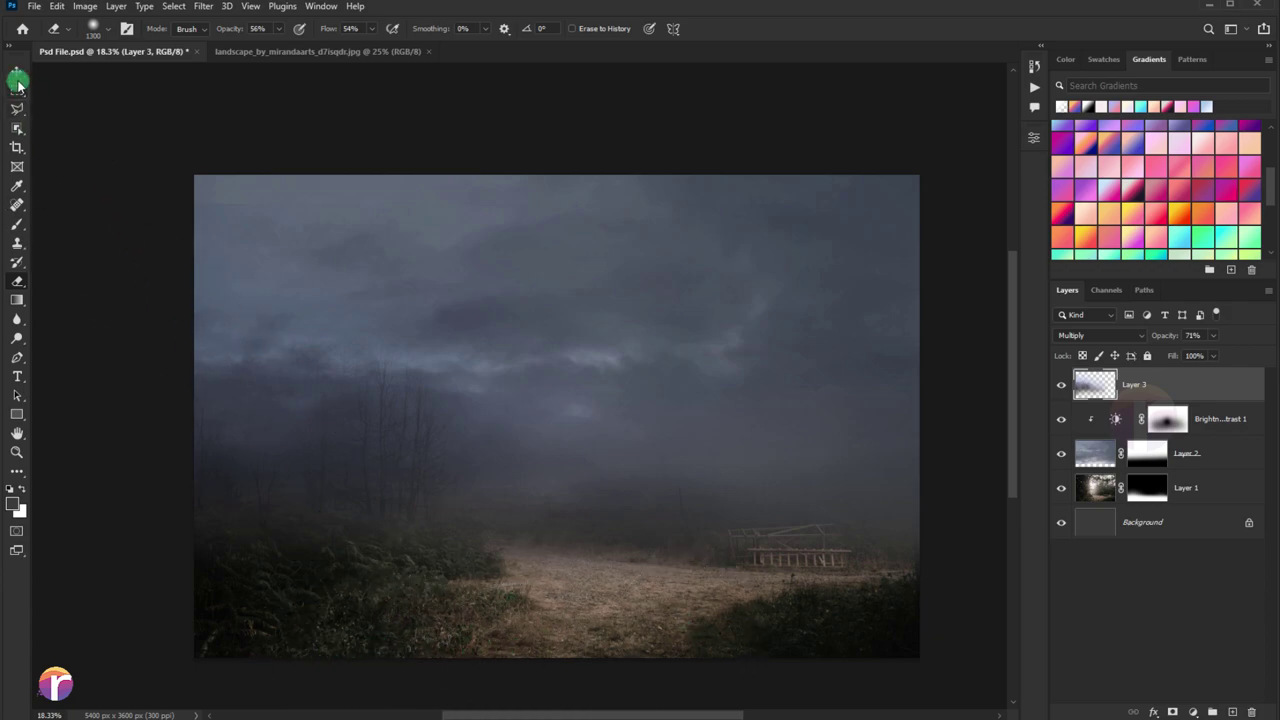
click(17, 72)
scroll(590, 335, up, 1)
mouse_move(583, 349)
mouse_down()
mouse_move(486, 274)
mouse_move(508, 318)
mouse_up()
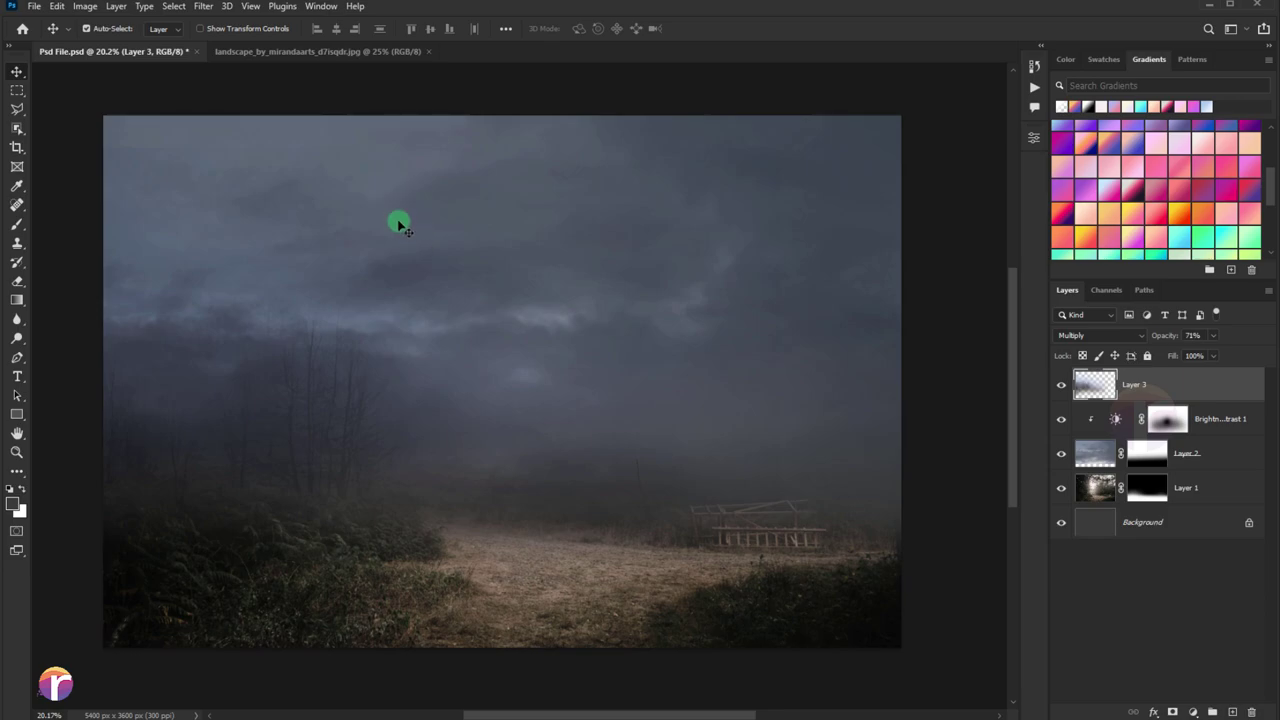
Close the landscape image and show the wasteland photo through its Blue channel only.
click(310, 51)
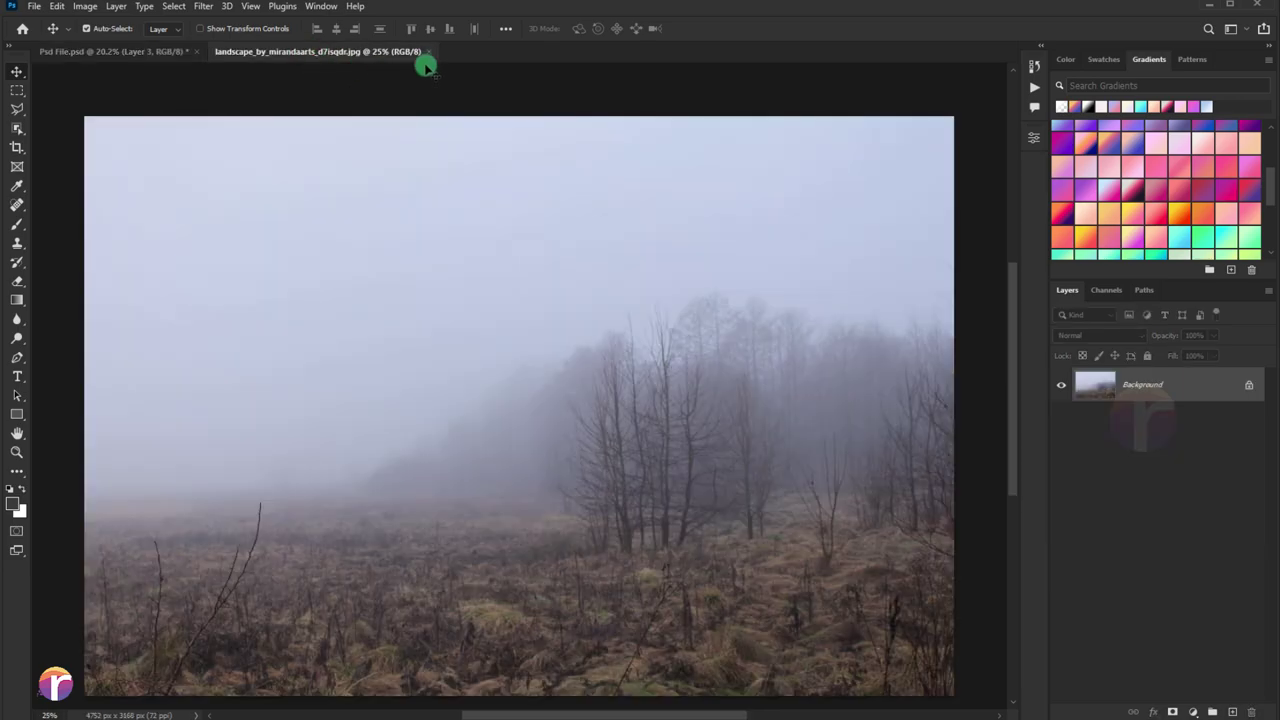
click(431, 54)
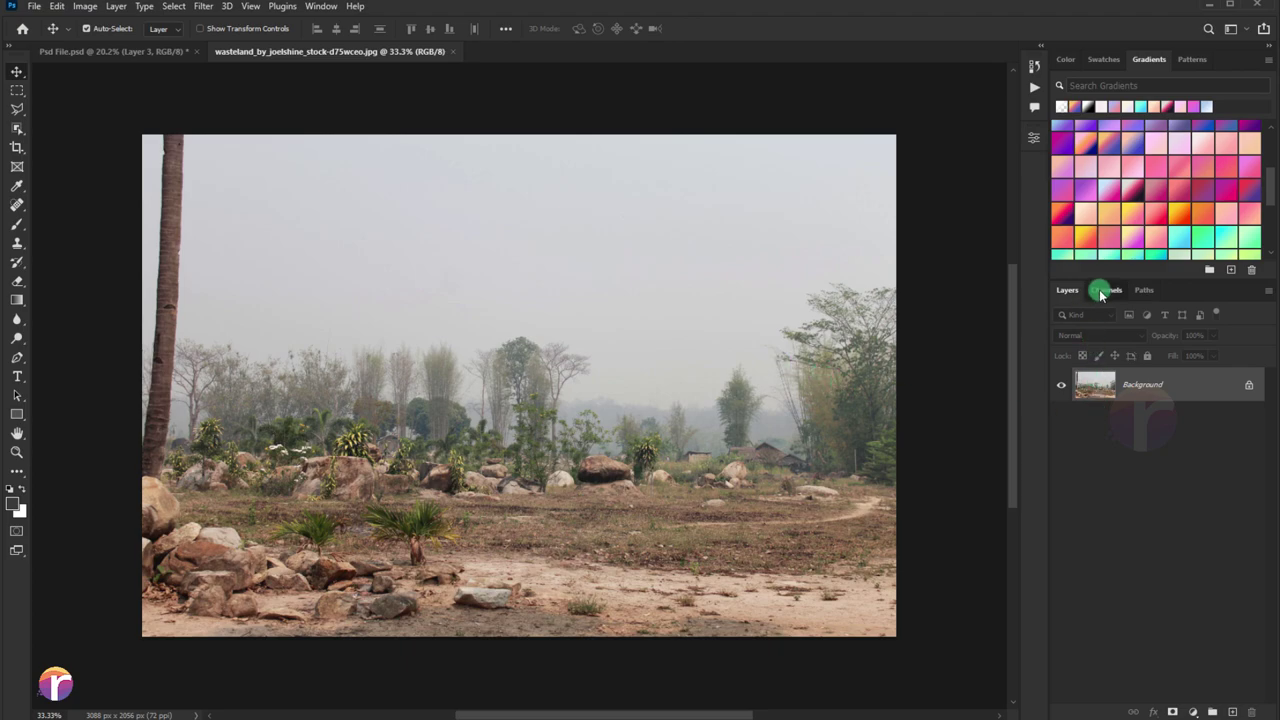
click(1101, 291)
click(1160, 380)
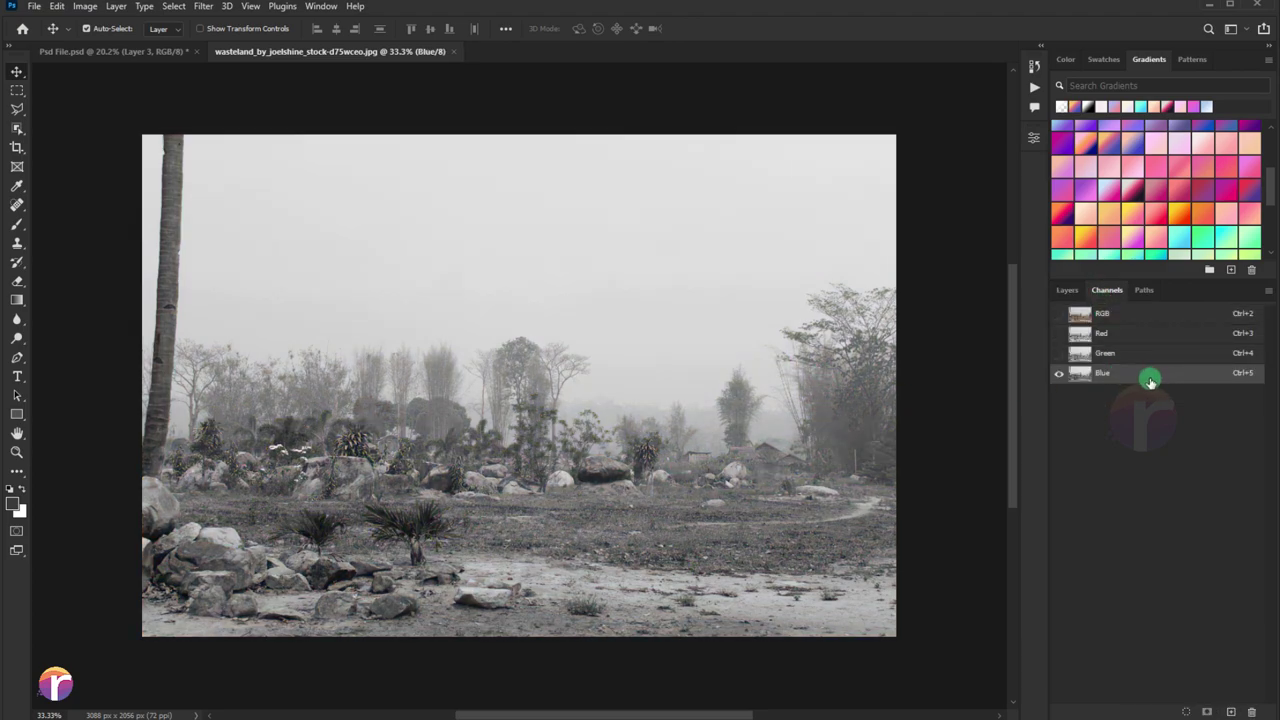
Duplicate Blue, apply Levels 110 / 0.54 / 234, and load Blue copy as a selection.
drag(1143, 375, 1231, 711)
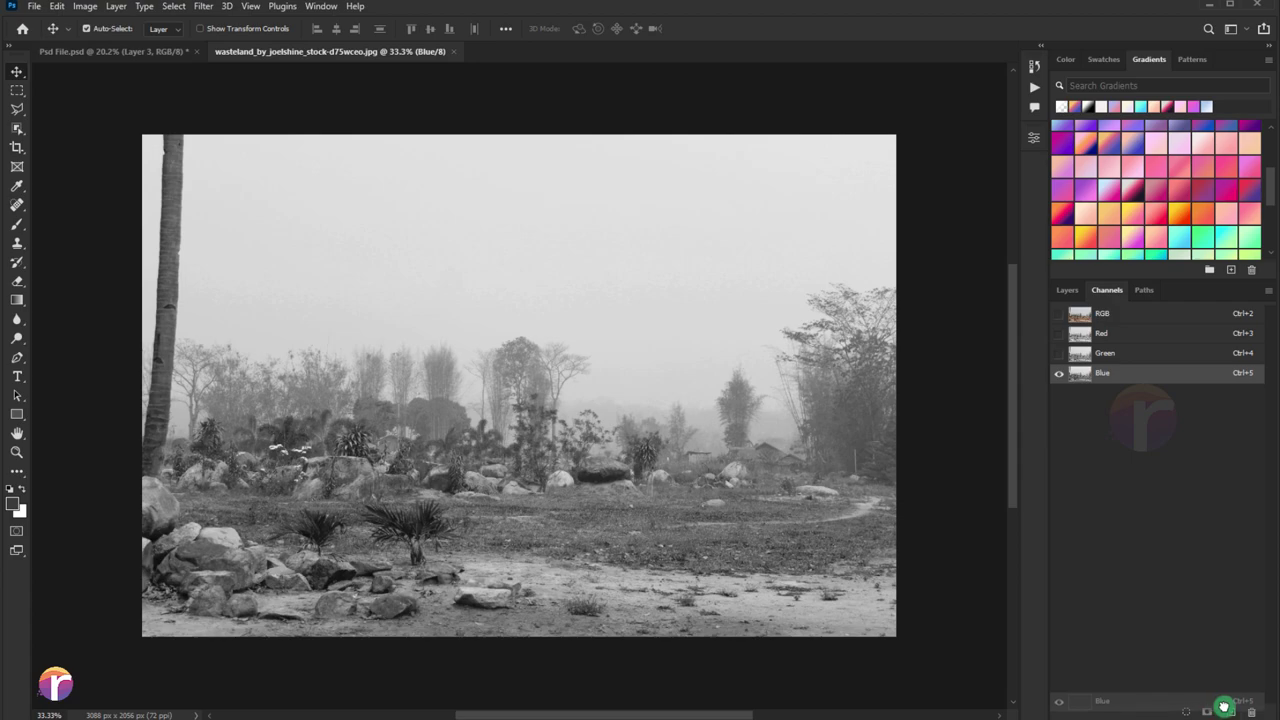
key(ctrl+l)
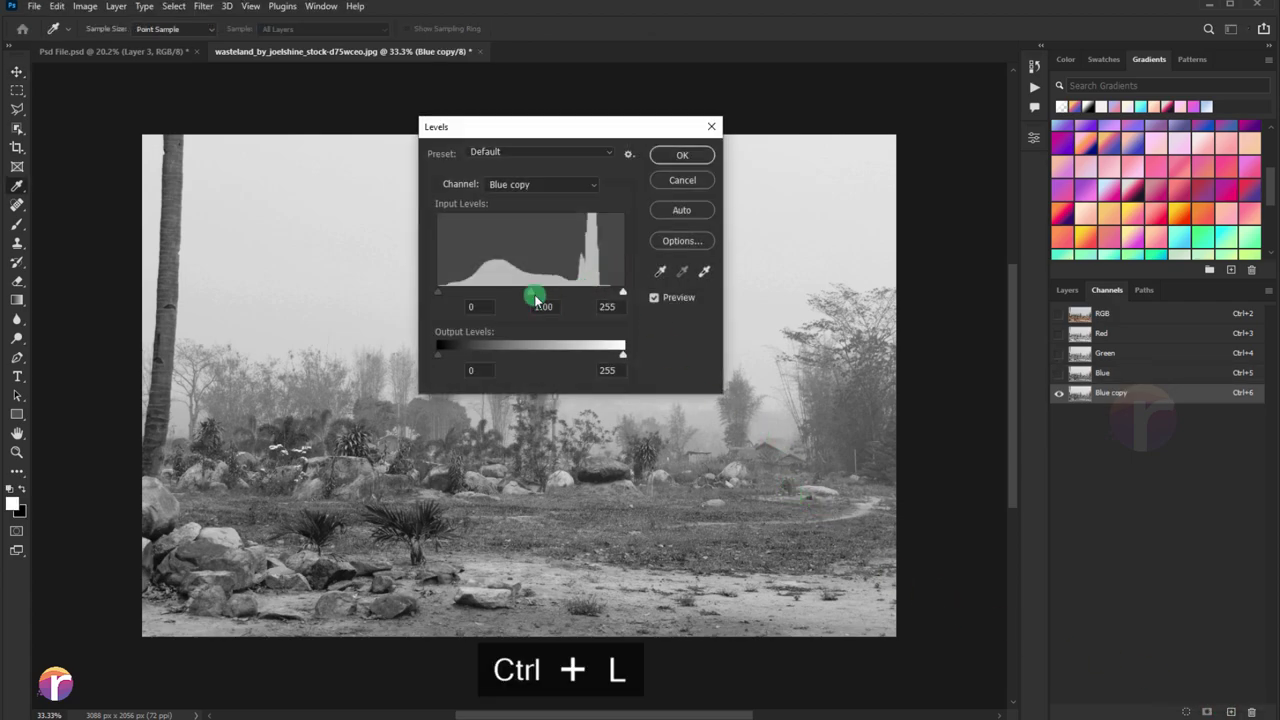
drag(537, 300, 569, 297)
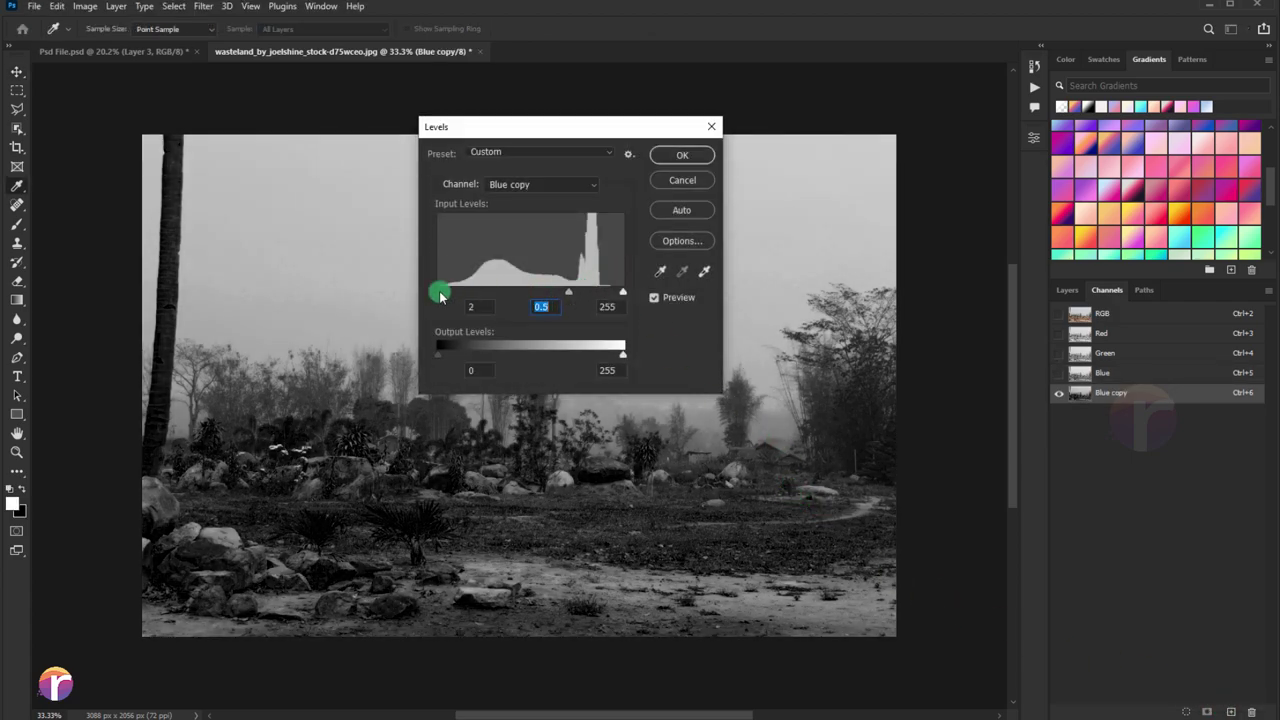
drag(440, 294, 494, 291)
drag(621, 291, 607, 291)
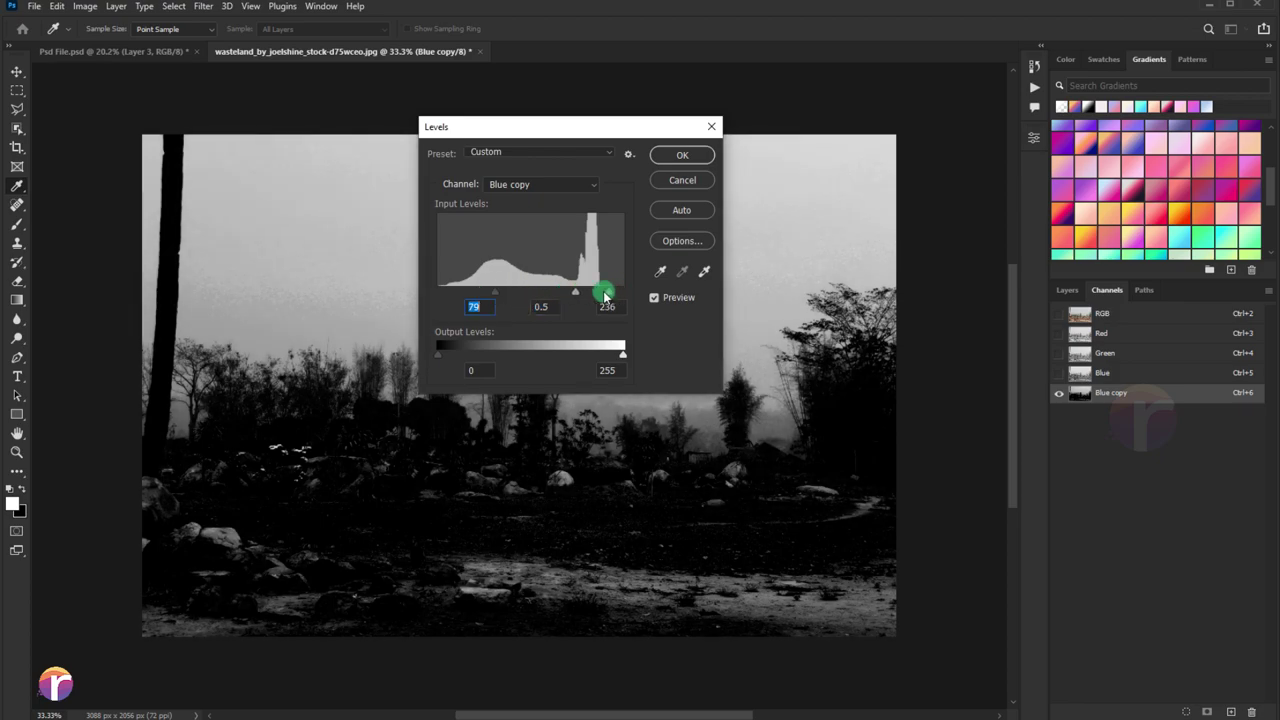
drag(510, 296, 514, 296)
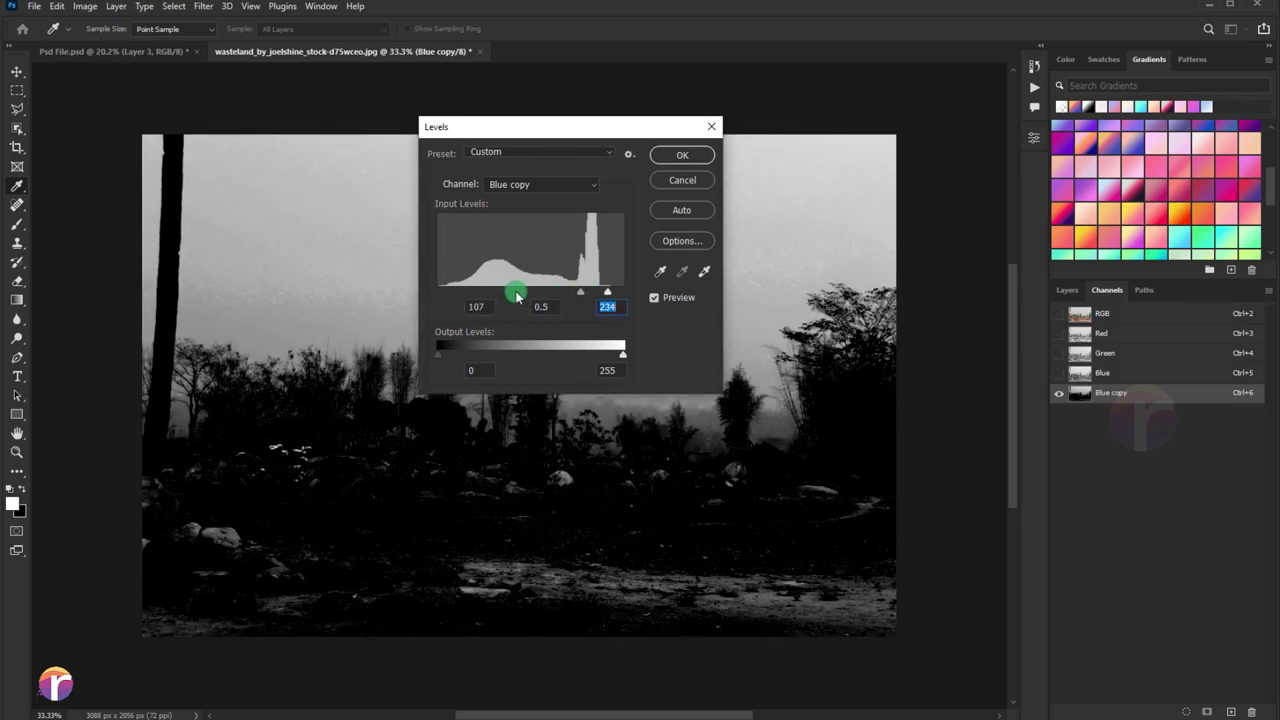
click(519, 295)
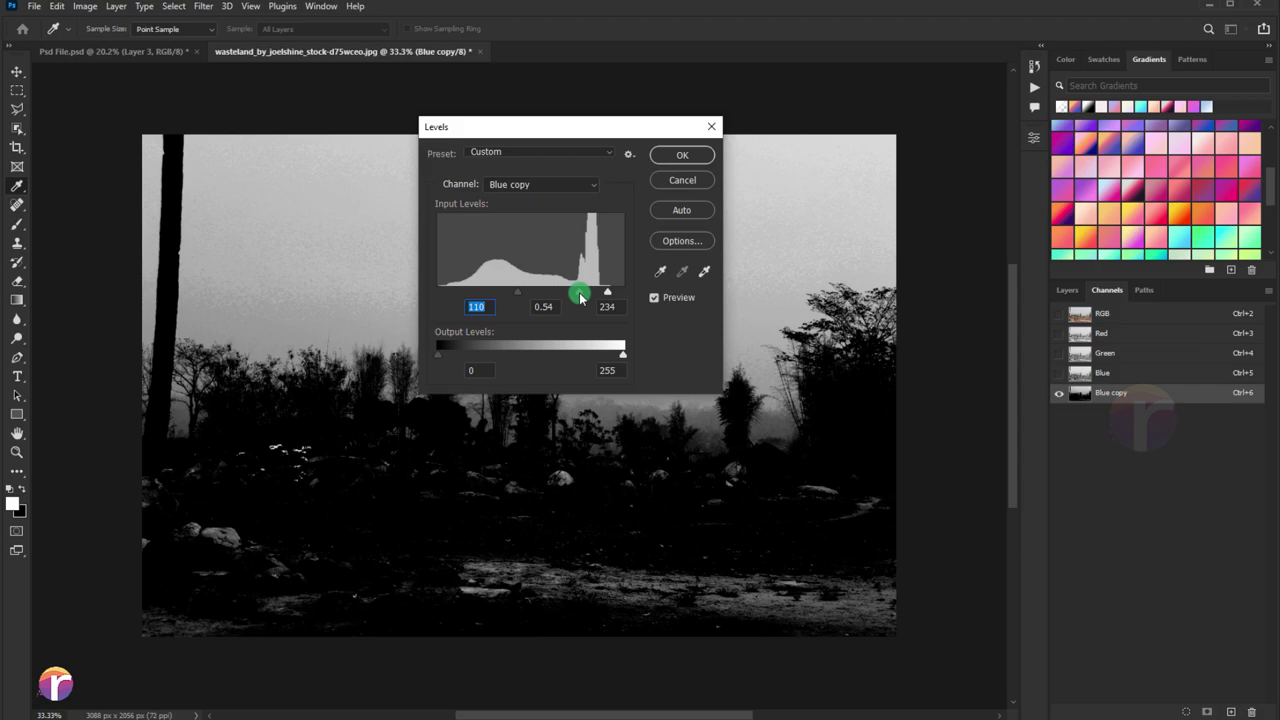
click(680, 156)
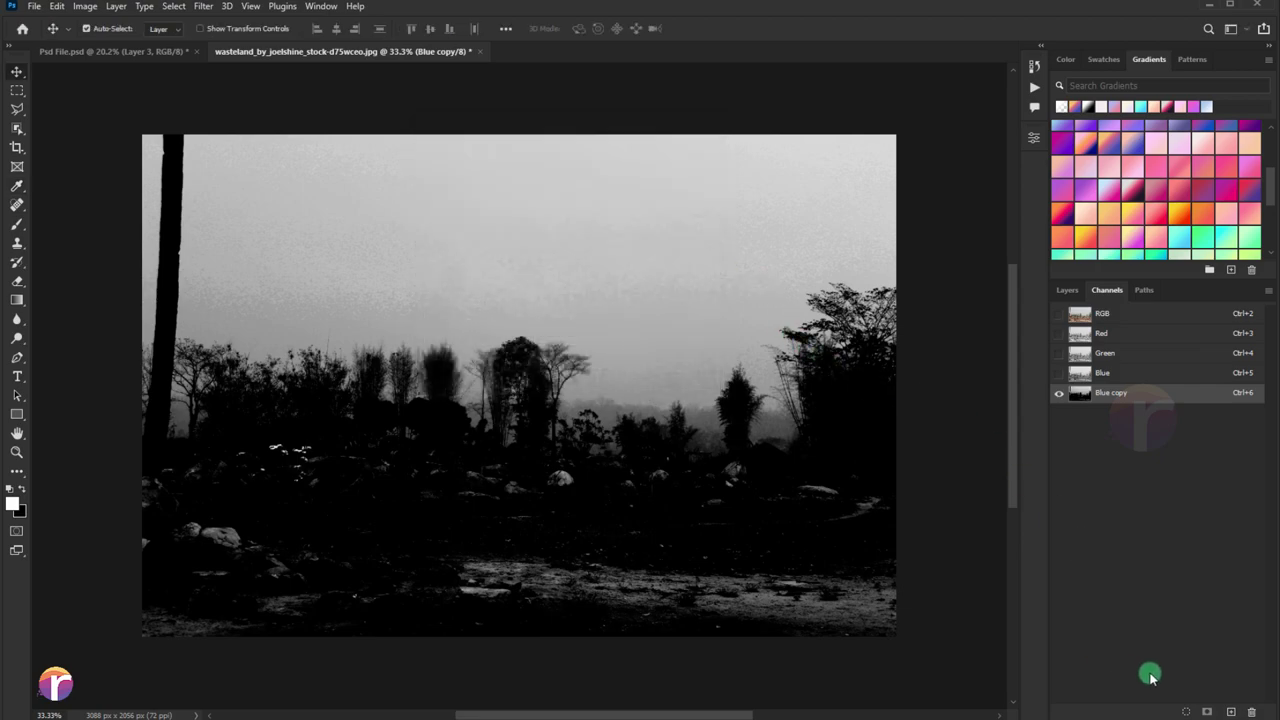
click(1192, 712)
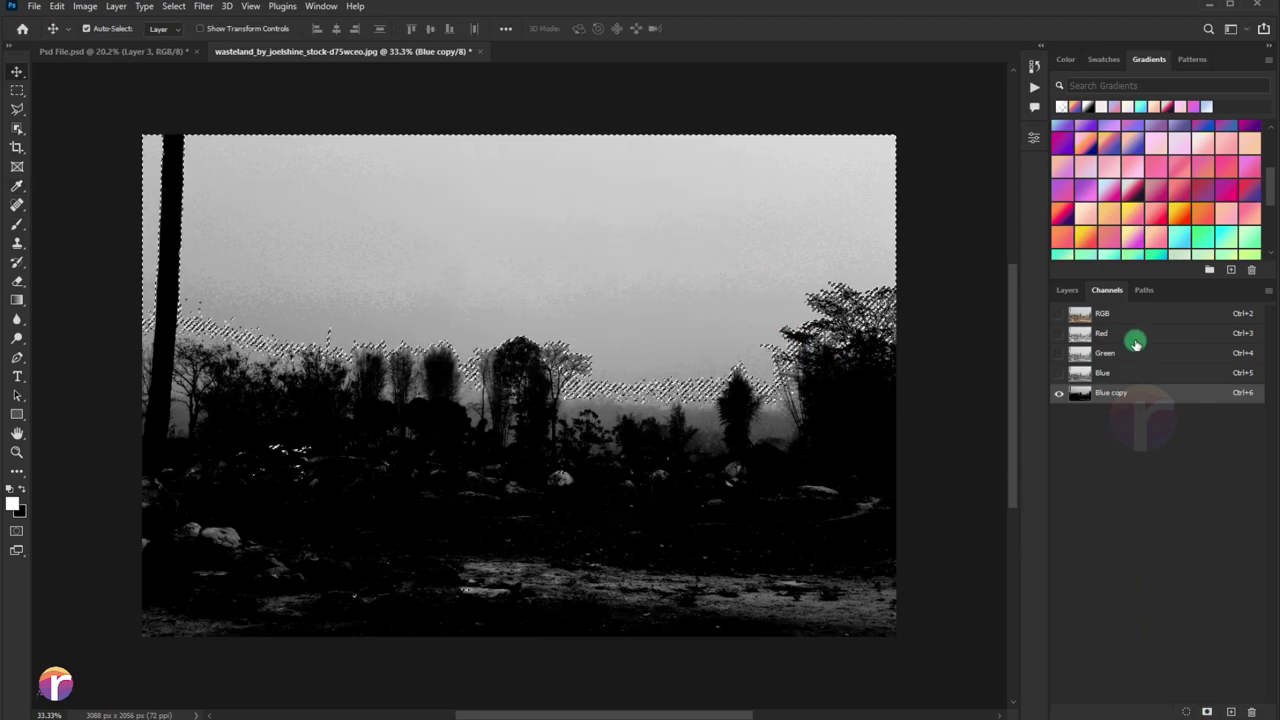
Return to RGB and add an inverted layer mask from the selection to hide the sky.
click(1115, 316)
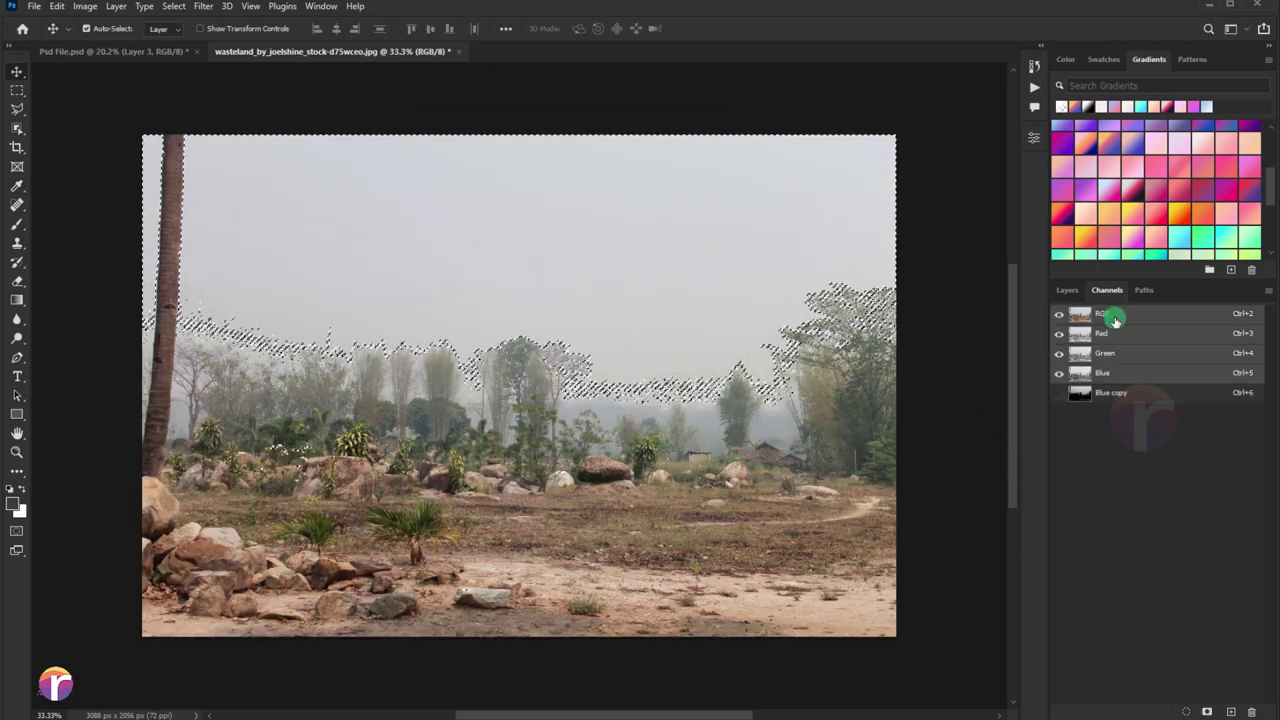
click(1199, 712)
click(1067, 290)
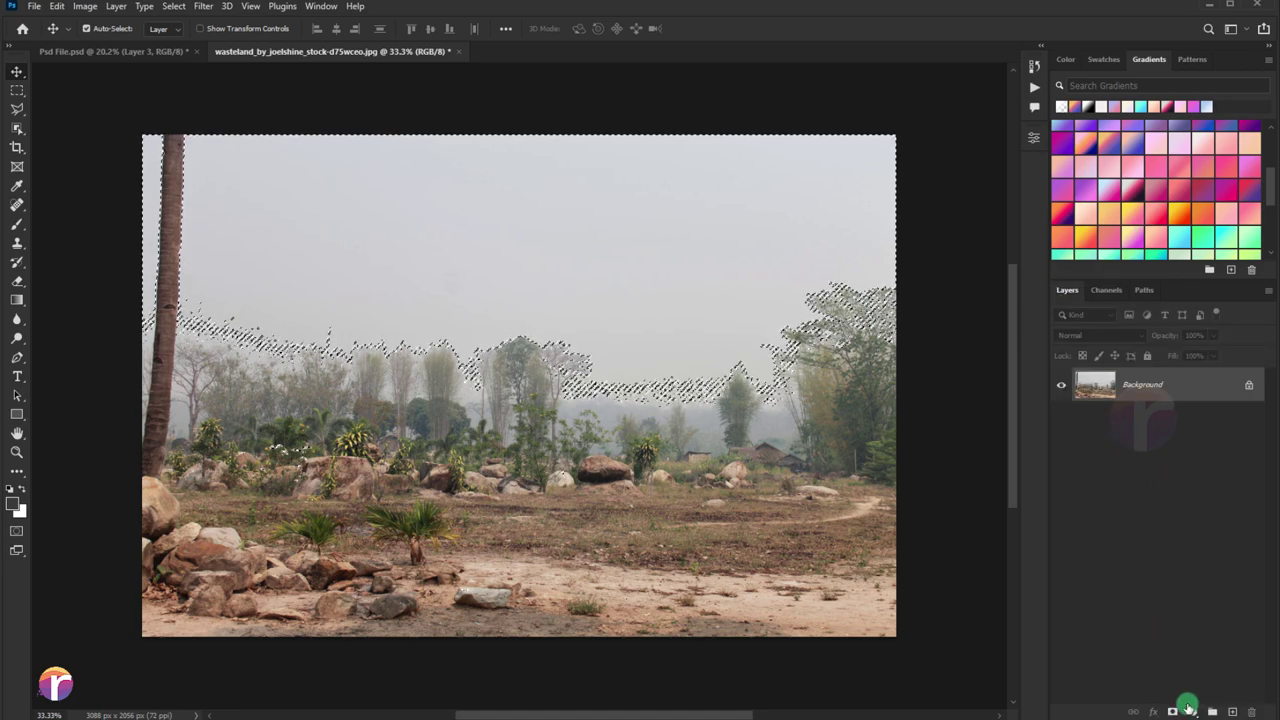
click(1175, 712)
key(ctrl+i)
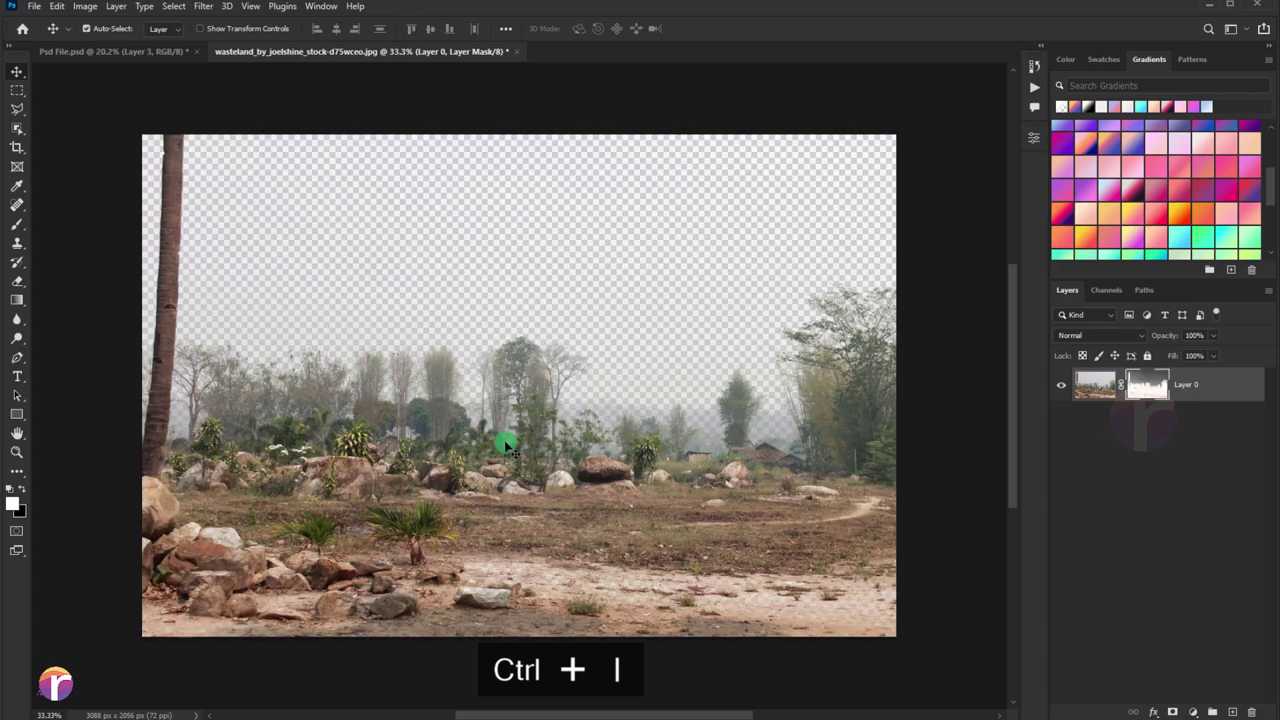
Apply the mask permanently and drag the ground image to the Psd File document.
right_click(1128, 384)
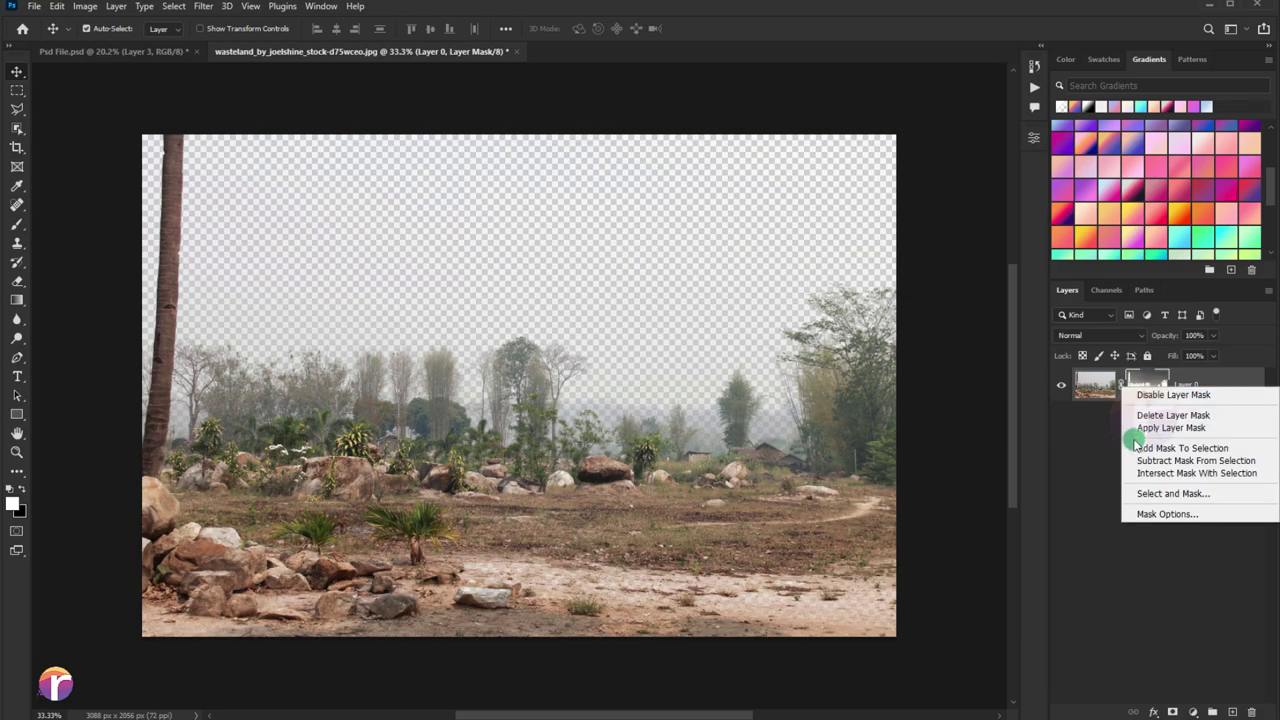
click(1134, 432)
drag(657, 458, 100, 52)
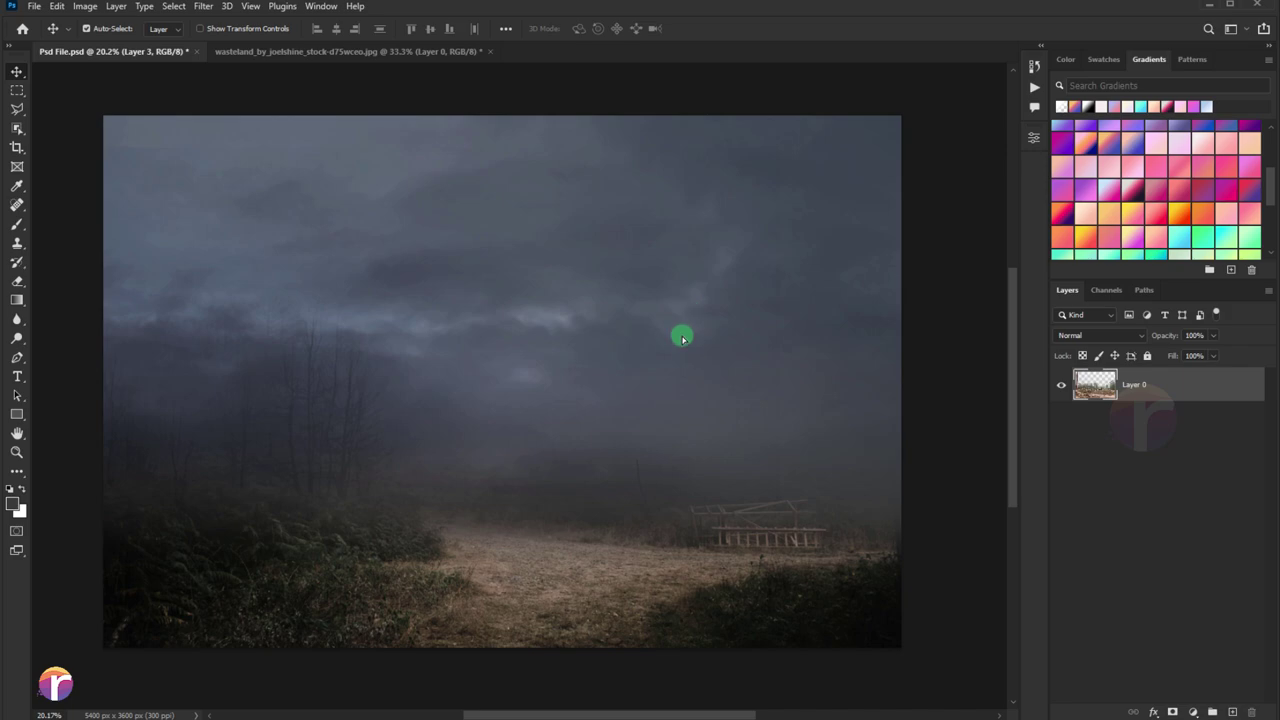
Drop the ground in as Layer 4, scale it about 130% over the right, and set Multiply.
mouse_move(682, 338)
mouse_down()
mouse_move(751, 400)
mouse_move(785, 410)
mouse_up()
key(ctrl+t)
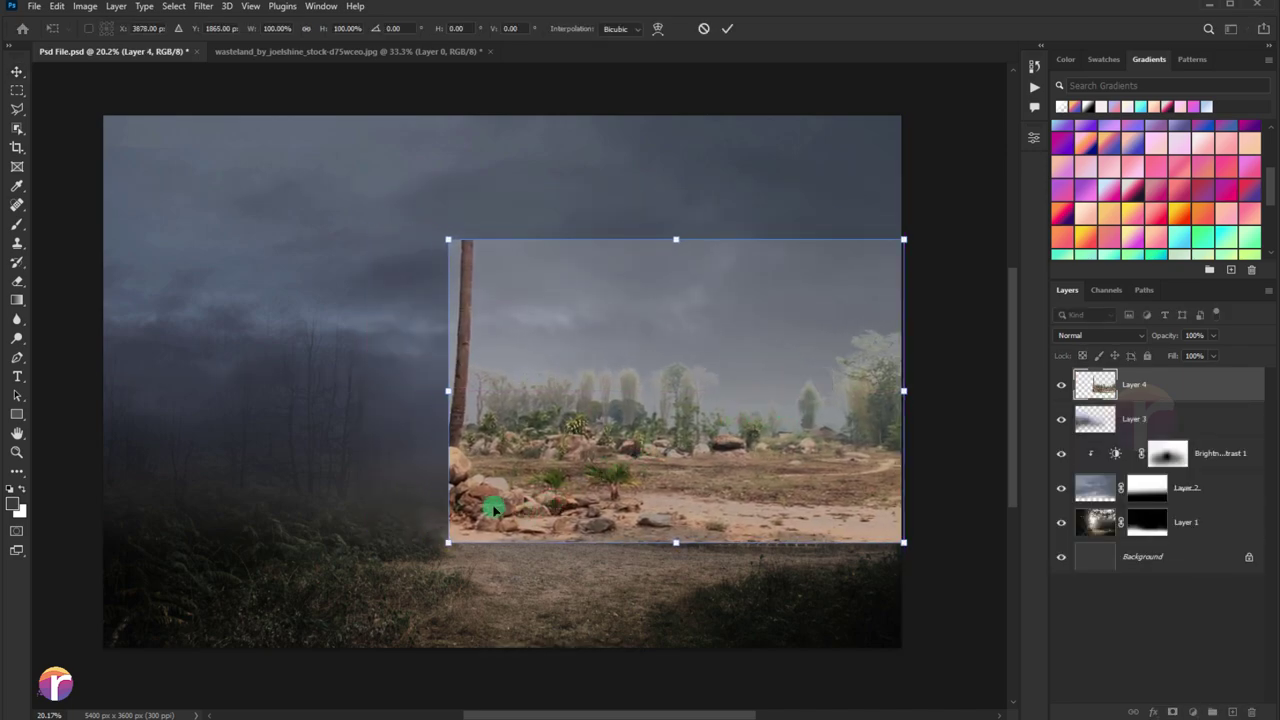
drag(449, 541, 309, 631)
drag(414, 449, 423, 394)
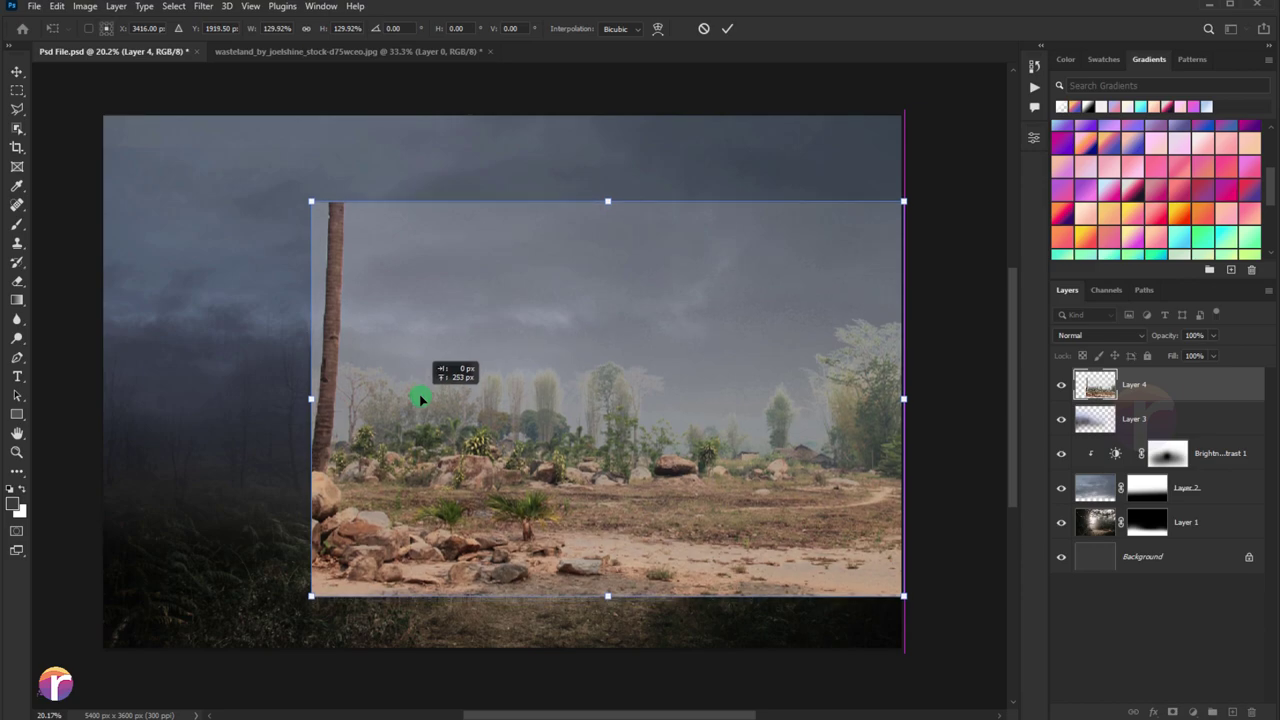
key(Return)
click(1067, 345)
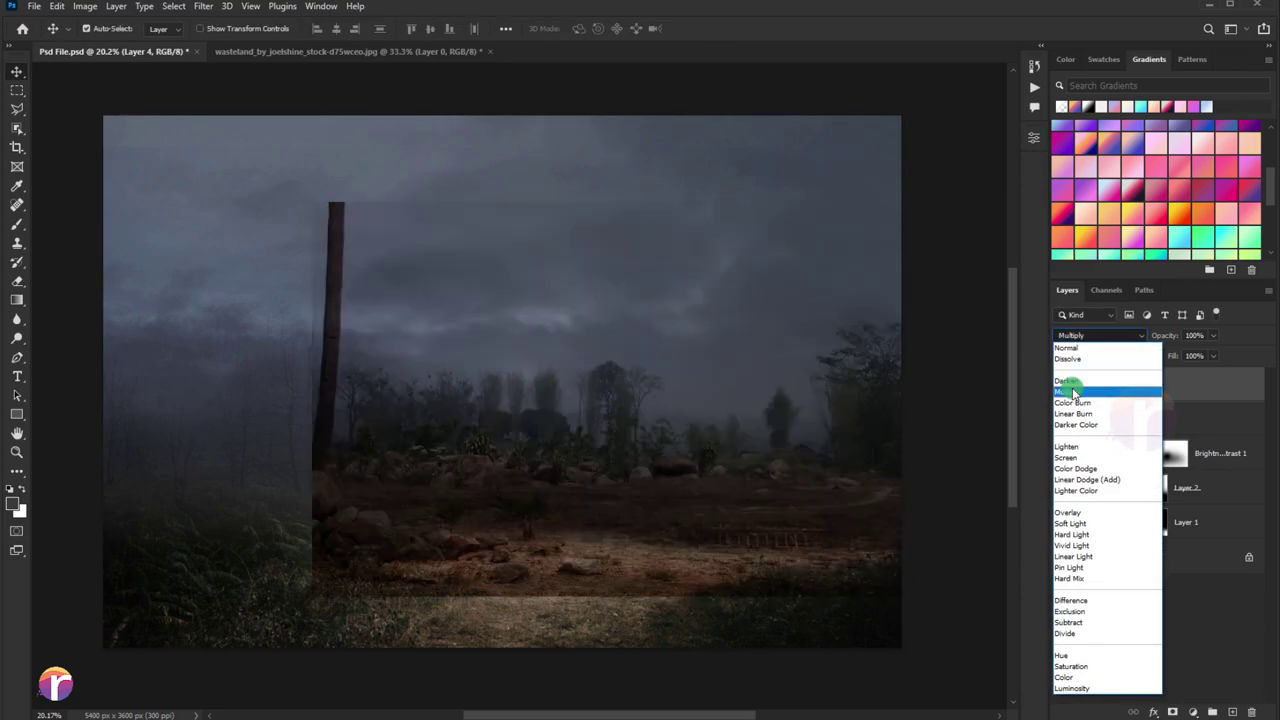
click(1072, 387)
Erase the poles, bottom band and mid-ground rocks from Layer 4 with a 1500 px eraser.
click(17, 281)
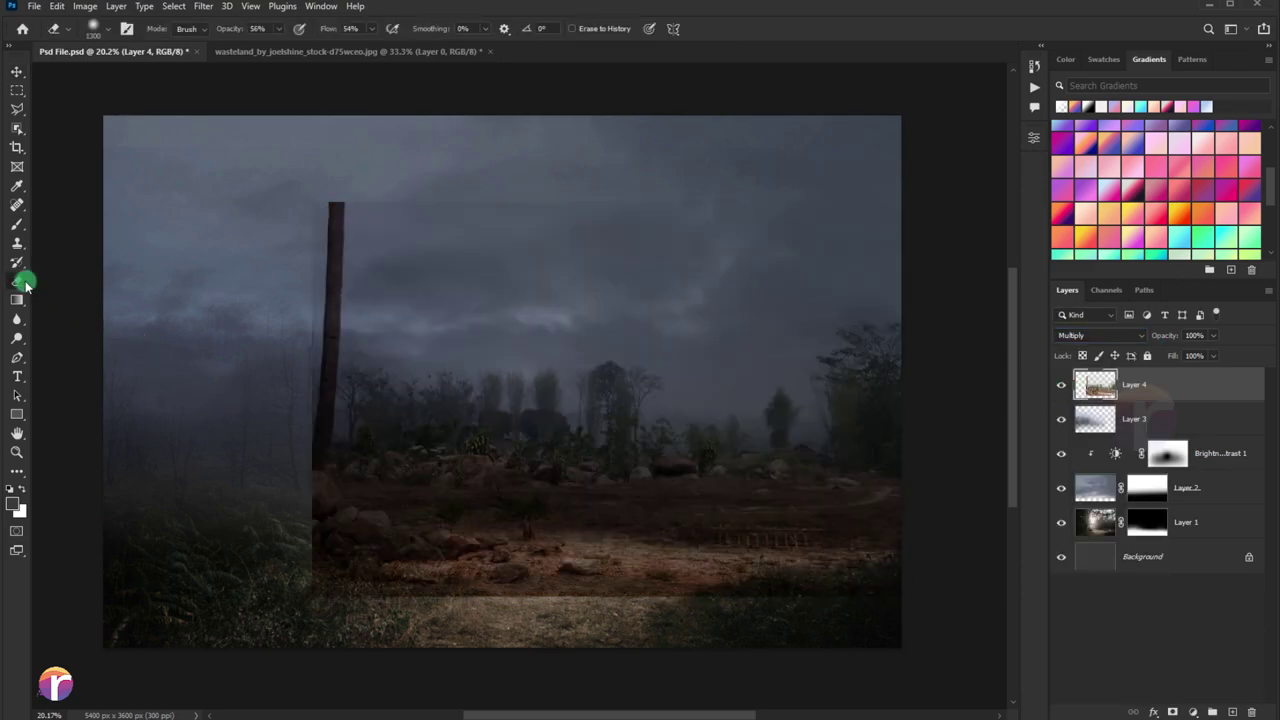
drag(351, 223, 391, 209)
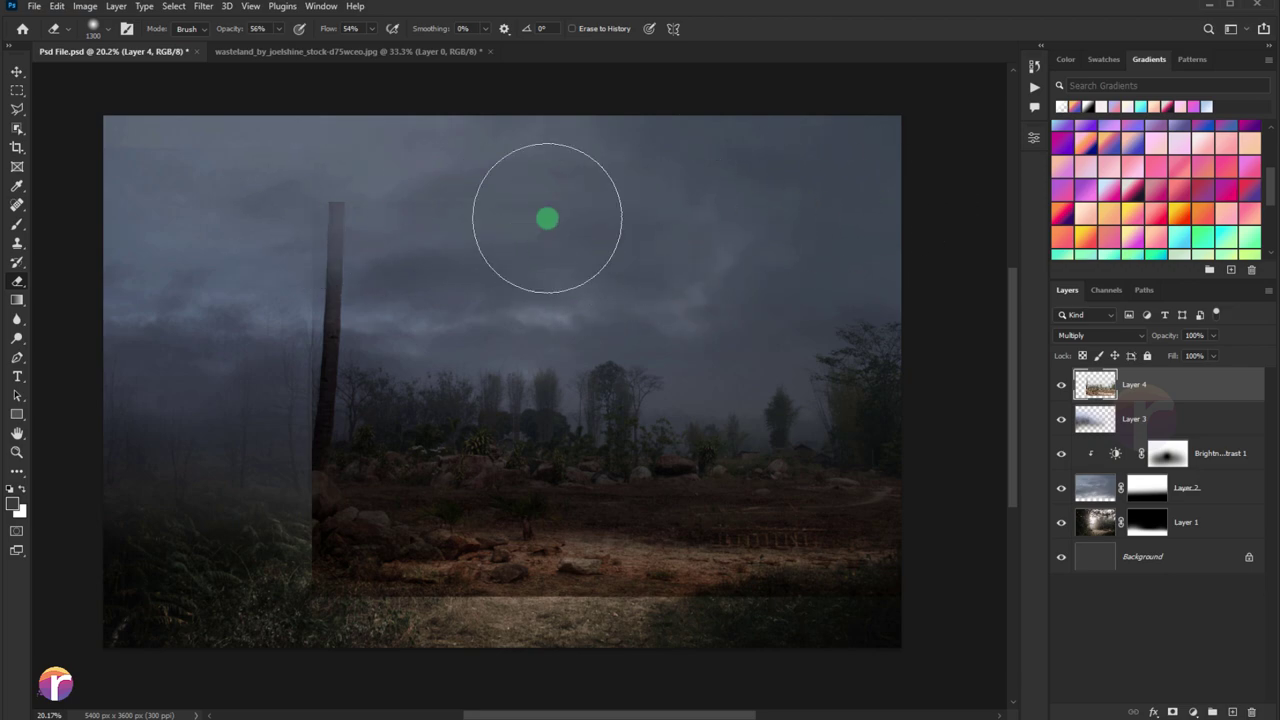
key(bracketright)
key(bracketright)
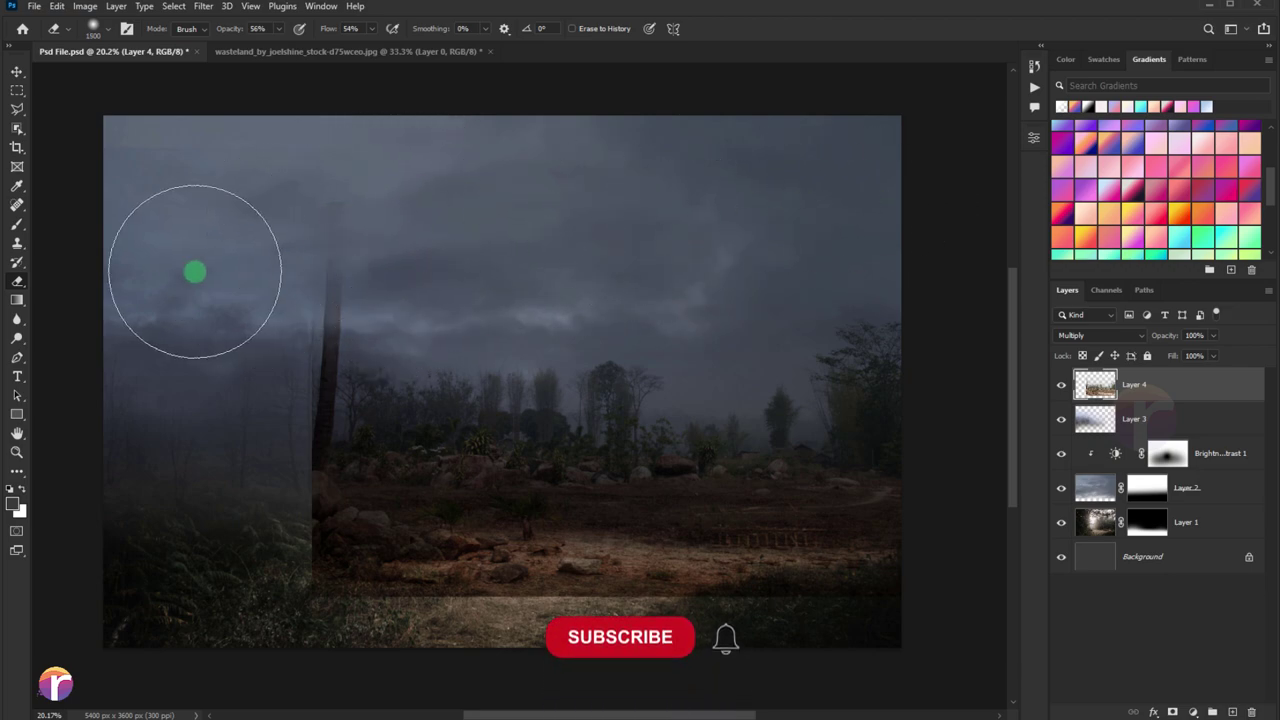
drag(303, 177, 263, 349)
mouse_move(372, 288)
mouse_down()
mouse_move(314, 631)
mouse_move(903, 576)
mouse_move(511, 634)
mouse_move(486, 591)
mouse_move(848, 563)
mouse_move(494, 514)
mouse_move(511, 286)
mouse_up()
mouse_move(731, 240)
mouse_down()
mouse_move(423, 646)
mouse_move(766, 260)
mouse_move(583, 603)
mouse_move(561, 560)
mouse_move(409, 477)
mouse_move(697, 271)
mouse_move(634, 500)
mouse_move(640, 389)
mouse_up()
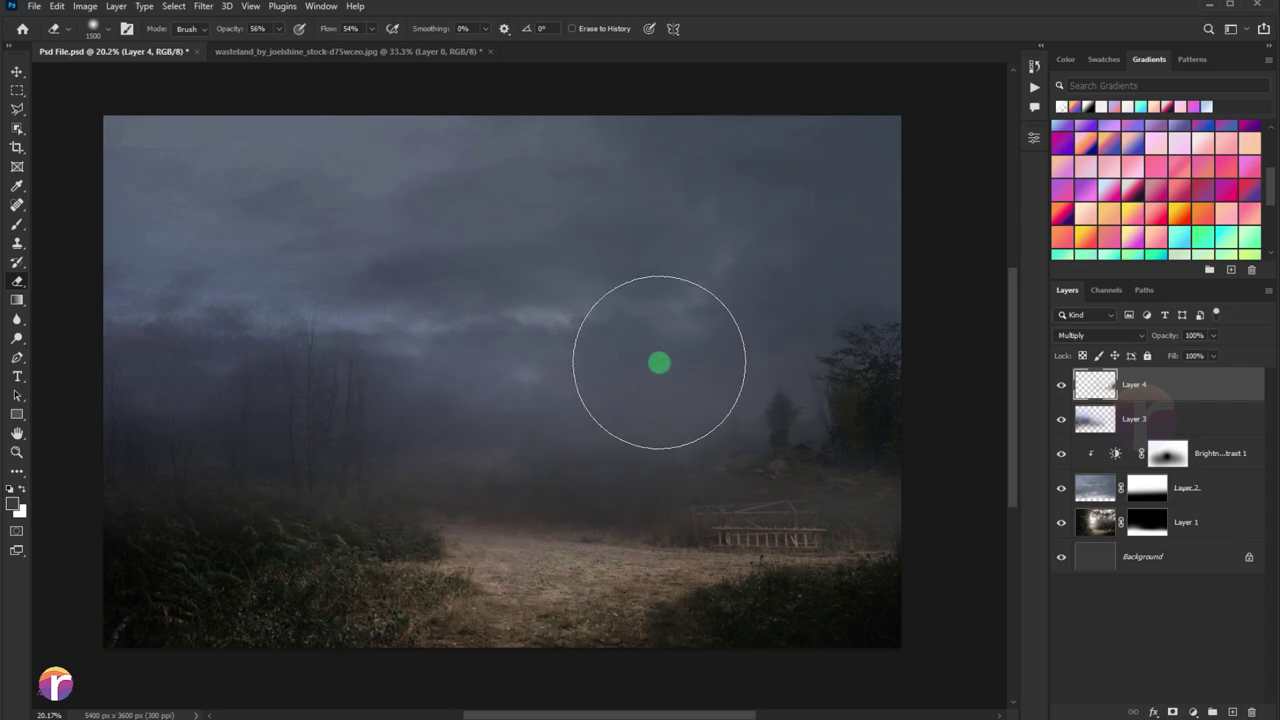
Scale and move Layer 4 so it fills the canvas.
key(ctrl+t)
scroll(620, 350, down, 2)
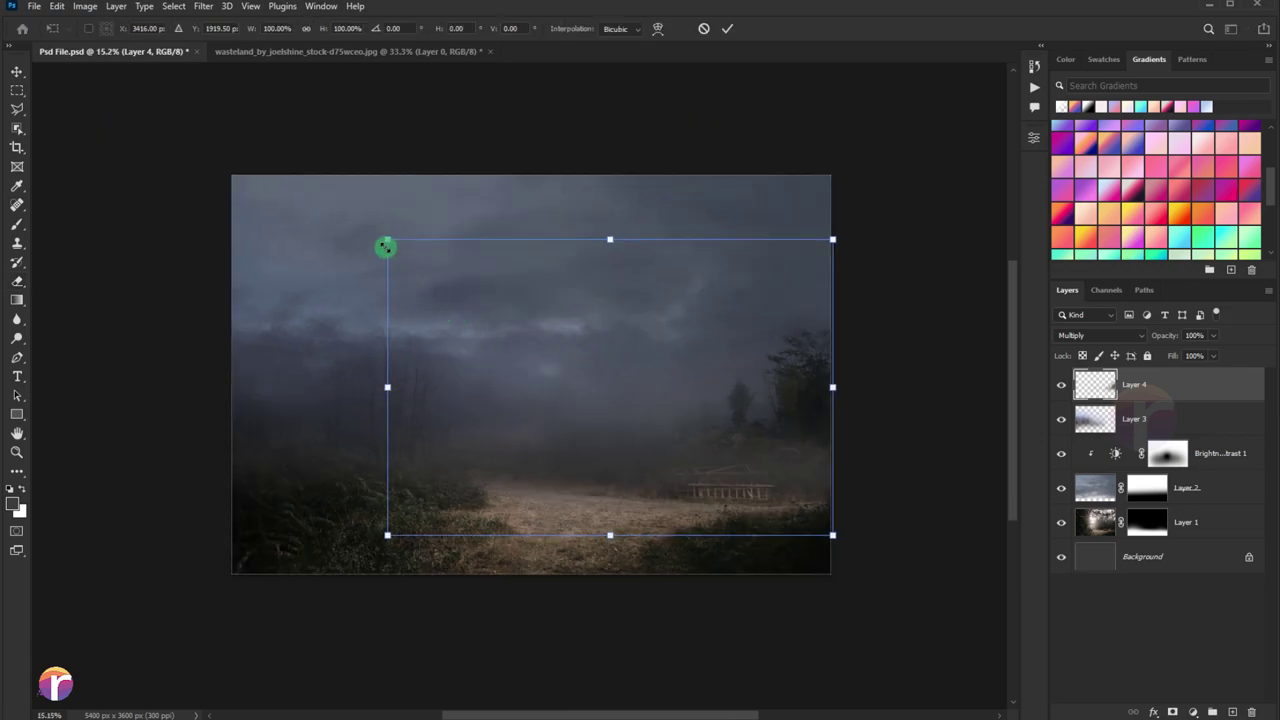
drag(375, 240, 323, 200)
mouse_move(607, 365)
mouse_down()
mouse_move(527, 365)
mouse_move(548, 363)
mouse_up()
key(Return)
Lower Layer 4's opacity to 58%.
key(e)
scroll(731, 454, up, 1)
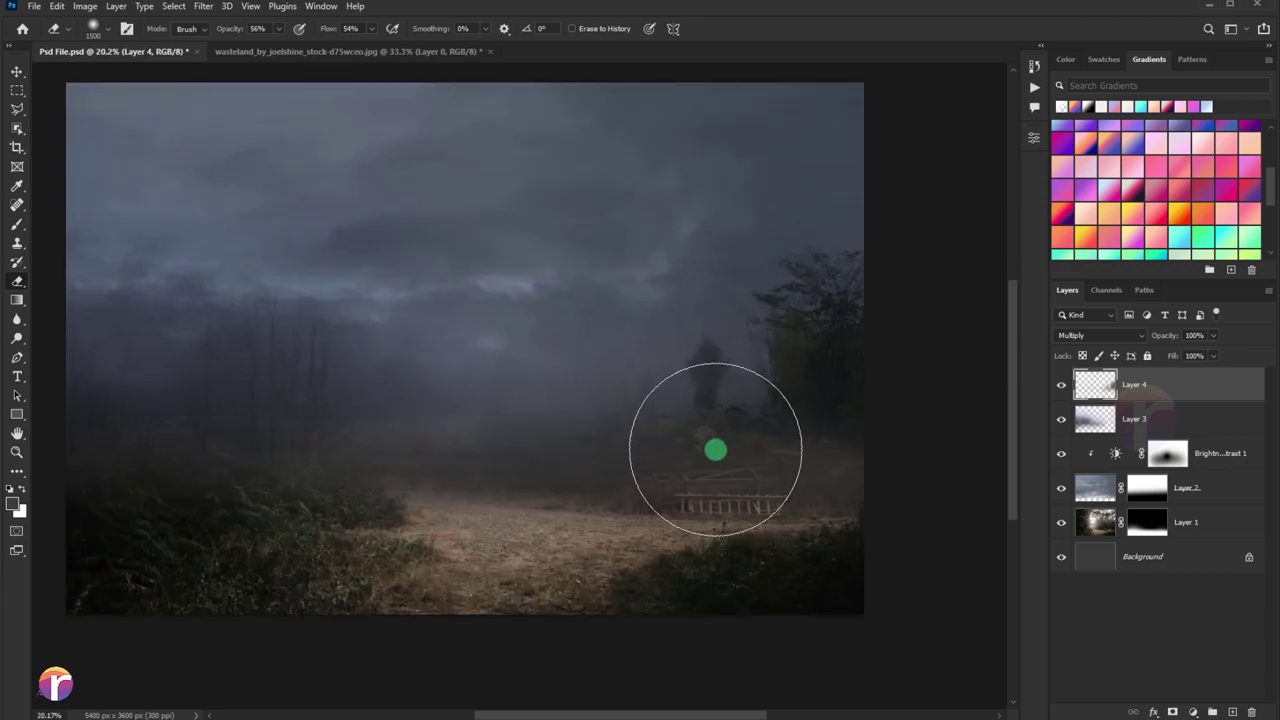
scroll(714, 449, up, 1)
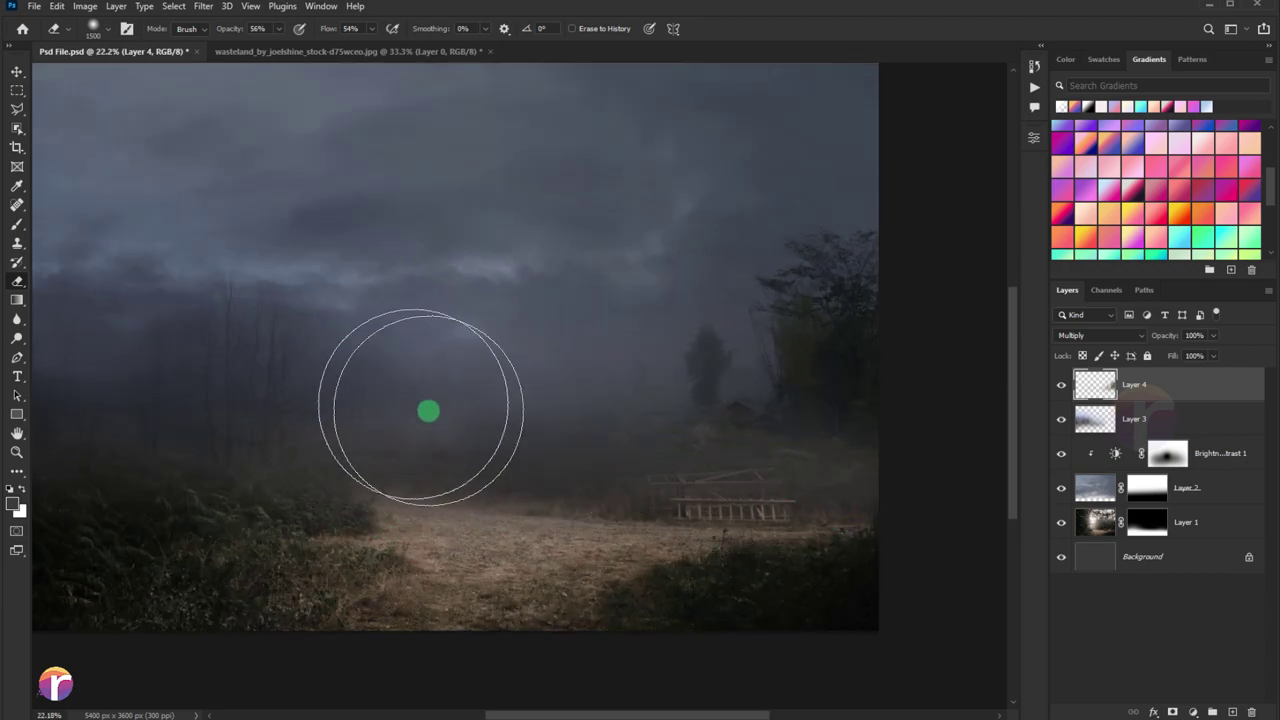
drag(1215, 340, 1188, 355)
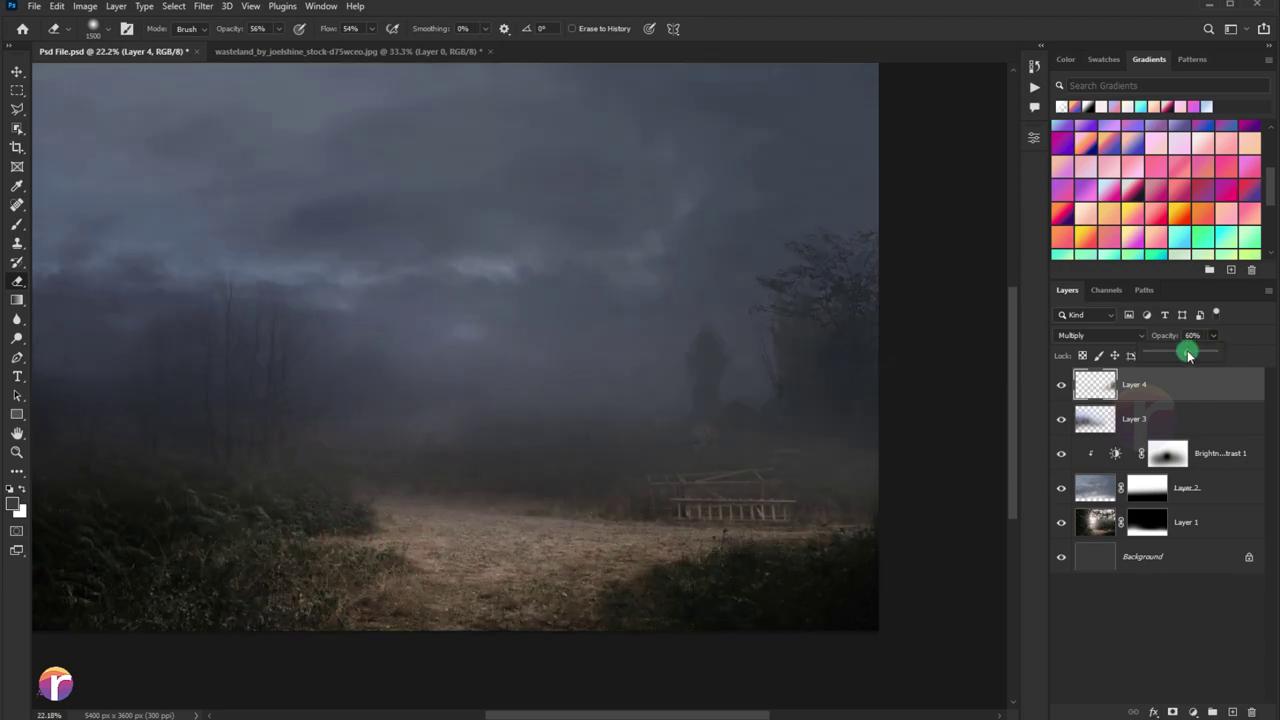
scroll(570, 385, down, 2)
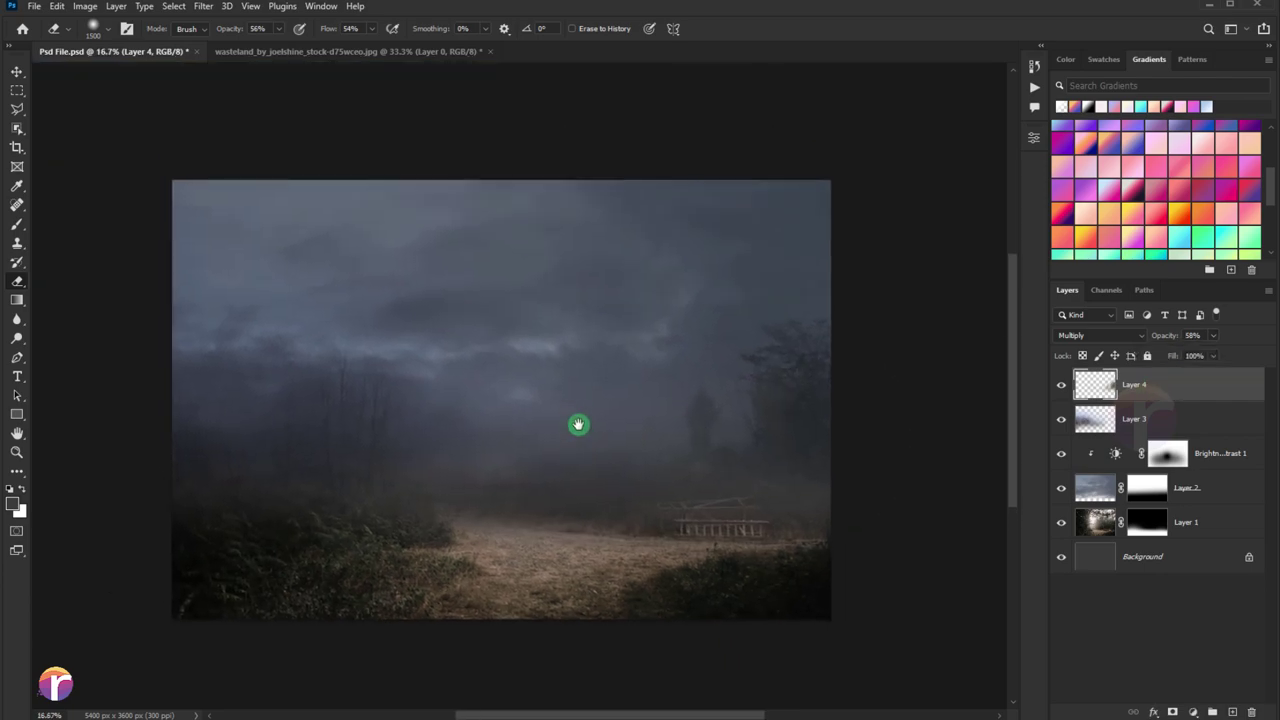
scroll(577, 426, up, 1)
scroll(557, 410, down, 1)
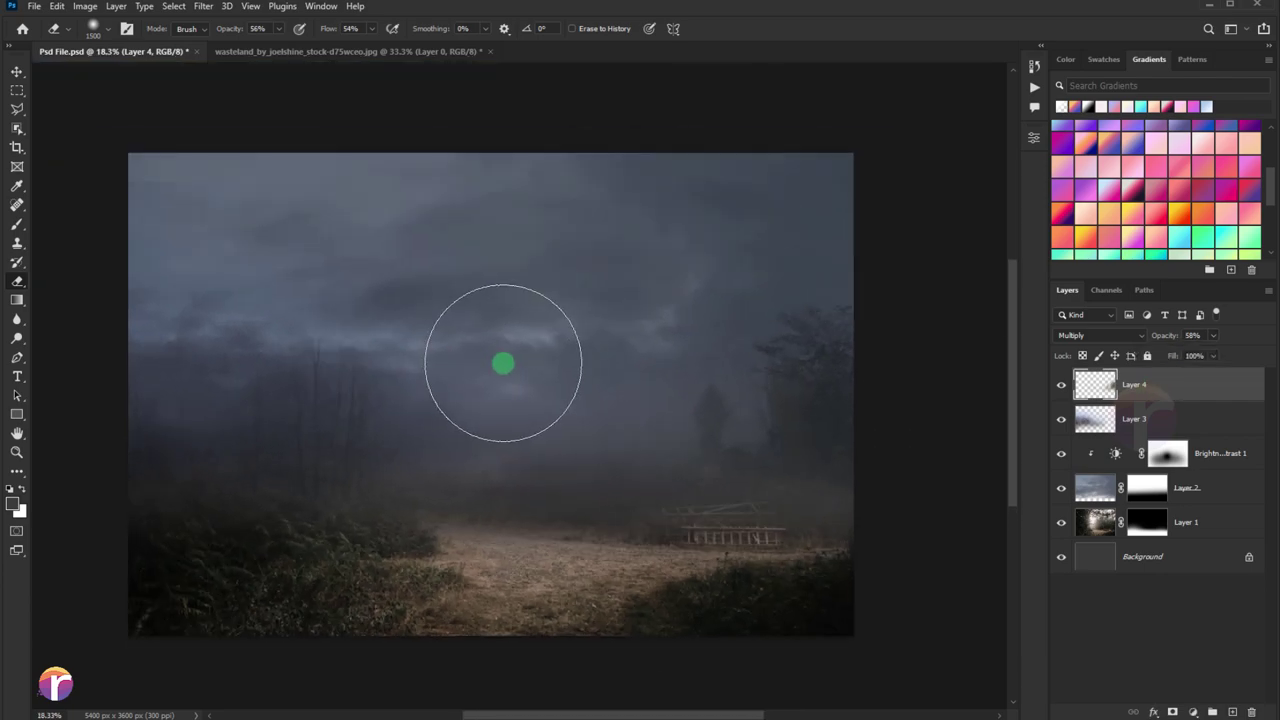
Close the wasteland image without saving and place the bare tree into the composite.
click(16, 71)
click(463, 53)
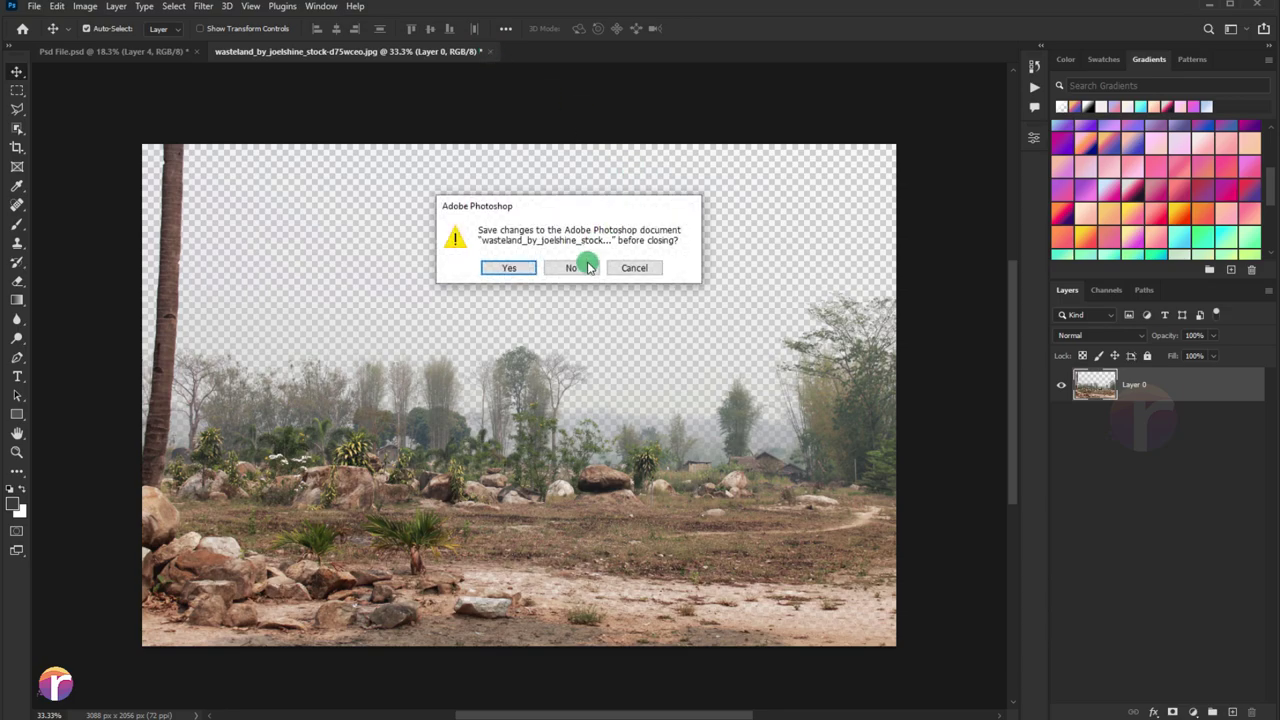
click(586, 263)
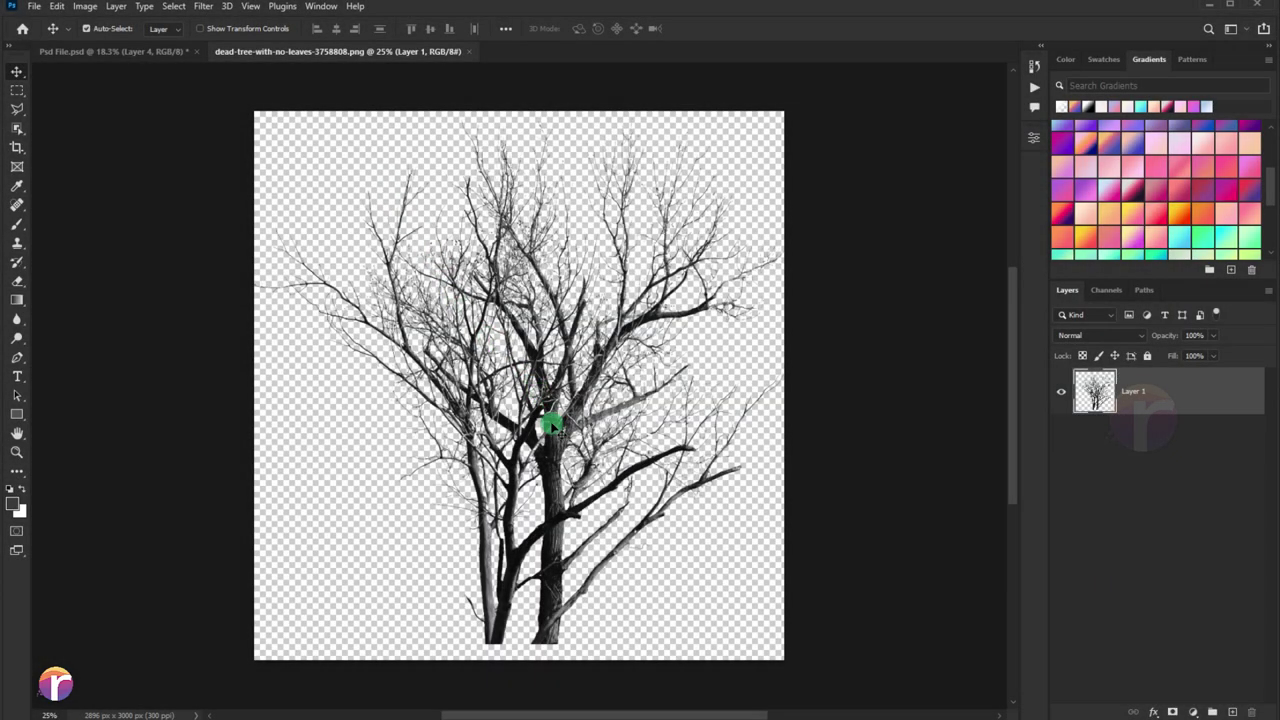
drag(552, 425, 631, 355)
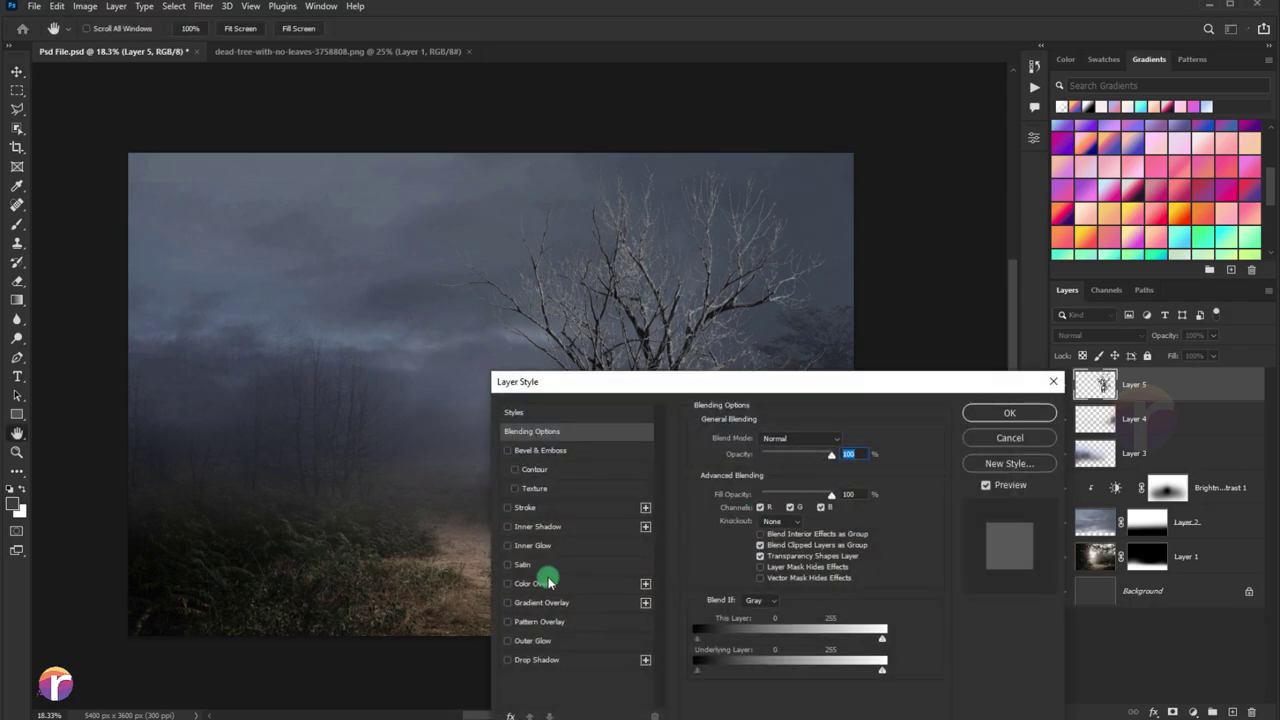
Give the tree a Color Overlay layer style and 50% opacity.
click(548, 582)
click(976, 412)
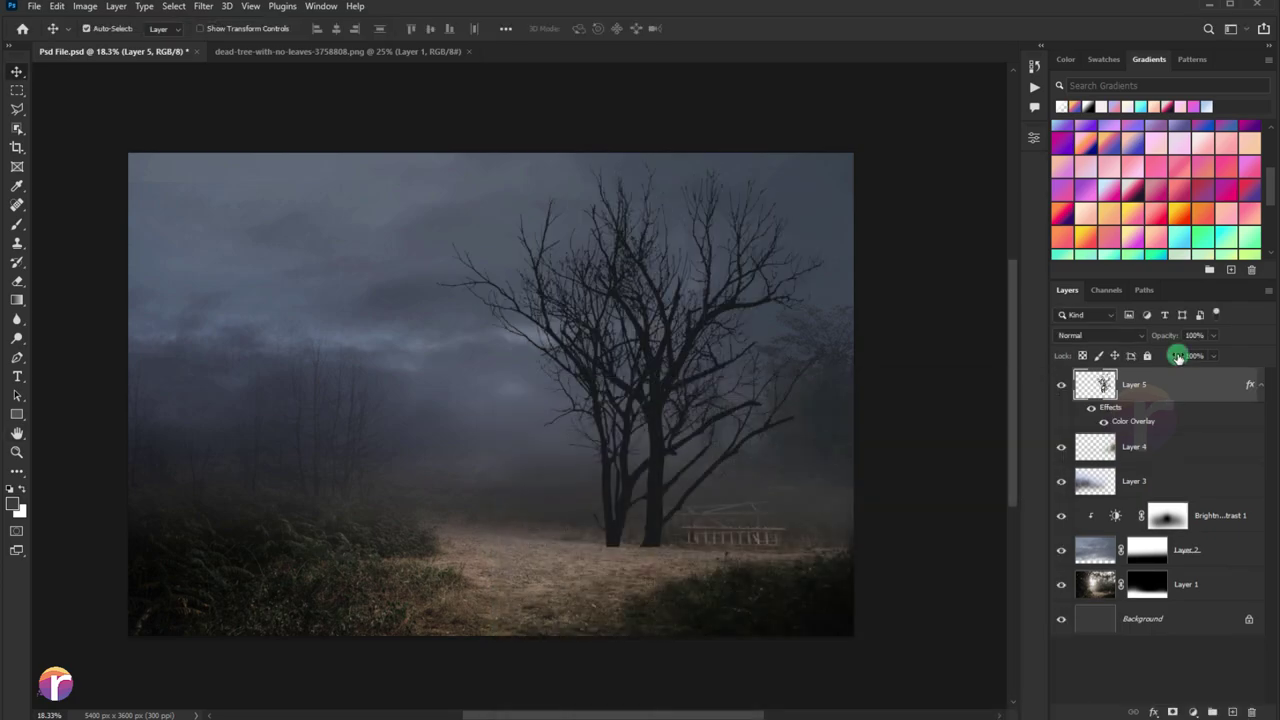
drag(1215, 341, 1182, 356)
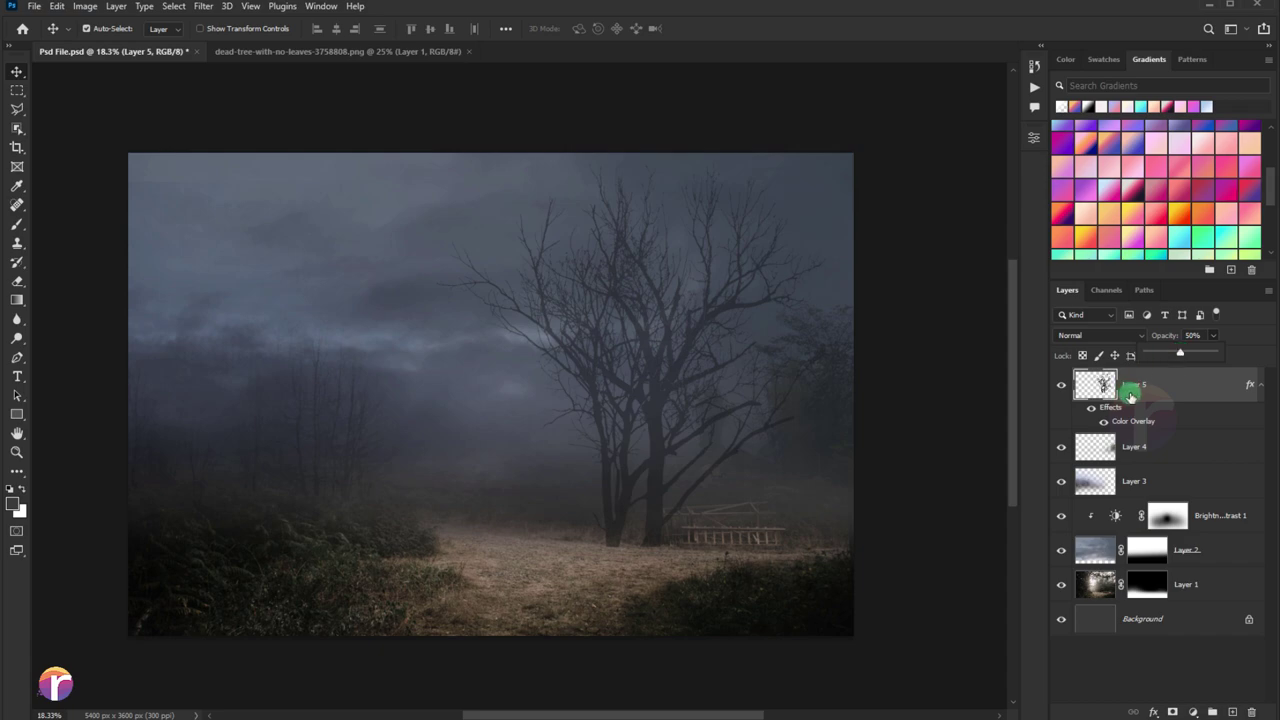
Shrink the tree toward the path and erase its base into the fog.
key(ctrl+t)
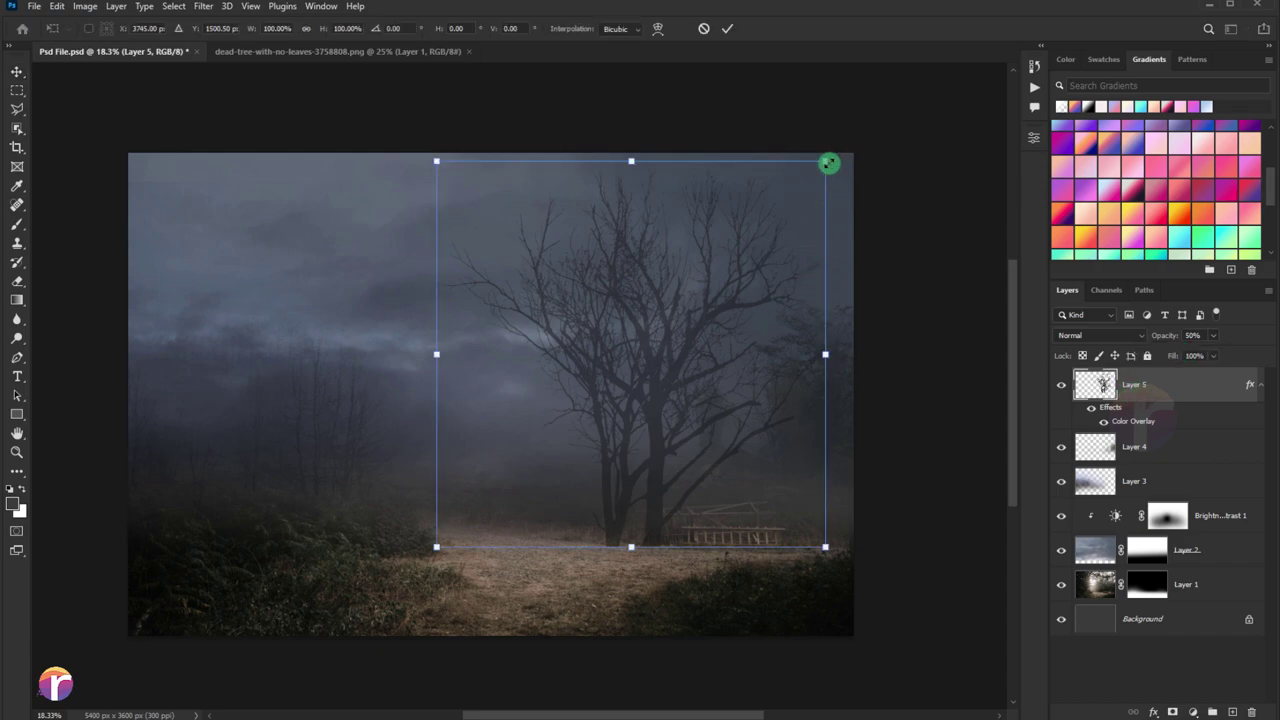
drag(829, 162, 749, 244)
key(Return)
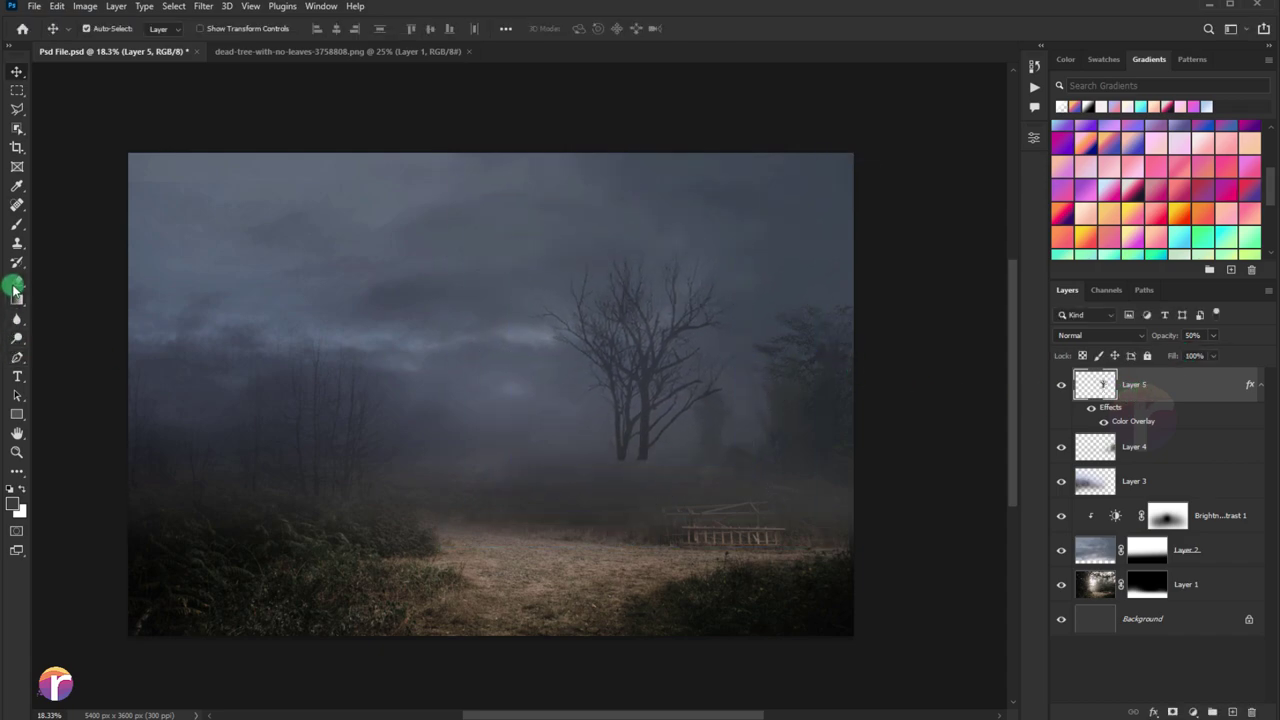
click(14, 287)
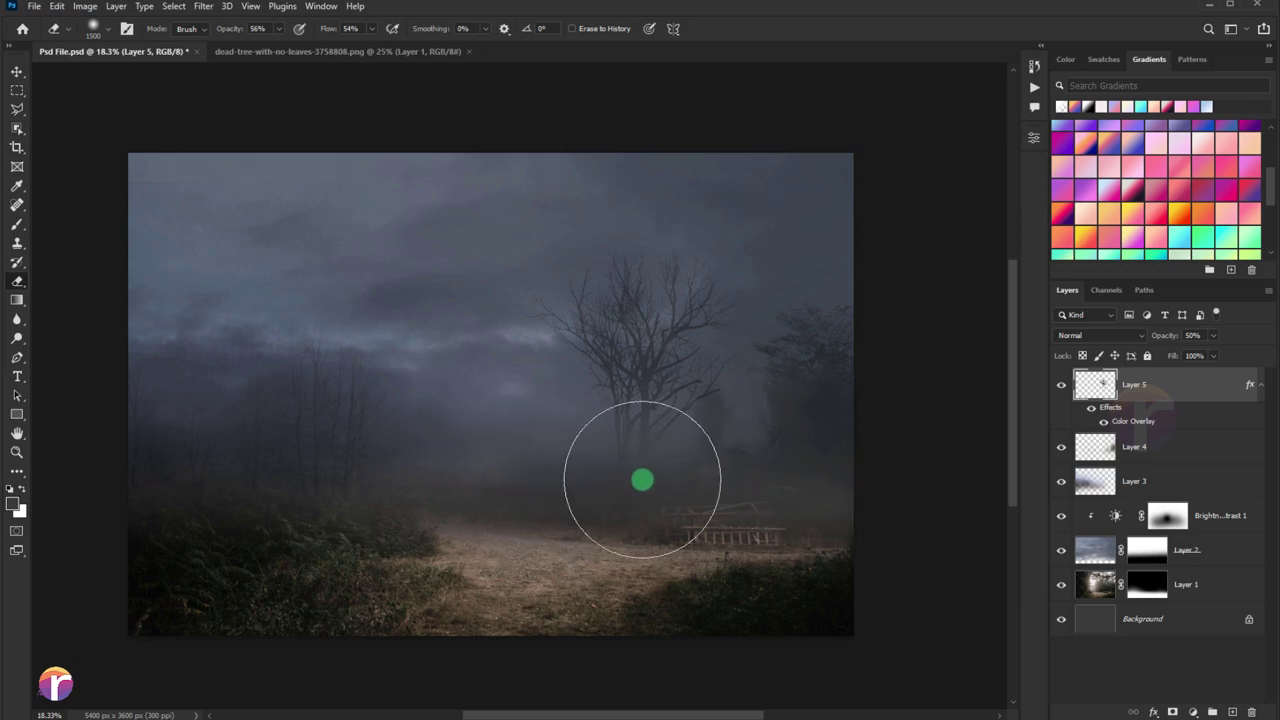
mouse_move(642, 480)
mouse_down()
mouse_move(700, 523)
mouse_move(700, 508)
mouse_move(614, 508)
mouse_move(641, 485)
mouse_up()
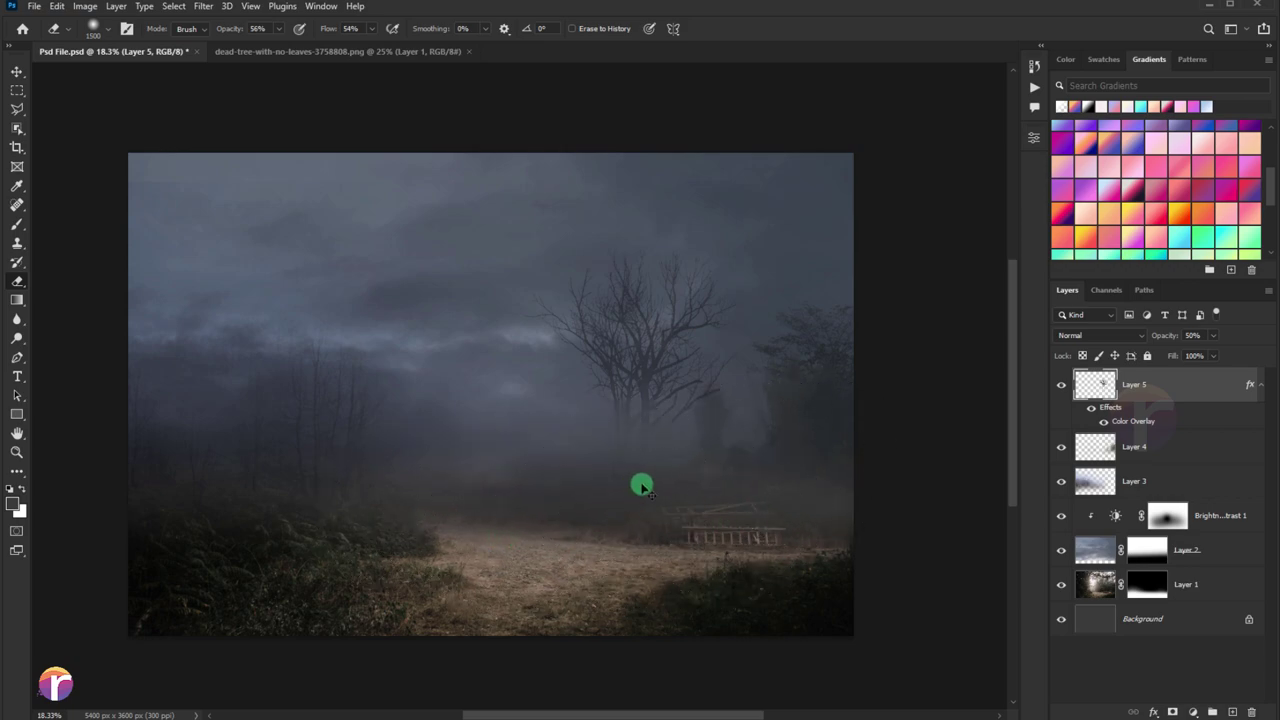
Nudge the tree slightly down and flip it horizontally.
key(ctrl+t)
mouse_move(643, 423)
mouse_down()
mouse_move(640, 443)
mouse_move(681, 428)
mouse_up()
right_click(643, 437)
click(663, 415)
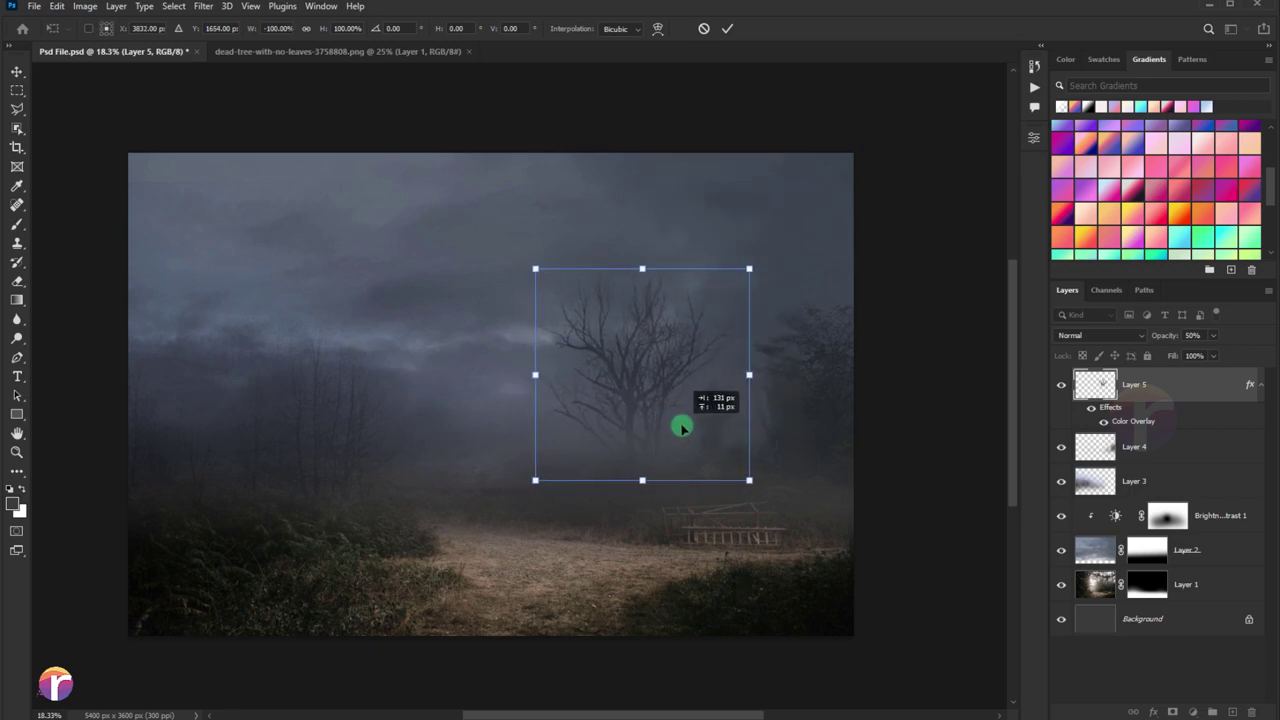
key(Return)
key(e)
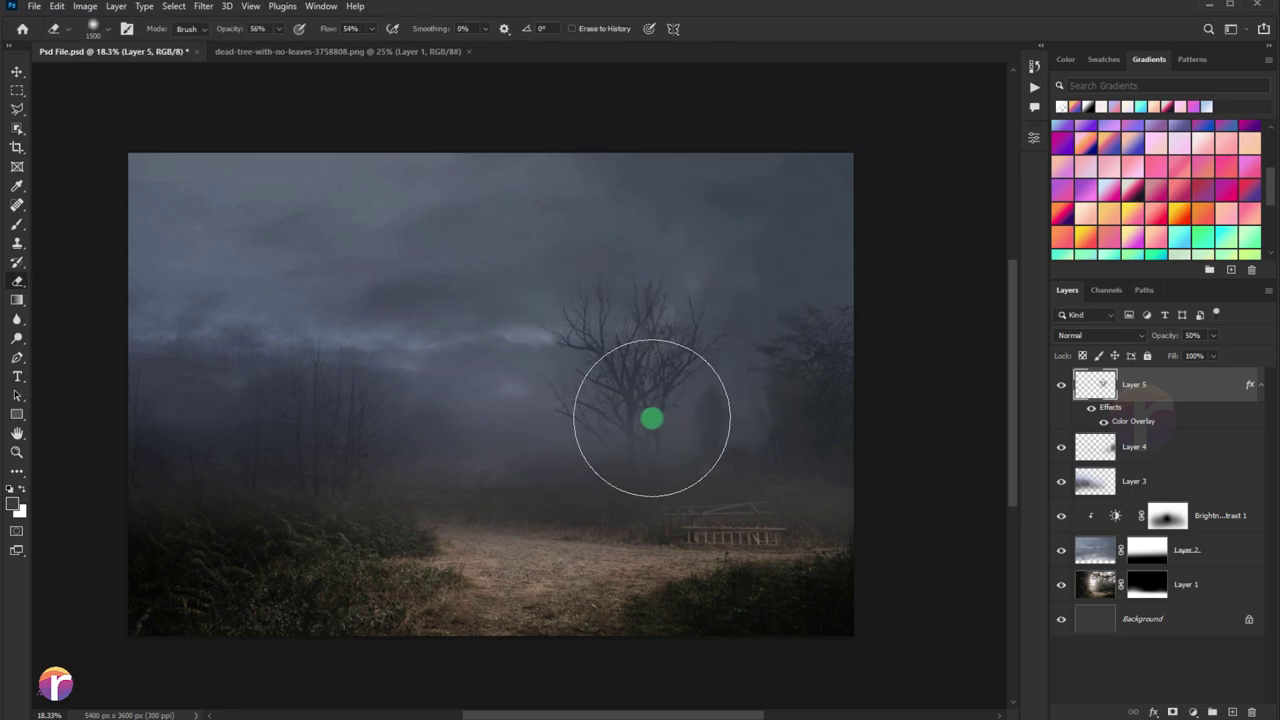
click(16, 71)
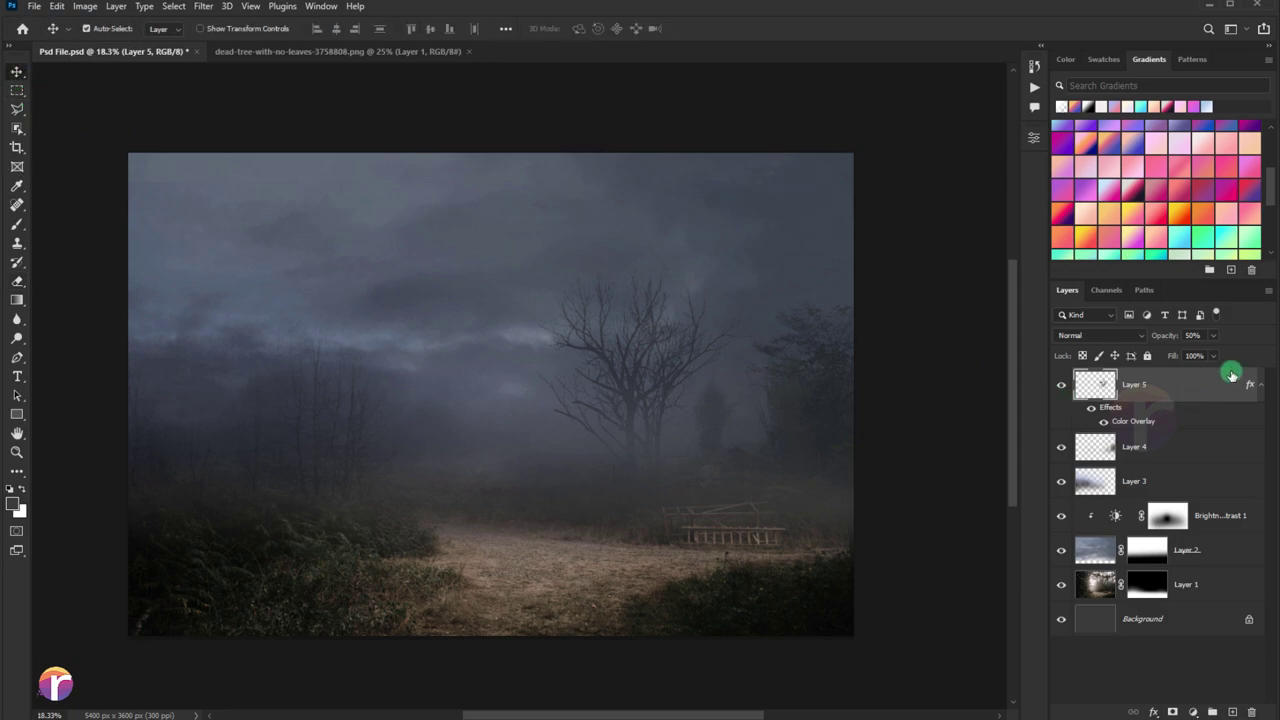
Fade the tree layer to 20% opacity and scale it to about 85.45%.
drag(1193, 358, 1192, 358)
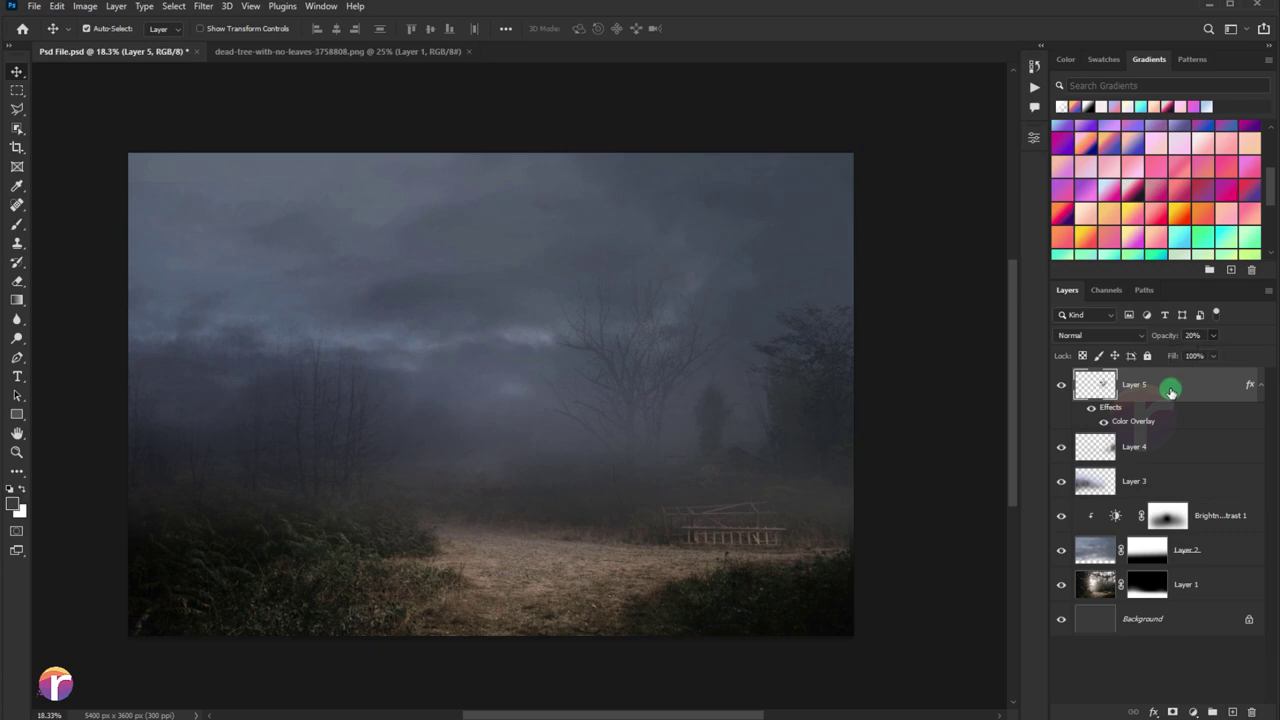
key(ctrl+t)
mouse_move(747, 272)
mouse_down()
mouse_move(681, 340)
mouse_move(701, 340)
mouse_up()
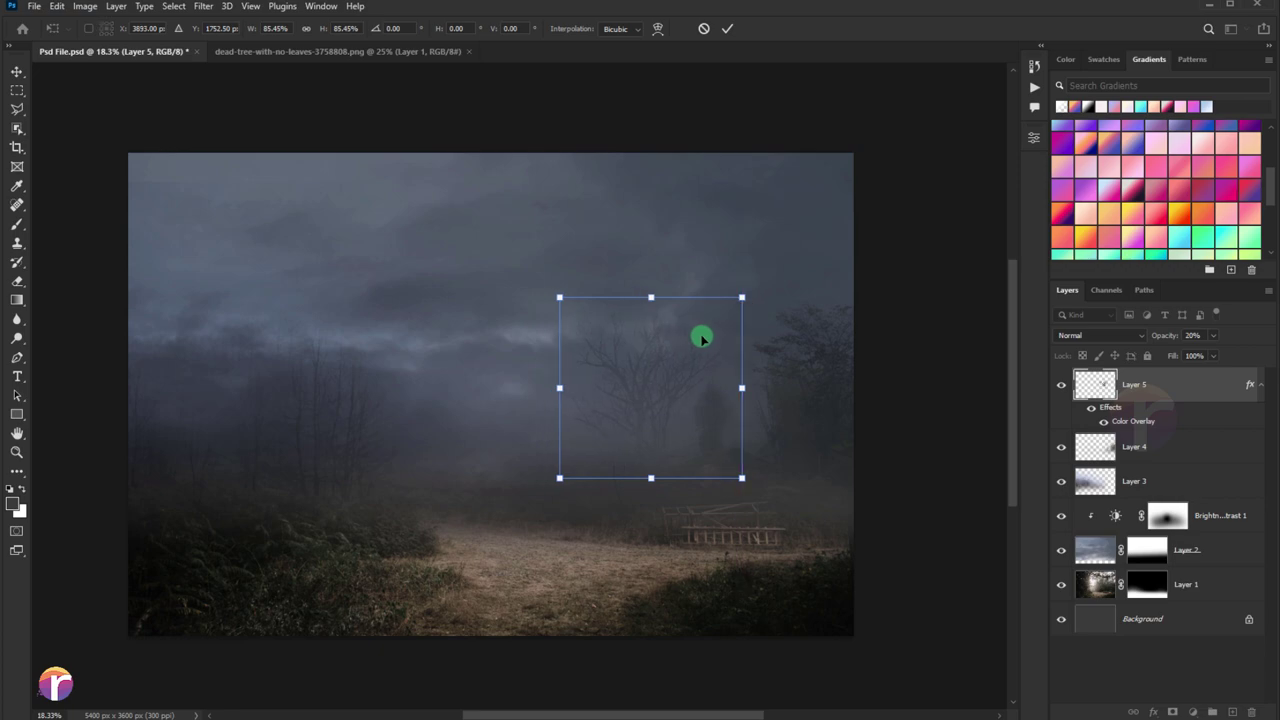
key(Return)
Soften the tree with a Gaussian Blur of radius 4.0 px.
scroll(725, 372, up, 1)
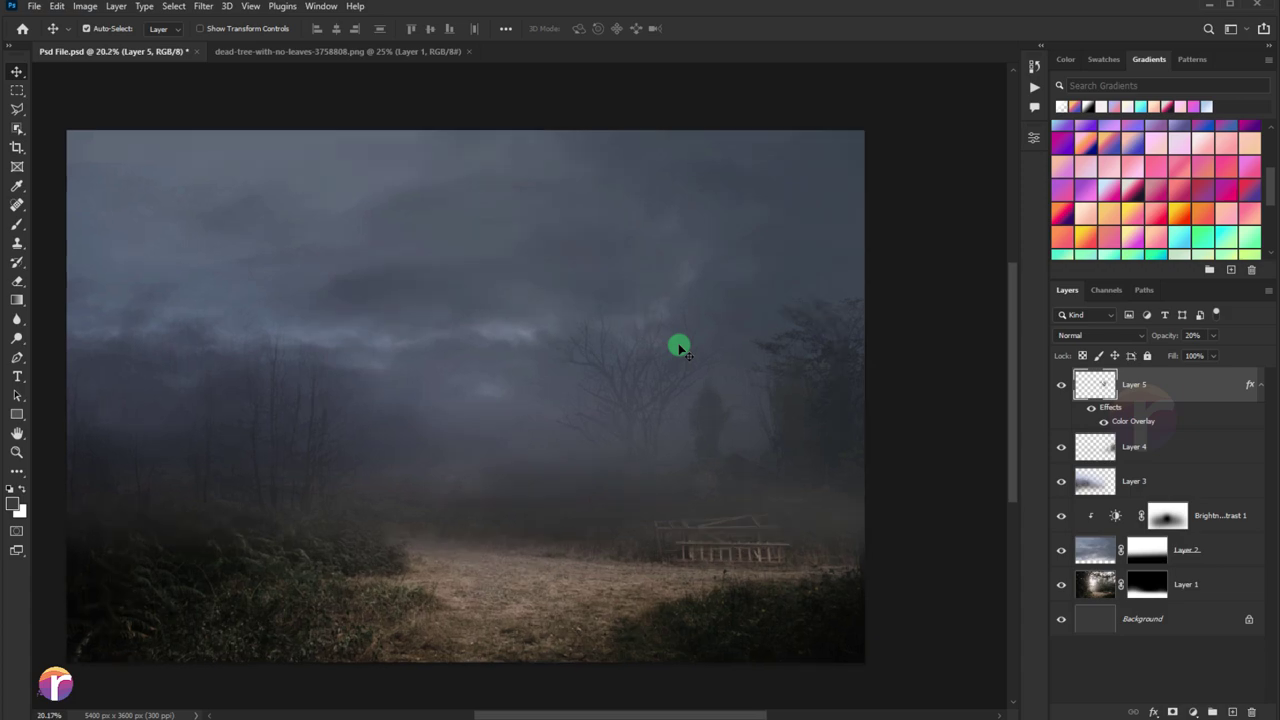
scroll(679, 347, down, 1)
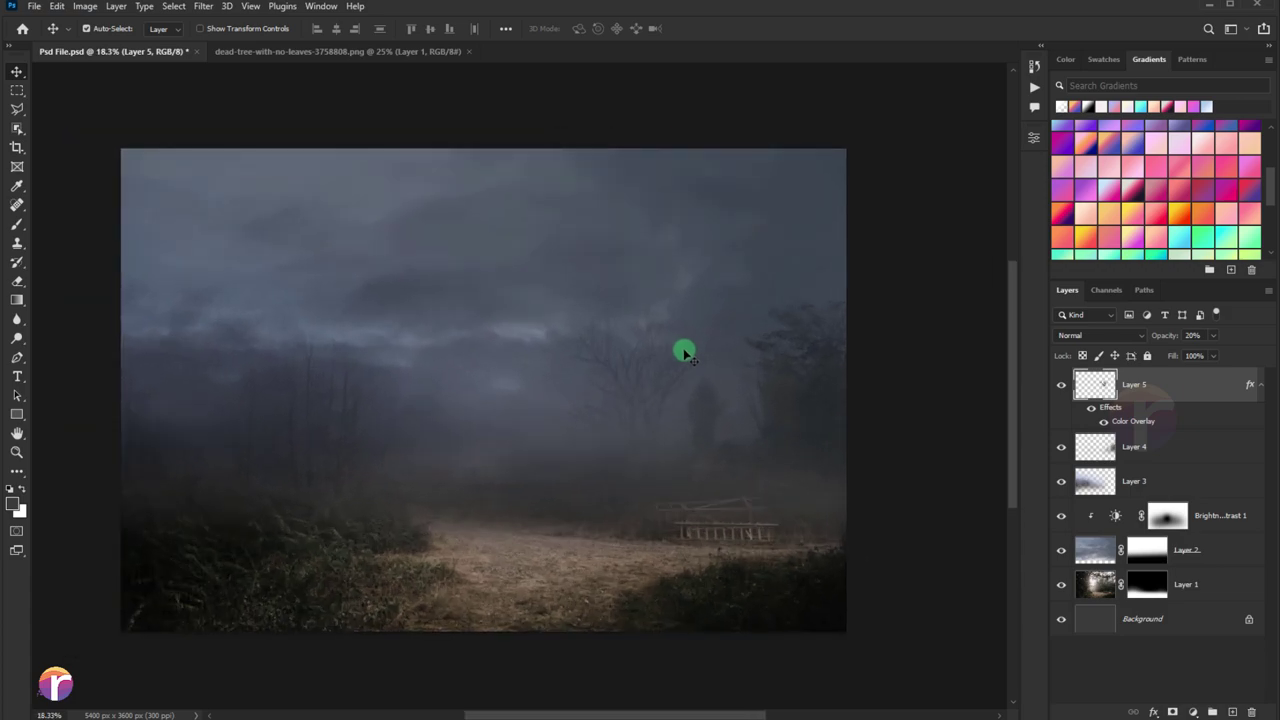
click(197, 17)
mouse_move(285, 193)
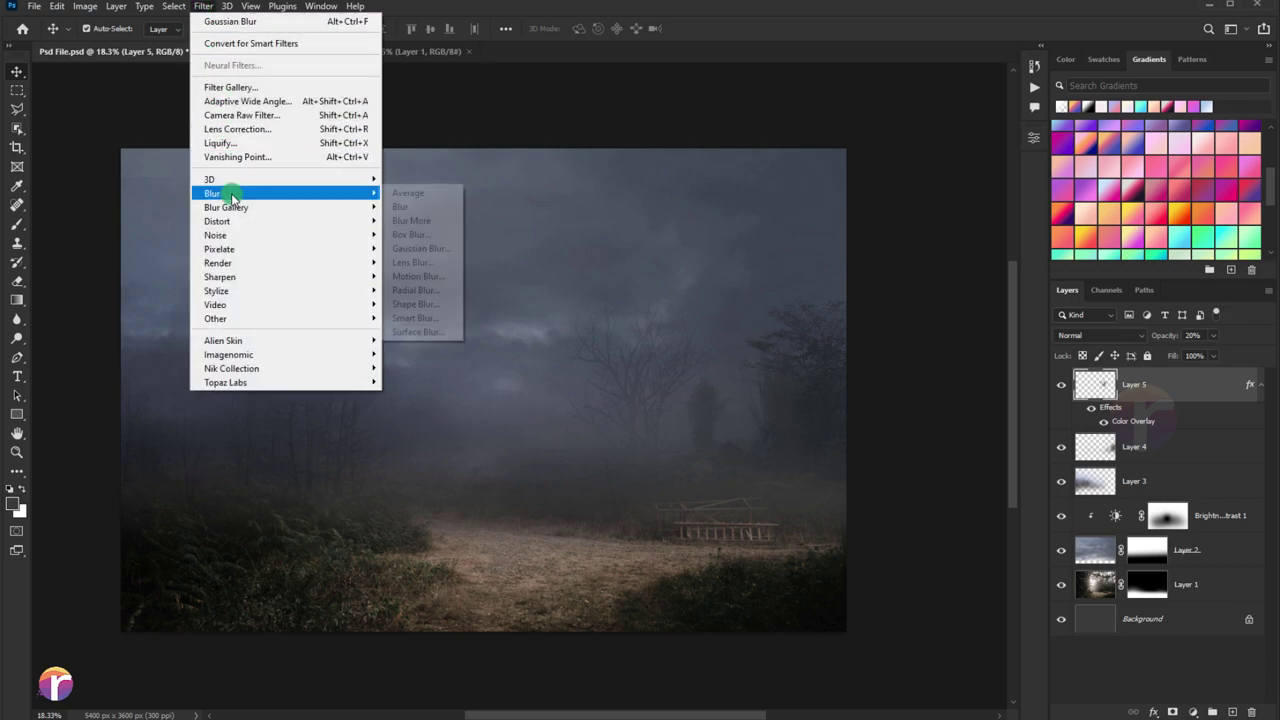
click(396, 249)
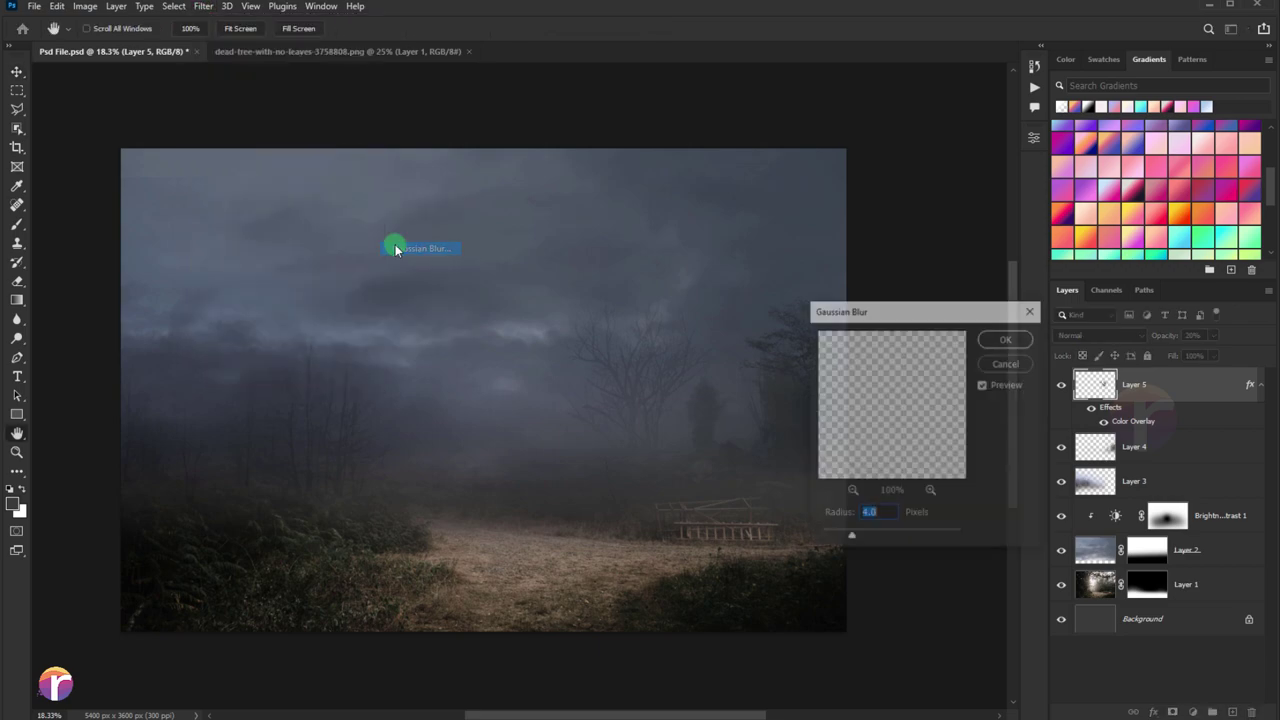
click(984, 349)
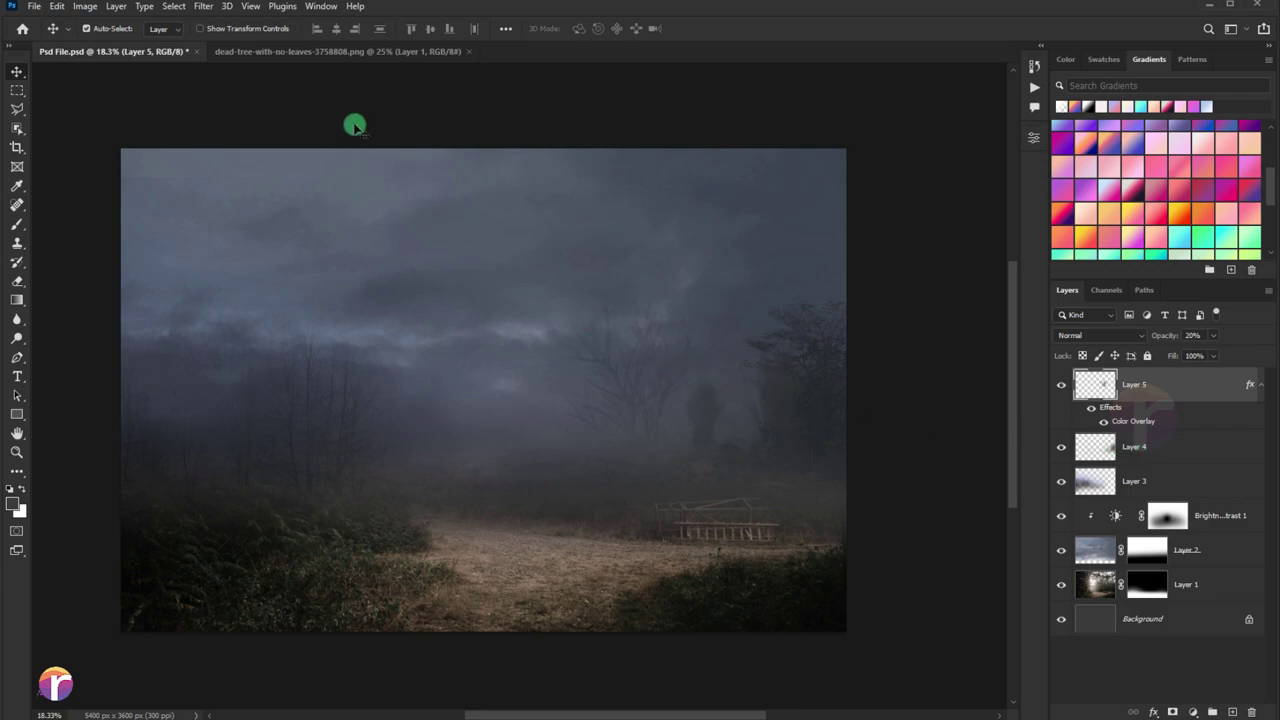
click(300, 50)
Close the dead-tree image; apply Camera Raw exposure −0.75, vibrance −37, saturation −22 to the elephant.
click(465, 52)
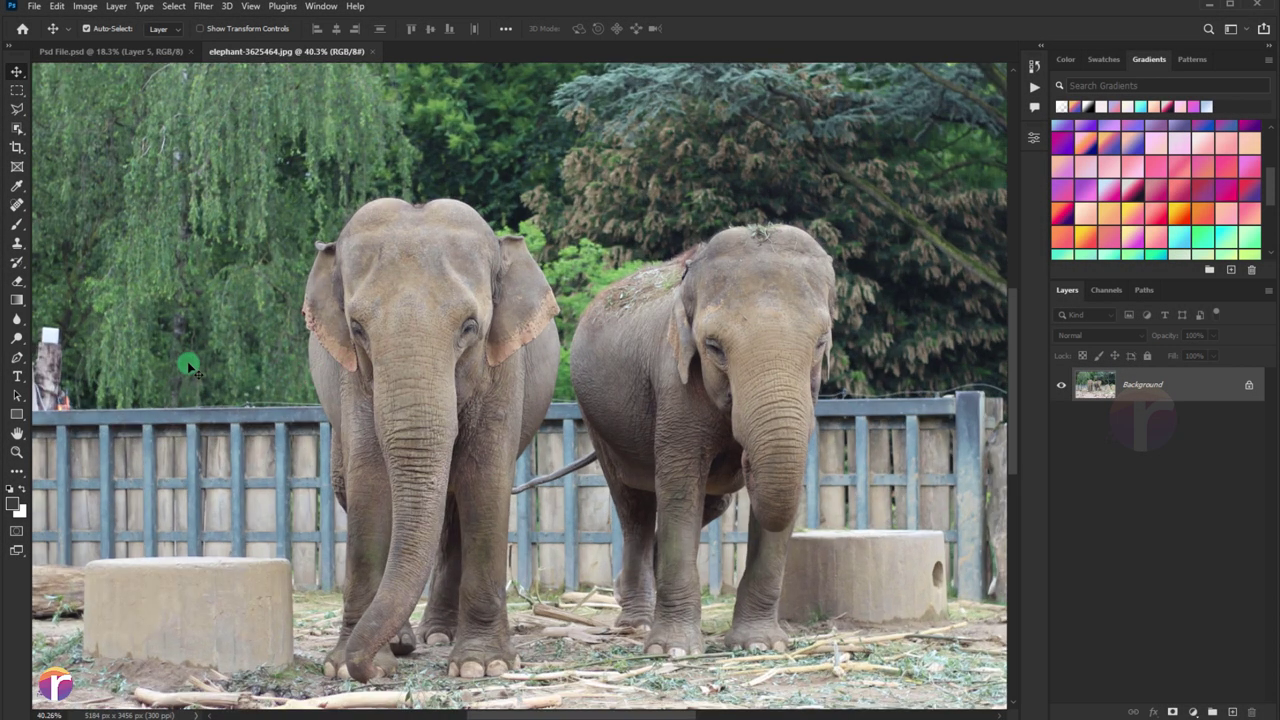
scroll(217, 370, down, 3)
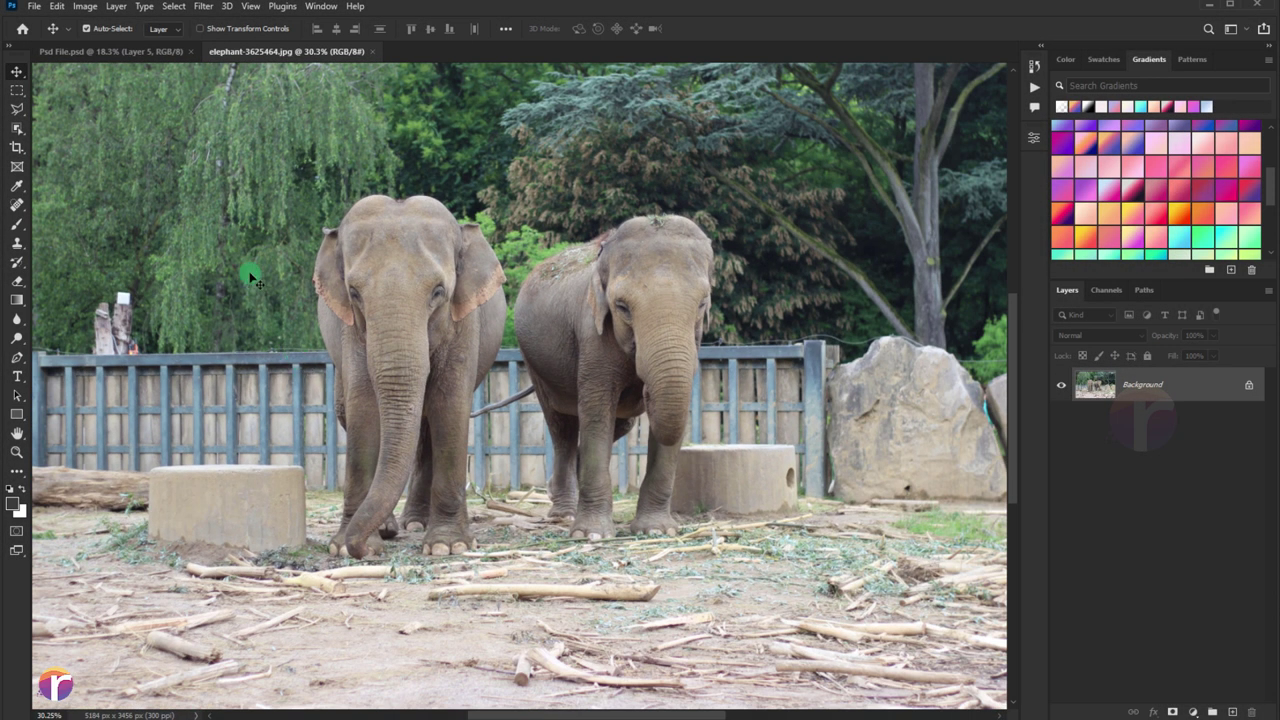
click(200, 10)
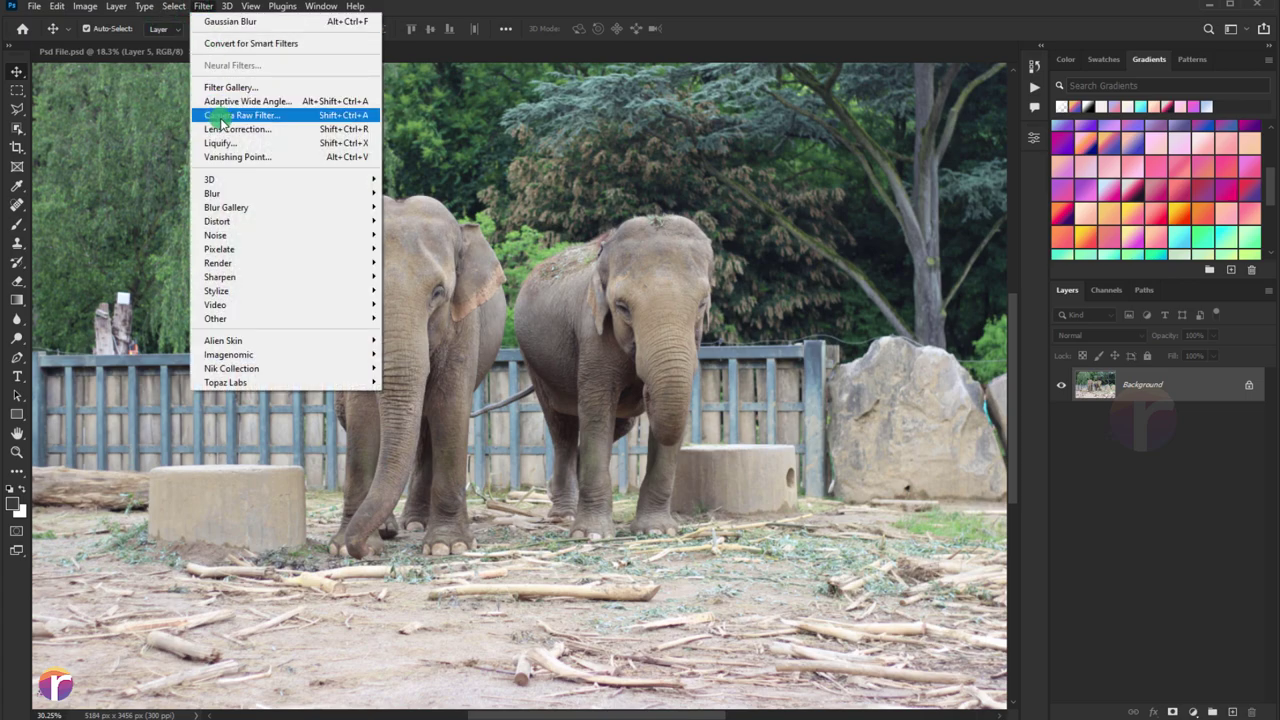
click(457, 165)
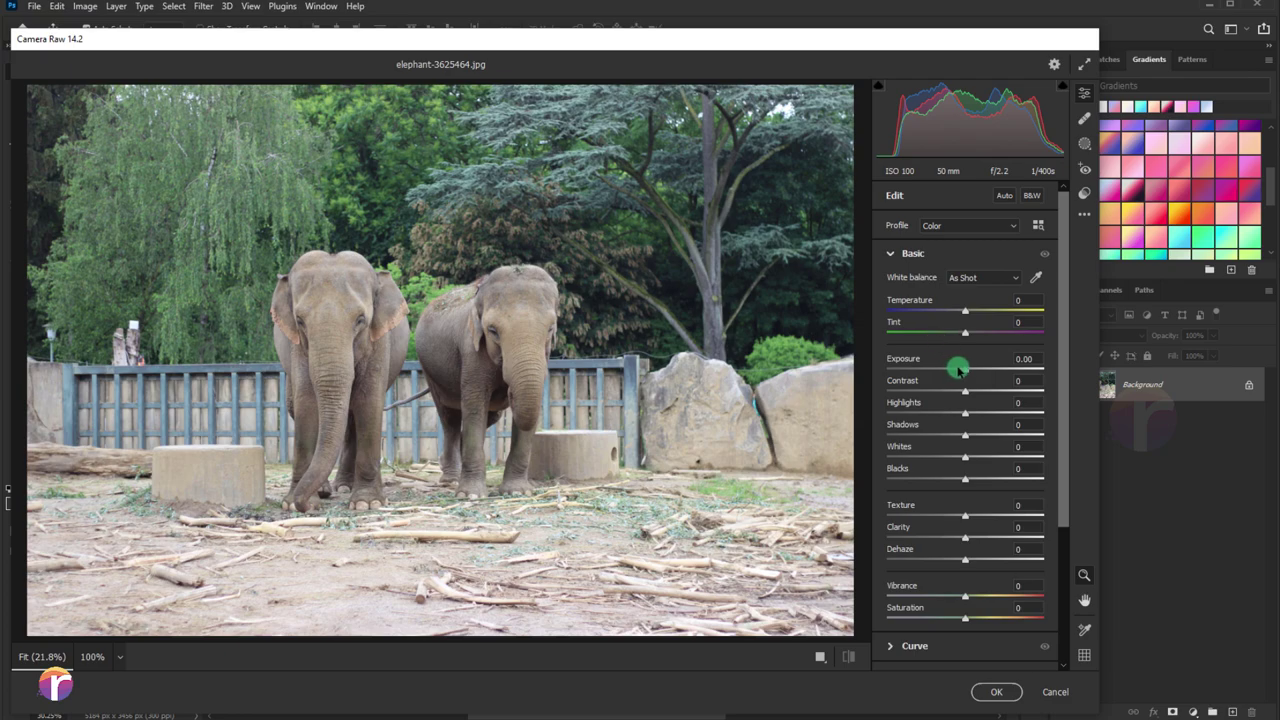
mouse_move(963, 371)
mouse_down()
mouse_move(987, 398)
mouse_move(915, 413)
mouse_move(946, 437)
mouse_move(931, 461)
mouse_move(974, 463)
mouse_move(958, 484)
mouse_up()
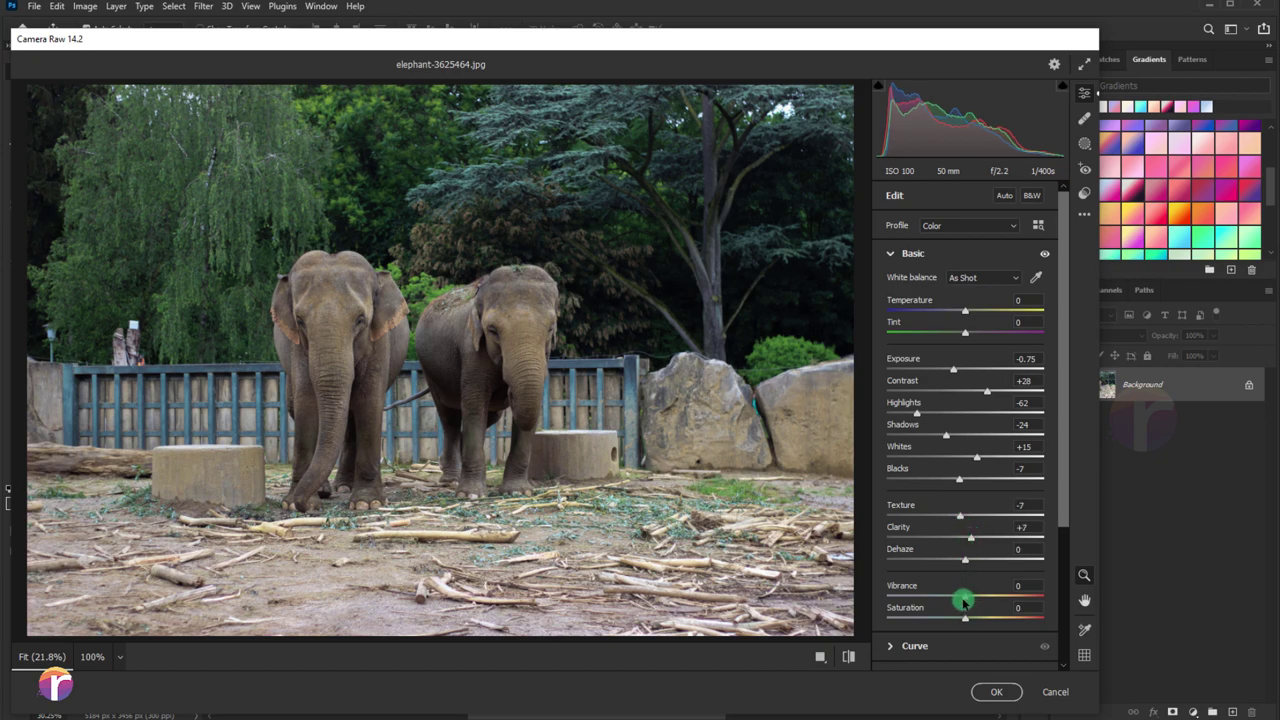
drag(941, 604, 928, 600)
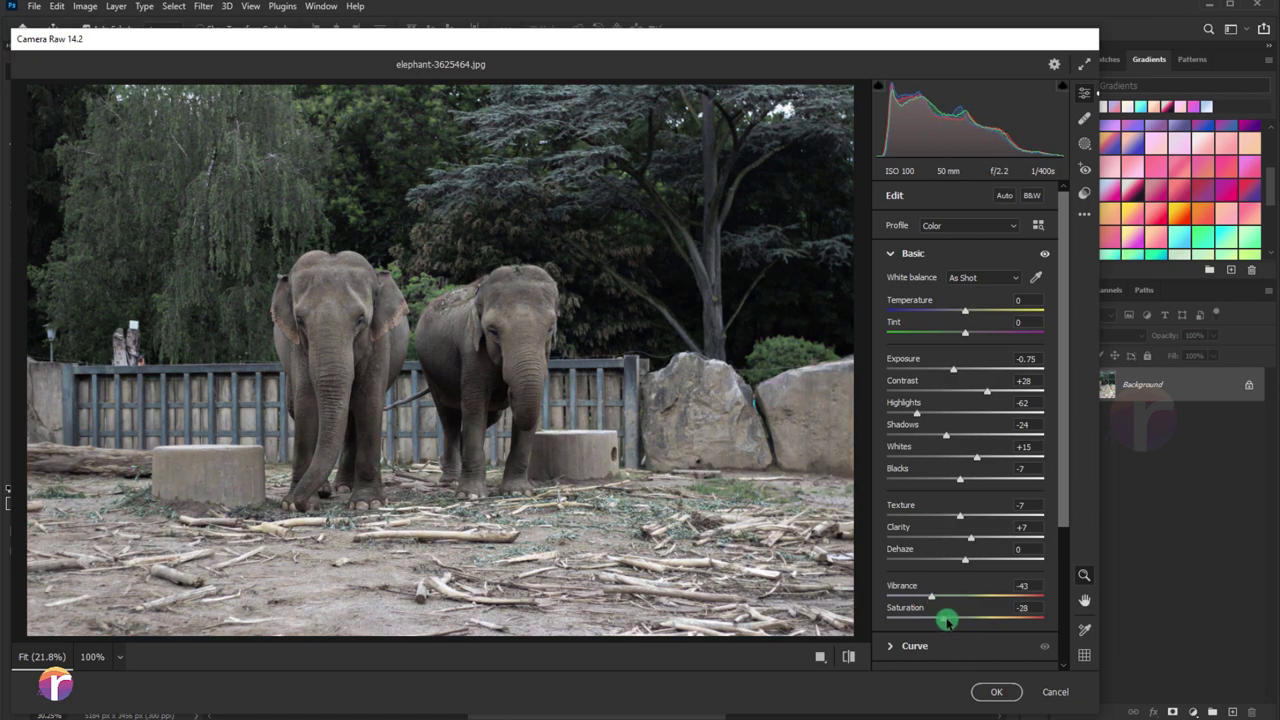
click(1000, 689)
Trace the left elephant's outline with the Pen tool.
scroll(397, 394, up, 1)
scroll(380, 388, up, 2)
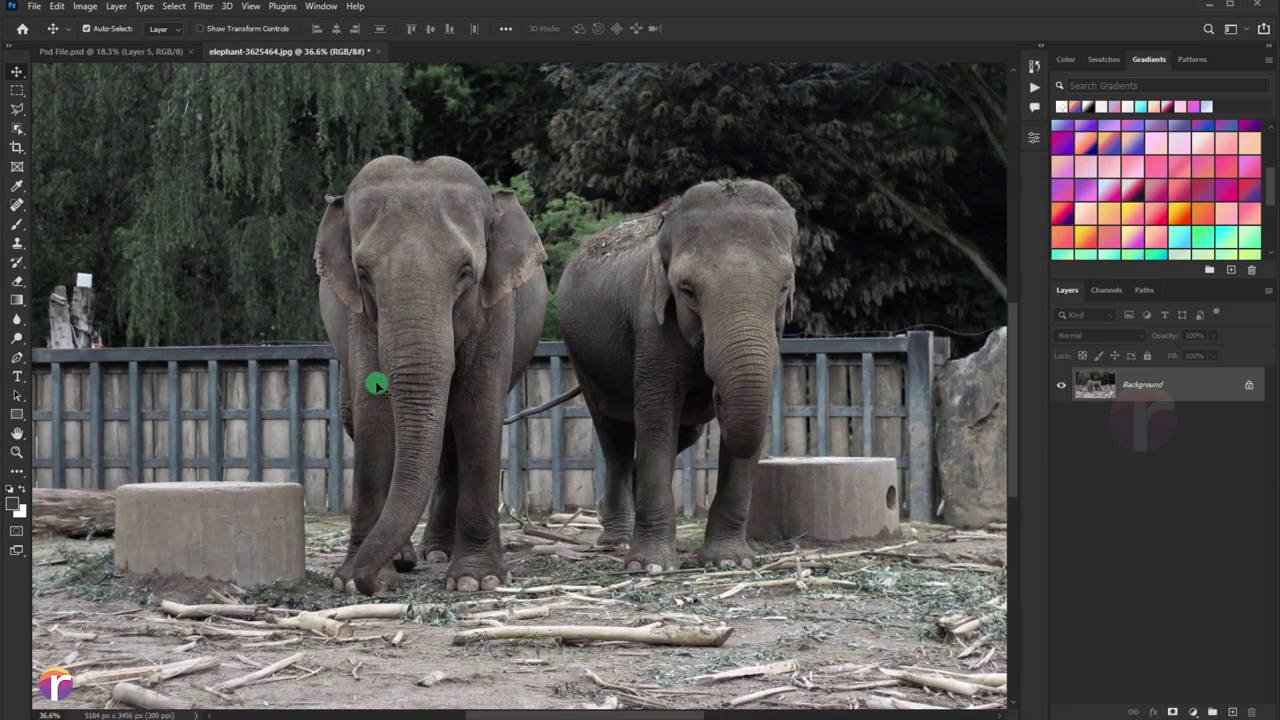
scroll(375, 384, up, 1)
scroll(426, 371, up, 1)
scroll(360, 551, up, 2)
scroll(91, 392, up, 1)
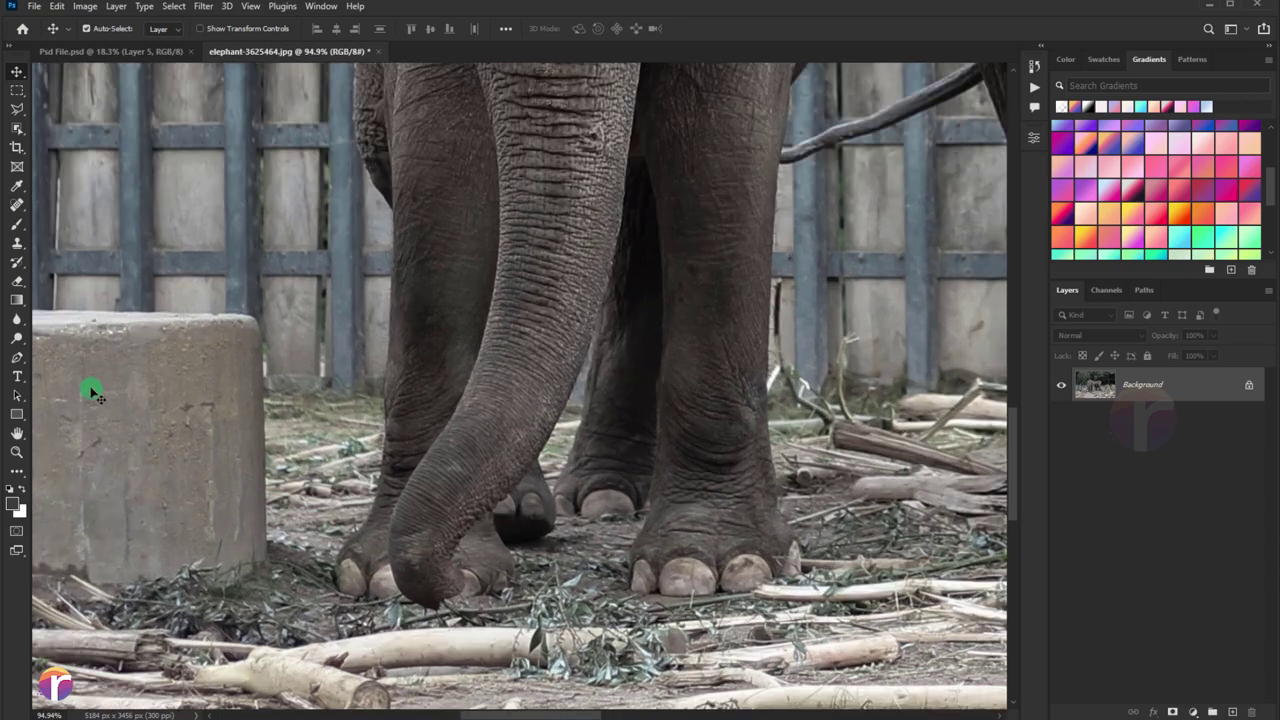
click(16, 355)
scroll(432, 578, up, 1)
scroll(390, 595, up, 2)
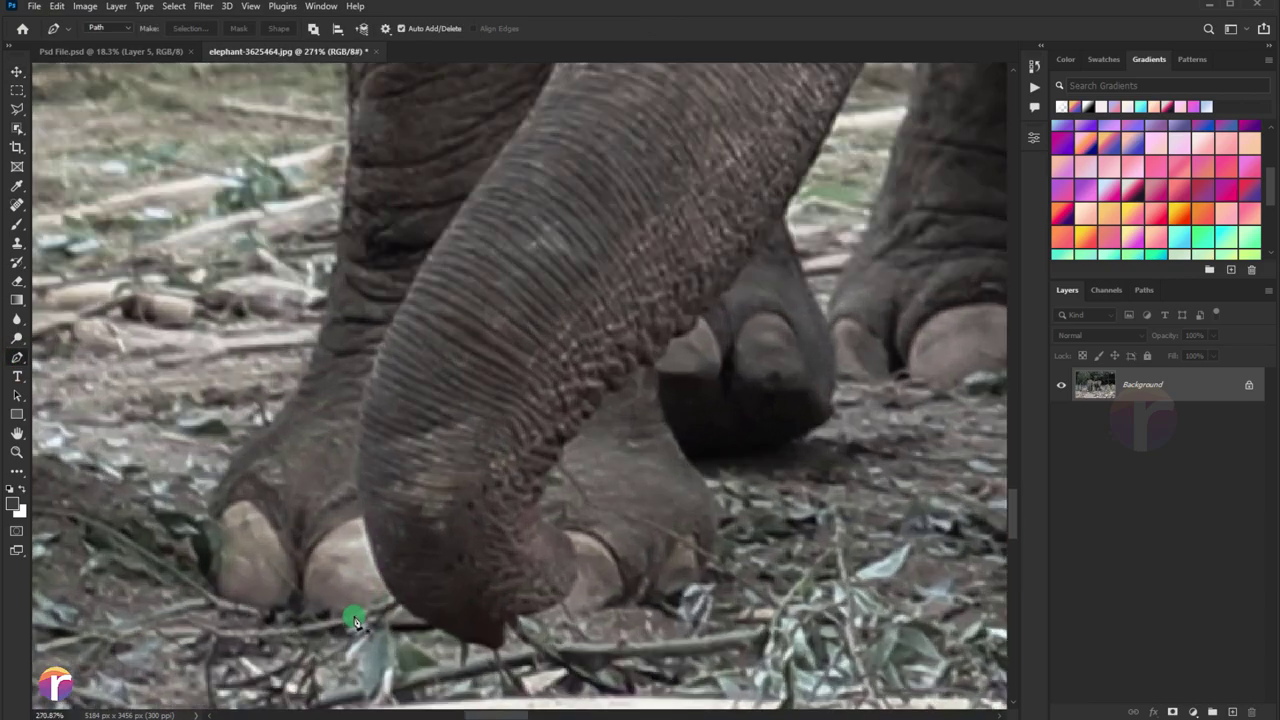
scroll(330, 605, down, 3)
scroll(326, 570, down, 2)
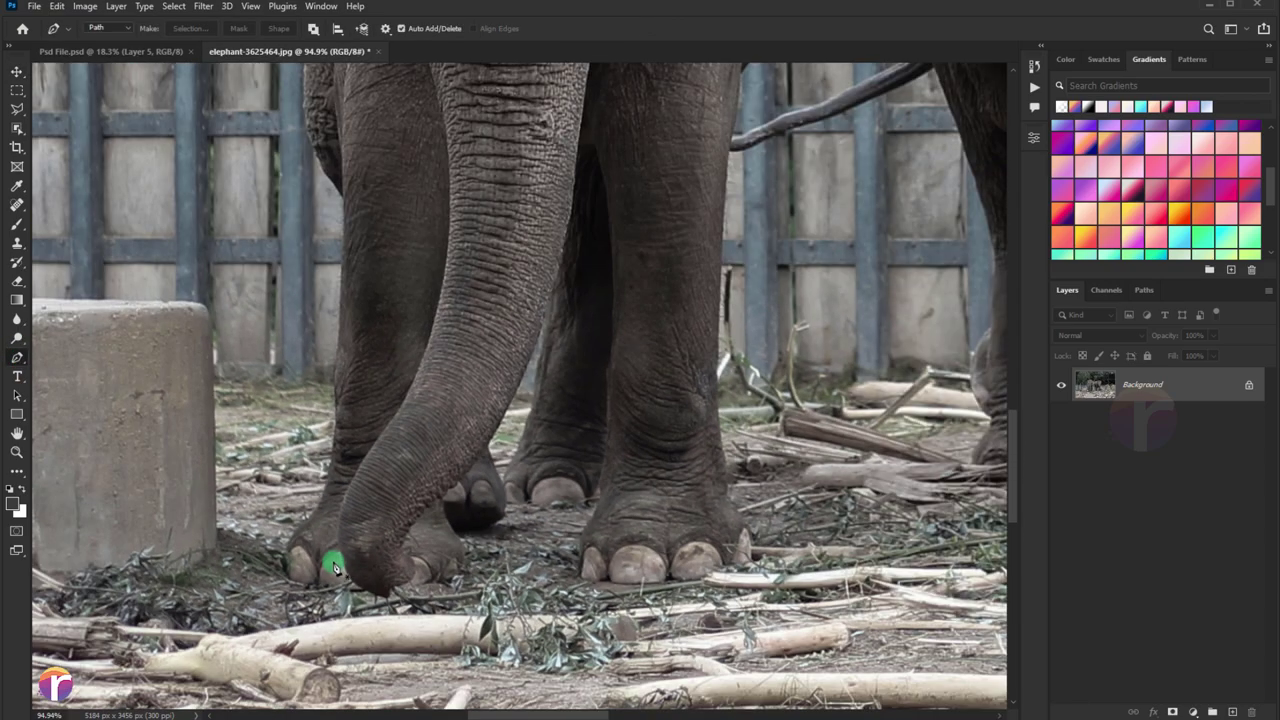
scroll(331, 563, down, 2)
scroll(334, 568, down, 1)
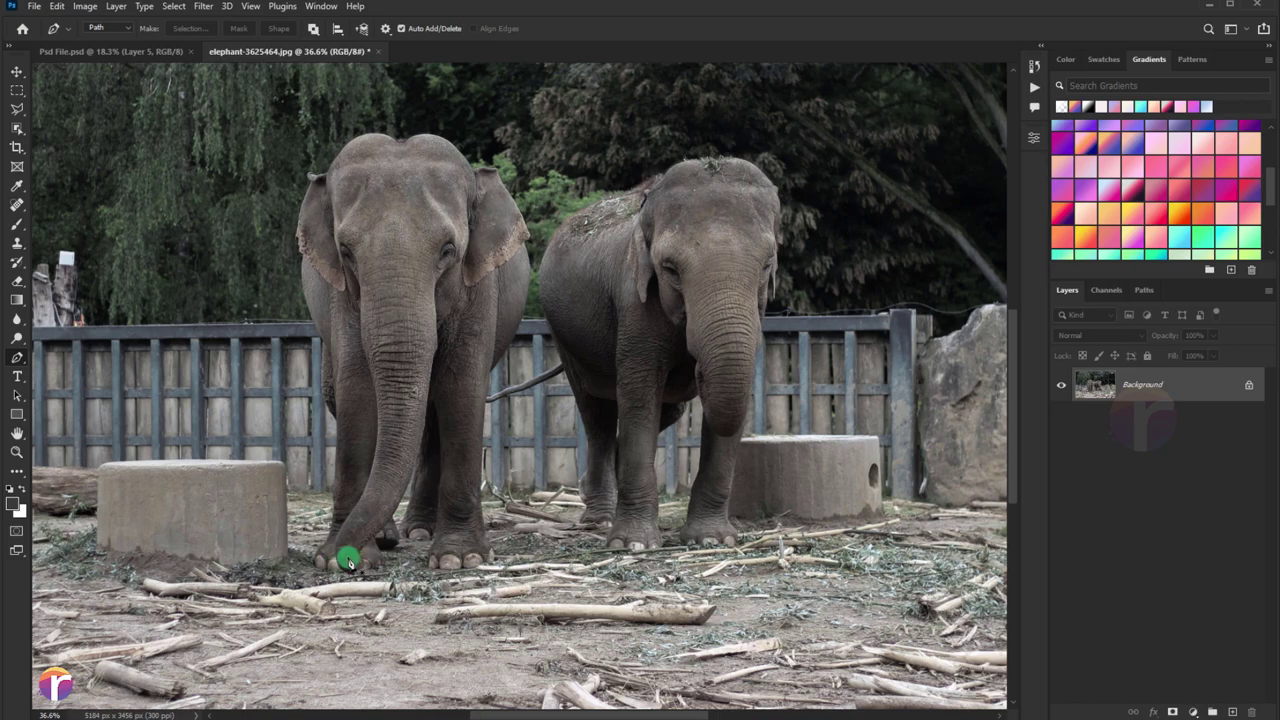
scroll(300, 594, up, 1)
scroll(334, 551, up, 2)
scroll(369, 571, up, 2)
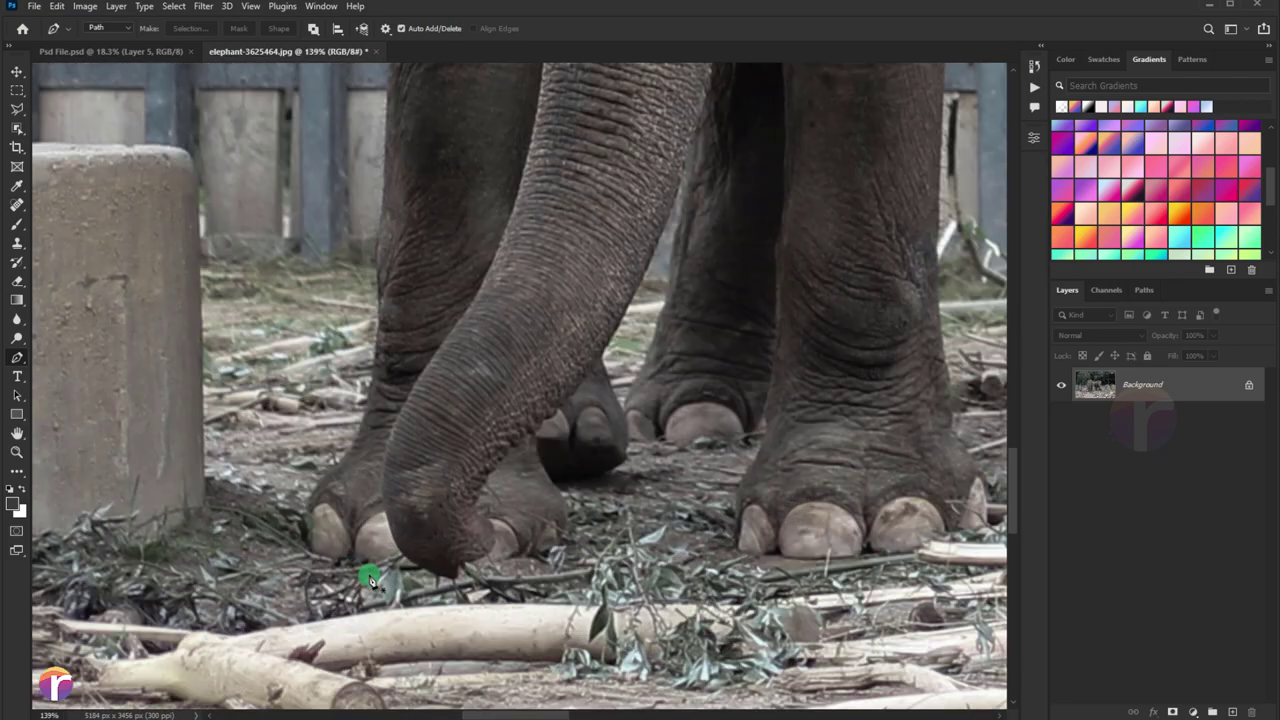
scroll(355, 566, up, 2)
scroll(355, 566, up, 1)
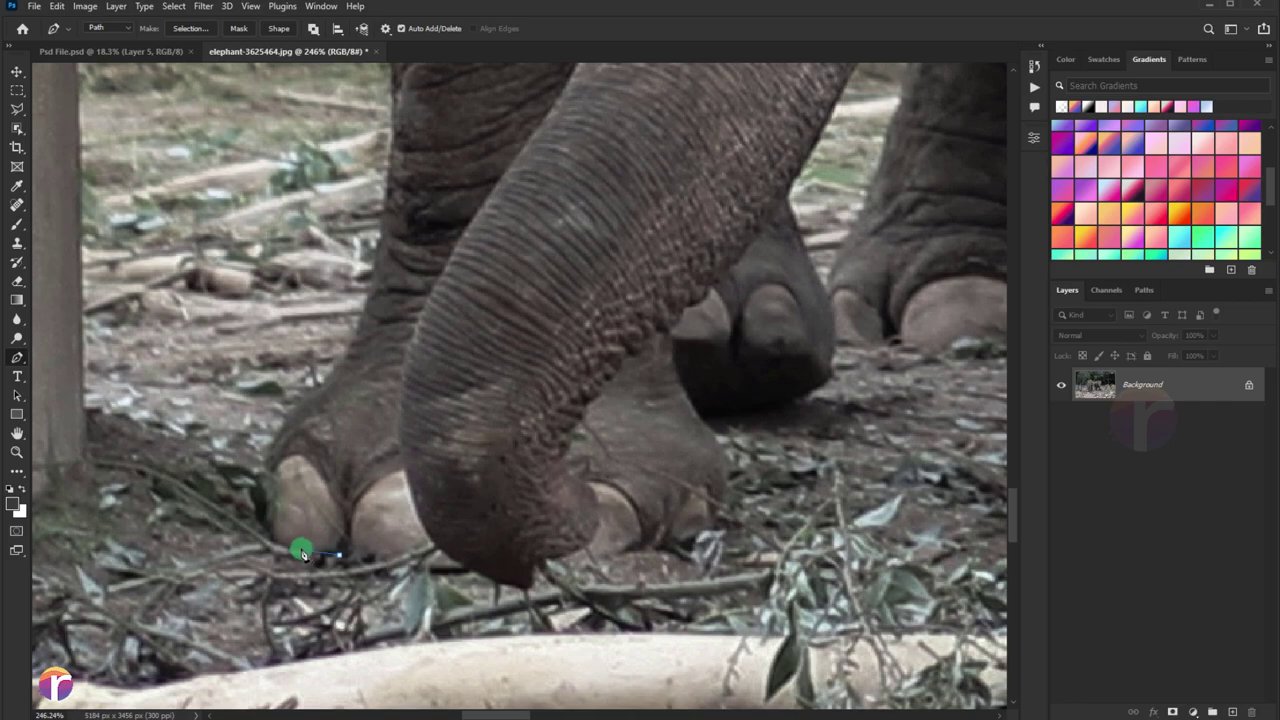
click(262, 452)
scroll(343, 343, up, 3)
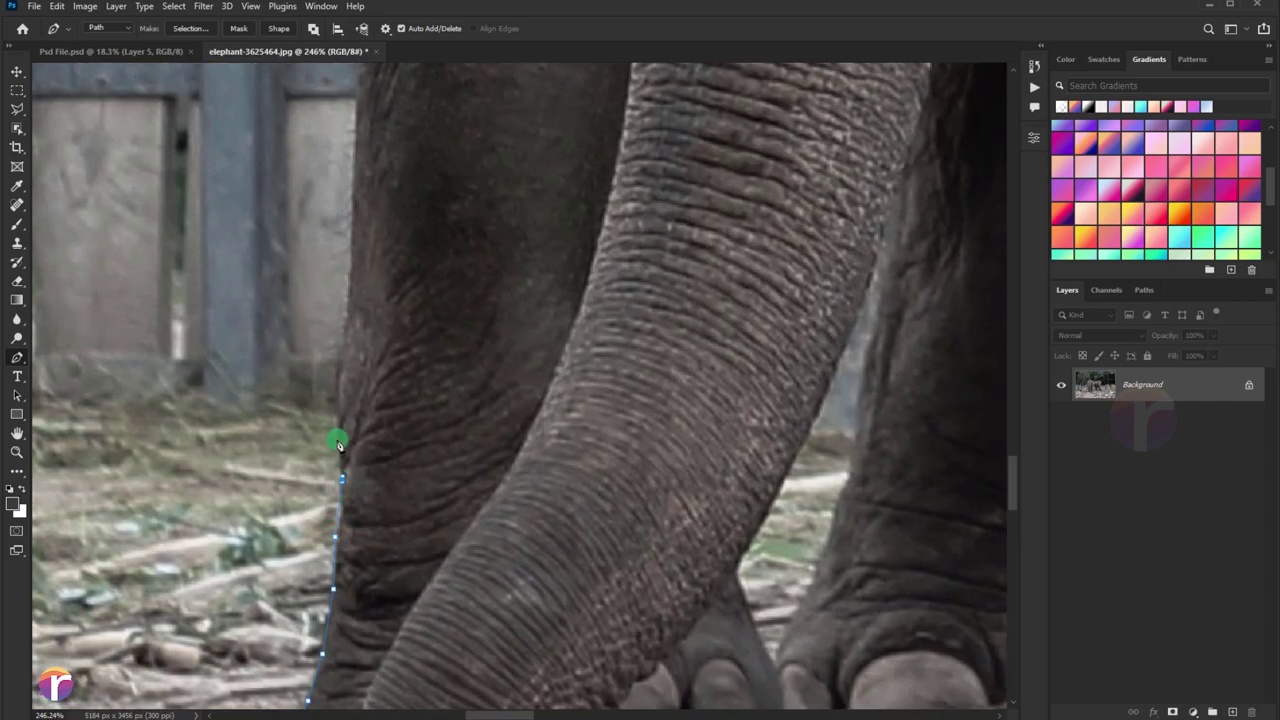
scroll(337, 437, up, 3)
scroll(286, 306, up, 3)
scroll(233, 323, up, 3)
scroll(194, 171, up, 3)
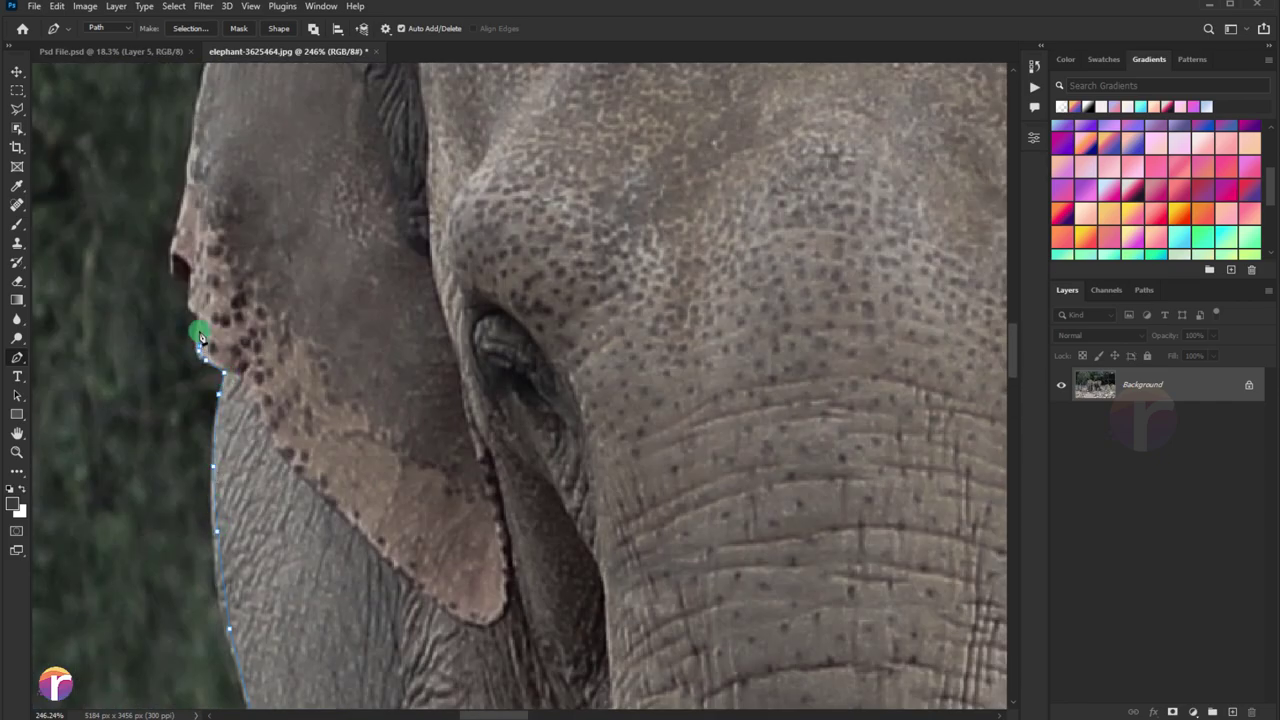
scroll(157, 483, up, 3)
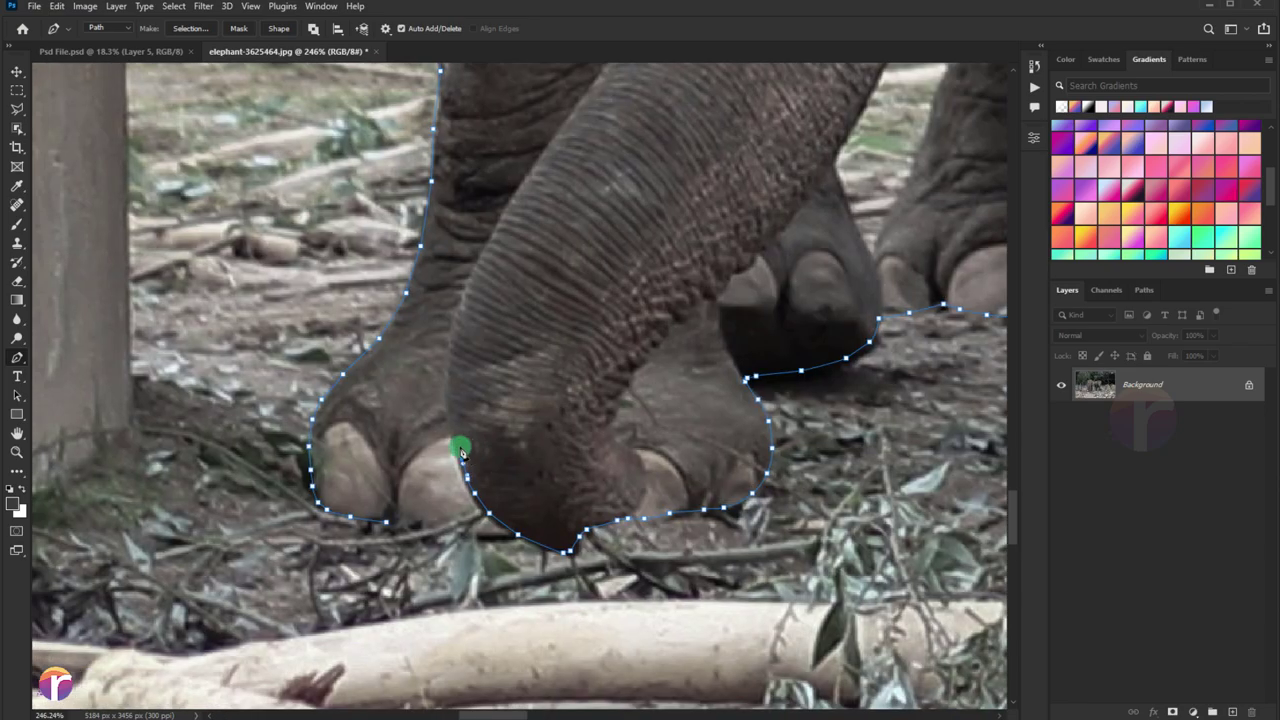
scroll(420, 425, down, 10)
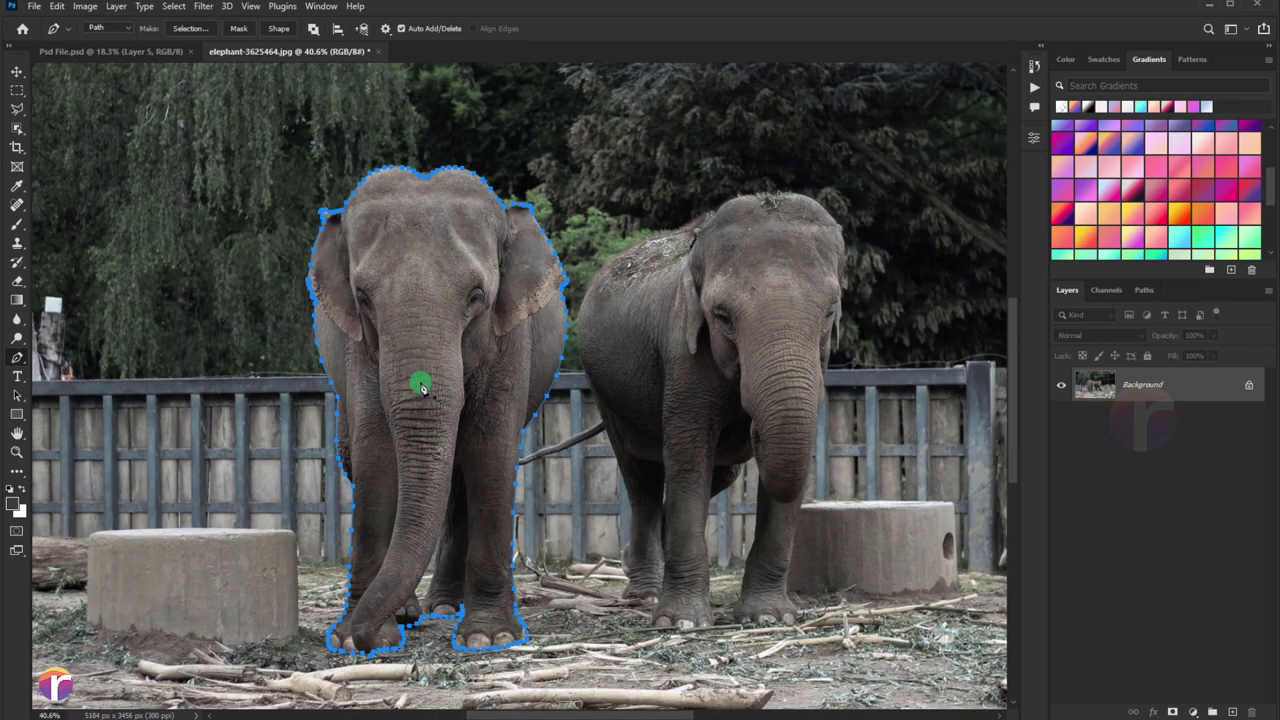
Turn the elephant path into a selection with a 1-pixel feather.
right_click(421, 387)
click(445, 443)
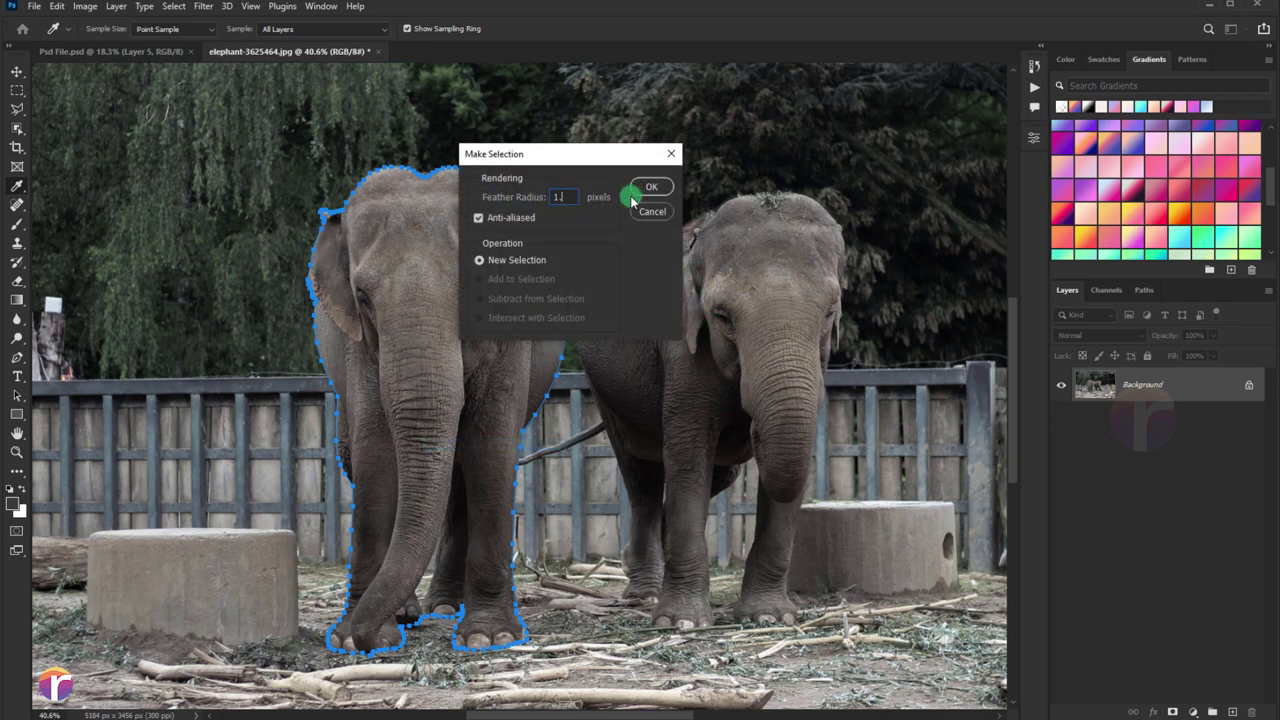
click(638, 191)
Add a layer mask from the elephant selection and apply it permanently to Layer 0.
click(1172, 712)
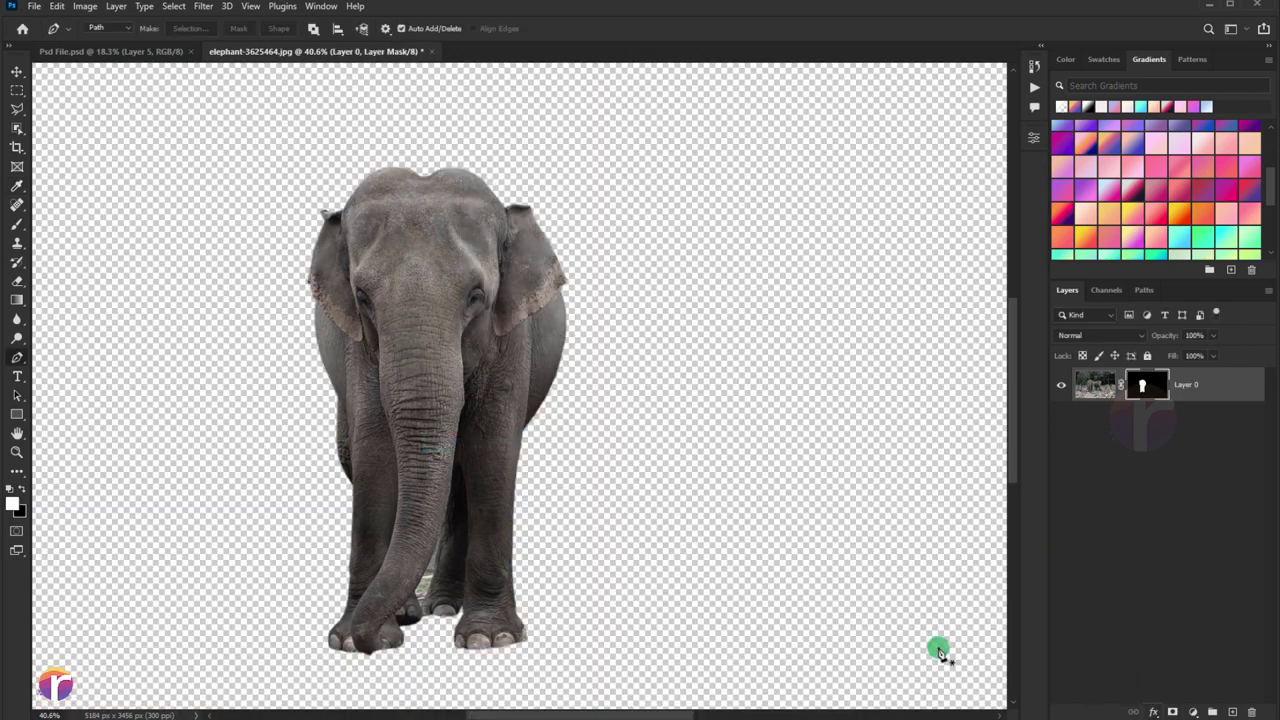
scroll(643, 453, down, 1)
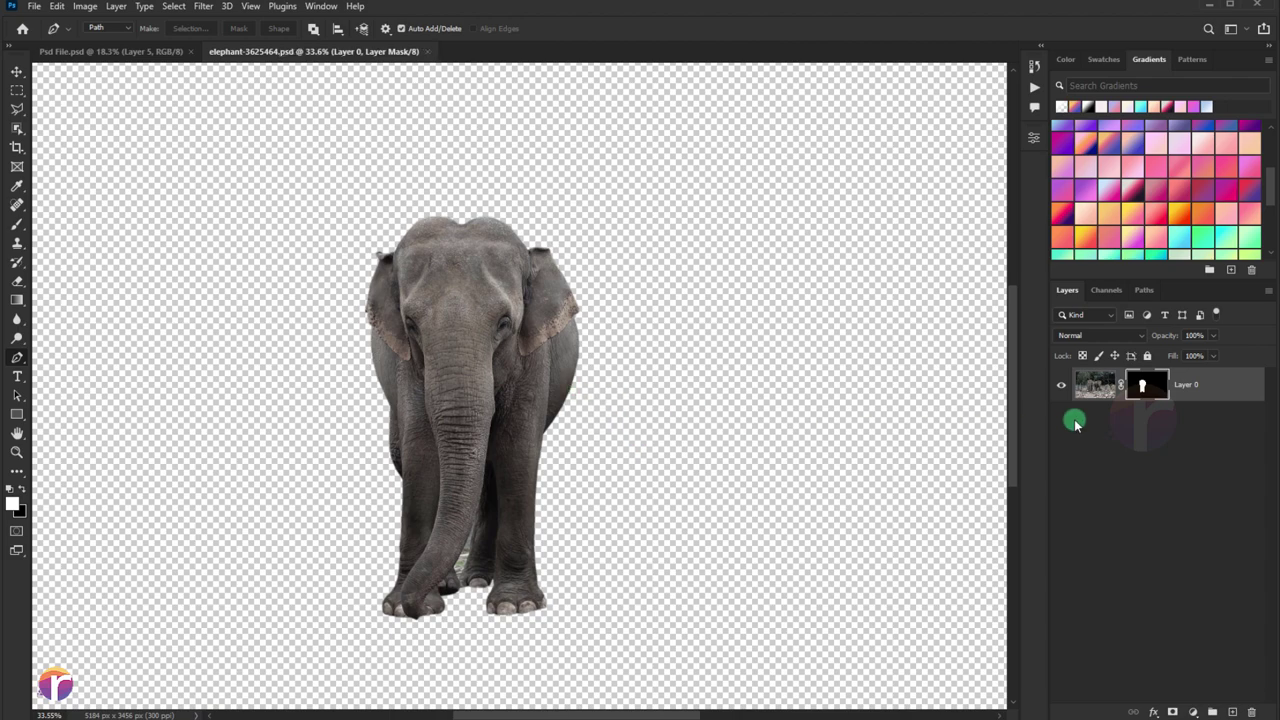
right_click(1140, 393)
click(1145, 434)
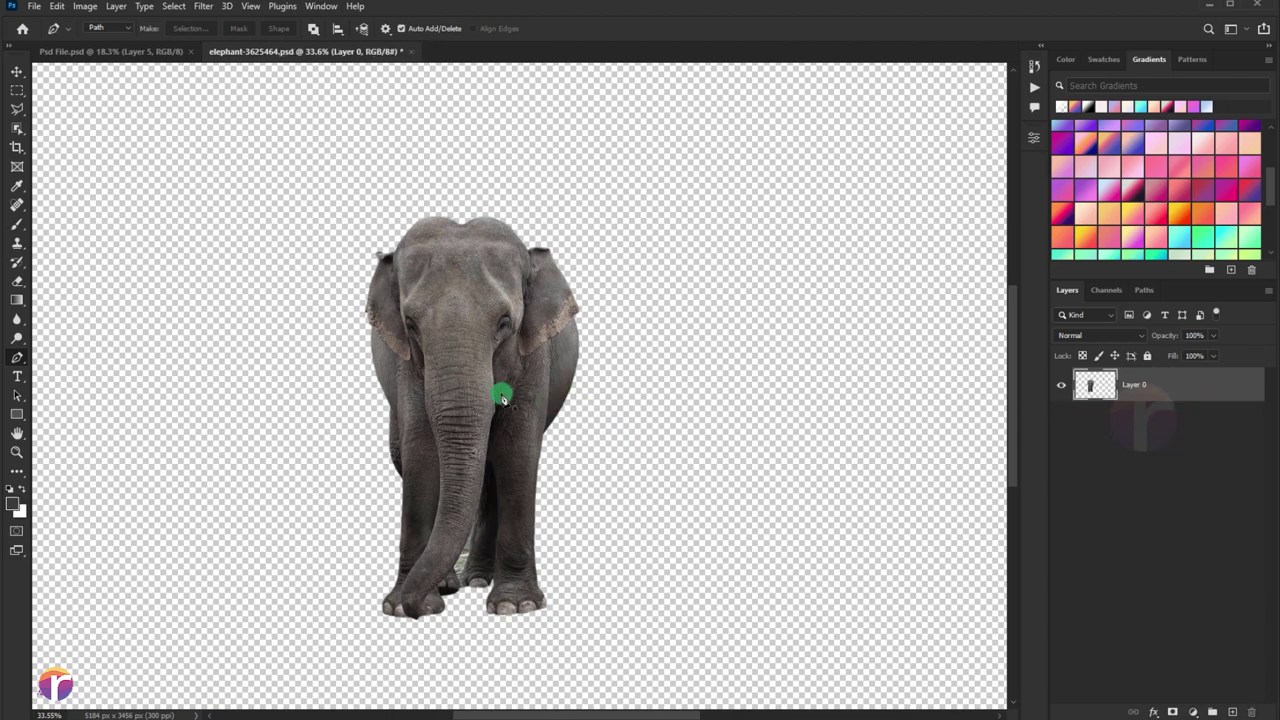
scroll(478, 470, up, 2)
scroll(463, 565, up, 4)
Outline the background gap between trunk and leg with the Polygonal Lasso.
drag(457, 586, 450, 274)
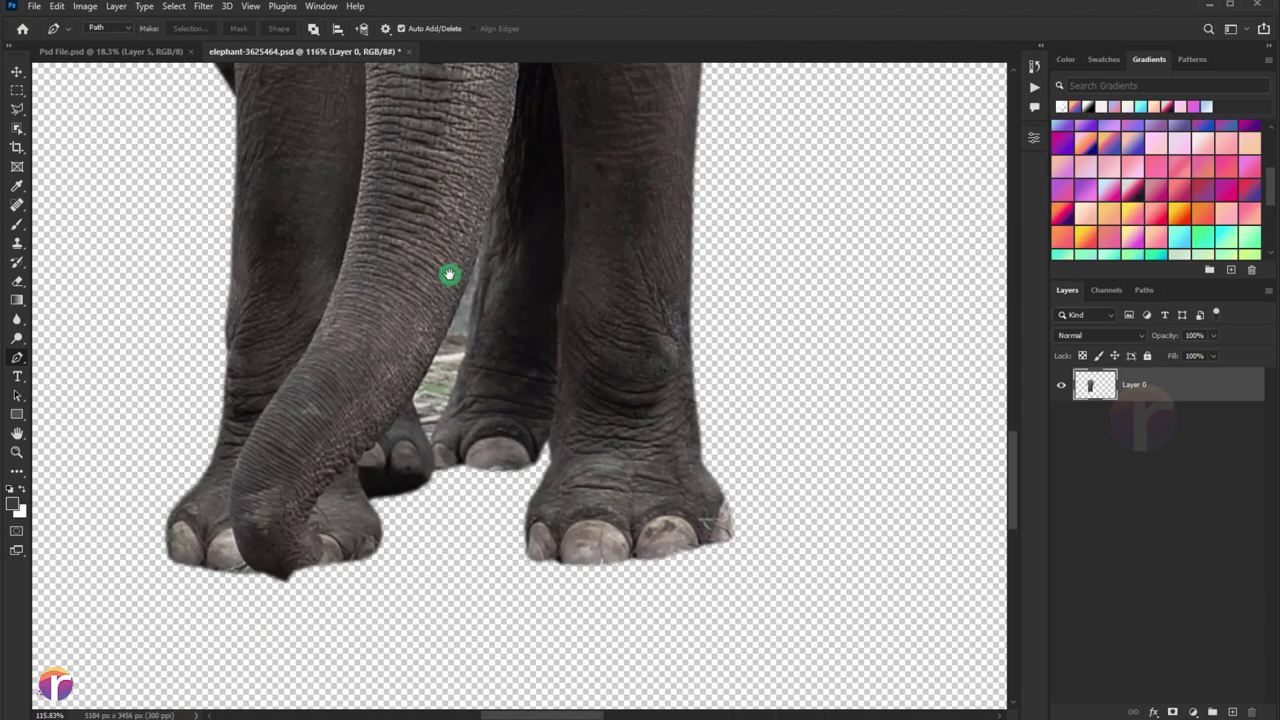
click(17, 108)
scroll(500, 383, up, 3)
drag(472, 168, 360, 437)
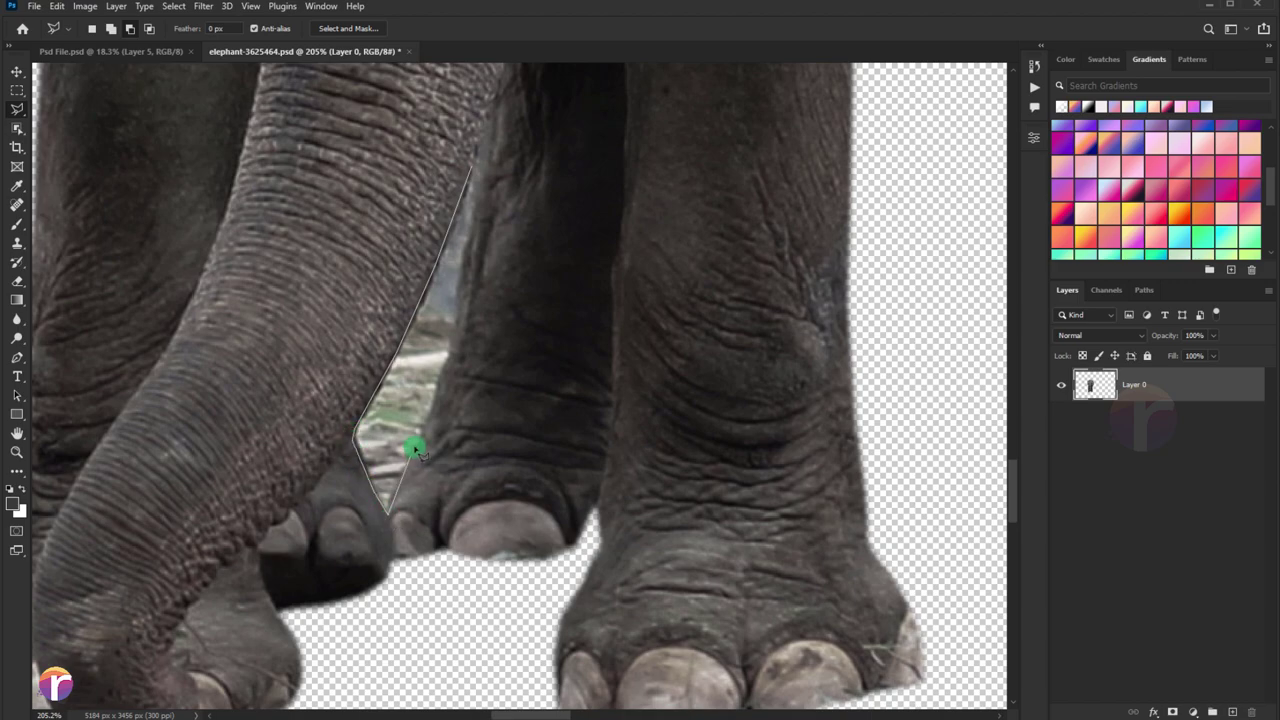
mouse_move(445, 370)
mouse_down()
mouse_move(471, 251)
mouse_move(471, 163)
mouse_move(462, 195)
mouse_up()
Feather the gap selection, delete the background inside it, and deselect.
right_click(462, 195)
click(475, 230)
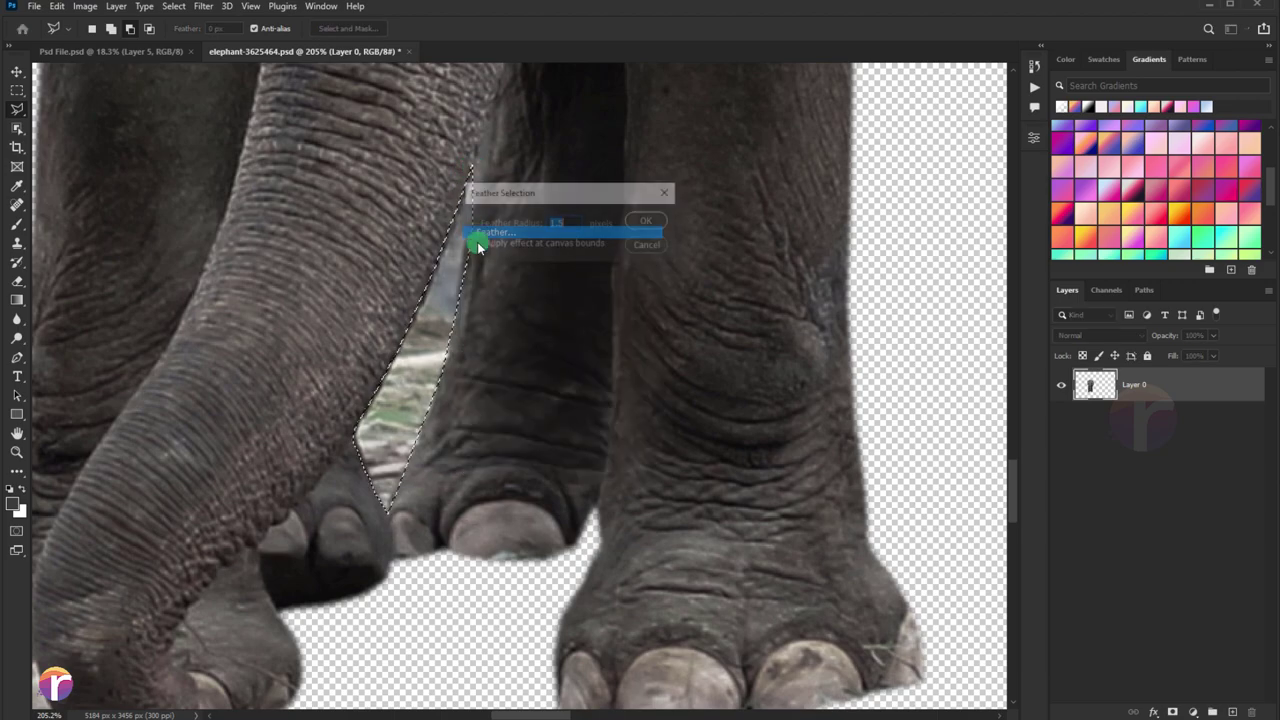
key(Return)
key(ctrl+d)
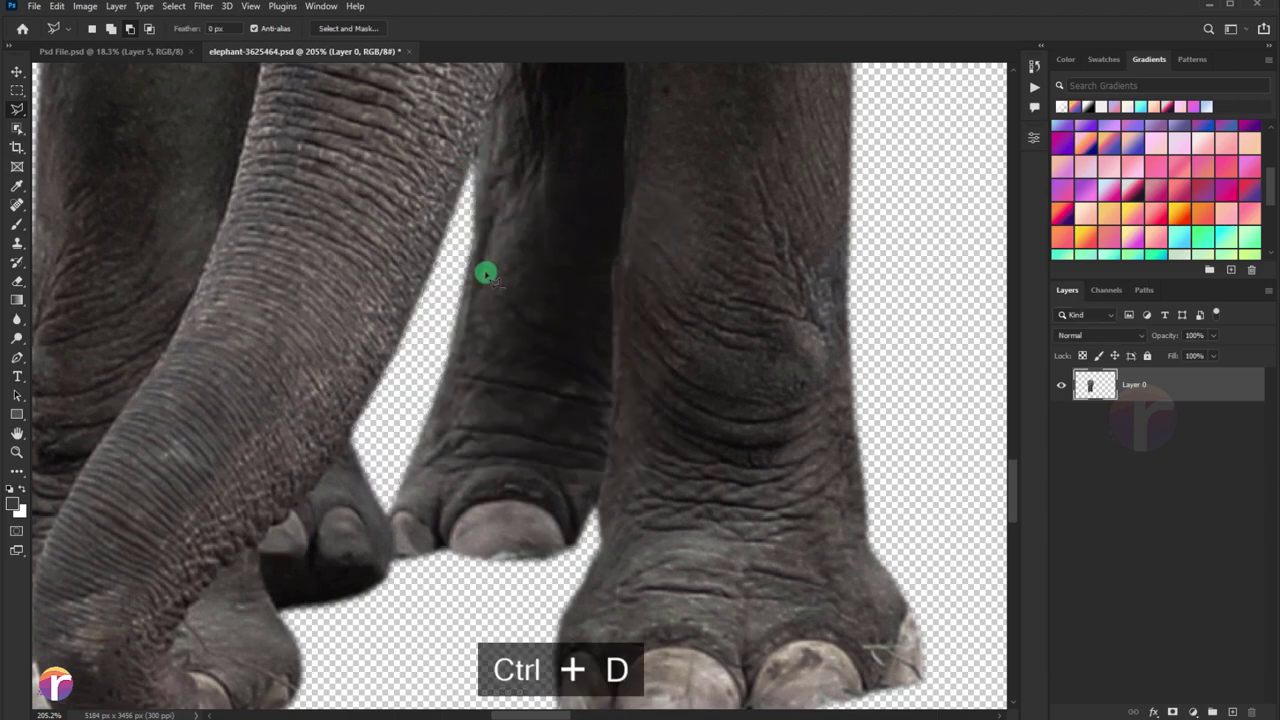
scroll(554, 326, down, 3)
scroll(519, 378, down, 3)
scroll(519, 378, up, 3)
scroll(471, 366, down, 3)
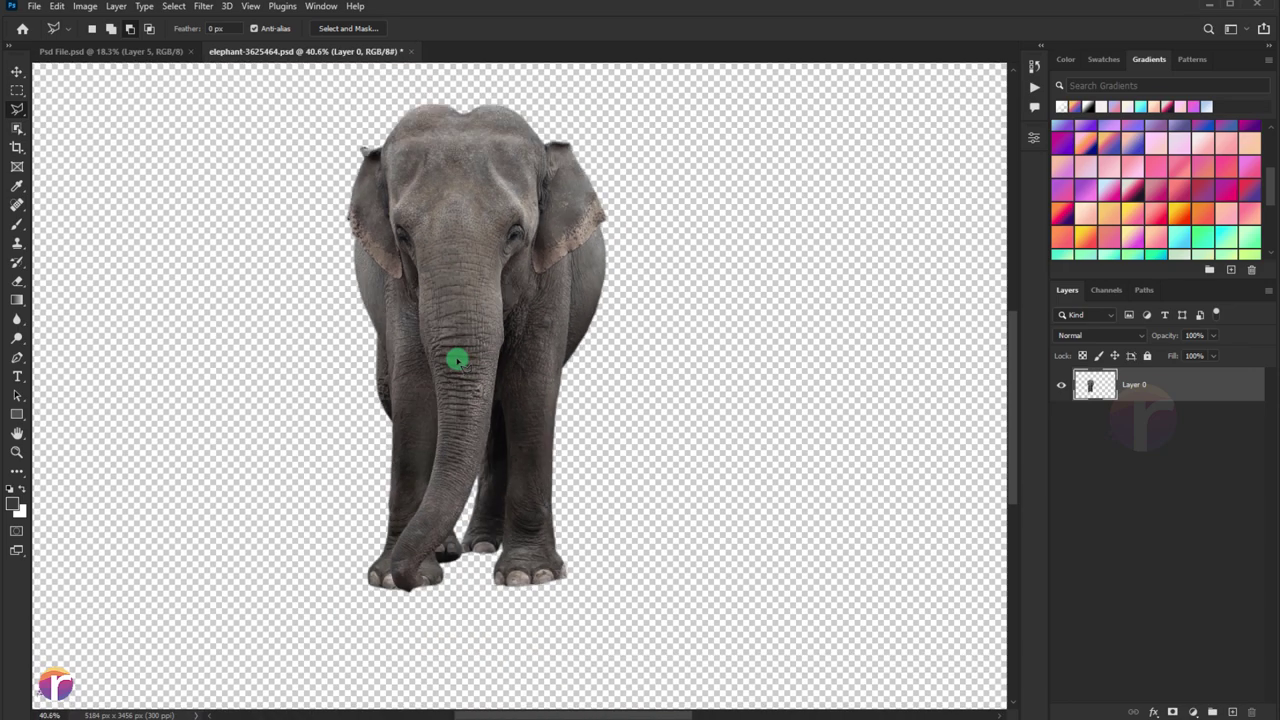
scroll(457, 357, down, 2)
Drag the cut-out elephant into the foggy Psd File composite.
click(17, 71)
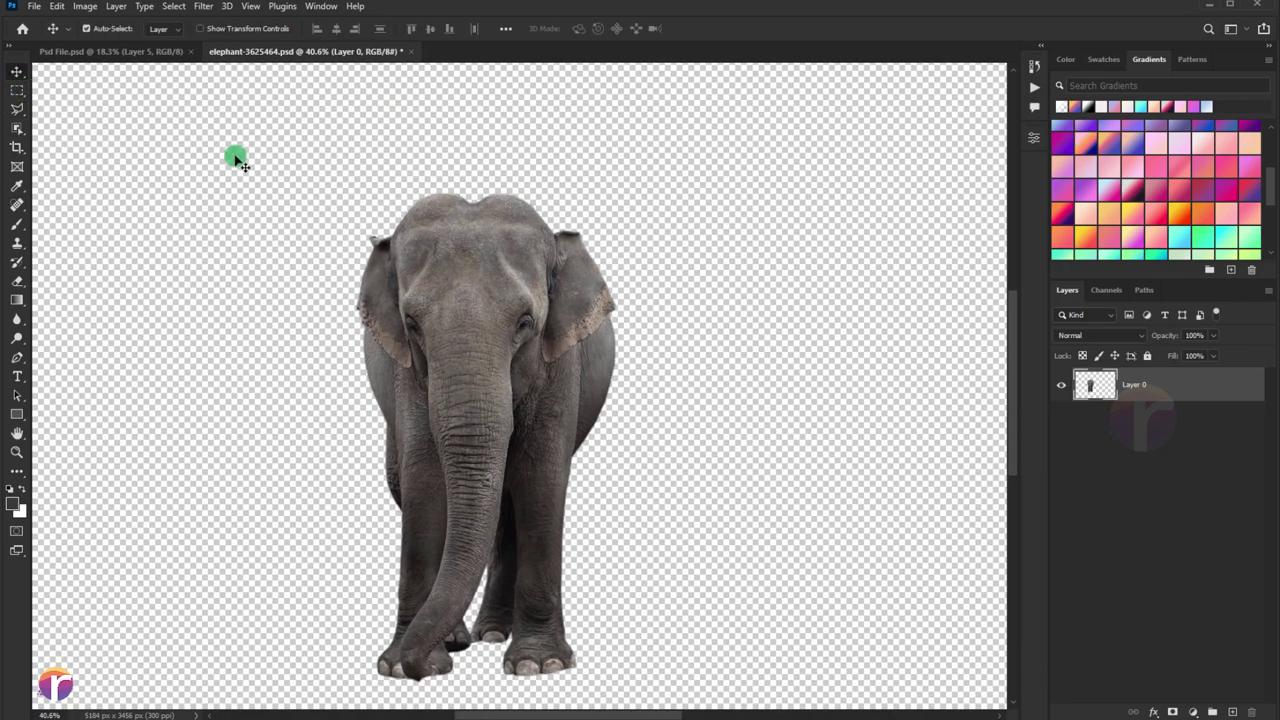
scroll(234, 157, down, 1)
mouse_move(400, 251)
mouse_down()
mouse_move(118, 48)
mouse_move(218, 130)
mouse_up()
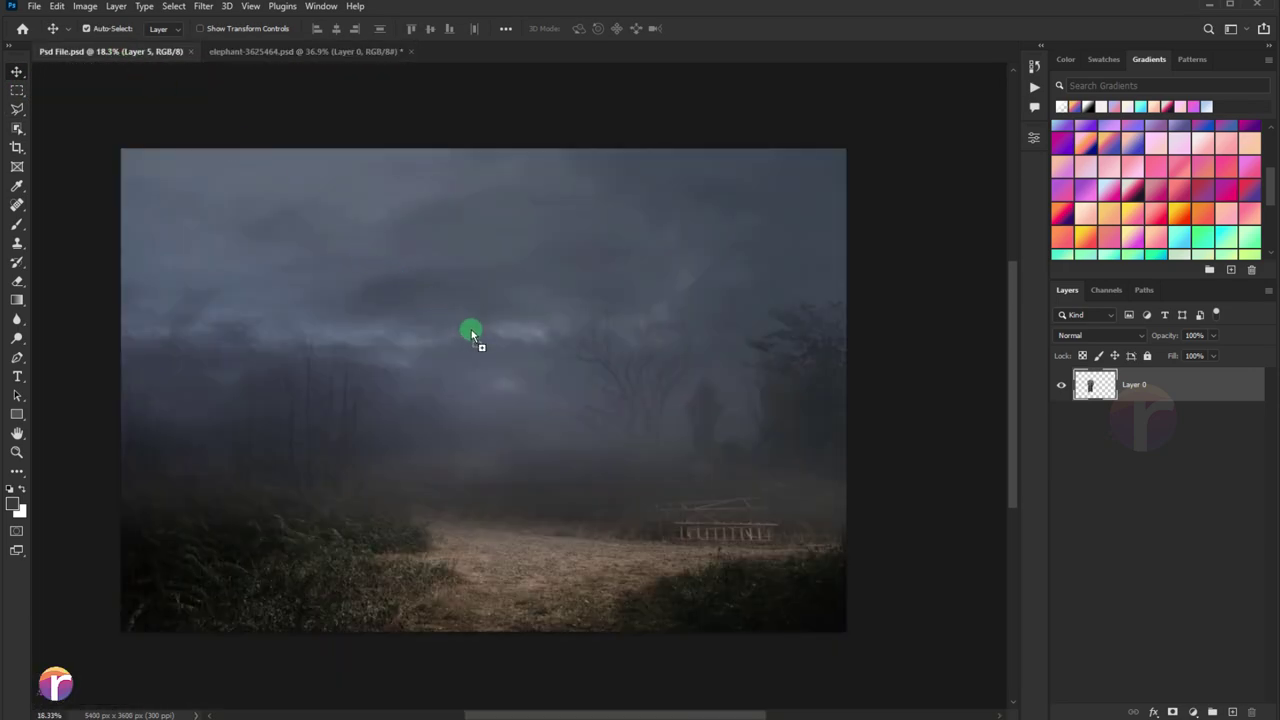
mouse_move(471, 329)
mouse_down()
mouse_move(531, 404)
mouse_move(530, 426)
mouse_up()
Scale the elephant to about 136% and stand it on the dirt path.
key(ctrl+t)
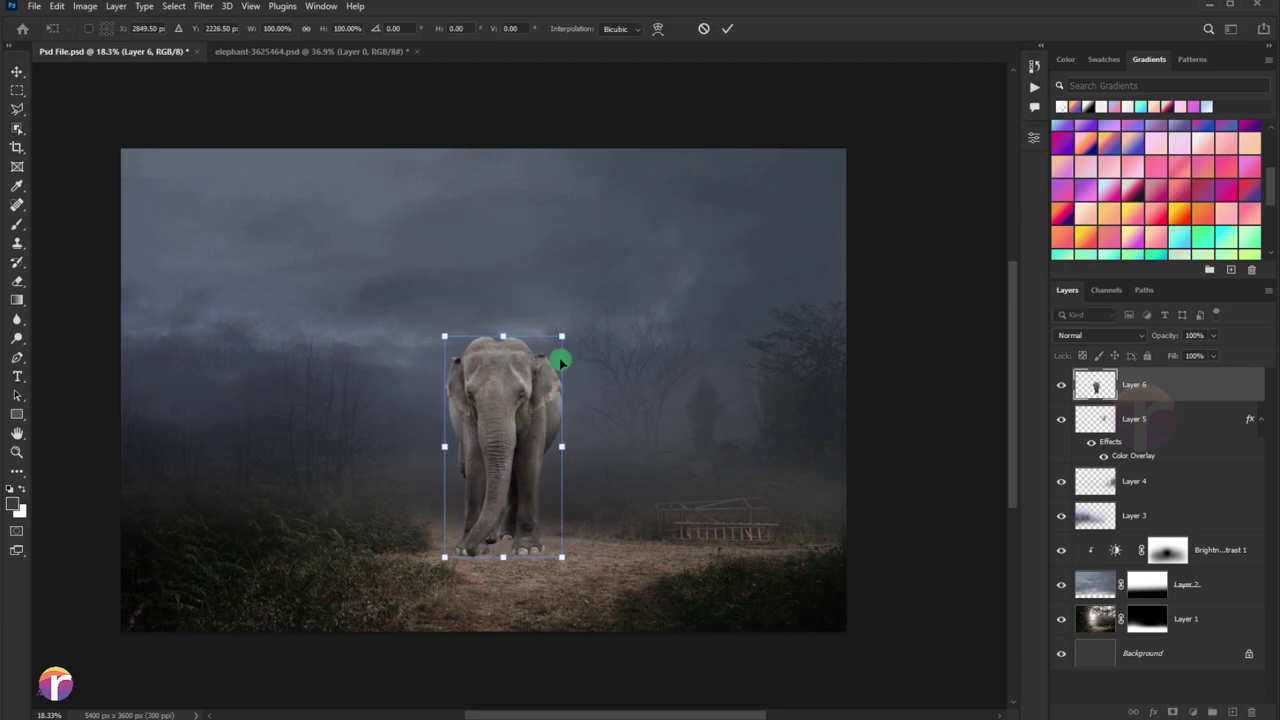
mouse_move(561, 337)
mouse_down()
mouse_move(604, 258)
mouse_move(558, 348)
mouse_up()
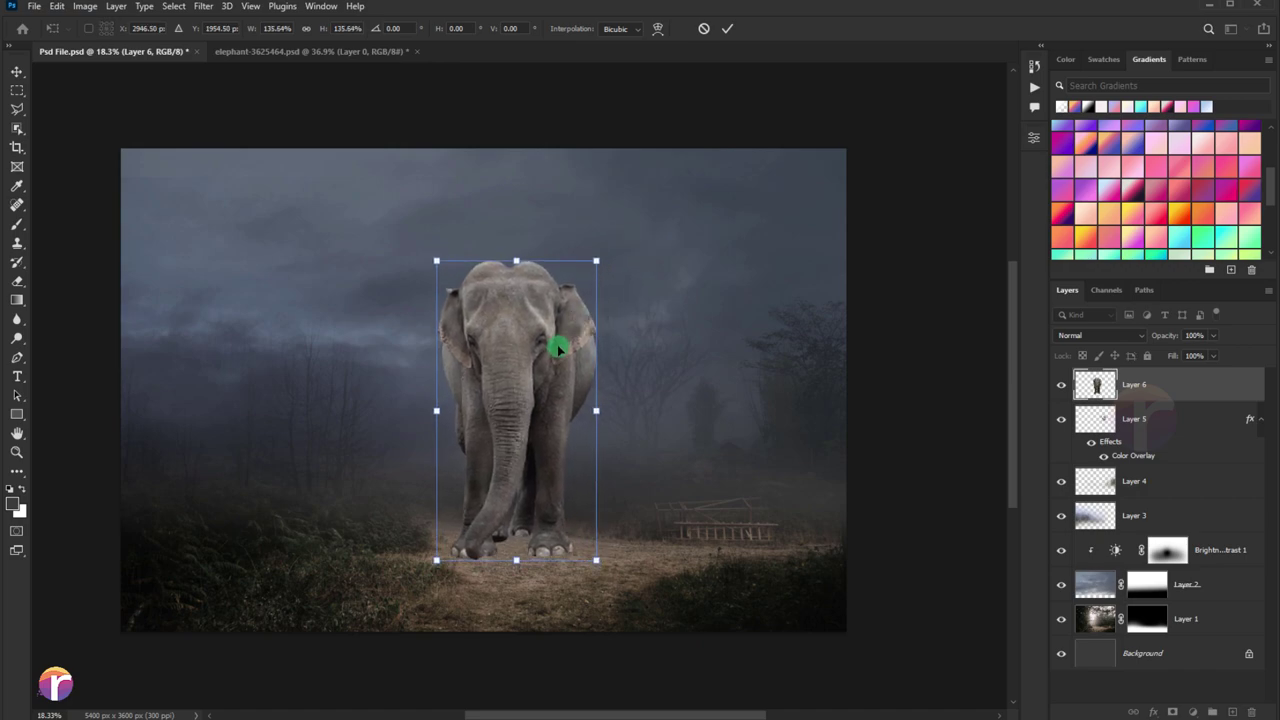
key(Return)
scroll(555, 365, up, 1)
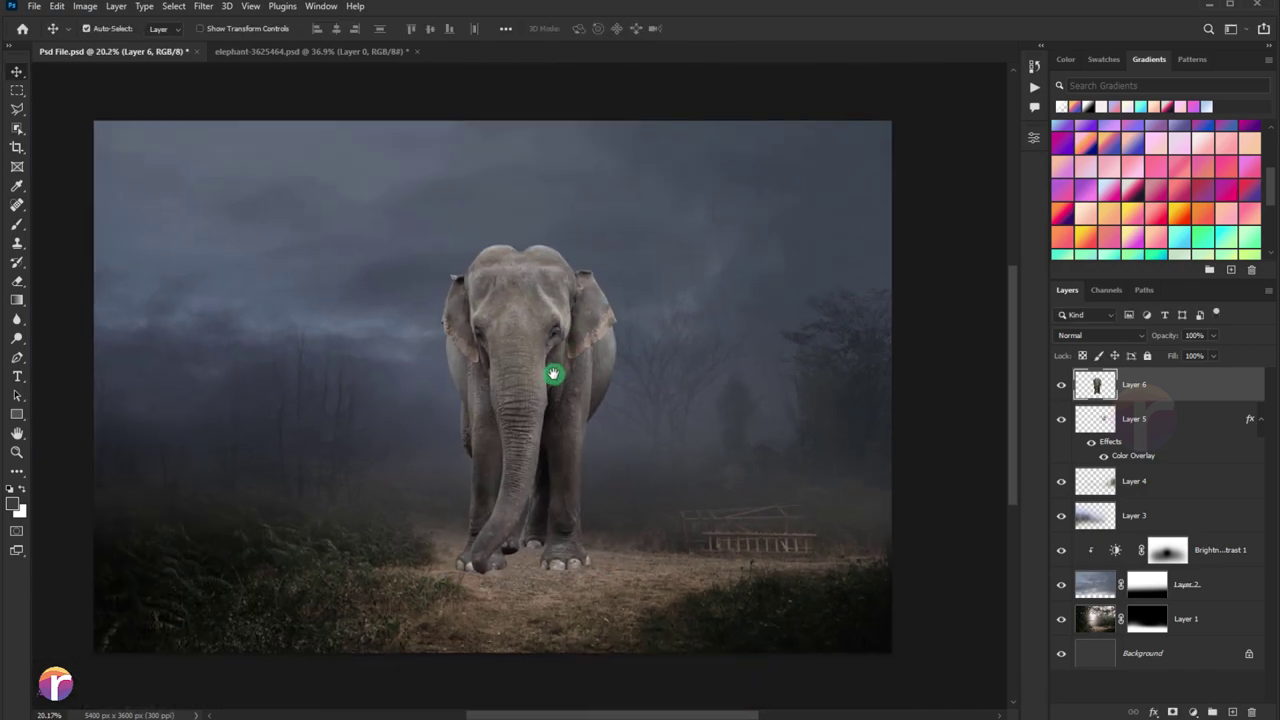
drag(558, 367, 554, 365)
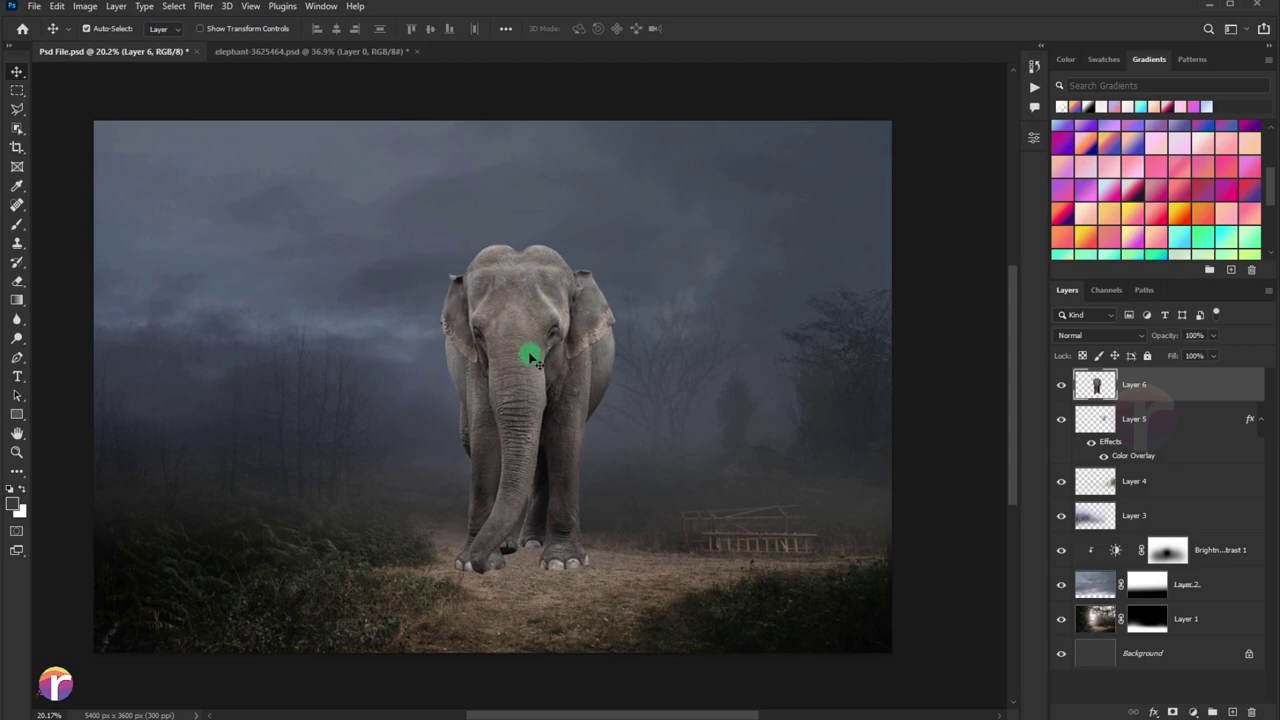
click(310, 55)
Save and close the elephant file, then drag the woman's Layer 0 copy toward Psd File.
click(415, 55)
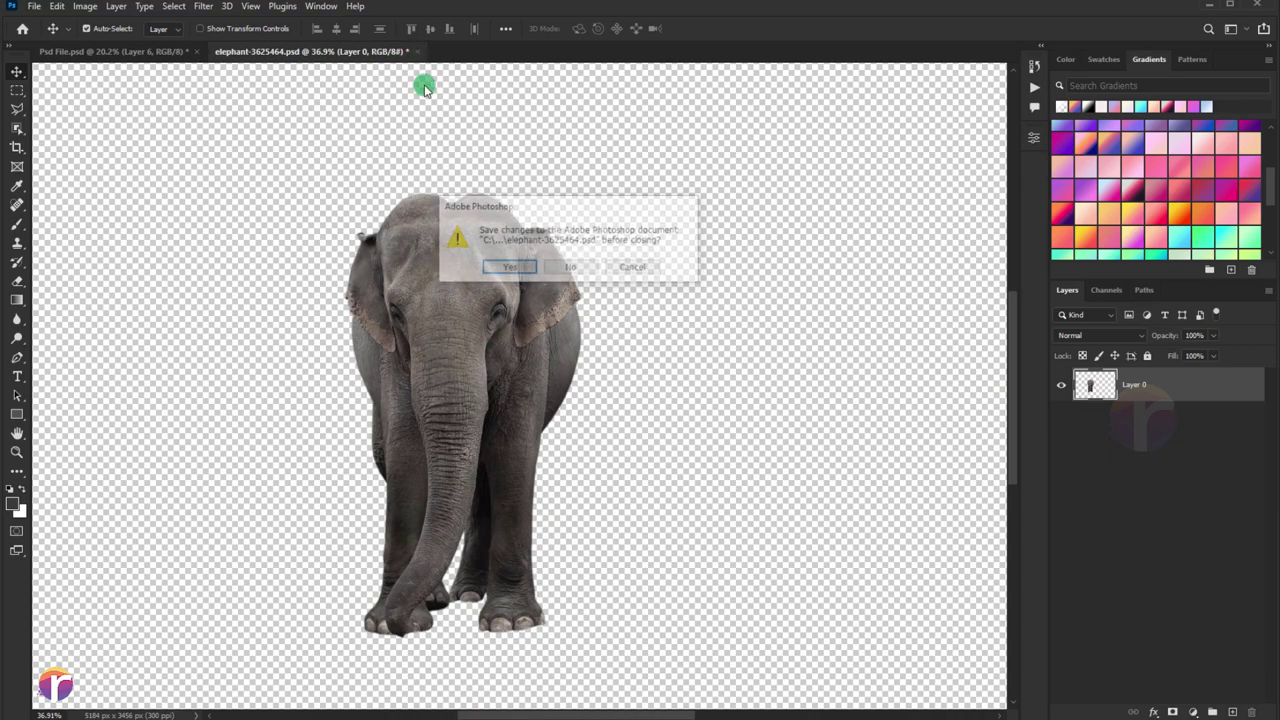
click(525, 269)
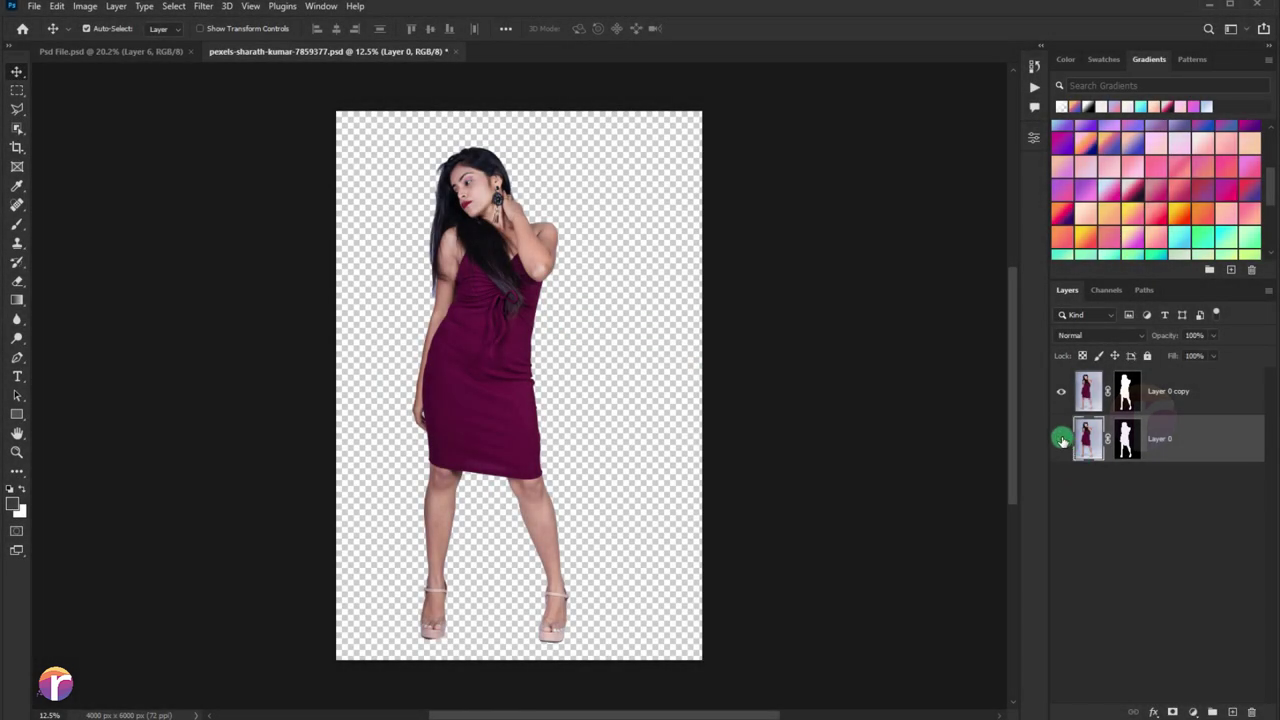
click(1062, 440)
shift+click(1120, 397)
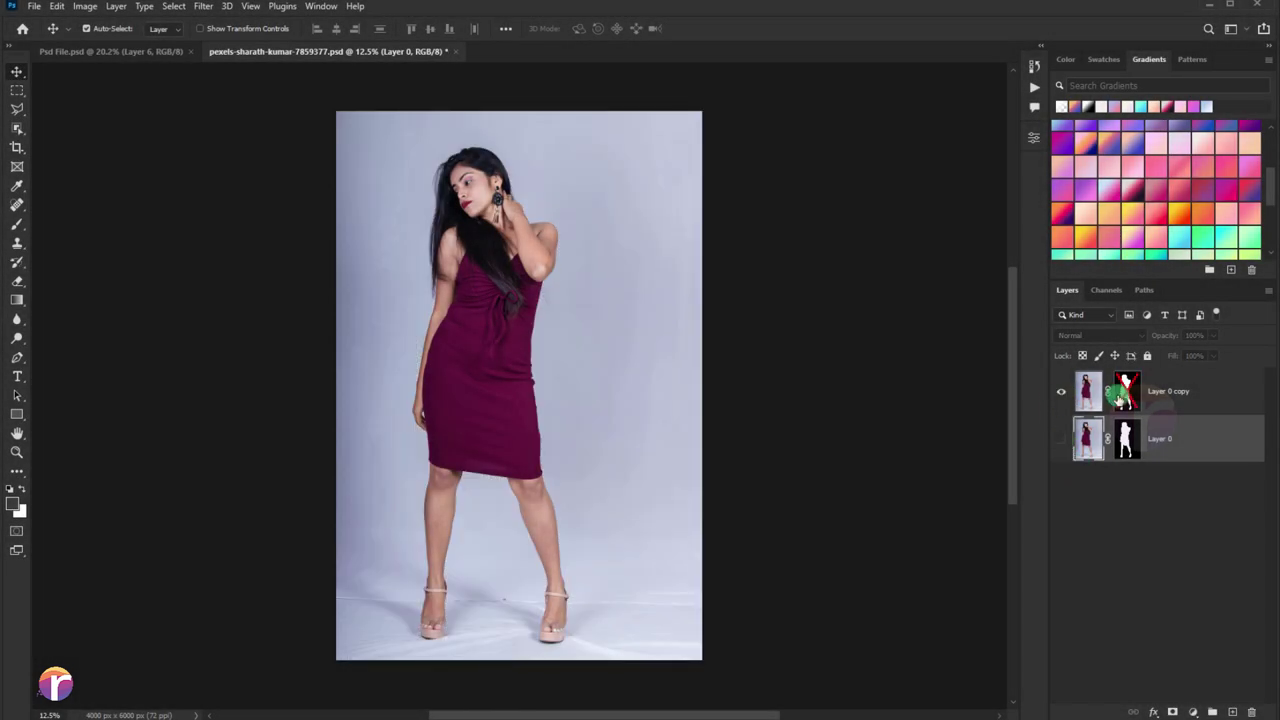
shift+click(1120, 397)
click(1168, 390)
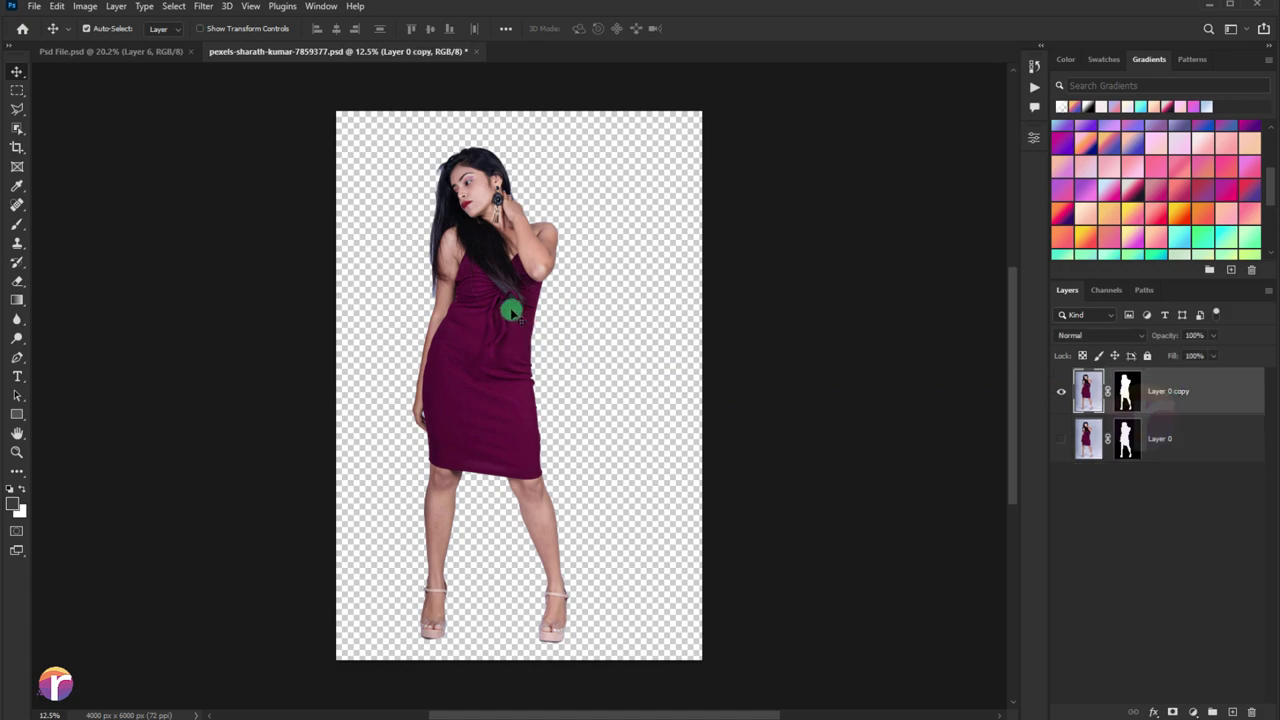
mouse_move(508, 249)
mouse_down()
mouse_move(123, 52)
mouse_move(516, 310)
mouse_up()
Scale the woman down to about 28.5% and set her on the dirt path.
key(ctrl+t)
scroll(548, 318, down, 2)
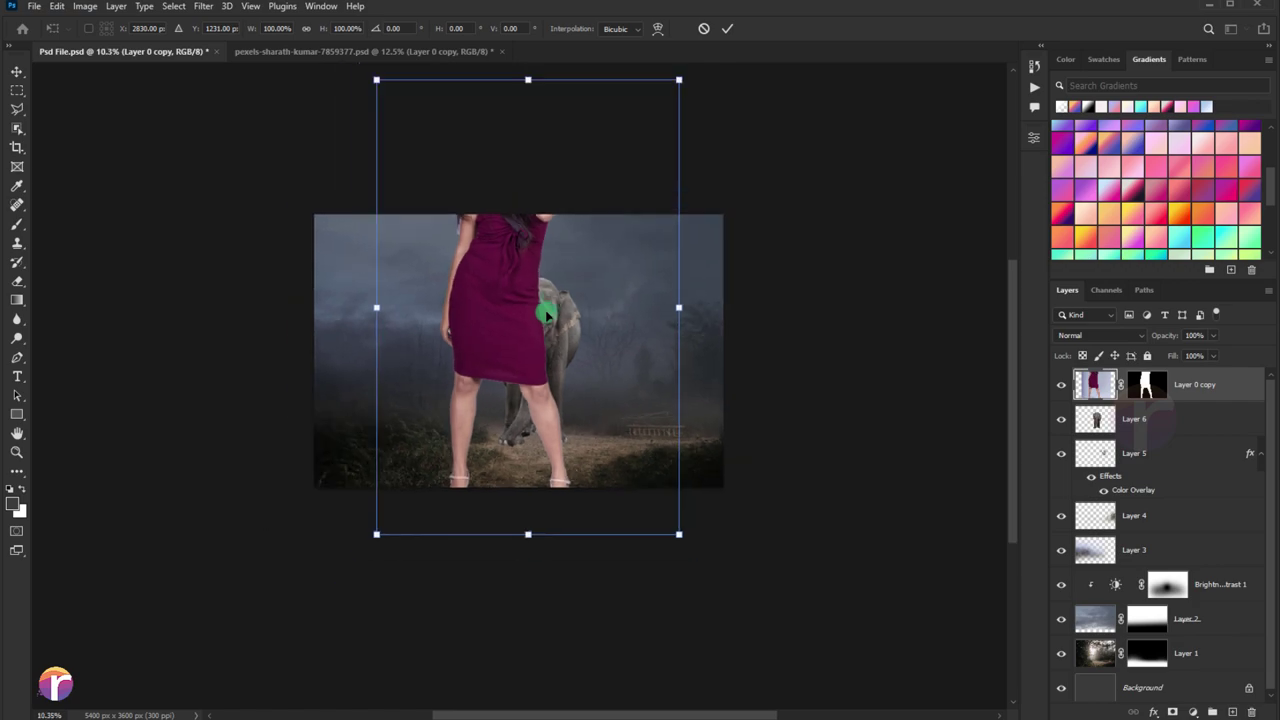
drag(677, 84, 586, 217)
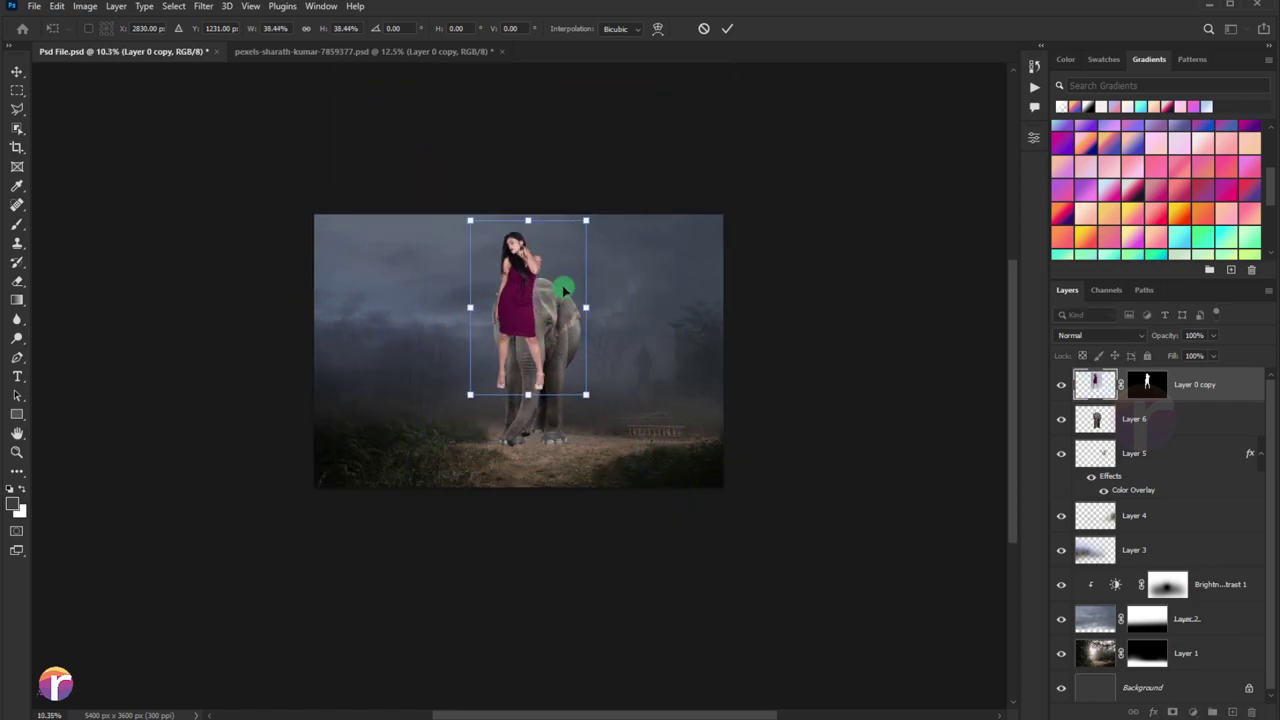
scroll(553, 285, up, 1)
drag(508, 294, 516, 395)
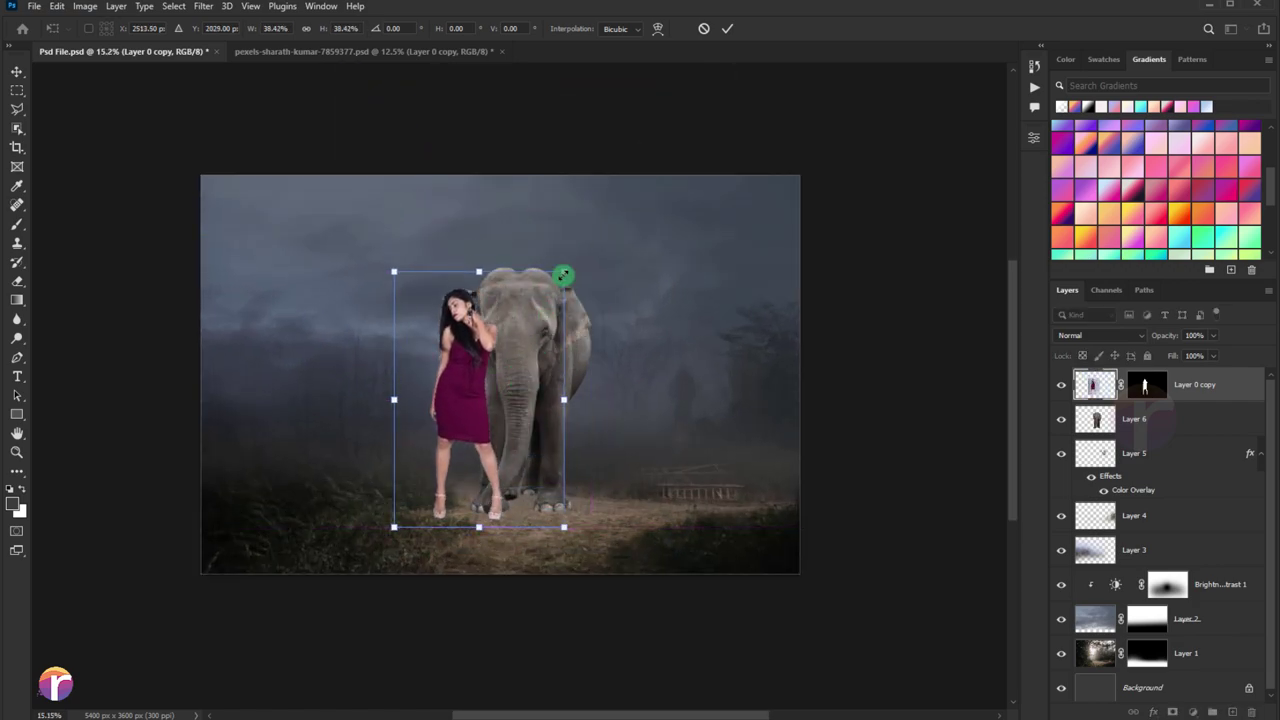
drag(563, 277, 538, 311)
scroll(524, 406, up, 1)
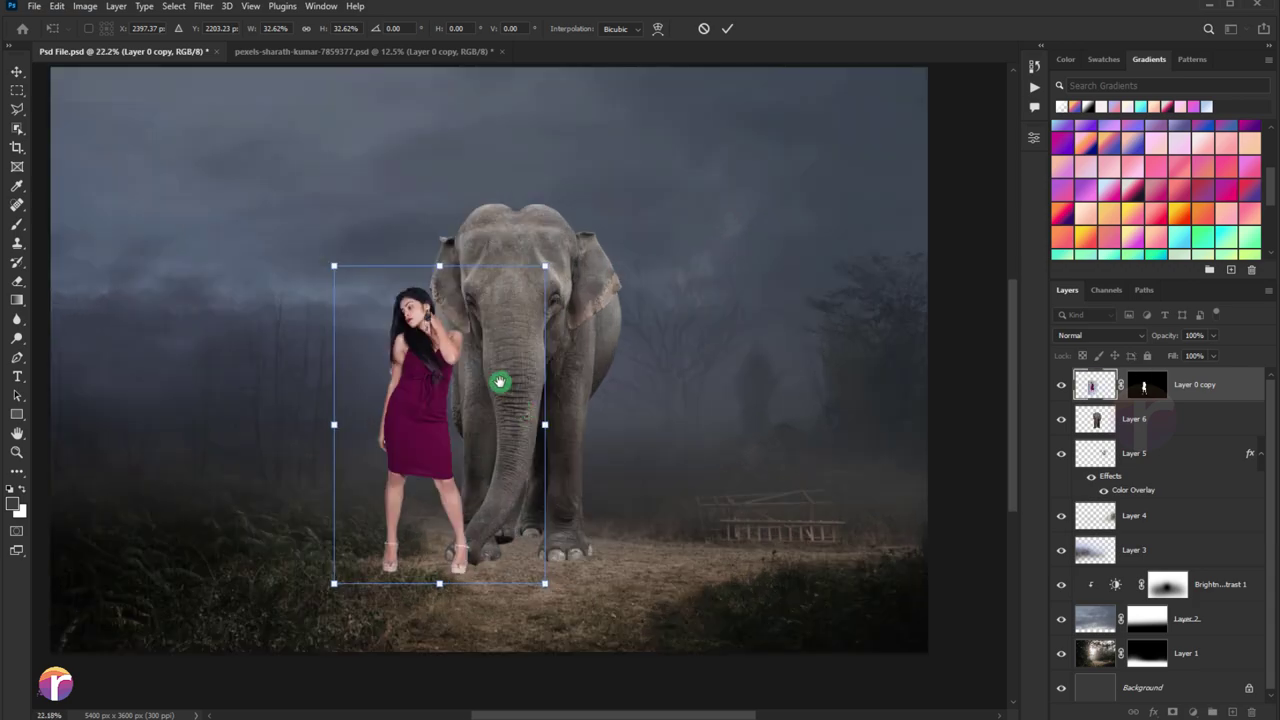
drag(499, 382, 490, 413)
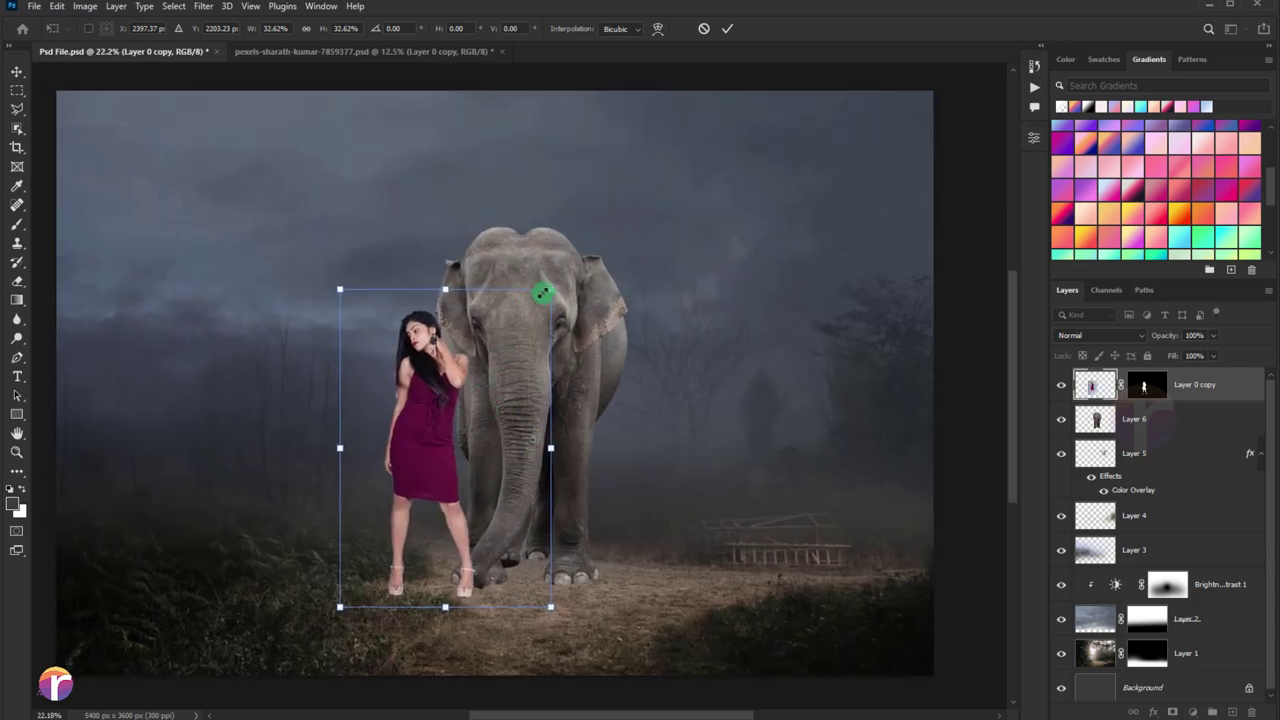
drag(541, 292, 509, 367)
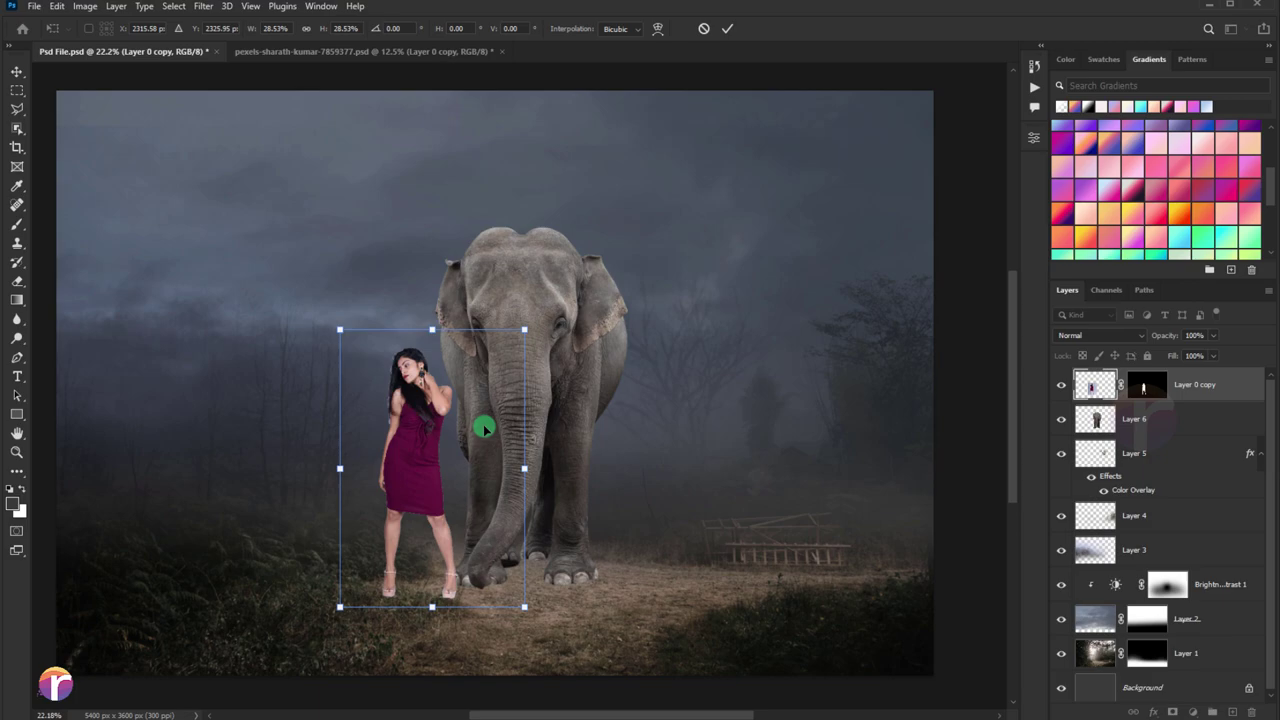
drag(483, 424, 497, 411)
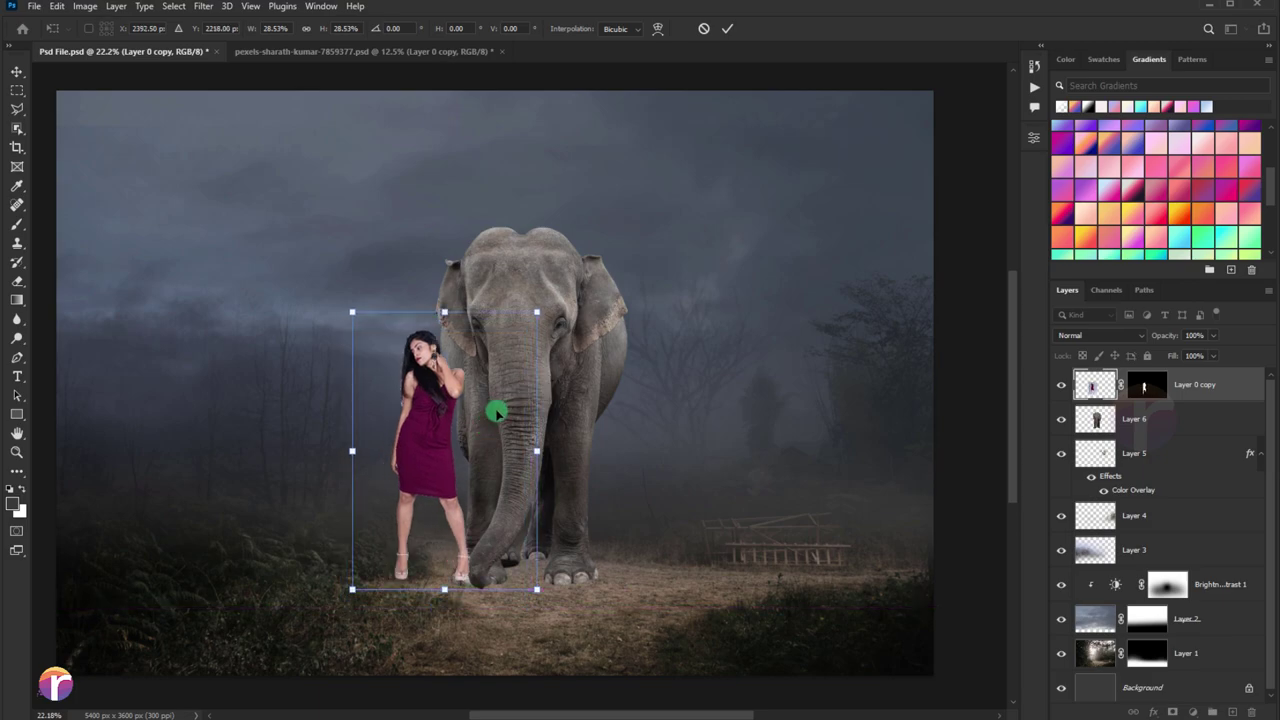
key(Return)
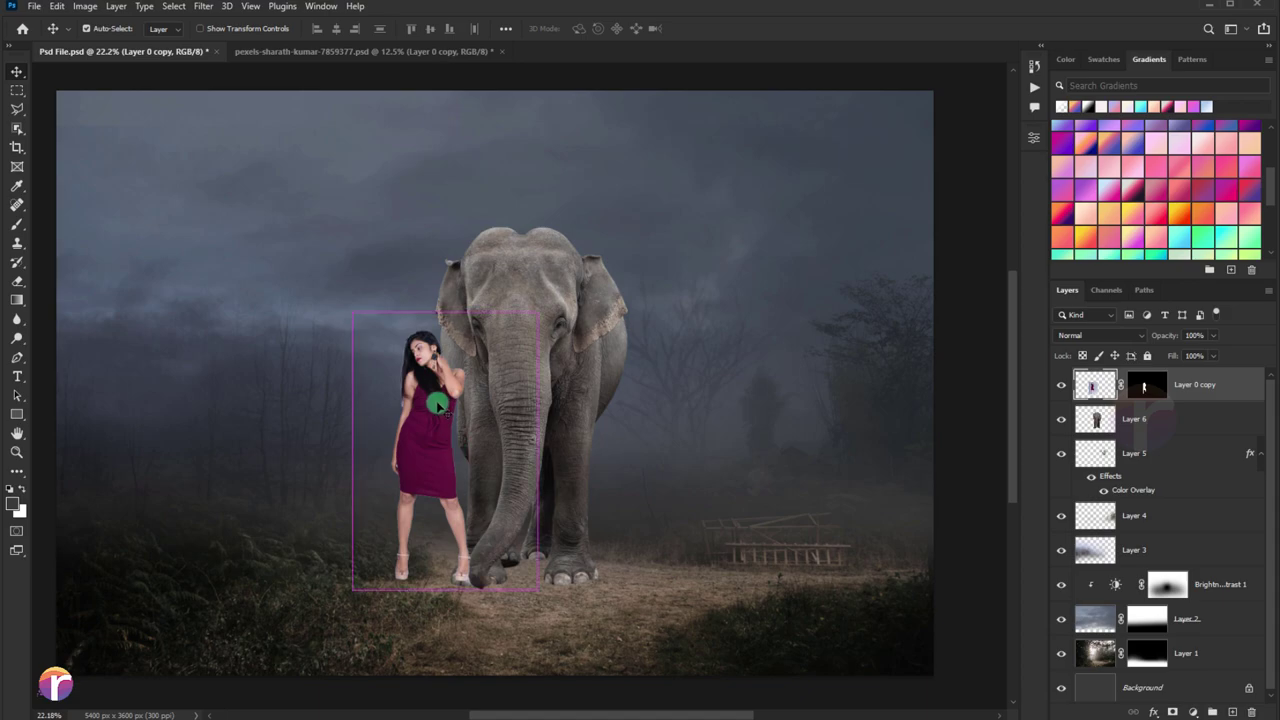
Shrink the woman slightly further to about 95% of her size.
key(ctrl+t)
drag(354, 316, 362, 329)
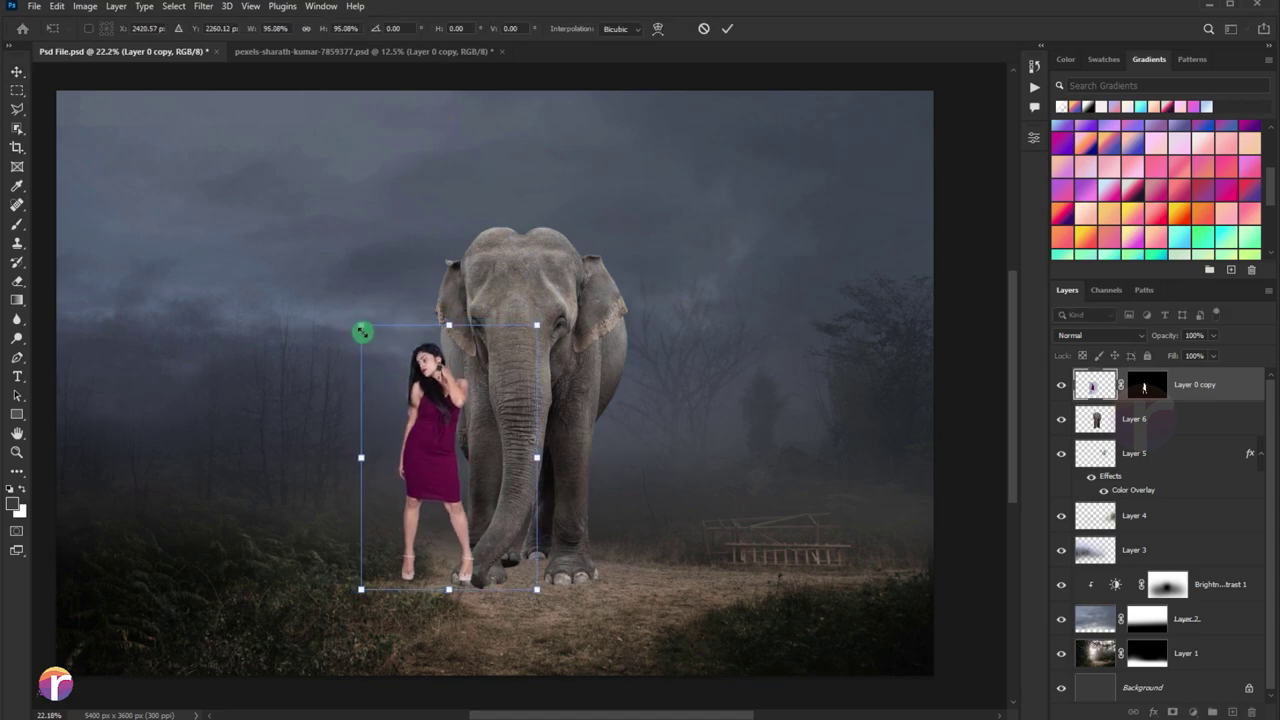
key(Return)
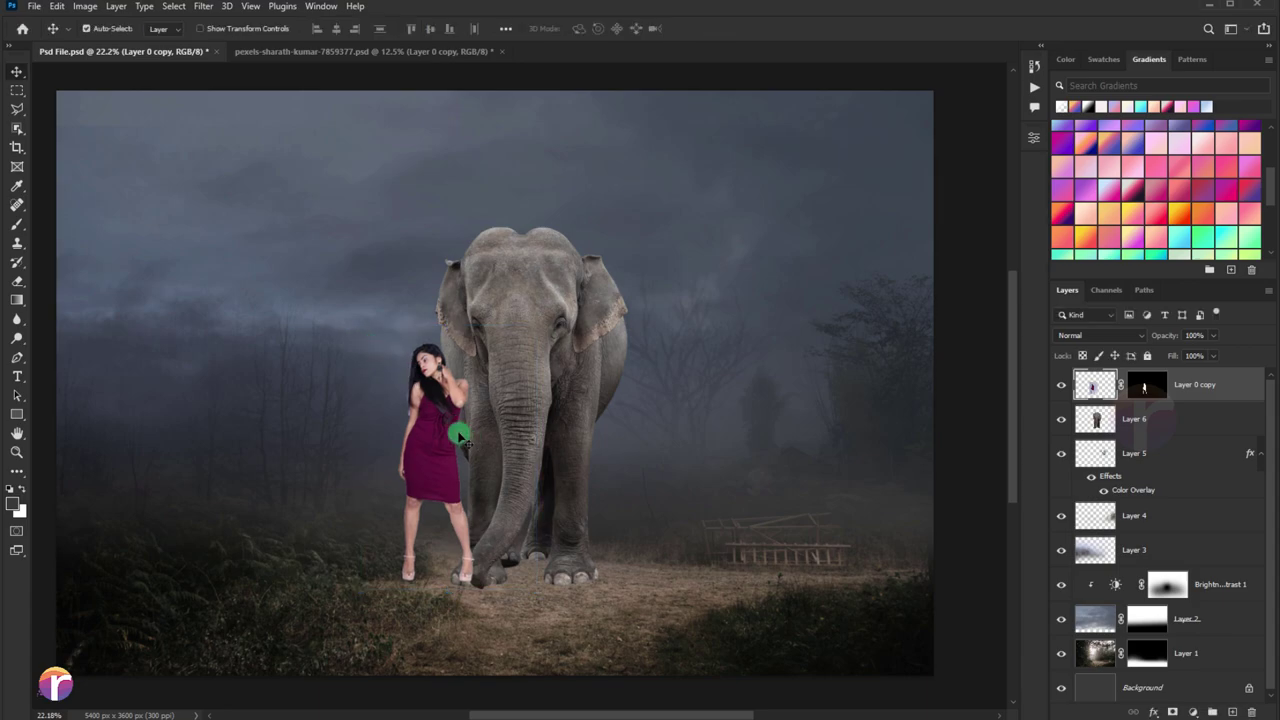
scroll(446, 440, up, 2)
scroll(442, 466, up, 2)
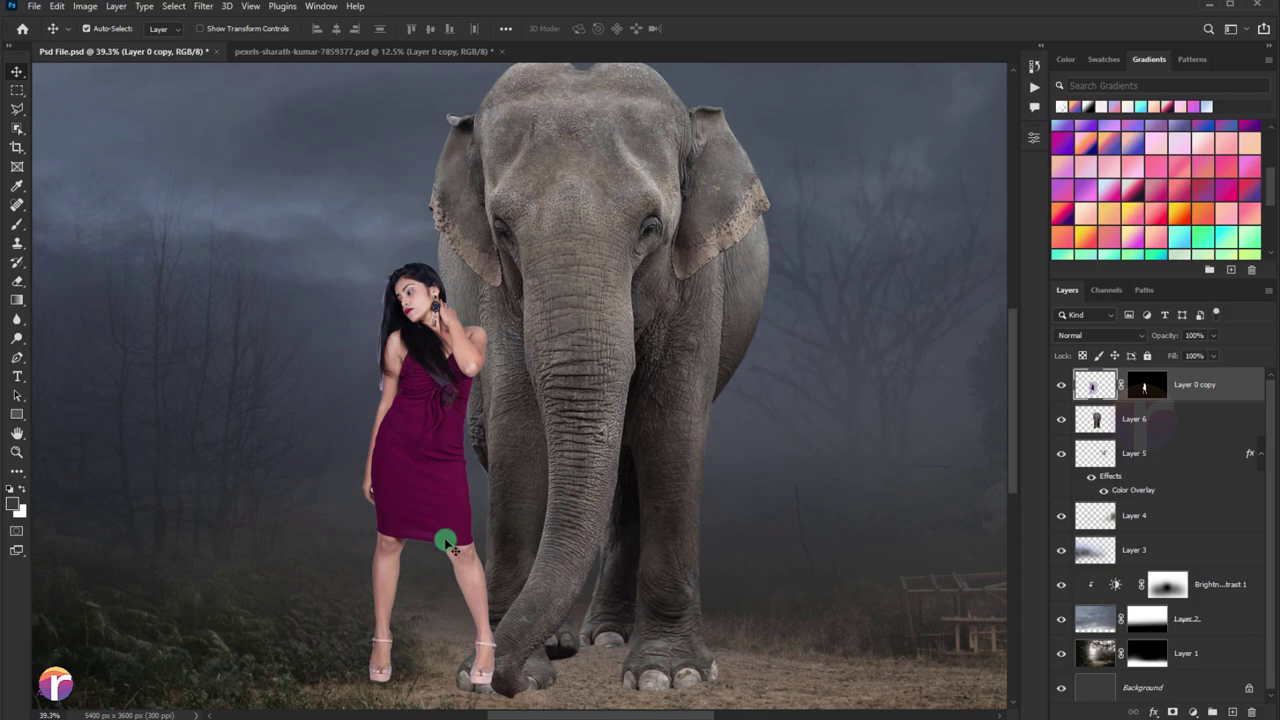
scroll(446, 543, up, 1)
scroll(420, 440, up, 2)
scroll(423, 471, up, 1)
scroll(426, 481, up, 1)
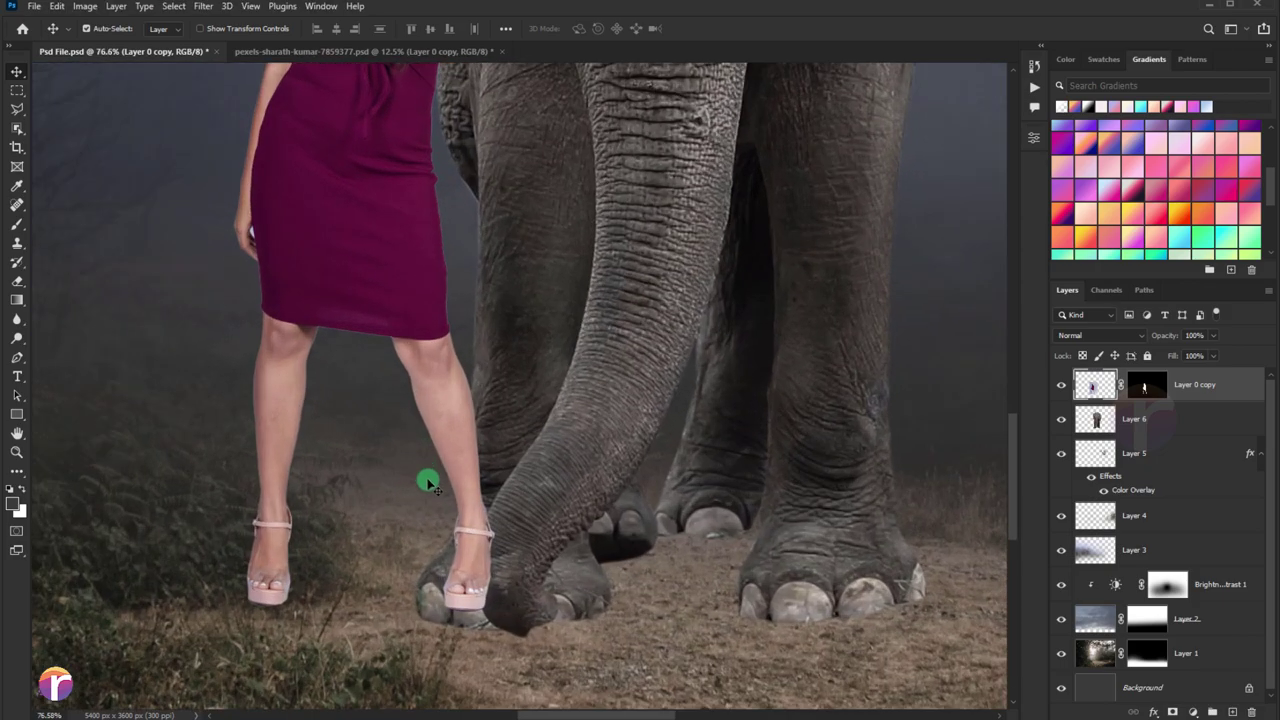
scroll(430, 484, up, 1)
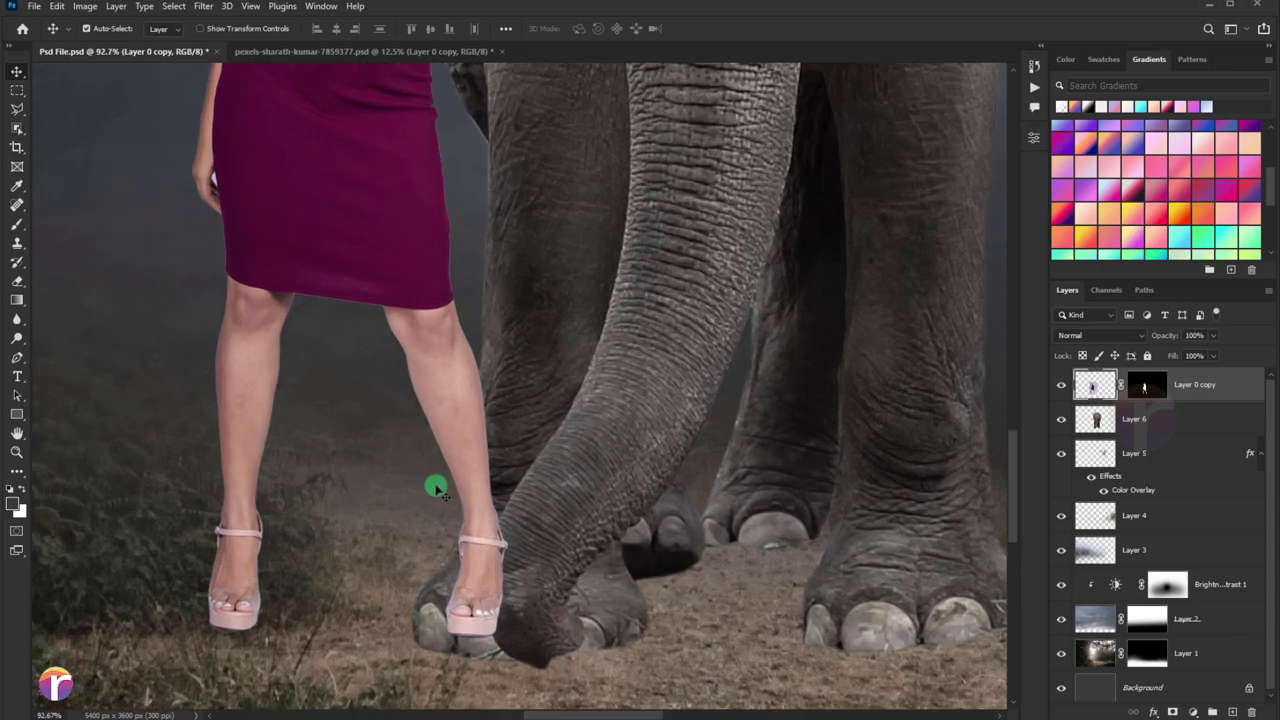
Load the elephant's outline as a selection with the woman's mask targeted.
click(1148, 393)
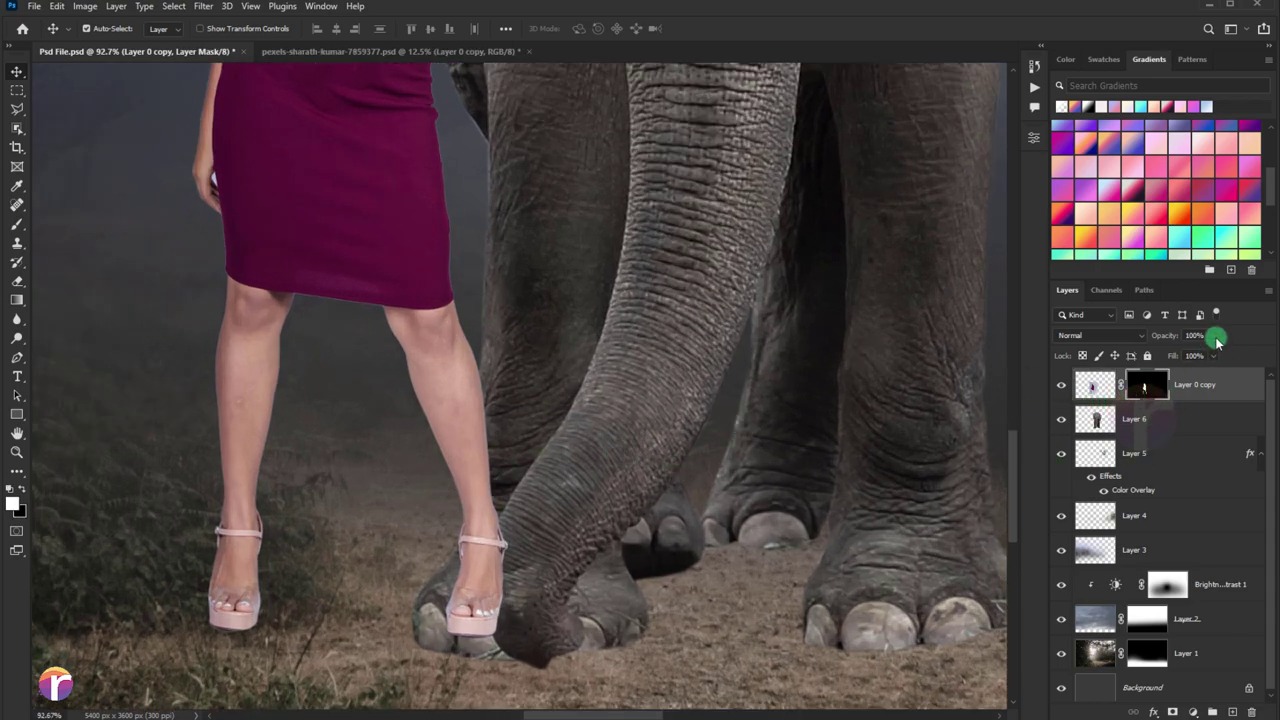
click(1105, 388)
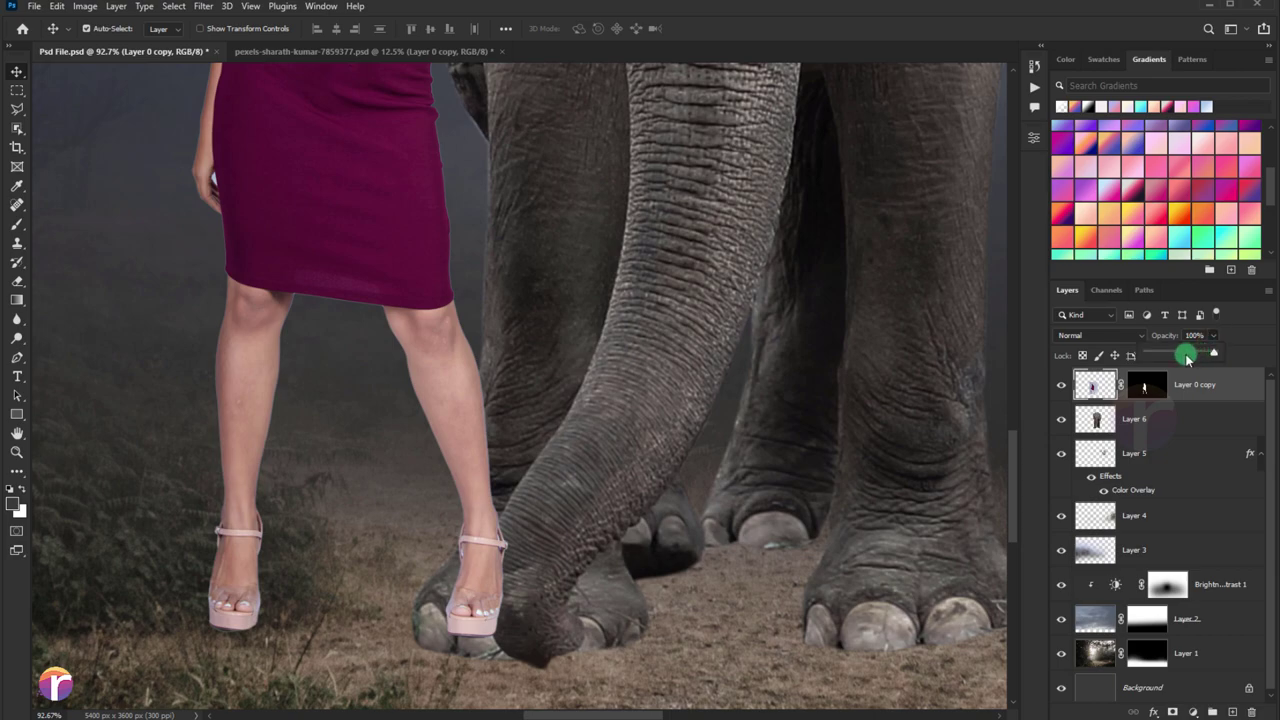
drag(1180, 355, 1144, 386)
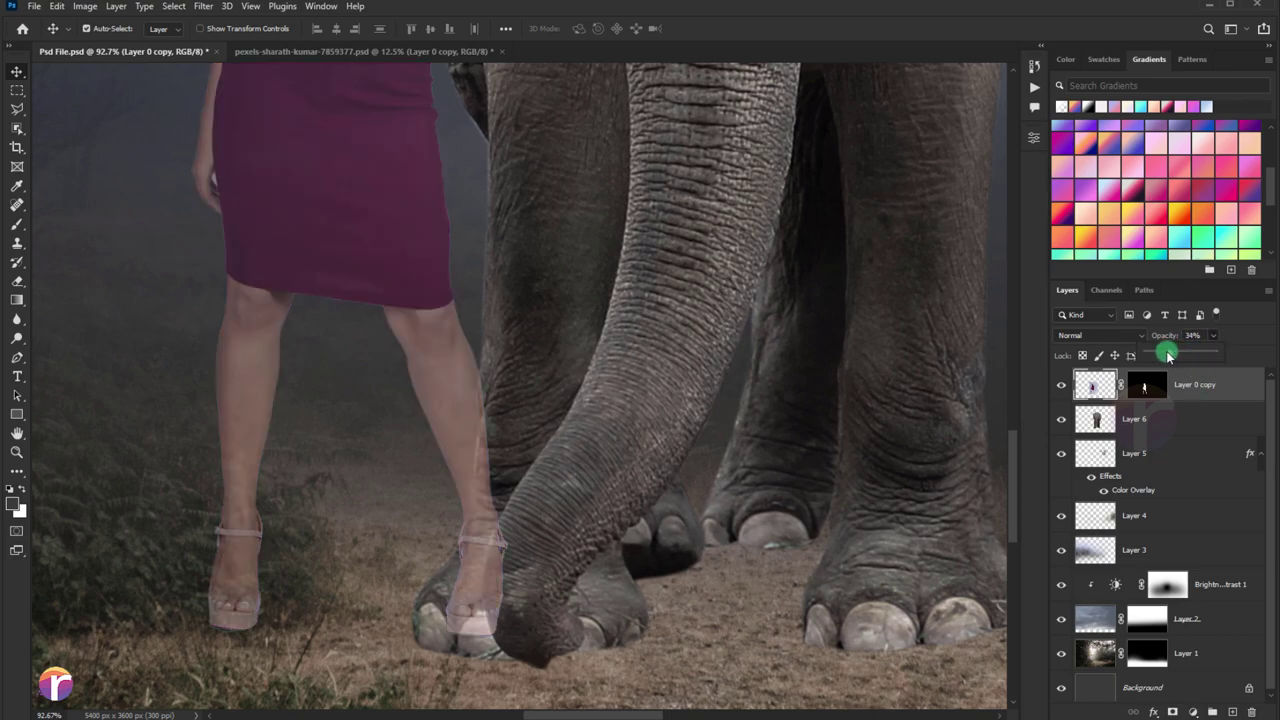
click(1144, 386)
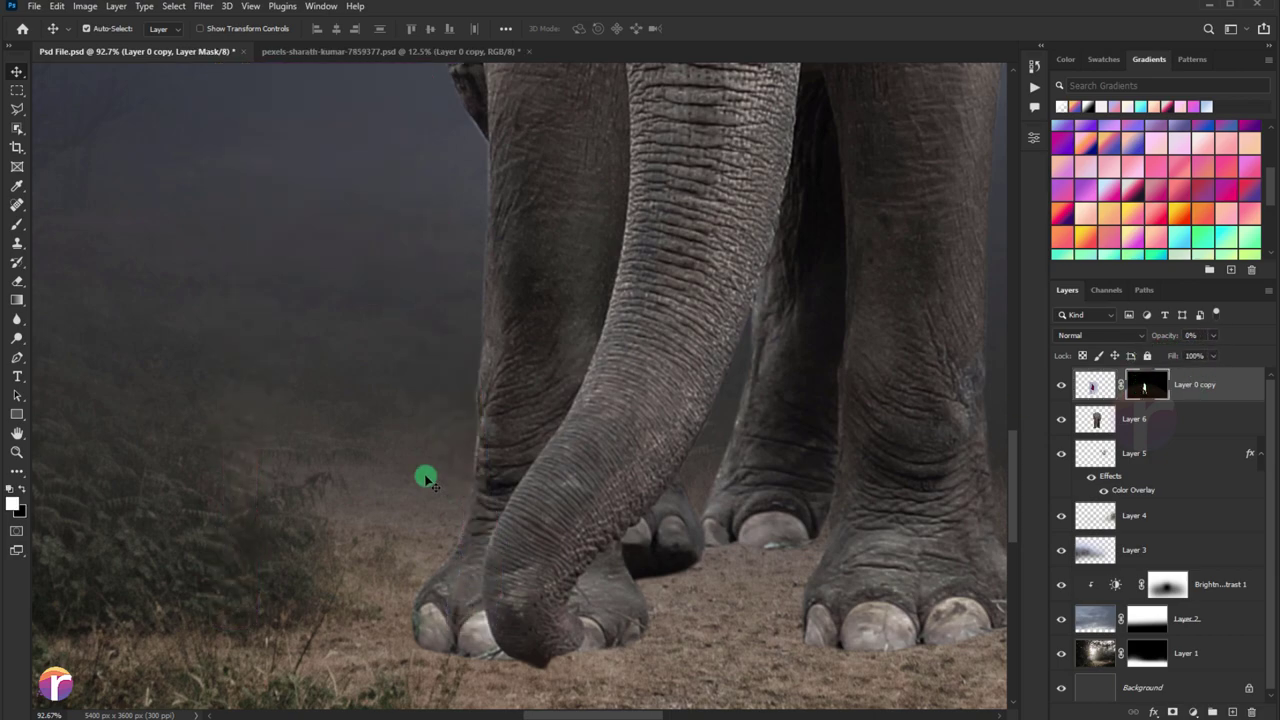
click(14, 112)
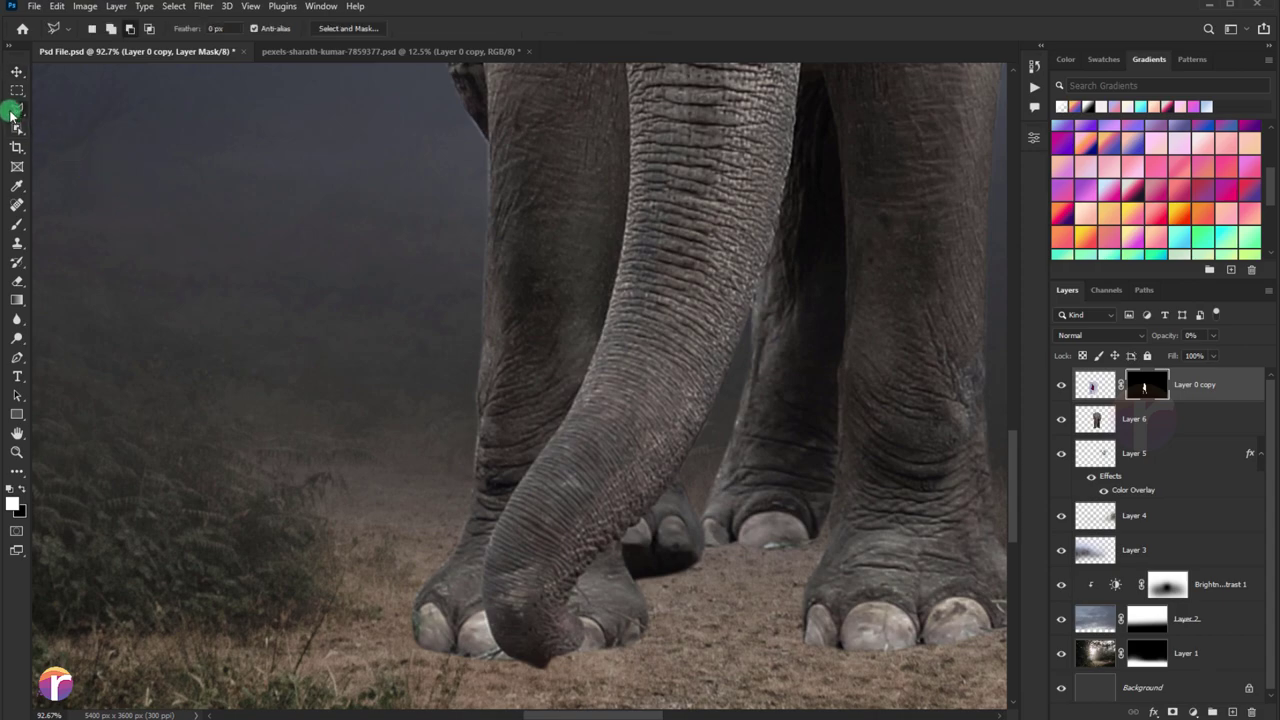
ctrl+click(1097, 420)
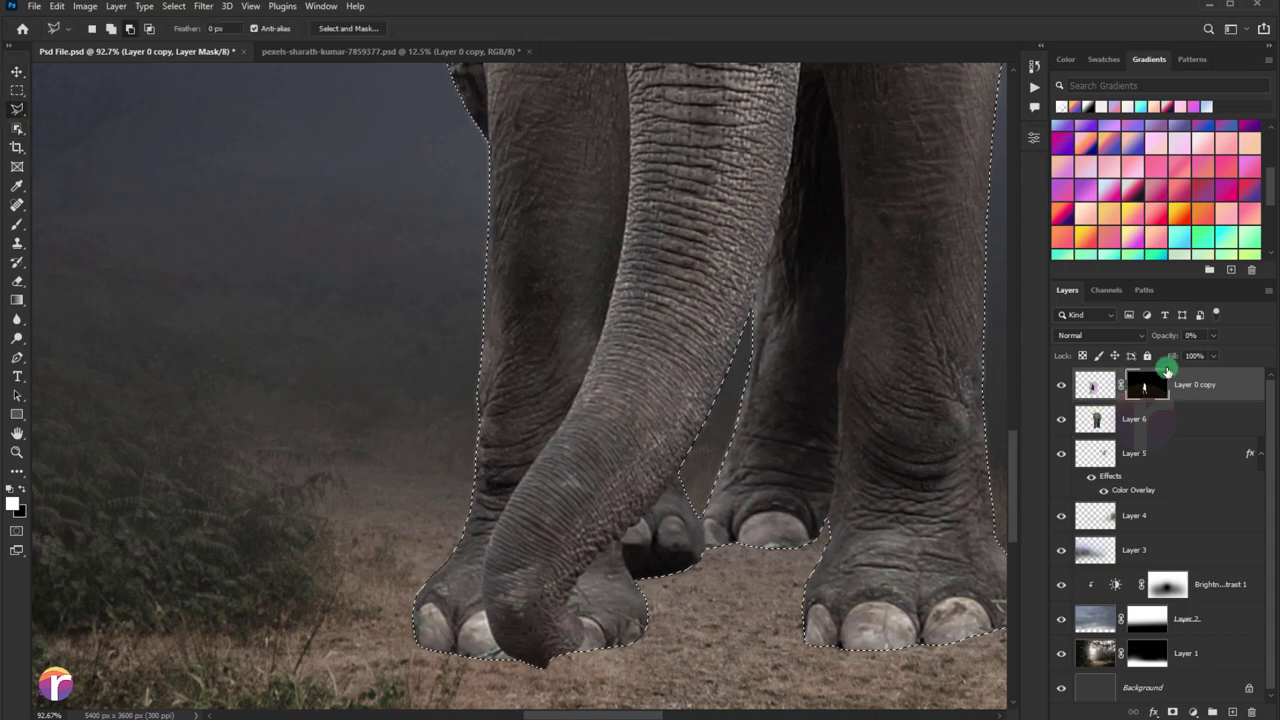
drag(1210, 355, 1266, 353)
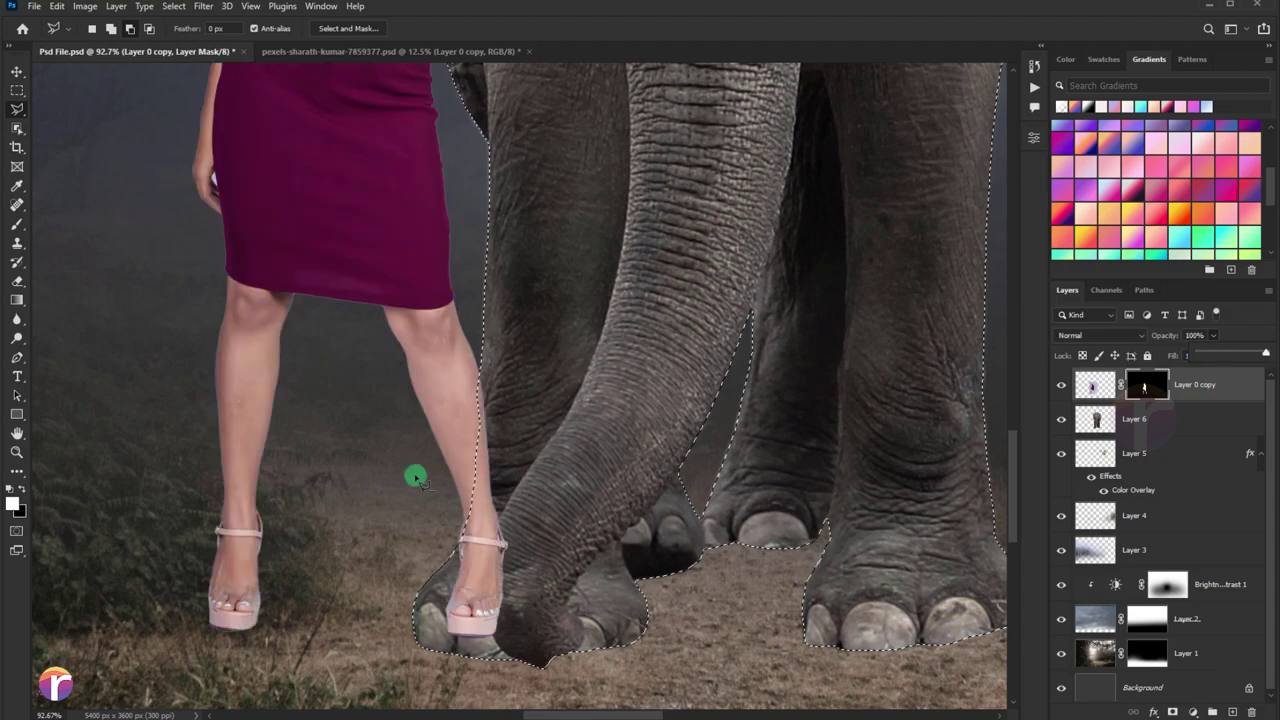
Paint black at 89% opacity on the mask to hide the woman's heel behind the trunk.
click(11, 226)
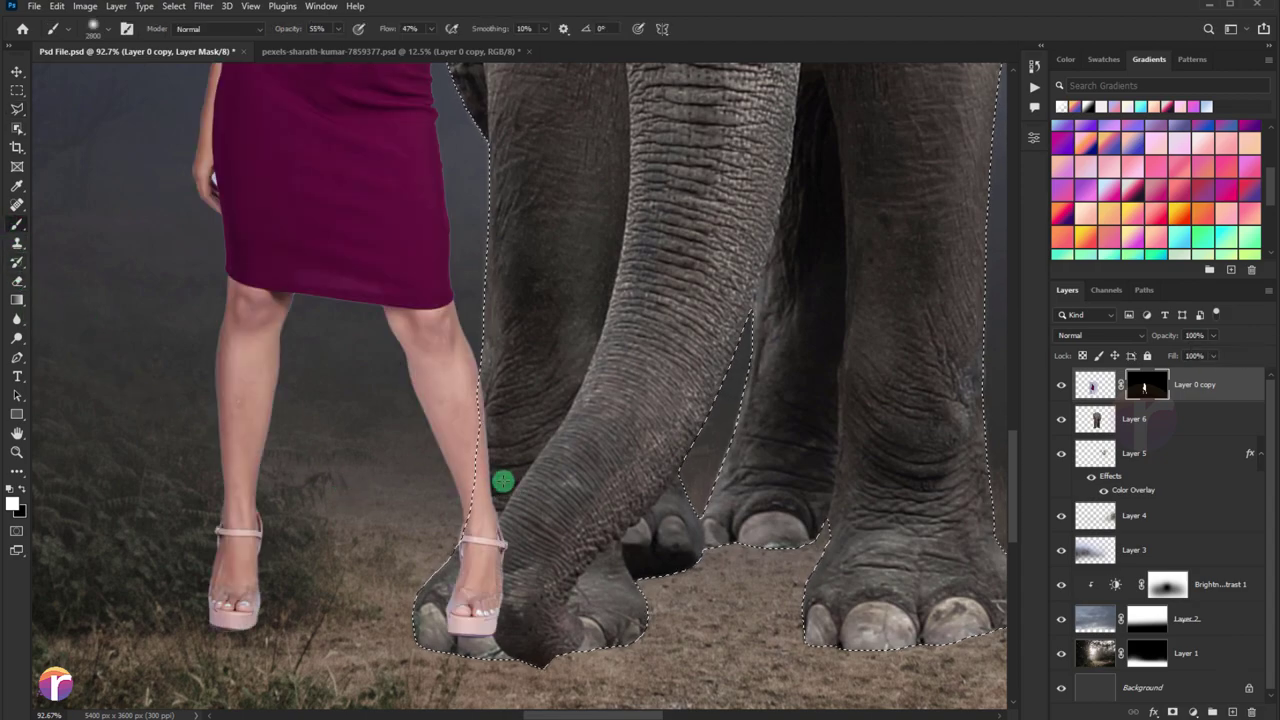
key(bracketleft)
key(bracketleft)
key(bracketleft)
key(bracketleft)
key(bracketleft)
key(bracketleft)
key(bracketleft)
key(bracketleft)
key(bracketleft)
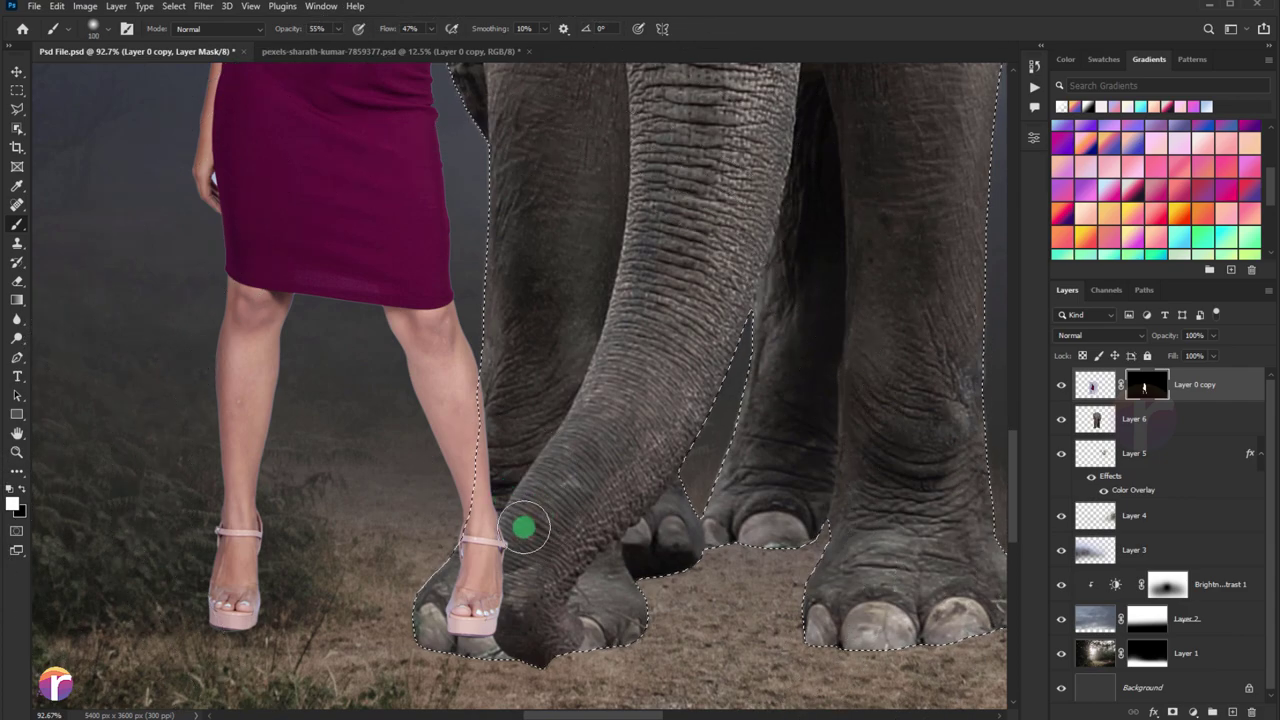
drag(524, 527, 492, 560)
key(ctrl+z)
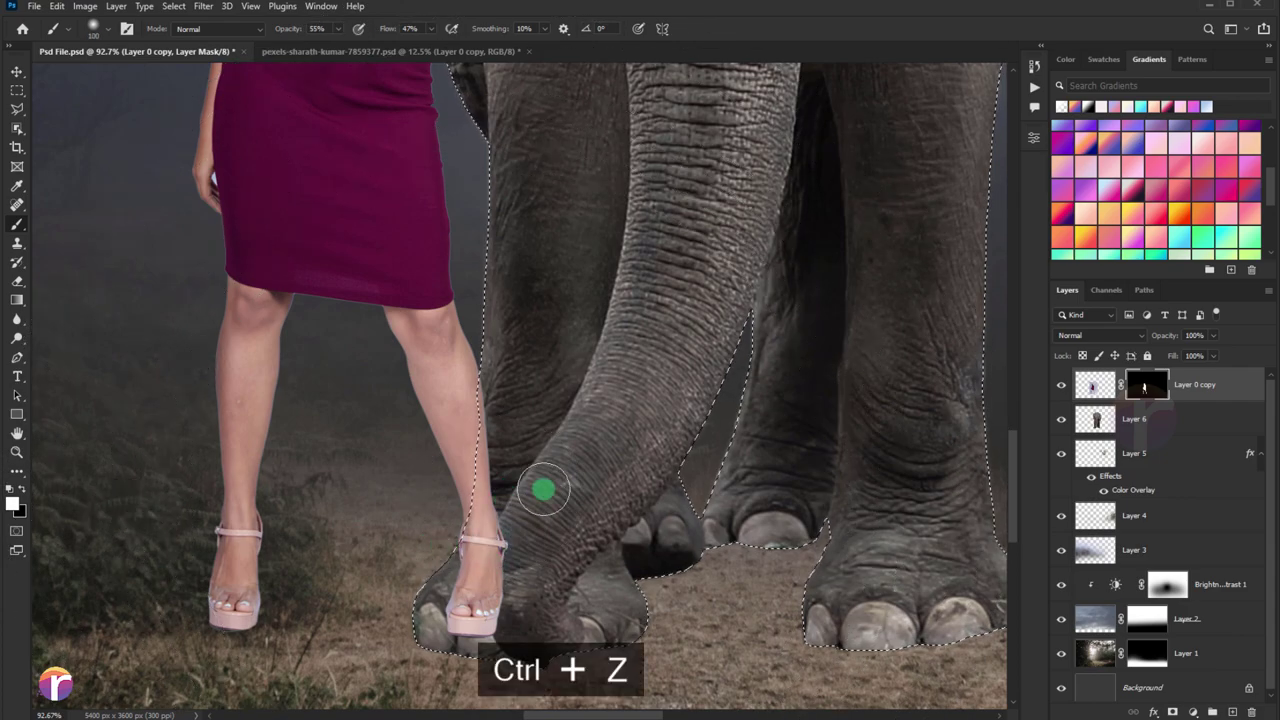
click(20, 489)
mouse_move(508, 571)
mouse_down()
mouse_move(472, 617)
mouse_move(497, 611)
mouse_up()
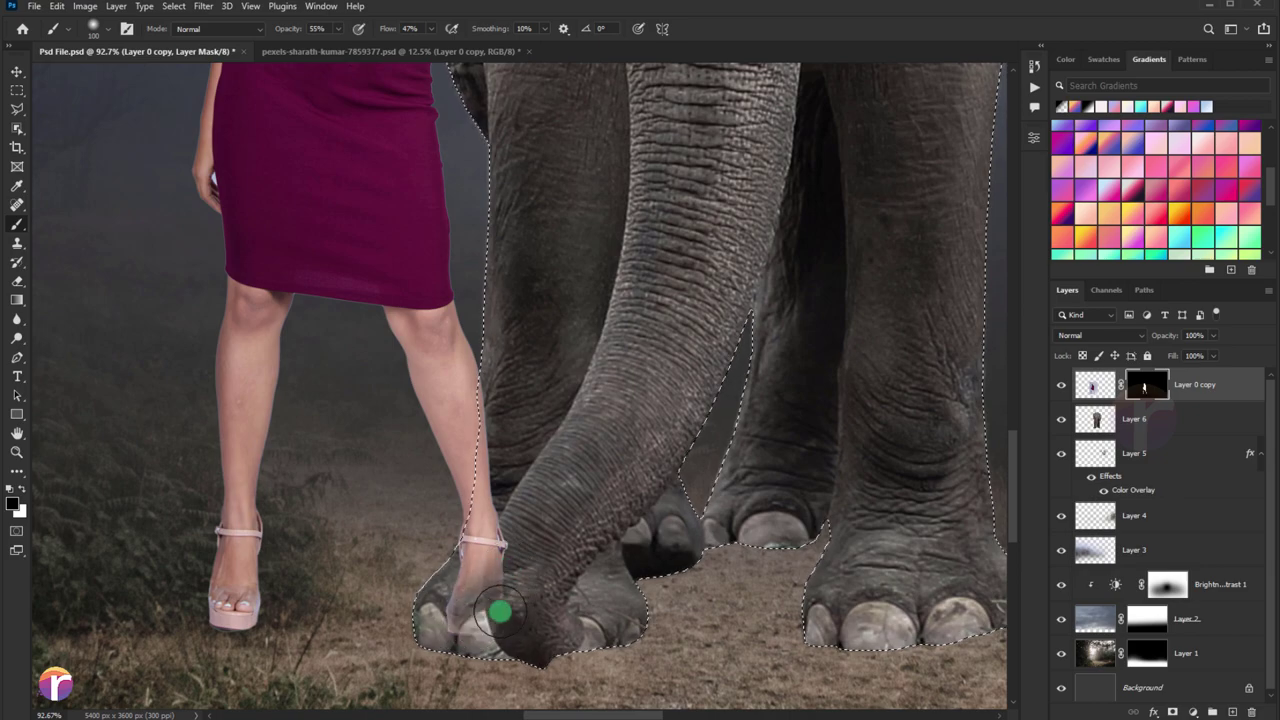
drag(336, 32, 360, 46)
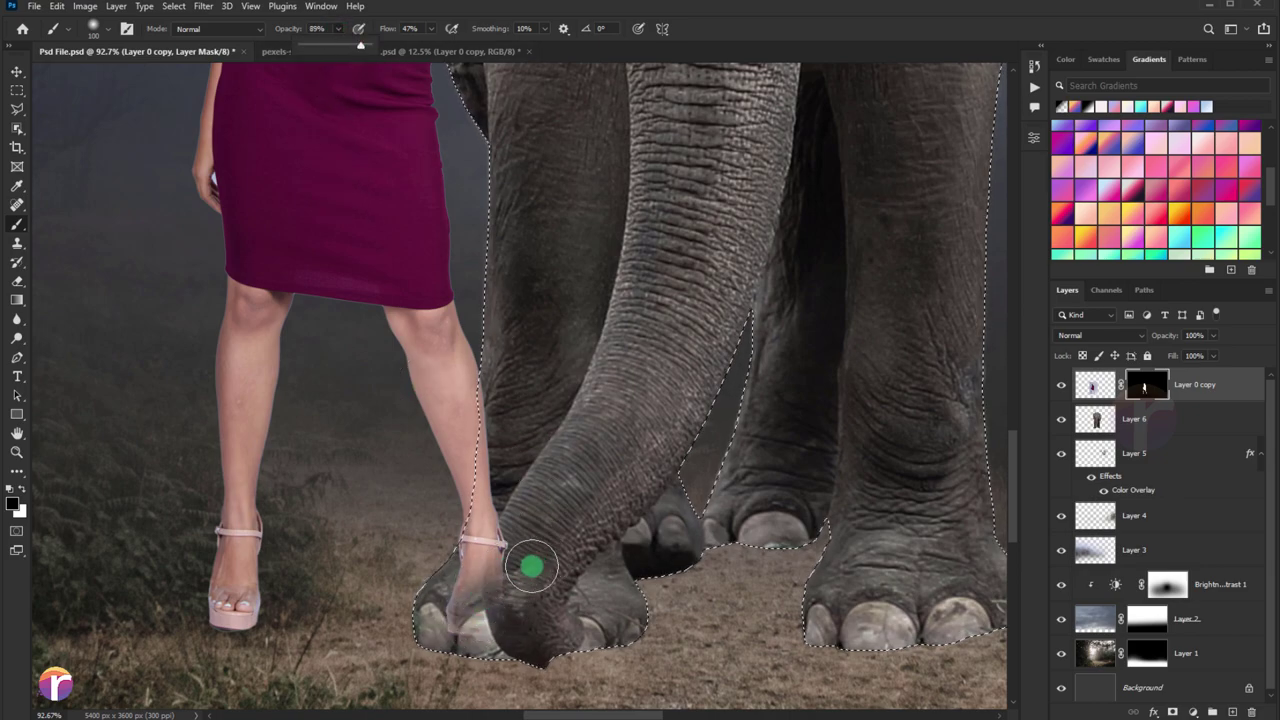
mouse_move(529, 563)
mouse_down()
mouse_move(444, 628)
mouse_move(509, 514)
mouse_move(482, 414)
mouse_move(480, 549)
mouse_move(497, 397)
mouse_move(463, 586)
mouse_move(513, 537)
mouse_up()
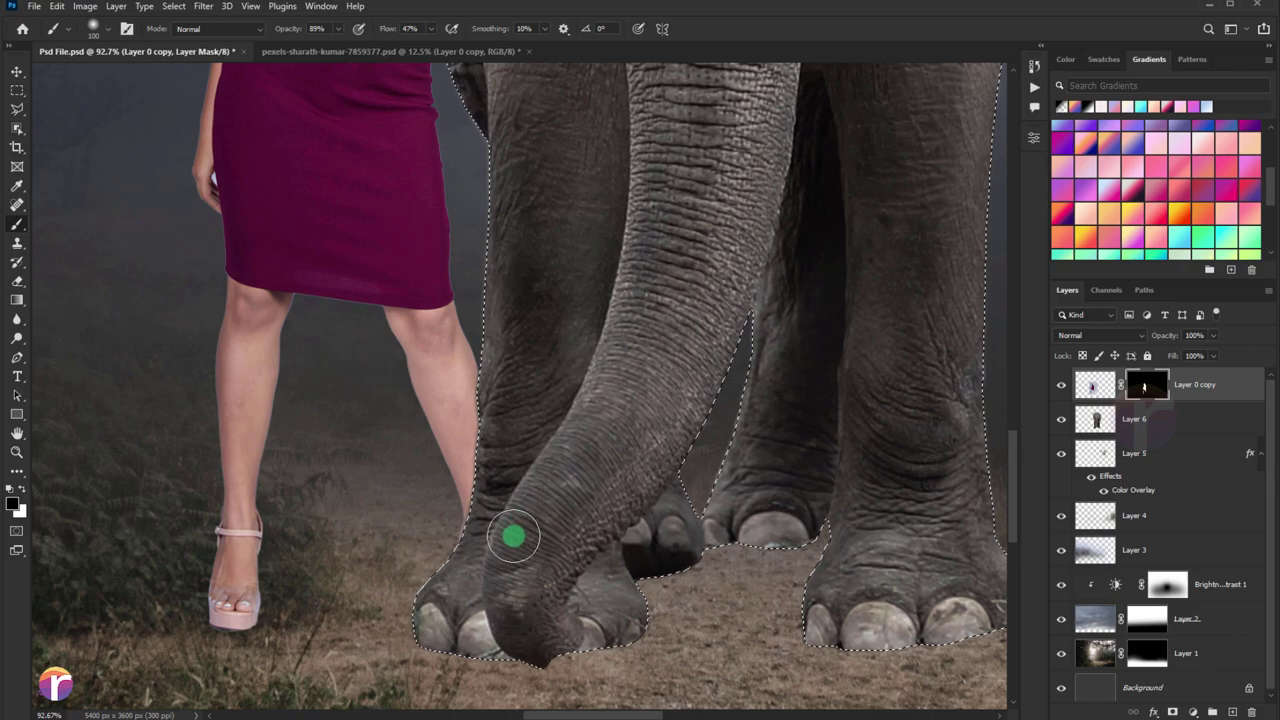
Deselect, frame both figures, and bring up the Layer 0 copy mask's context menu.
key(ctrl+d)
scroll(460, 530, down, 5)
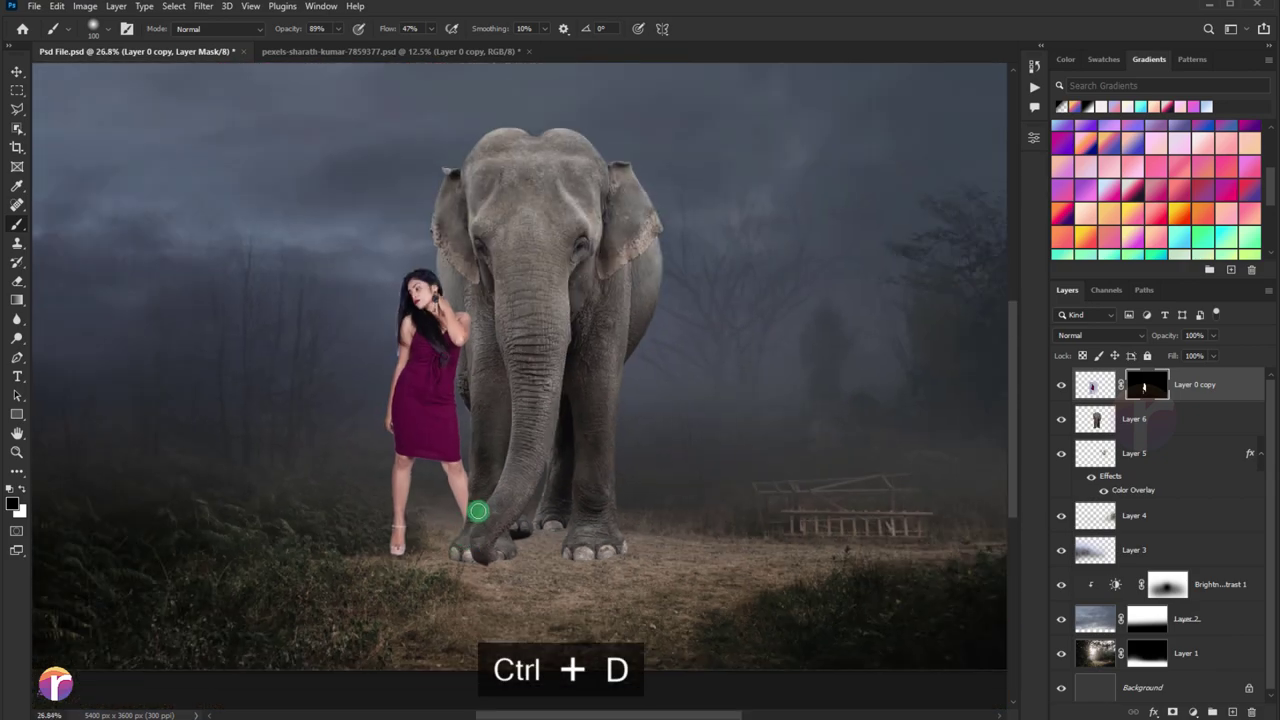
scroll(478, 511, down, 1)
scroll(410, 414, up, 1)
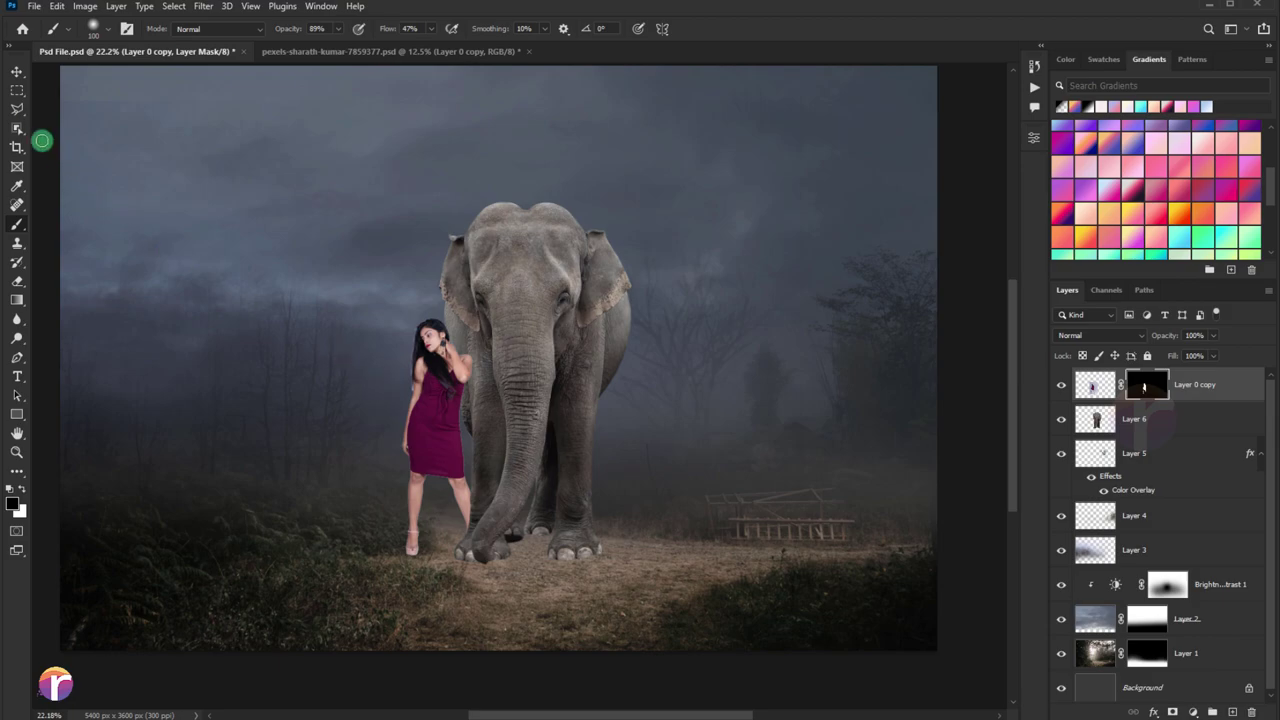
click(16, 72)
scroll(523, 397, down, 1)
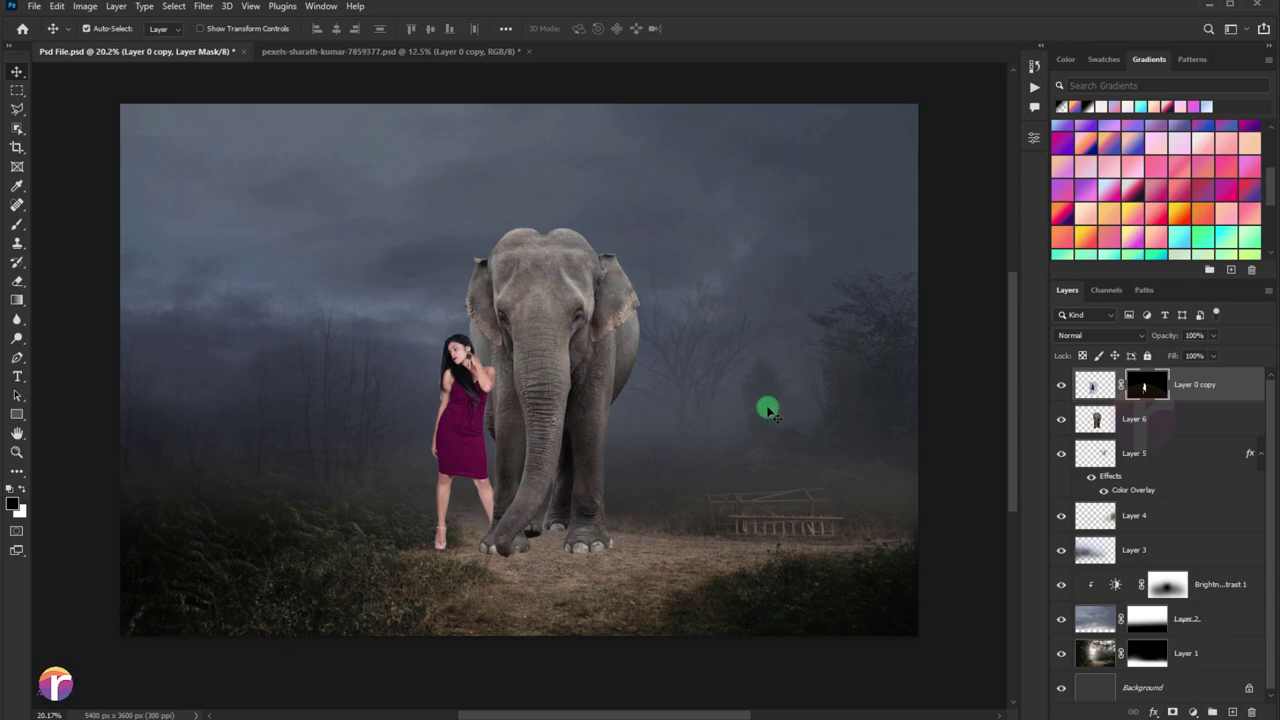
scroll(428, 393, up, 3)
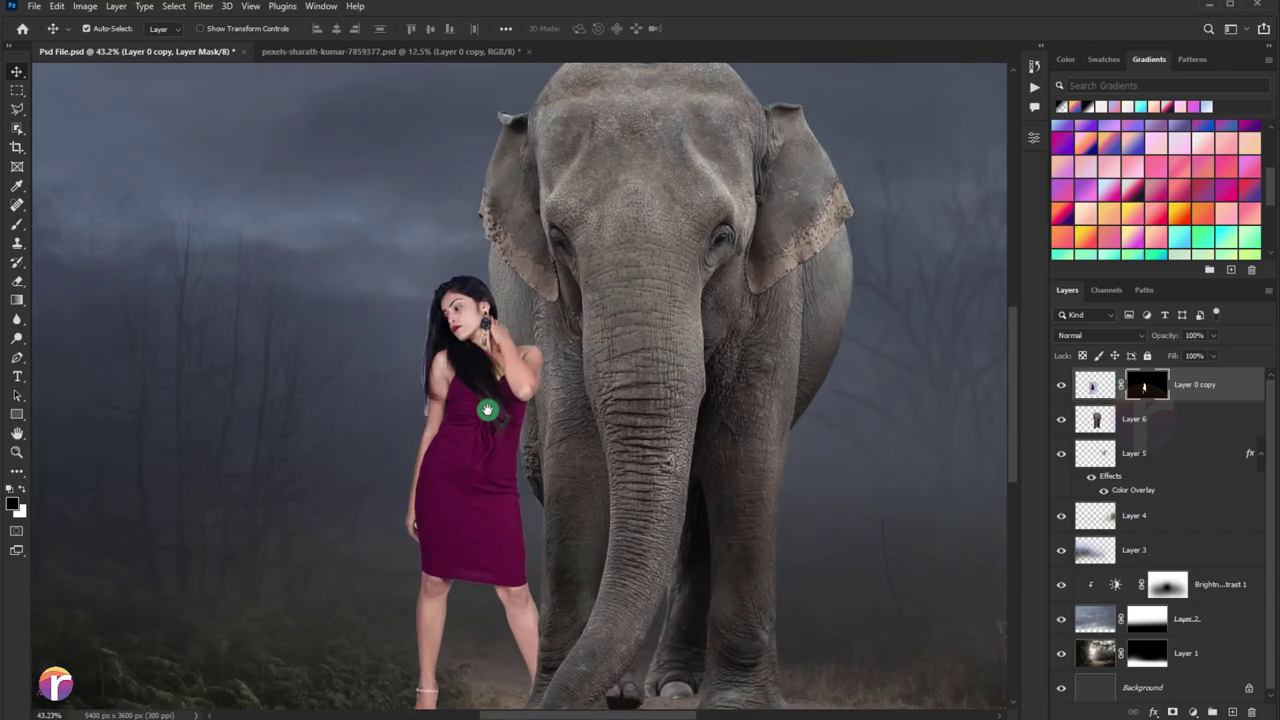
drag(487, 410, 487, 321)
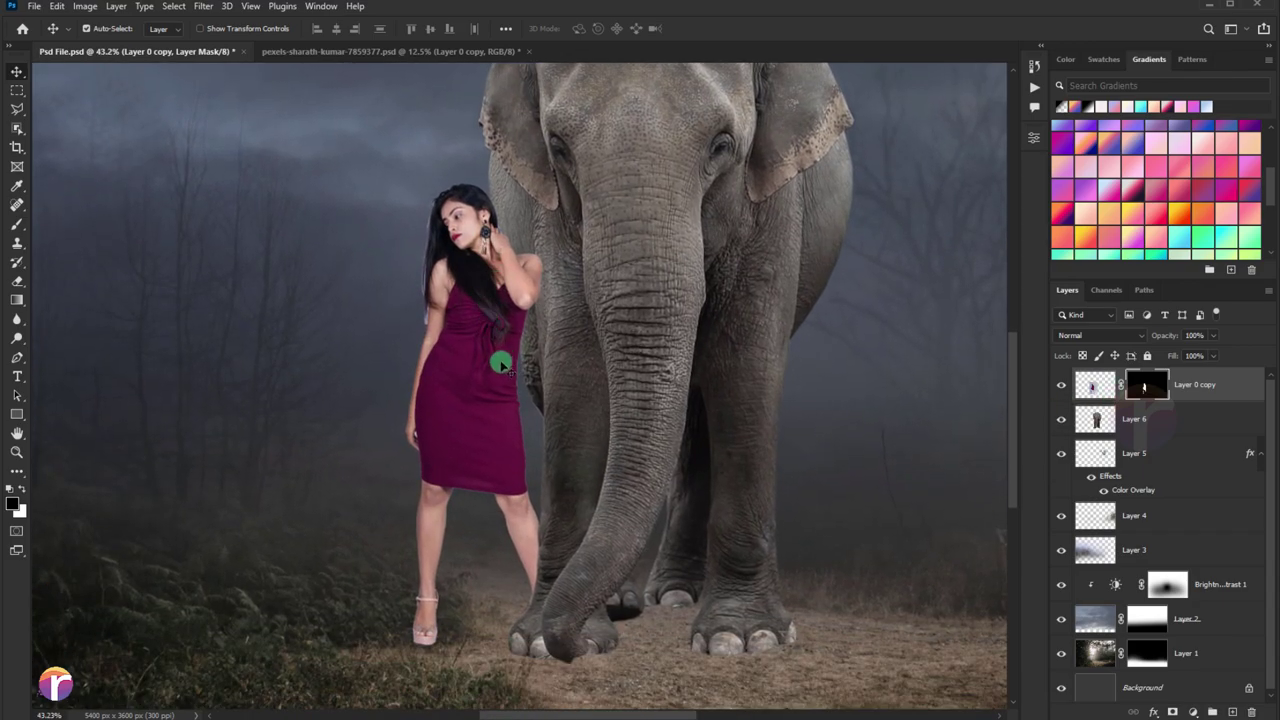
scroll(500, 363, down, 1)
scroll(500, 360, down, 1)
drag(500, 360, 449, 380)
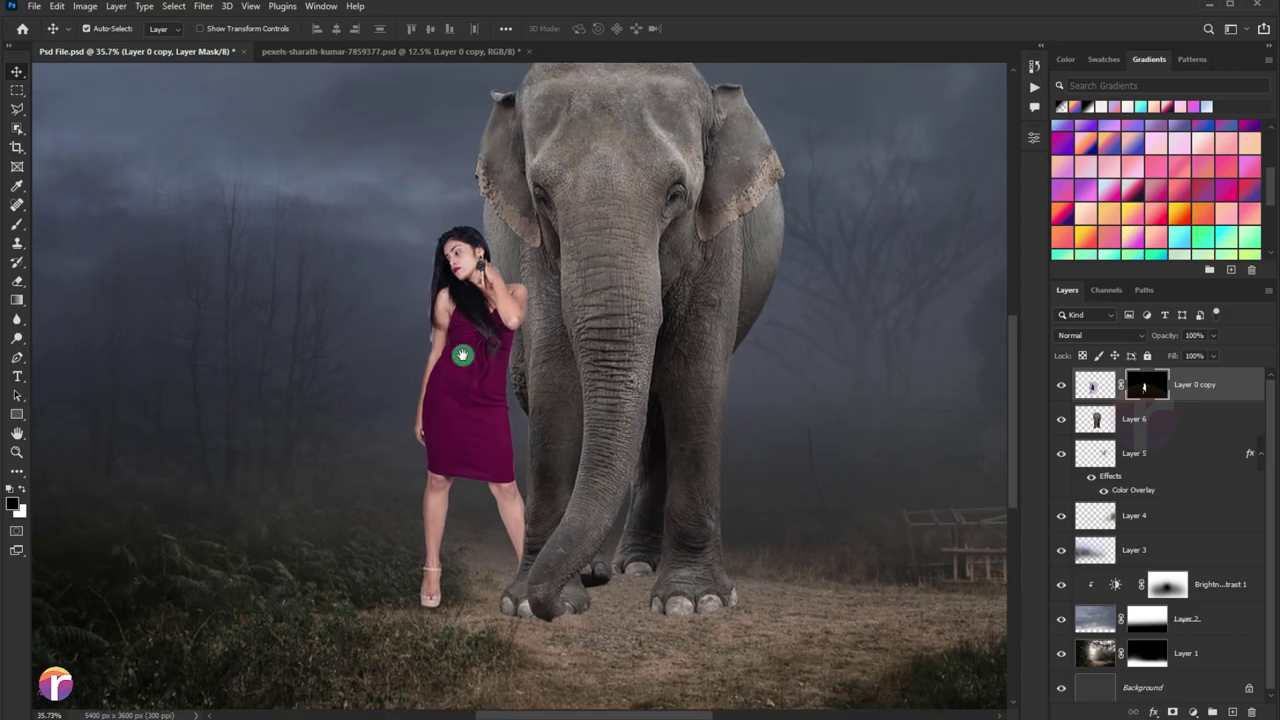
right_click(1147, 410)
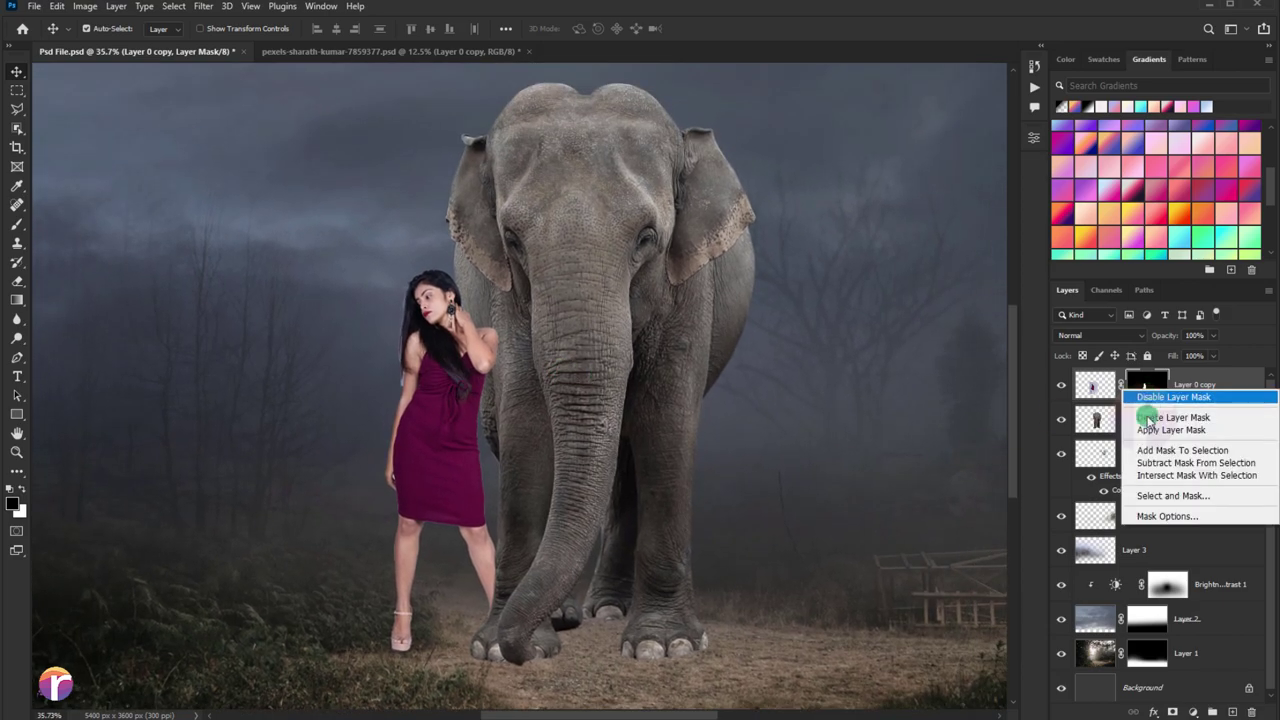
In Select and Mask at 100% transparency, refine the left hair edge with the Refine Edge Brush.
click(1140, 492)
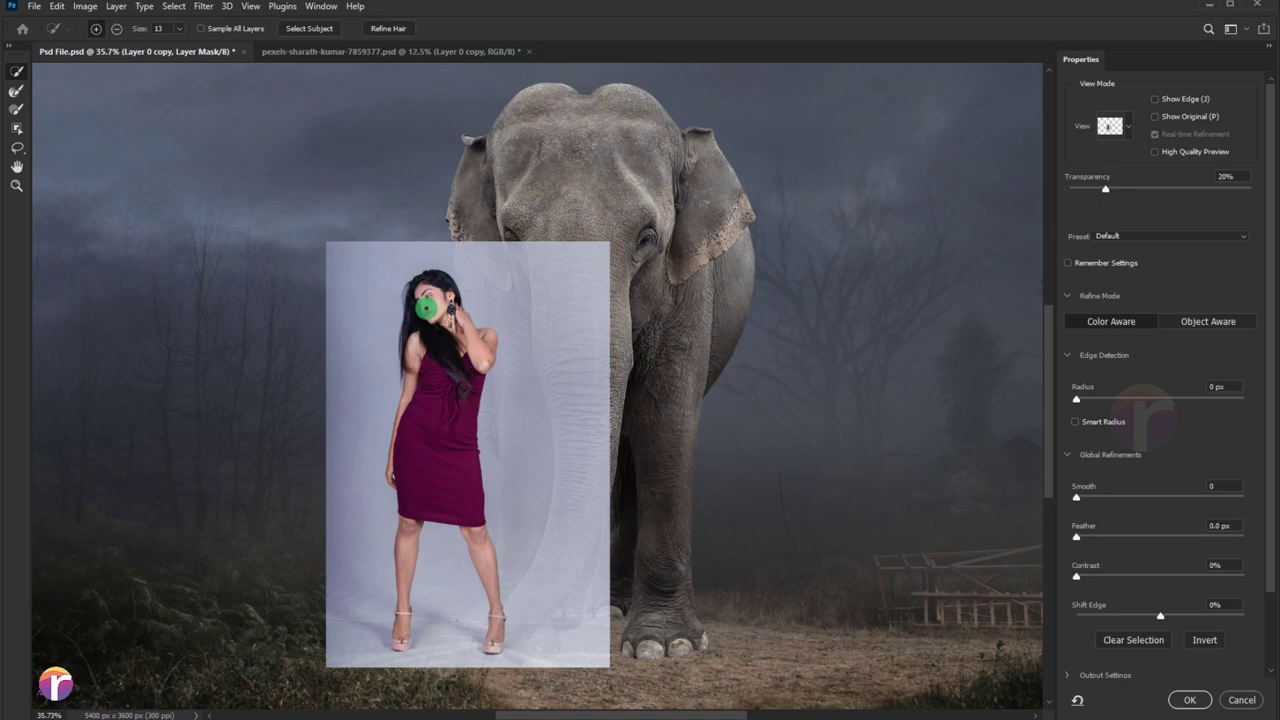
mouse_move(1108, 190)
mouse_down()
mouse_move(1059, 196)
mouse_move(1276, 185)
mouse_up()
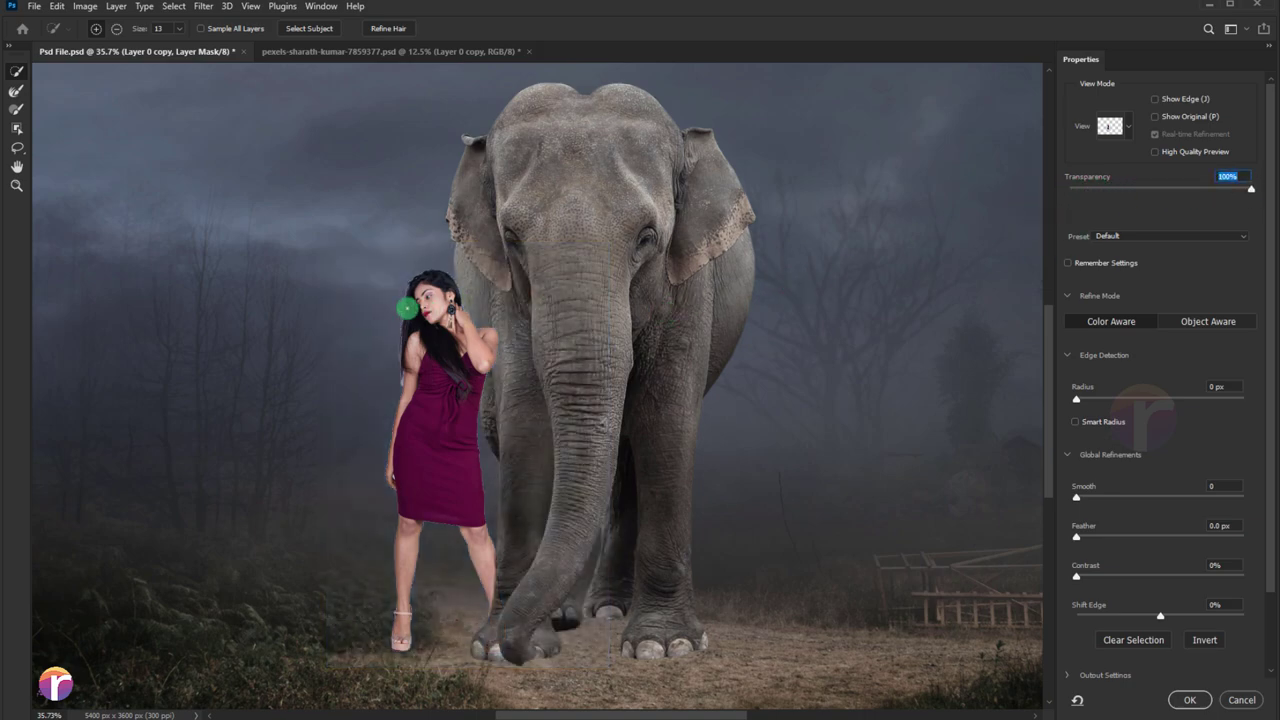
key(ctrl+equal)
key(ctrl+equal)
key(ctrl+equal)
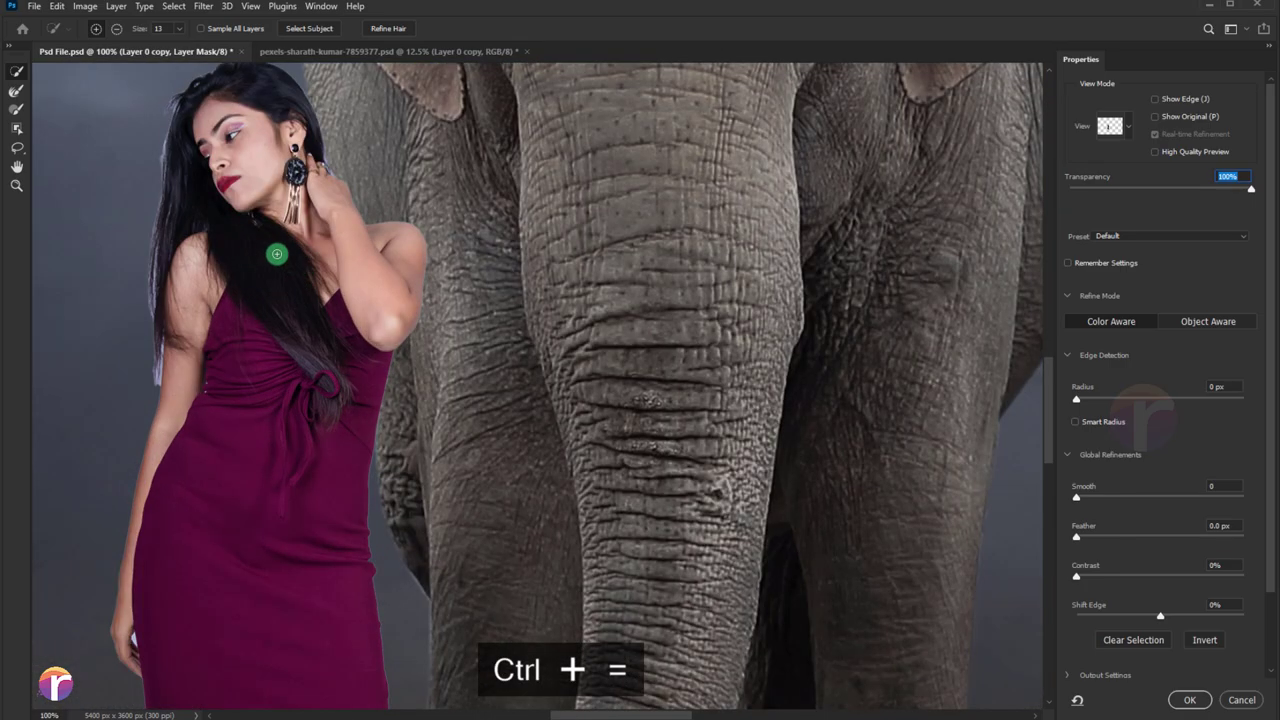
drag(181, 225, 437, 465)
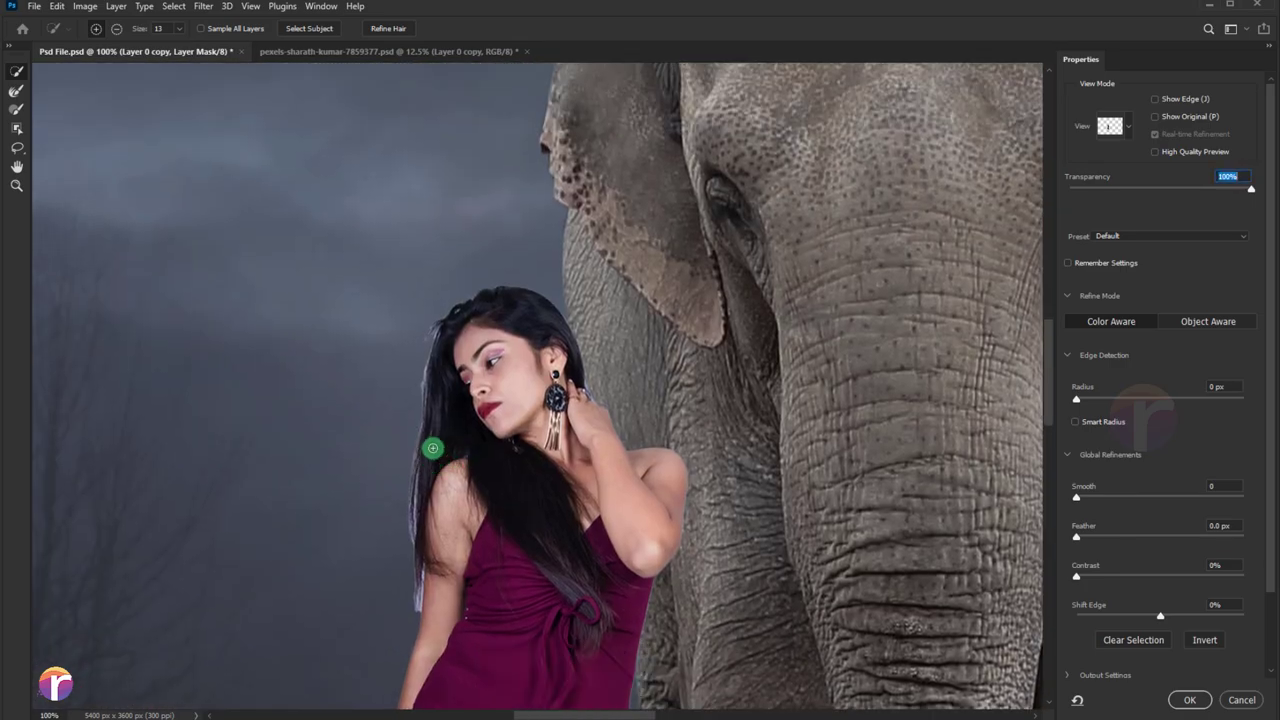
key(ctrl+equal)
drag(326, 291, 323, 362)
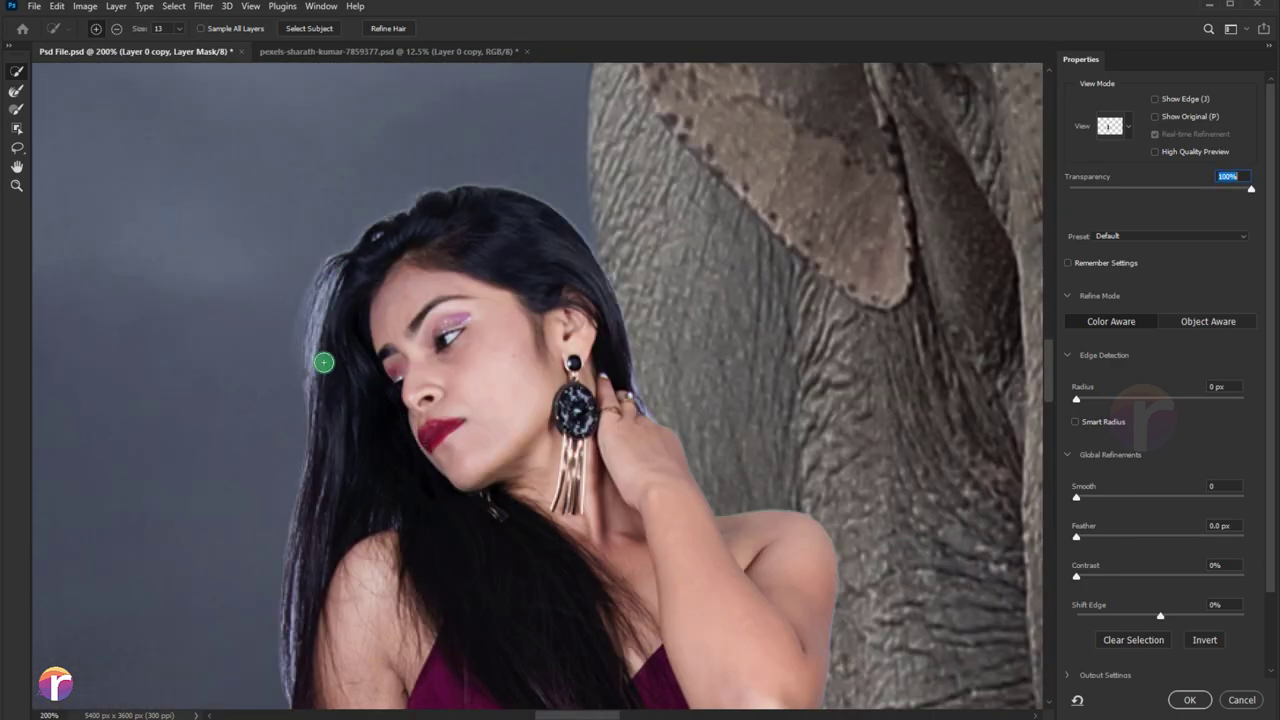
key(bracketright)
drag(334, 286, 297, 429)
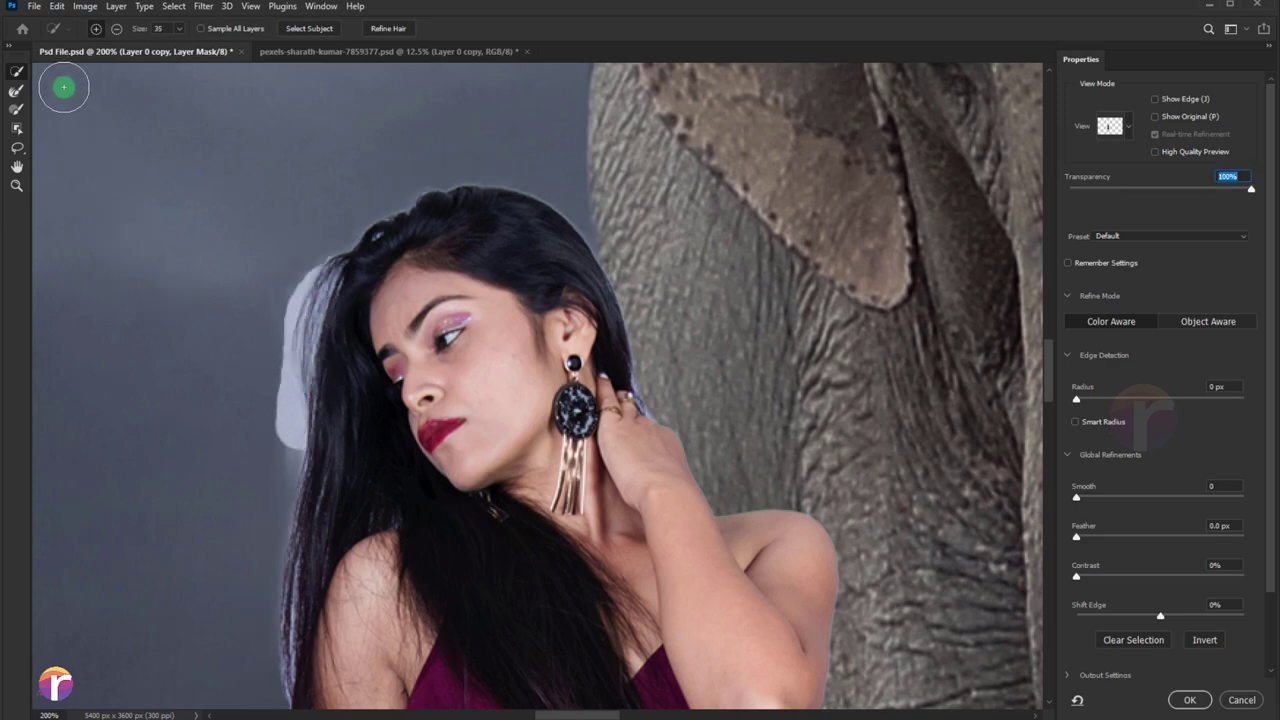
Brush-clean the mask edge along the top, left side, and shoulder of the hair.
click(16, 90)
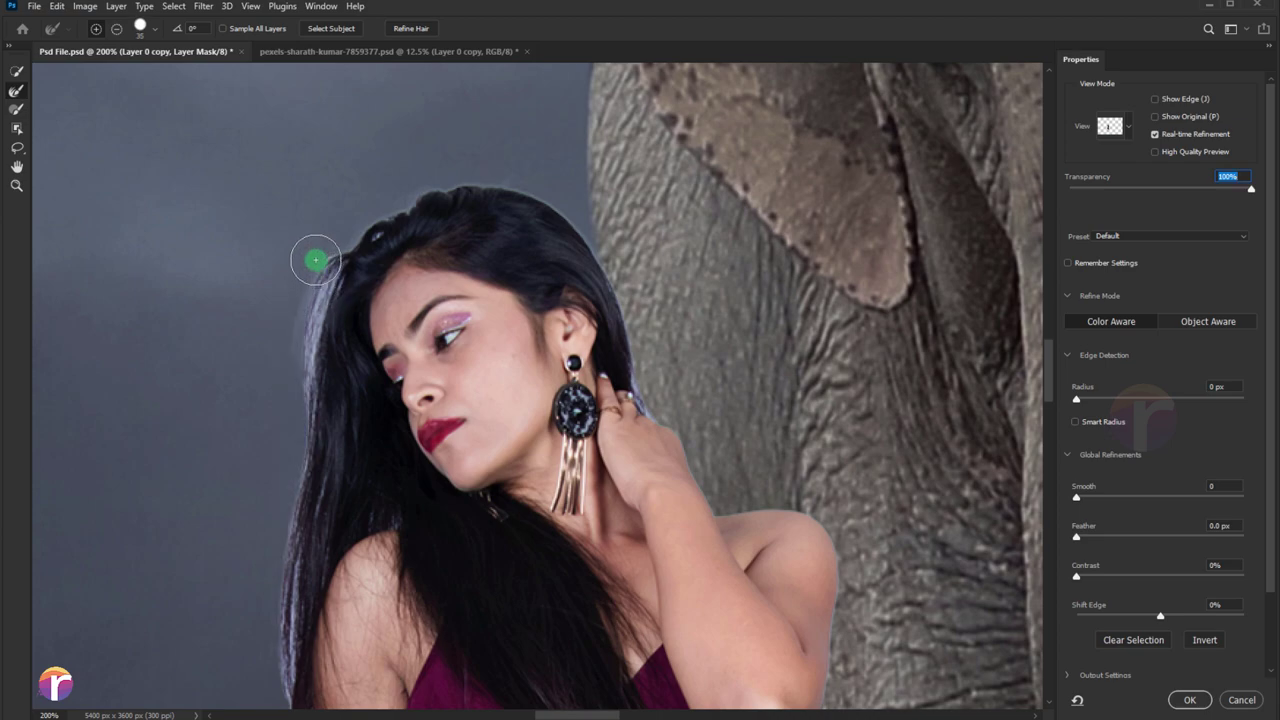
key(bracketright)
mouse_move(312, 249)
mouse_down()
mouse_move(523, 176)
mouse_move(642, 362)
mouse_up()
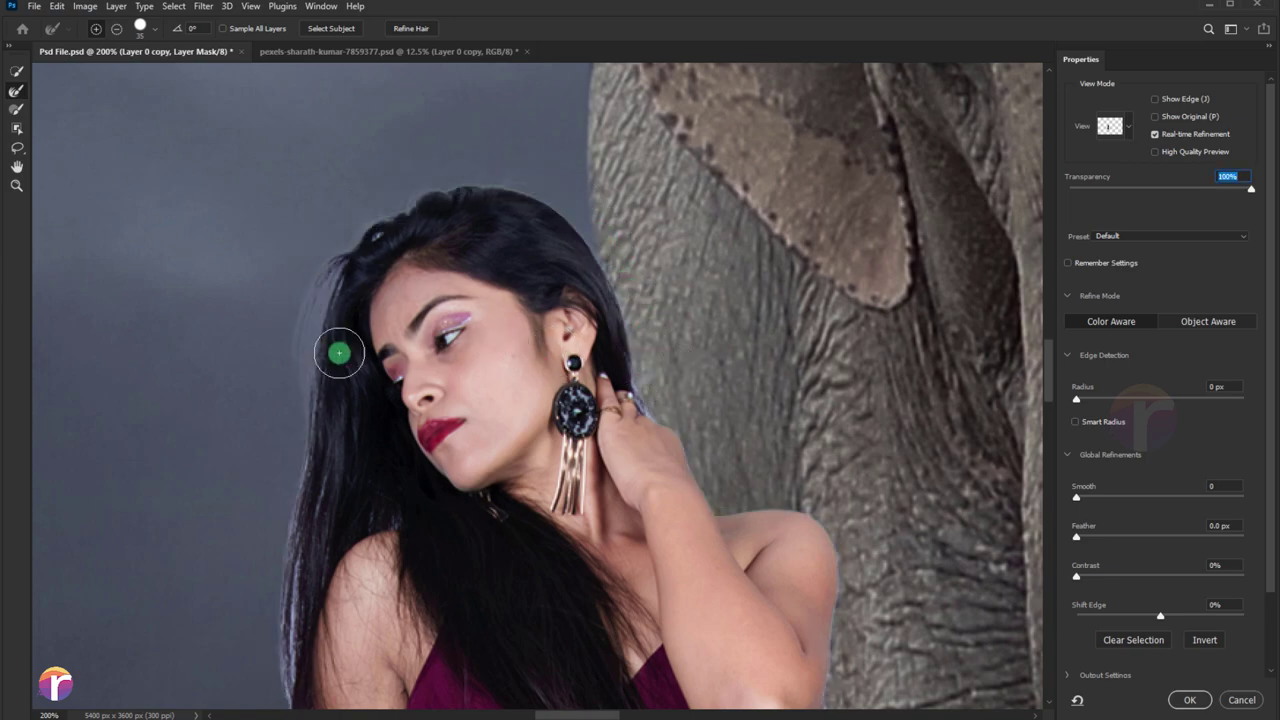
drag(320, 306, 276, 640)
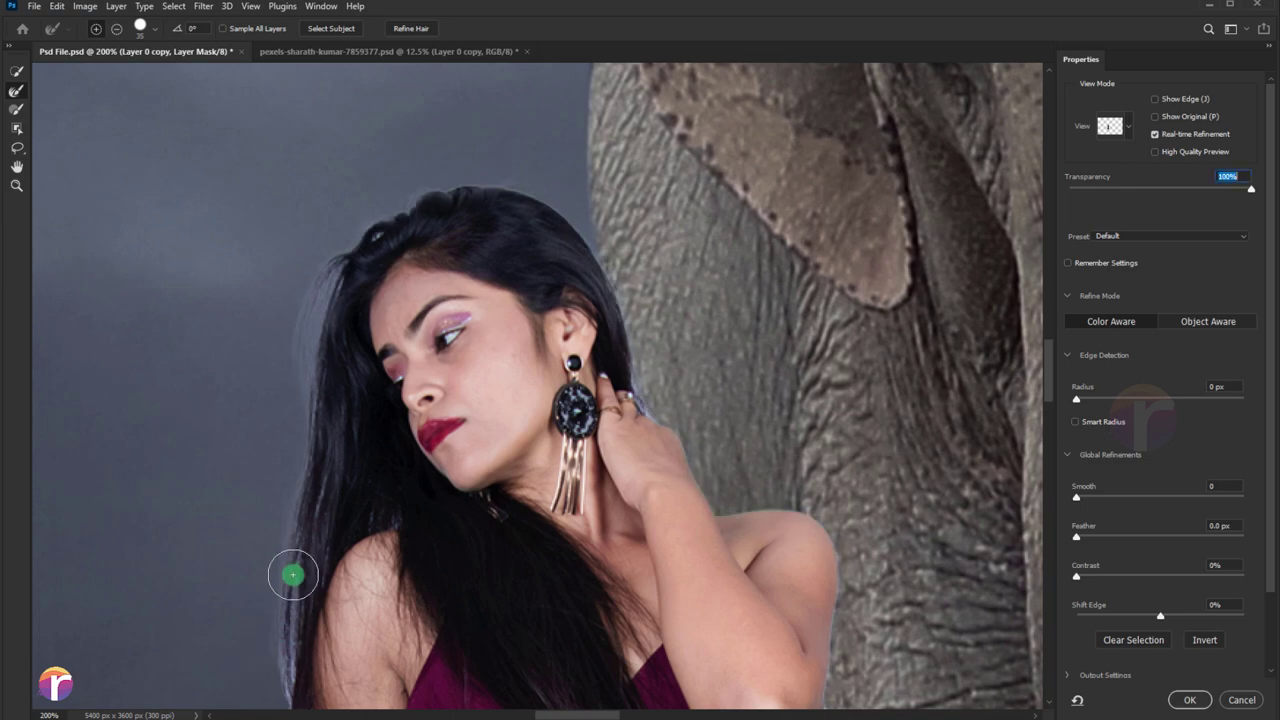
scroll(289, 349, down, 5)
drag(301, 260, 269, 437)
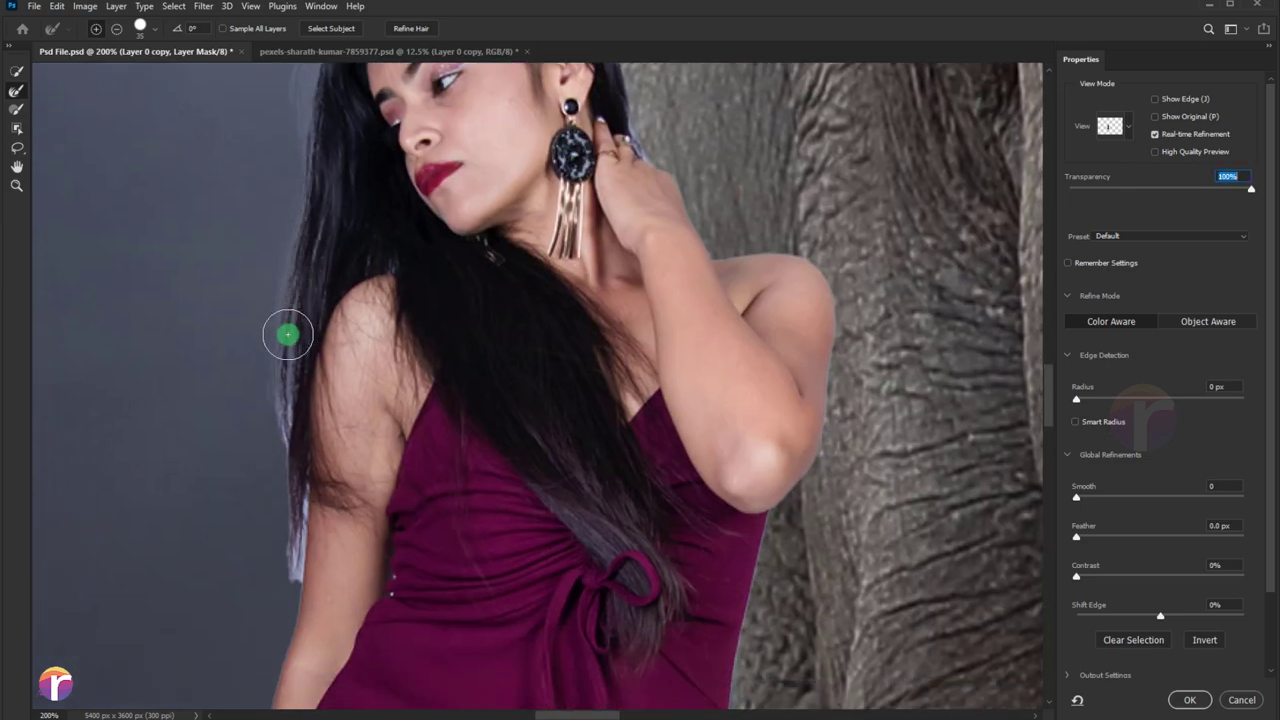
mouse_move(277, 354)
mouse_down()
mouse_move(276, 586)
mouse_move(291, 460)
mouse_up()
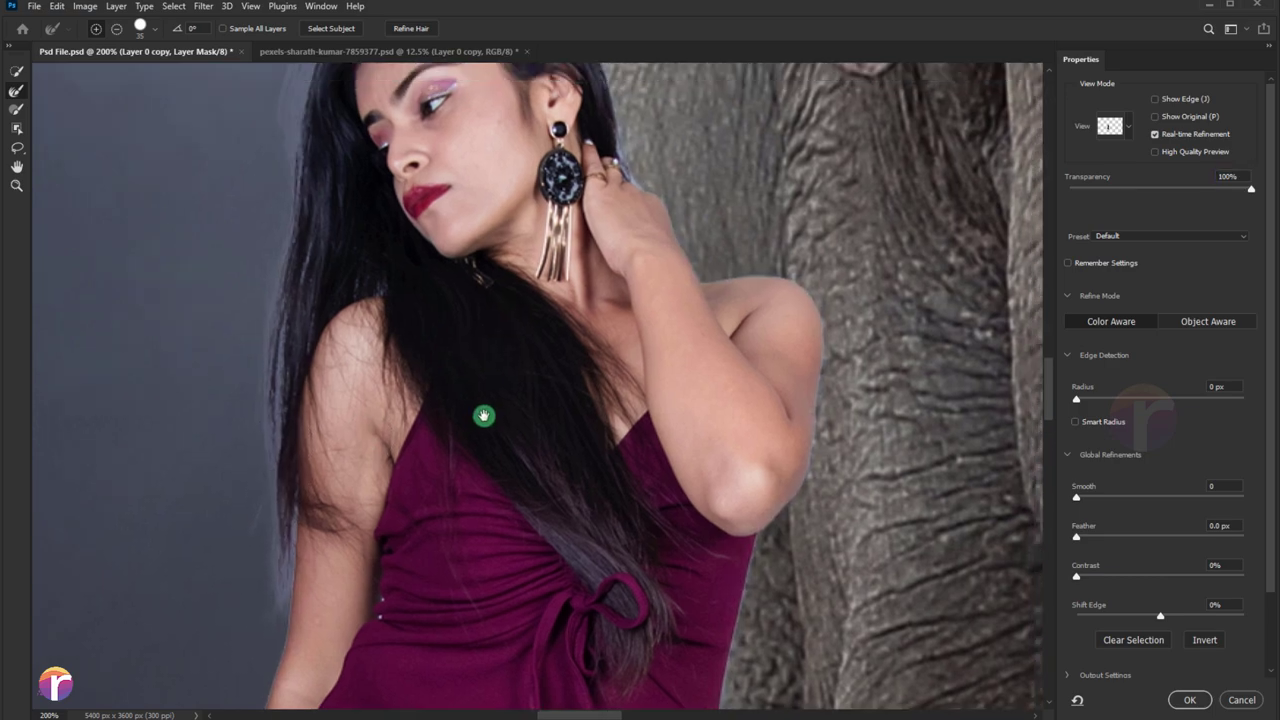
scroll(483, 417, up, 3)
drag(601, 278, 510, 212)
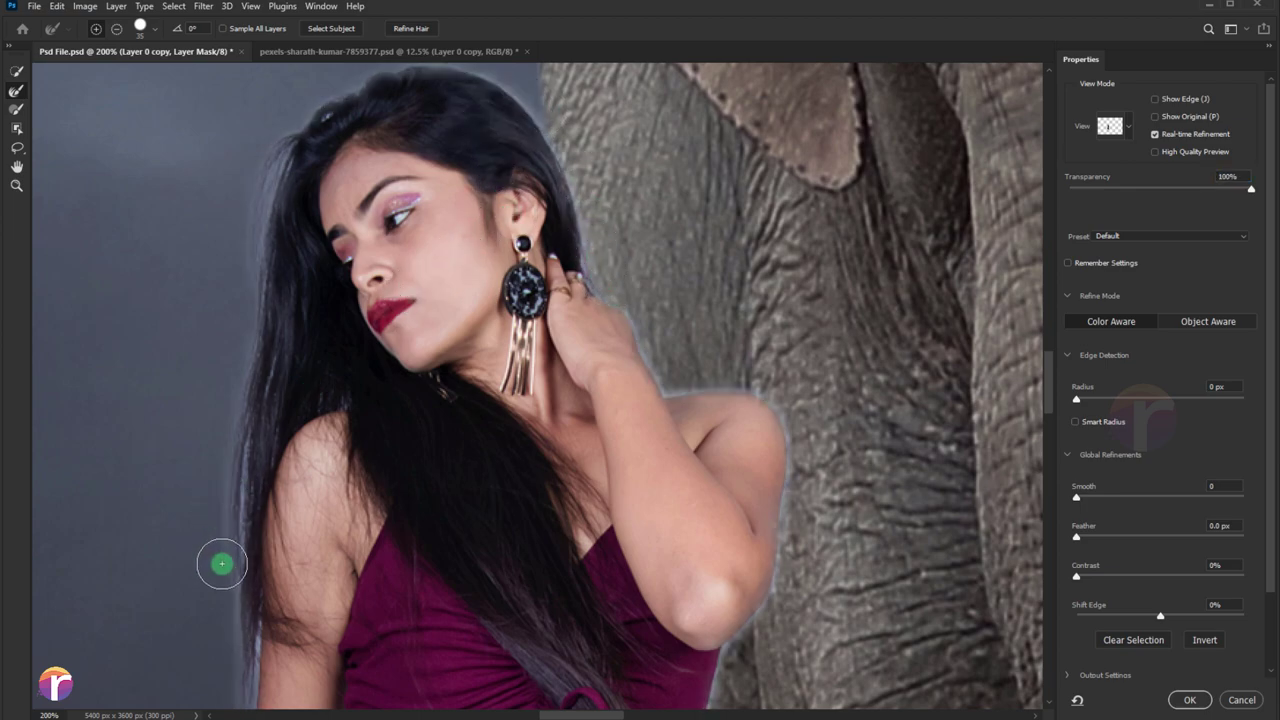
mouse_move(210, 480)
mouse_down()
mouse_move(207, 368)
mouse_move(229, 229)
mouse_up()
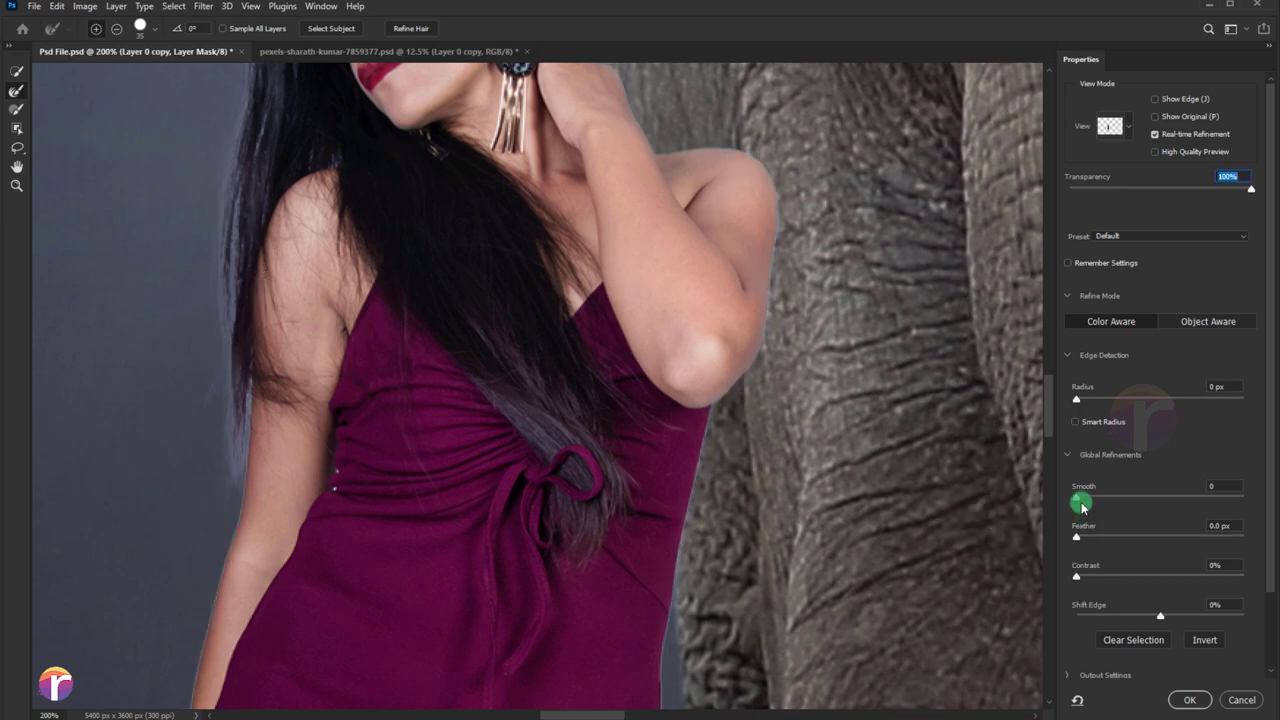
Adjust Smooth and Feather, set Contrast 8% and Shift Edge -21%, and apply the mask.
mouse_move(1078, 497)
mouse_down()
mouse_move(1104, 497)
mouse_move(1037, 503)
mouse_up()
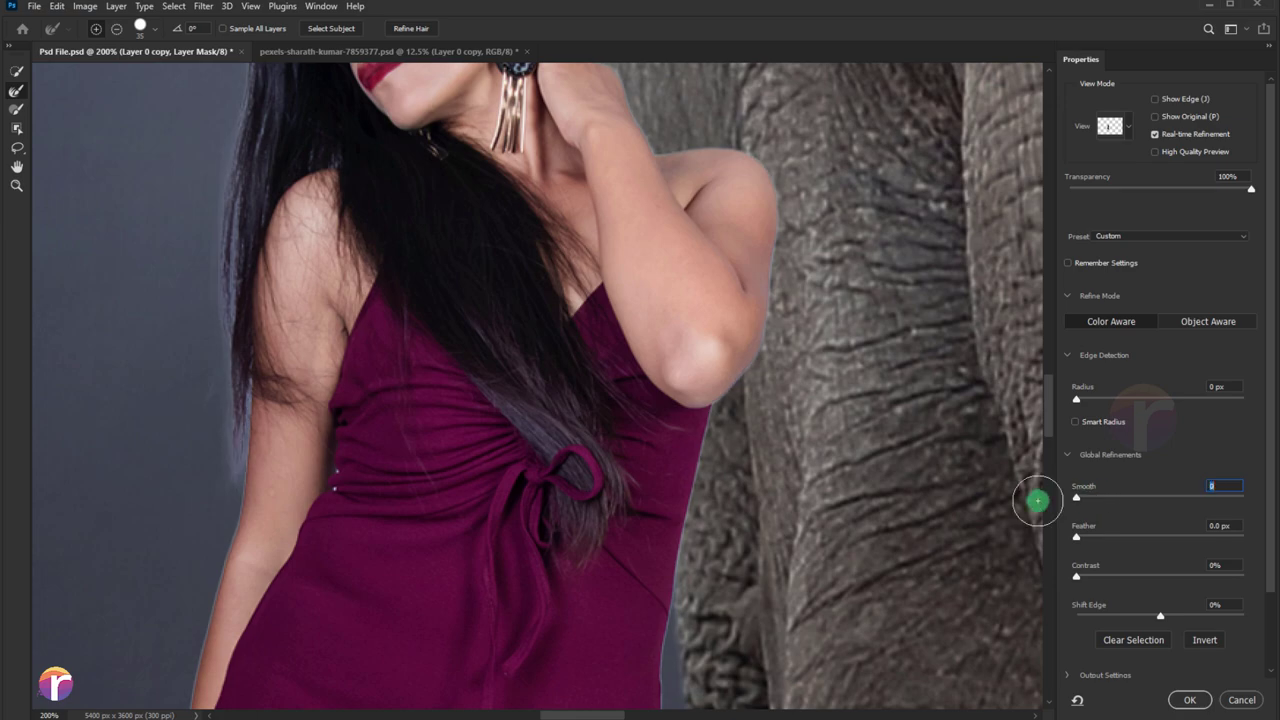
drag(1081, 541, 1068, 548)
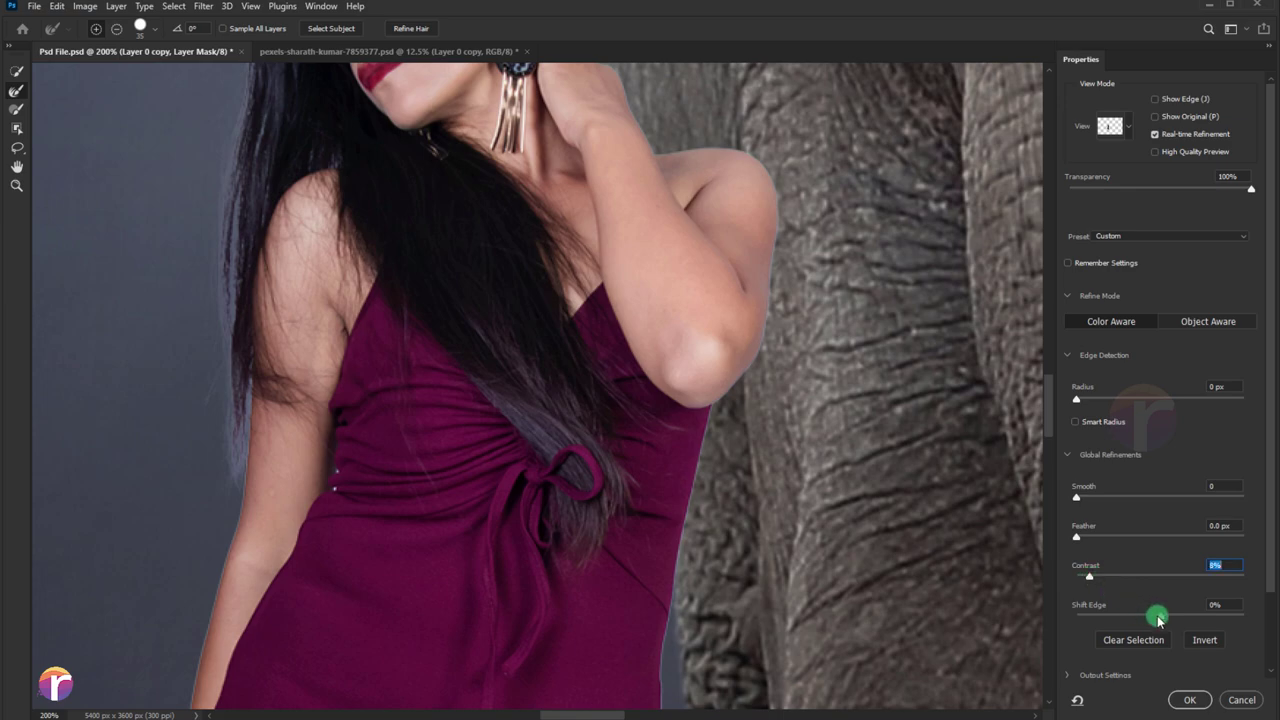
drag(1140, 619, 1143, 617)
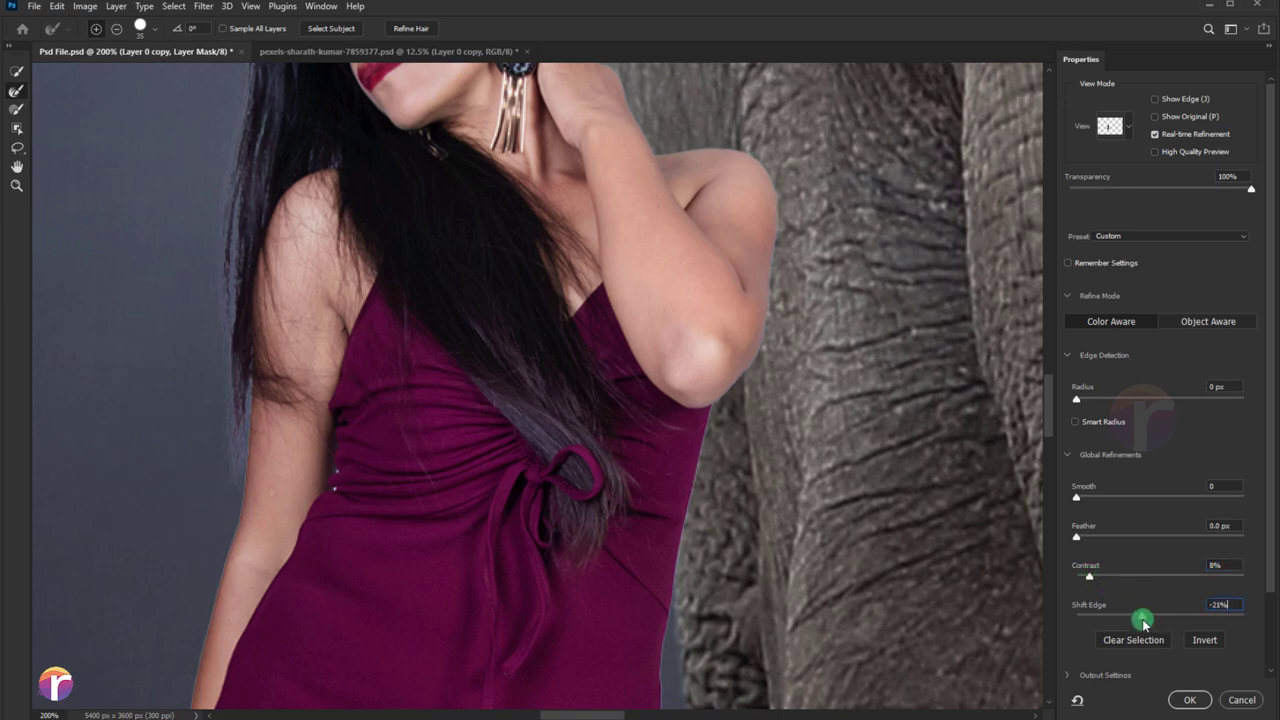
drag(391, 345, 449, 494)
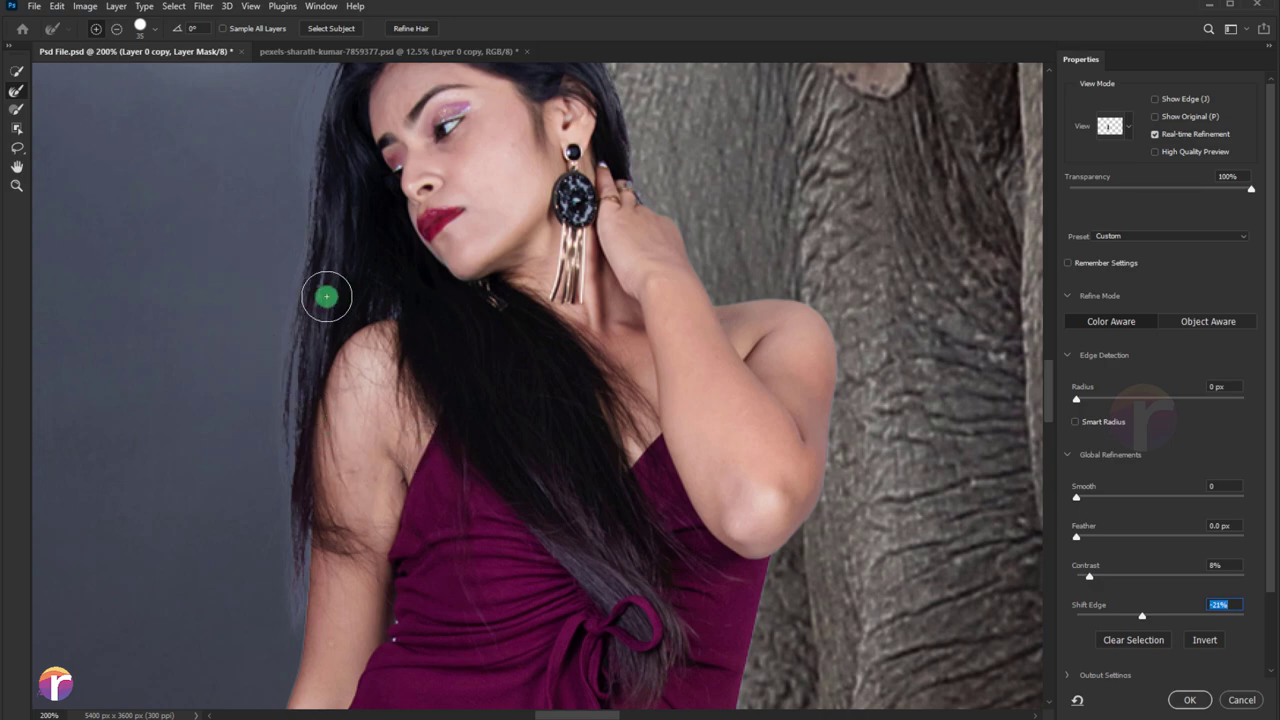
key(ctrl+minus)
key(ctrl+minus)
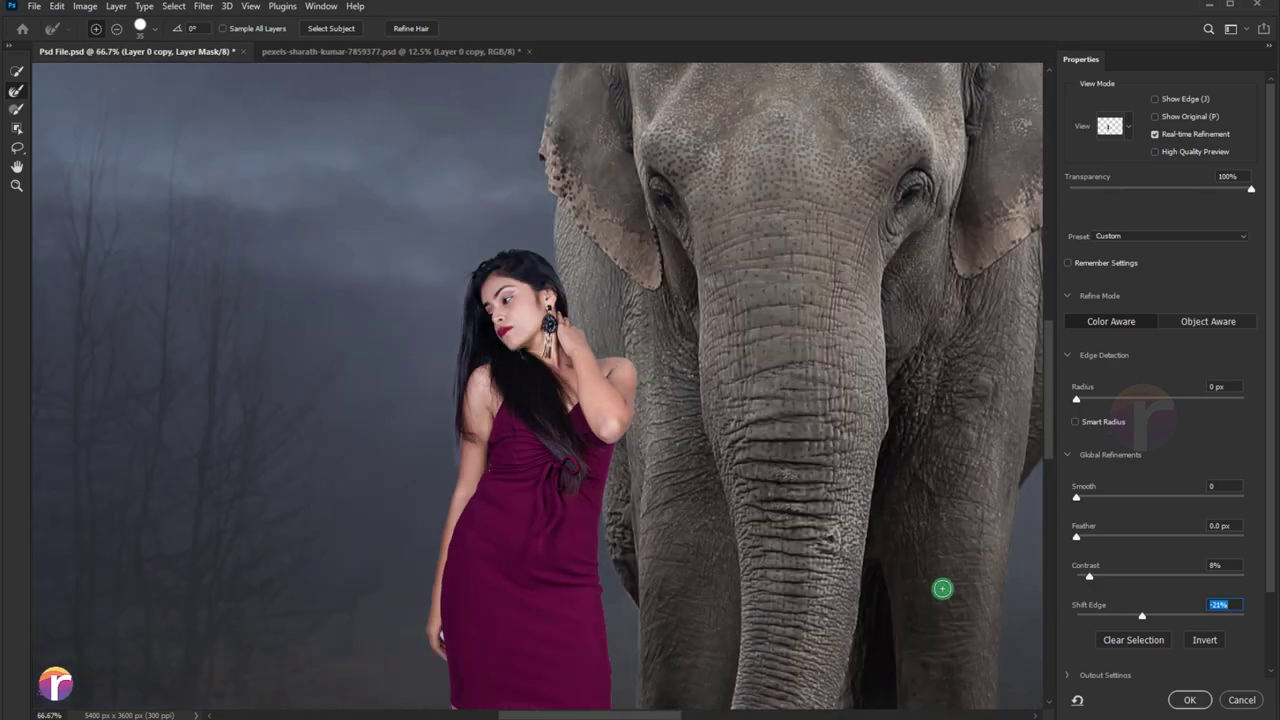
click(1188, 703)
Compare against the unmasked photo, then touch up the hair edge again in Select and Mask.
scroll(525, 325, up, 2)
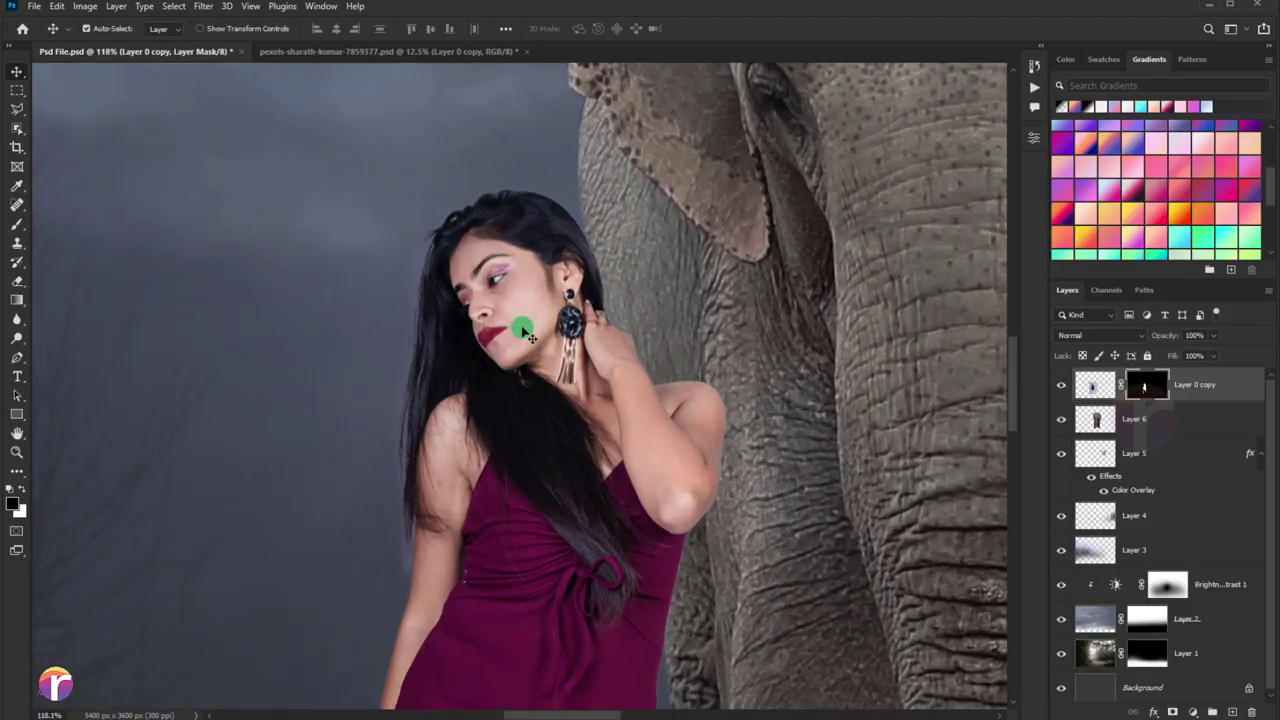
shift+click(1142, 395)
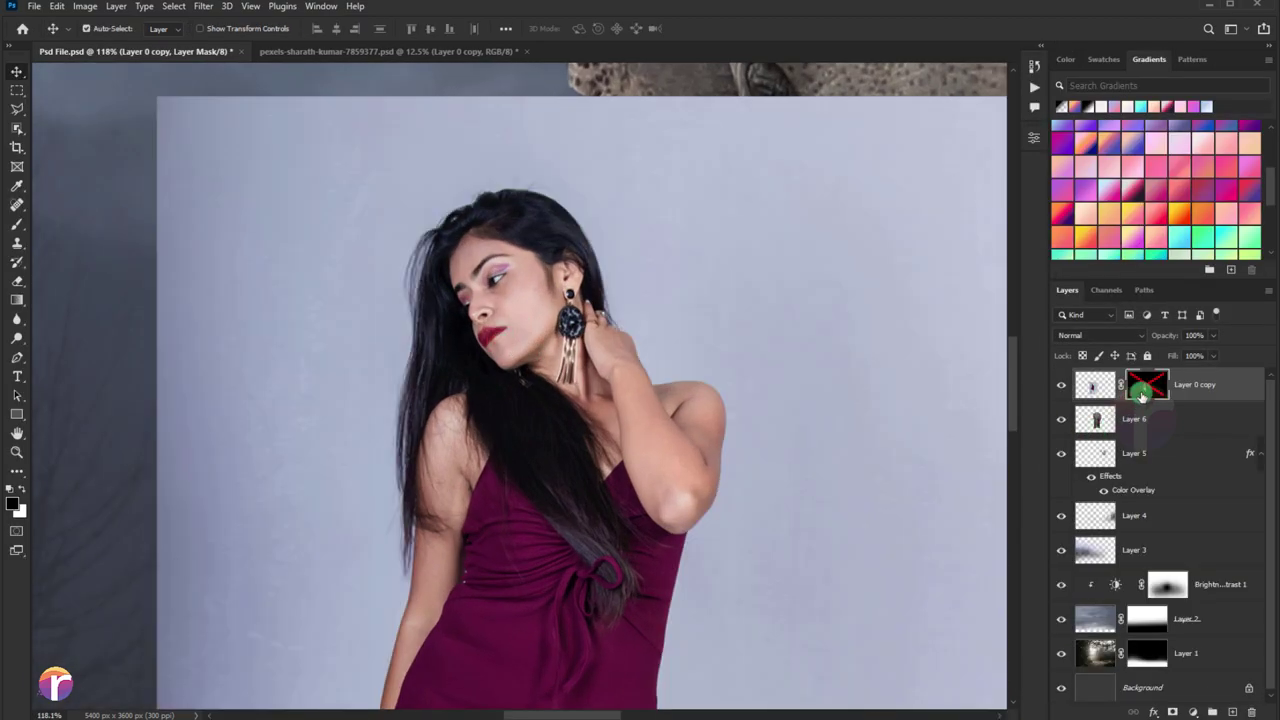
shift+click(1150, 392)
right_click(1142, 390)
click(1134, 490)
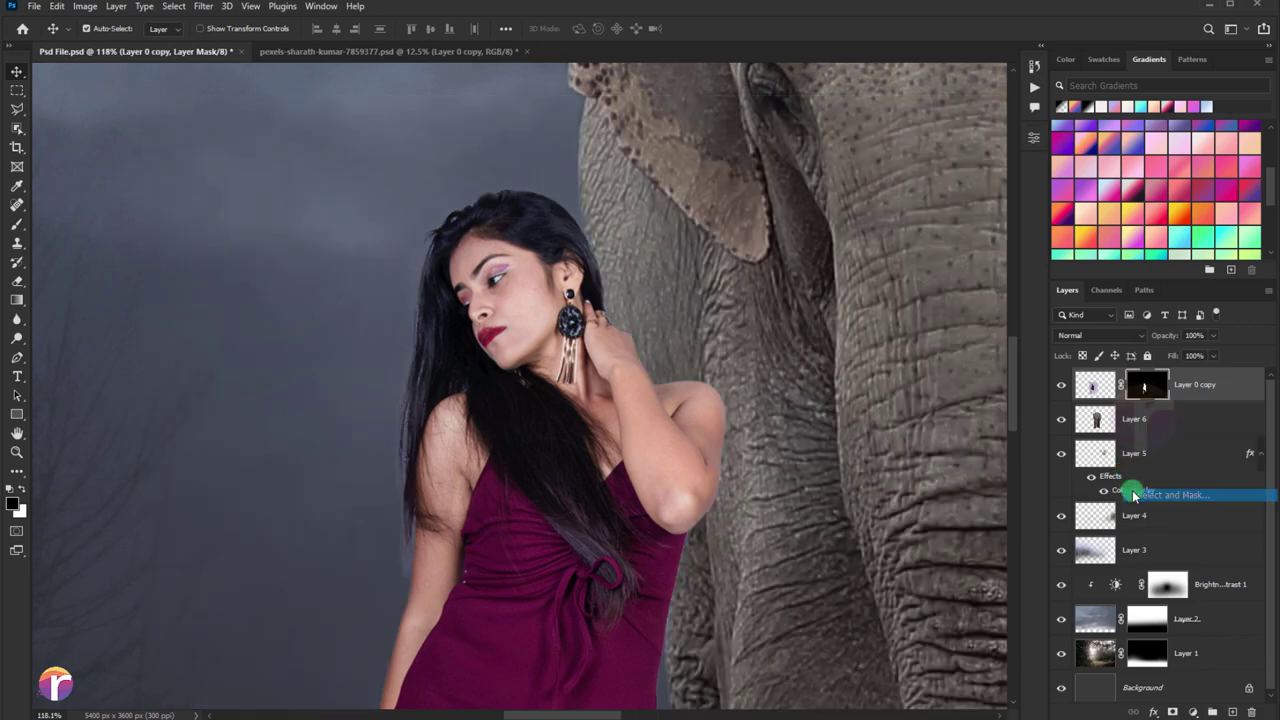
drag(421, 236, 391, 315)
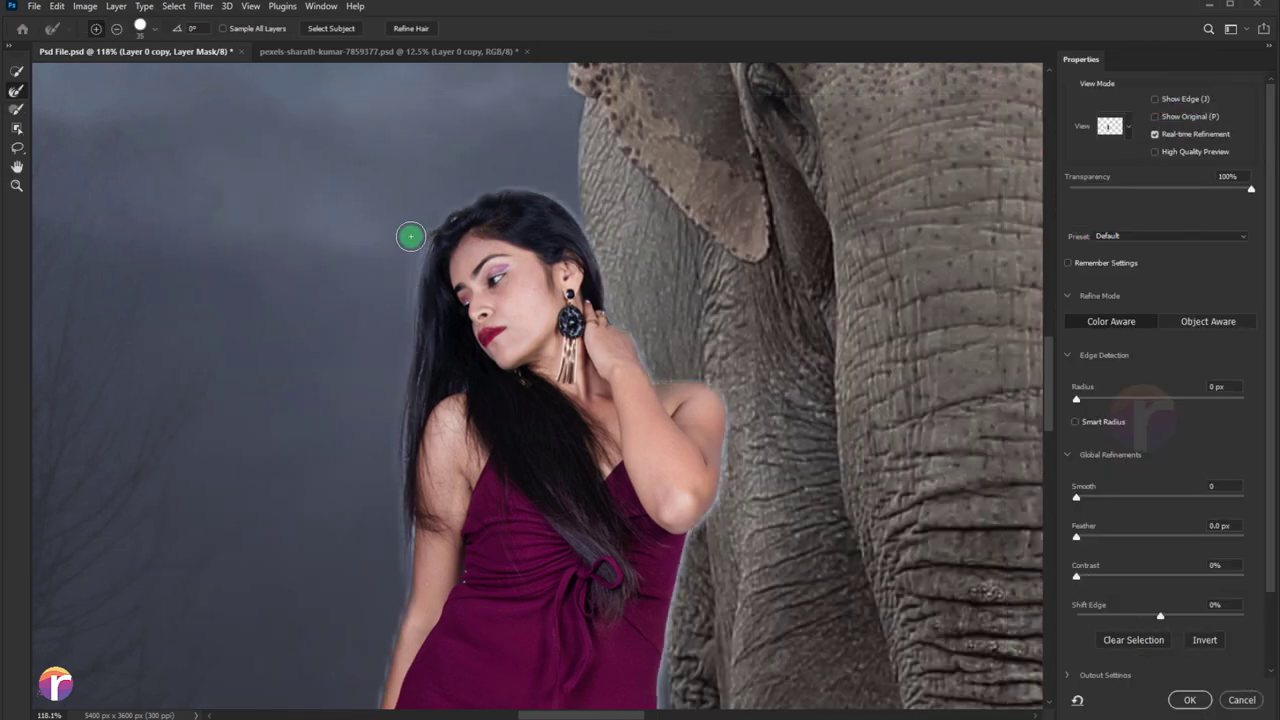
click(1189, 699)
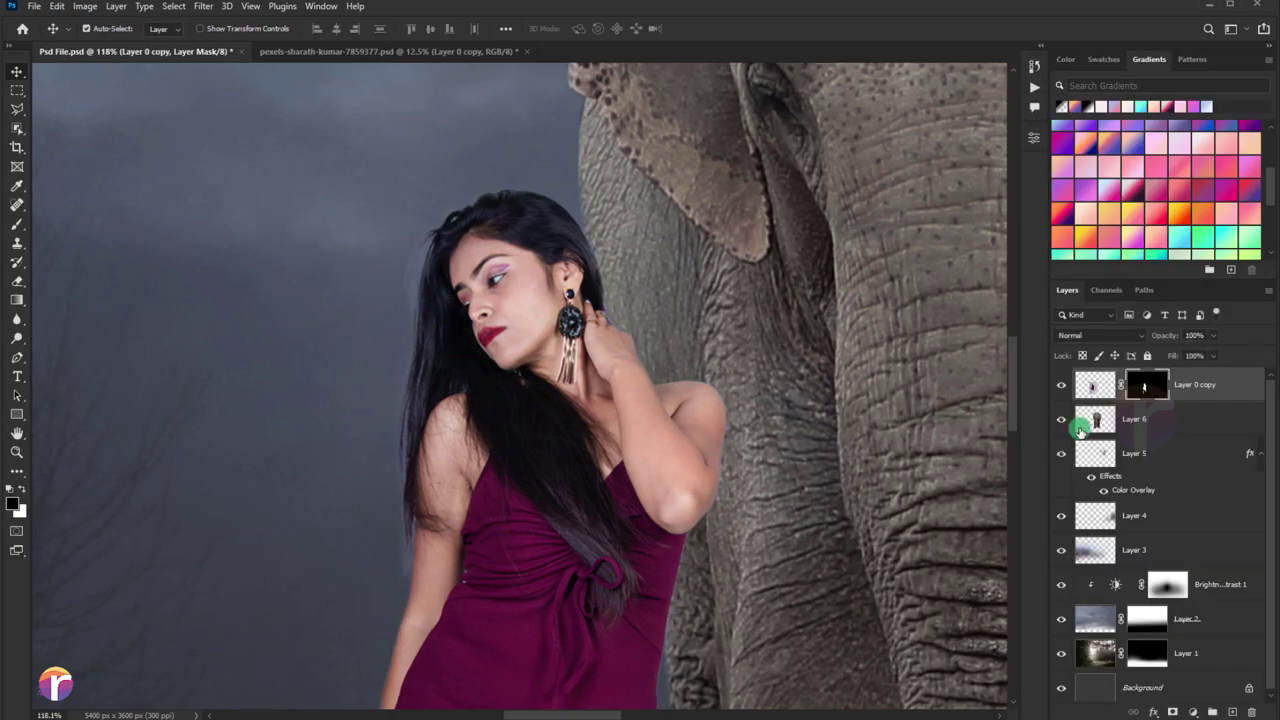
right_click(1138, 390)
click(1085, 423)
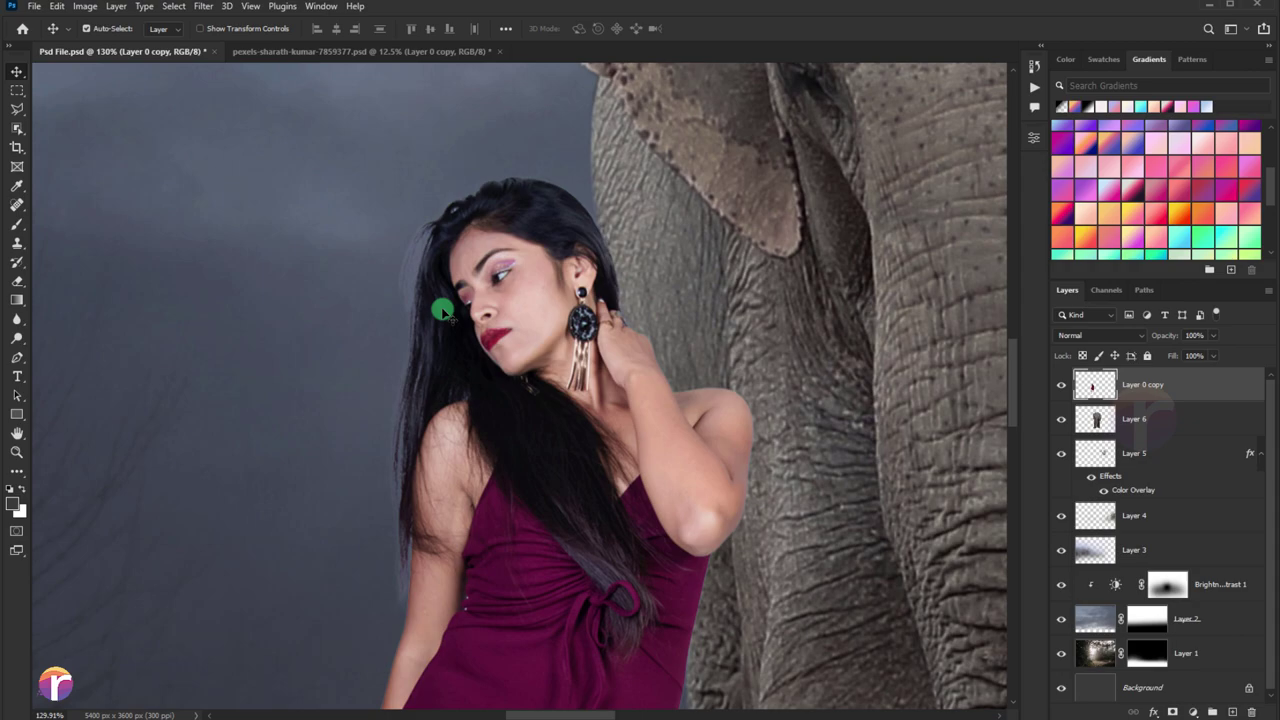
drag(443, 306, 463, 258)
scroll(500, 400, down, 3)
scroll(569, 517, up, 2)
scroll(517, 454, up, 1)
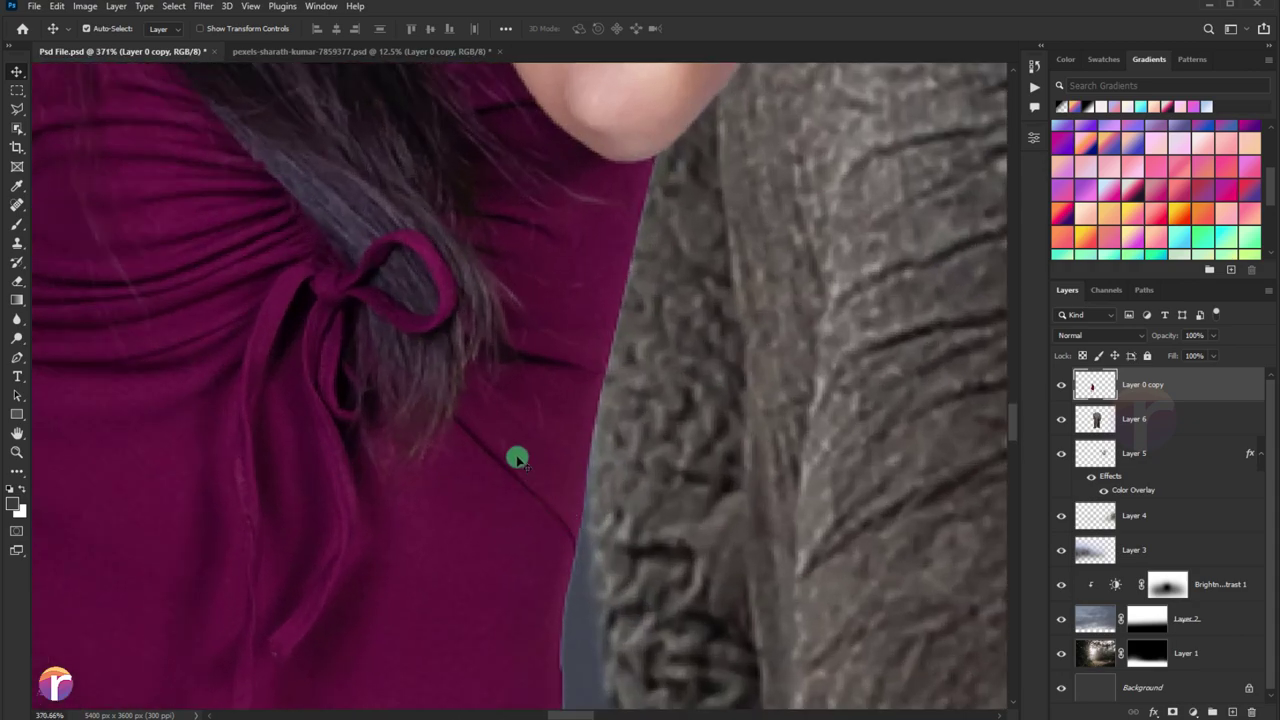
scroll(508, 418, up, 2)
click(116, 6)
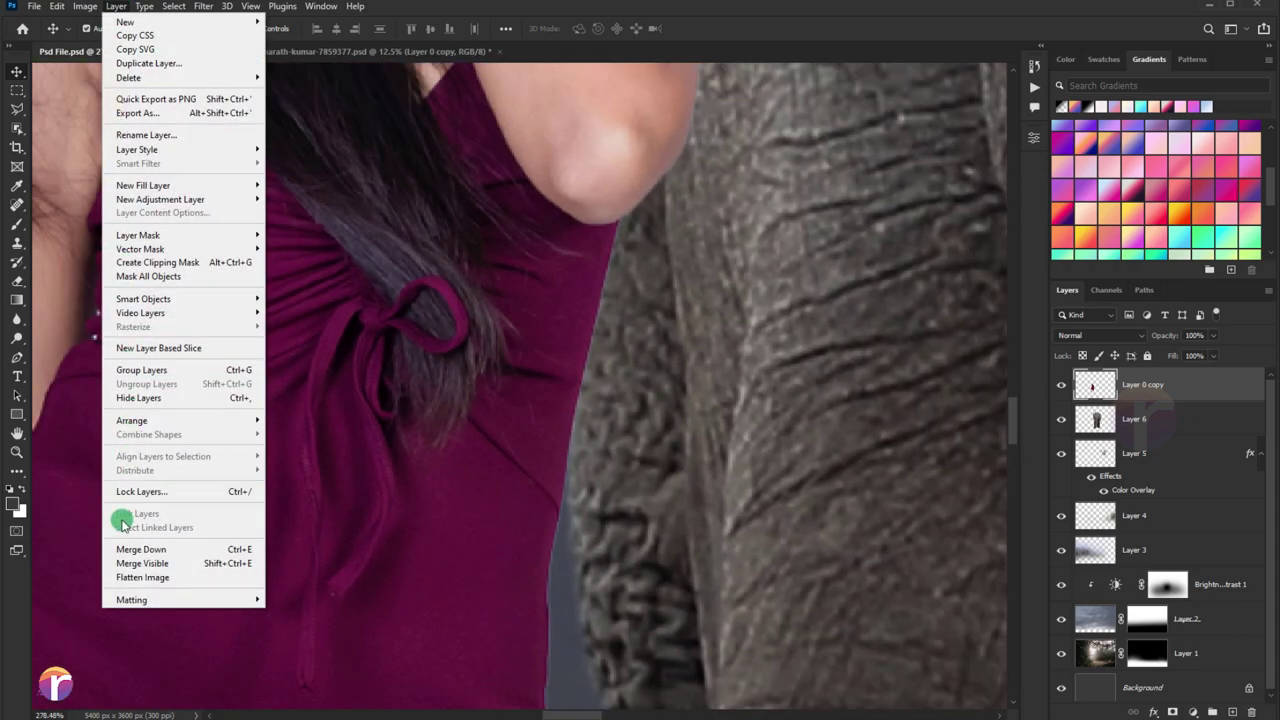
mouse_move(131, 600)
click(282, 621)
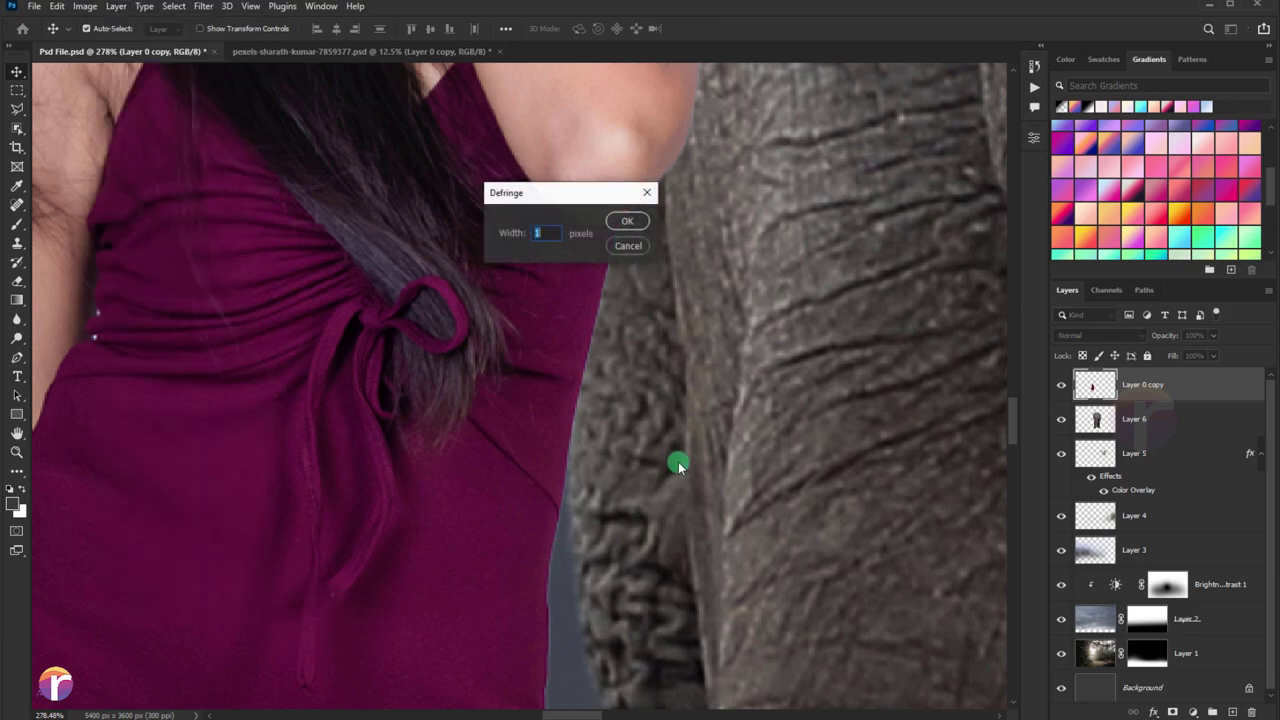
click(619, 232)
scroll(597, 331, down, 1)
scroll(571, 323, down, 2)
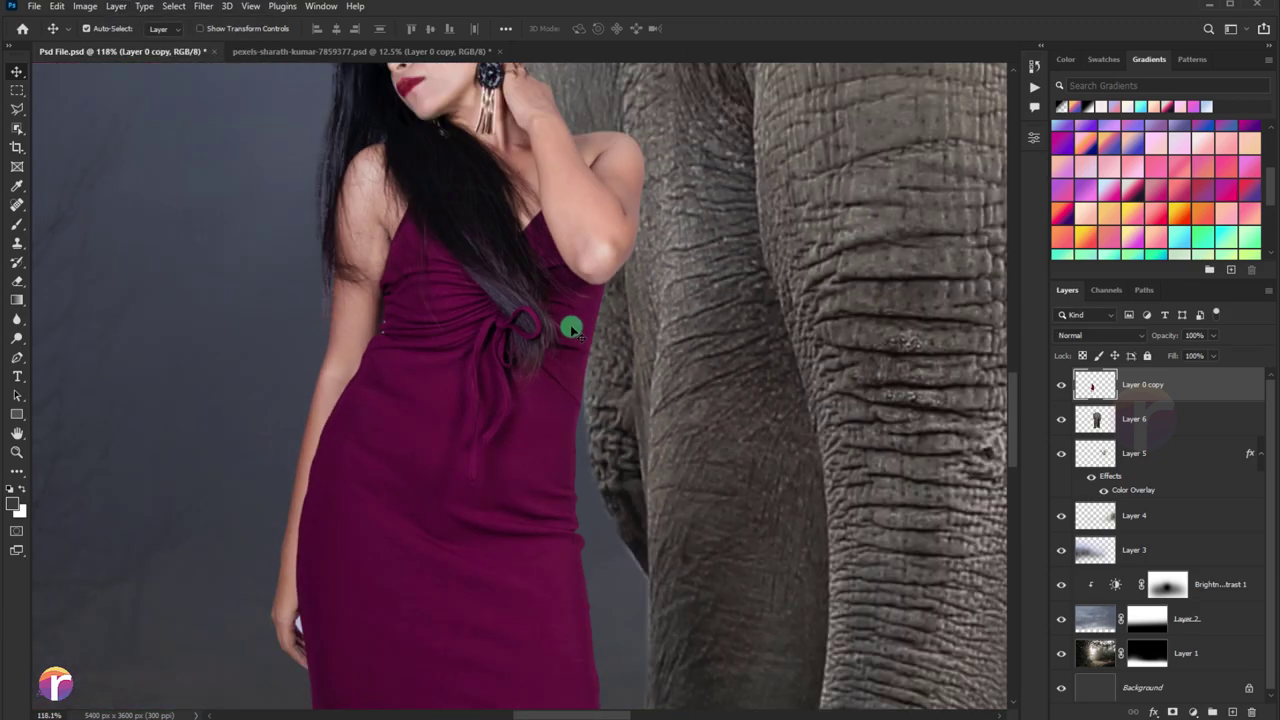
scroll(432, 454, down, 1)
scroll(432, 454, down, 2)
scroll(280, 534, up, 3)
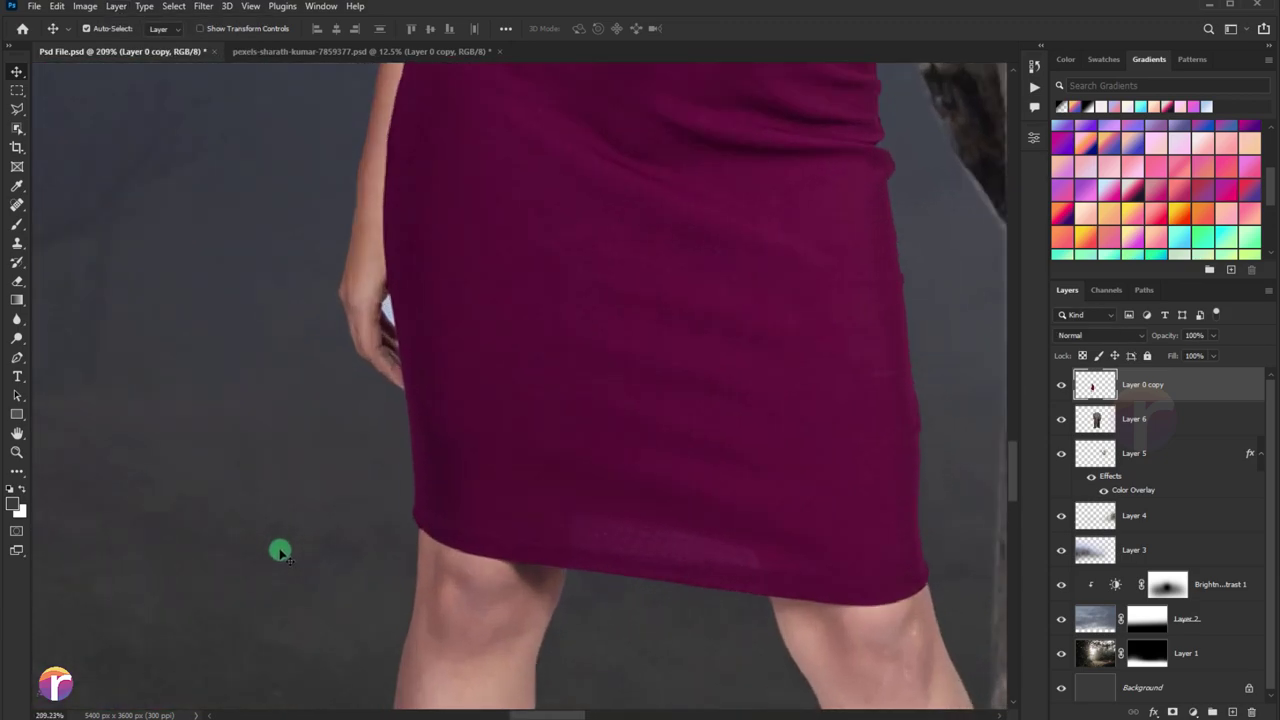
scroll(278, 538, up, 1)
scroll(303, 454, up, 1)
scroll(257, 537, up, 1)
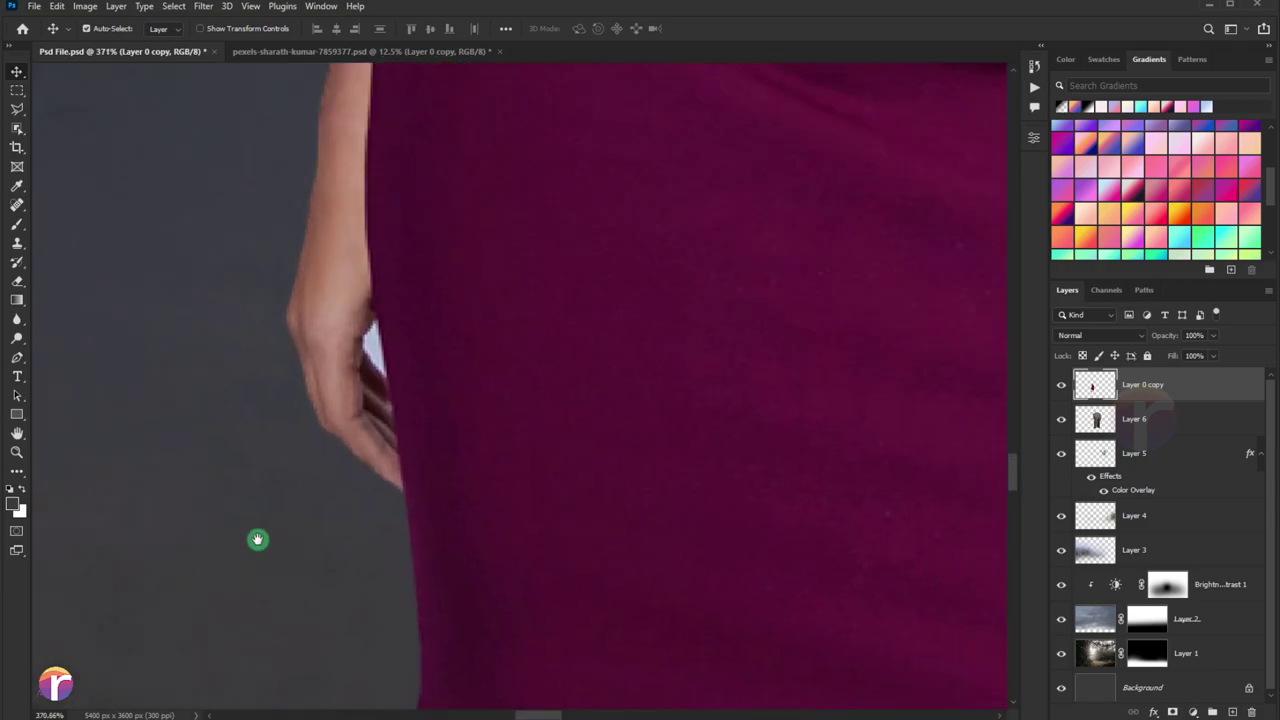
scroll(240, 420, up, 1)
Select the white gap between hand and dress, feather it 1.5 px, and delete it.
scroll(230, 380, up, 1)
click(17, 109)
scroll(420, 366, up, 1)
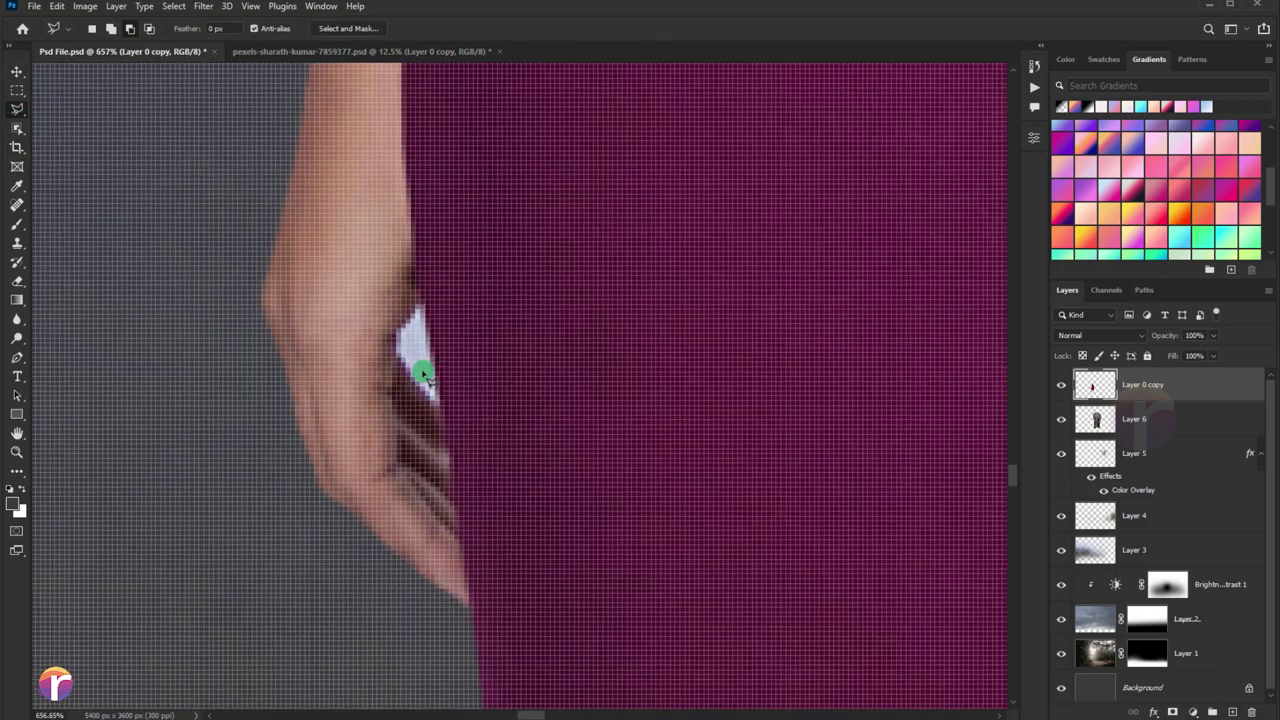
scroll(420, 340, down, 1)
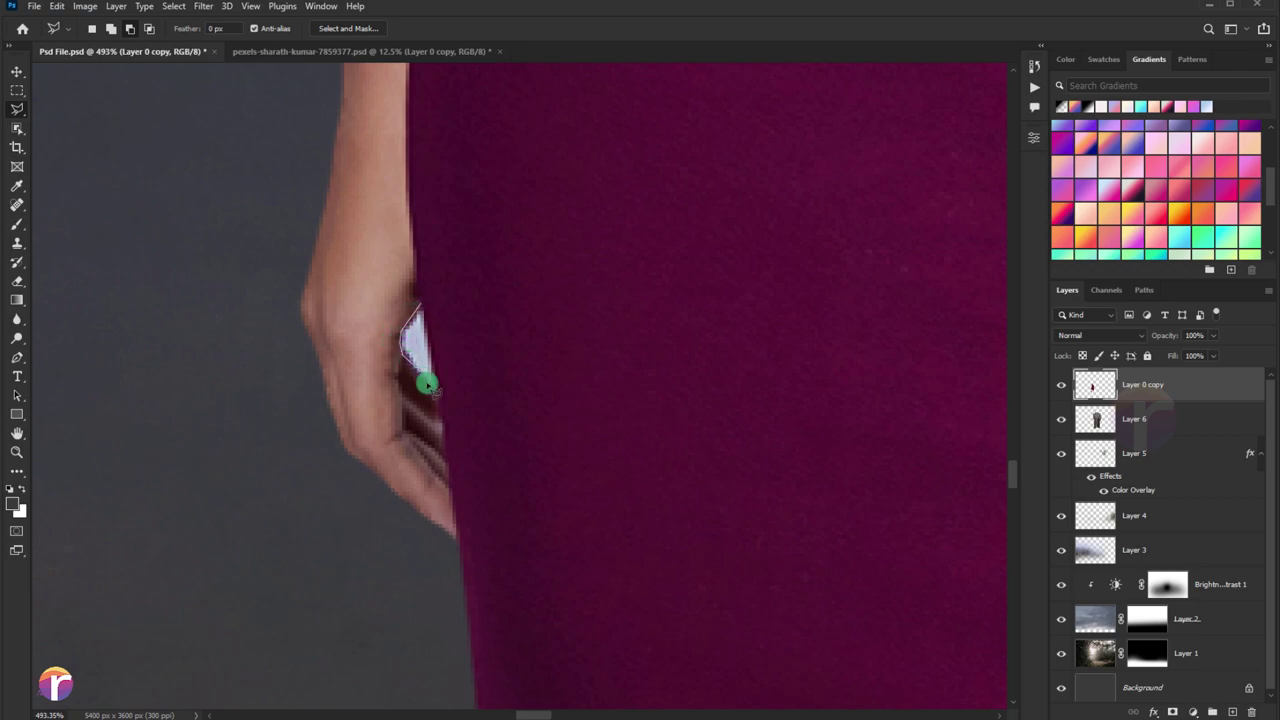
right_click(420, 312)
click(423, 346)
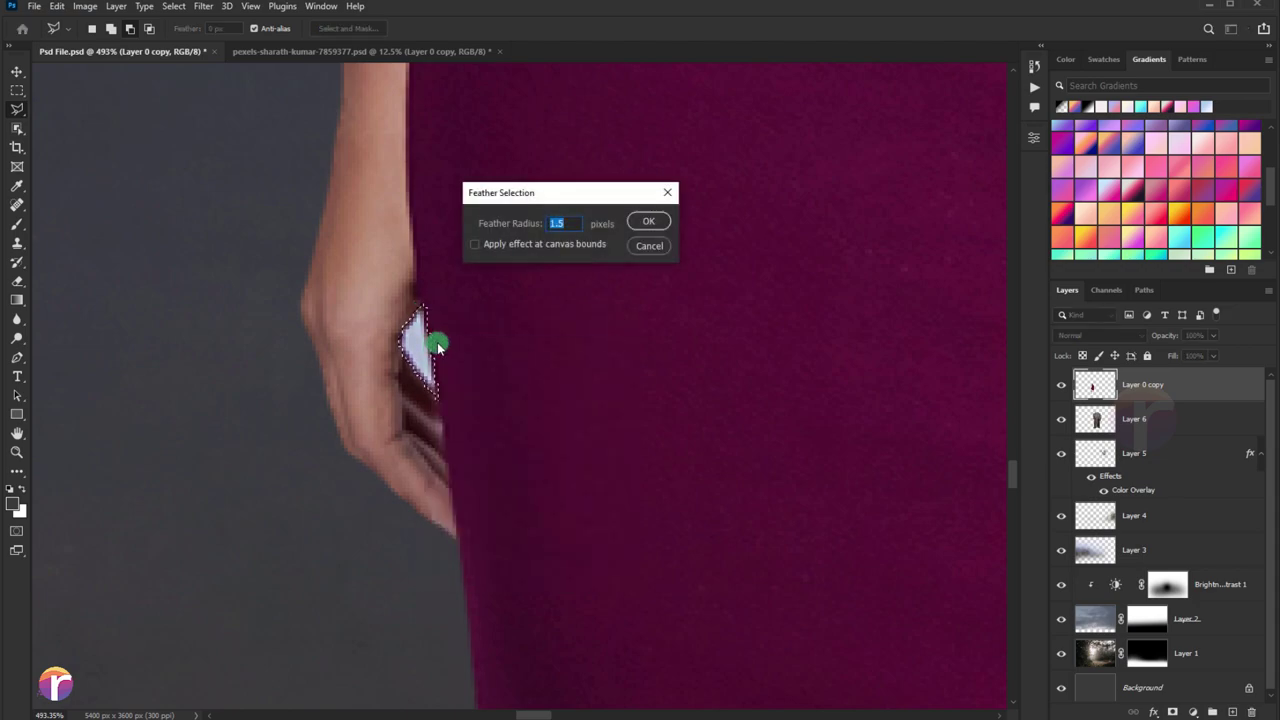
key(Return)
key(Delete)
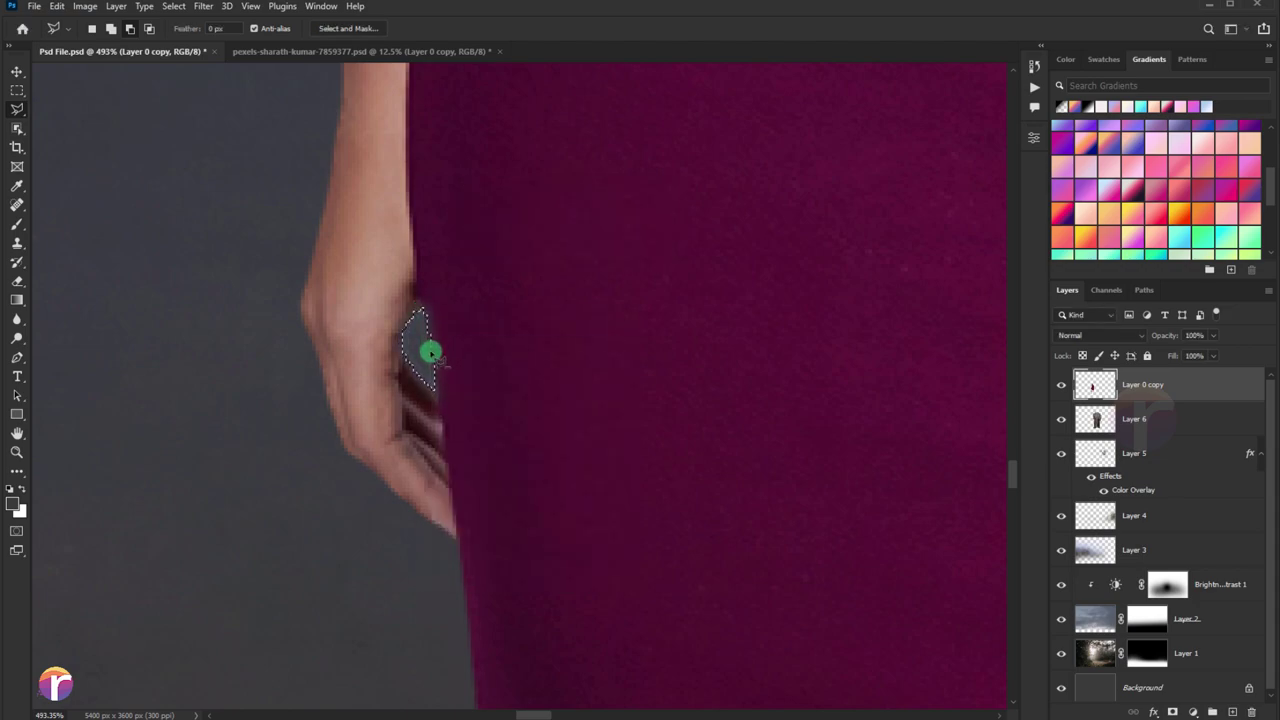
Deselect and zoom back out over the composite.
key(ctrl+d)
scroll(427, 354, down, 3)
scroll(425, 356, down, 3)
scroll(422, 357, down, 4)
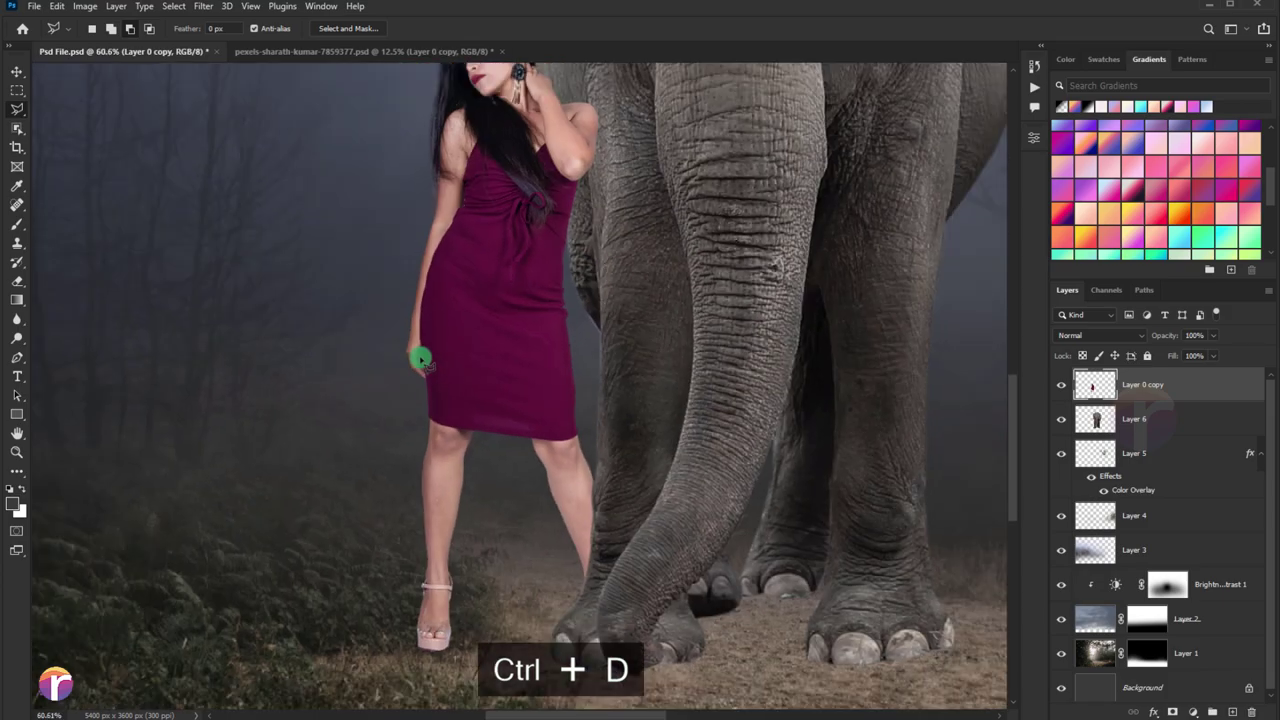
scroll(422, 357, down, 1)
scroll(430, 390, down, 2)
scroll(432, 395, down, 1)
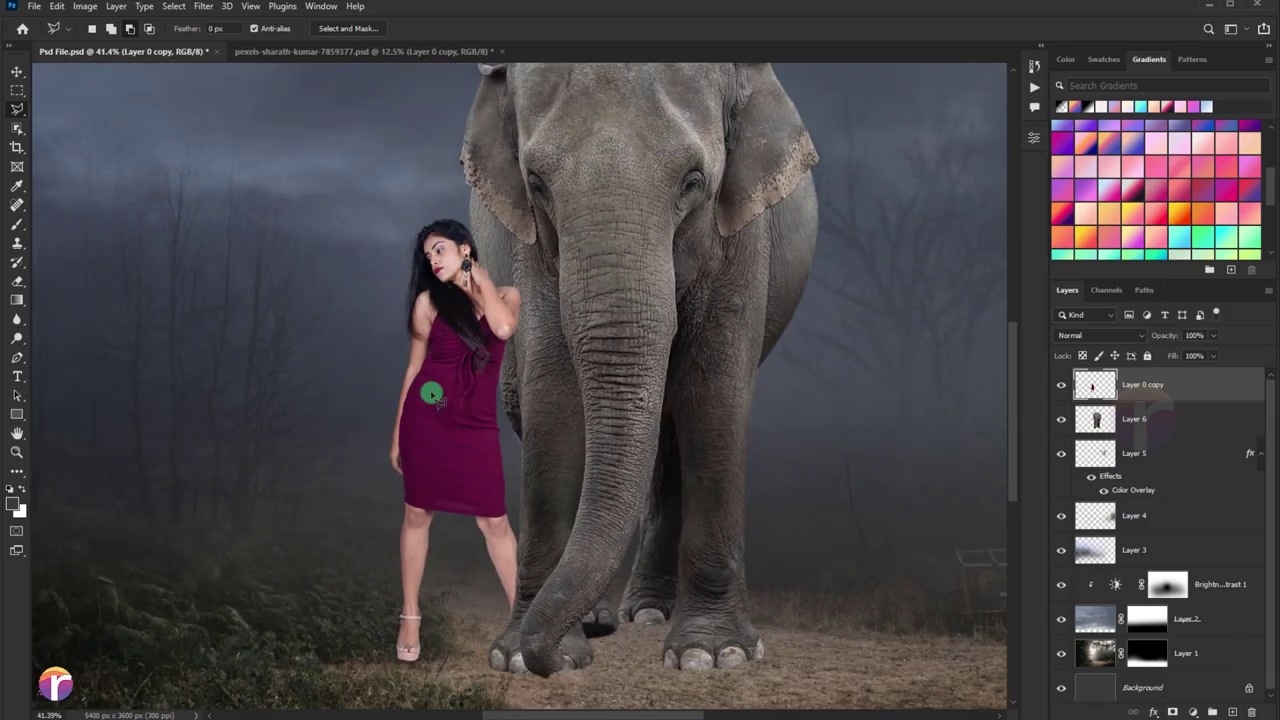
scroll(432, 390, down, 1)
scroll(430, 386, down, 2)
scroll(440, 240, up, 4)
scroll(418, 267, up, 4)
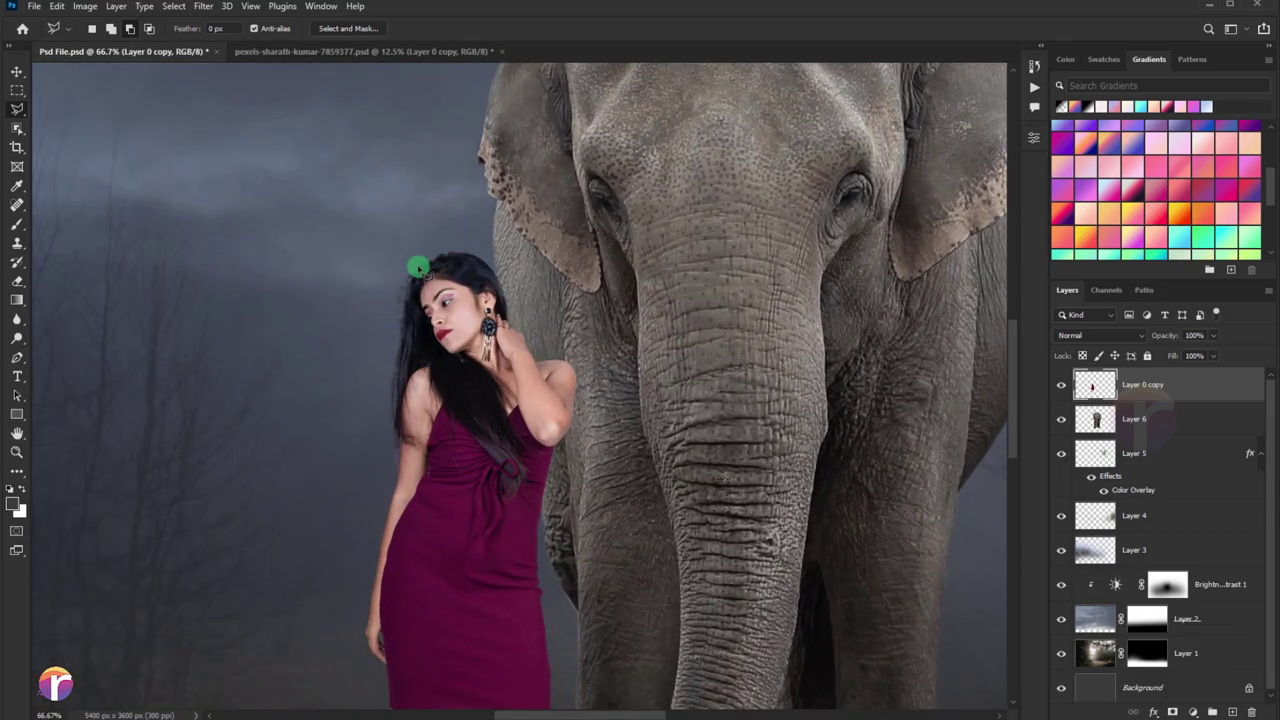
scroll(418, 267, up, 10)
scroll(411, 297, up, 8)
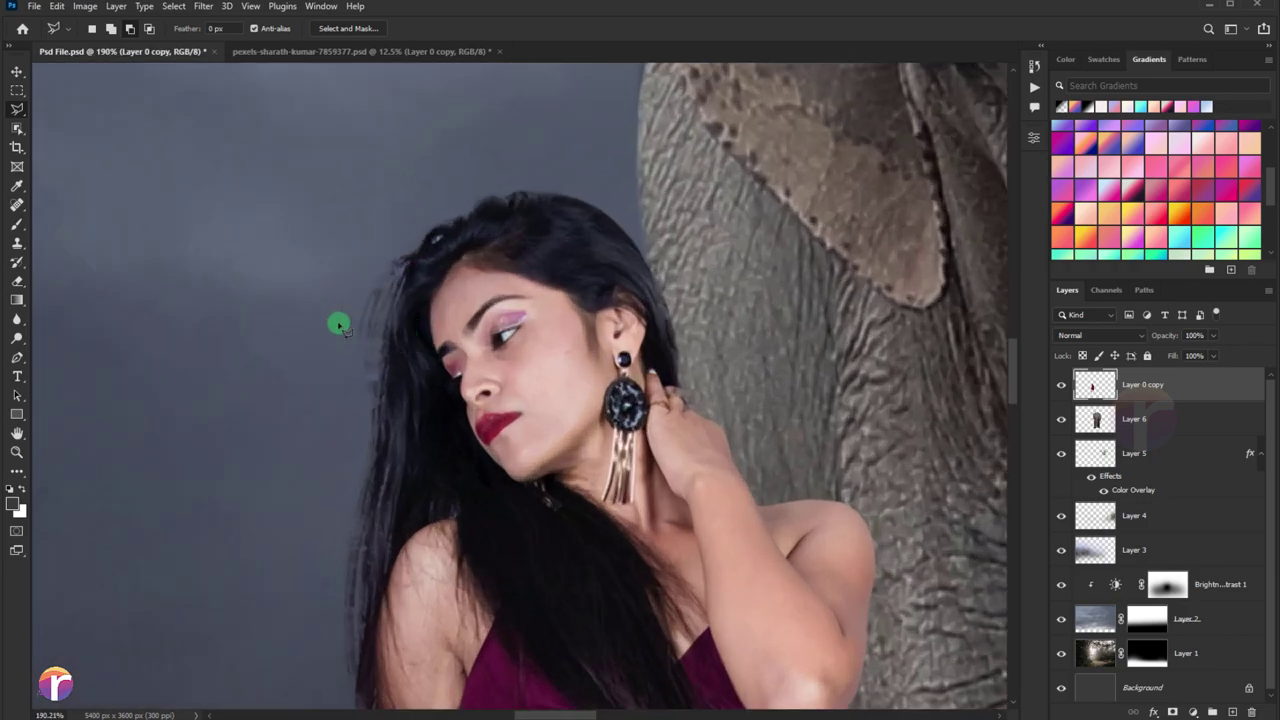
Set up the Smudge tool with the Spatter 14 pixels brush at 97% strength.
right_click(17, 334)
click(62, 345)
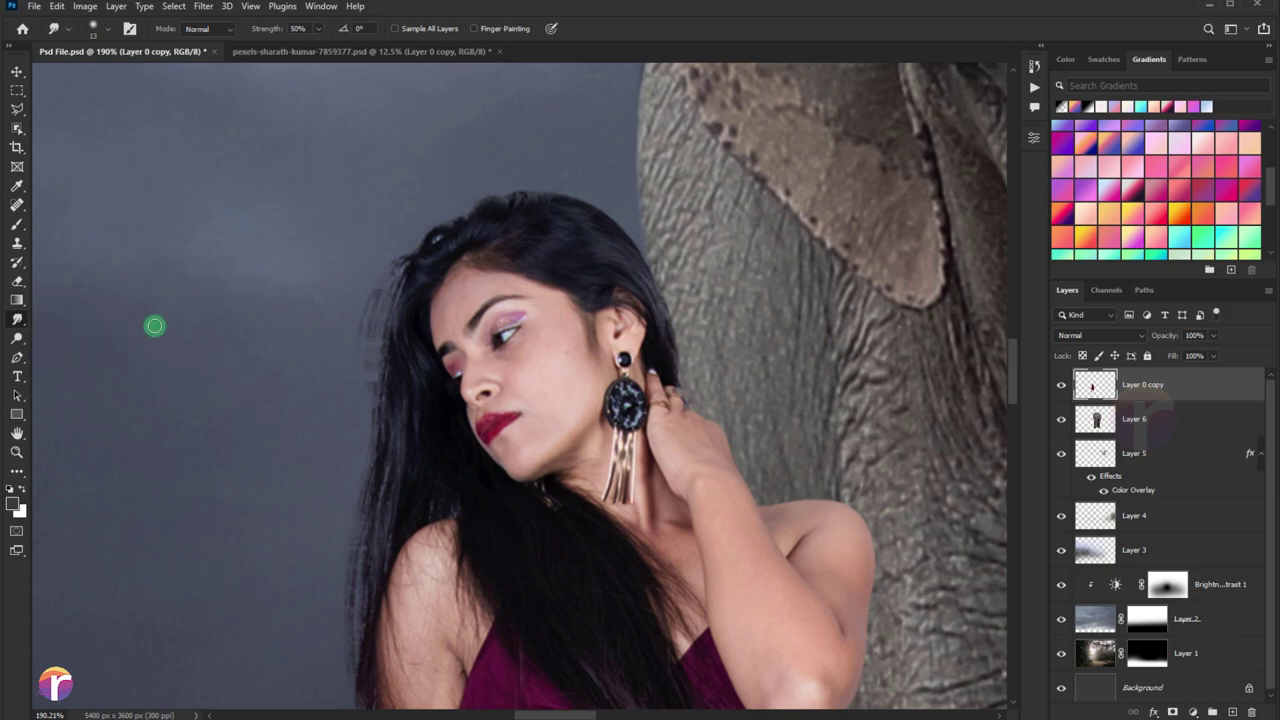
scroll(120, 250, up, 1)
click(96, 30)
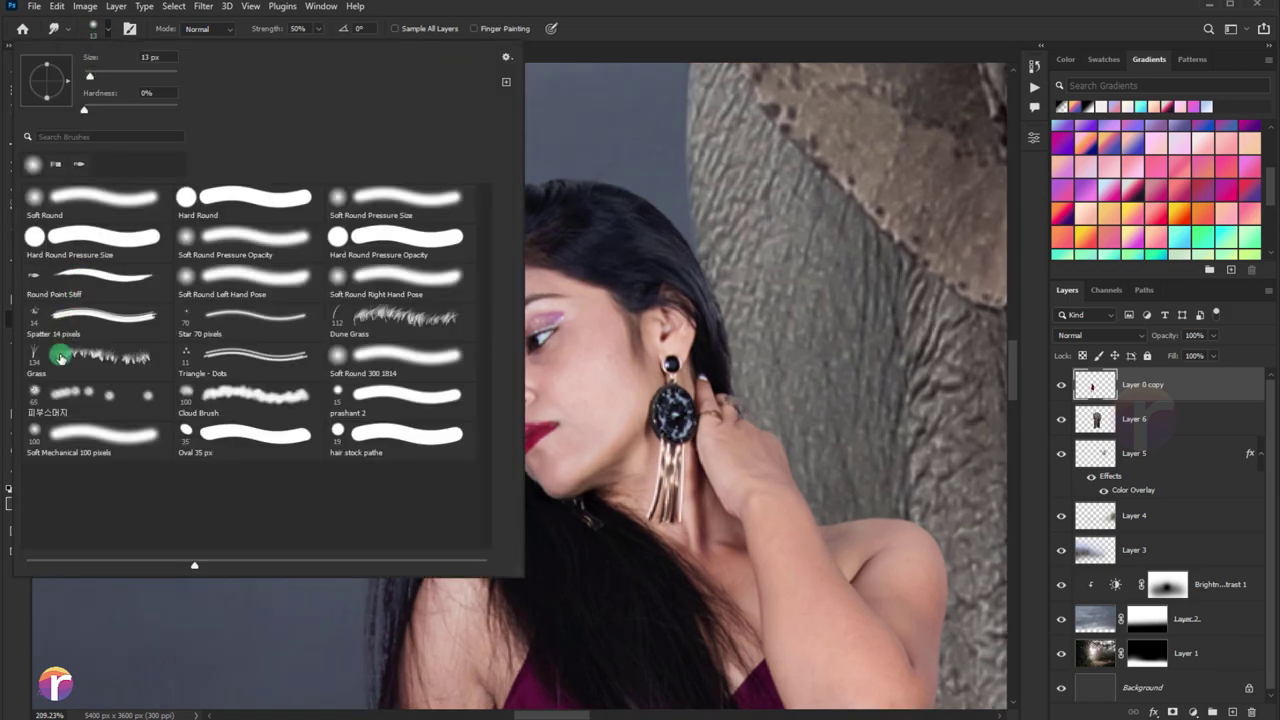
click(60, 316)
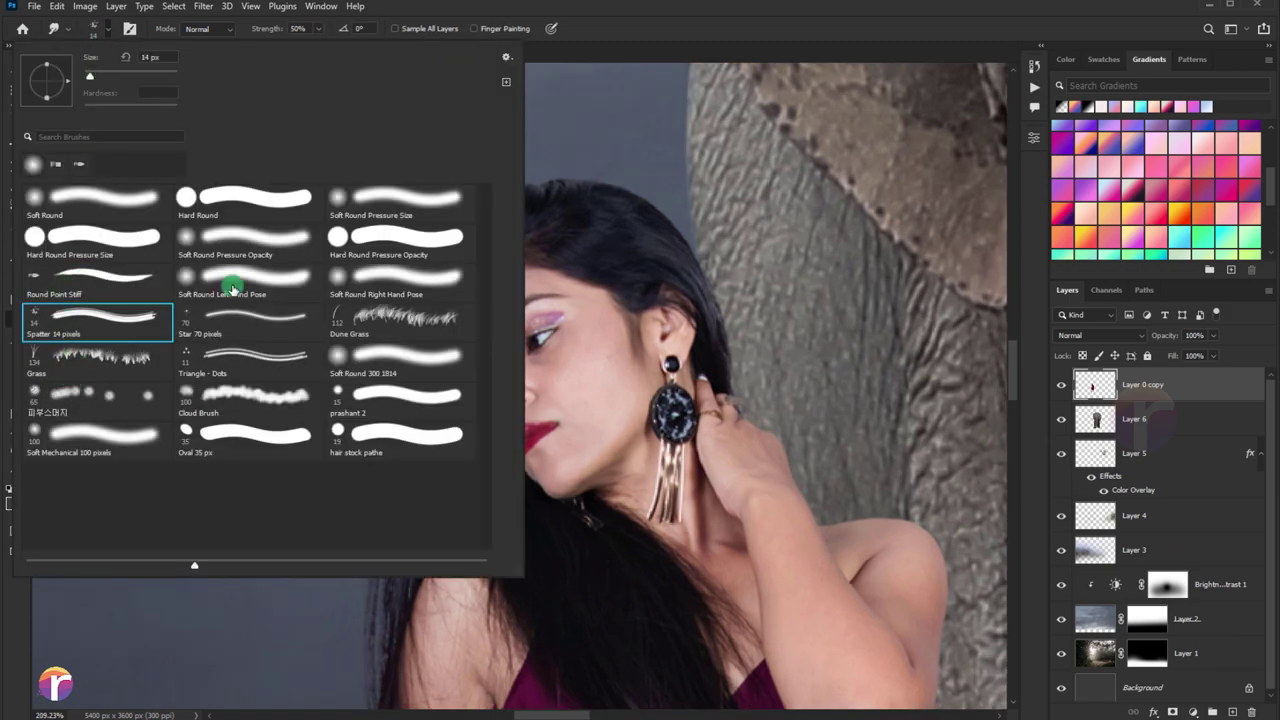
click(616, 33)
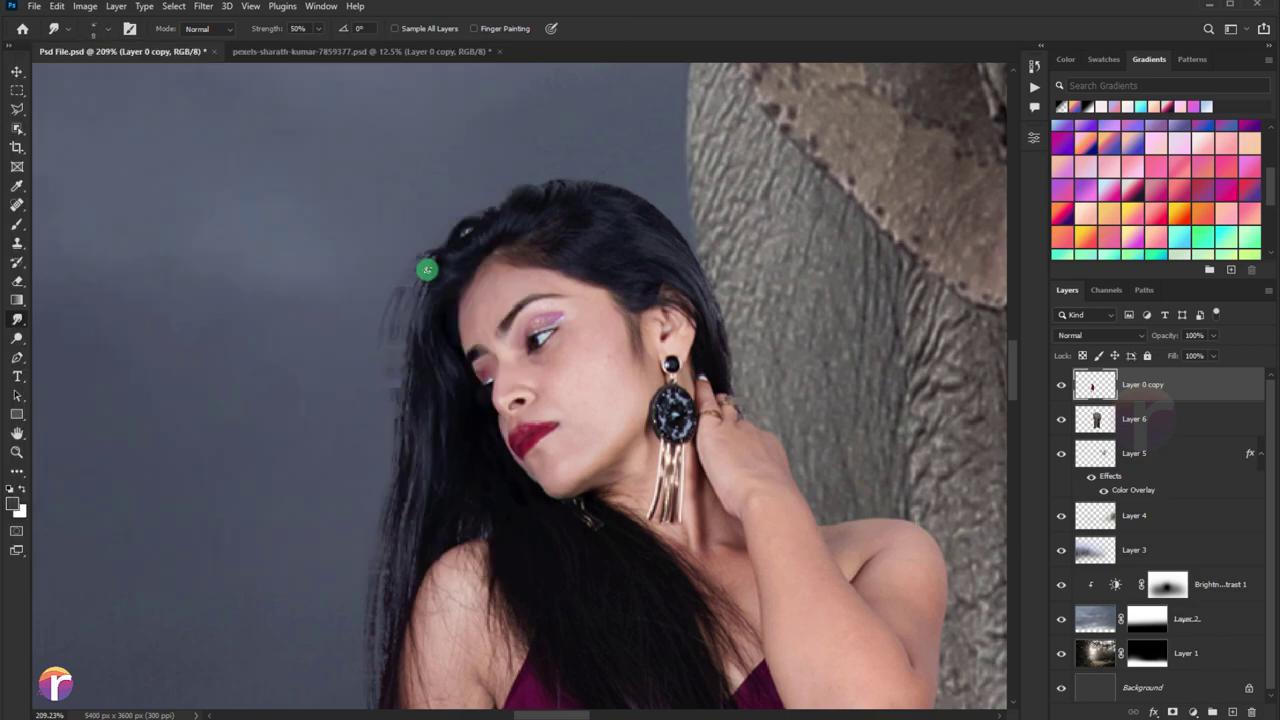
click(318, 28)
drag(320, 48, 356, 48)
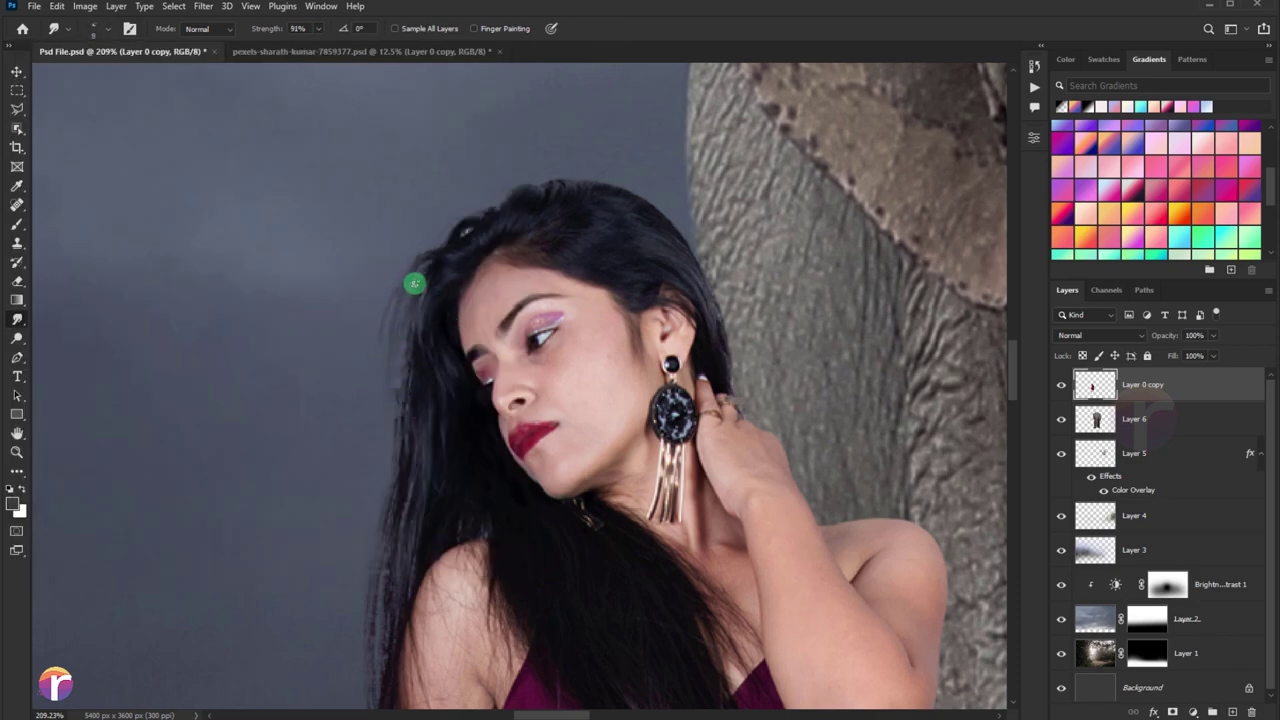
click(318, 28)
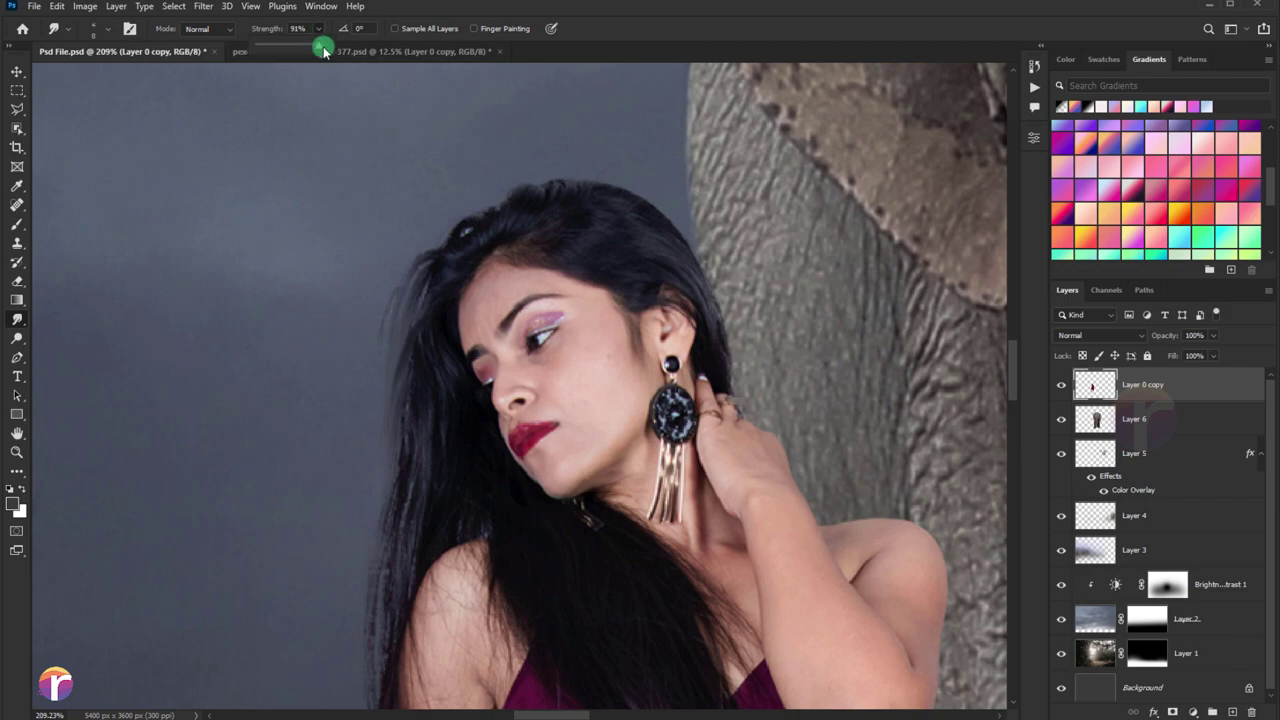
click(413, 467)
Smudge the woman's left hair edge into soft strands down to the lower hair.
scroll(406, 446, down, 3)
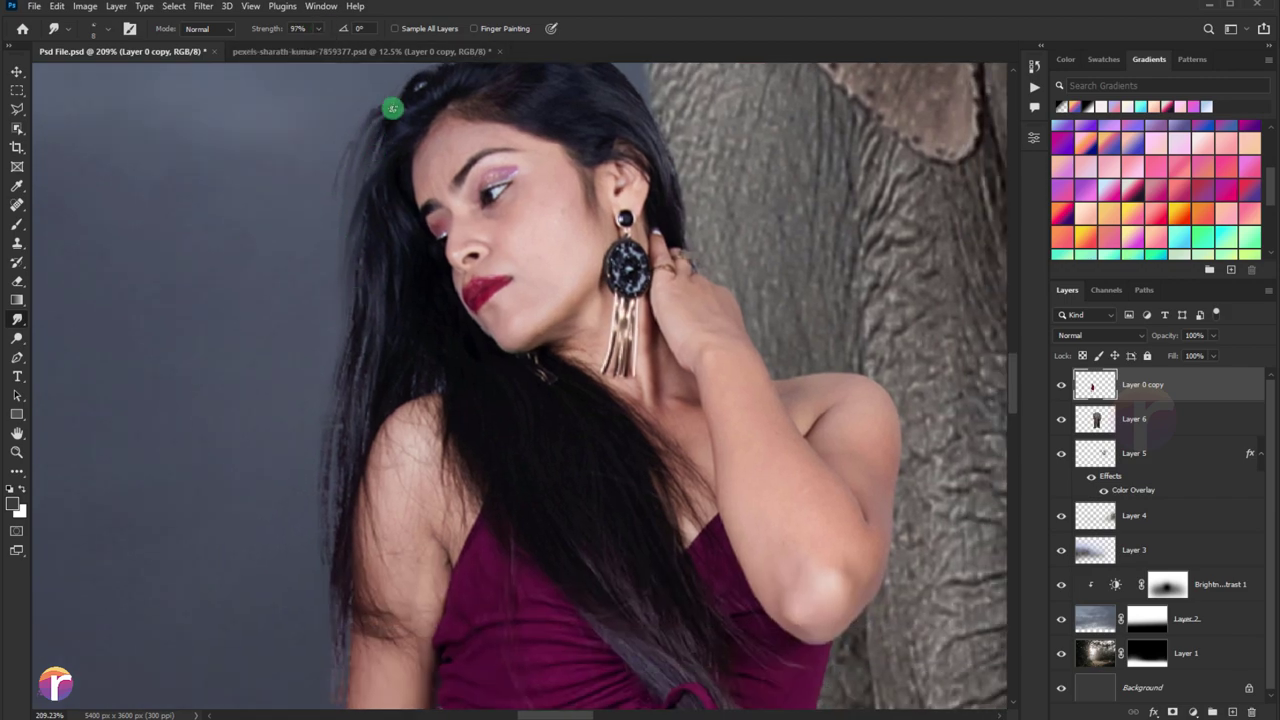
drag(382, 132, 317, 400)
drag(381, 148, 299, 421)
drag(340, 352, 326, 580)
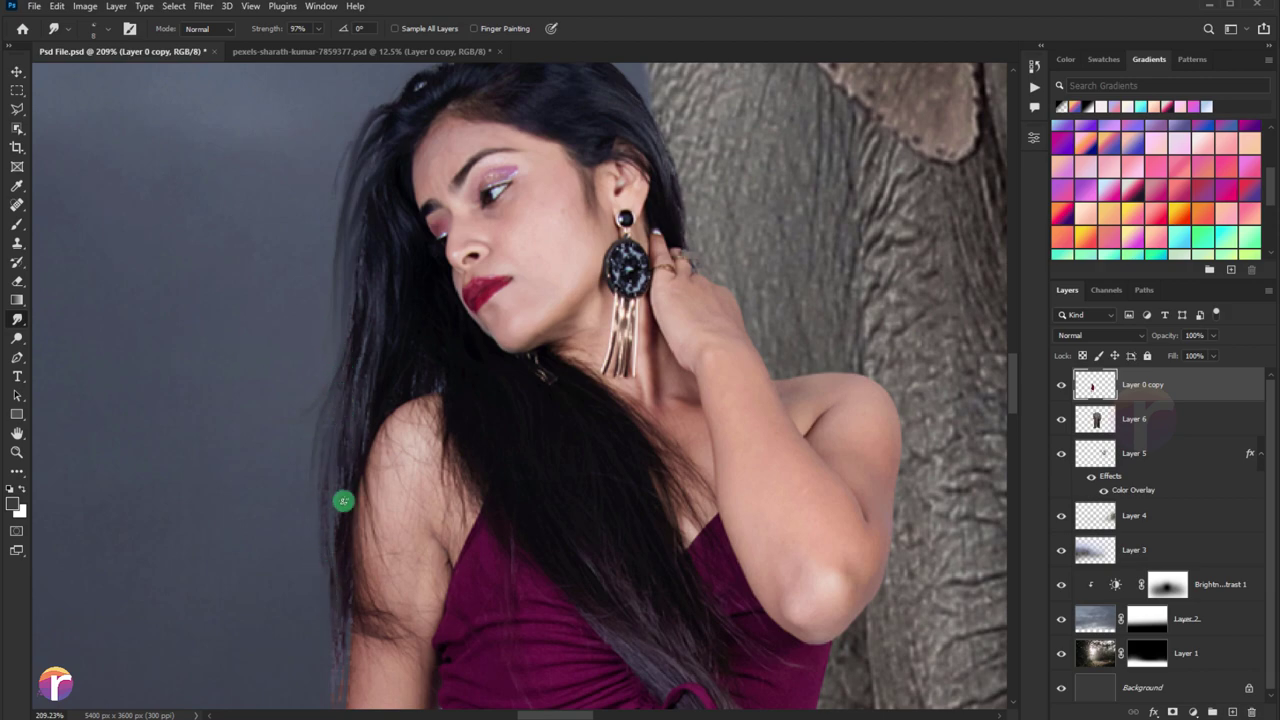
drag(346, 491, 330, 665)
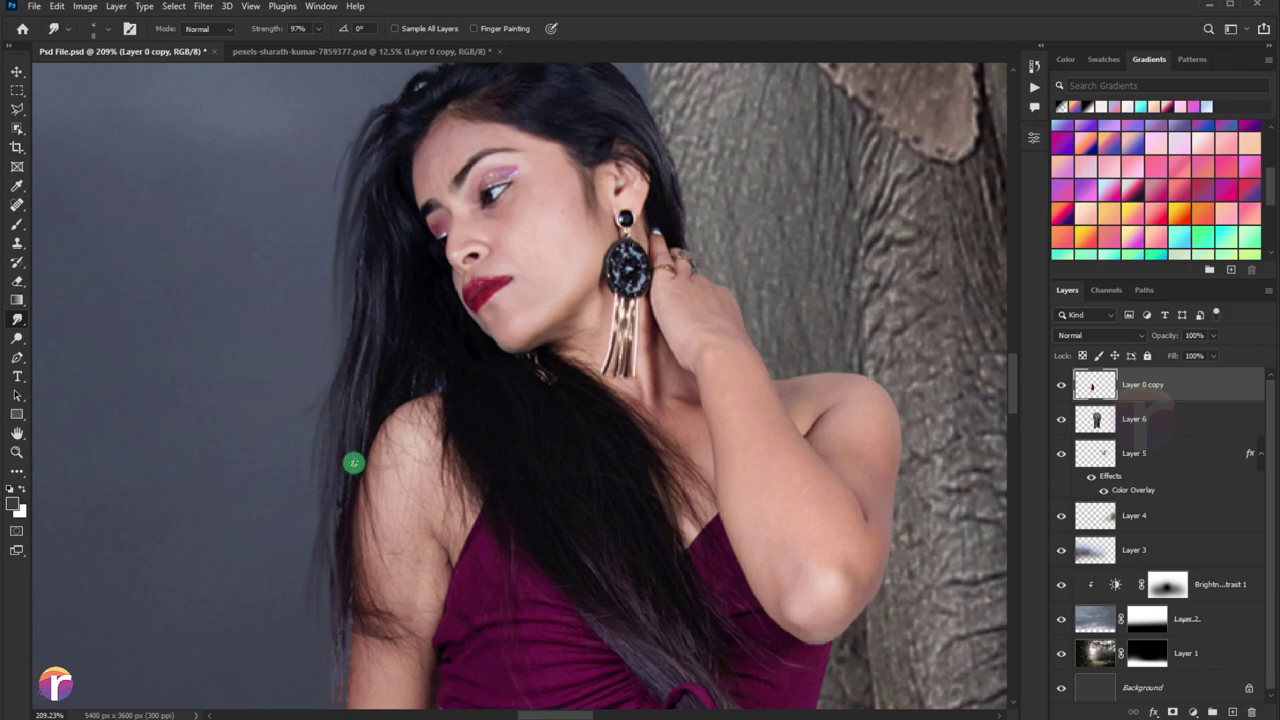
scroll(352, 469, down, 2)
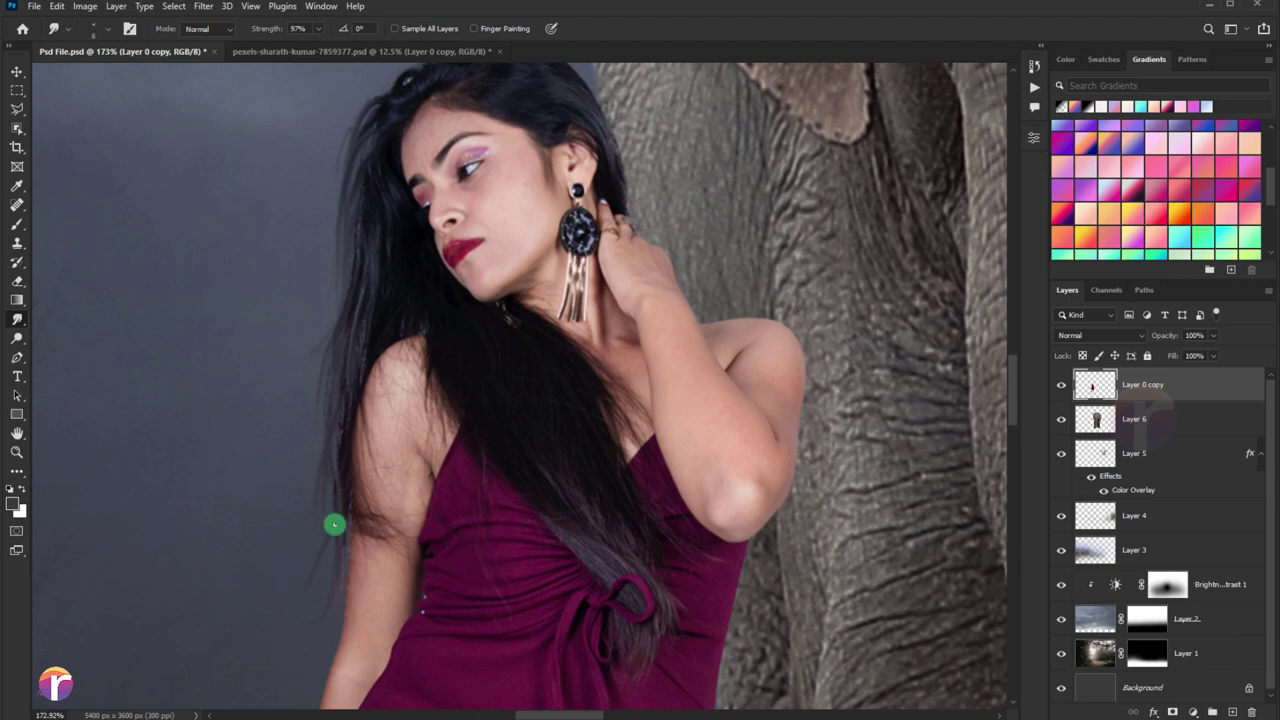
scroll(300, 543, down, 1)
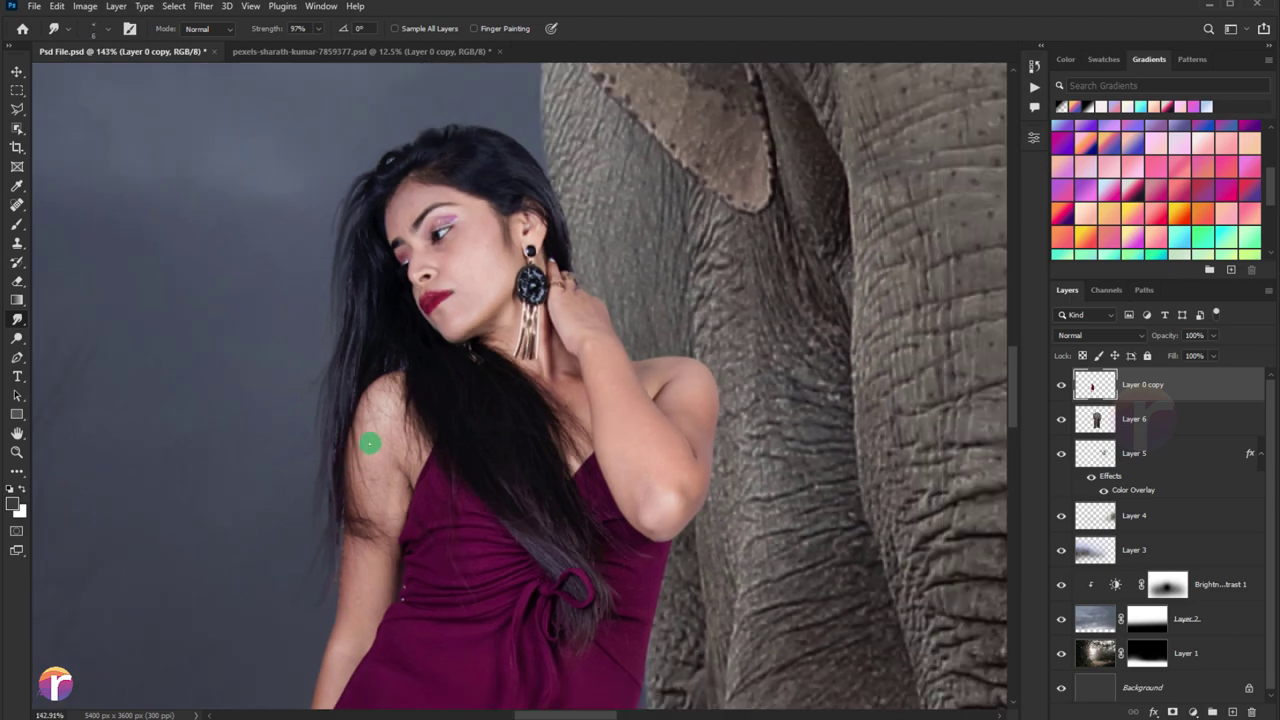
Add a new blank Layer 7 and clip it to Layer 0 copy.
click(1235, 712)
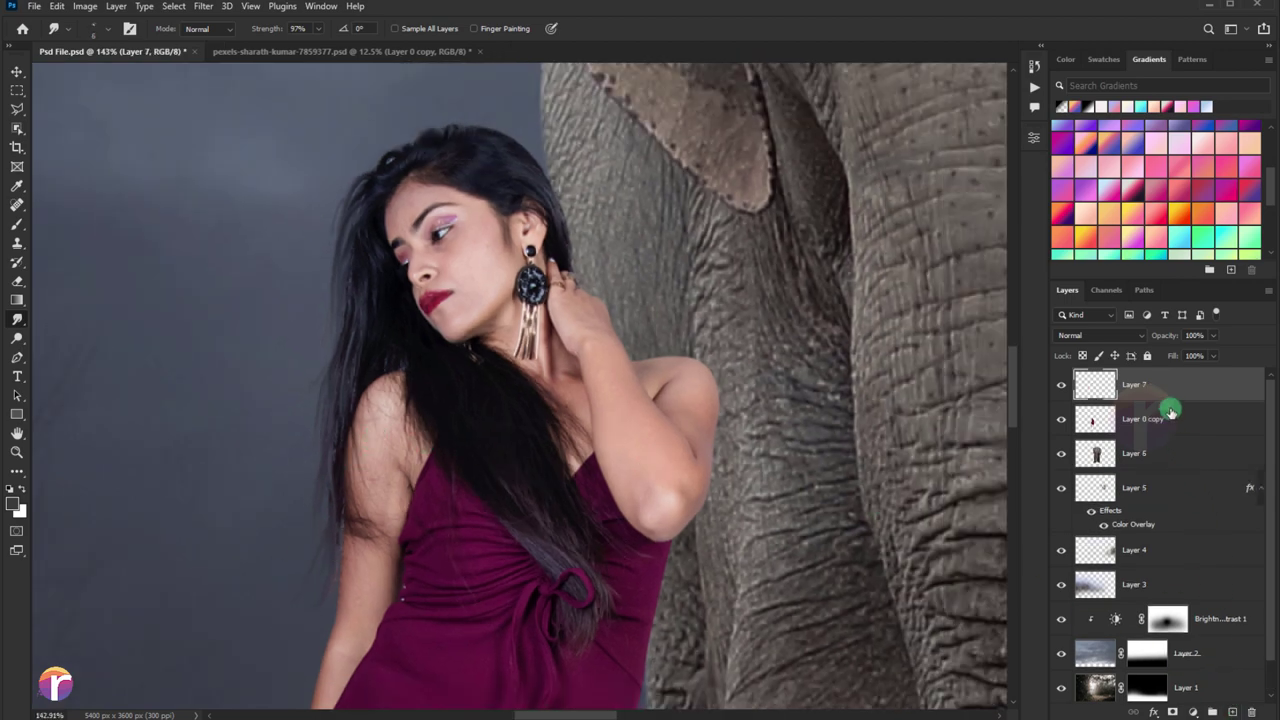
right_click(1146, 394)
click(1114, 403)
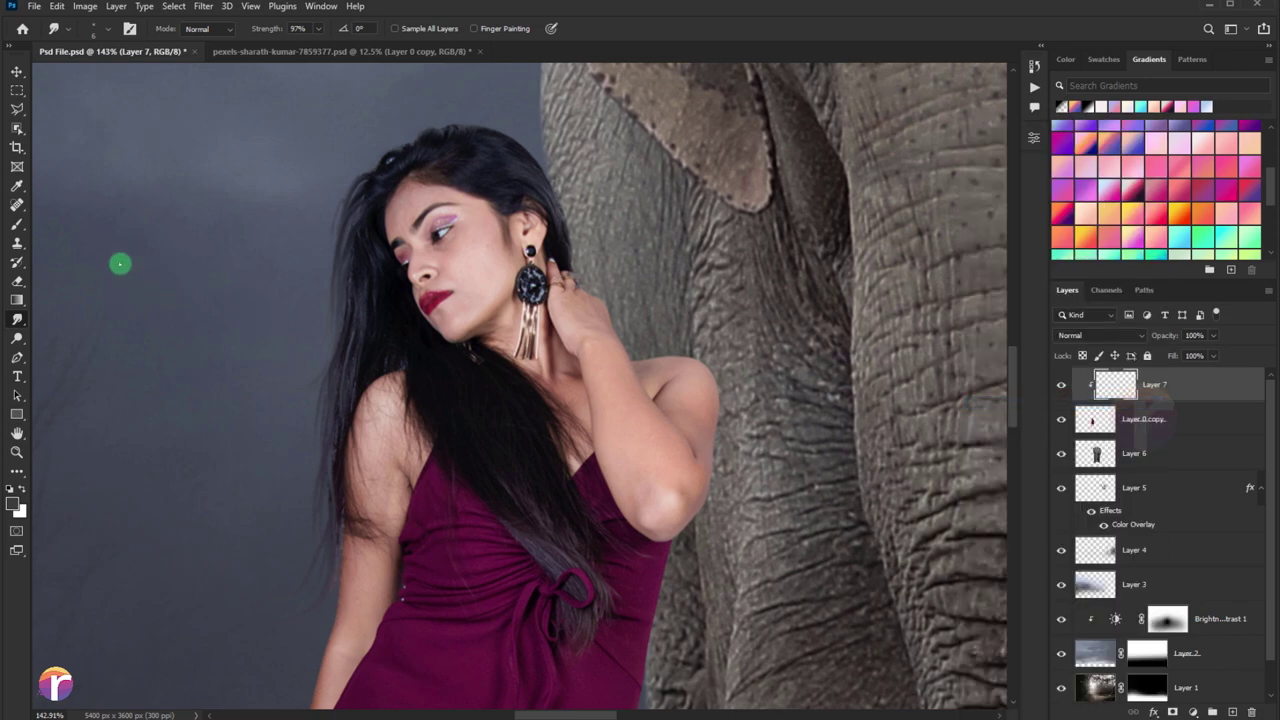
Select the Brush tool and settle its size at 100.
click(18, 226)
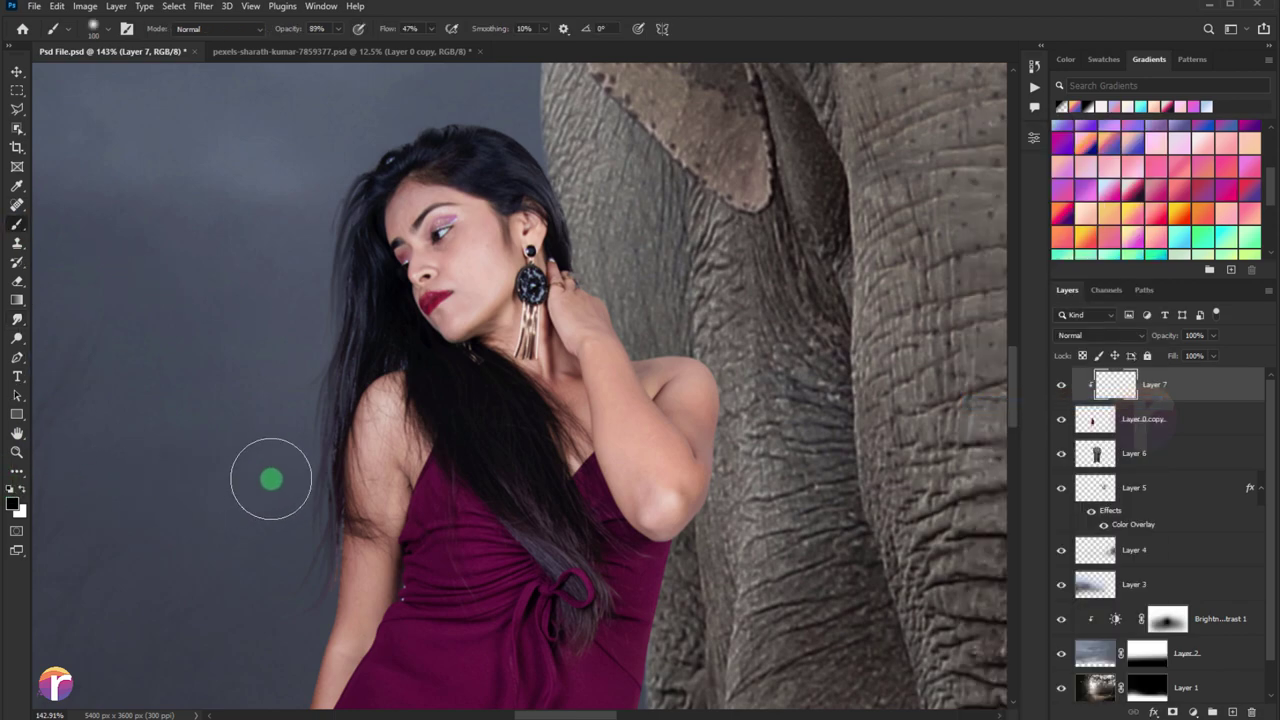
key(bracketright)
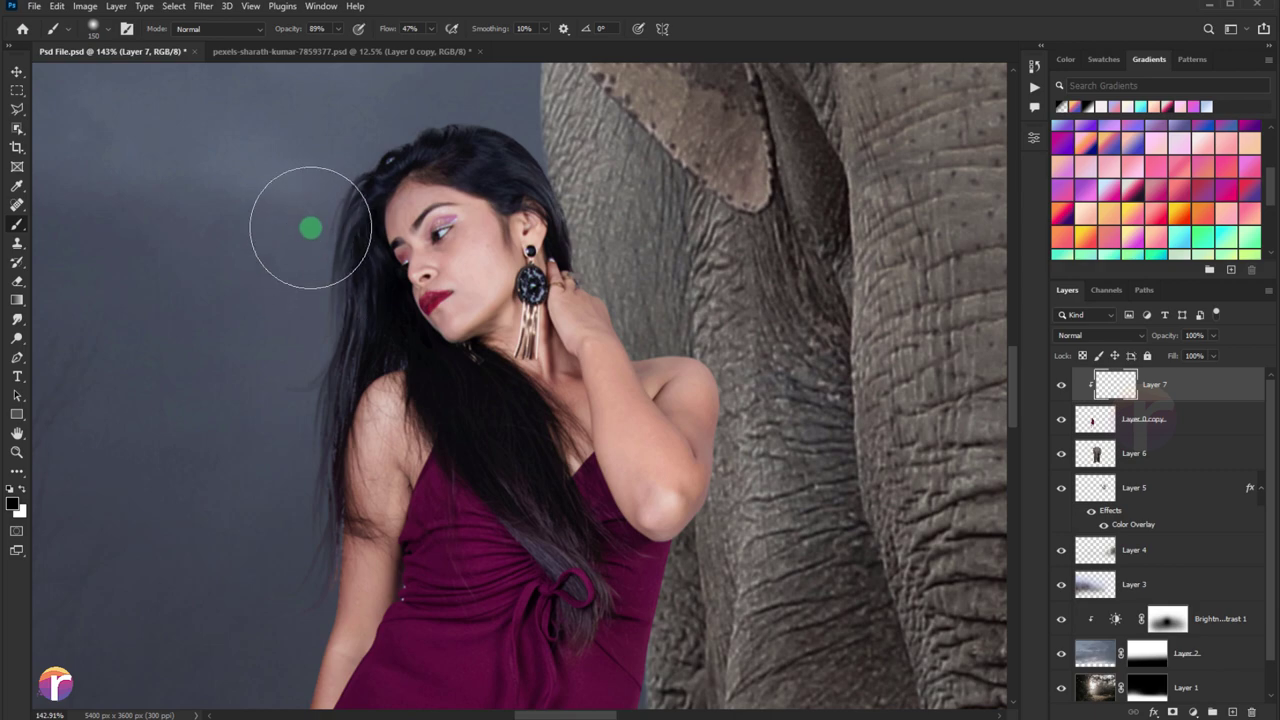
key(bracketright)
key(bracketleft)
key(bracketleft)
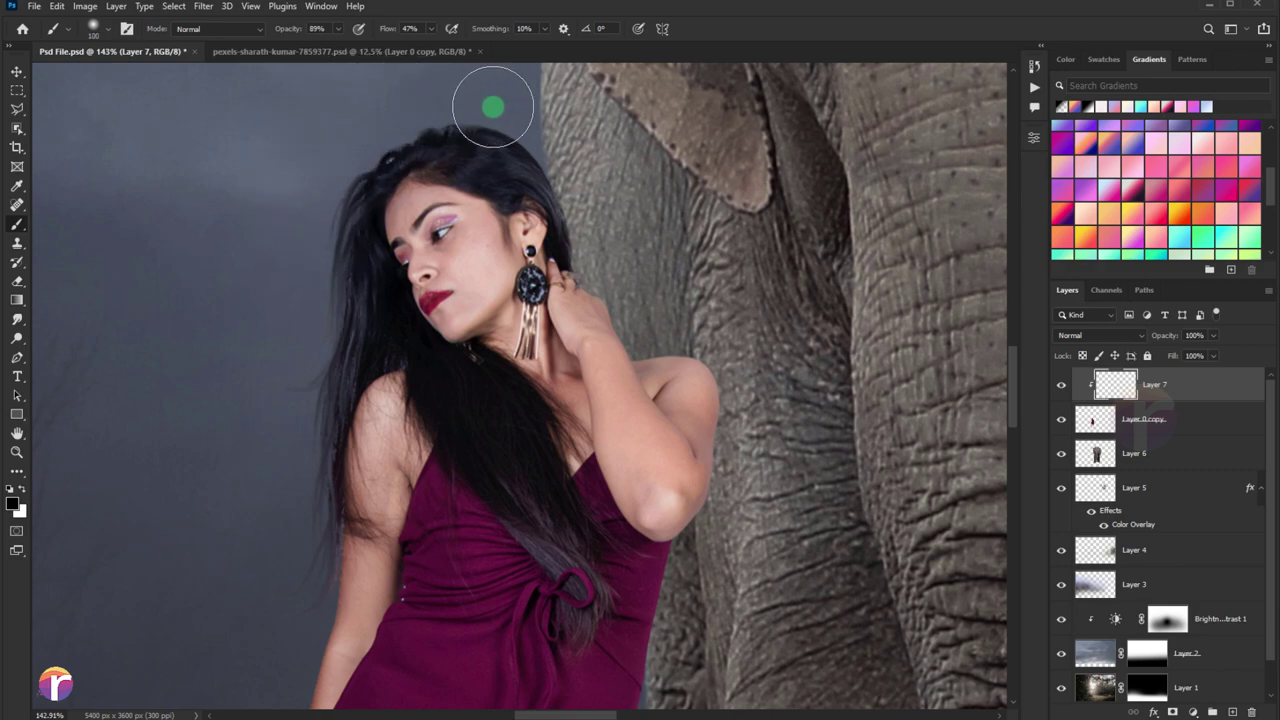
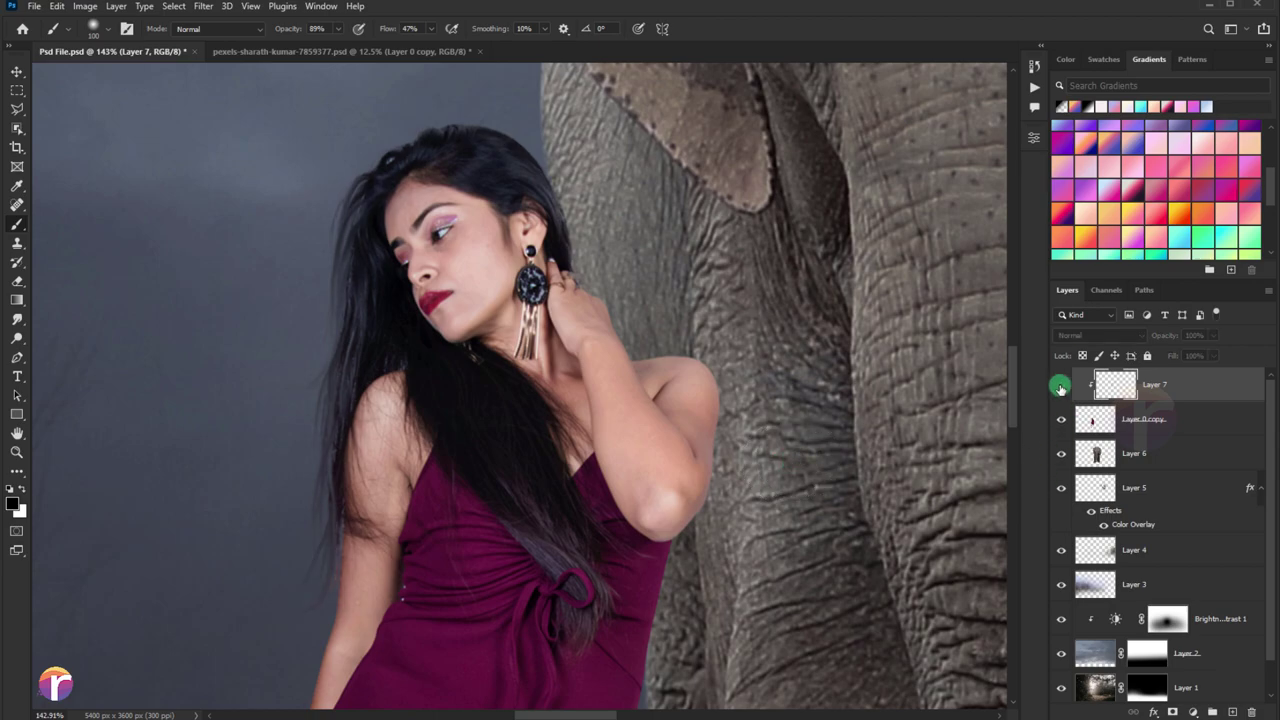
Merge Layer 0 copy into the woman's Layer 7.
ctrl+click(1127, 427)
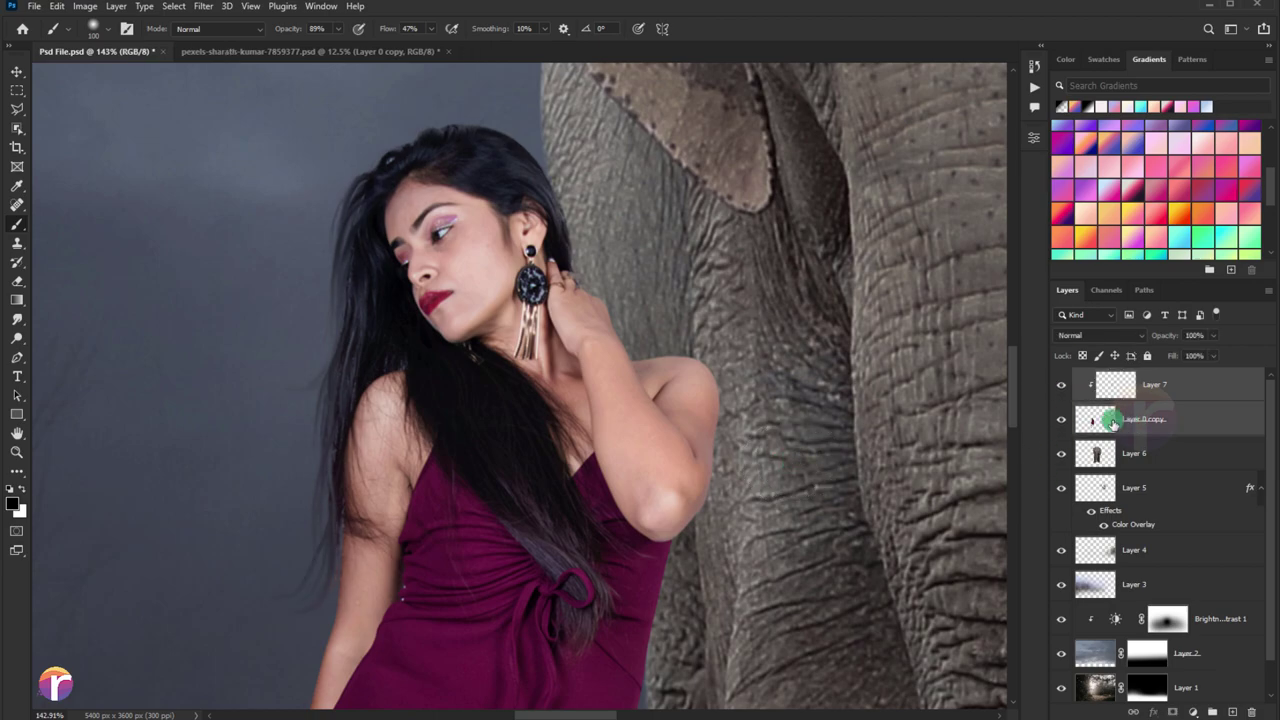
key(ctrl+e)
scroll(480, 380, down, 5)
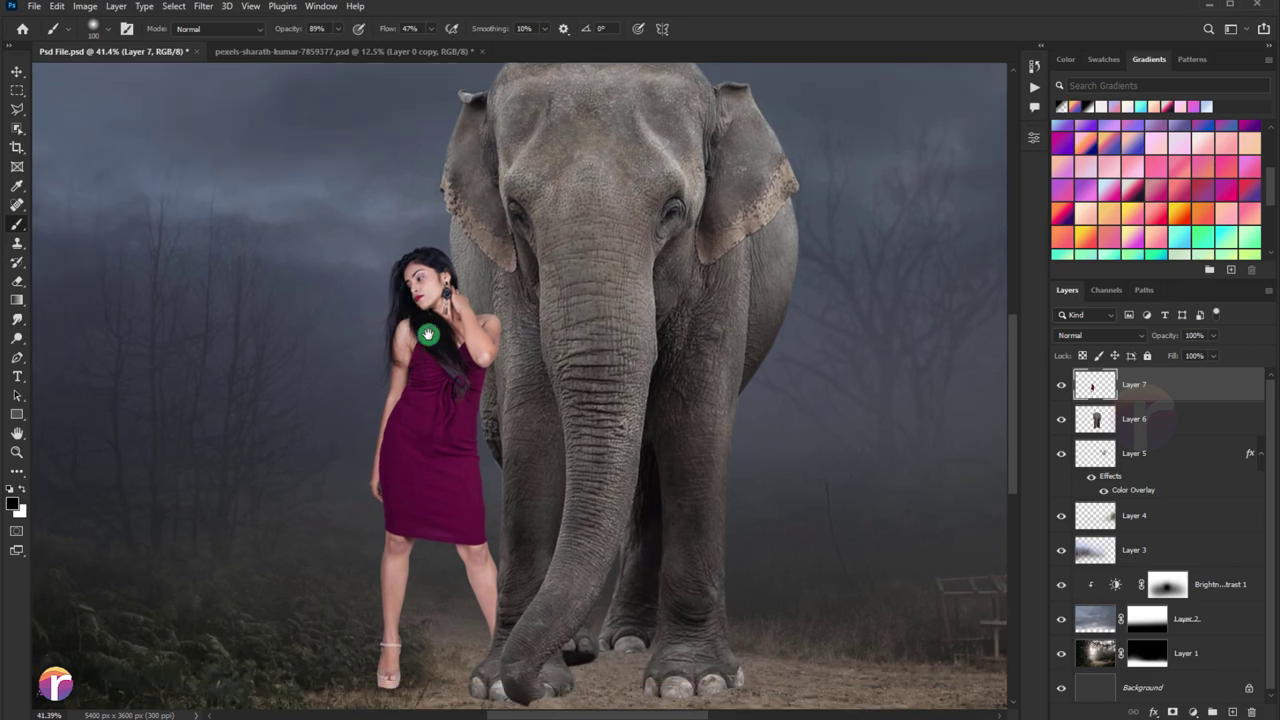
scroll(459, 409, up, 3)
scroll(465, 409, down, 3)
scroll(460, 408, down, 2)
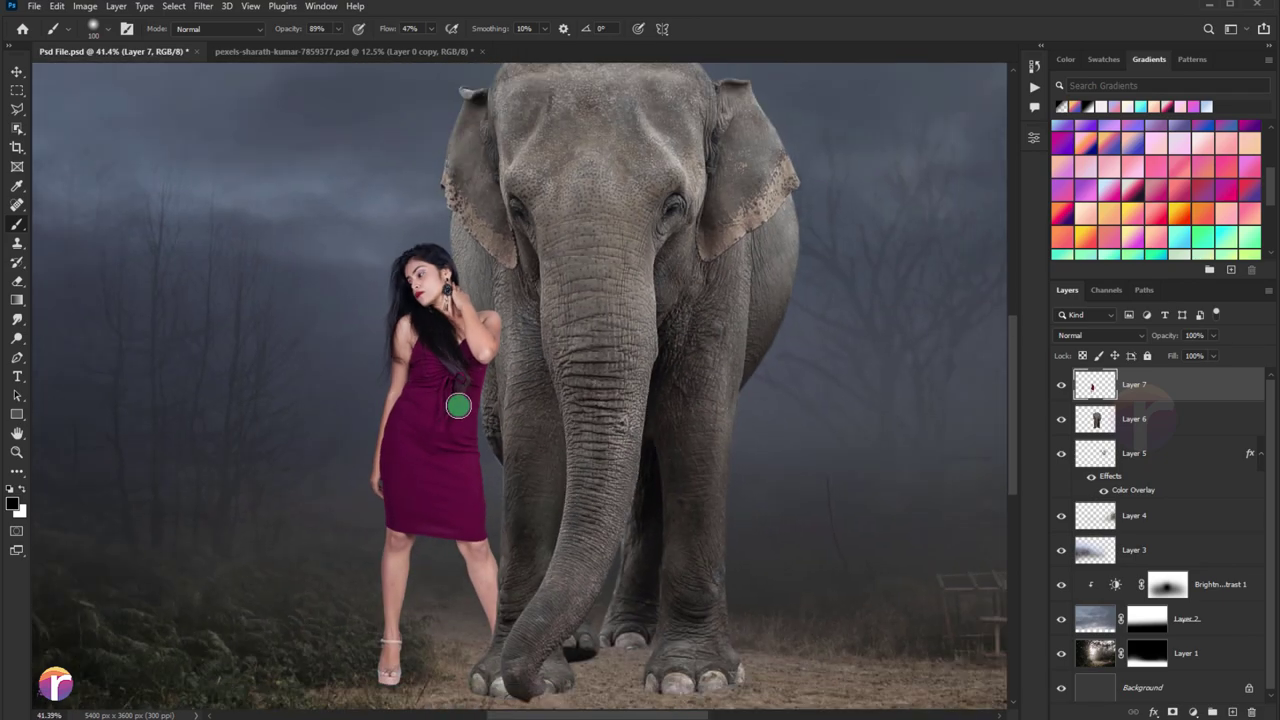
scroll(458, 405, down, 1)
click(18, 72)
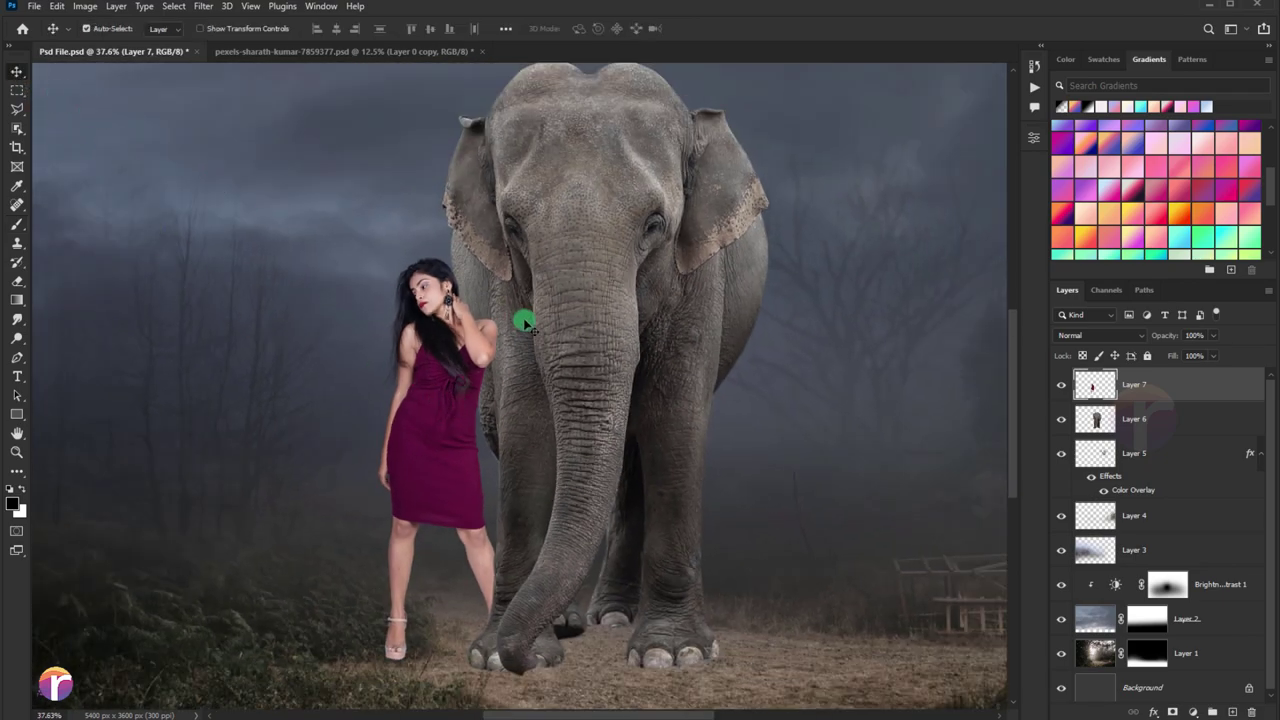
scroll(523, 320, down, 1)
scroll(523, 323, down, 1)
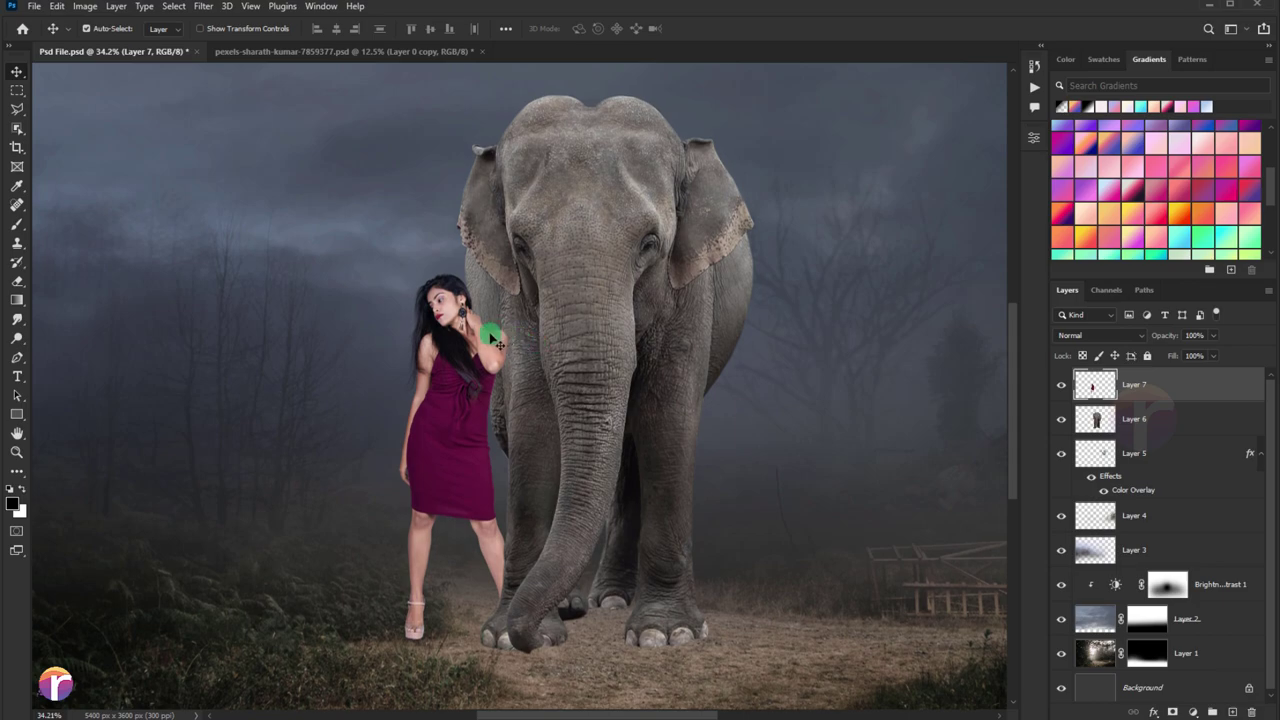
Apply a Camera Raw Filter to Layer 7: Contrast -8, Highlights -21, Whites -26, Vibrance -17.
click(200, 7)
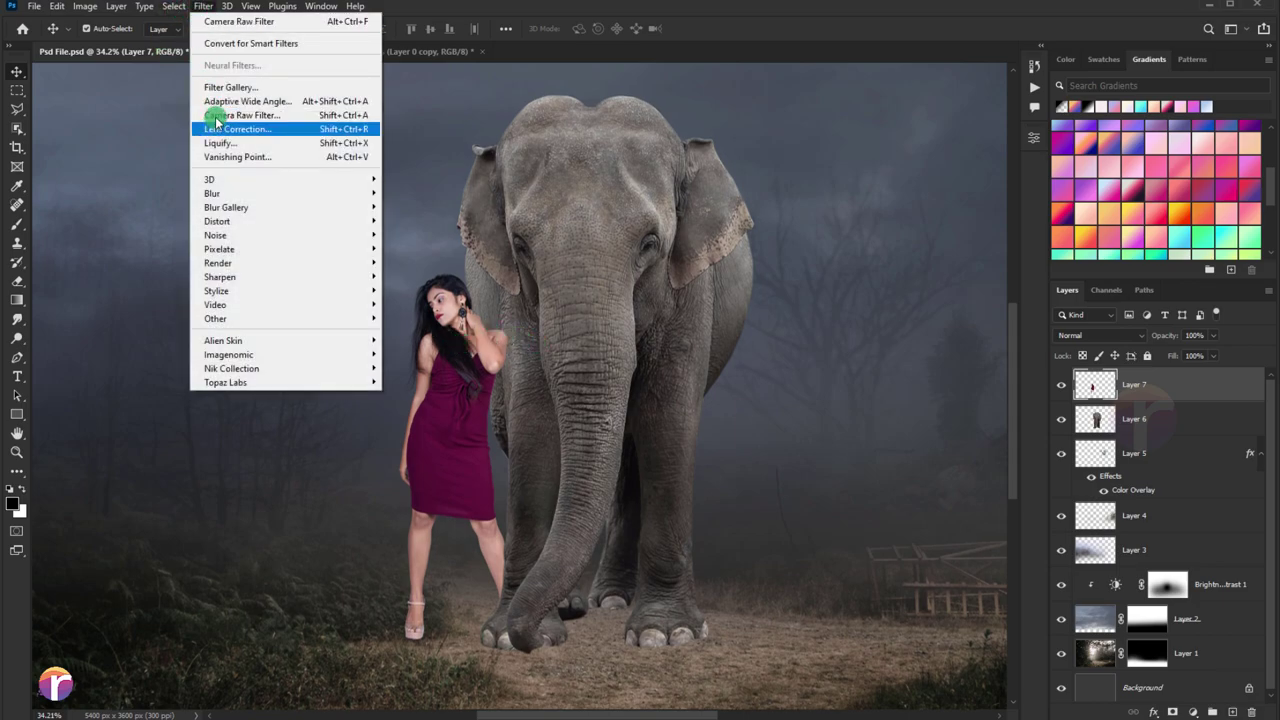
click(262, 117)
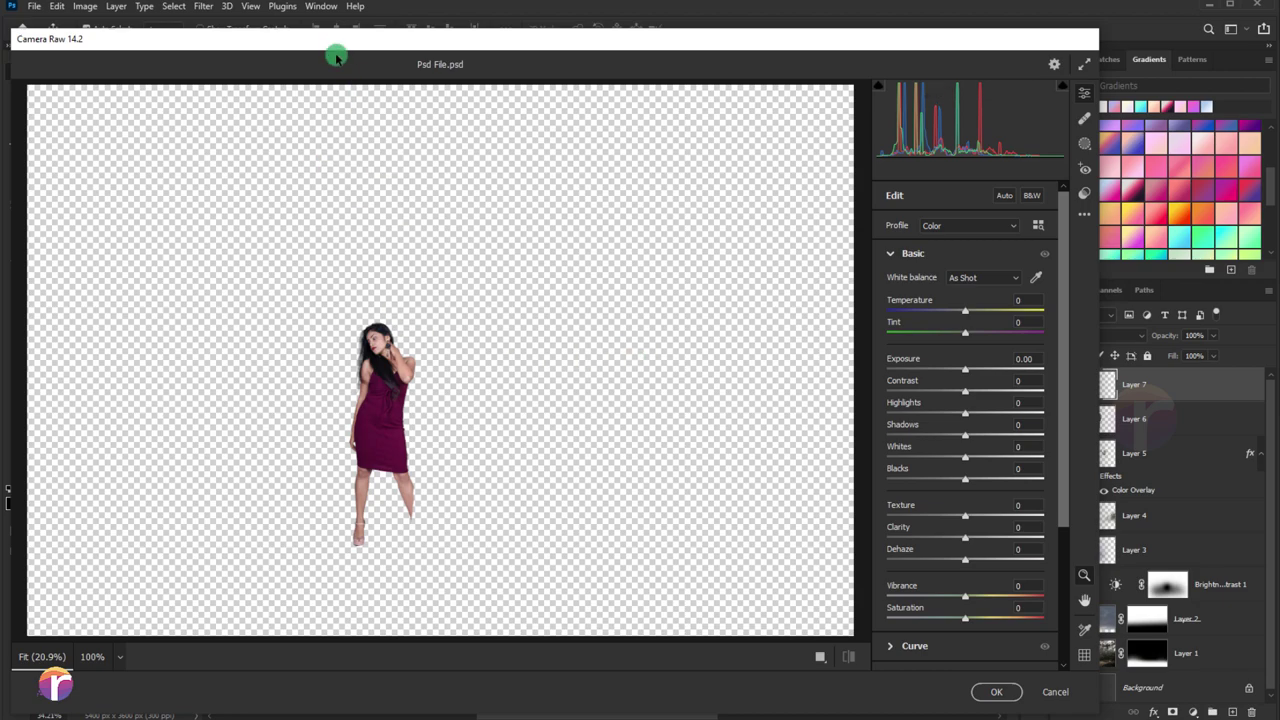
drag(334, 40, 354, 42)
scroll(410, 400, up, 3)
drag(432, 357, 435, 349)
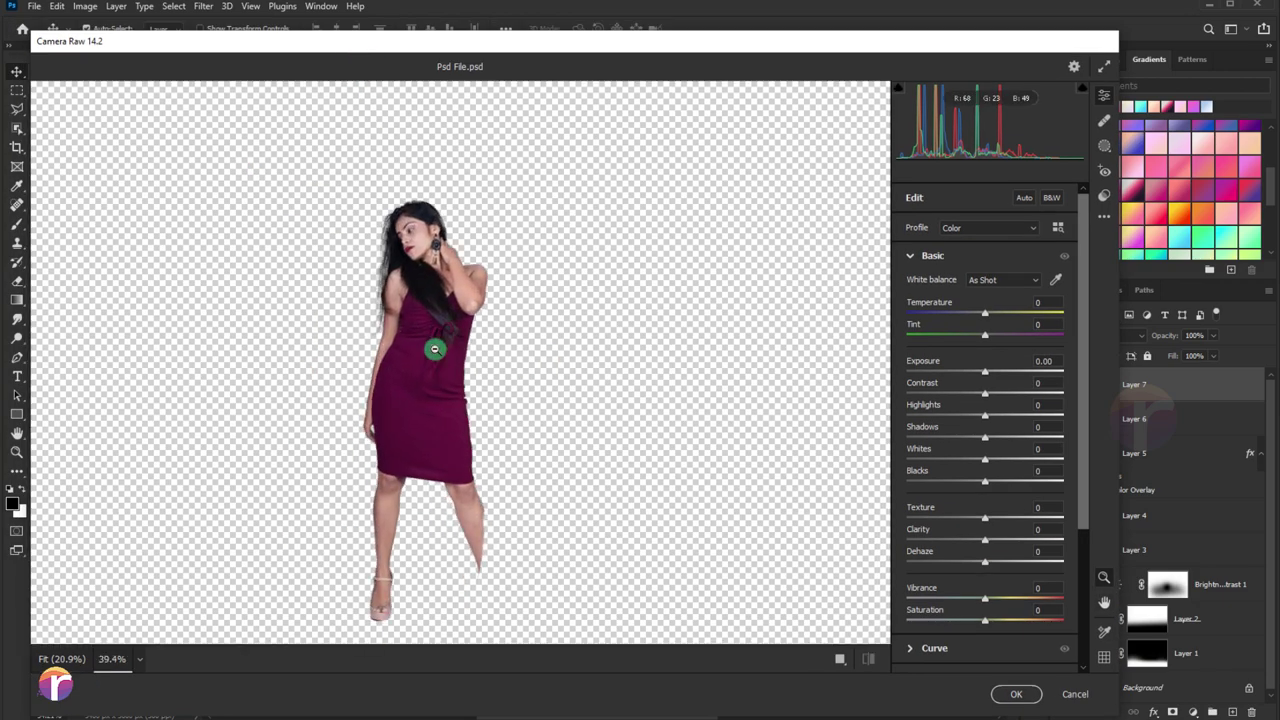
mouse_move(985, 415)
mouse_down()
mouse_move(962, 422)
mouse_move(951, 394)
mouse_move(979, 400)
mouse_move(964, 459)
mouse_move(970, 423)
mouse_up()
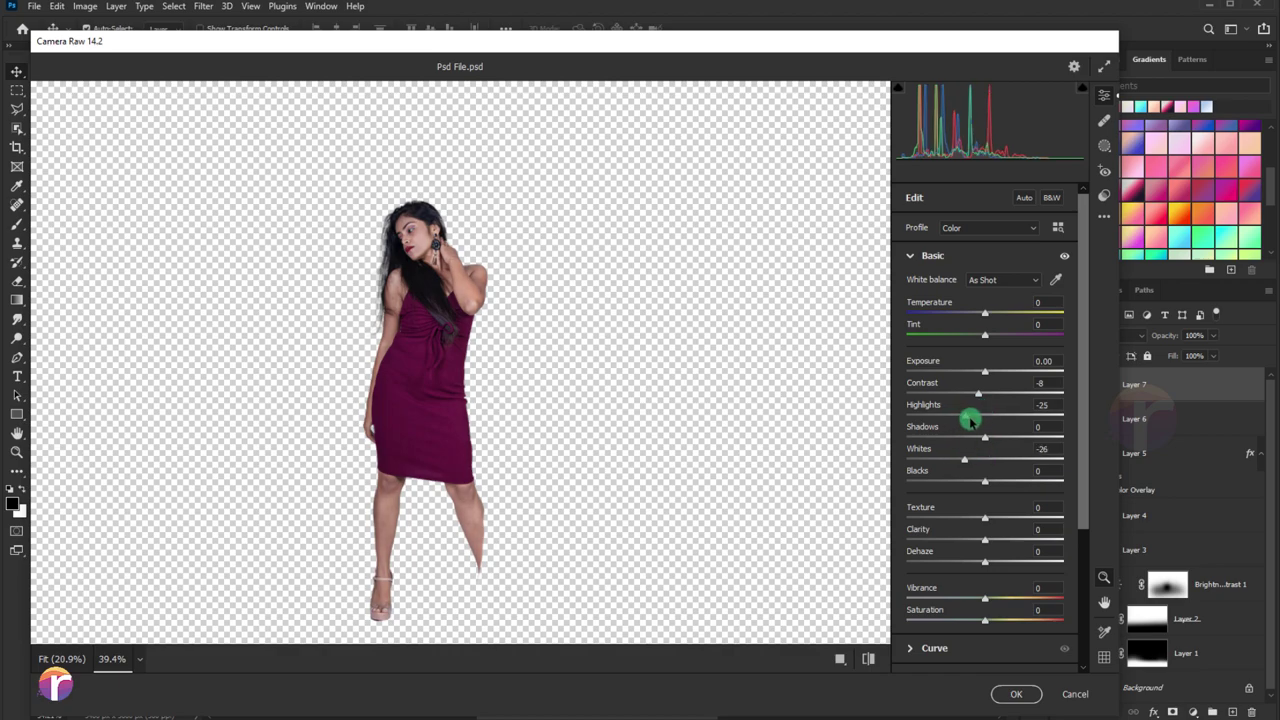
drag(987, 600, 974, 601)
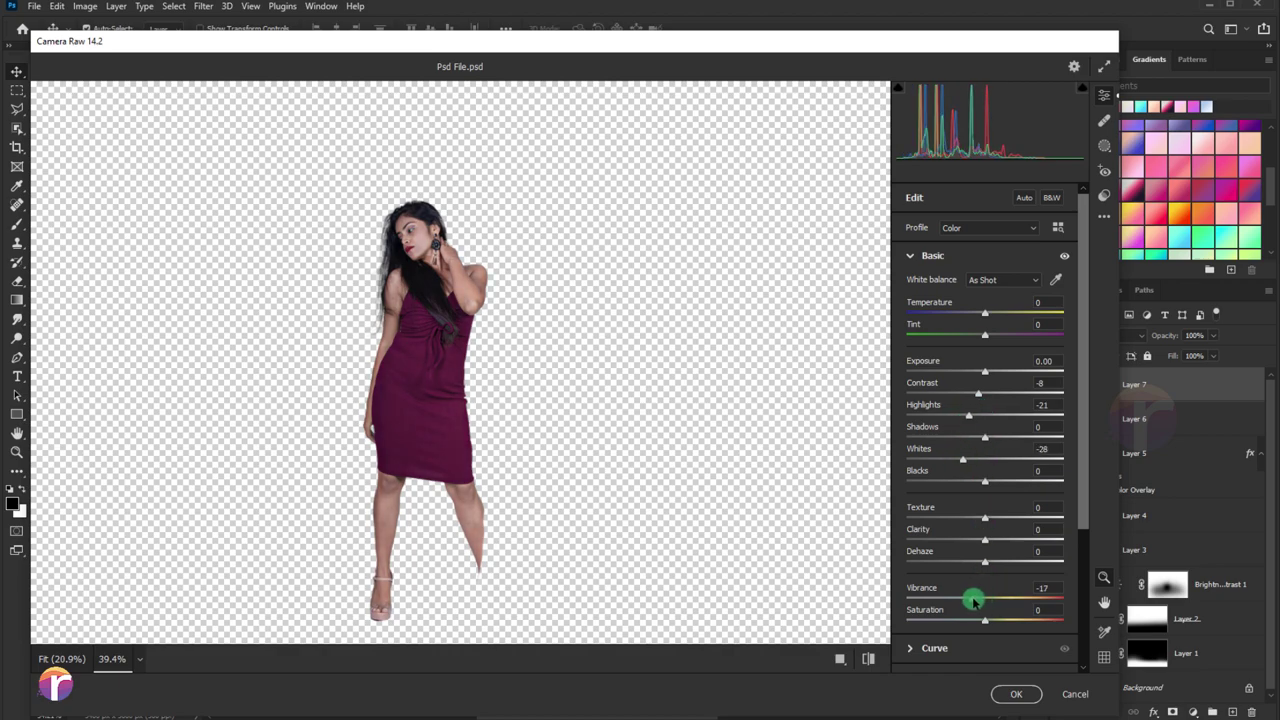
click(1016, 694)
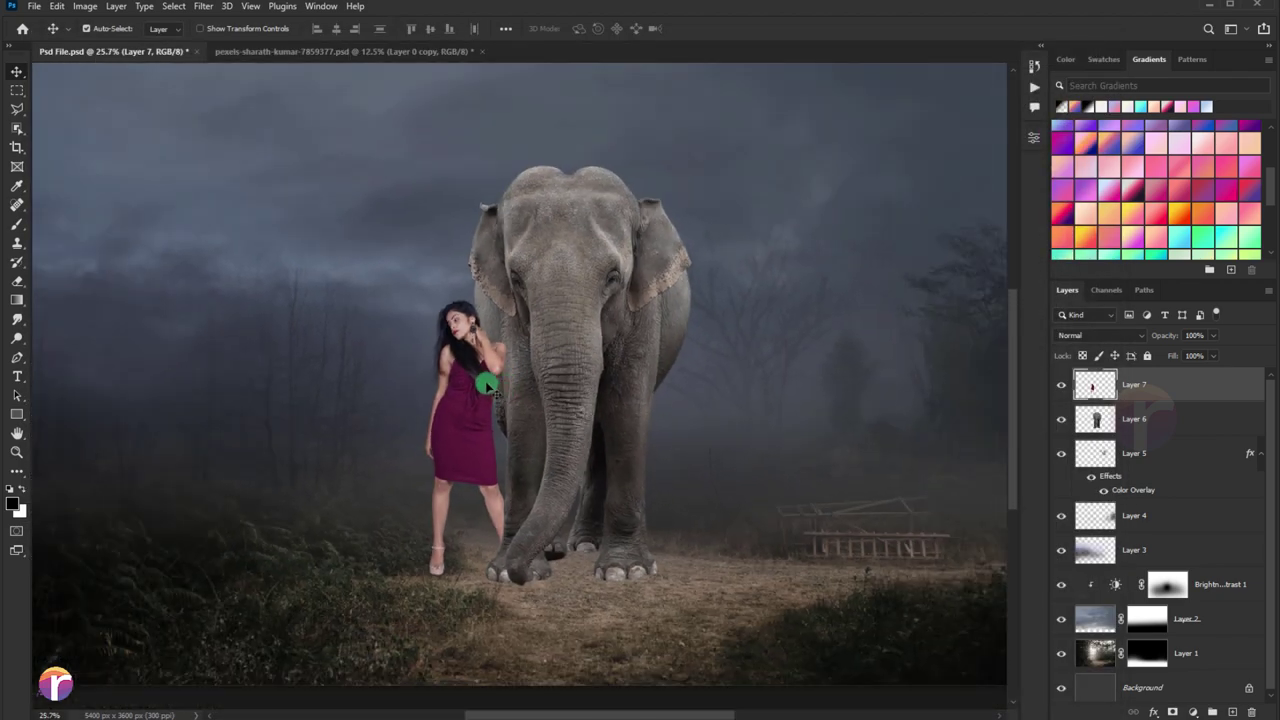
Lower the woman's saturation to -13 with Hue/Saturation.
scroll(487, 383, up, 2)
key(ctrl+u)
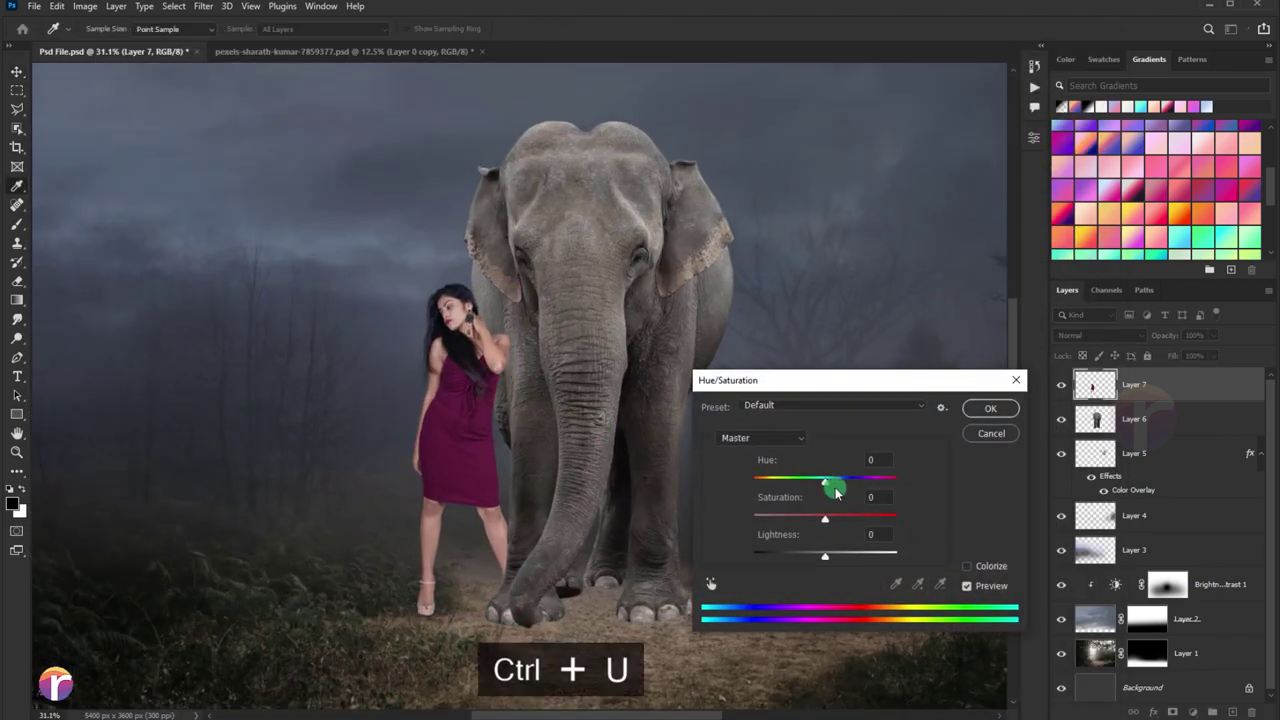
drag(824, 524, 819, 524)
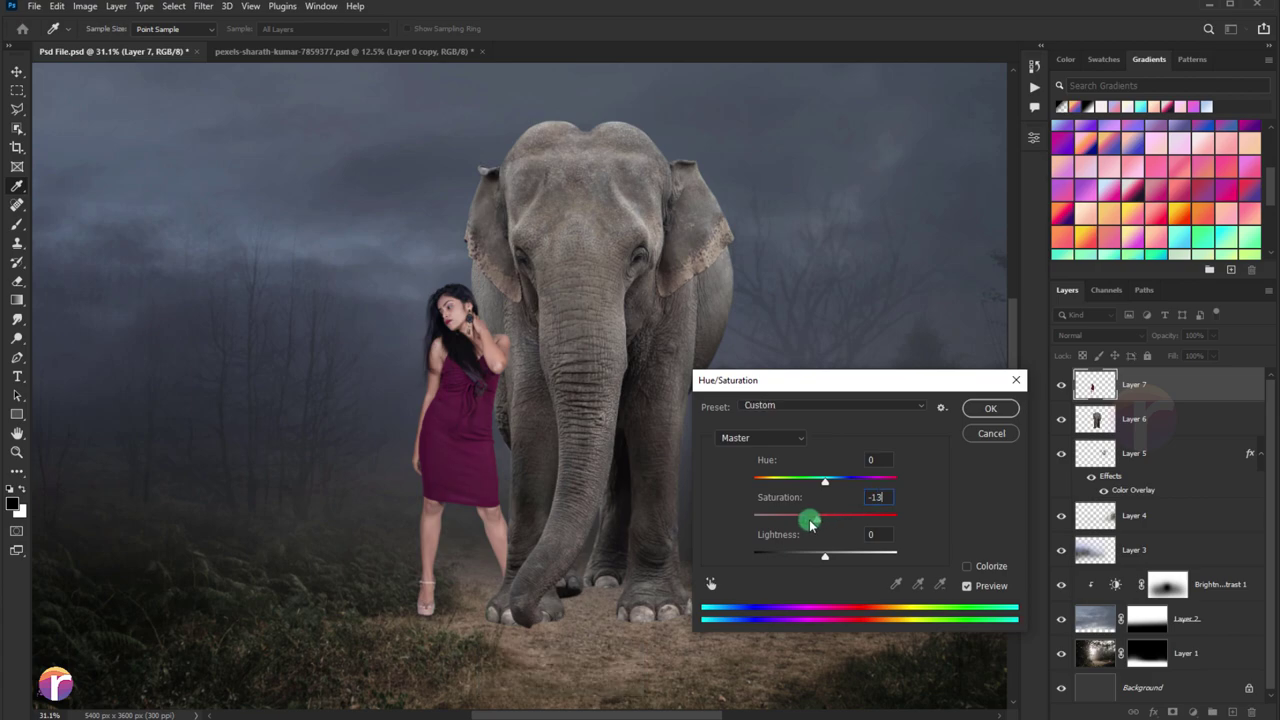
click(992, 409)
scroll(566, 443, down, 1)
Load the woman's layer outline as a selection, then deselect it.
key(v)
scroll(560, 466, up, 1)
scroll(563, 489, up, 1)
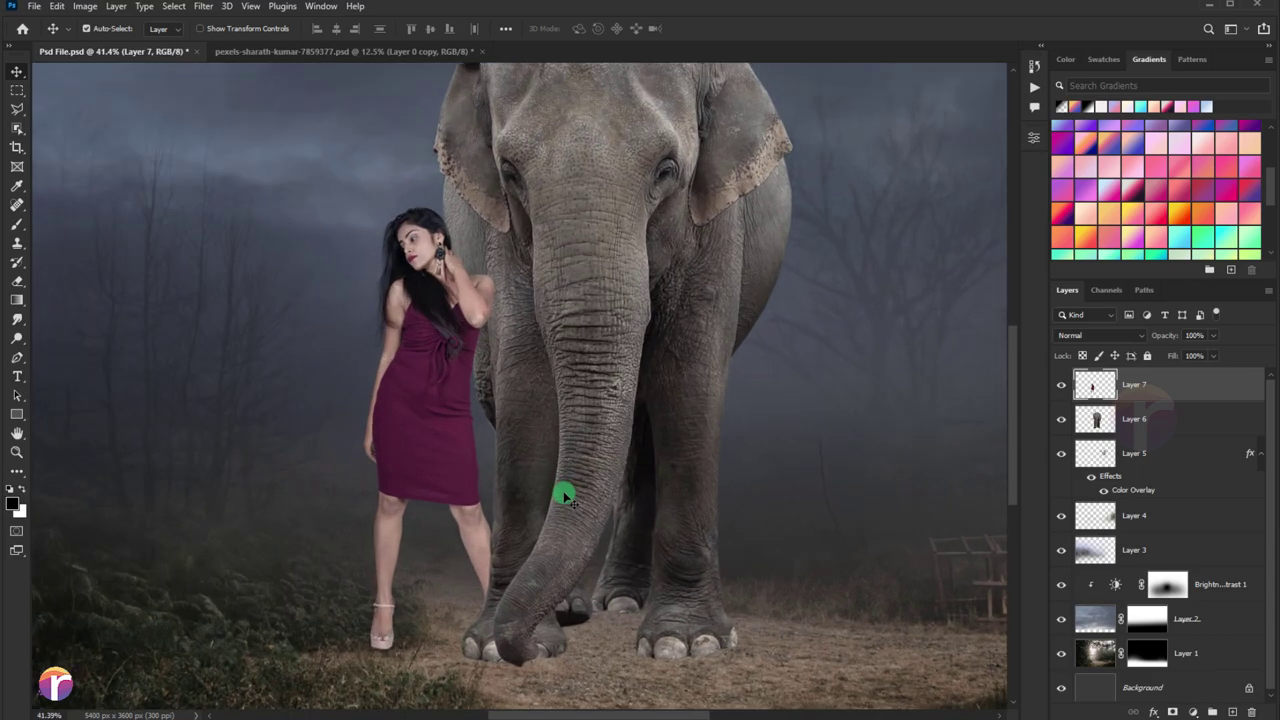
ctrl+click(1094, 386)
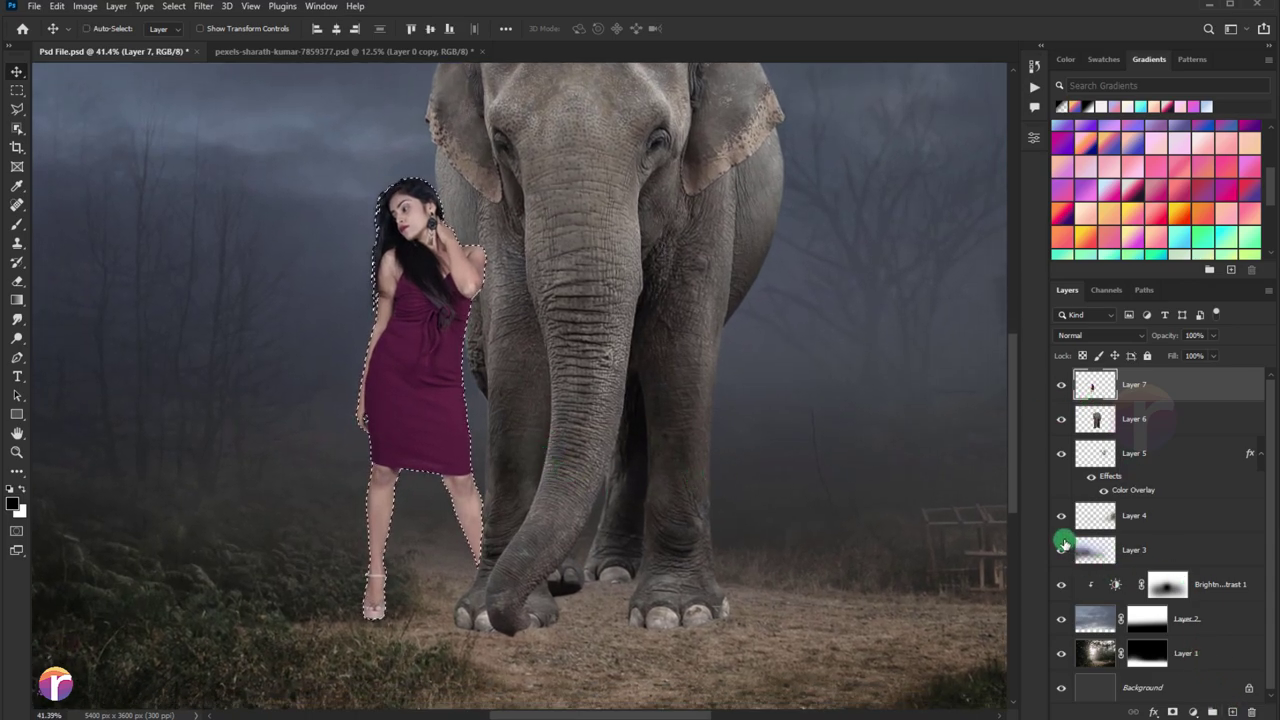
key(ctrl+d)
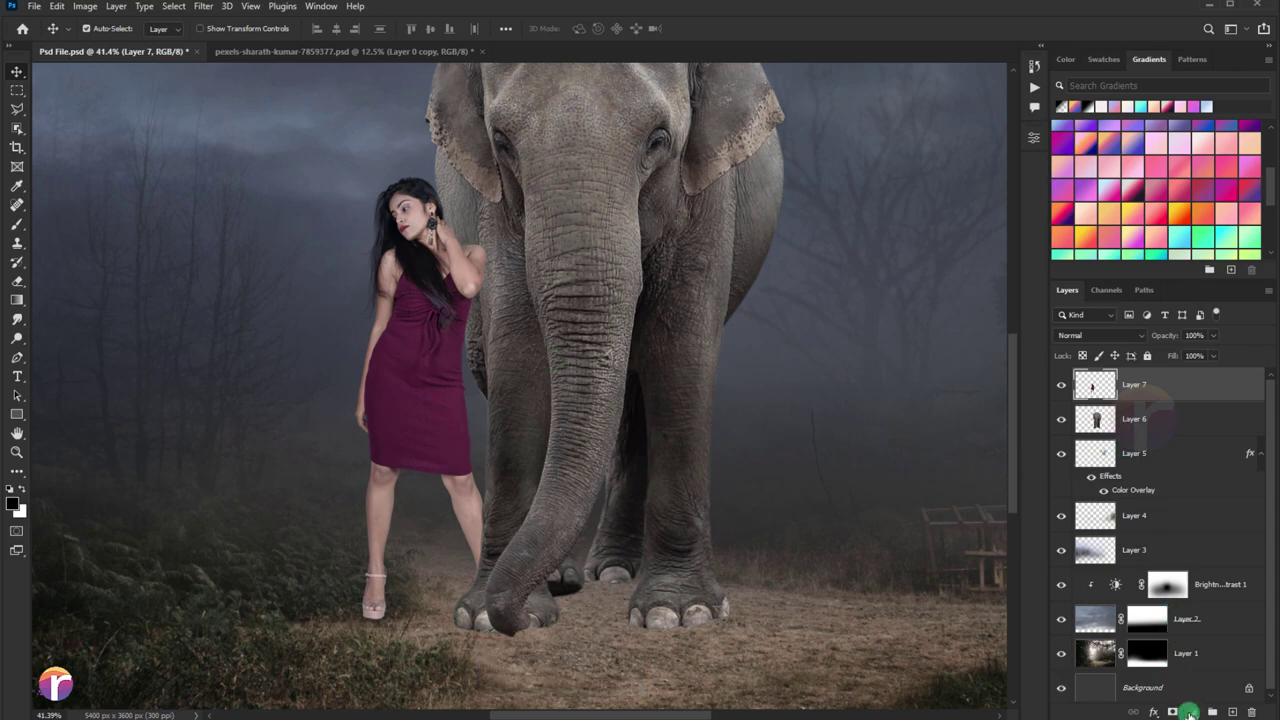
Add a Curves adjustment clipped to Layer 7, pulling the top-right point down to darken her.
click(1193, 711)
click(1188, 523)
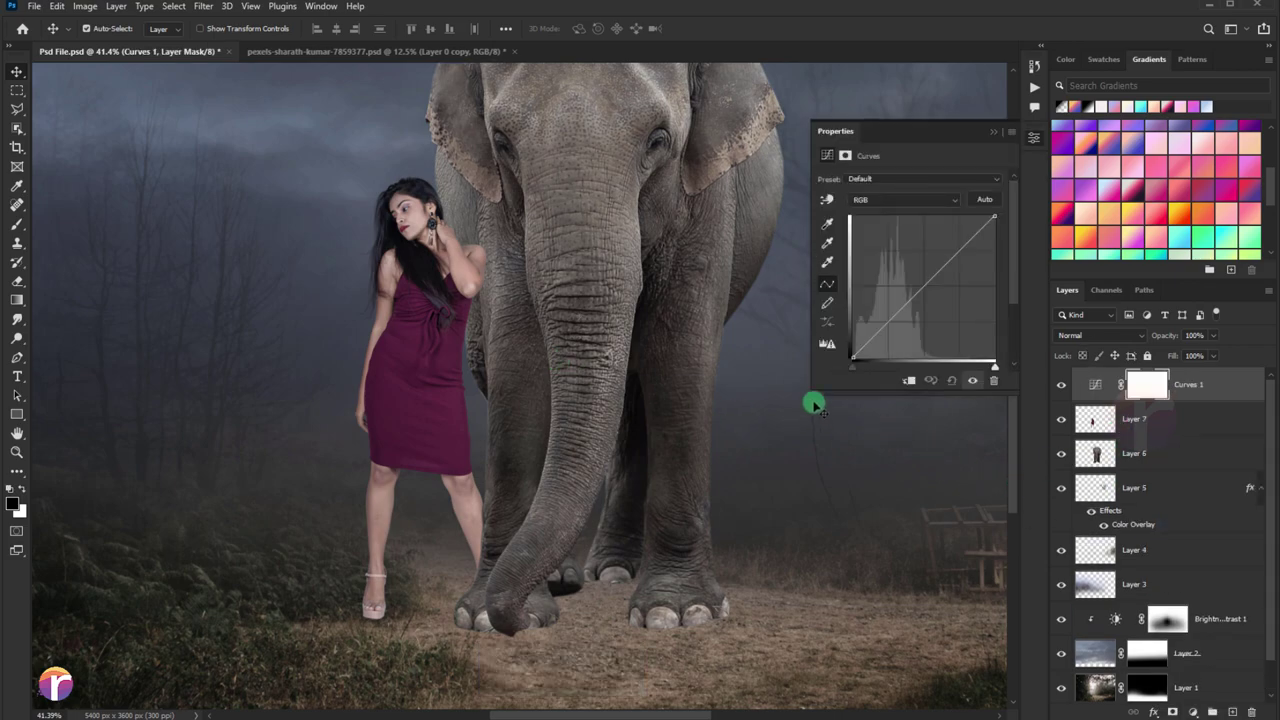
click(907, 386)
drag(994, 217, 999, 279)
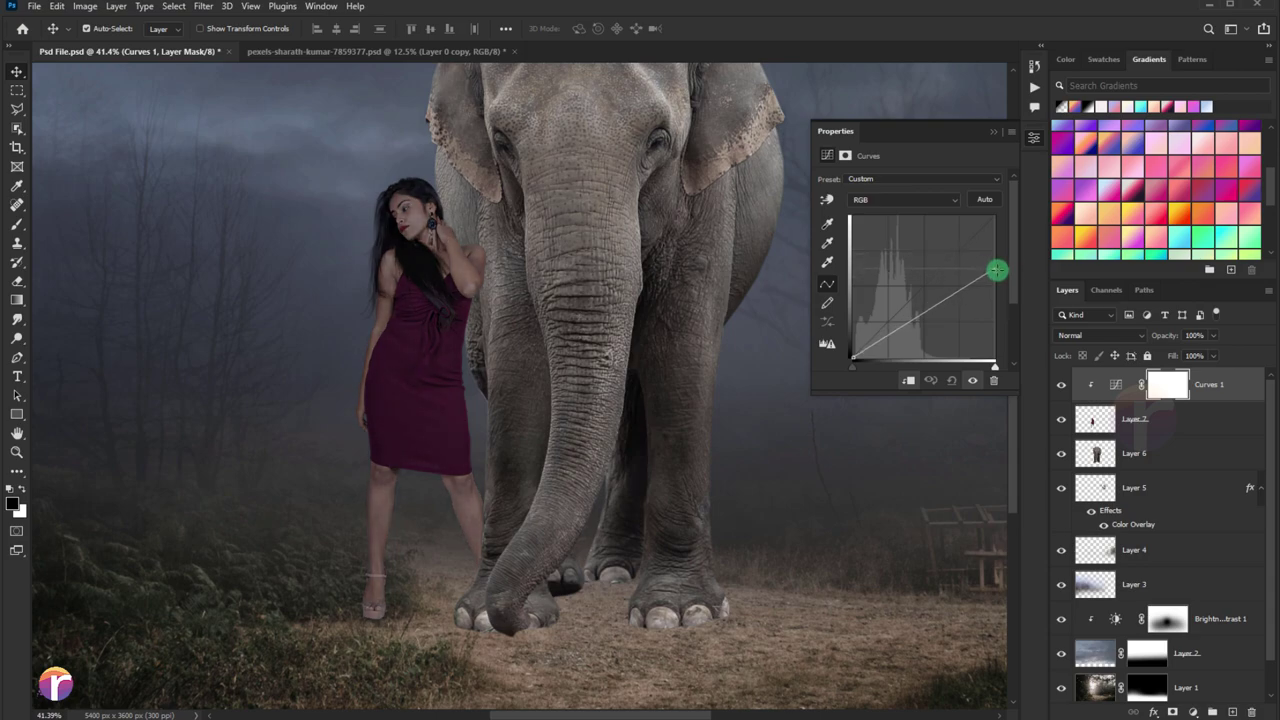
drag(491, 343, 476, 383)
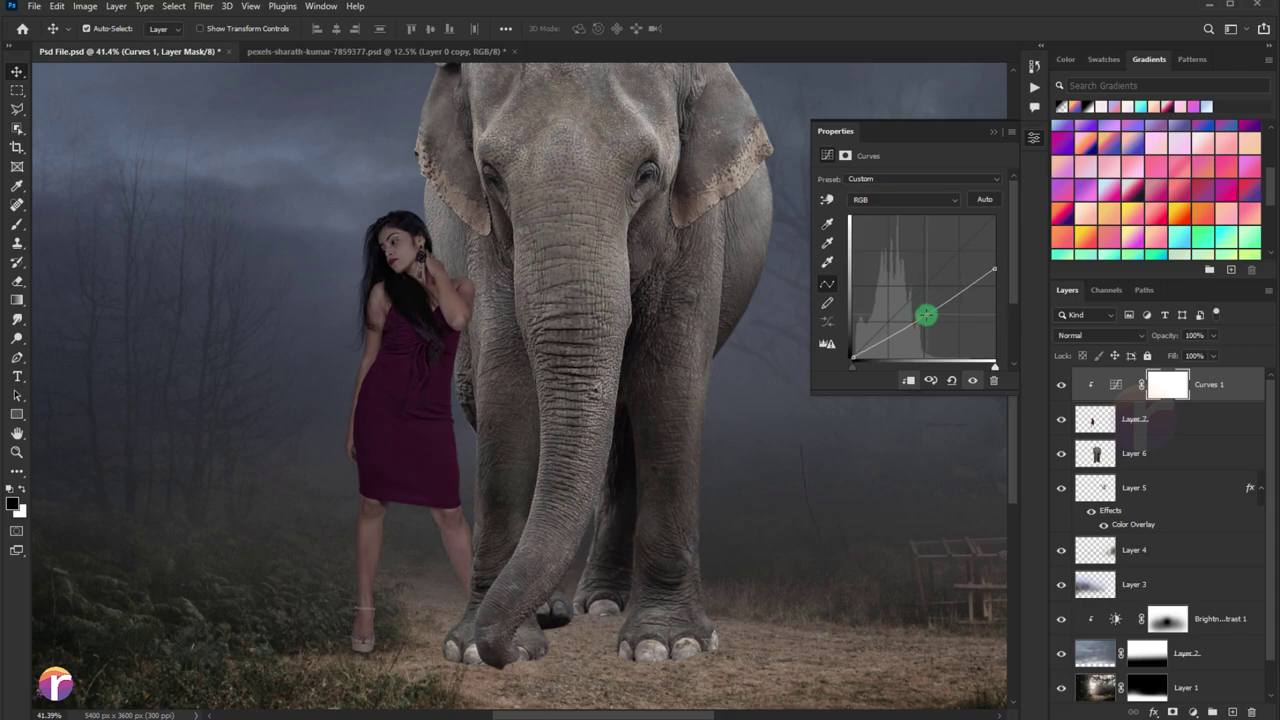
click(997, 140)
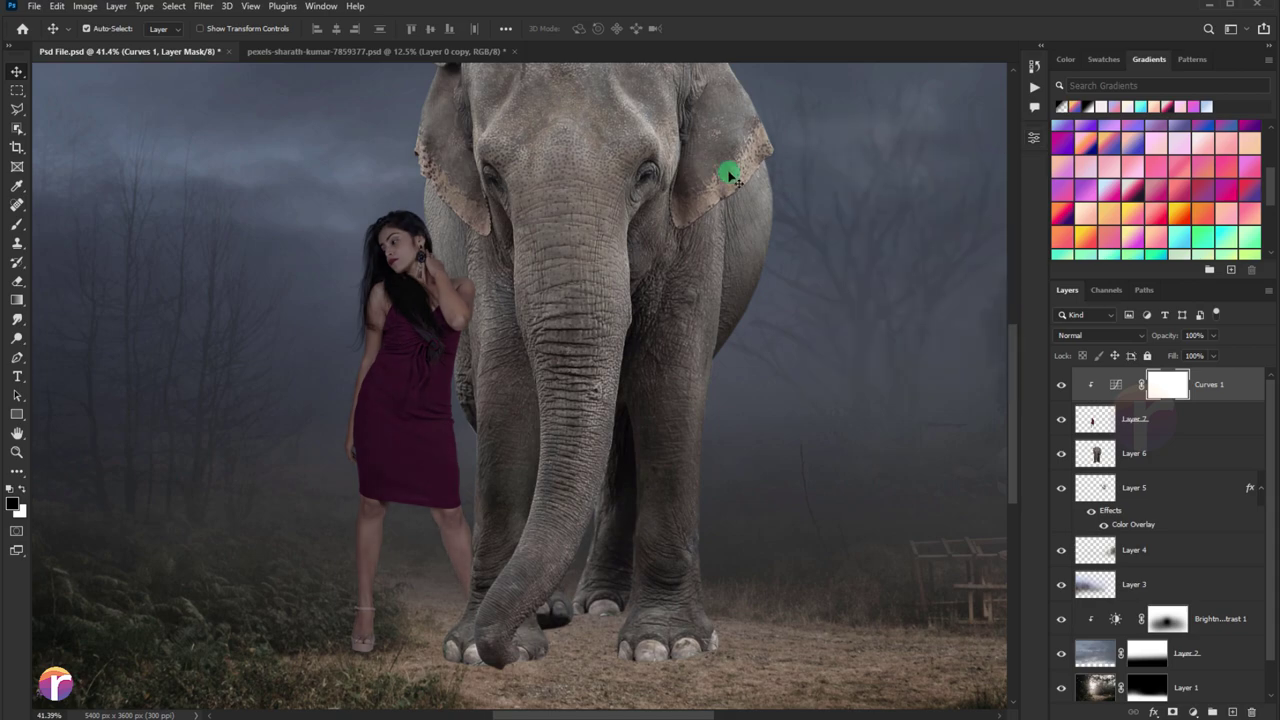
click(22, 224)
scroll(422, 289, down, 1)
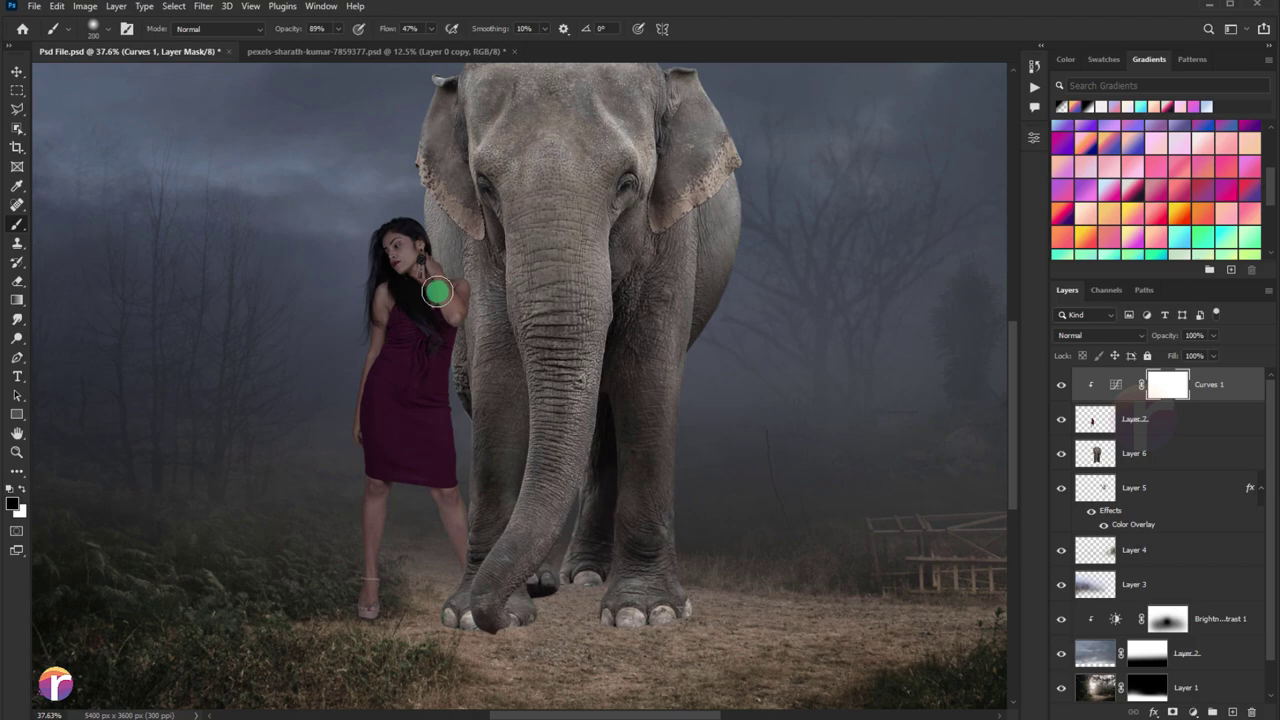
Paint black on the Curves 1 mask over the woman's upper body and legs, adjusting brush size.
key(bracketright)
key(bracketright)
key(bracketright)
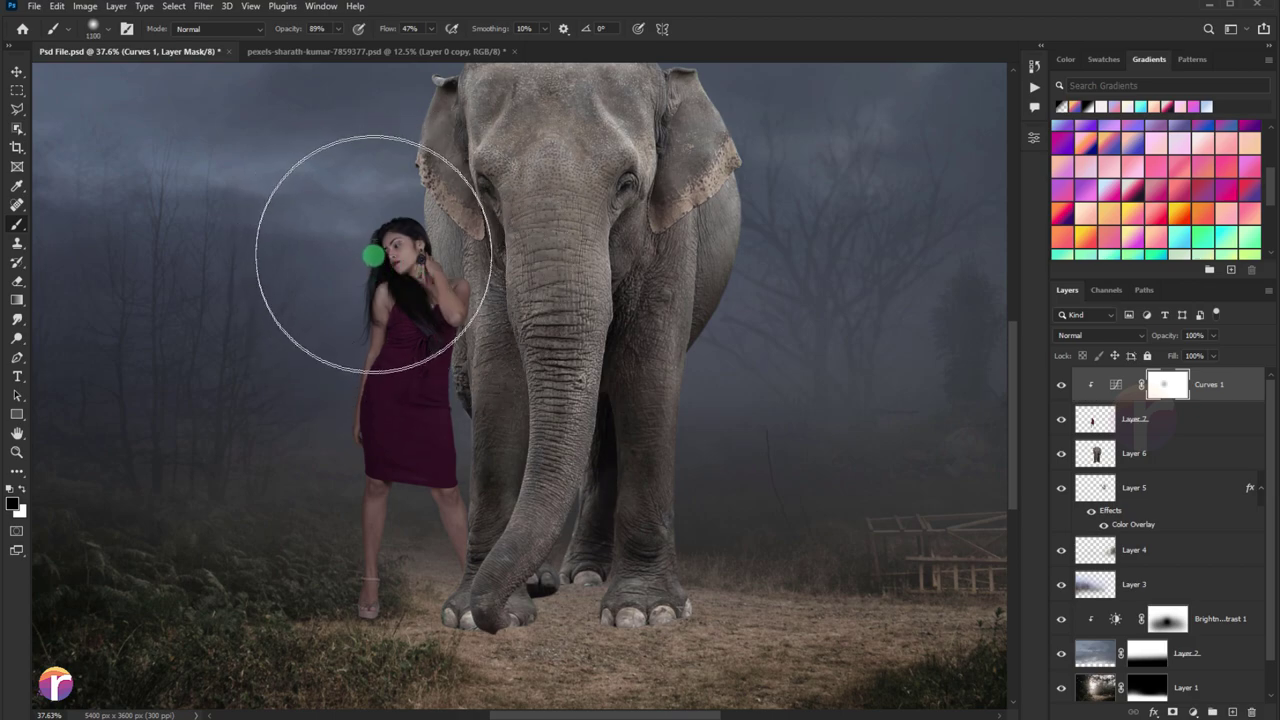
mouse_move(373, 256)
mouse_down()
mouse_move(311, 380)
mouse_move(370, 300)
mouse_up()
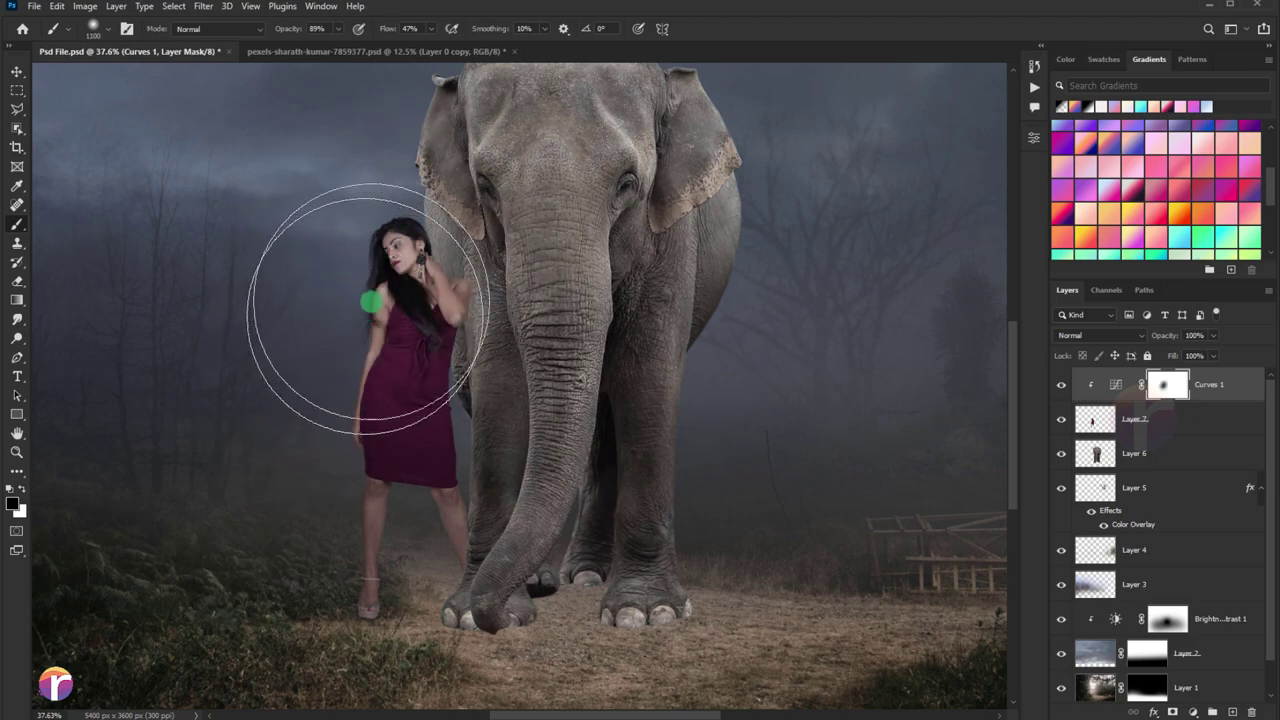
key(bracketleft)
key(bracketleft)
key(bracketleft)
key(bracketleft)
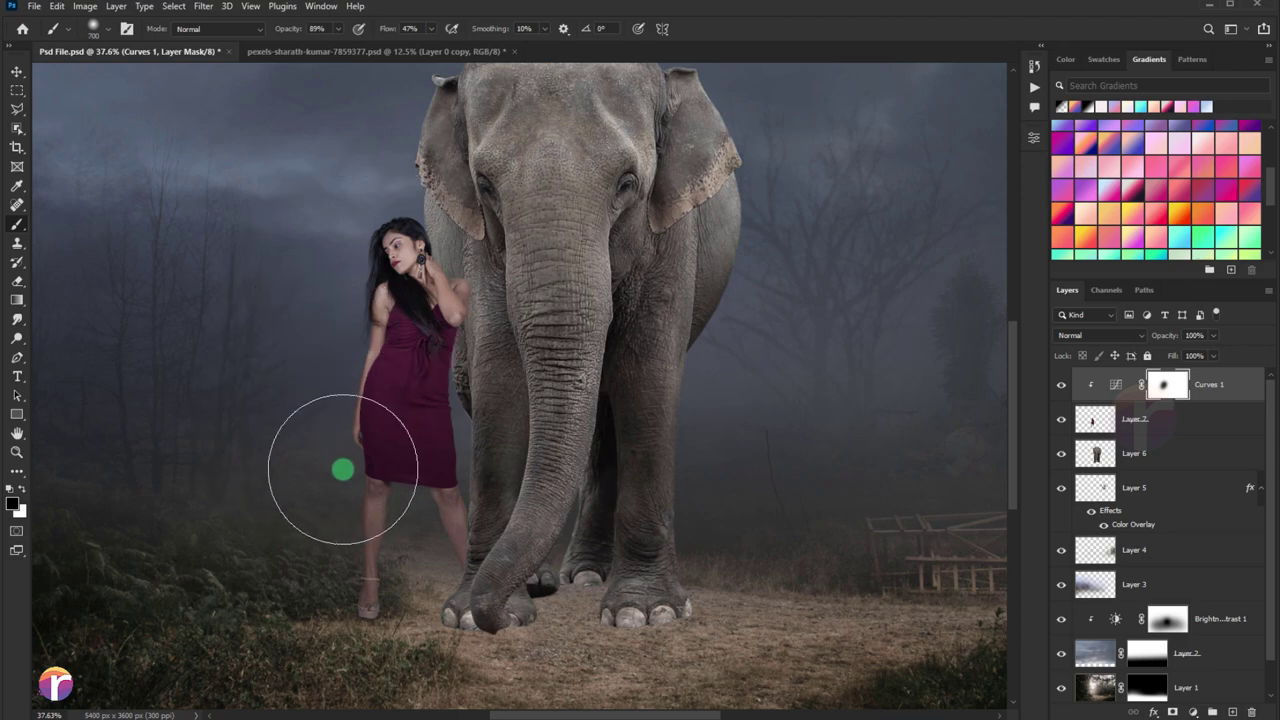
mouse_move(342, 469)
mouse_down()
mouse_move(334, 543)
mouse_move(386, 494)
mouse_move(332, 525)
mouse_up()
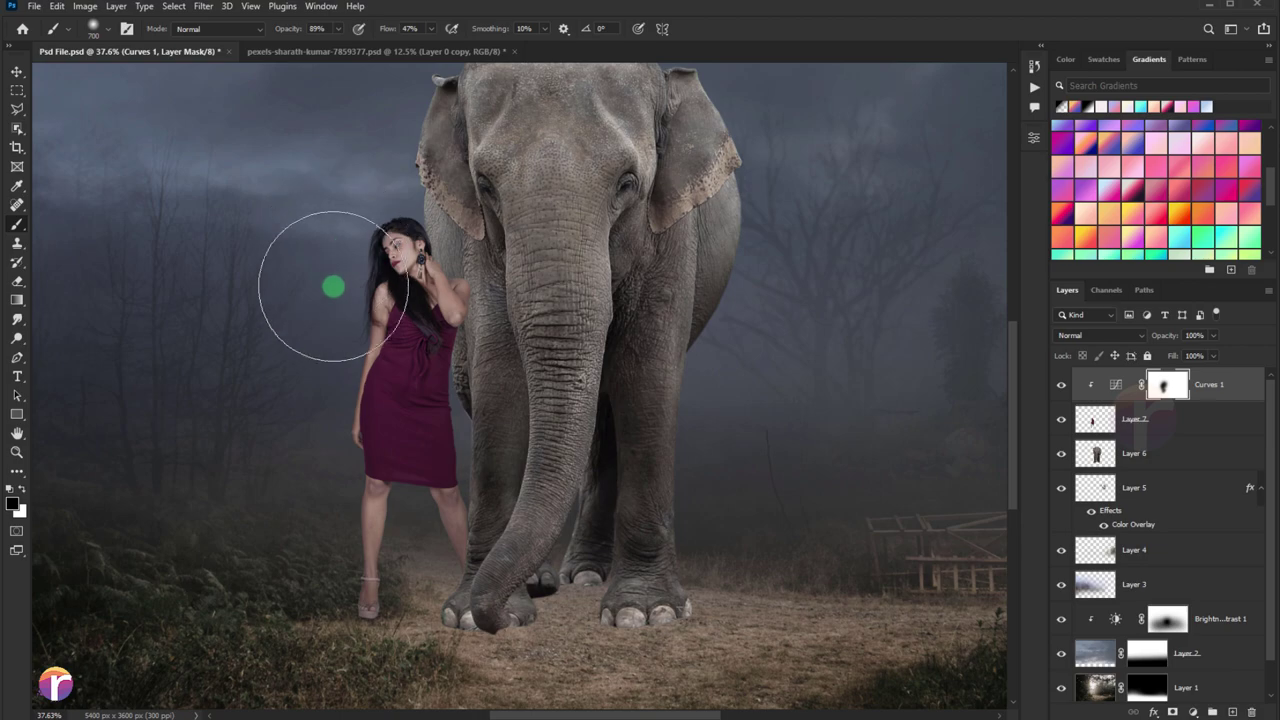
click(1061, 384)
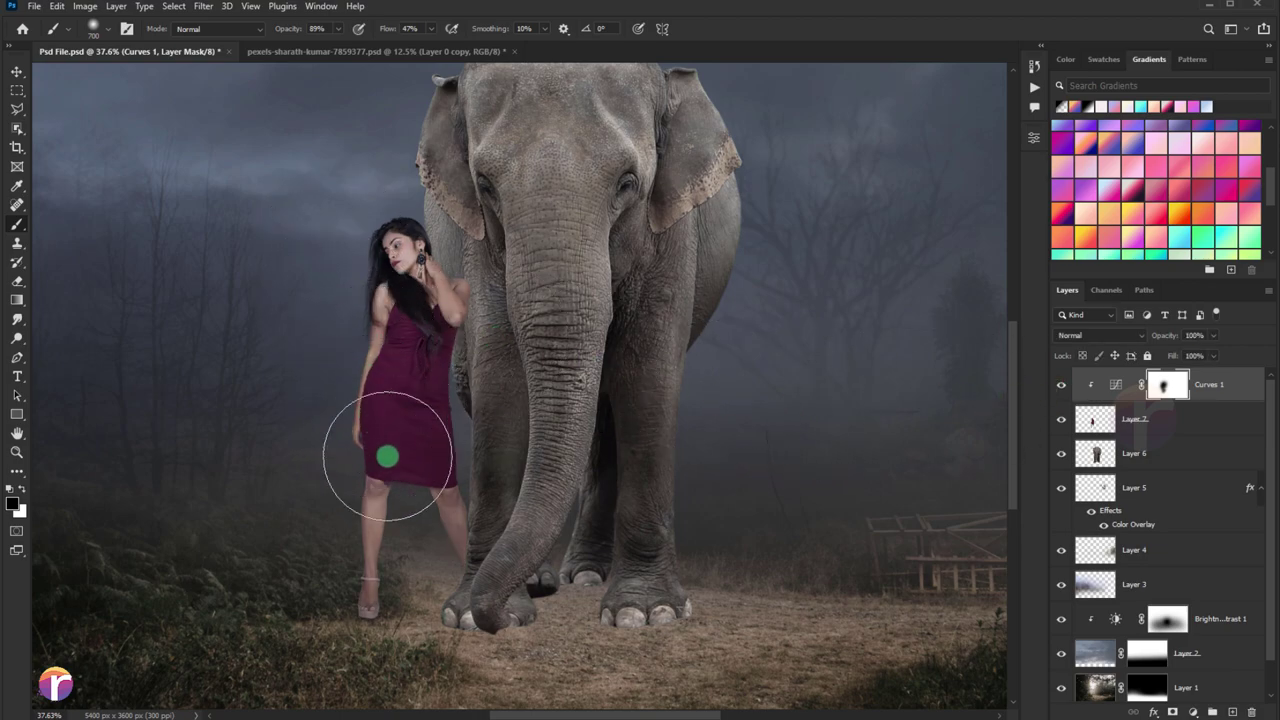
key(bracketleft)
key(bracketleft)
key(bracketleft)
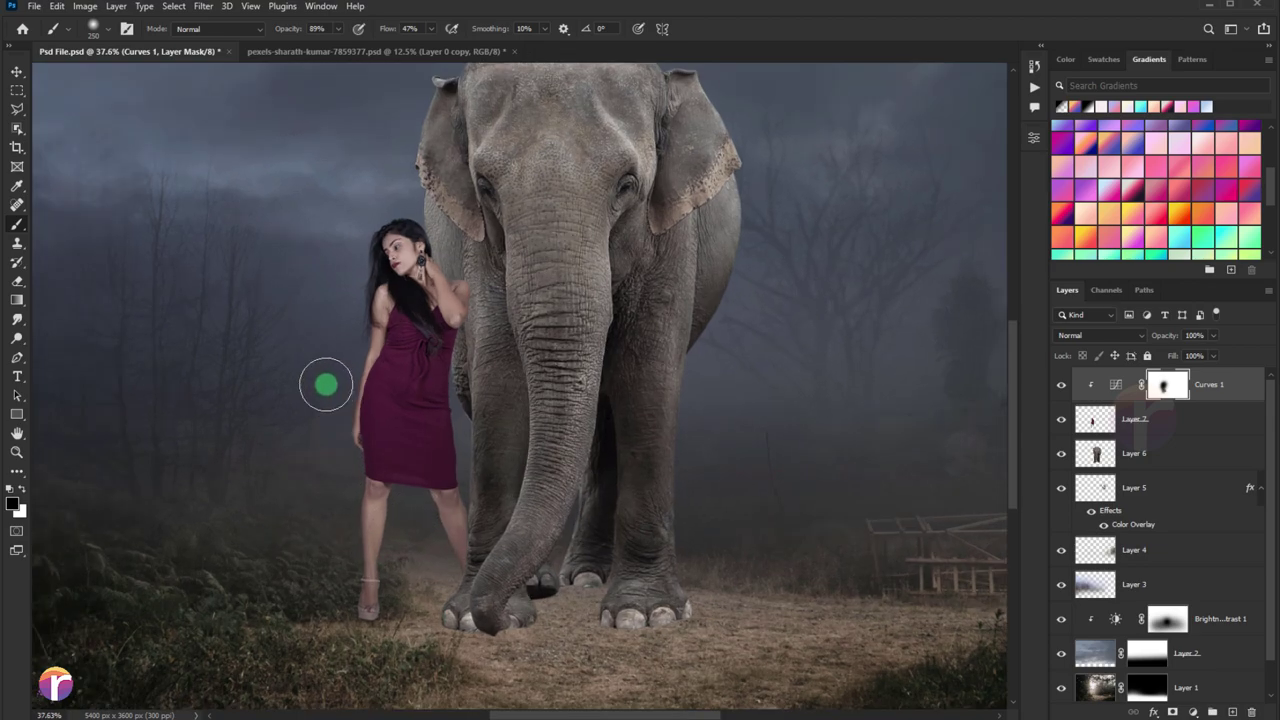
scroll(326, 384, down, 5)
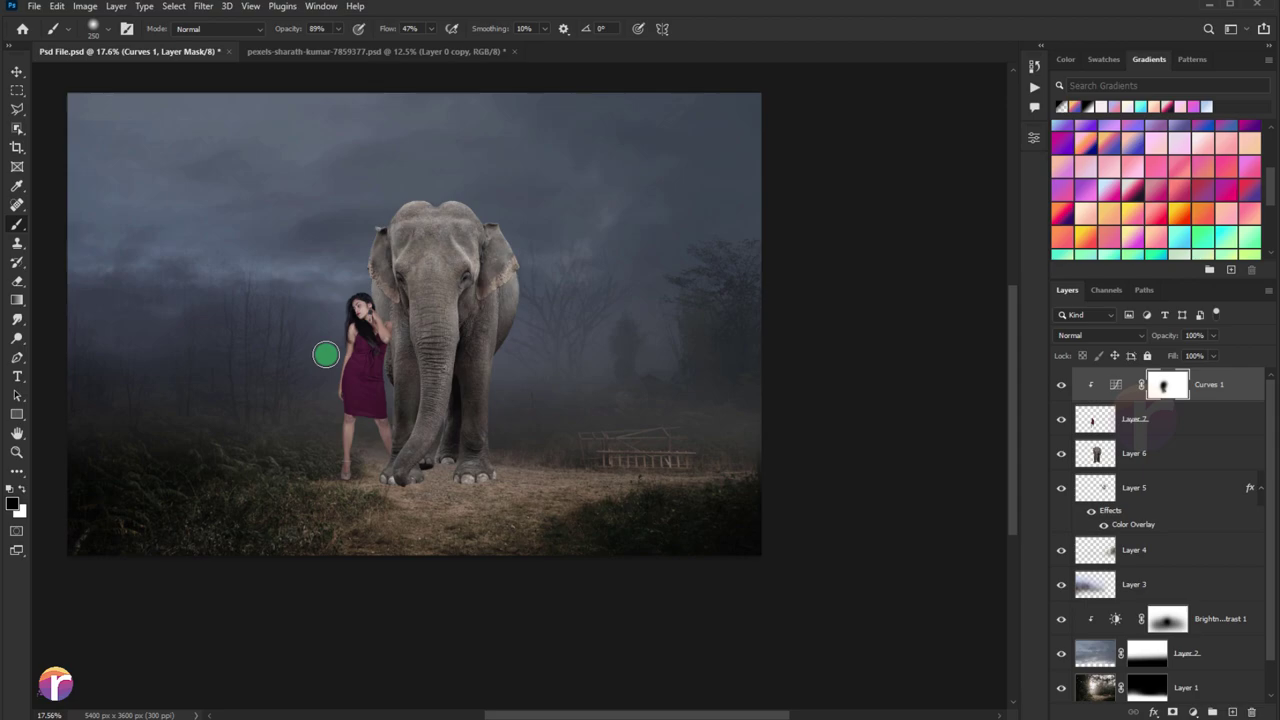
scroll(328, 340, up, 5)
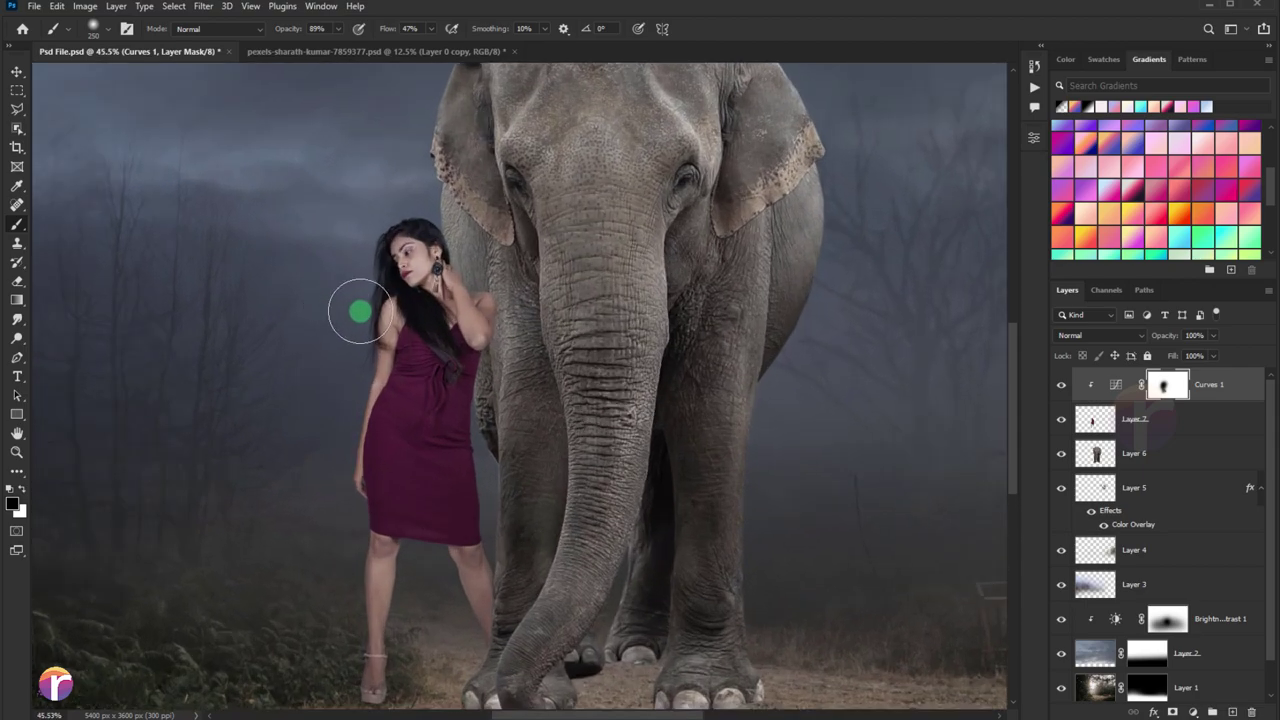
scroll(361, 312, down, 2)
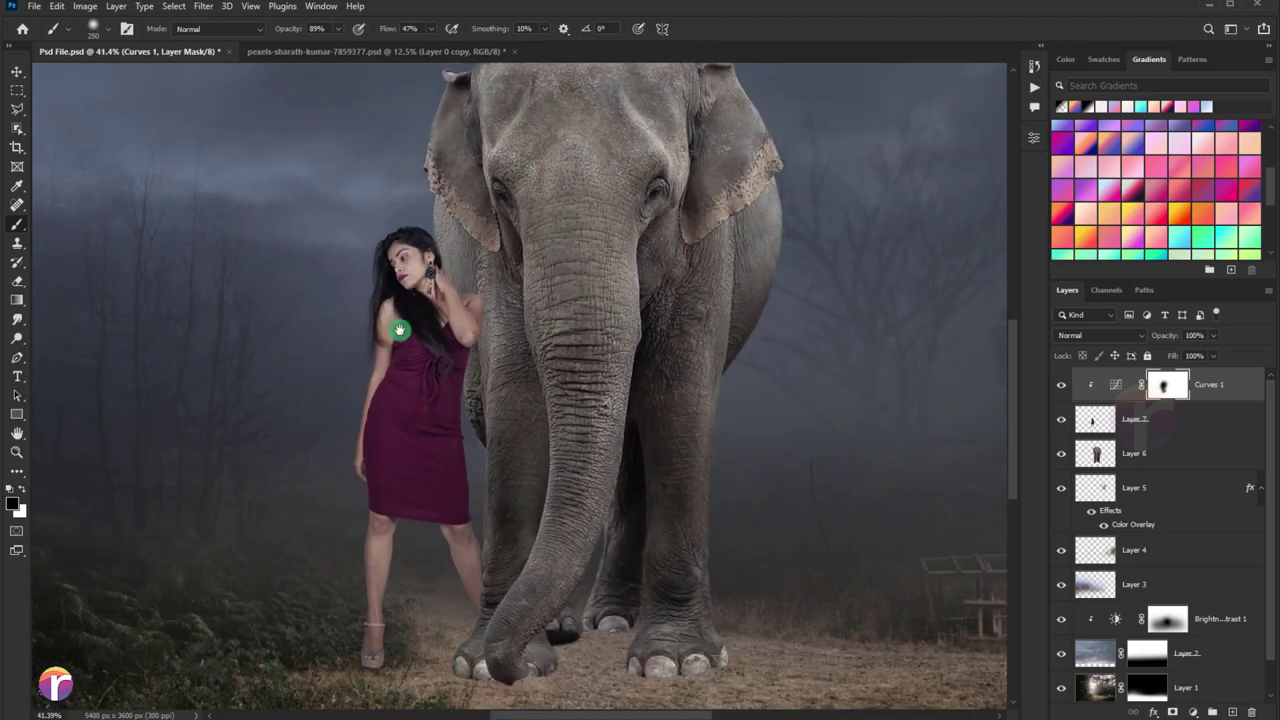
scroll(412, 326, down, 3)
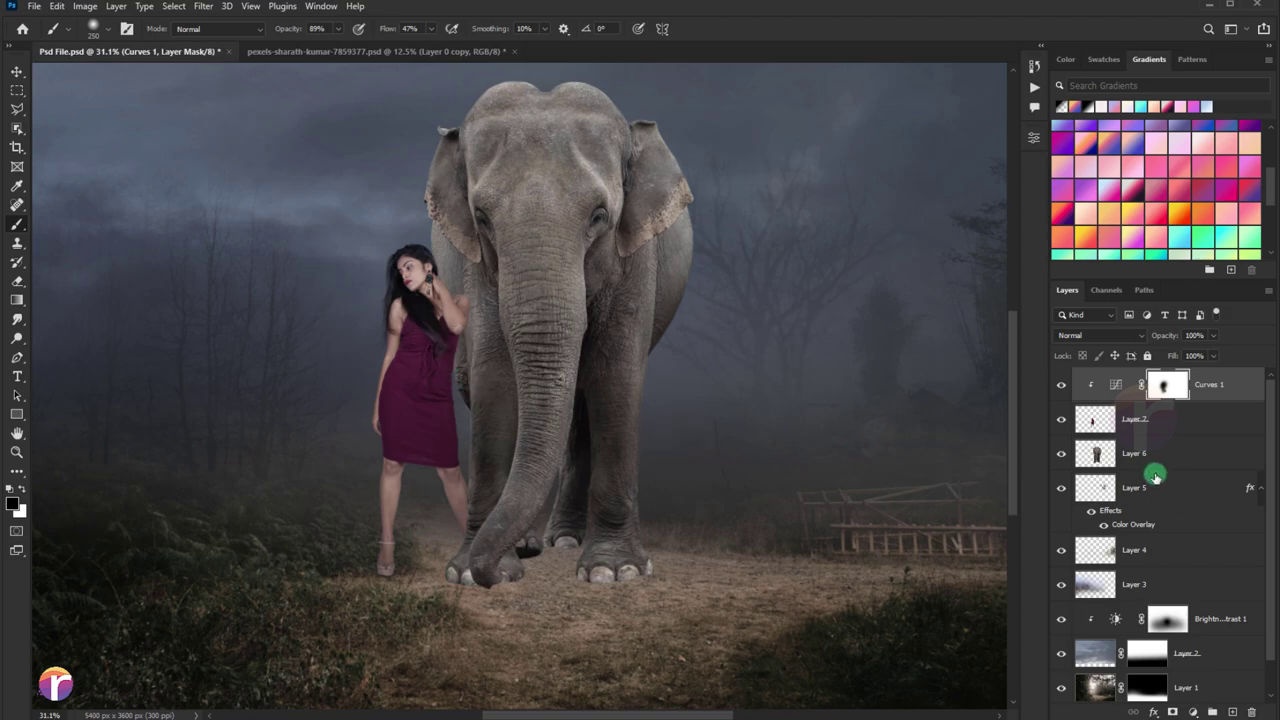
Paint a soft black shadow under the elephant's feet, flatten and widen it, at 66% opacity.
click(1152, 487)
click(1231, 712)
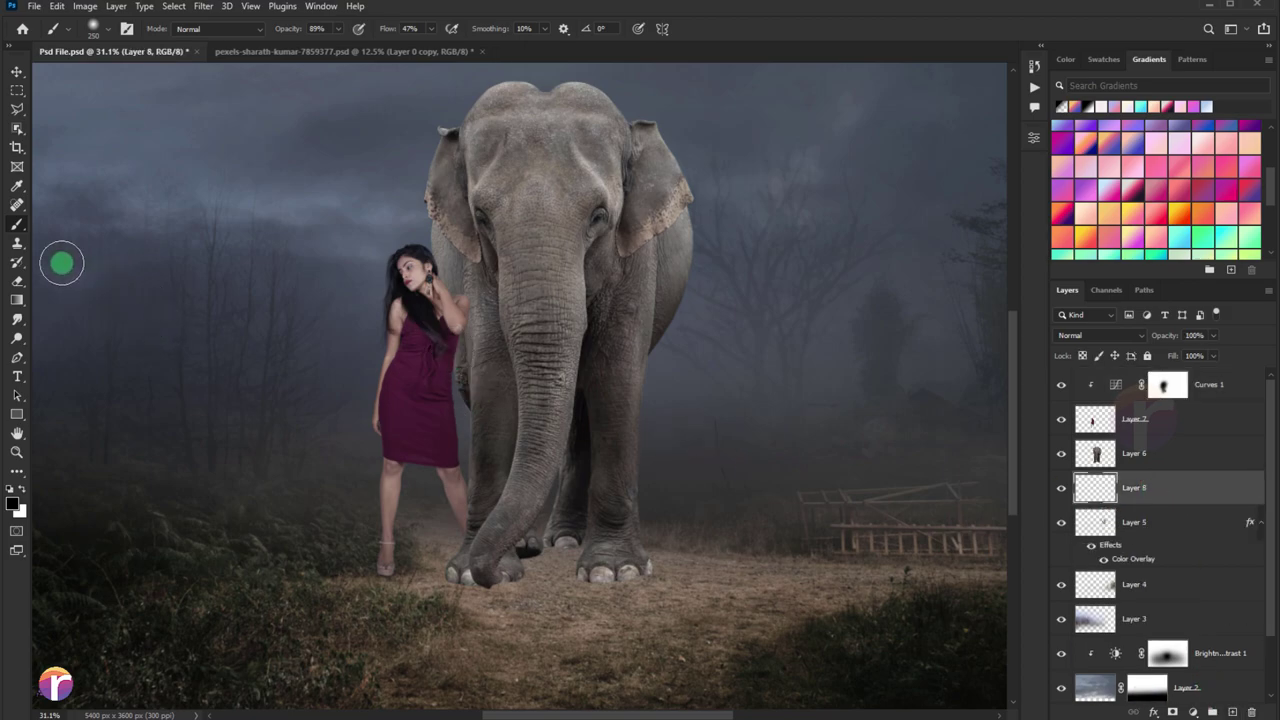
scroll(320, 440, down, 1)
key(bracketright)
key(bracketright)
key(bracketright)
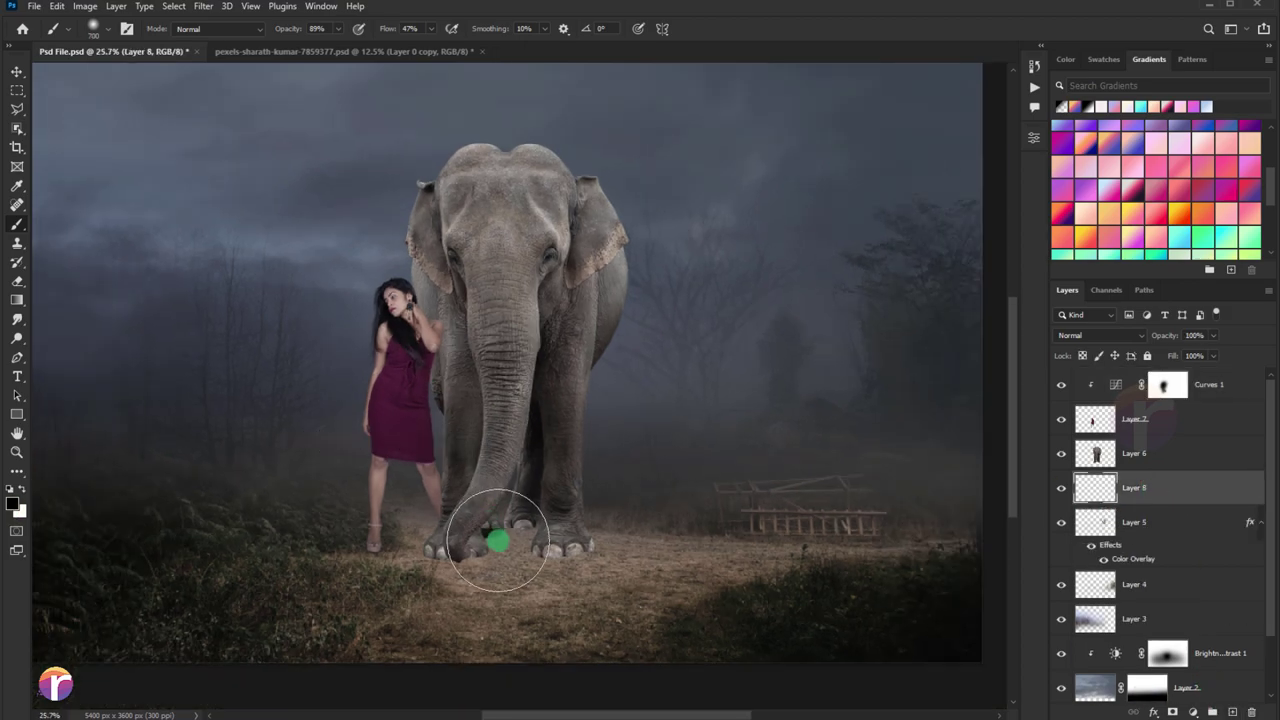
drag(500, 540, 540, 513)
key(ctrl+t)
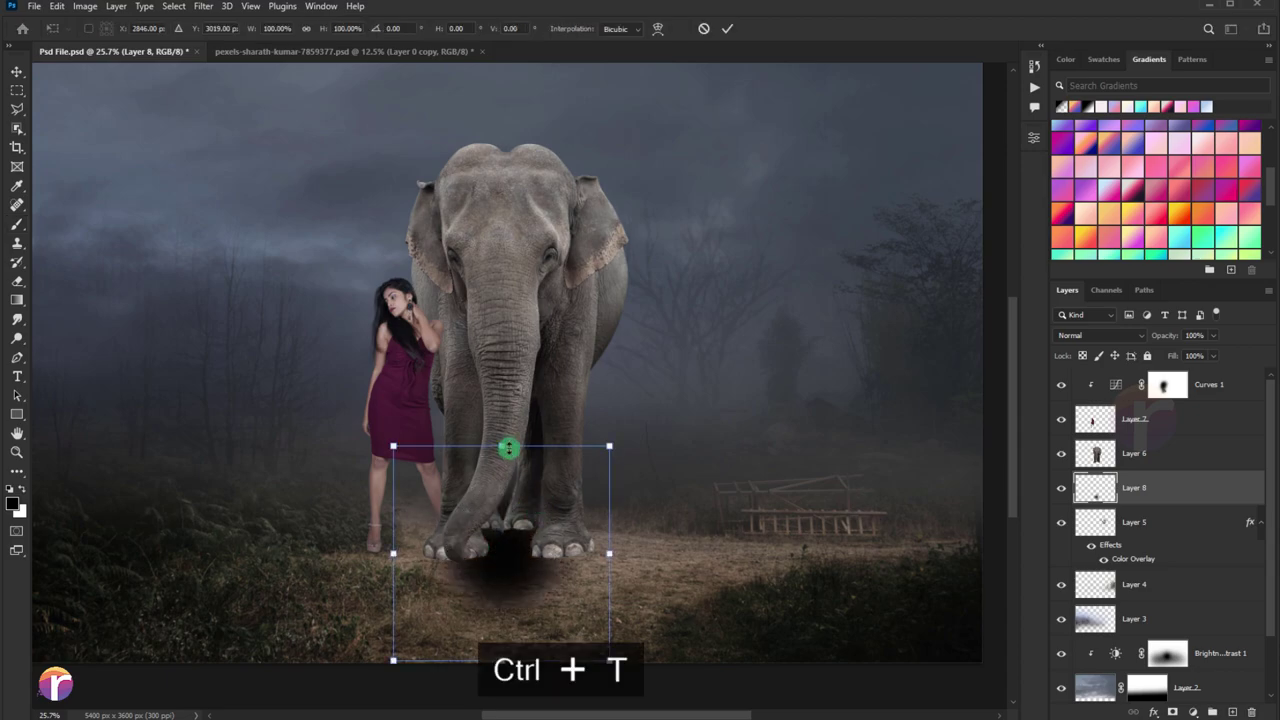
mouse_move(500, 443)
mouse_down()
mouse_move(608, 520)
mouse_move(560, 535)
mouse_up()
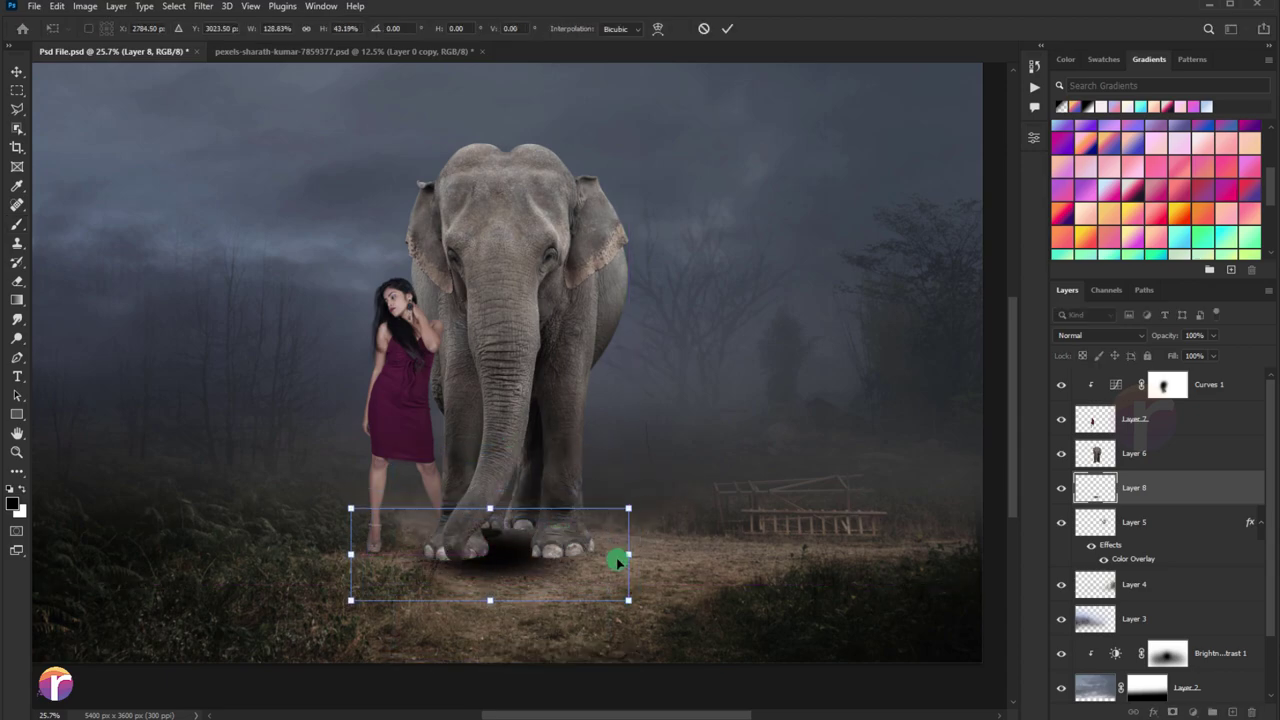
drag(639, 553, 774, 555)
key(Return)
key(b)
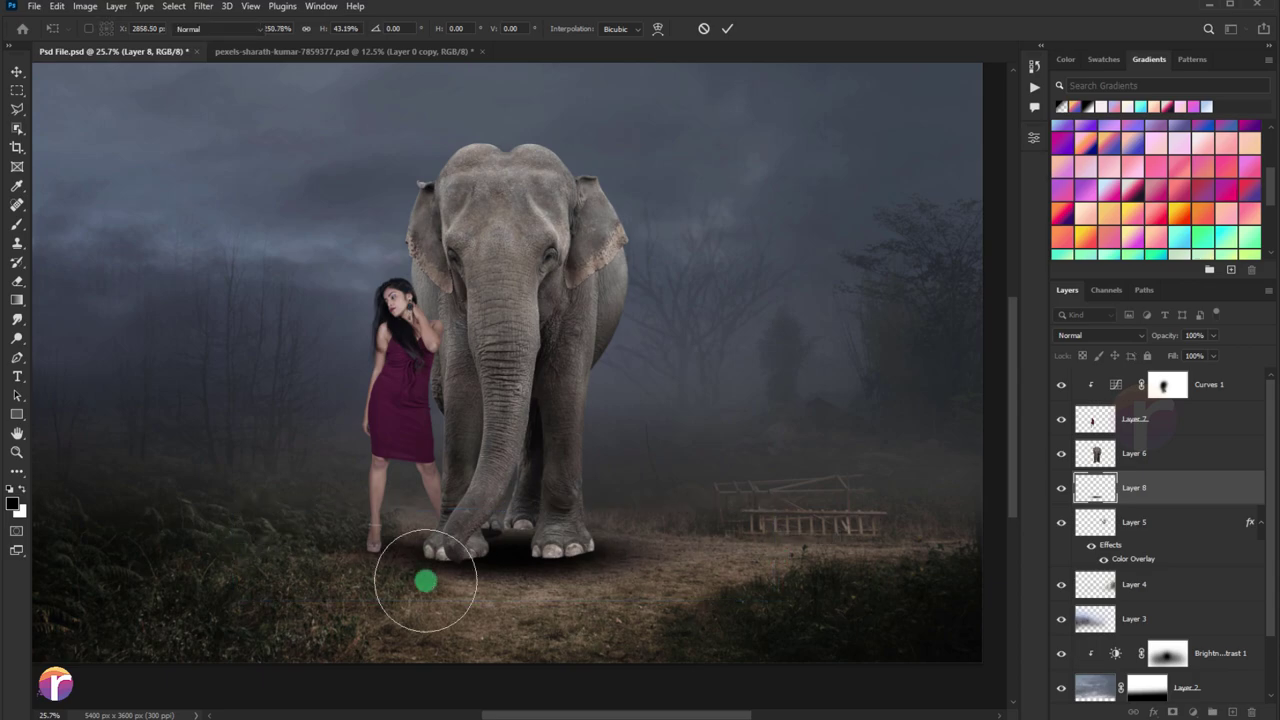
click(1213, 335)
drag(1216, 352, 1185, 356)
On new Layers 9–10, brush a contact shadow on the ground below the elephant's trunk.
click(1226, 712)
scroll(574, 580, up, 3)
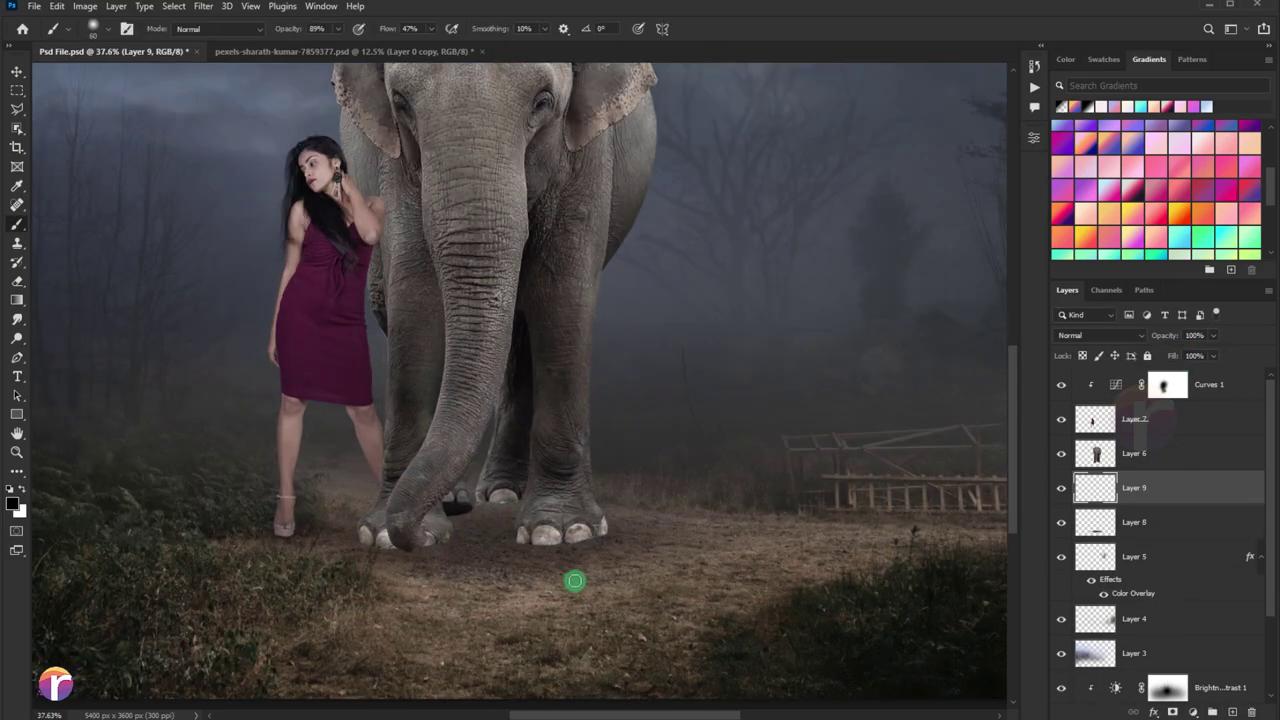
scroll(536, 528, up, 5)
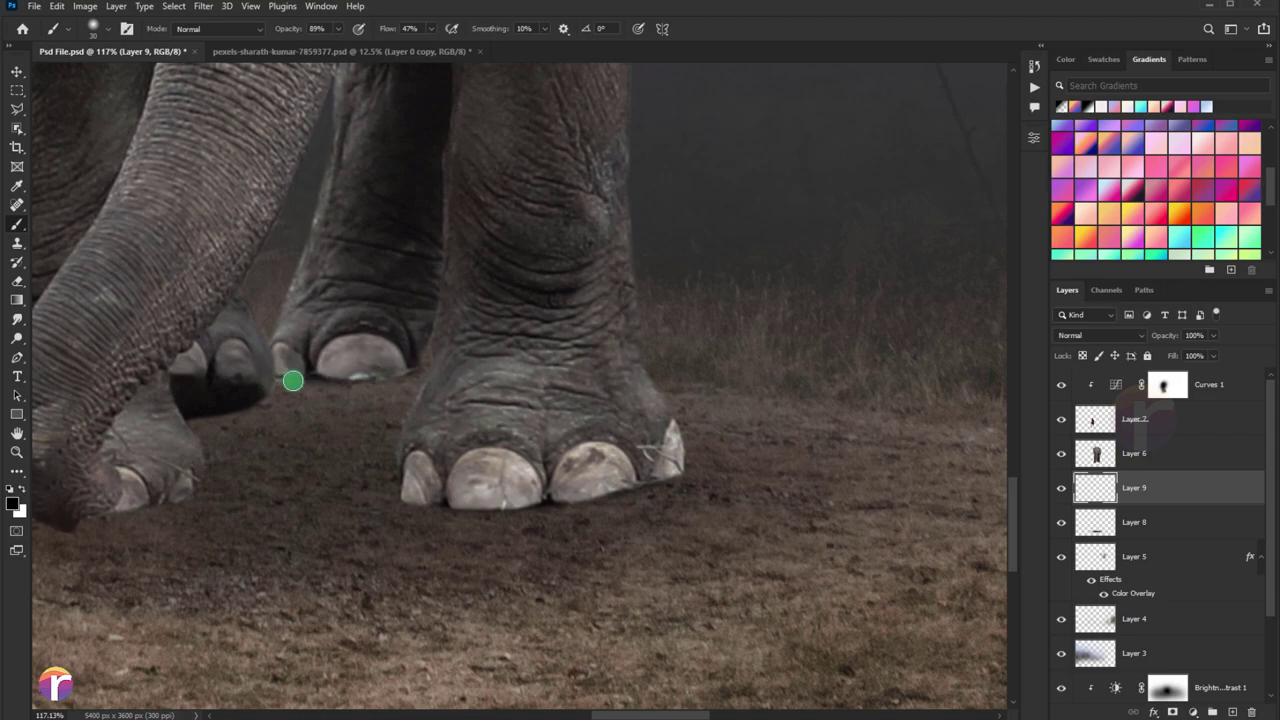
scroll(452, 448, down, 2)
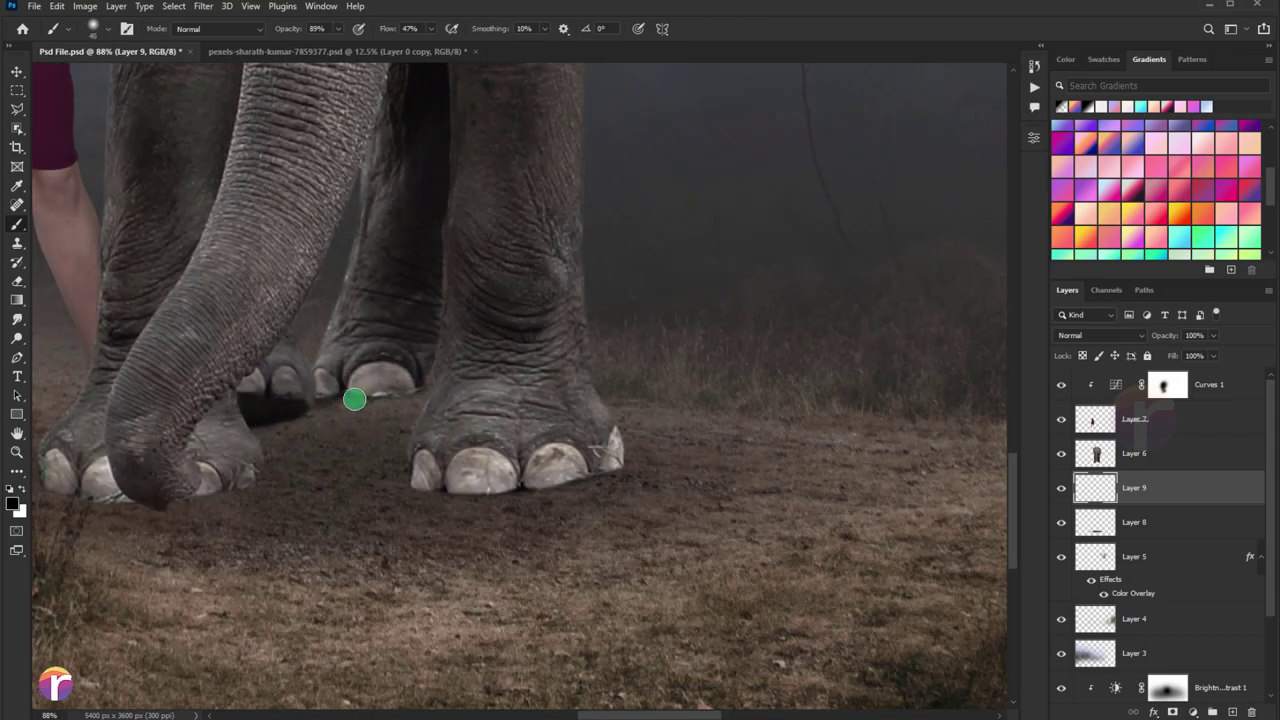
key(ctrl+z)
scroll(466, 429, down, 2)
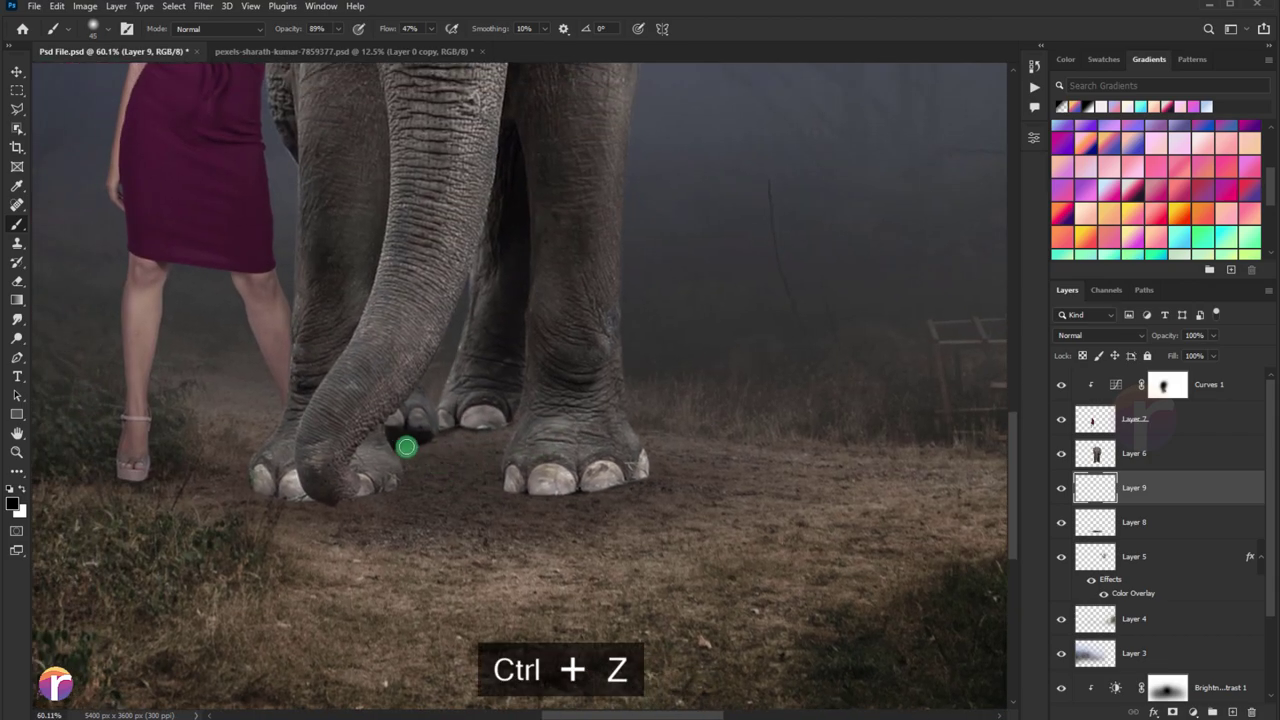
scroll(406, 447, up, 1)
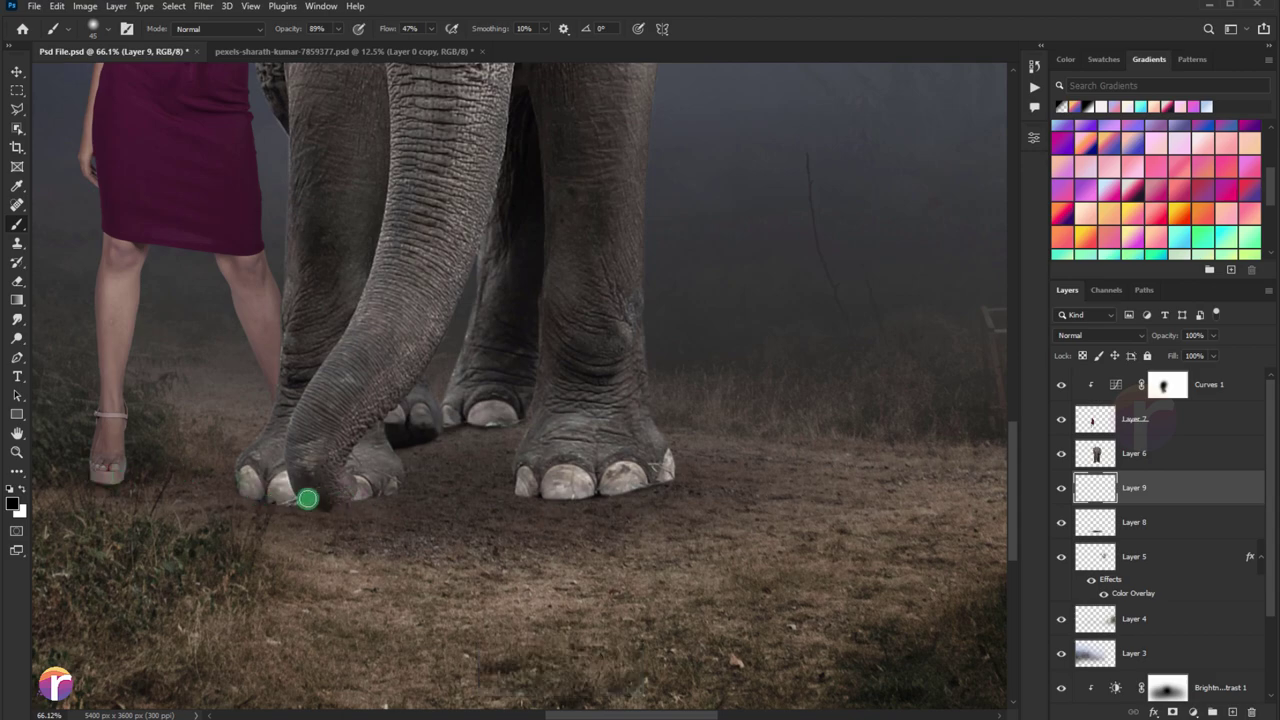
scroll(436, 483, down, 1)
key(ctrl+shift+alt+n)
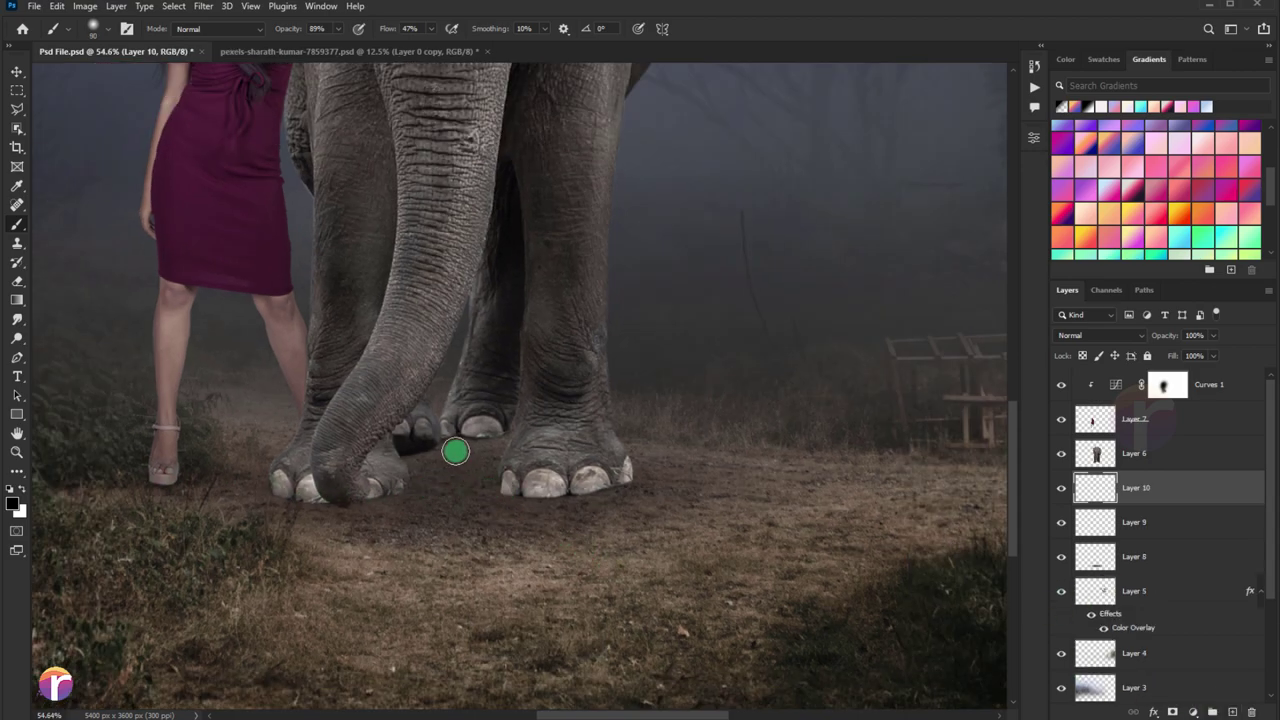
mouse_move(455, 452)
mouse_down()
mouse_move(406, 507)
mouse_move(386, 466)
mouse_up()
key(bracketright)
key(bracketright)
scroll(523, 534, down, 1)
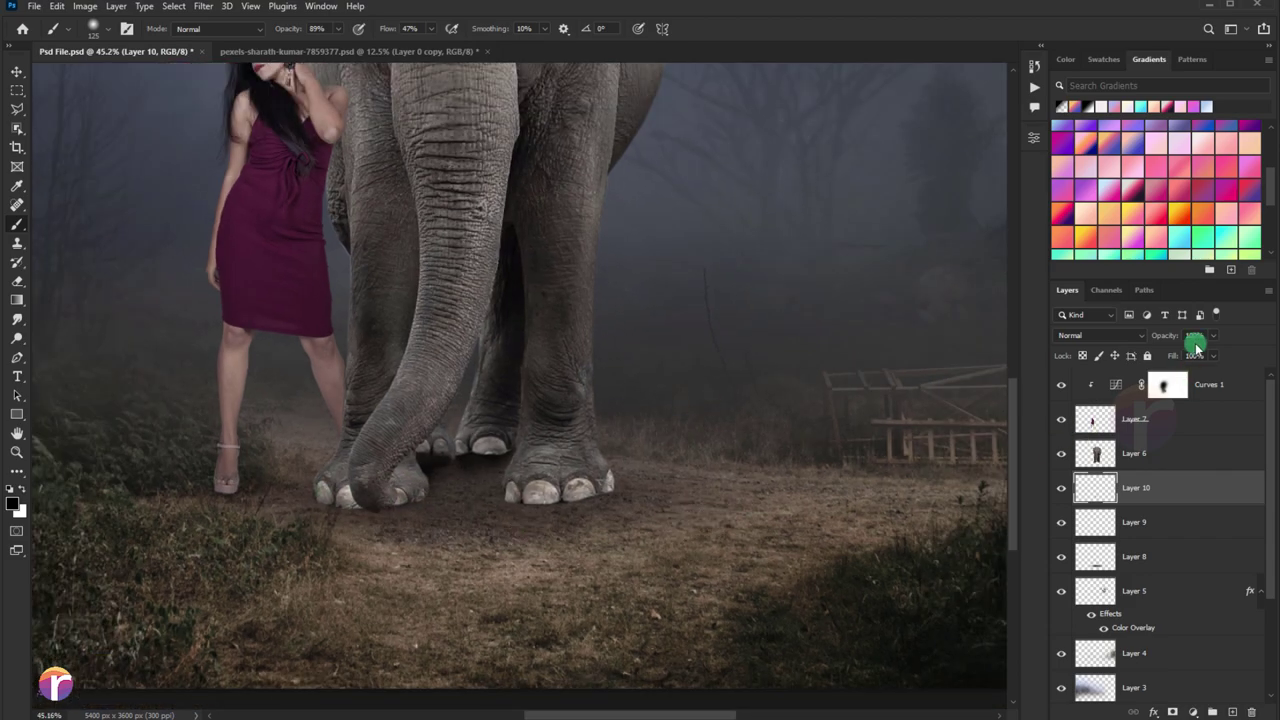
On new Layer 11, brush a darker shadow around the elephant's feet with a 250 brush.
ctrl+click(1097, 453)
key(ctrl+shift+alt+n)
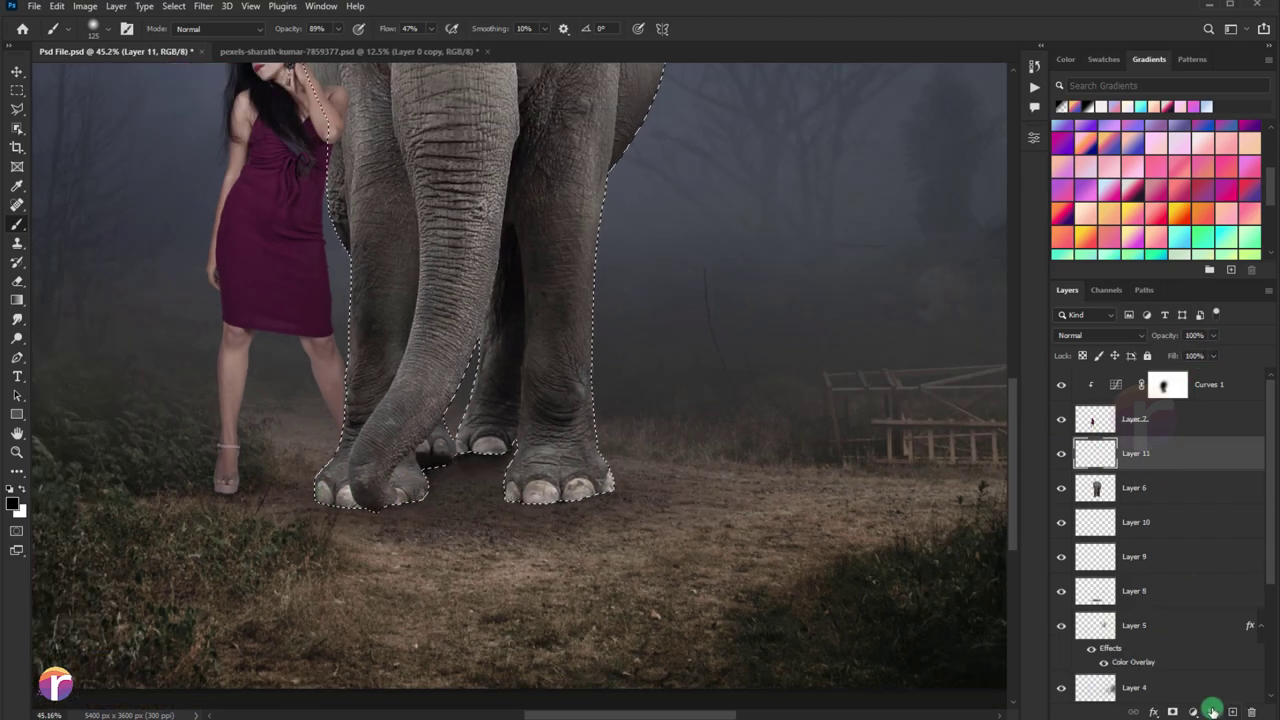
scroll(445, 490, up, 1)
key(bracketright)
key(bracketright)
key(bracketright)
mouse_move(445, 490)
mouse_down()
mouse_move(471, 463)
mouse_move(531, 517)
mouse_move(563, 523)
mouse_move(314, 543)
mouse_move(223, 529)
mouse_move(397, 534)
mouse_up()
key(ctrl+d)
click(1062, 453)
scroll(606, 371, down, 5)
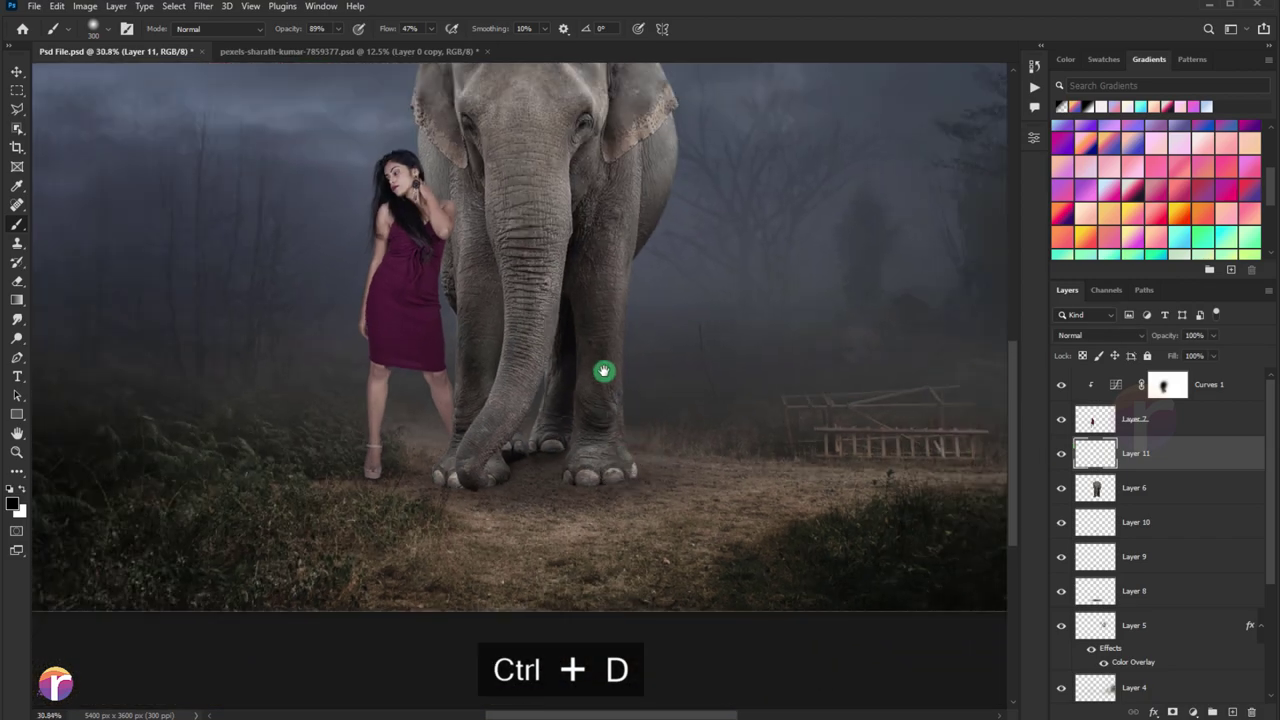
Lower Layer 10's opacity to 52%.
click(1061, 522)
click(1061, 522)
click(1135, 522)
drag(1213, 335, 1207, 354)
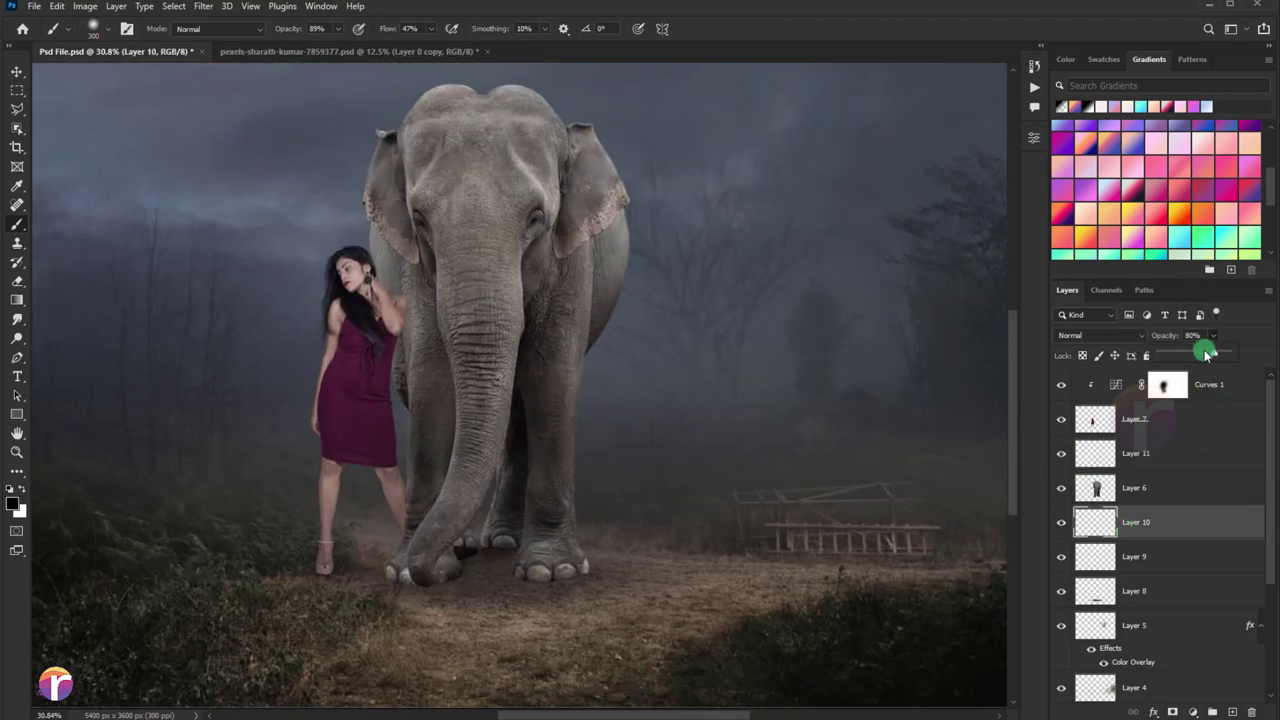
scroll(539, 470, up, 1)
scroll(534, 523, up, 1)
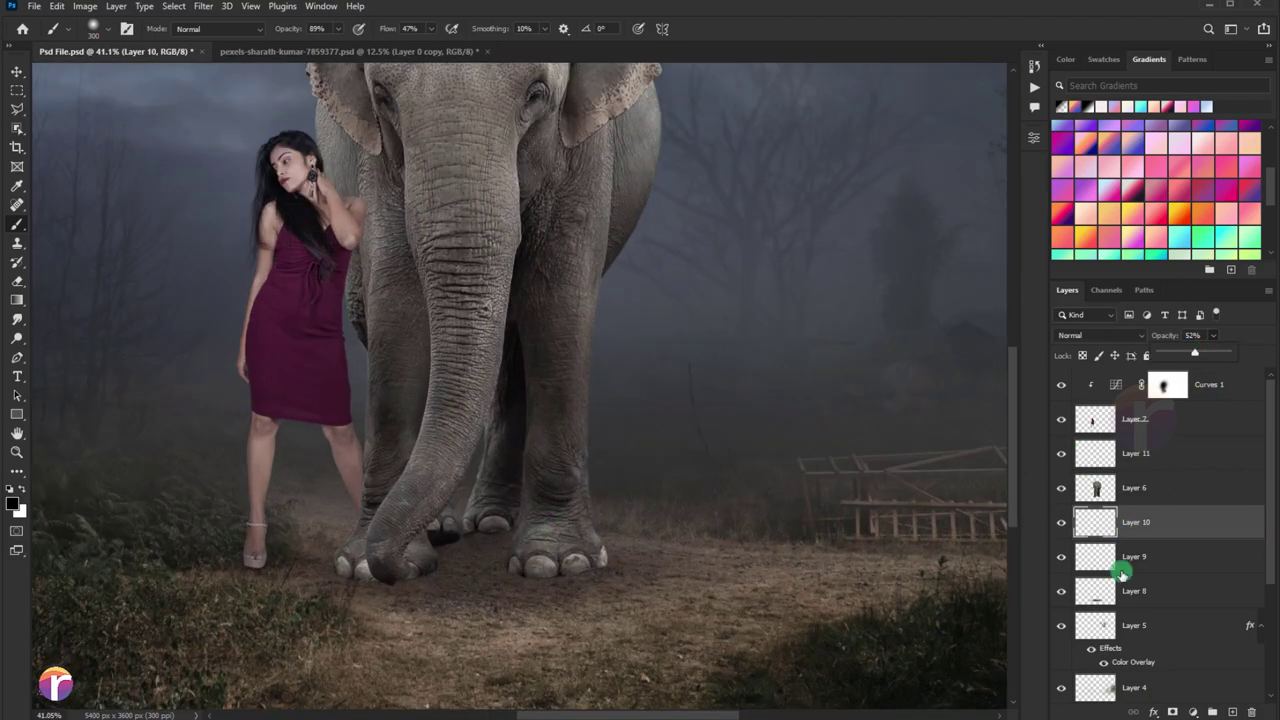
scroll(586, 489, down, 3)
scroll(580, 489, down, 1)
scroll(580, 489, up, 3)
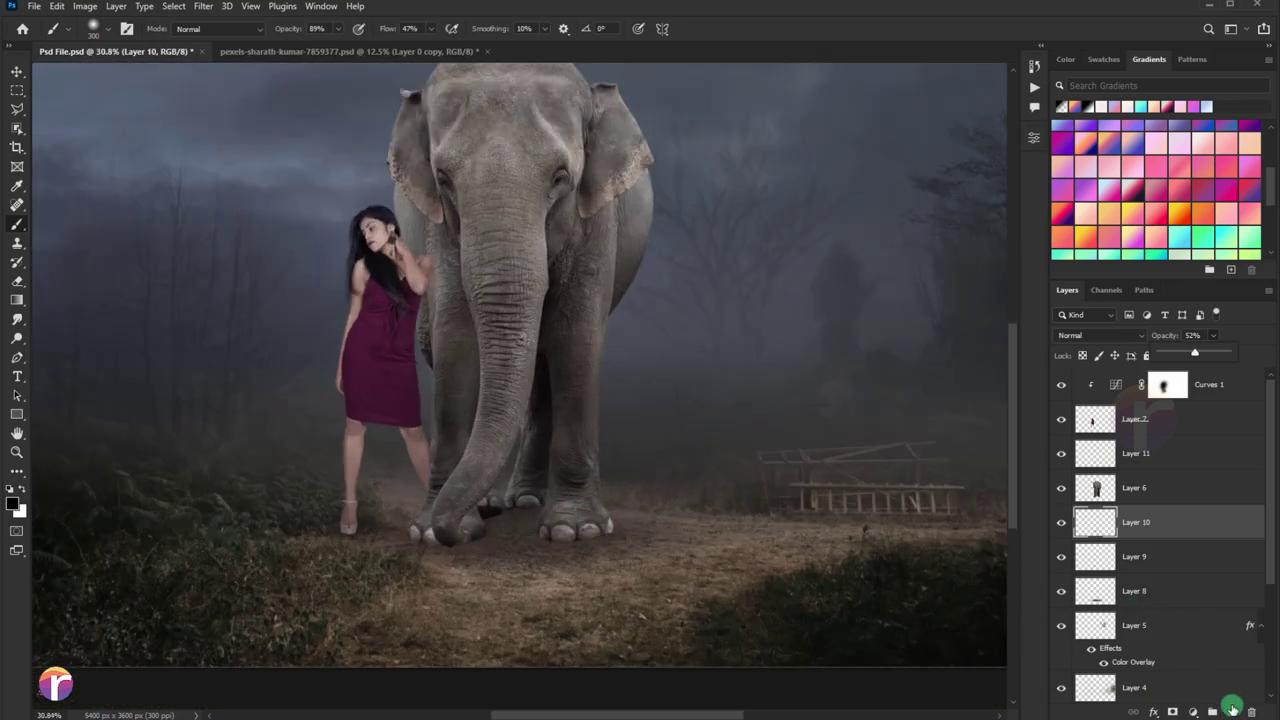
On new Layer 12, paint the woman's shadow and flatten it under her feet toward the elephant.
click(1231, 712)
scroll(368, 529, up, 1)
drag(368, 529, 386, 566)
key(ctrl+t)
mouse_move(386, 500)
mouse_down()
mouse_move(414, 600)
mouse_move(425, 535)
mouse_move(483, 520)
mouse_up()
key(Return)
key(b)
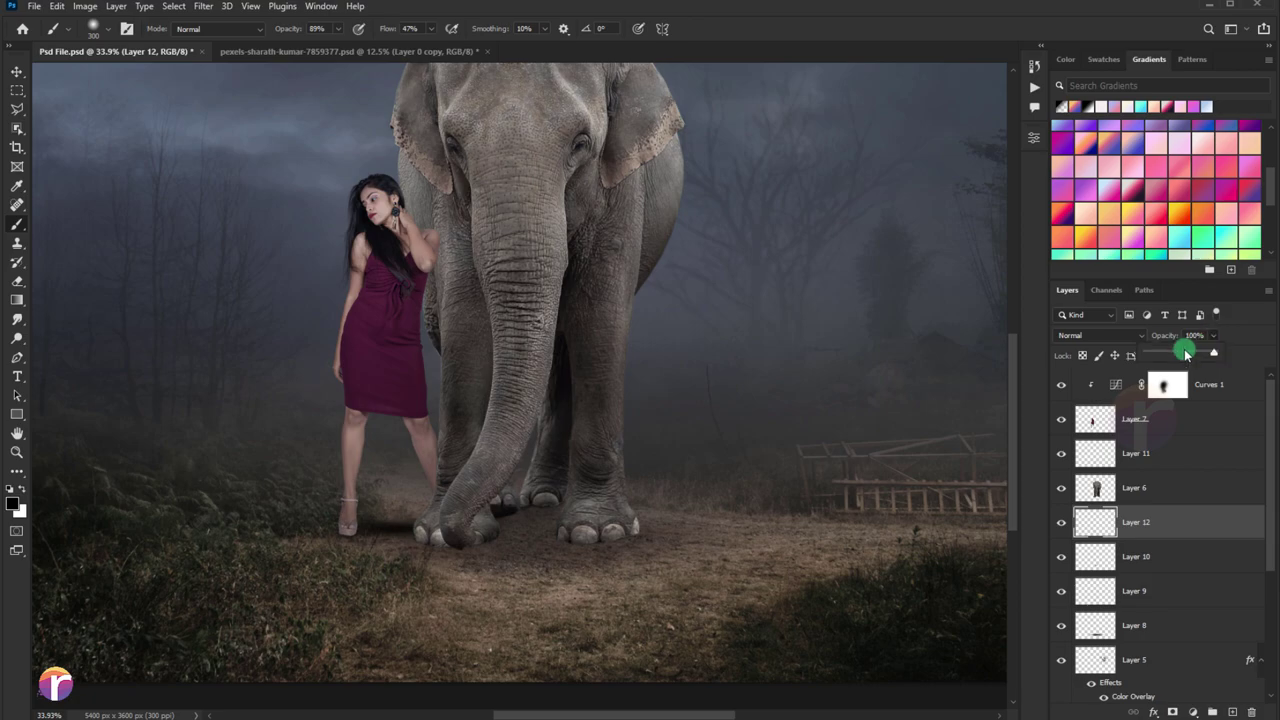
scroll(583, 487, down, 3)
scroll(428, 404, down, 1)
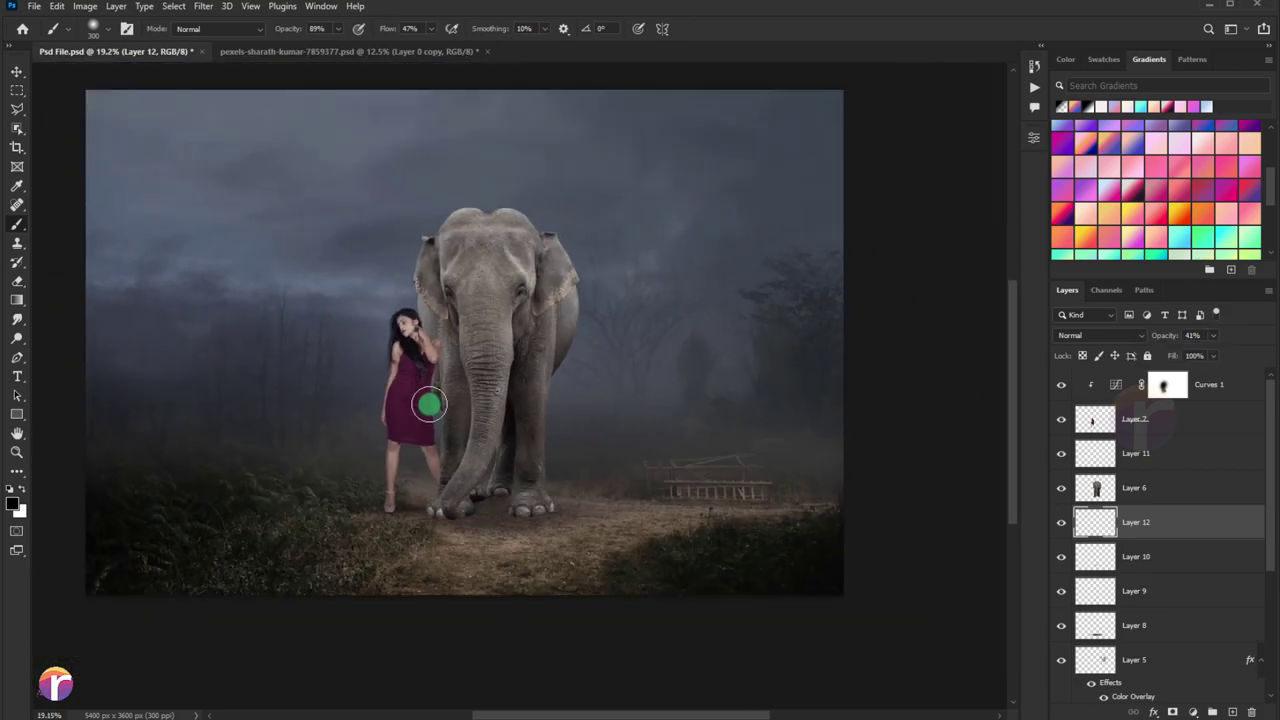
On a new layer, outline the foreground ground with Polygonal Lasso and fill it black.
click(17, 108)
click(1232, 711)
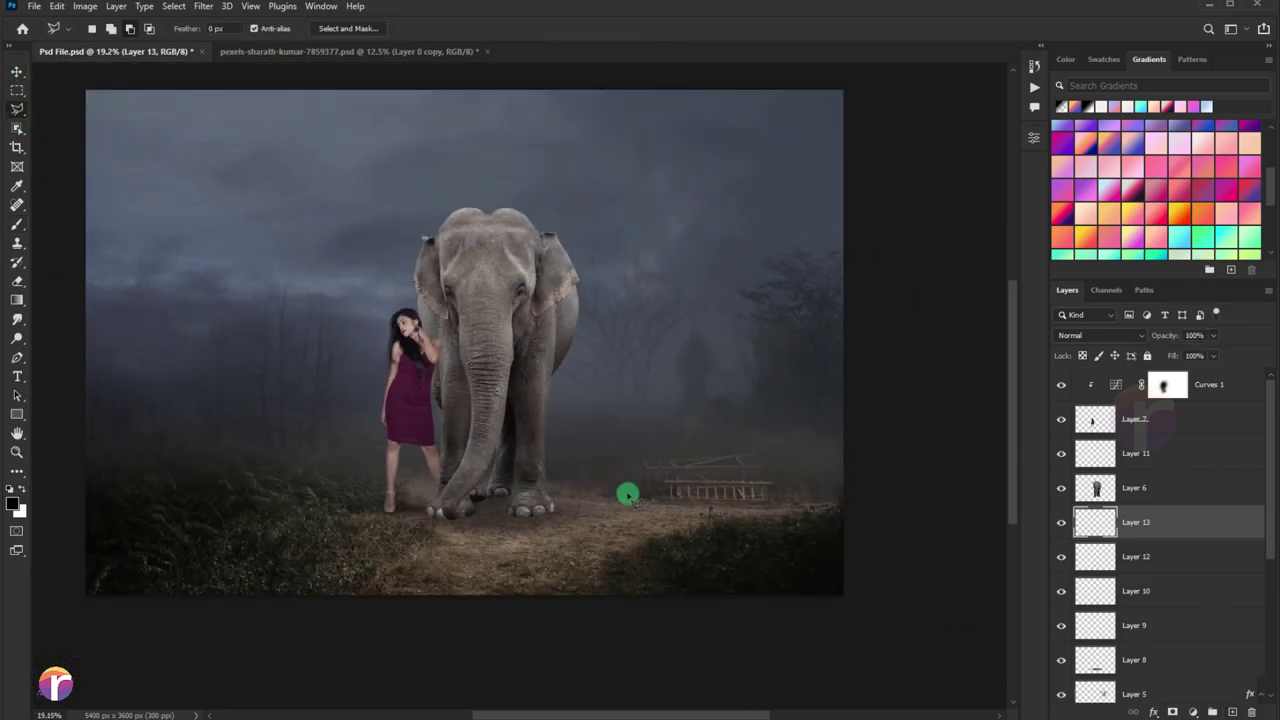
click(735, 530)
click(680, 632)
click(603, 653)
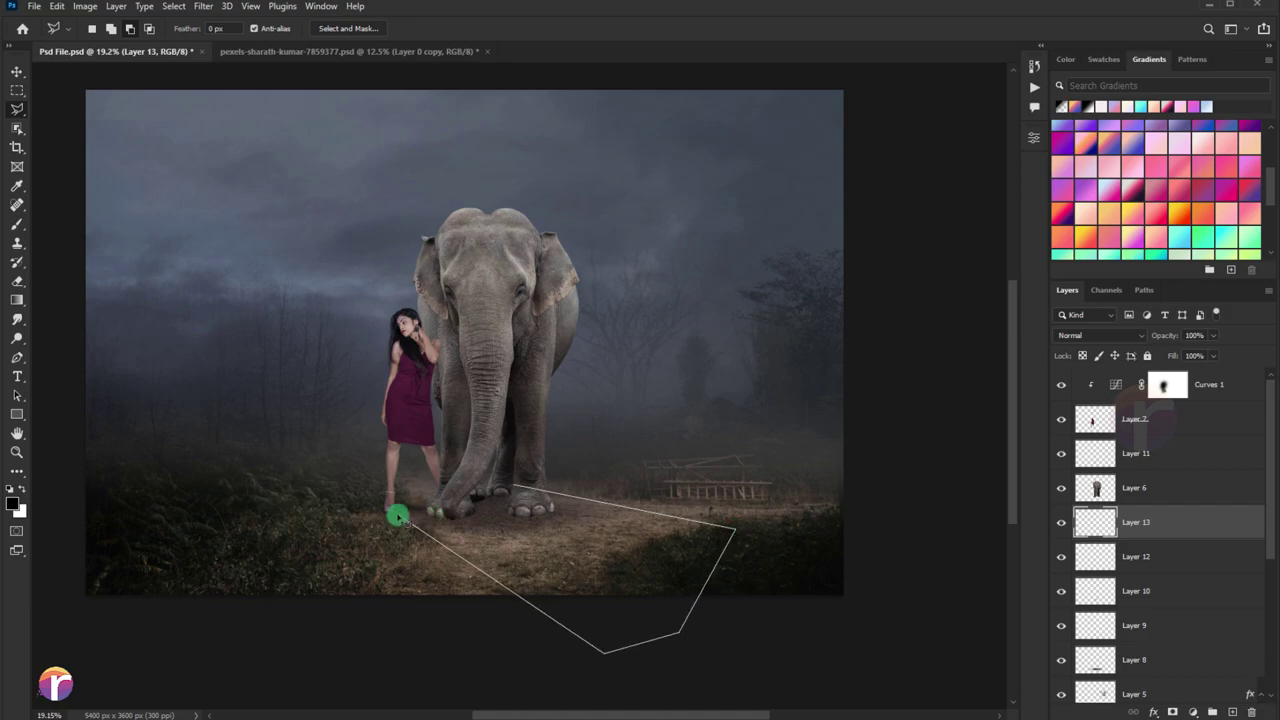
click(497, 486)
right_click(17, 299)
click(75, 314)
click(528, 500)
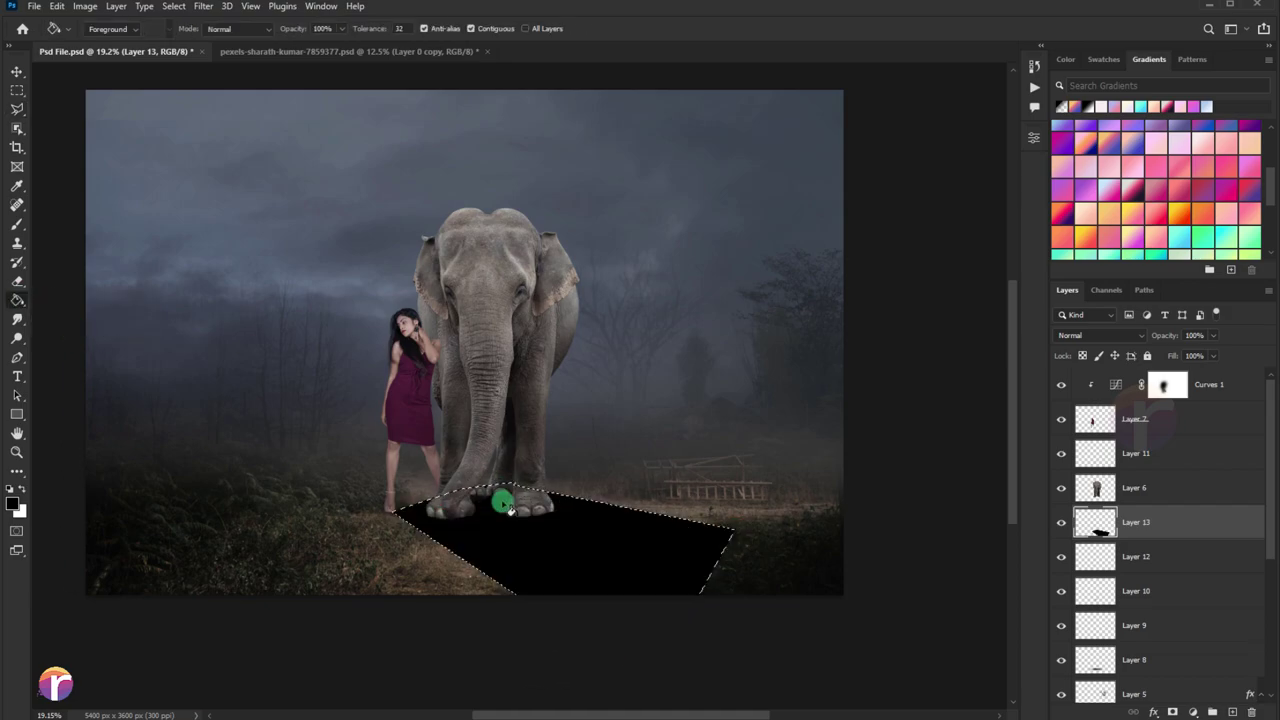
key(ctrl+d)
Blur the black shape with 24.9 px Gaussian Blur, erase its edges, and set opacity to 34%.
click(203, 6)
click(423, 249)
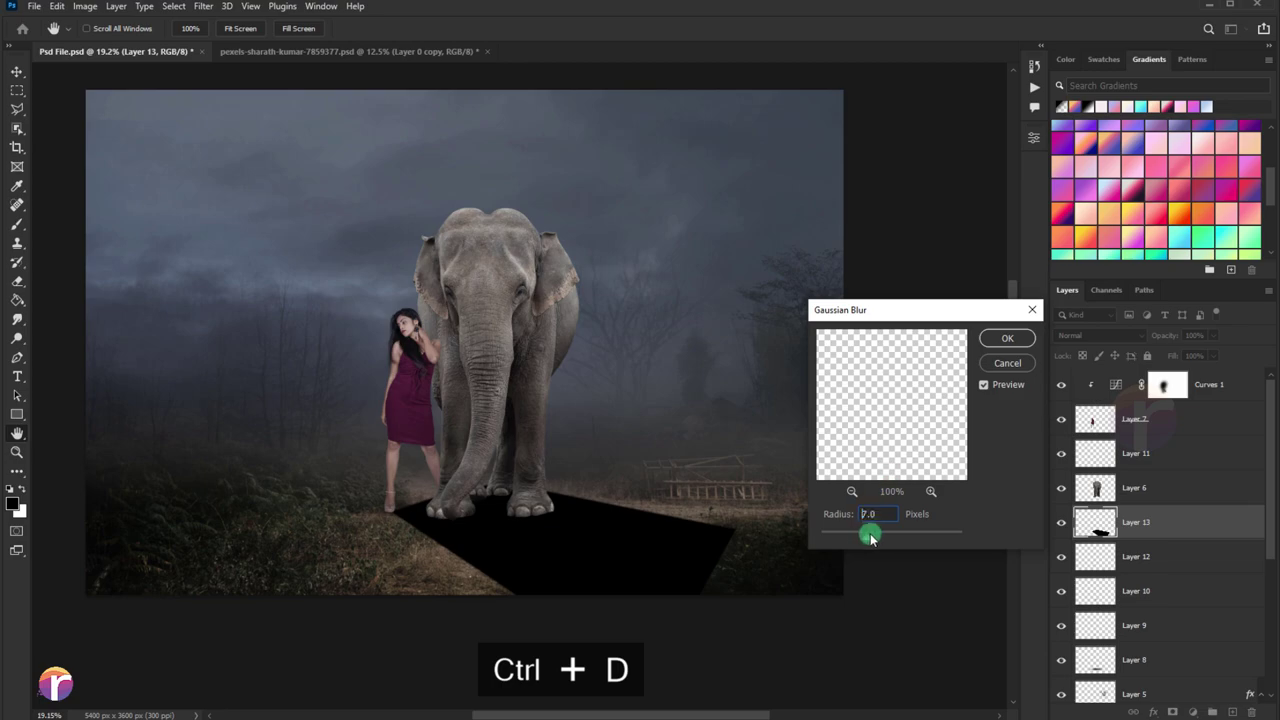
mouse_move(871, 531)
mouse_down()
mouse_move(893, 538)
mouse_move(873, 538)
mouse_up()
click(993, 341)
mouse_move(1213, 335)
mouse_down()
mouse_move(1157, 337)
mouse_move(1153, 505)
mouse_up()
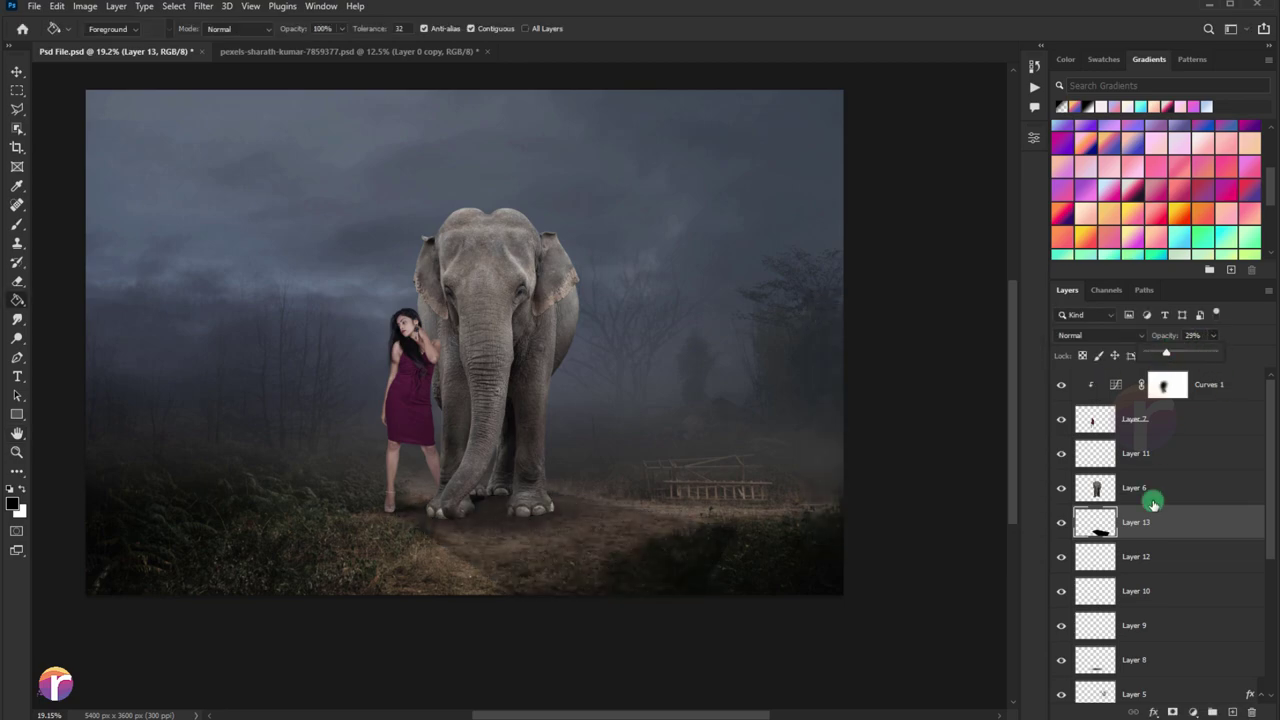
click(9, 284)
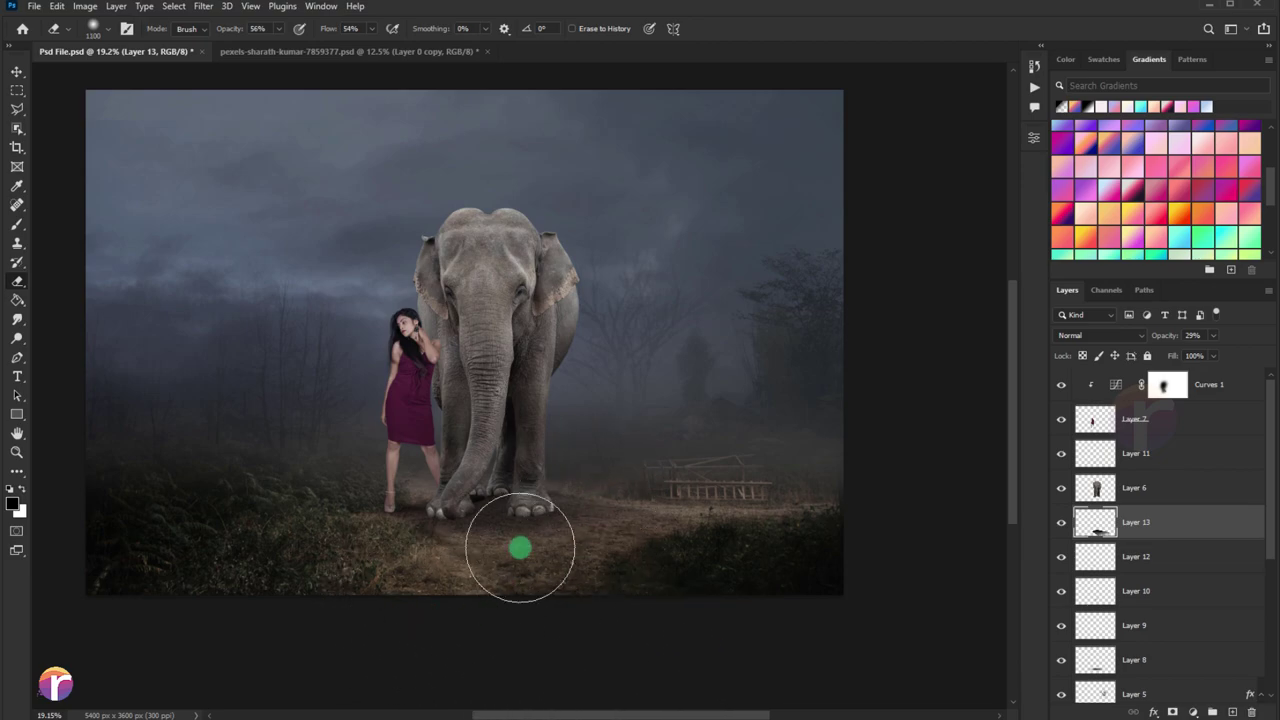
key(bracketleft)
key(bracketleft)
key(bracketleft)
drag(1213, 335, 1237, 355)
key(bracketright)
key(bracketright)
key(bracketright)
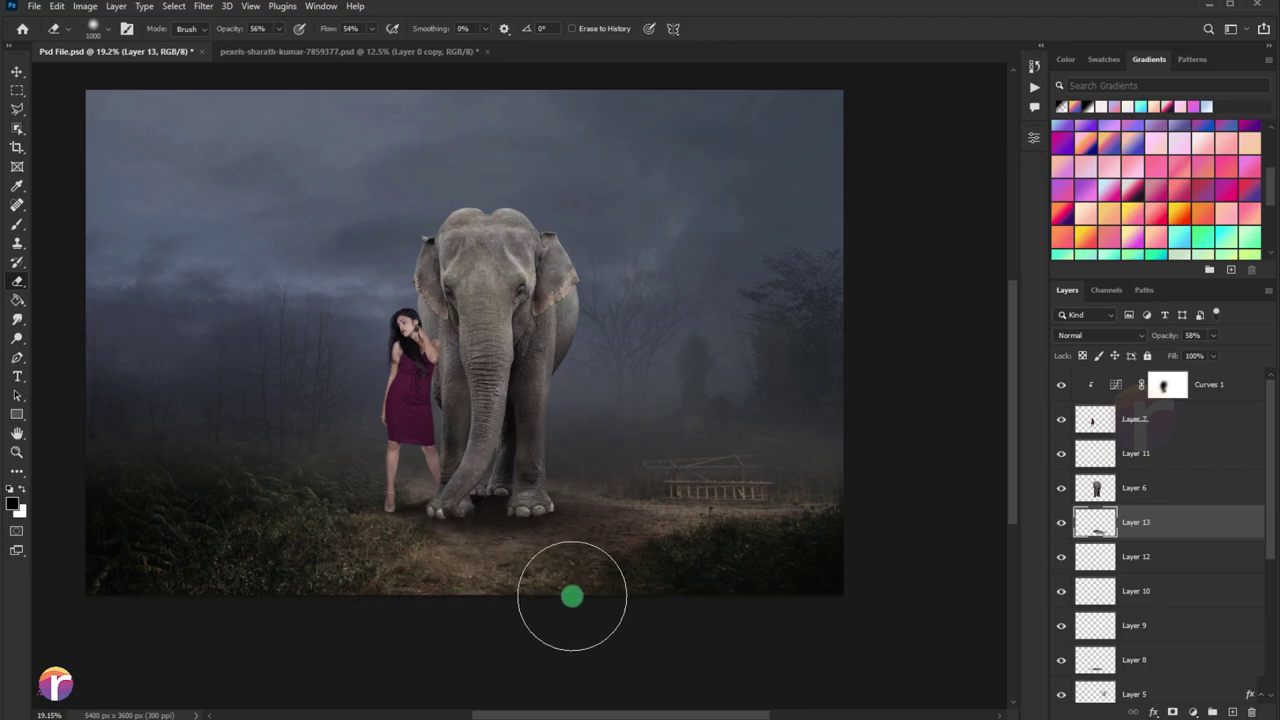
key(v)
scroll(566, 330, up, 1)
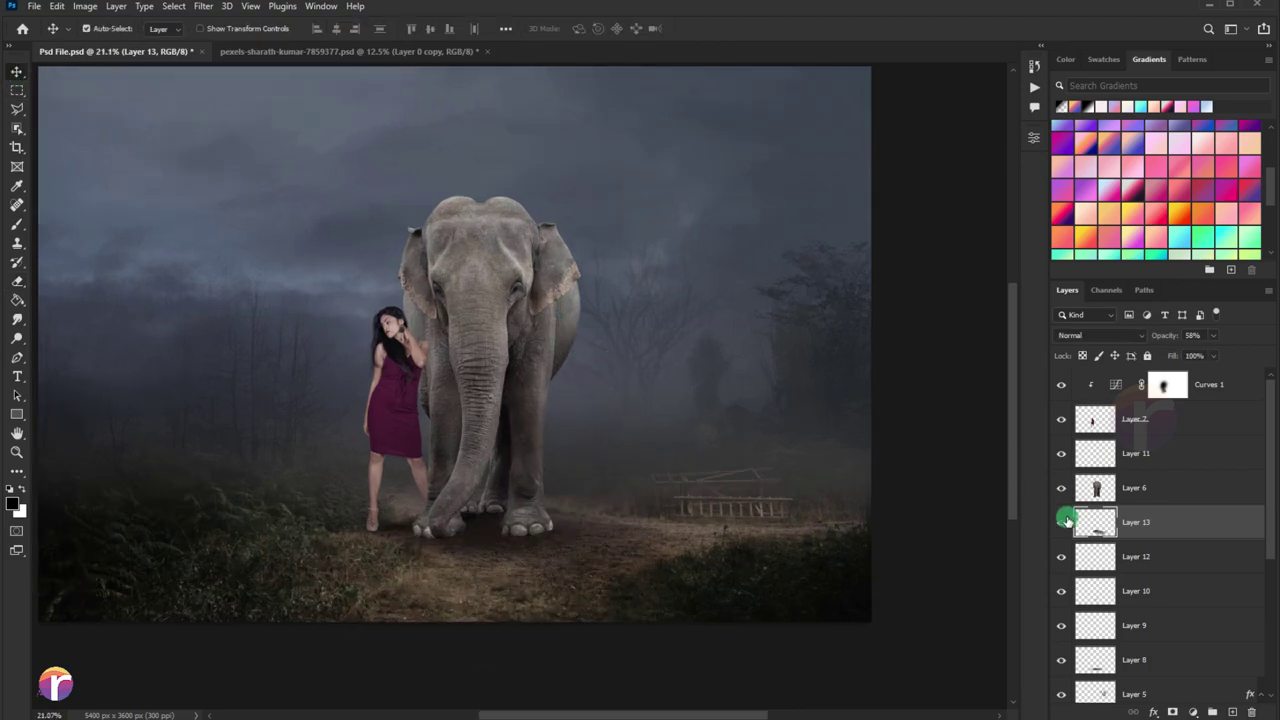
drag(1216, 342, 1199, 352)
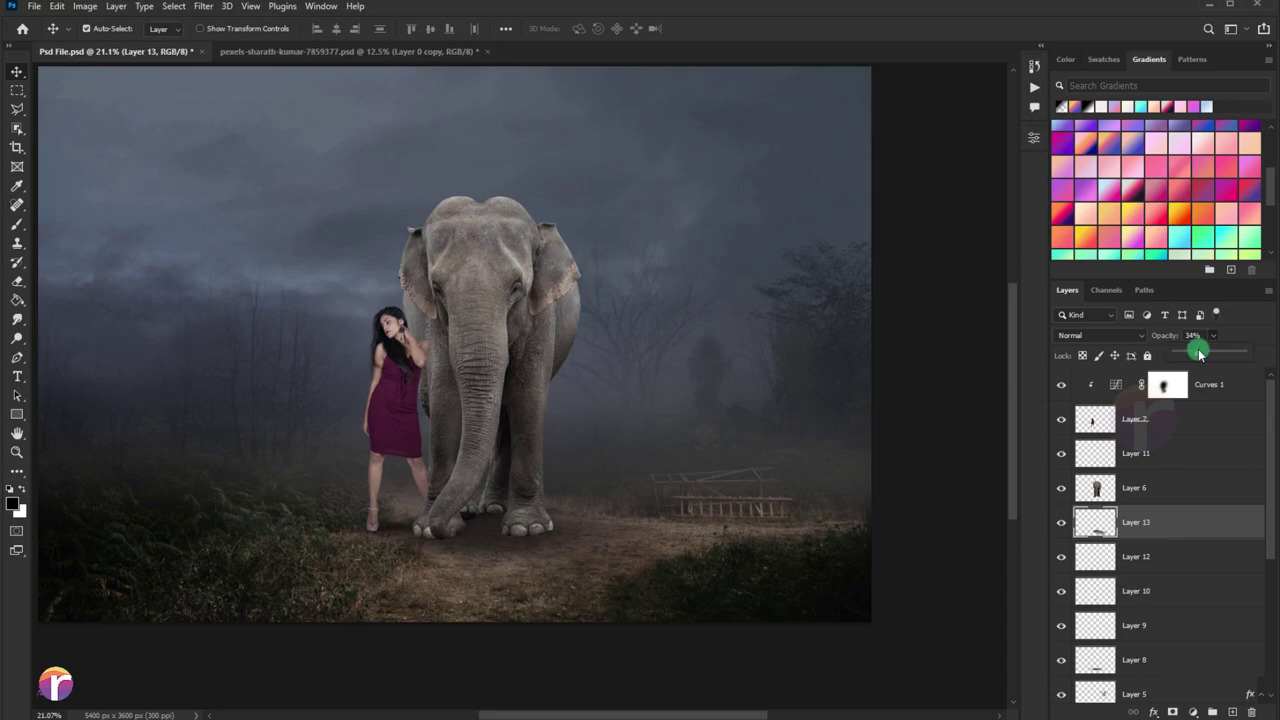
scroll(571, 420, down, 1)
Add a Brightness/Contrast layer clipped to the elephant's Layer 6, lowering brightness to -97.
click(513, 375)
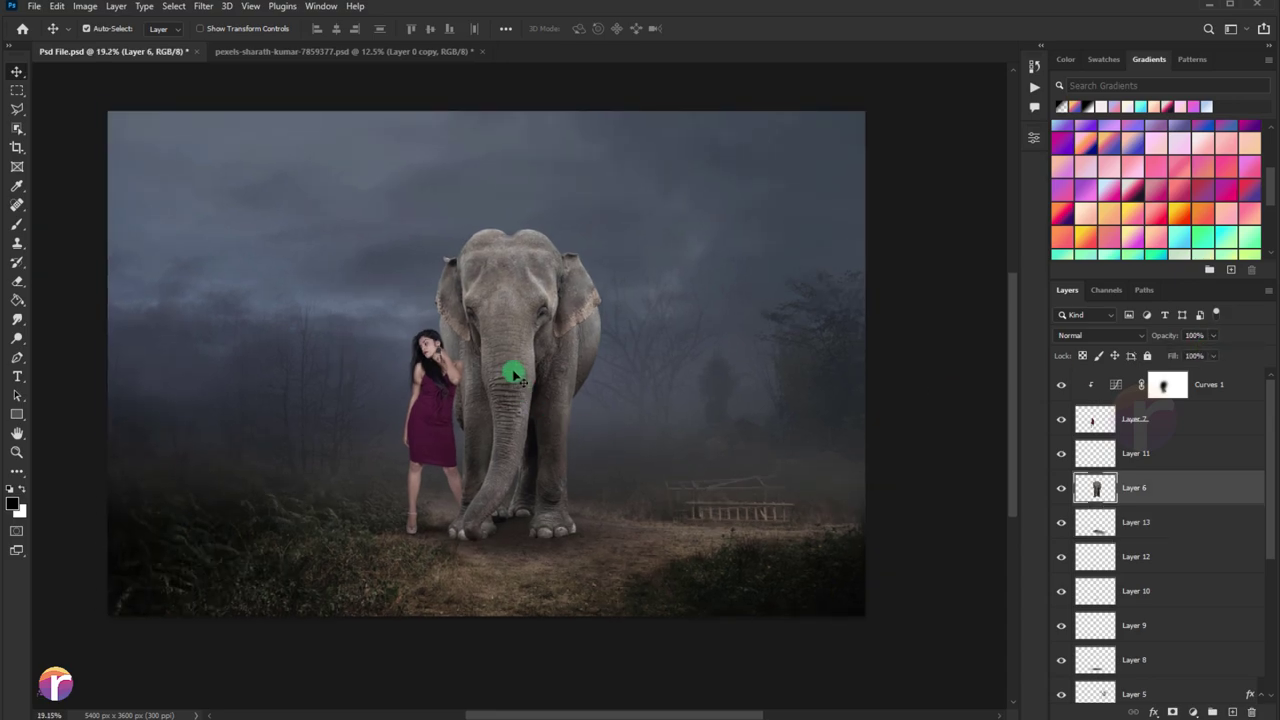
click(1188, 711)
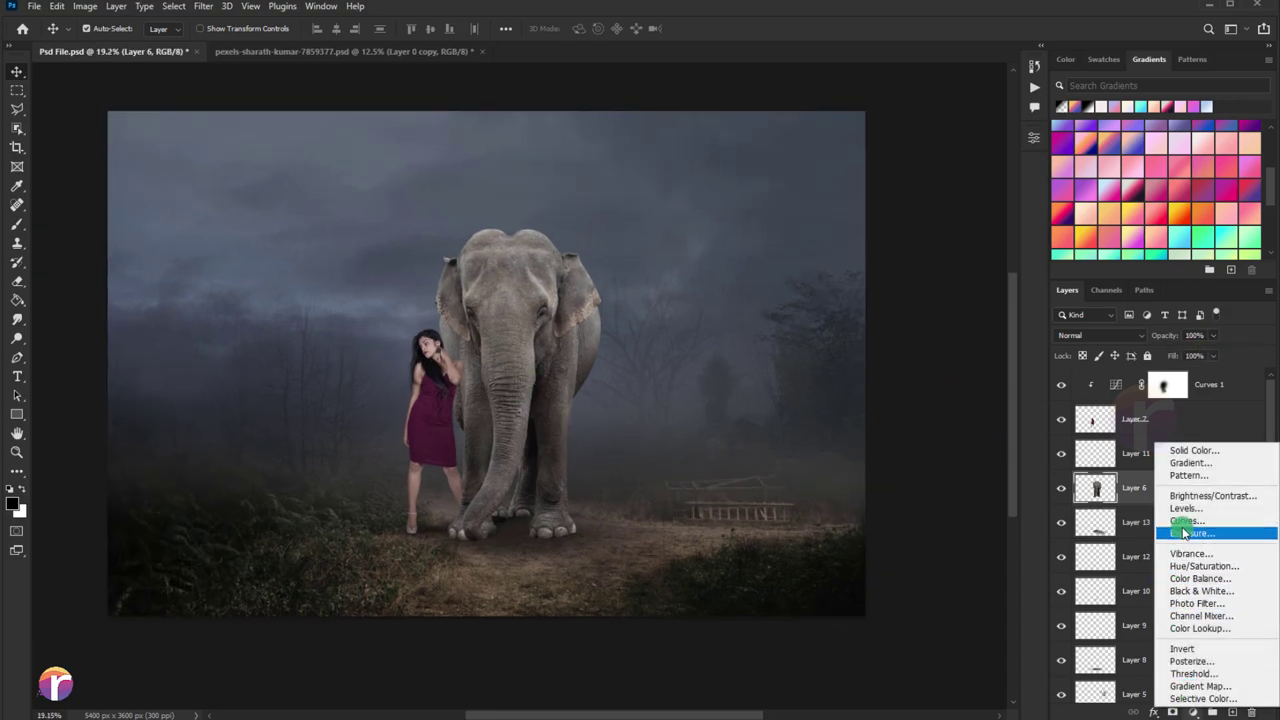
click(1105, 465)
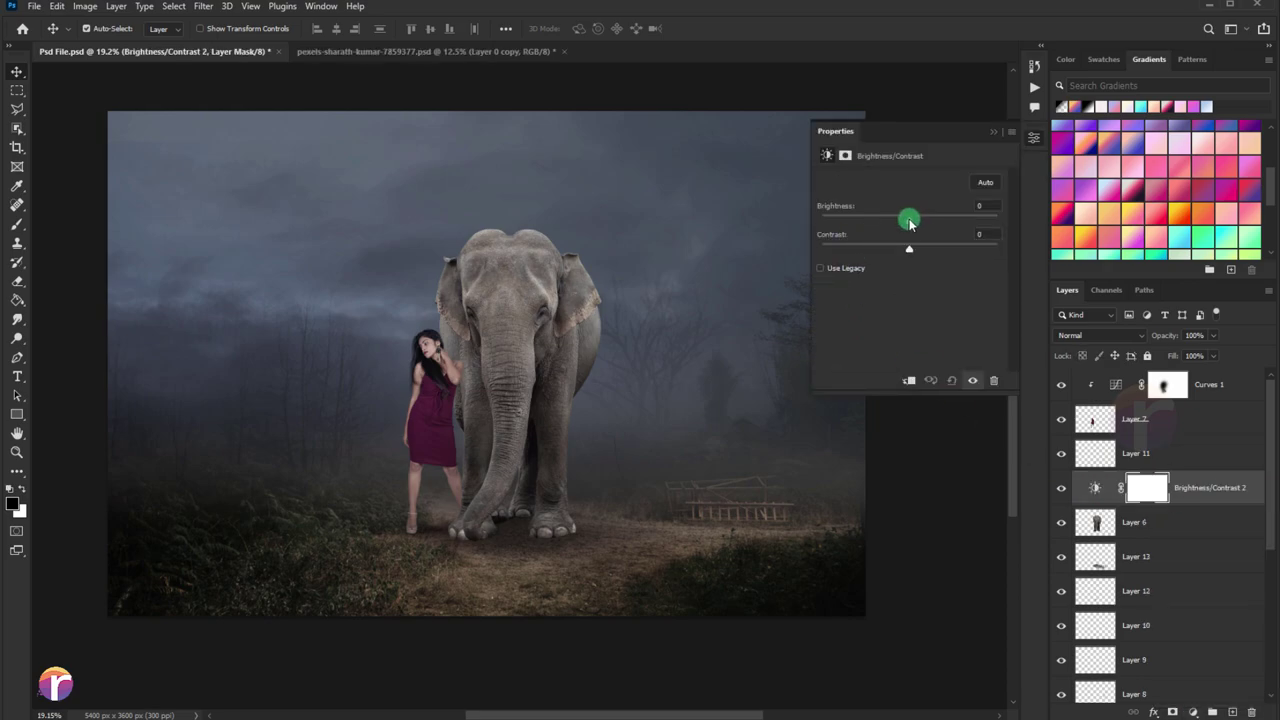
drag(909, 221, 872, 220)
click(908, 382)
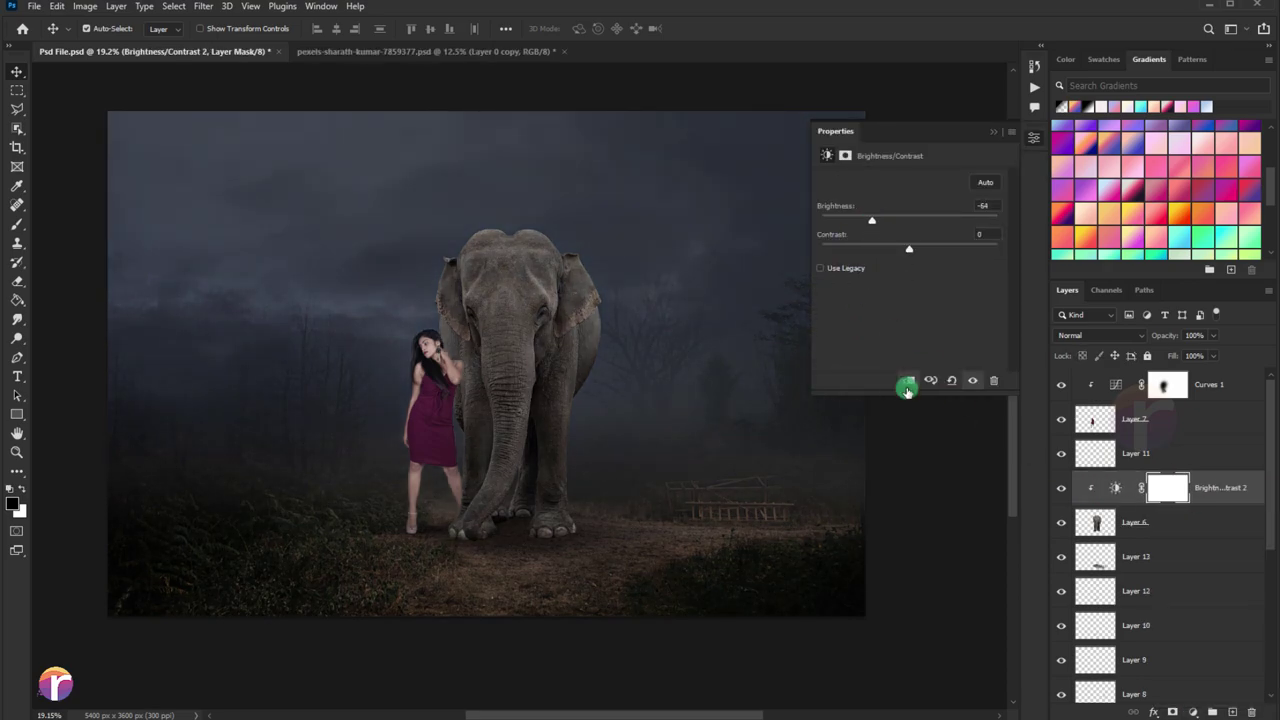
drag(872, 220, 860, 223)
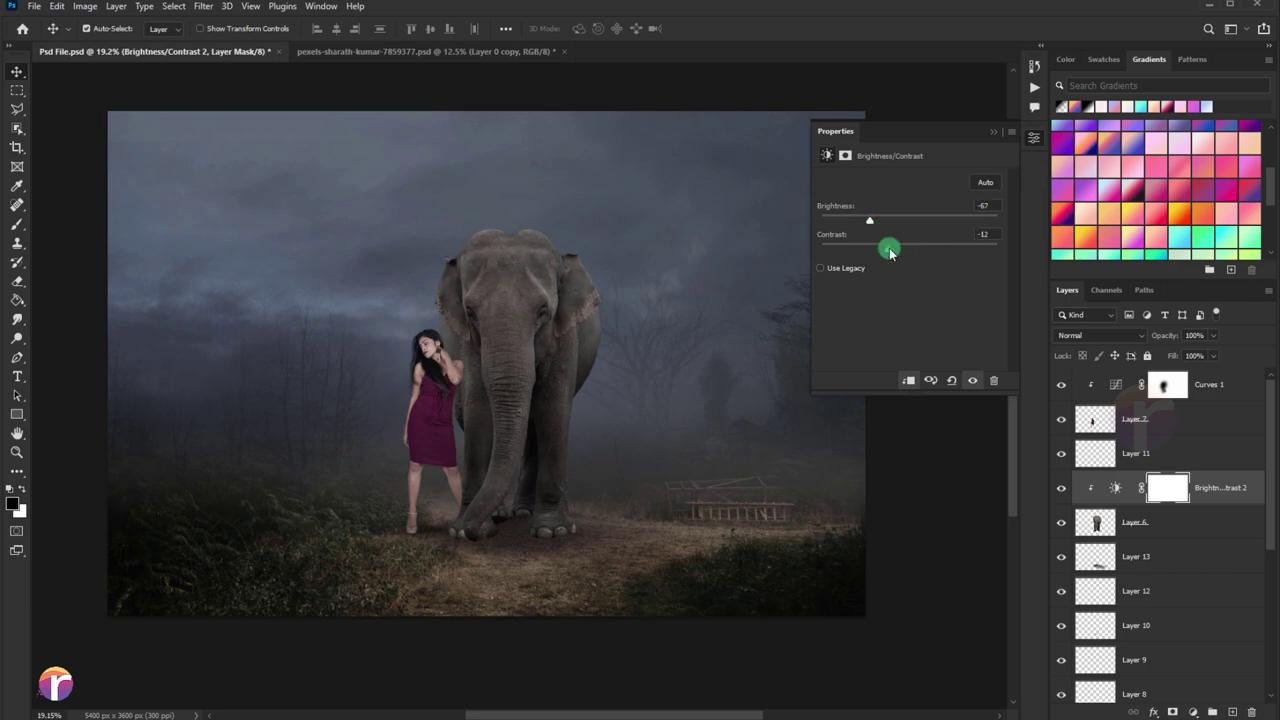
drag(866, 224, 855, 224)
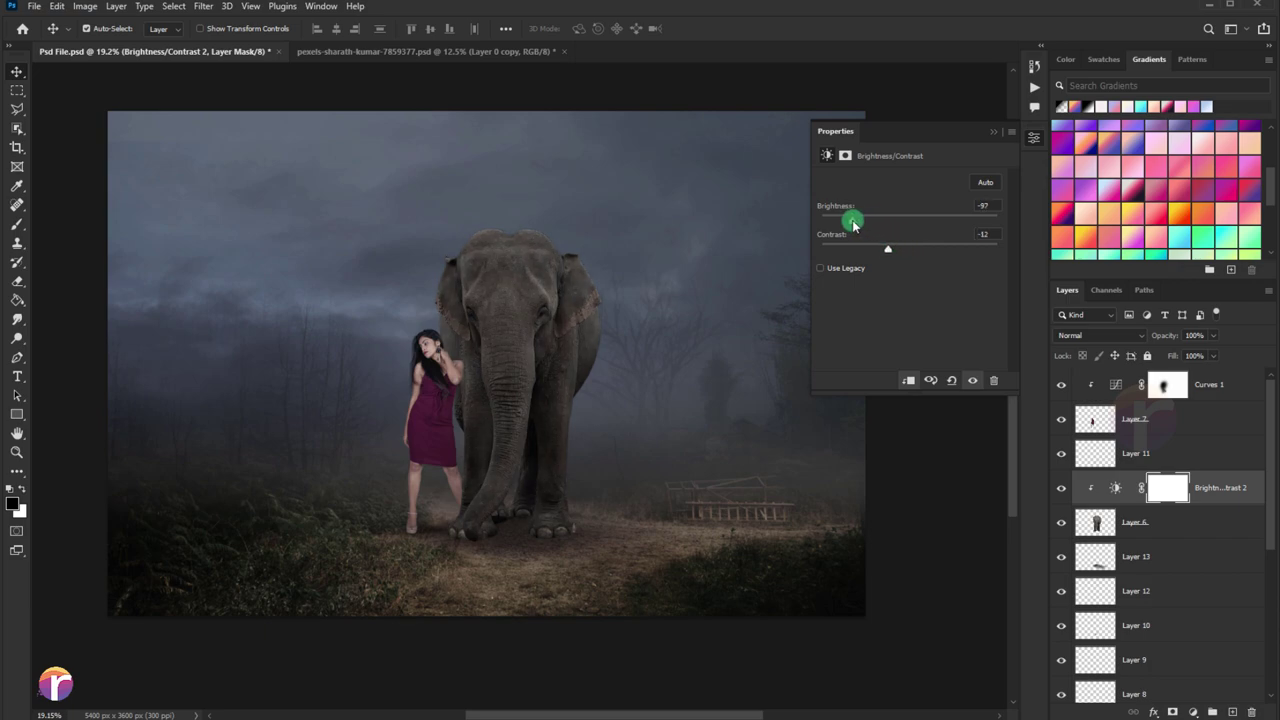
click(990, 134)
scroll(600, 302, up, 1)
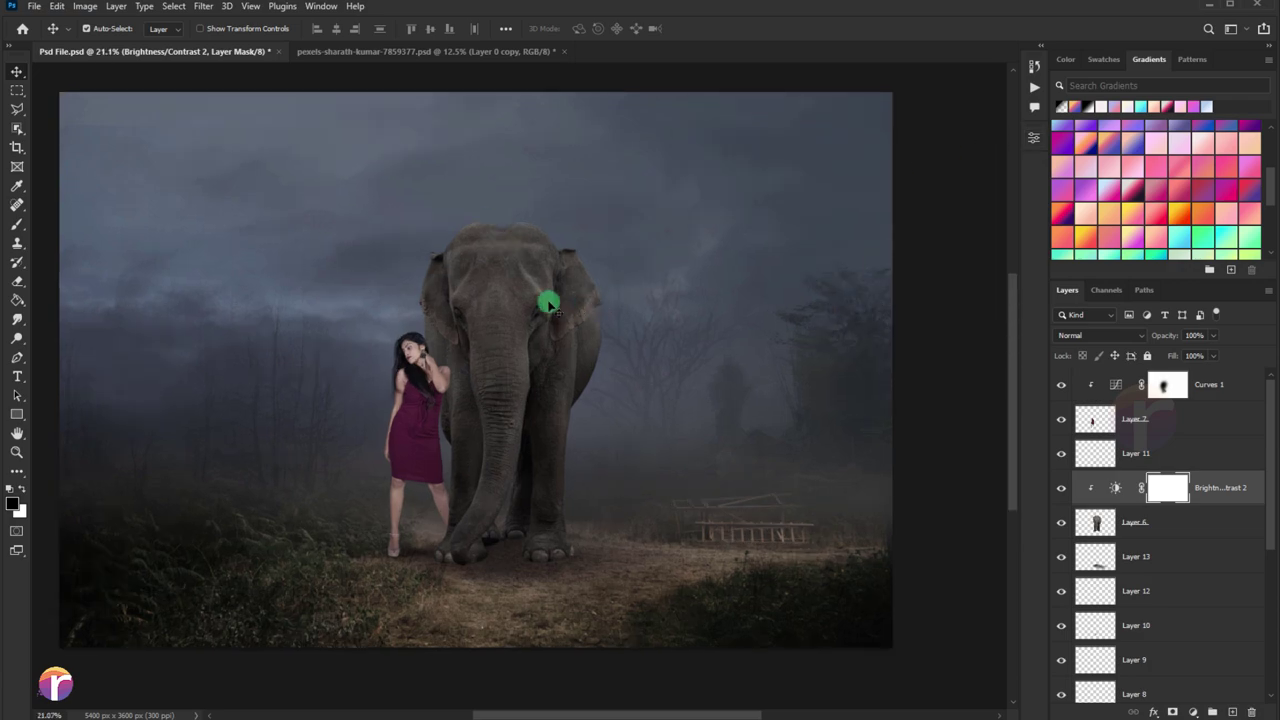
Paint black on the Brightness/Contrast 2 mask over the elephant's side, head and body with an enlarged brush.
click(17, 228)
scroll(451, 317, up, 1)
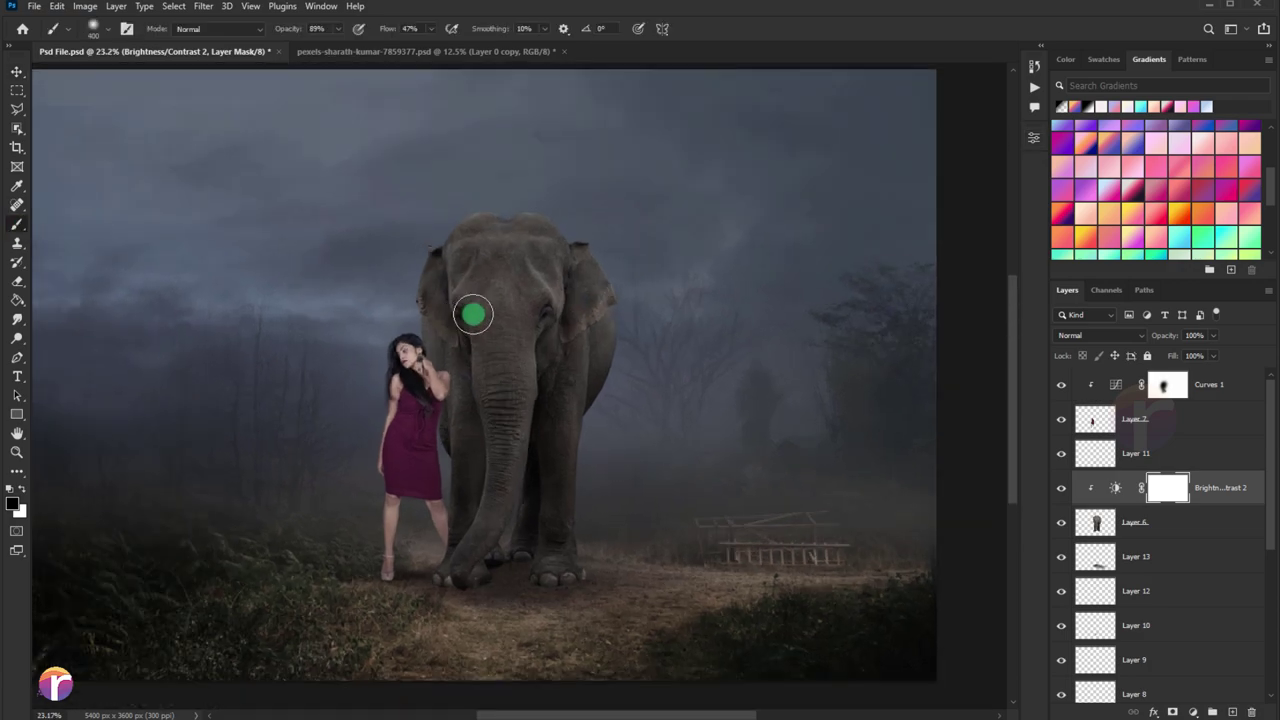
key(bracketright)
key(bracketright)
key(bracketright)
drag(537, 243, 508, 194)
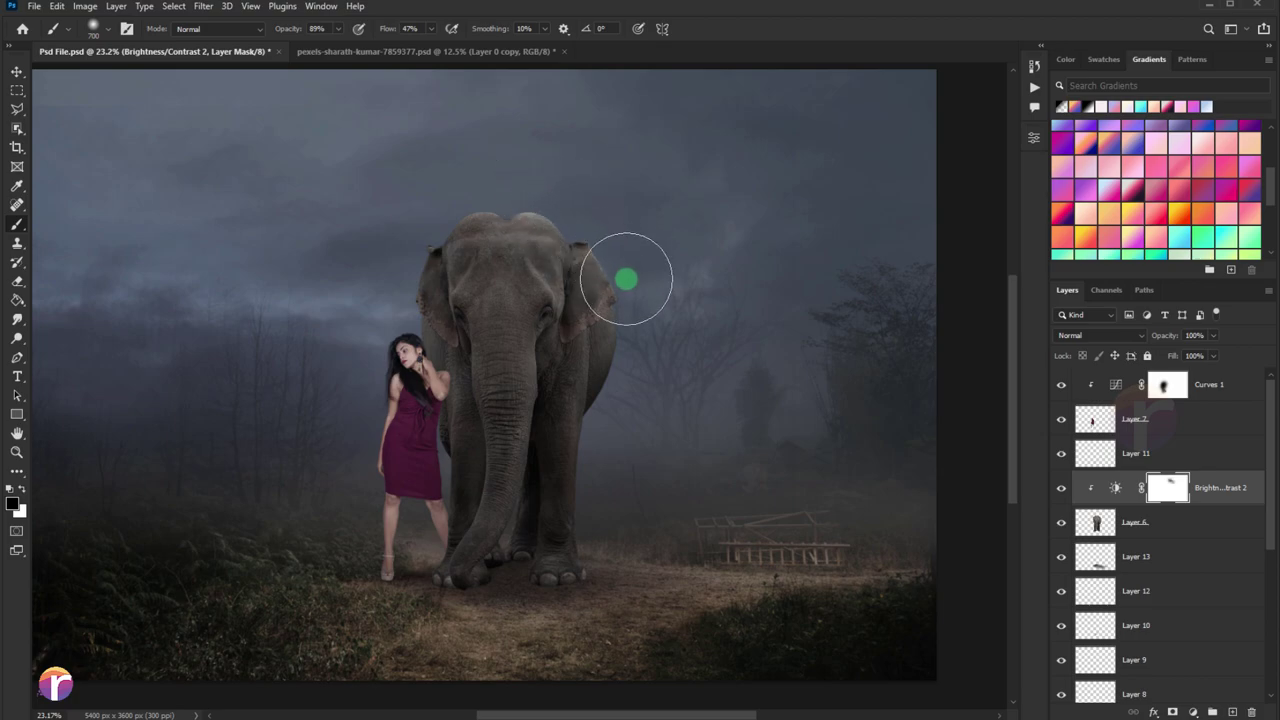
mouse_move(626, 280)
mouse_down()
mouse_move(620, 481)
mouse_move(414, 357)
mouse_move(380, 260)
mouse_move(423, 200)
mouse_move(394, 506)
mouse_move(411, 486)
mouse_move(411, 427)
mouse_up()
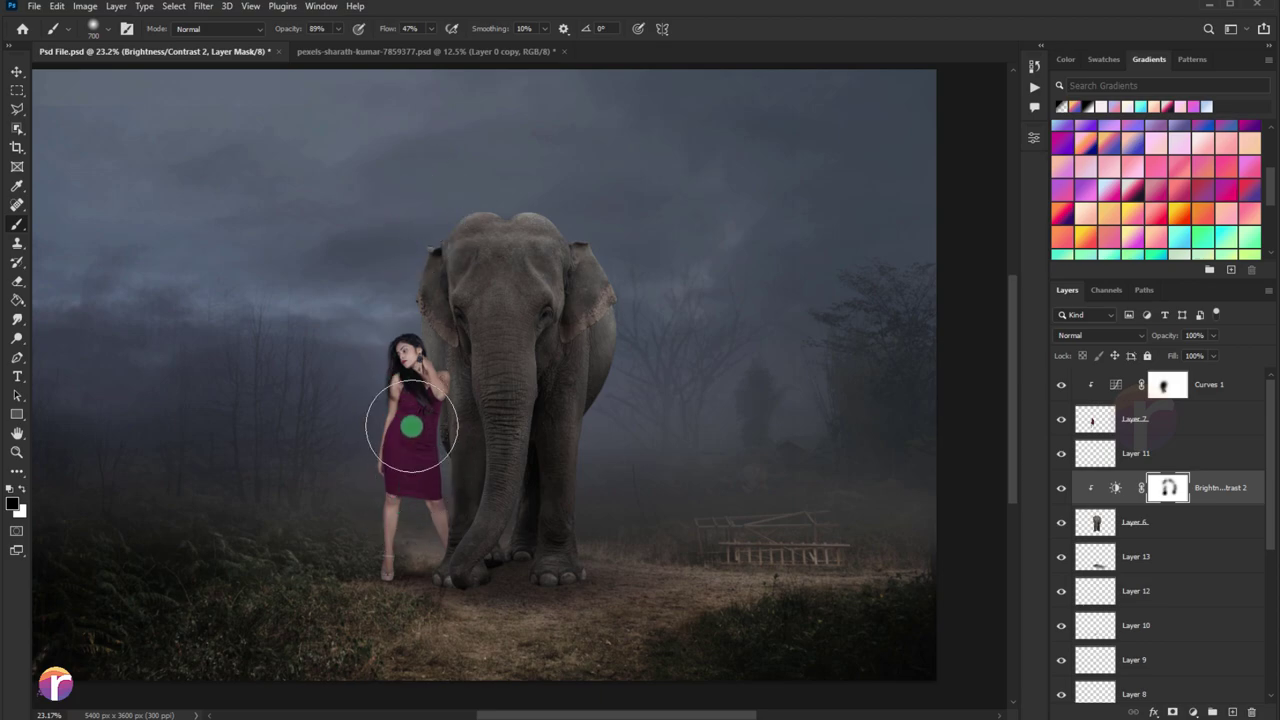
click(1060, 491)
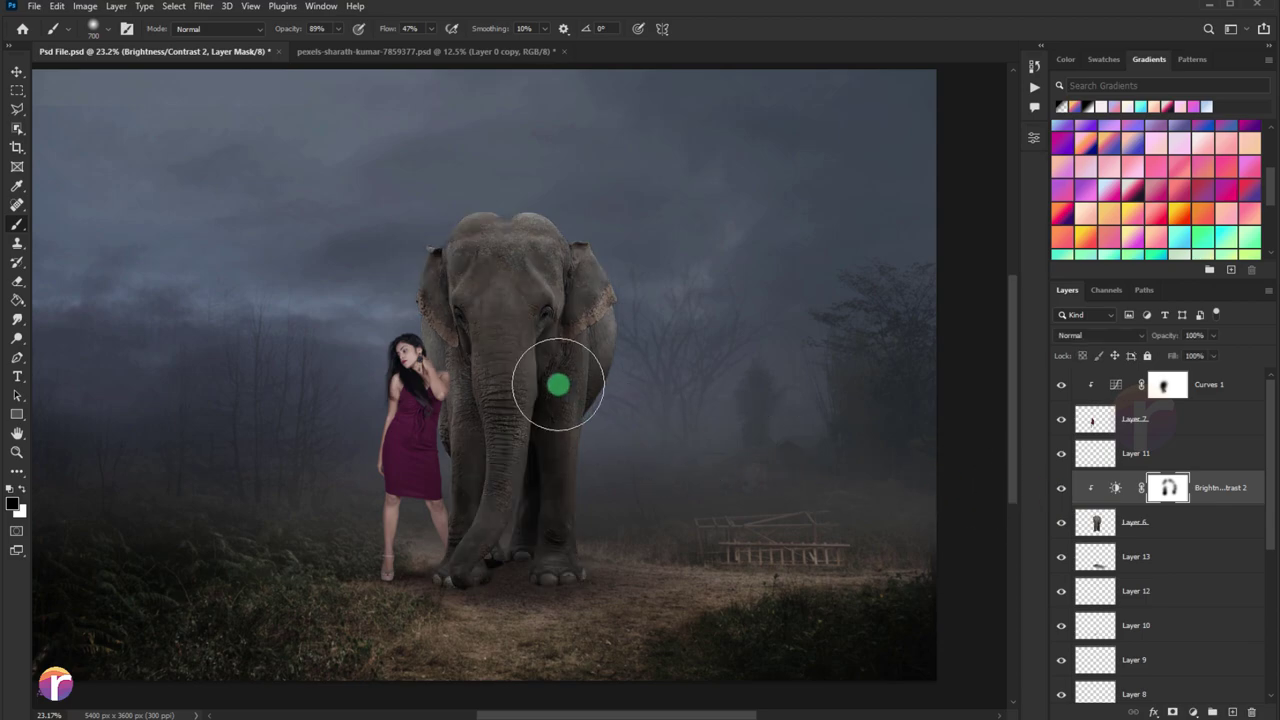
key(bracketright)
key(bracketright)
key(bracketright)
Refine the elephant mask with a smaller brush, comparing the elephant with and without the darkening.
key(bracketright)
key(bracketright)
mouse_move(498, 270)
mouse_down()
mouse_move(486, 266)
mouse_move(489, 340)
mouse_up()
key(bracketright)
scroll(633, 281, down, 1)
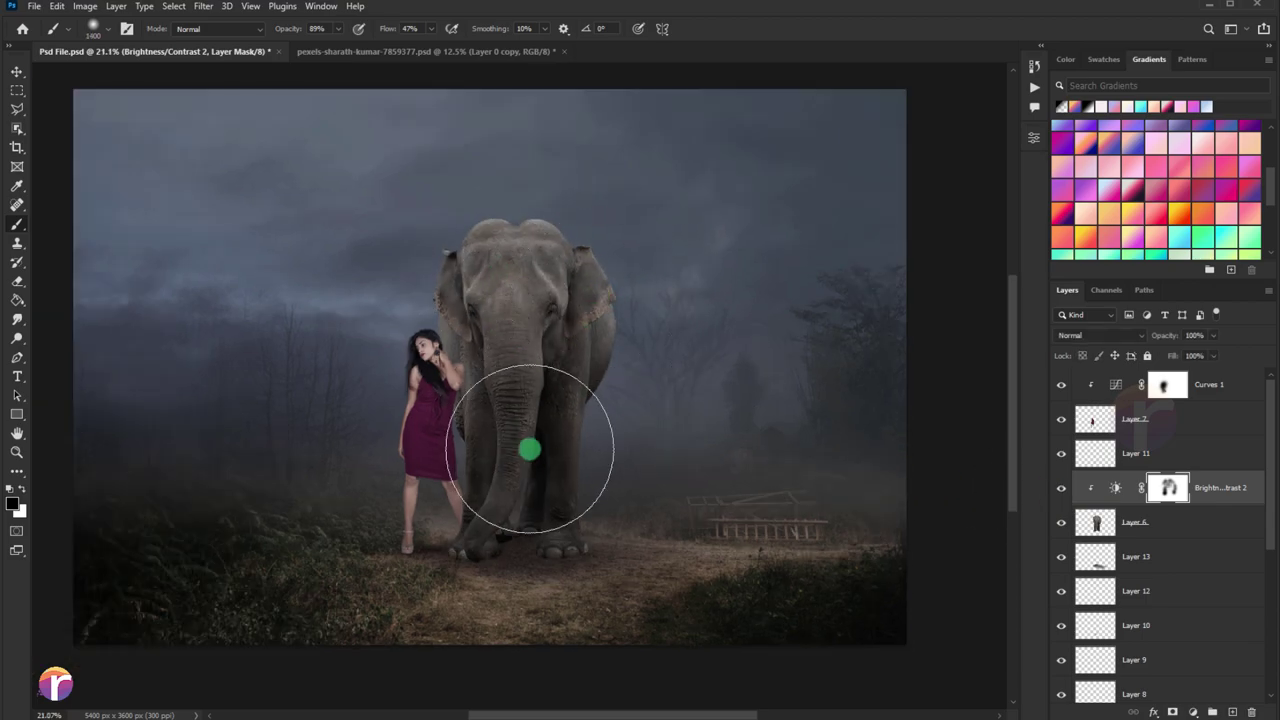
key(bracketleft)
key(bracketleft)
key(bracketleft)
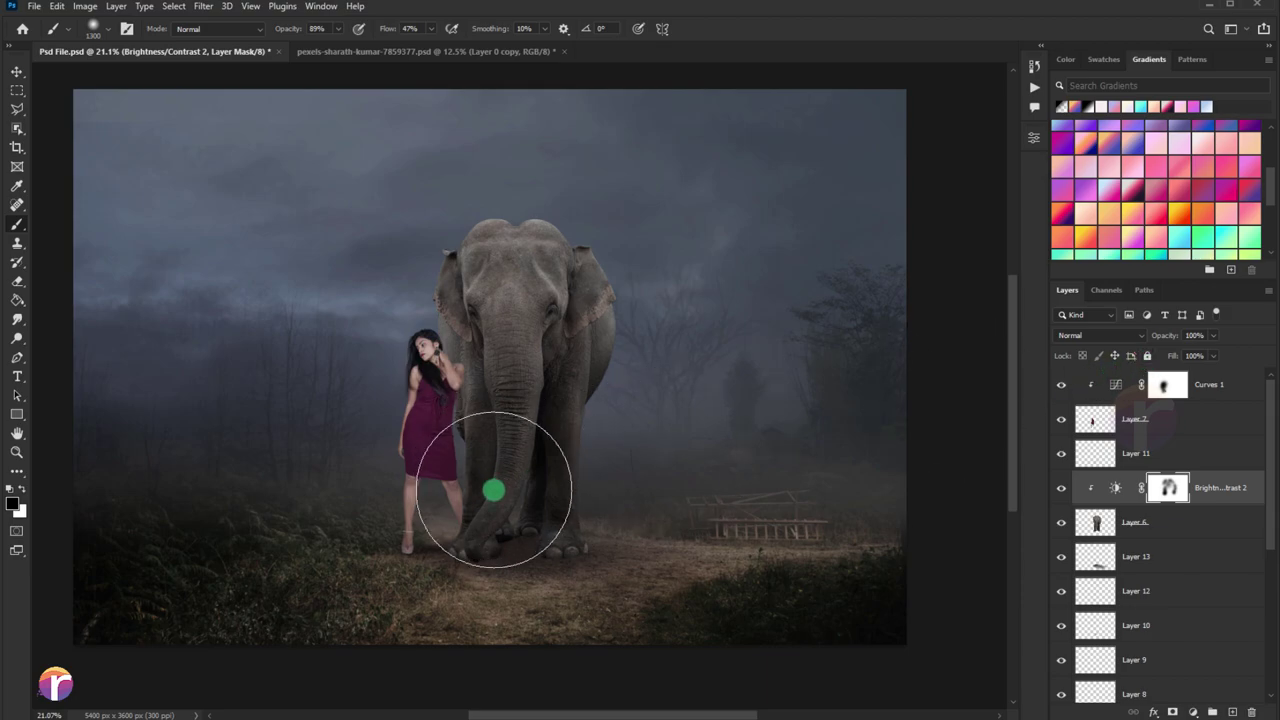
scroll(494, 491, up, 3)
key(bracketleft)
key(bracketleft)
key(bracketleft)
key(bracketleft)
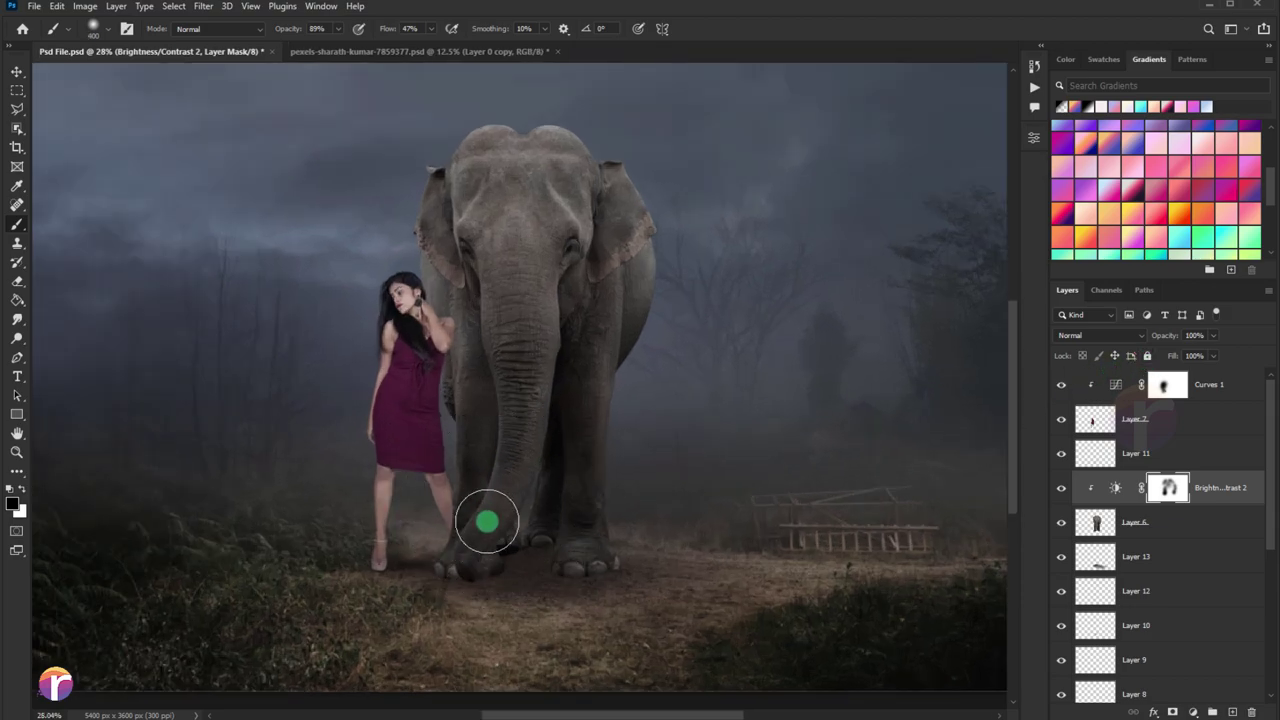
key(bracketleft)
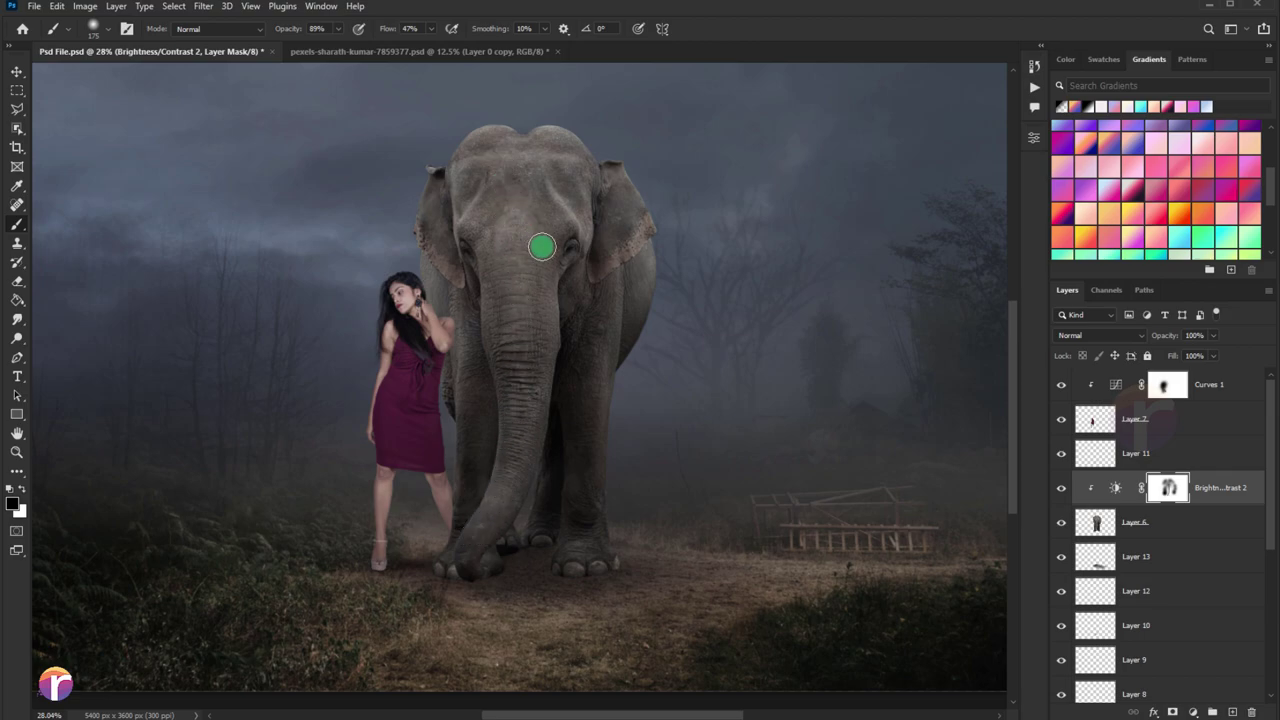
scroll(570, 339, down, 3)
scroll(563, 378, up, 2)
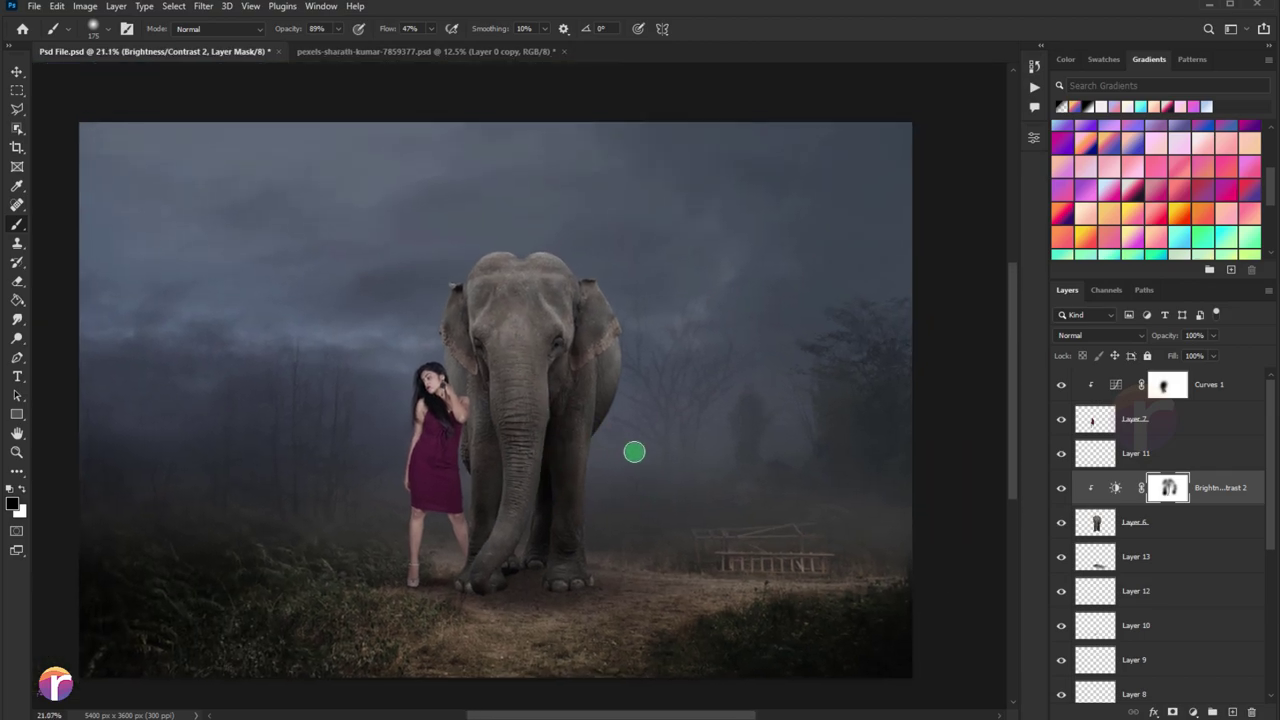
click(1060, 488)
click(1060, 488)
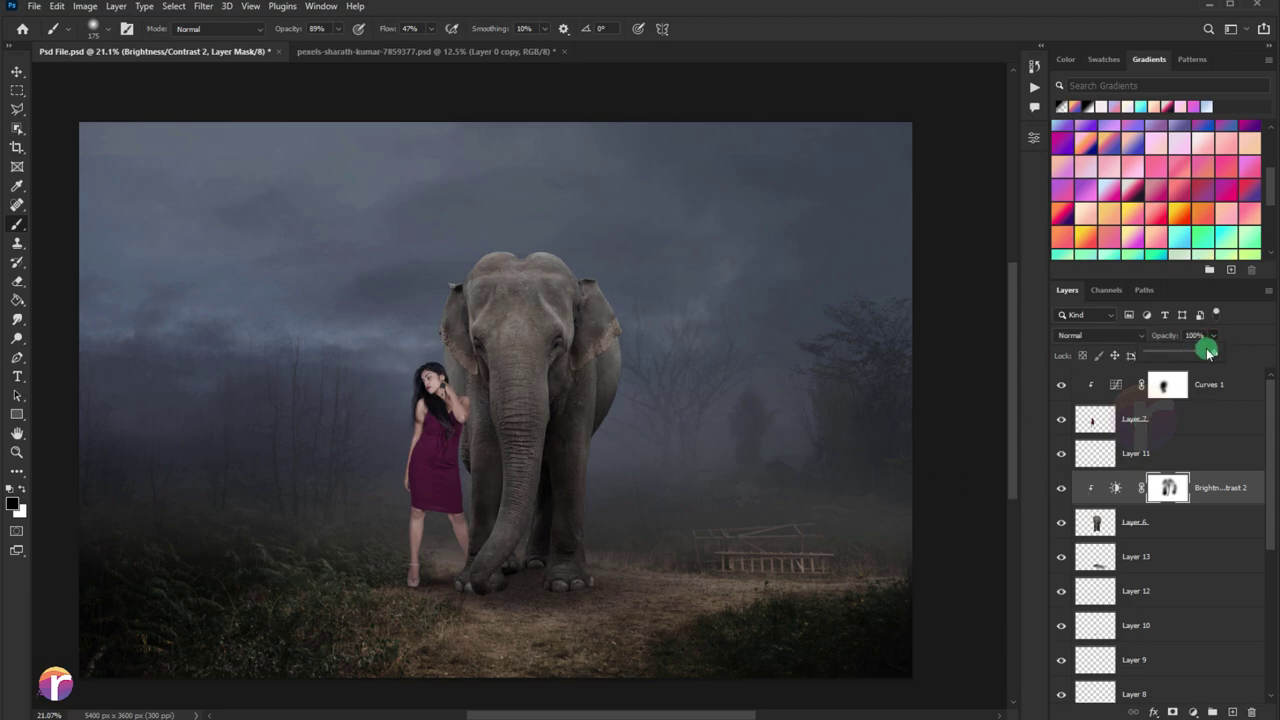
scroll(459, 453, down, 1)
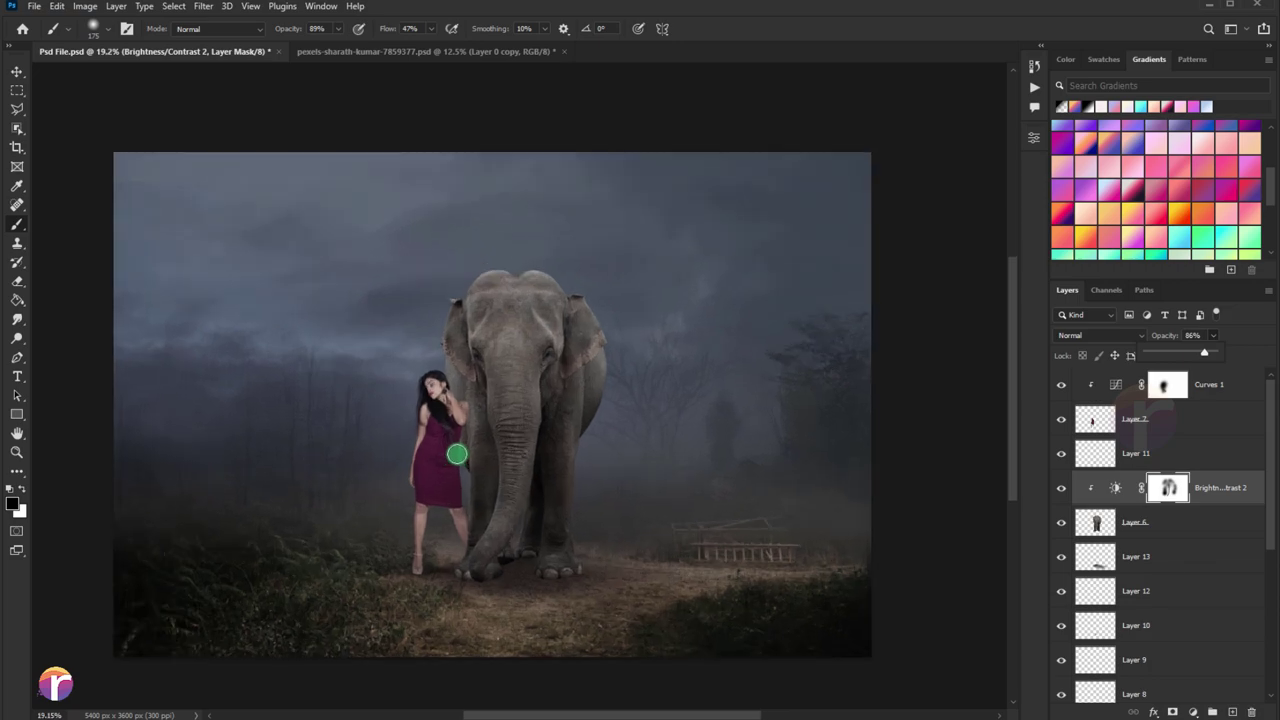
Add a Gradient Fill layer above Curves 1 and lower it to 74% opacity.
click(16, 72)
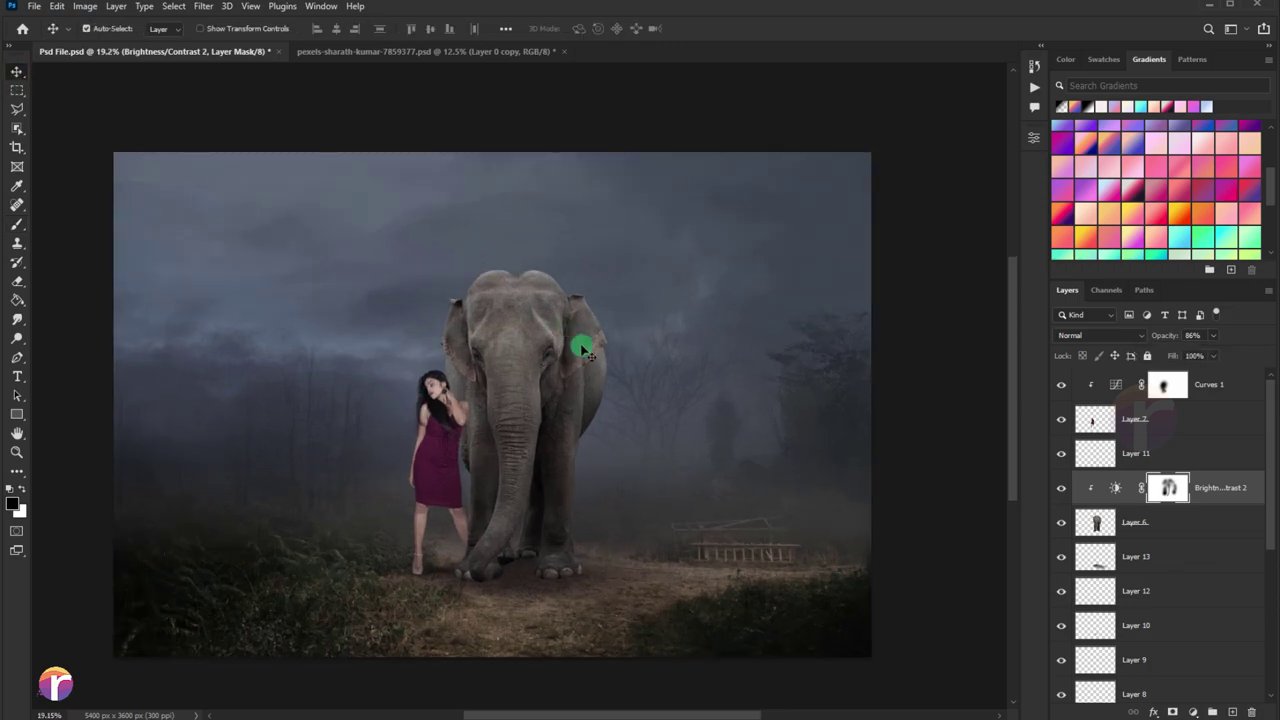
click(1196, 398)
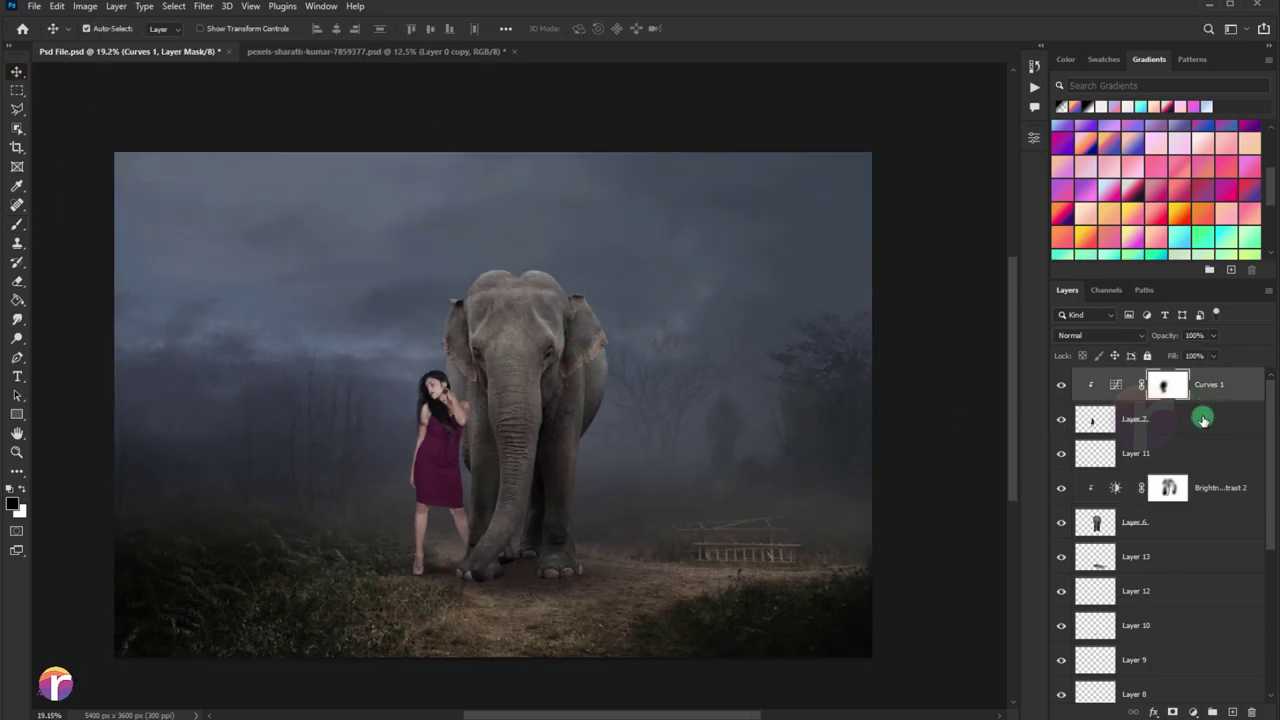
click(1190, 713)
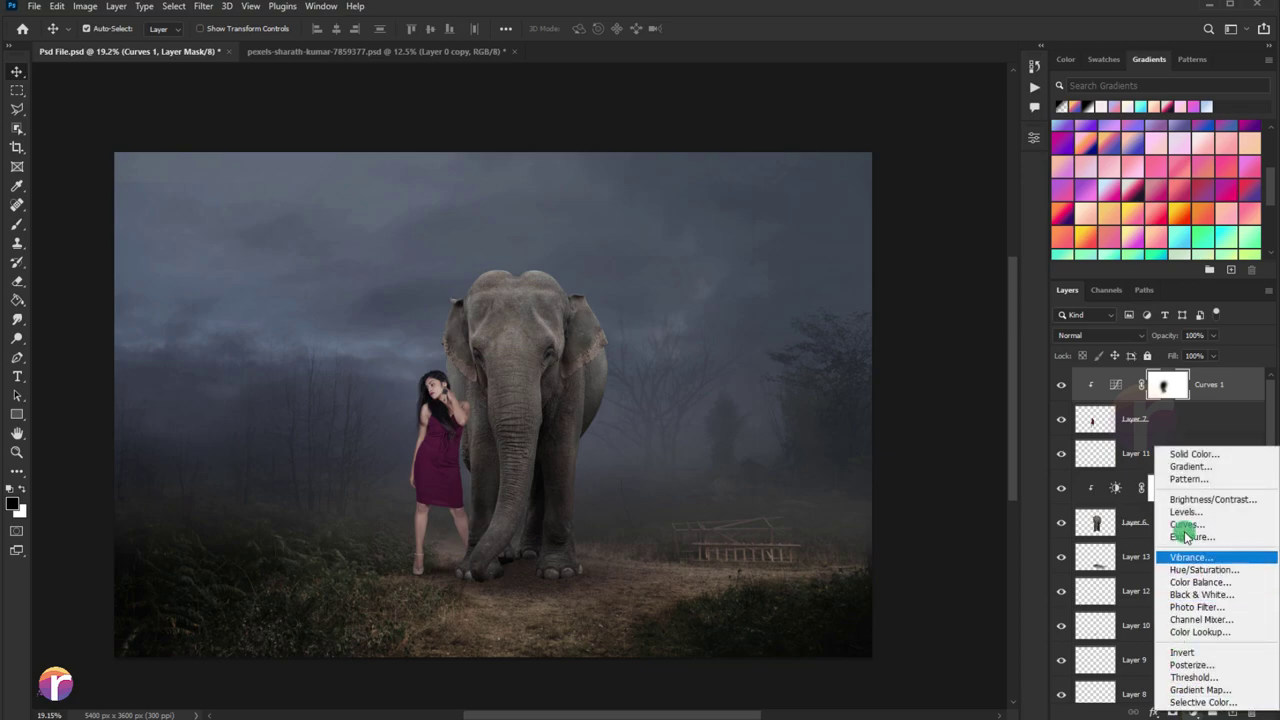
click(1180, 466)
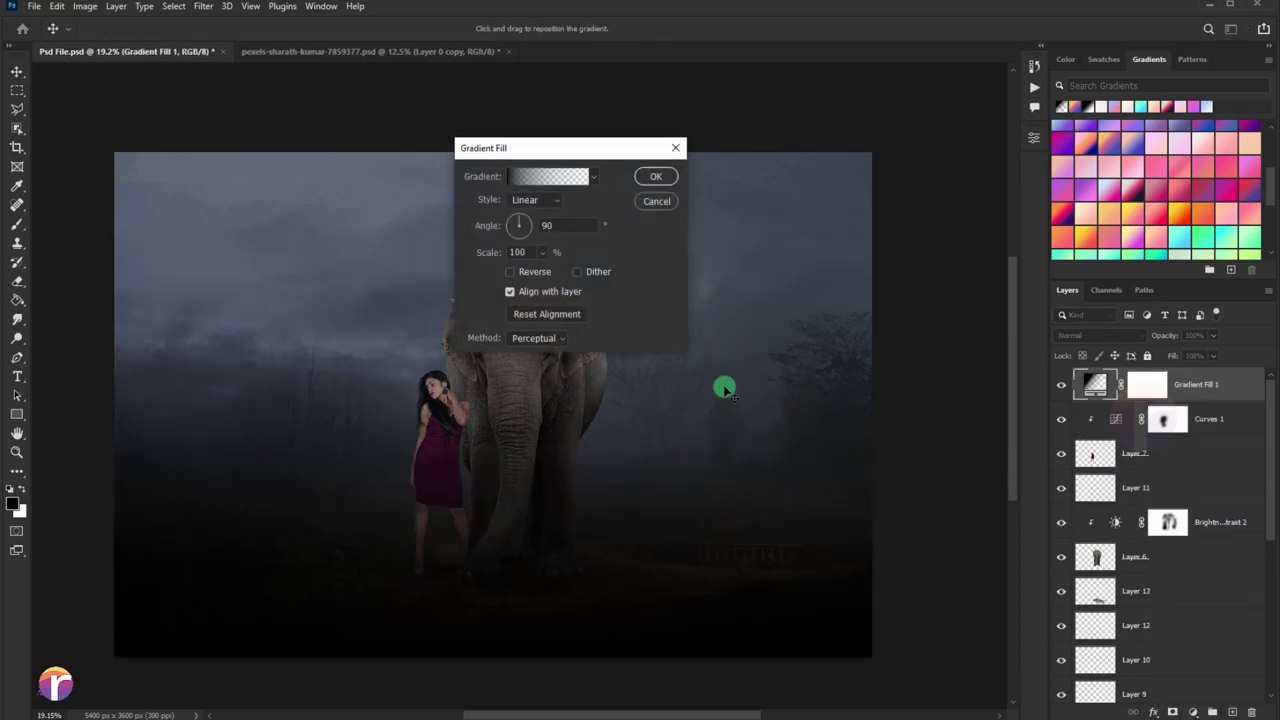
click(656, 204)
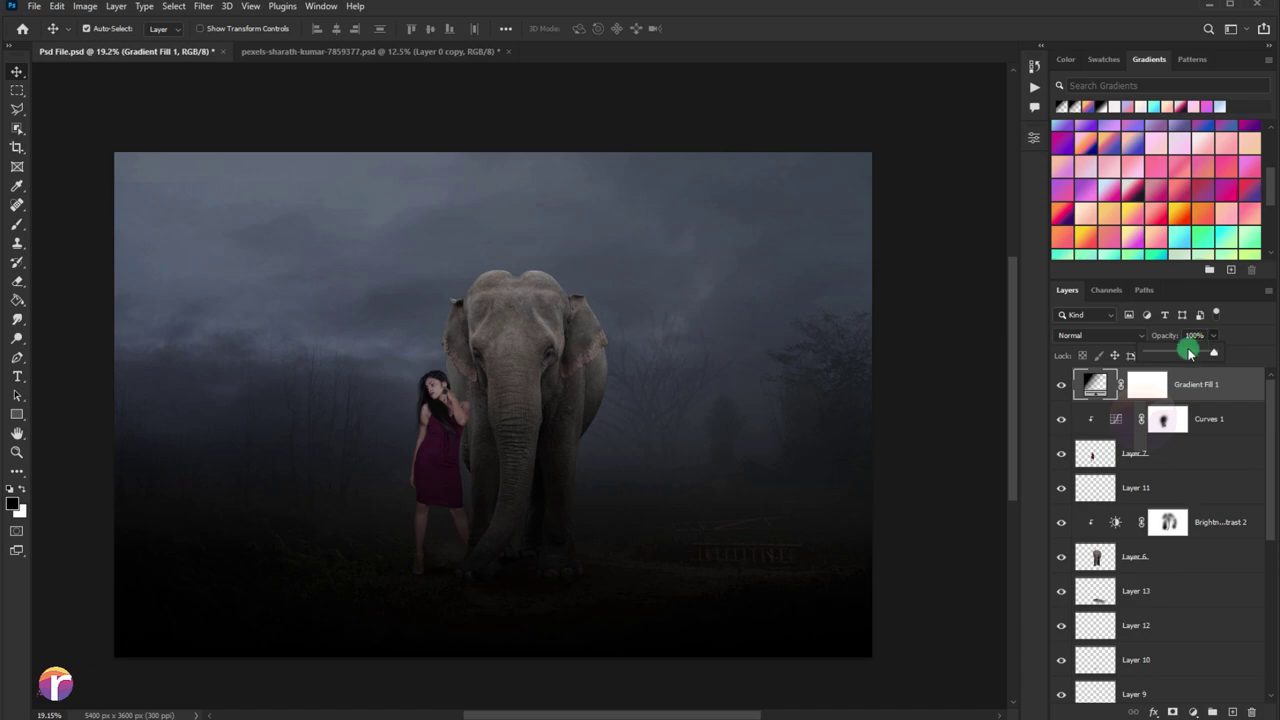
drag(1190, 354, 1178, 357)
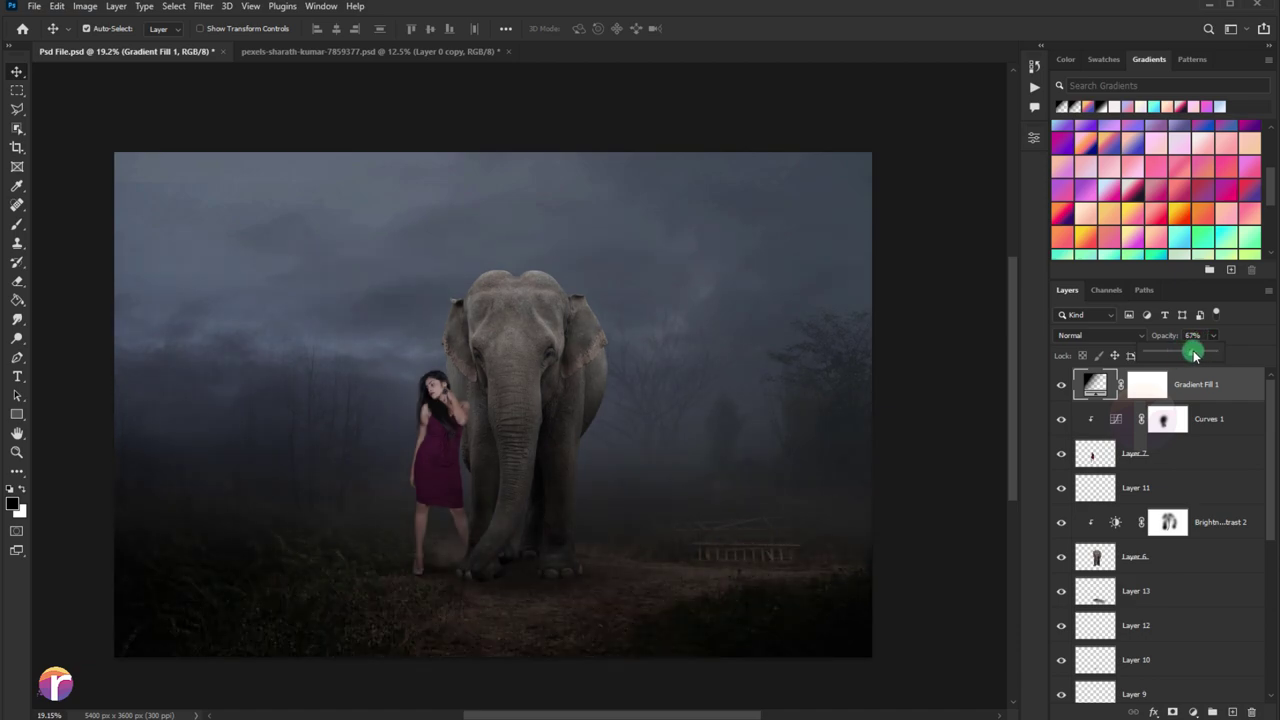
Brush black on the Gradient Fill 1 mask to clear the woman, elephant and lower-right ground.
click(1147, 388)
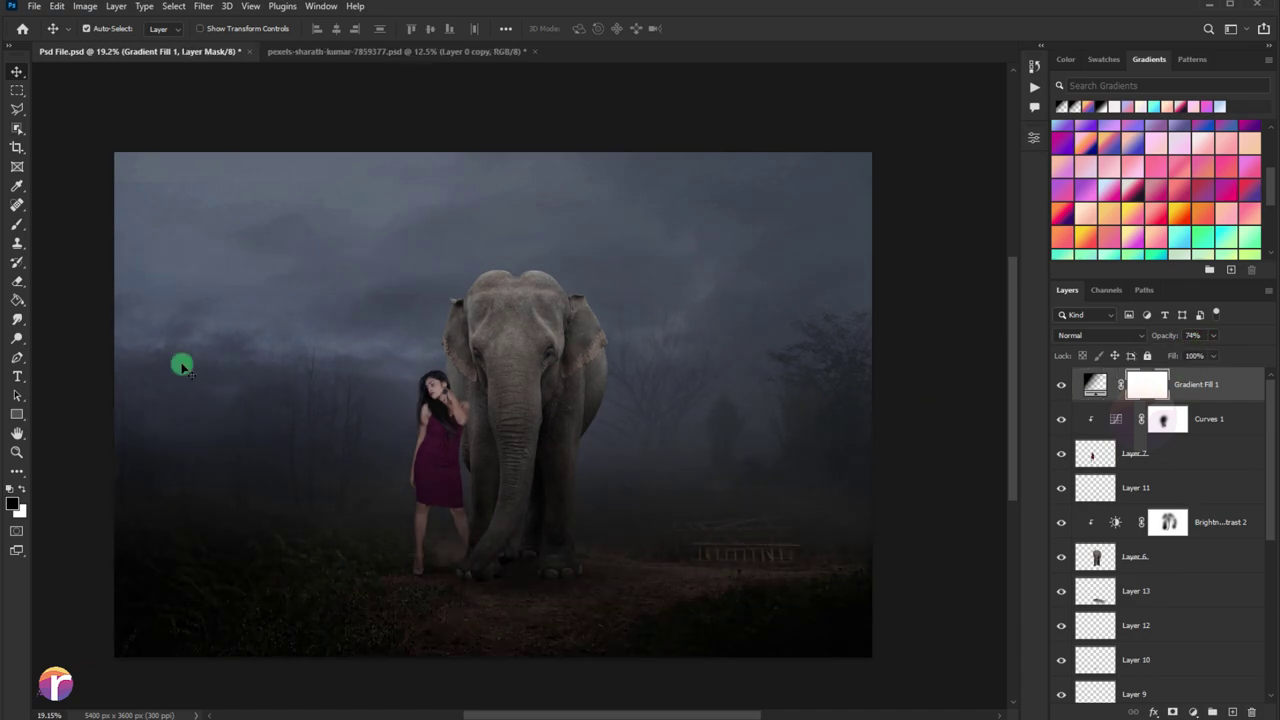
click(16, 225)
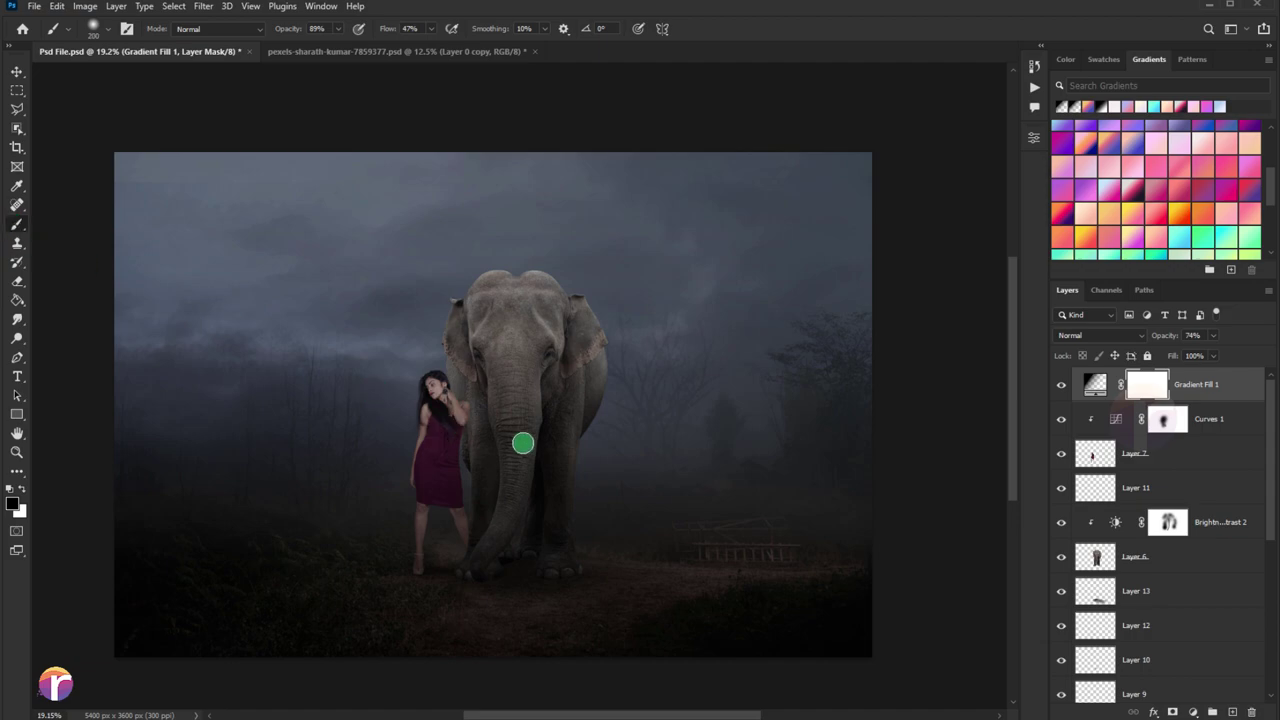
key(bracketright)
key(bracketright)
key(bracketright)
key(bracketright)
key(bracketright)
key(bracketright)
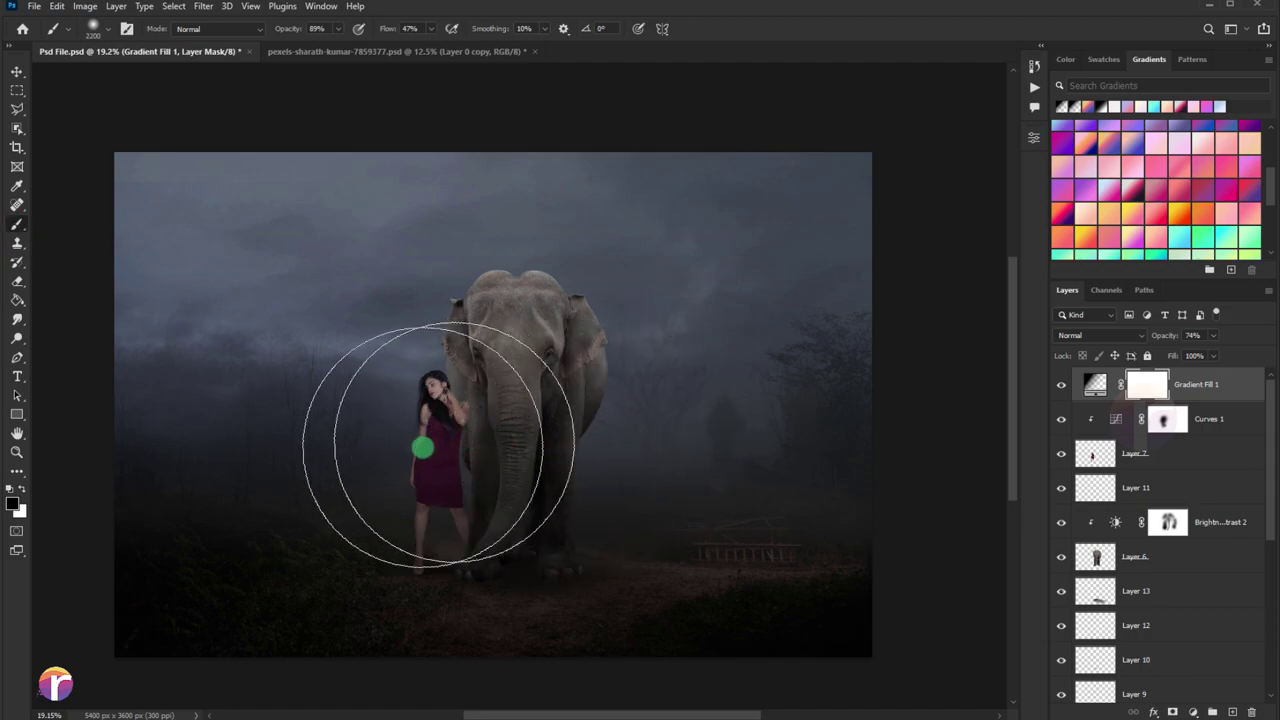
click(439, 444)
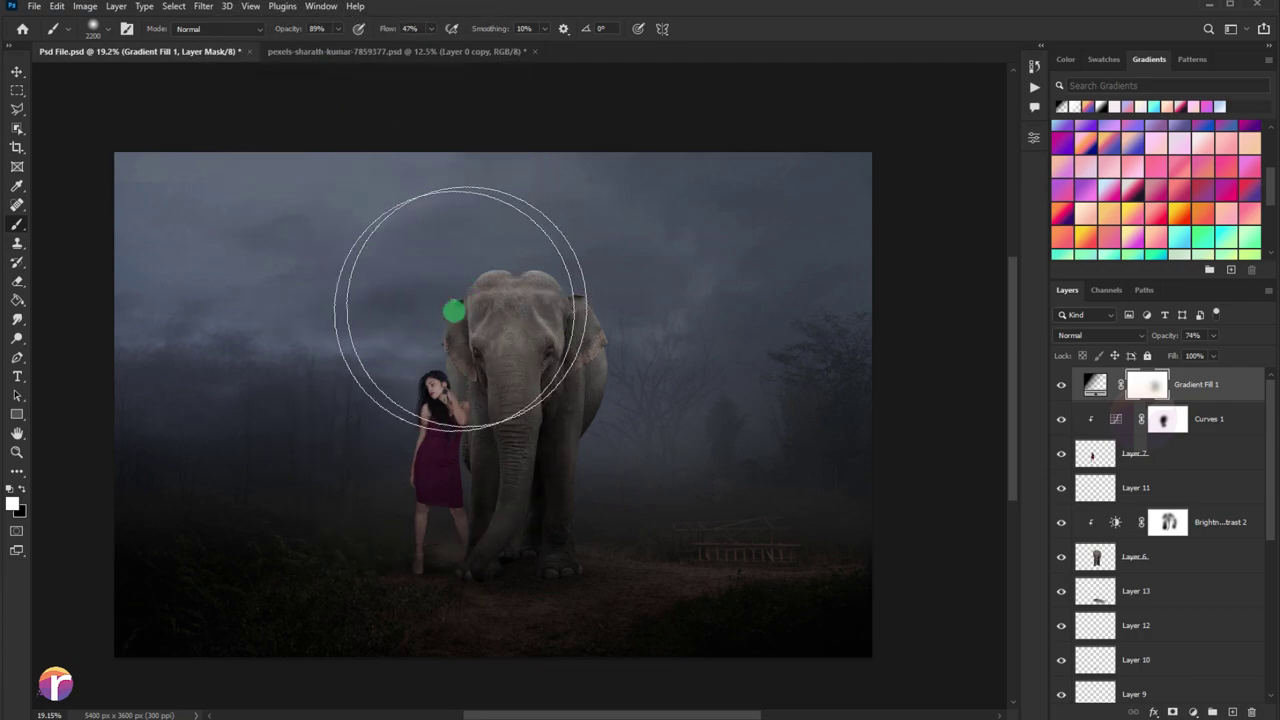
click(23, 490)
mouse_move(463, 514)
mouse_down()
mouse_move(555, 468)
mouse_move(401, 433)
mouse_move(533, 438)
mouse_move(337, 360)
mouse_move(731, 366)
mouse_move(263, 371)
mouse_move(895, 399)
mouse_up()
click(1061, 387)
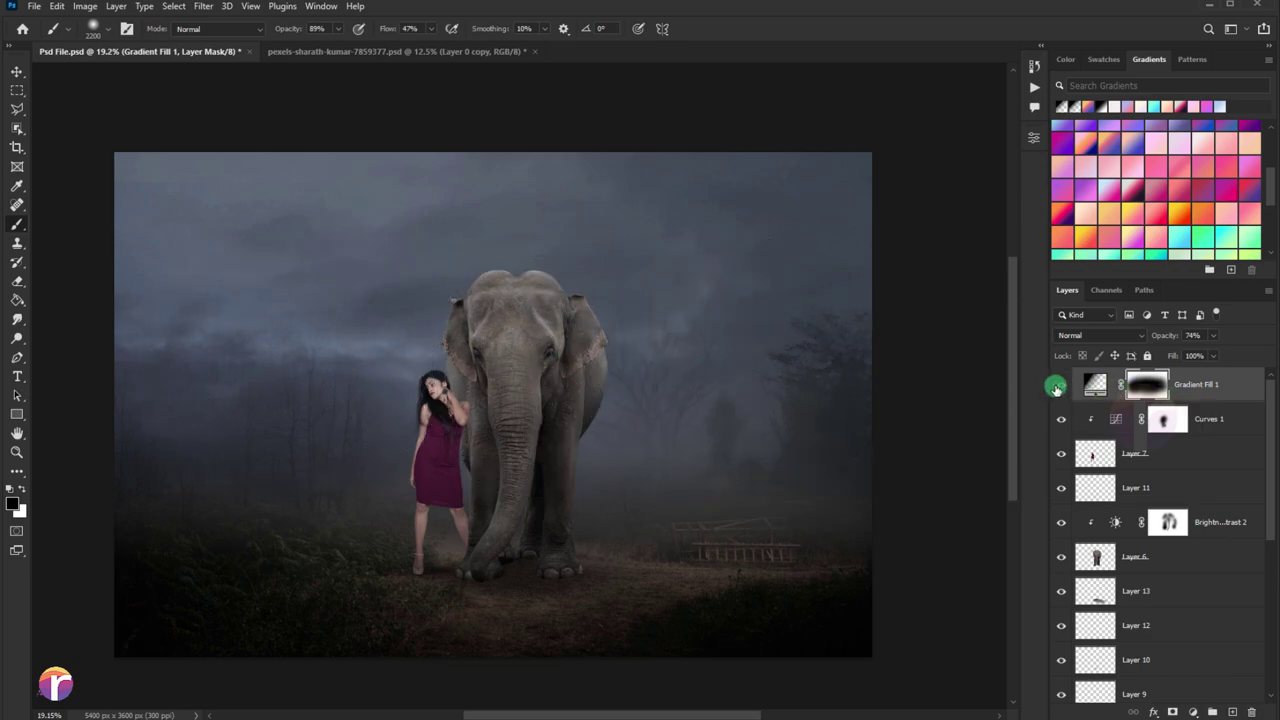
click(1061, 385)
click(1061, 385)
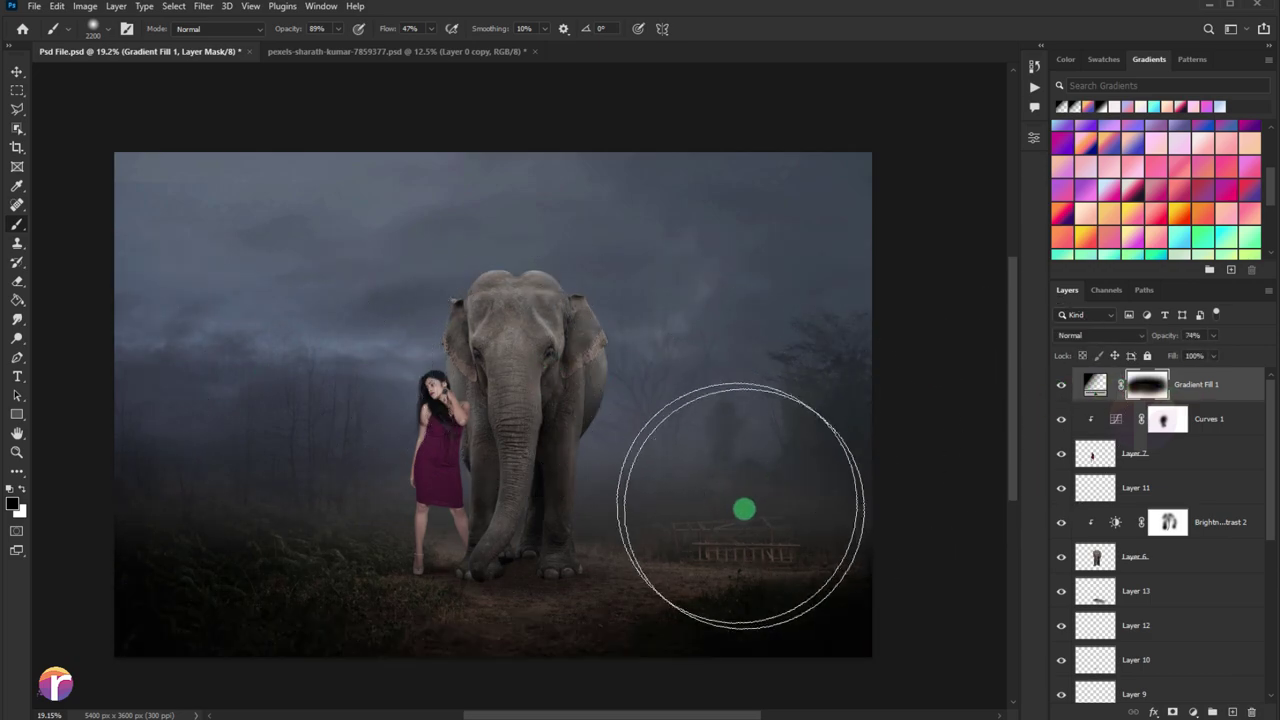
mouse_move(744, 510)
mouse_down()
mouse_move(854, 589)
mouse_move(831, 614)
mouse_move(795, 633)
mouse_move(840, 586)
mouse_move(126, 591)
mouse_move(240, 509)
mouse_move(166, 480)
mouse_move(729, 486)
mouse_move(718, 597)
mouse_move(837, 423)
mouse_move(586, 297)
mouse_up()
click(1097, 385)
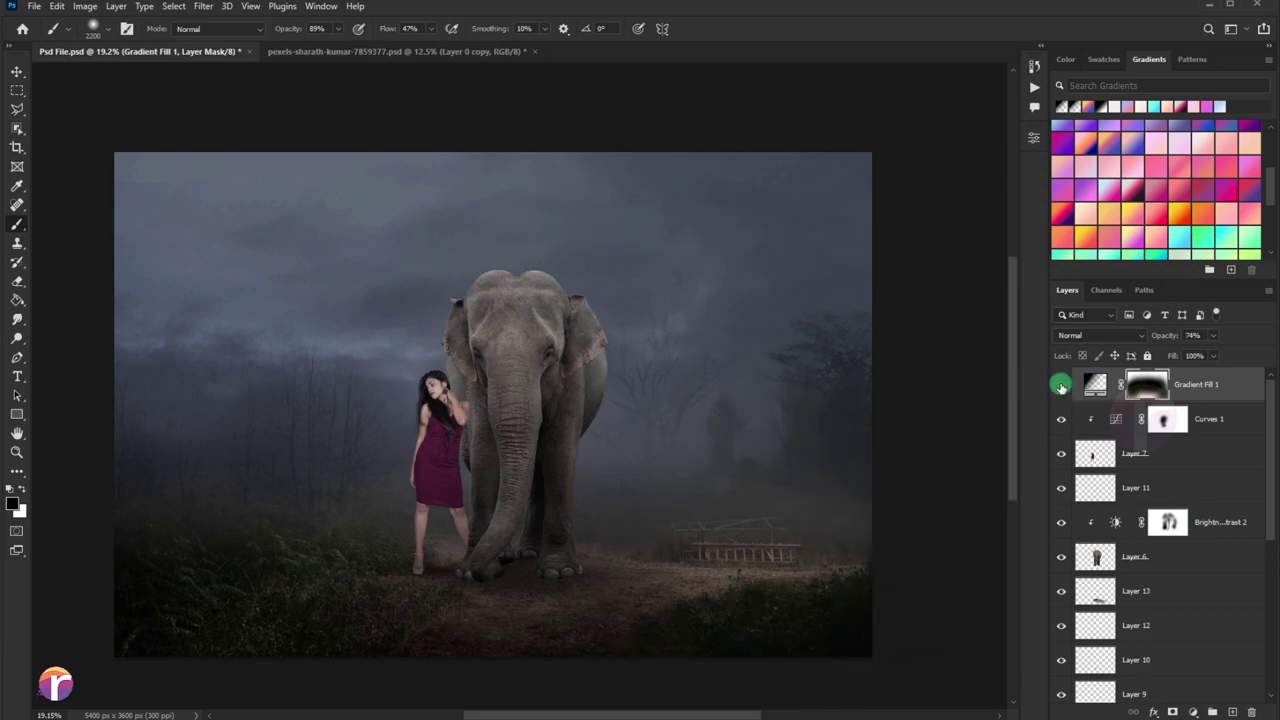
Toggle the gradient fill, Layer 13 and Layer 8 visibility to check the elephant's shadow.
click(1062, 386)
click(1062, 386)
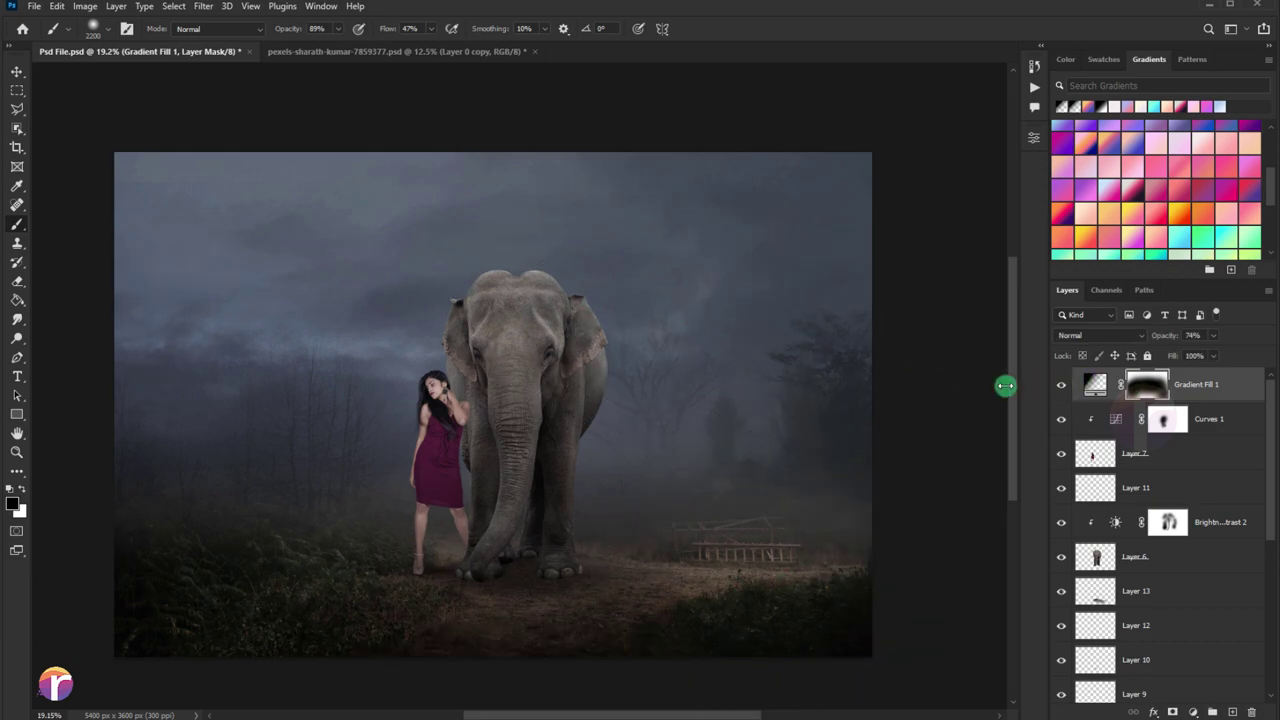
click(15, 74)
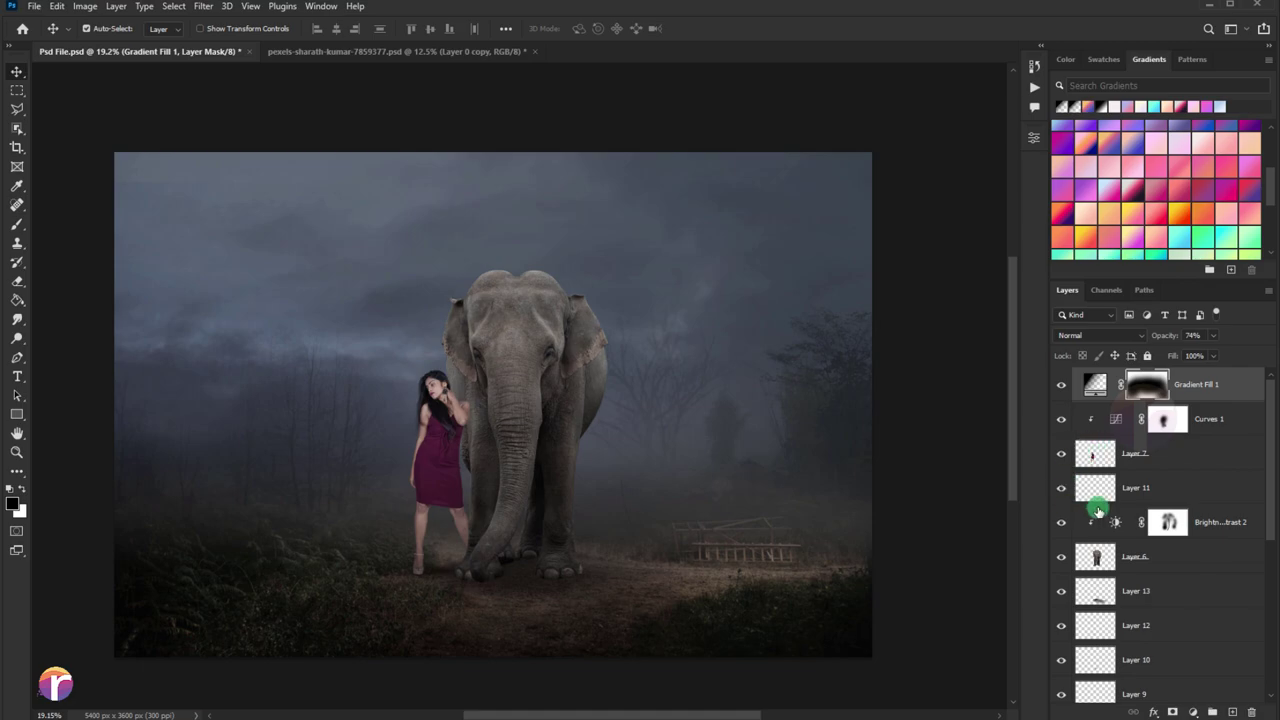
scroll(1098, 511, down, 2)
click(1062, 527)
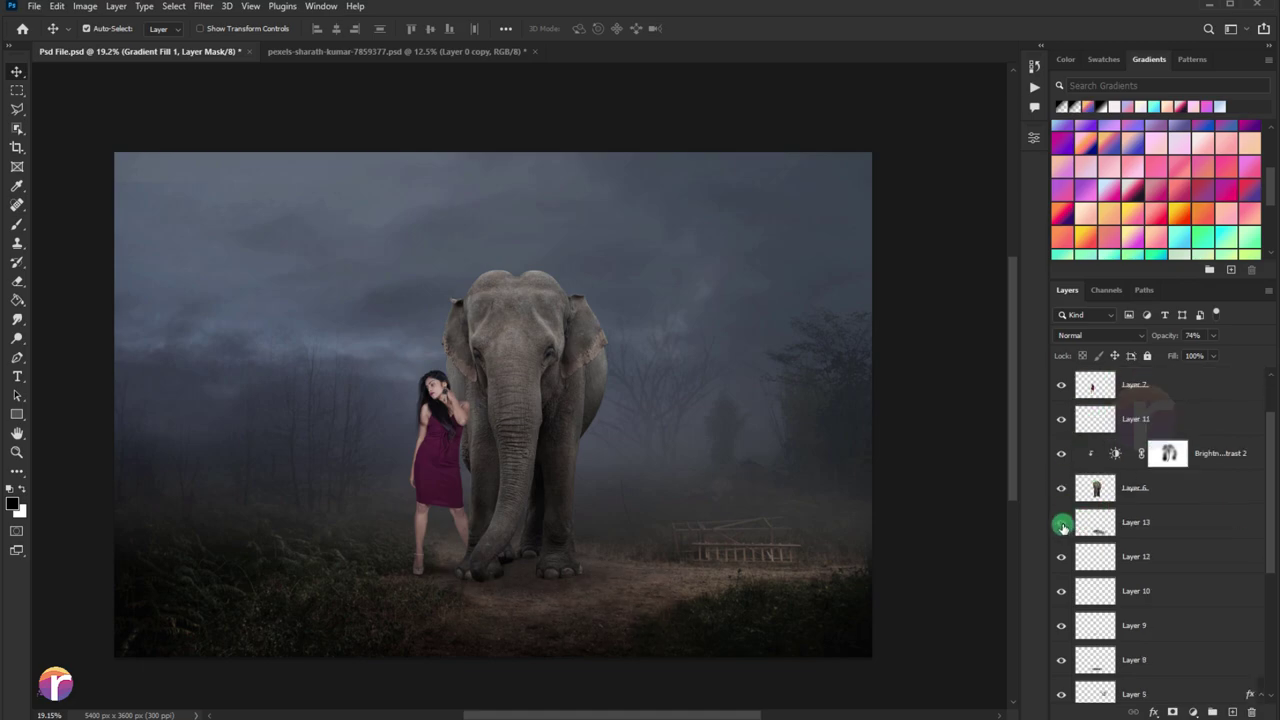
click(1062, 527)
scroll(1110, 550, down, 2)
click(1062, 596)
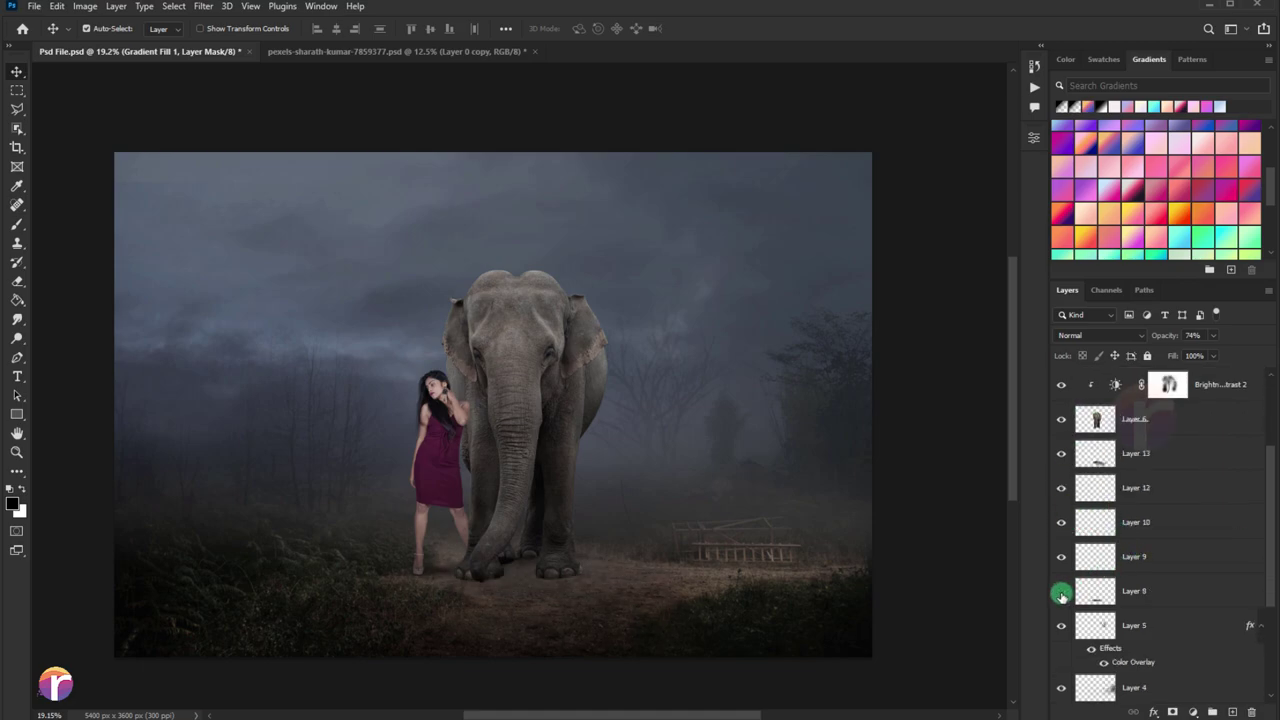
Set the Layer 8 shadow to 20% opacity, then close the woman cutout document.
click(1134, 596)
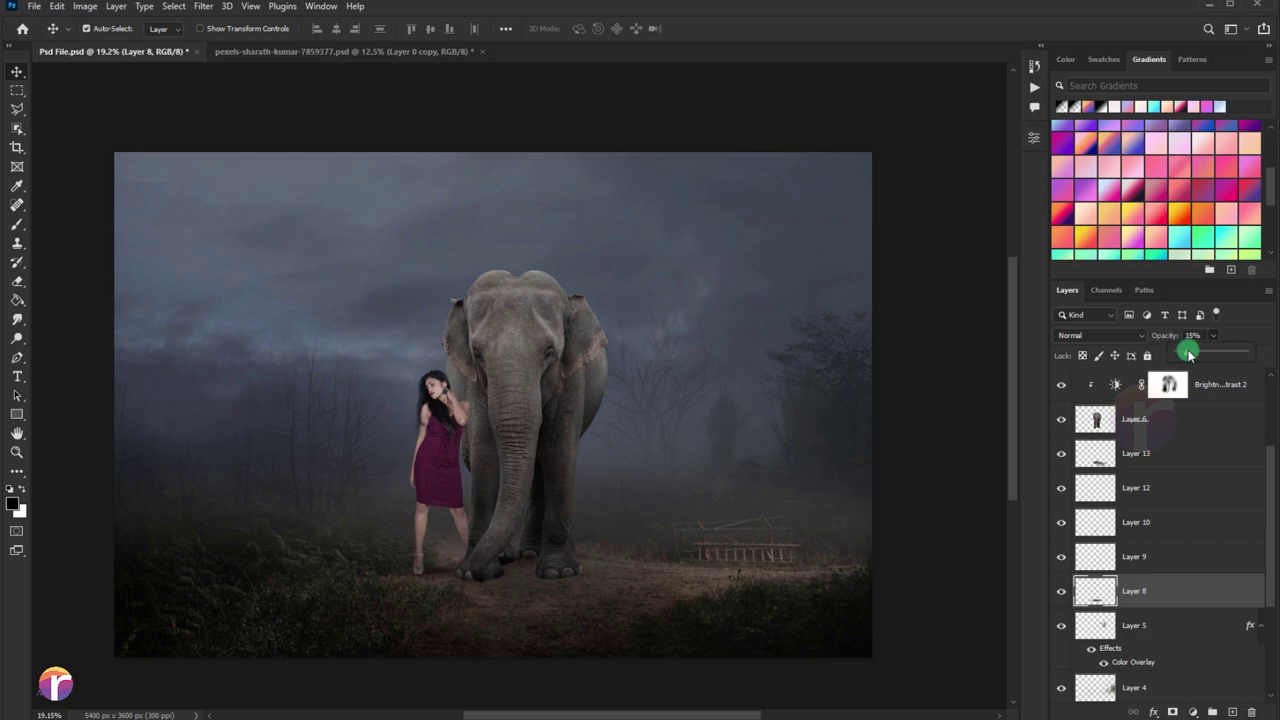
click(1062, 384)
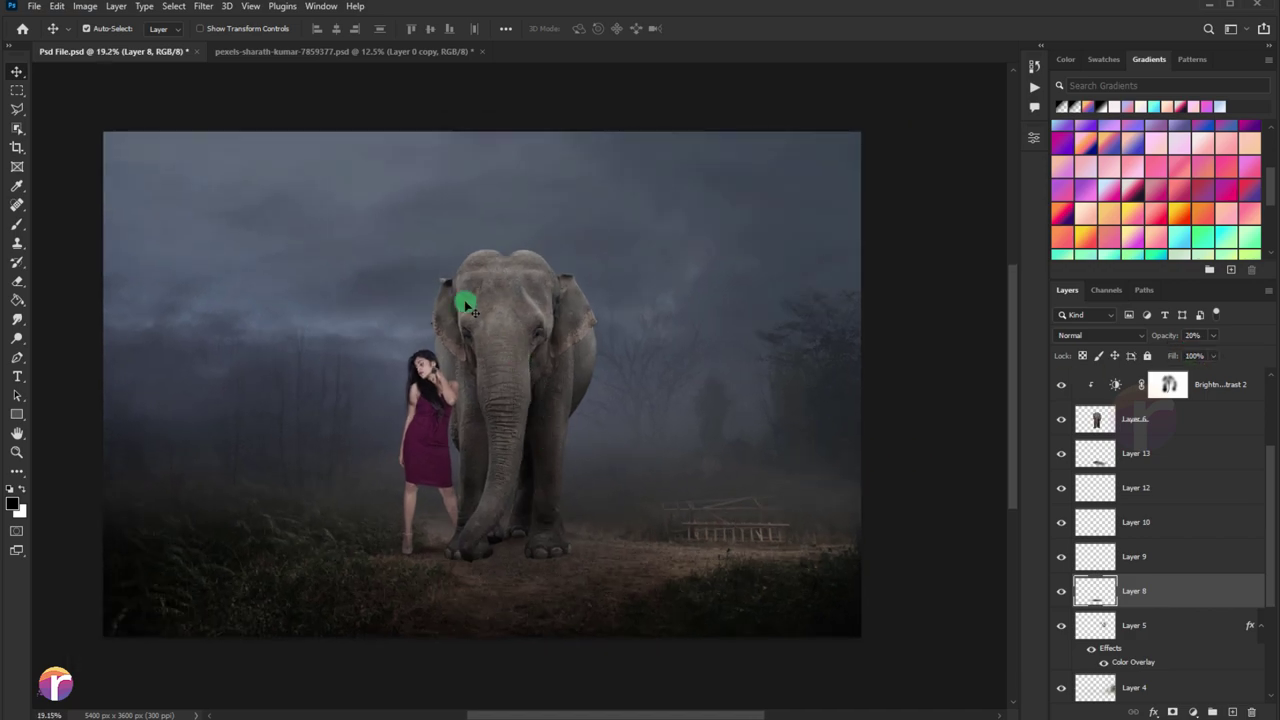
click(340, 56)
click(482, 51)
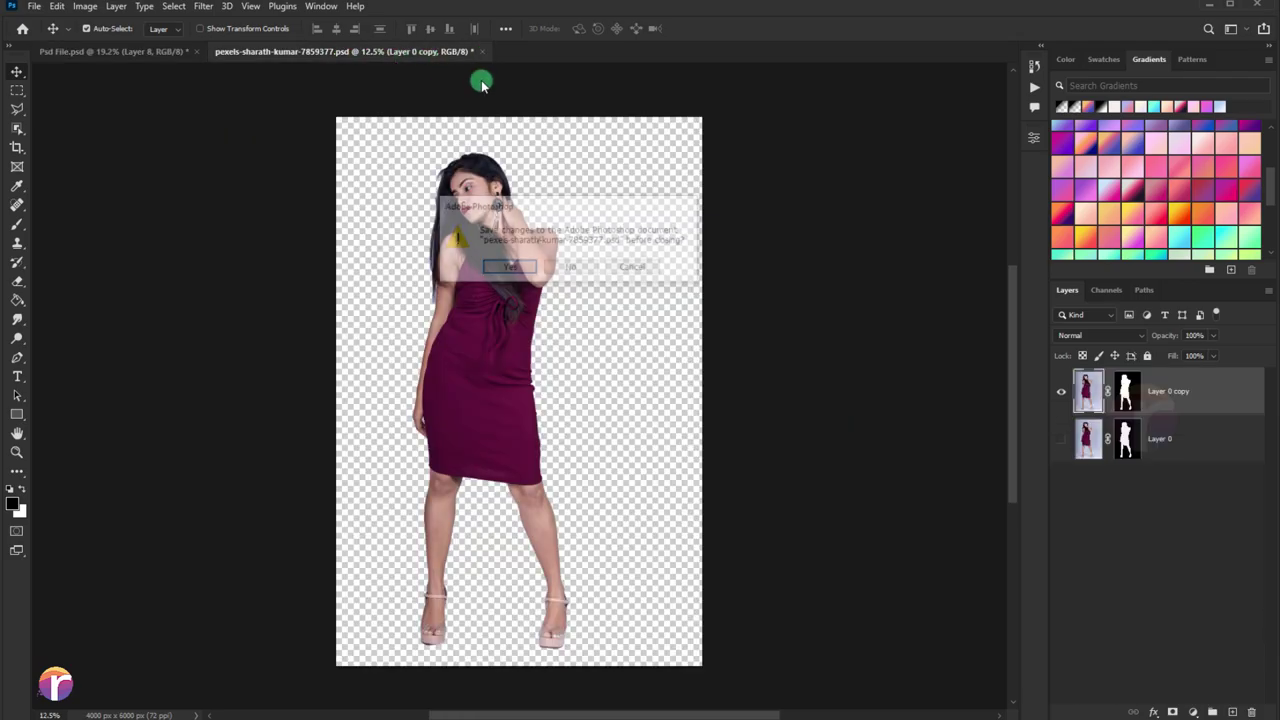
Discard changes to the woman cutout and open the fall_leaves image.
click(574, 266)
drag(1169, 437, 1160, 380)
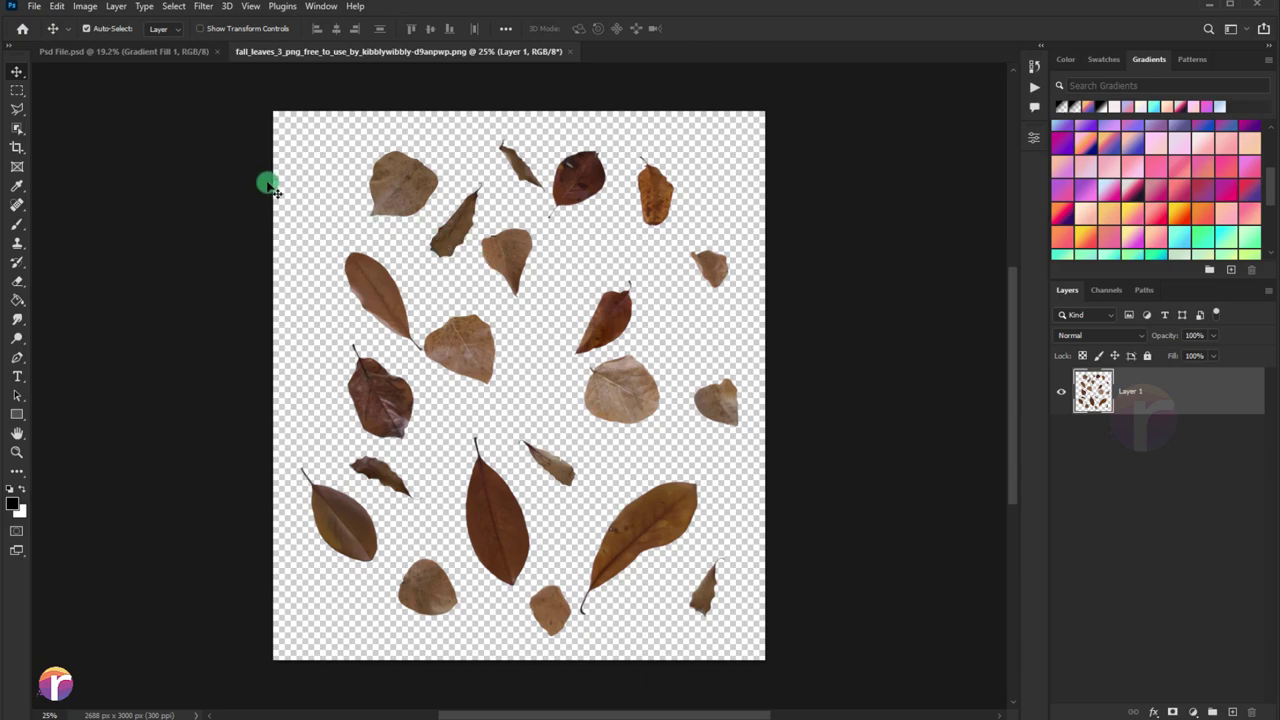
click(18, 110)
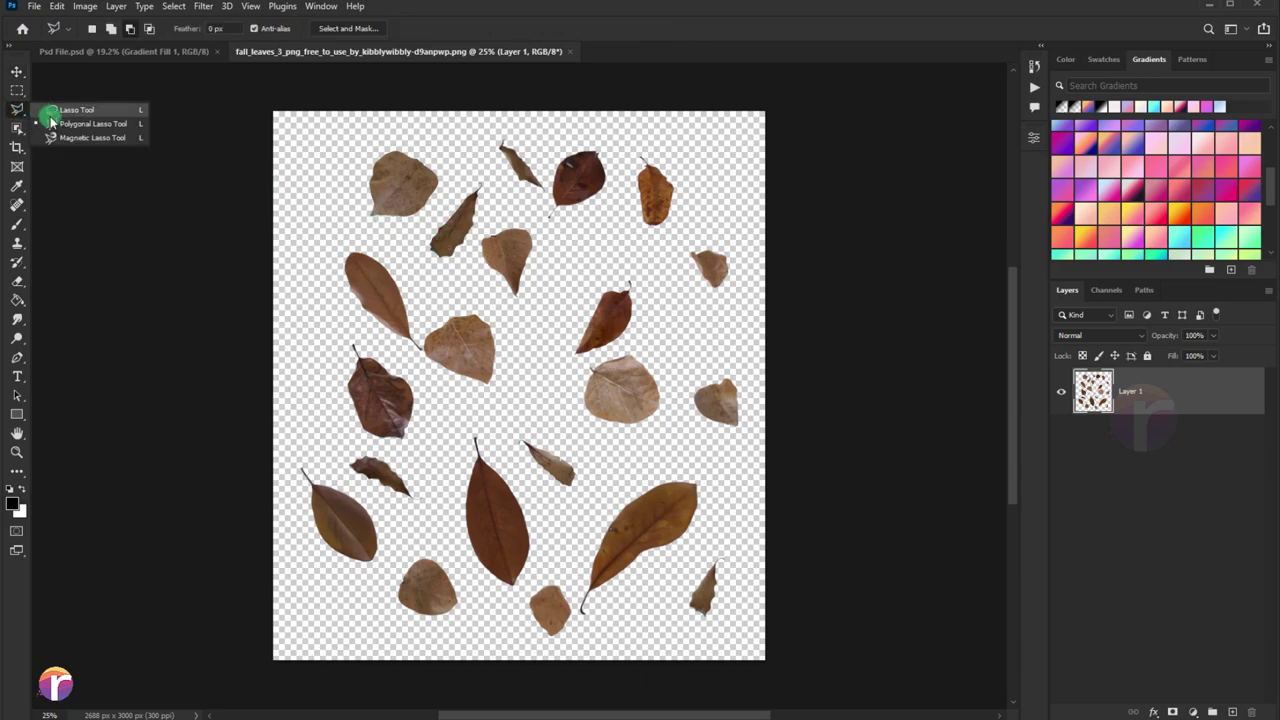
click(50, 108)
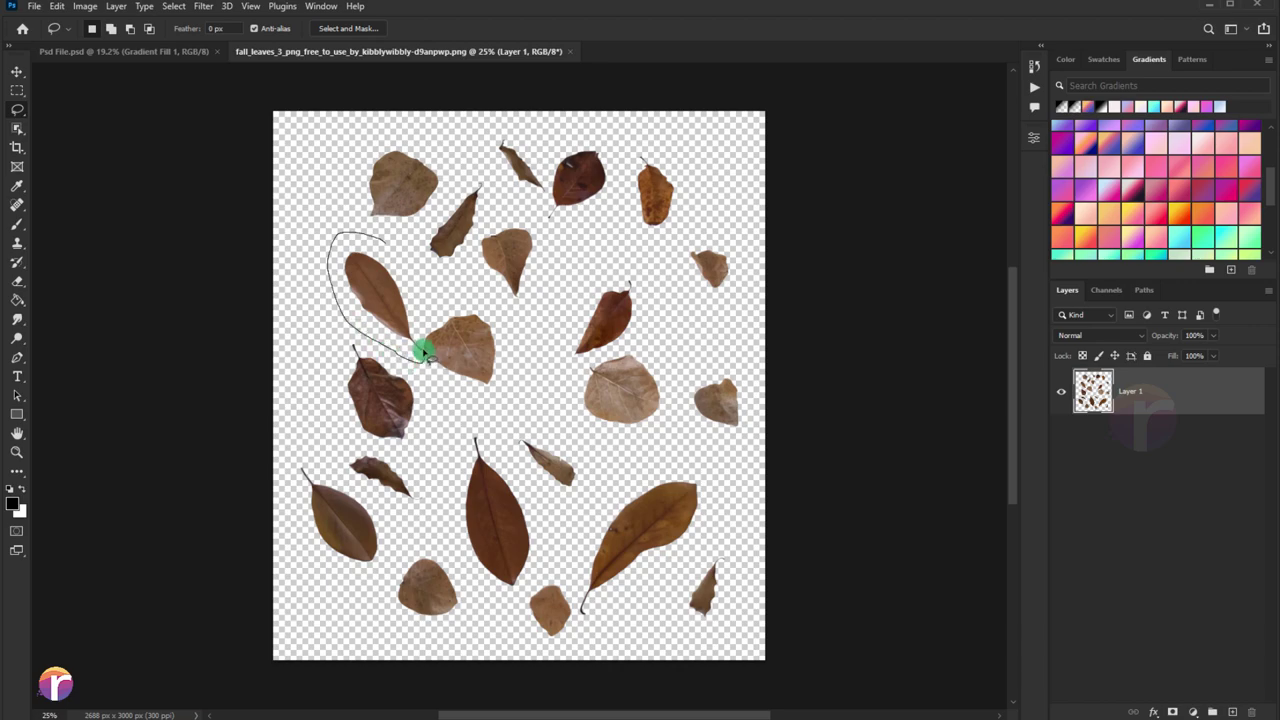
Copy the long left leaf into the elephant scene, shrunk and placed above the woman.
drag(416, 294, 390, 240)
click(22, 72)
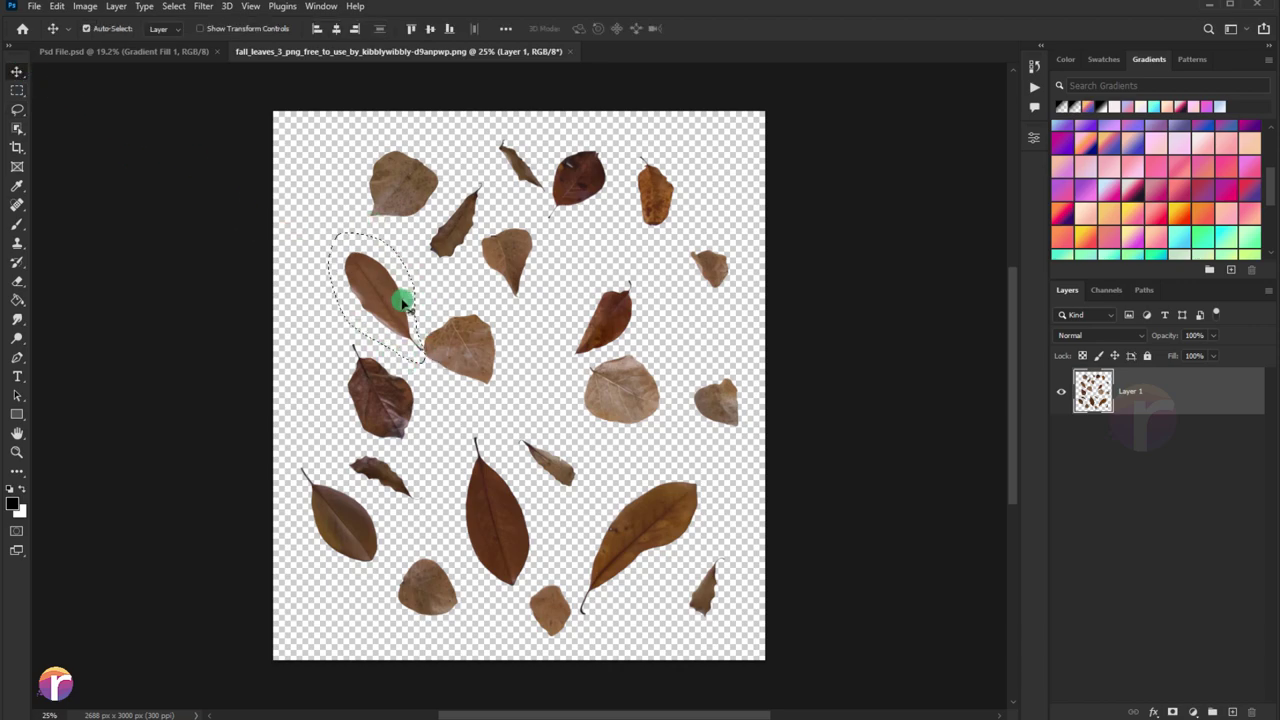
mouse_move(403, 297)
mouse_down()
mouse_move(377, 214)
mouse_move(366, 290)
mouse_up()
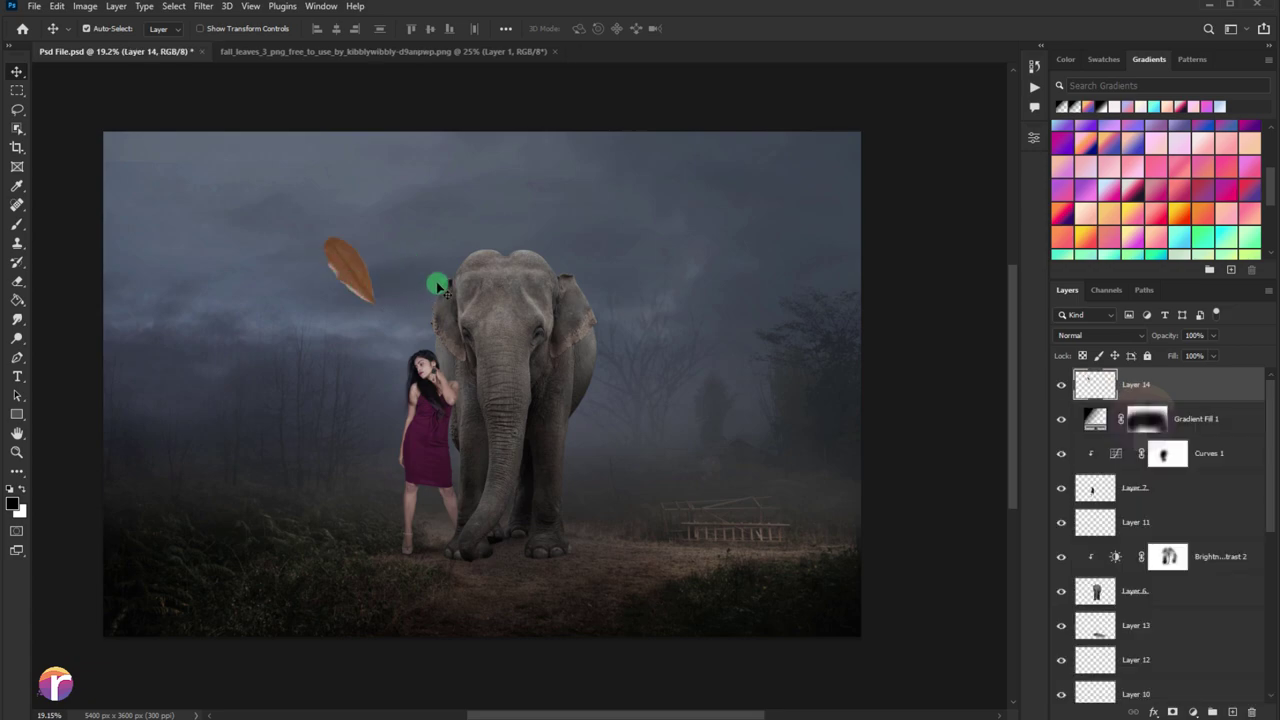
key(ctrl+t)
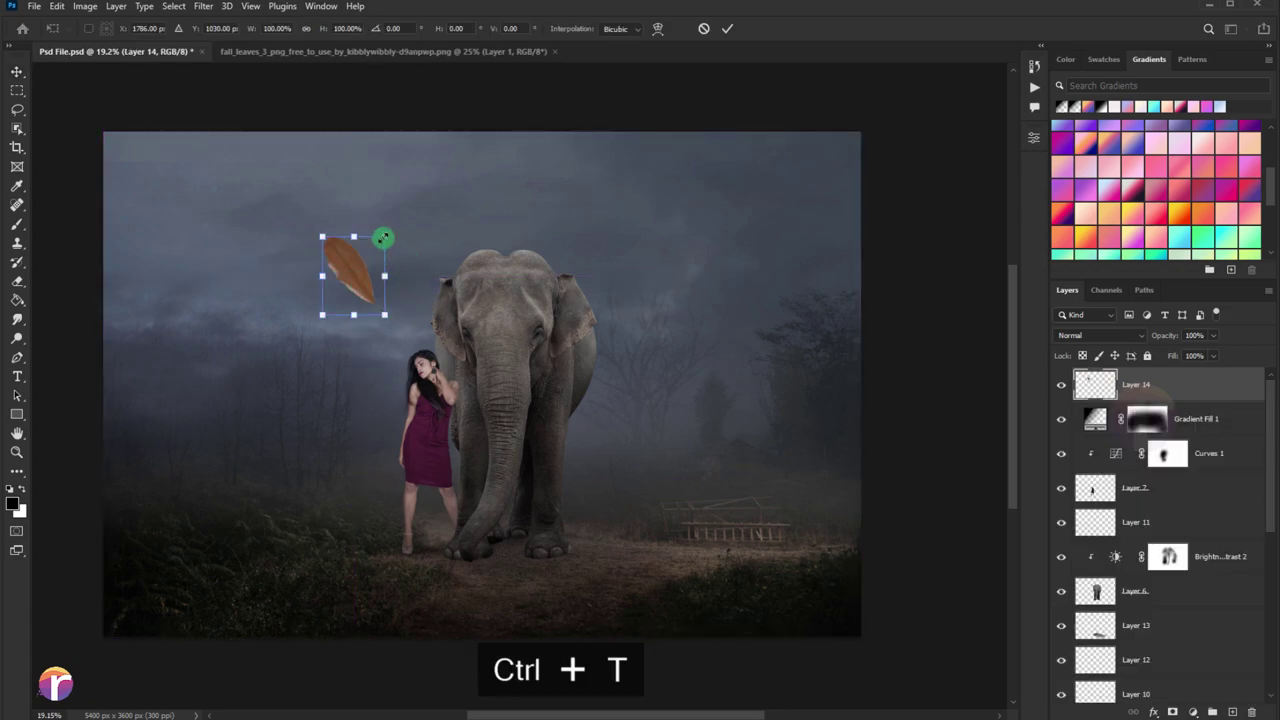
mouse_move(383, 238)
mouse_down()
mouse_move(367, 256)
mouse_move(376, 304)
mouse_up()
key(Return)
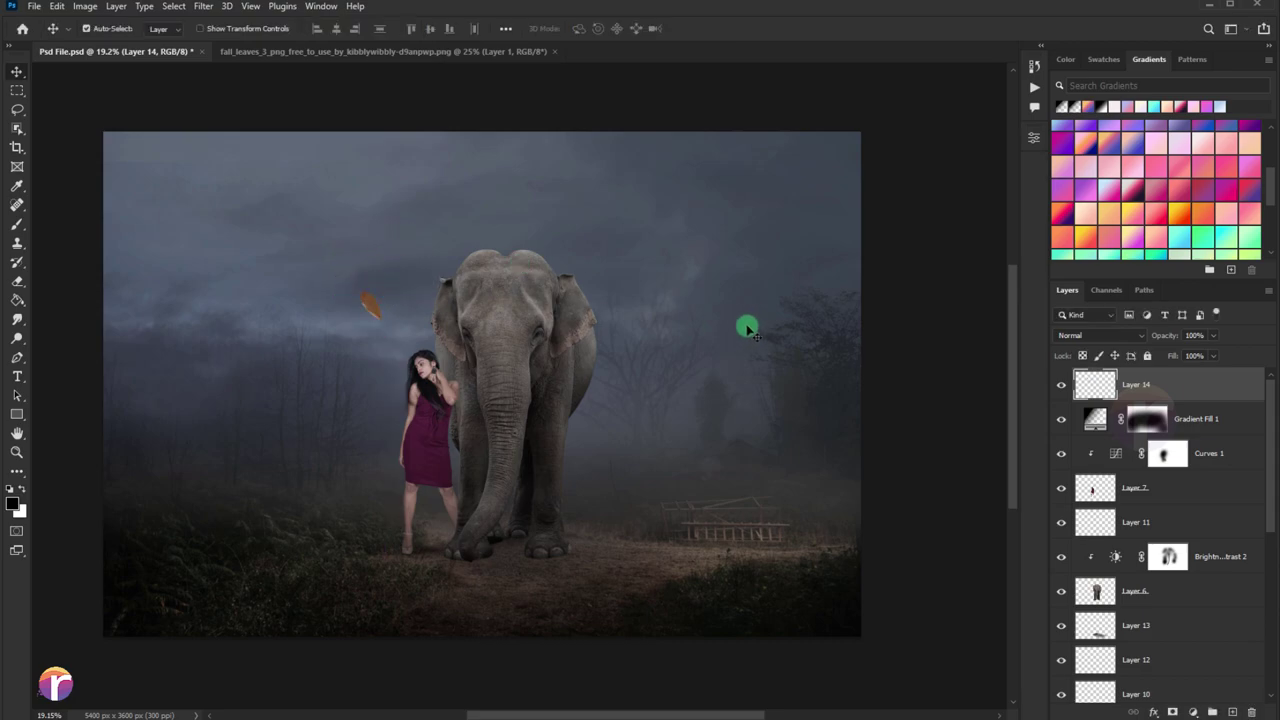
Copy the small bottom leaf into the scene, to the right of the elephant.
click(337, 51)
drag(380, 235, 389, 292)
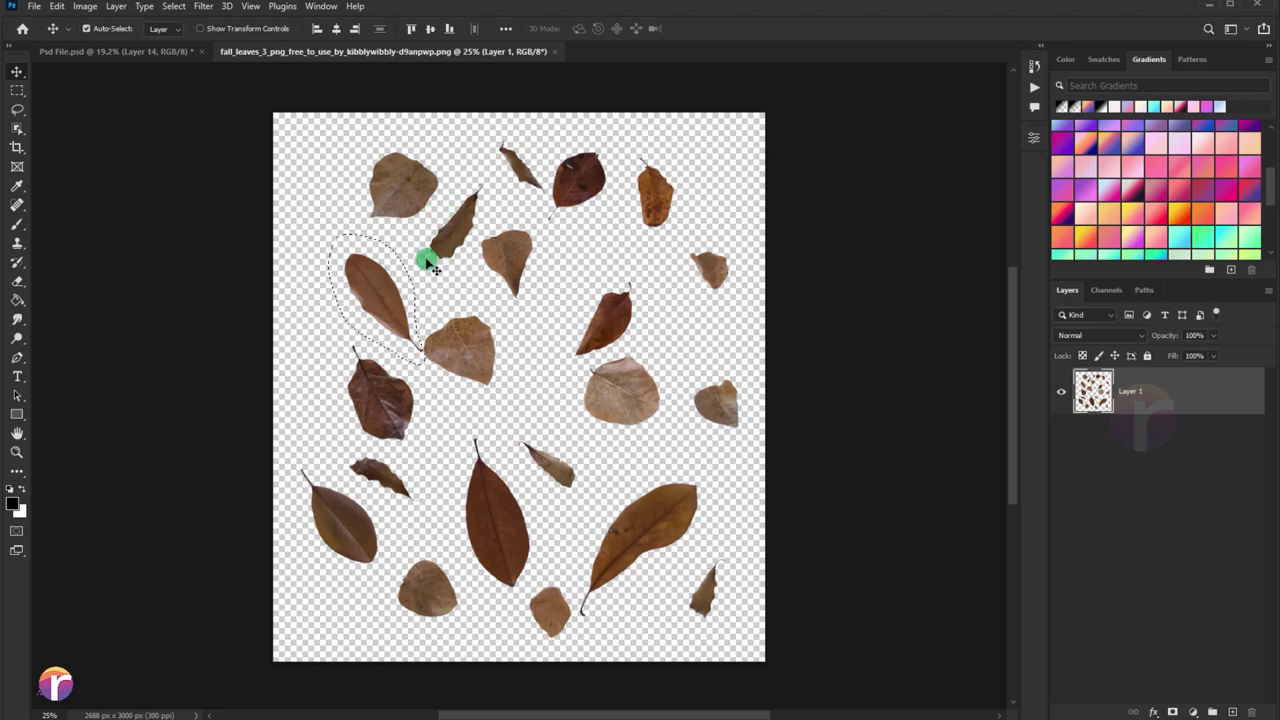
key(ctrl+d)
click(17, 109)
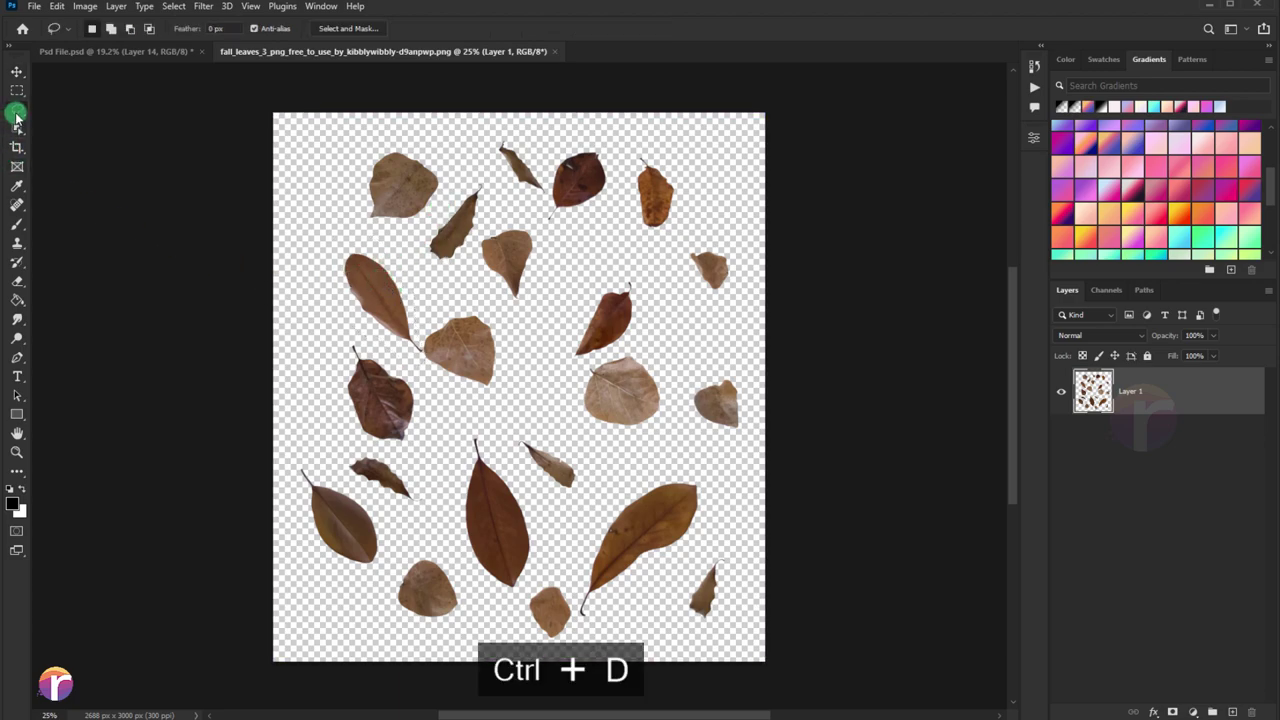
mouse_move(423, 550)
mouse_down()
mouse_move(383, 597)
mouse_move(471, 609)
mouse_move(425, 548)
mouse_move(453, 228)
mouse_up()
click(15, 80)
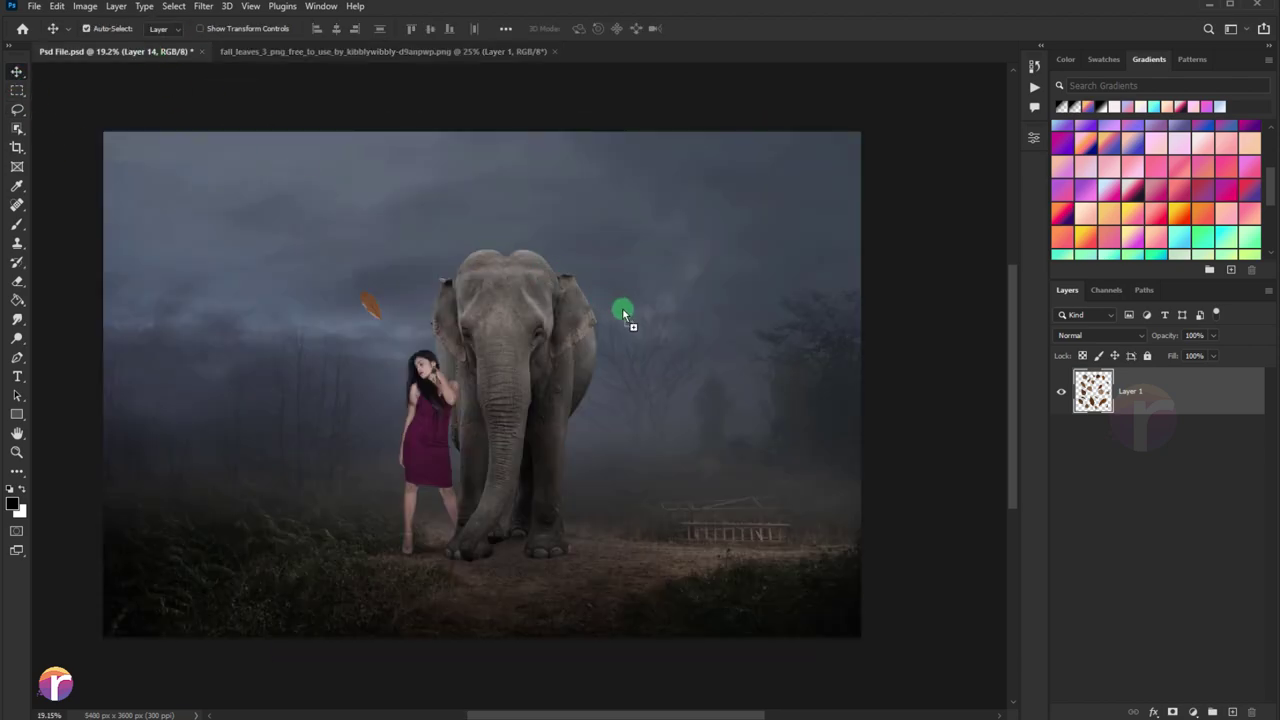
drag(623, 314, 671, 438)
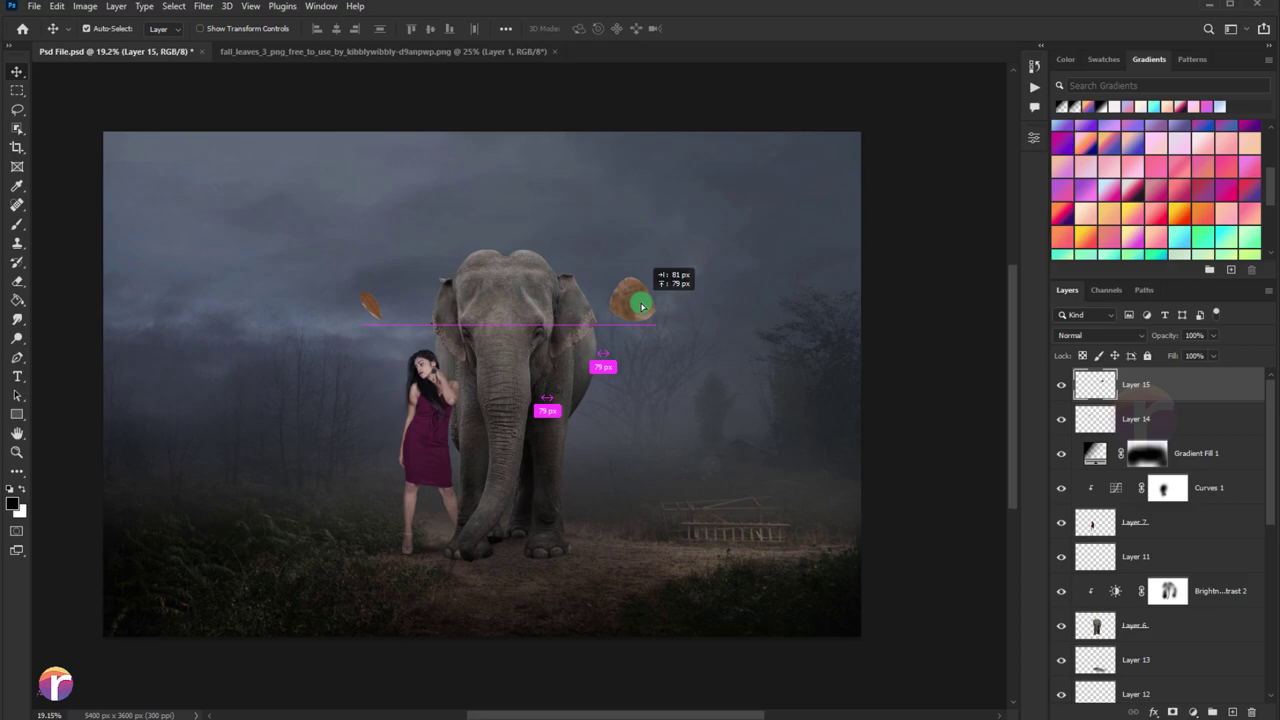
Copy the dark red top leaf into the scene and scale it down.
click(330, 51)
click(17, 109)
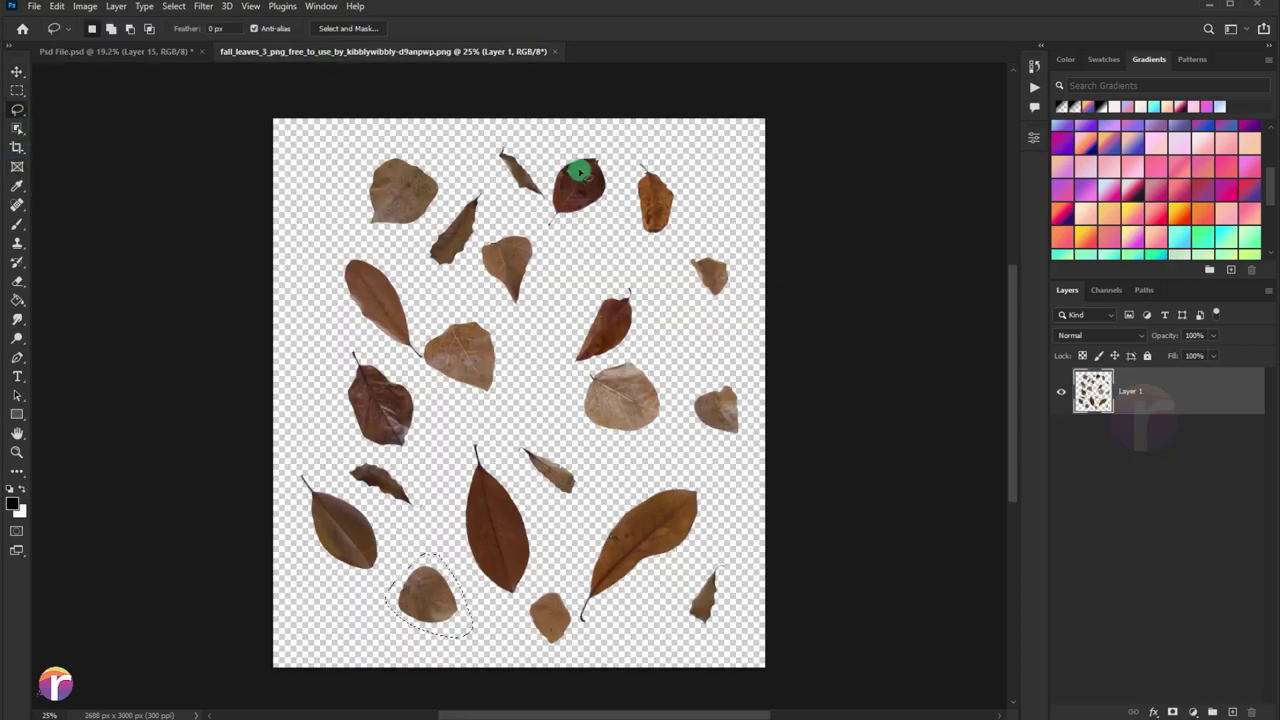
drag(584, 168, 566, 238)
drag(578, 185, 603, 336)
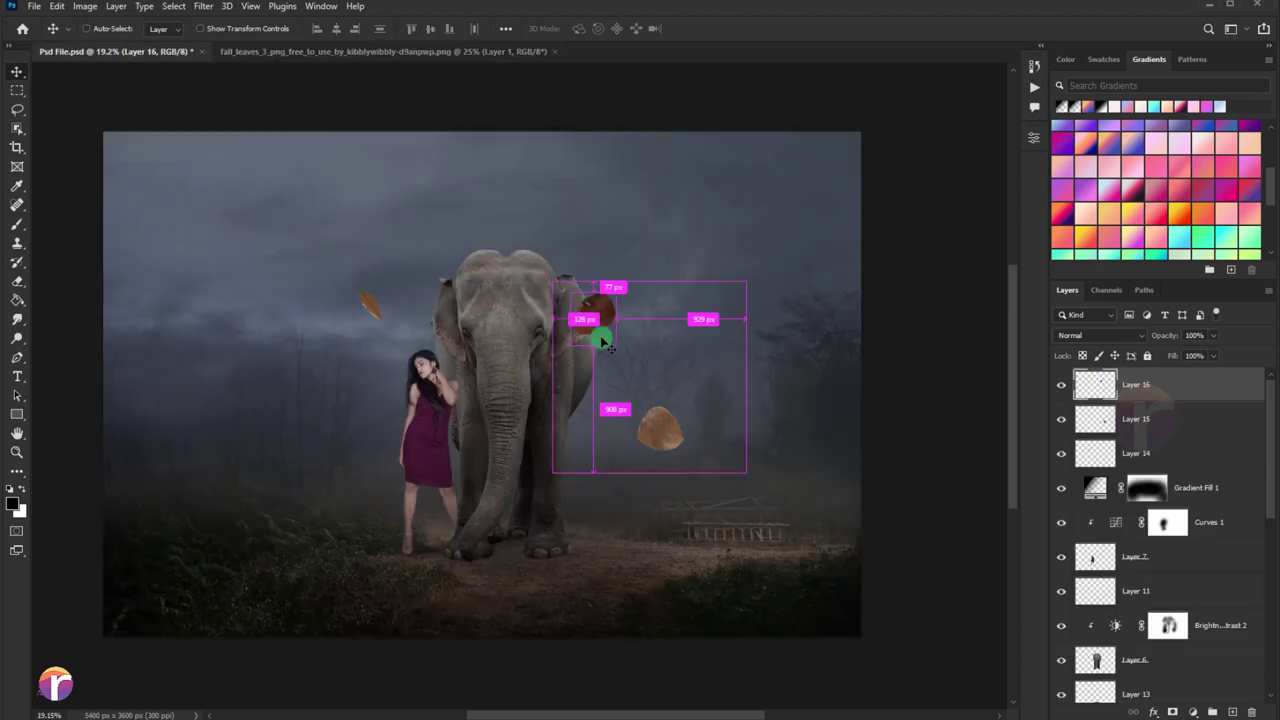
key(ctrl+t)
key(Return)
Copy another bottom leaf into the scene, to the left of the woman.
key(ctrl+Tab)
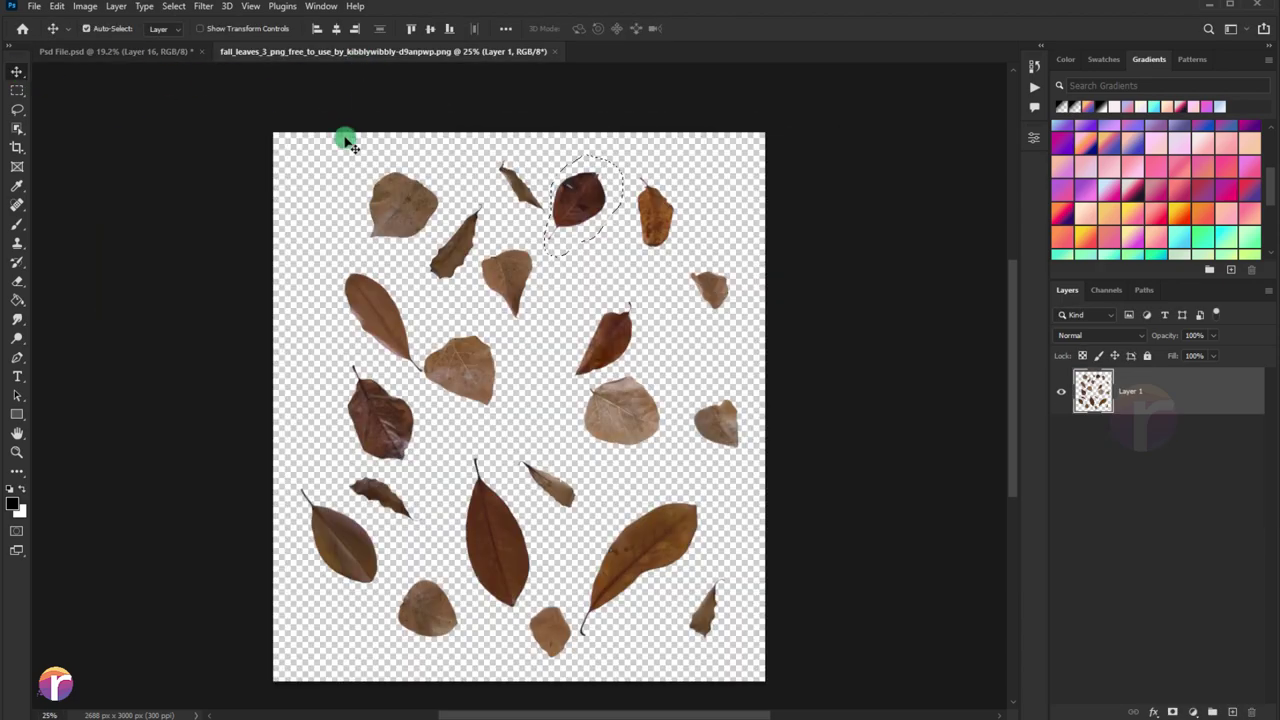
mouse_move(350, 507)
mouse_down()
mouse_move(337, 600)
mouse_move(345, 500)
mouse_move(330, 420)
mouse_up()
key(v)
click(348, 53)
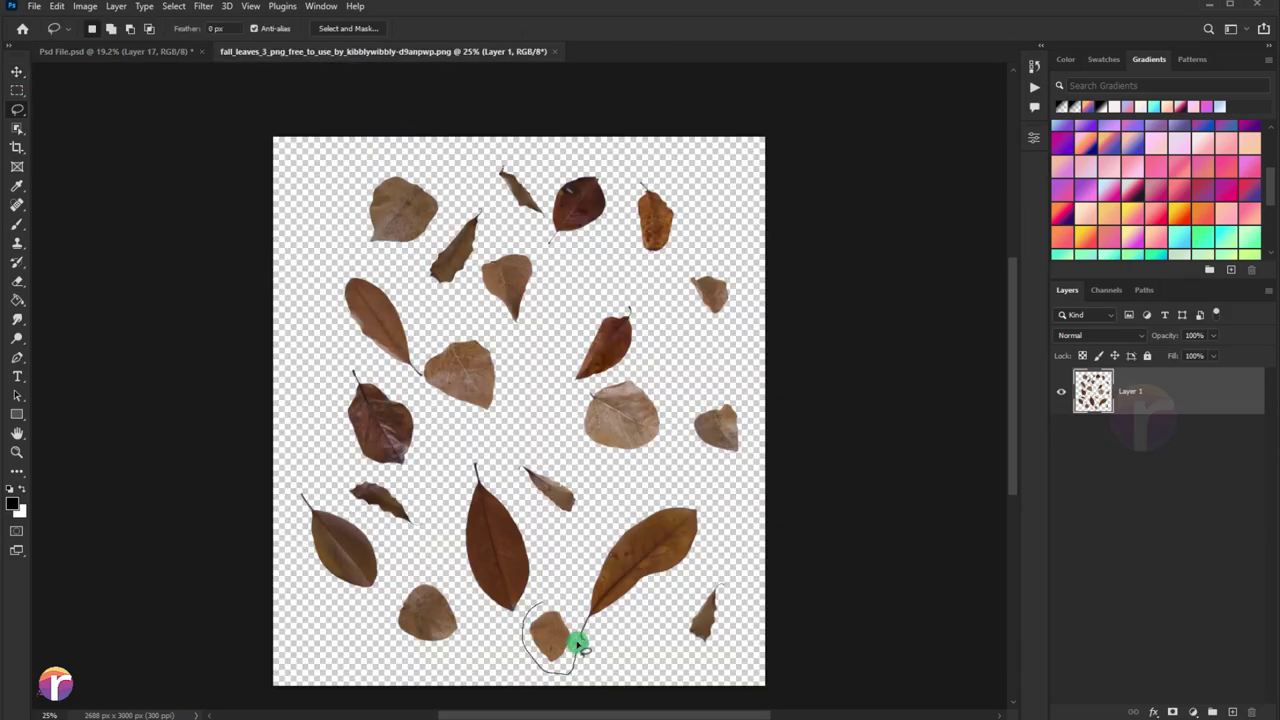
mouse_move(563, 566)
mouse_down()
mouse_move(363, 387)
mouse_move(366, 357)
mouse_up()
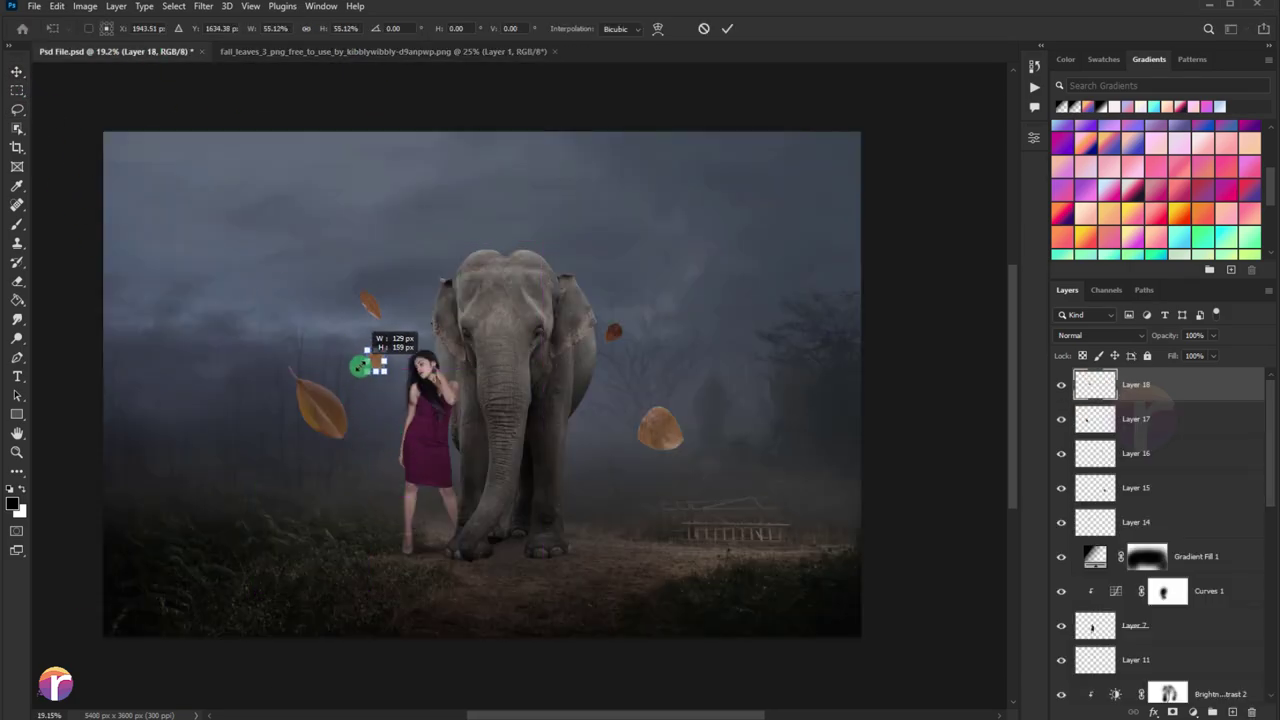
Copy a leaf from the middle of the sheet into the scene at a smaller size.
click(309, 51)
key(l)
mouse_move(450, 250)
mouse_down()
mouse_move(525, 255)
mouse_move(128, 50)
mouse_move(386, 506)
mouse_up()
key(v)
key(ctrl+t)
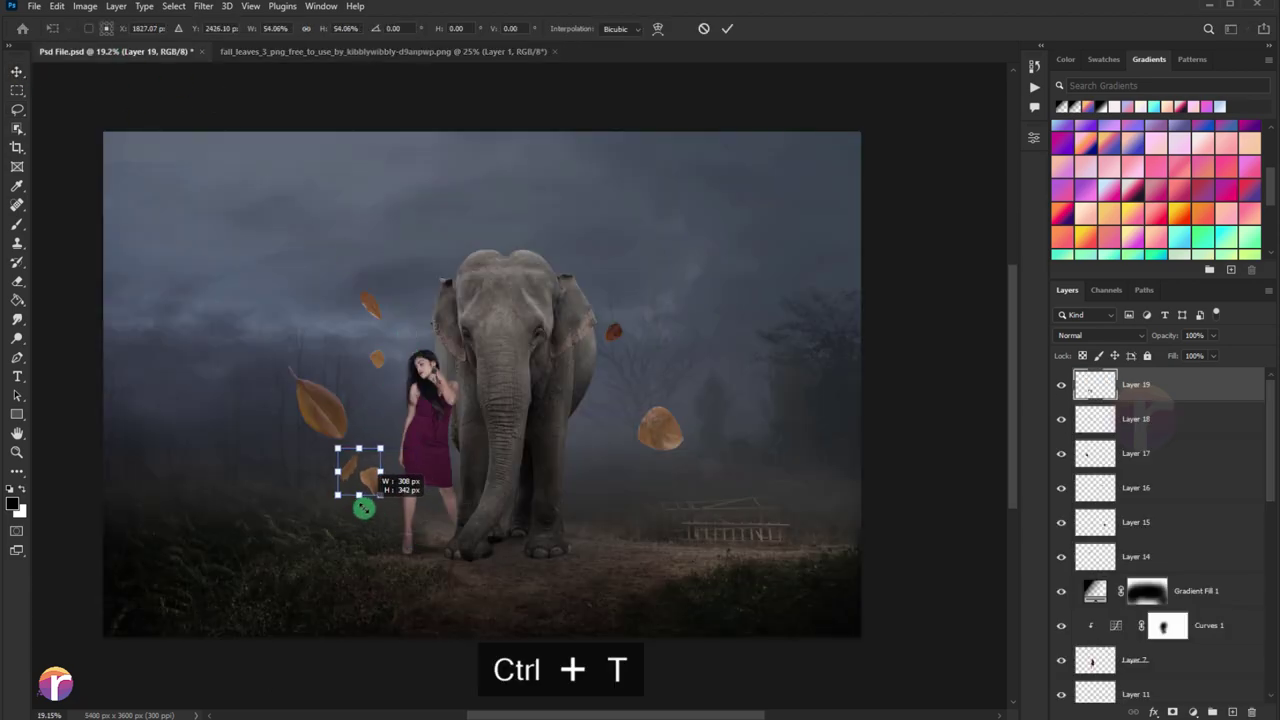
key(Return)
Copy one more leaf into the elephant scene and scale it smaller.
click(340, 51)
key(ctrl+d)
key(l)
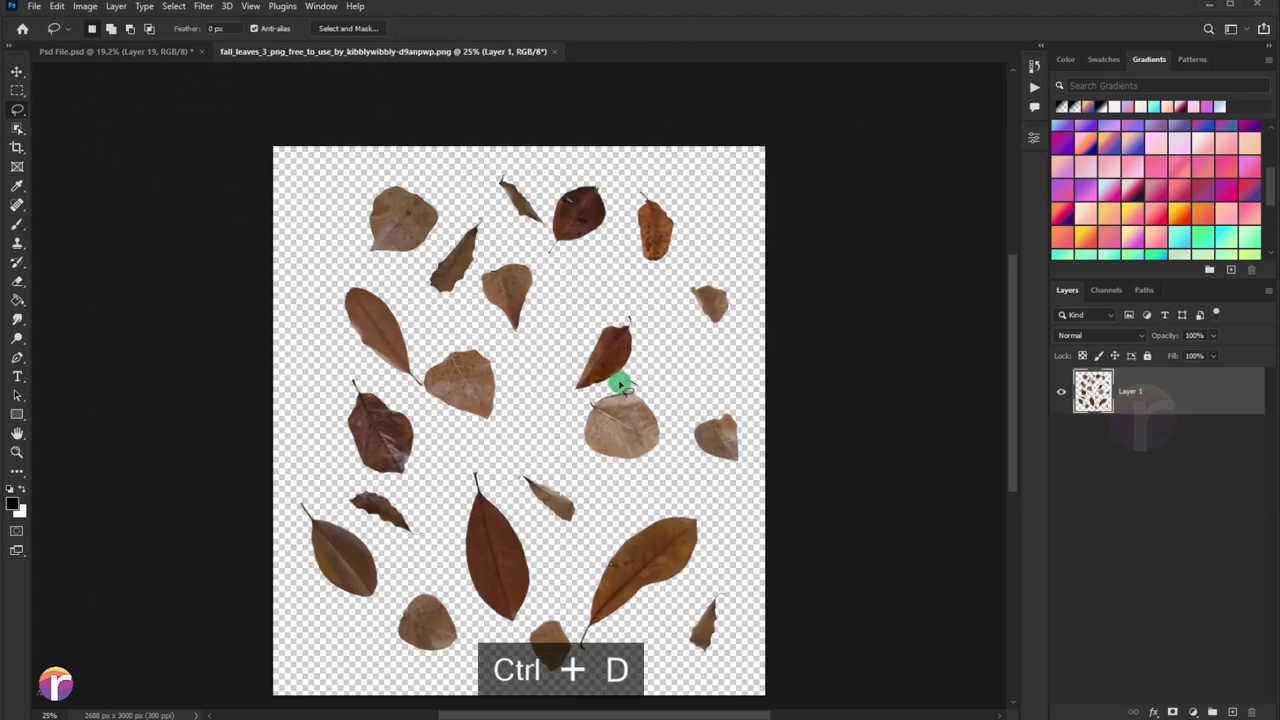
drag(620, 382, 624, 421)
key(v)
mouse_move(100, 117)
mouse_down()
mouse_move(282, 400)
mouse_move(258, 418)
mouse_up()
key(ctrl+t)
key(Return)
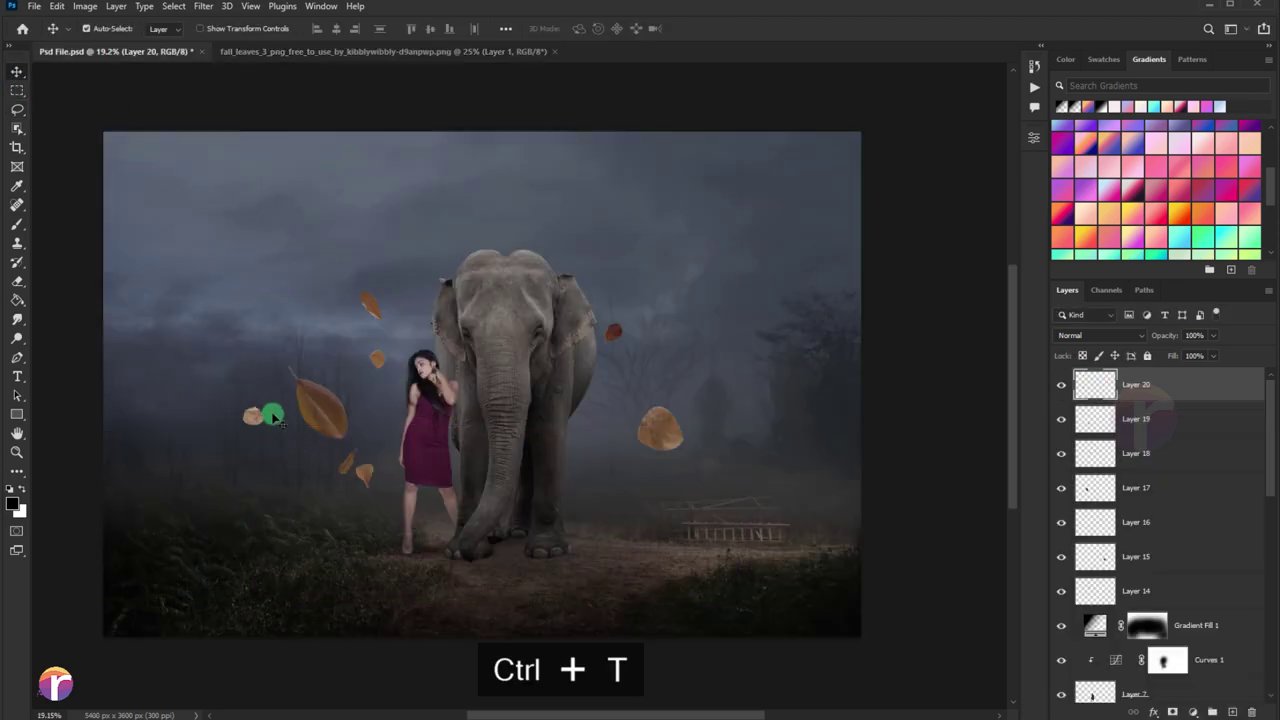
Darken the last leaf with Levels midtones 0.88 and select all leaf layers 14–20.
key(ctrl)
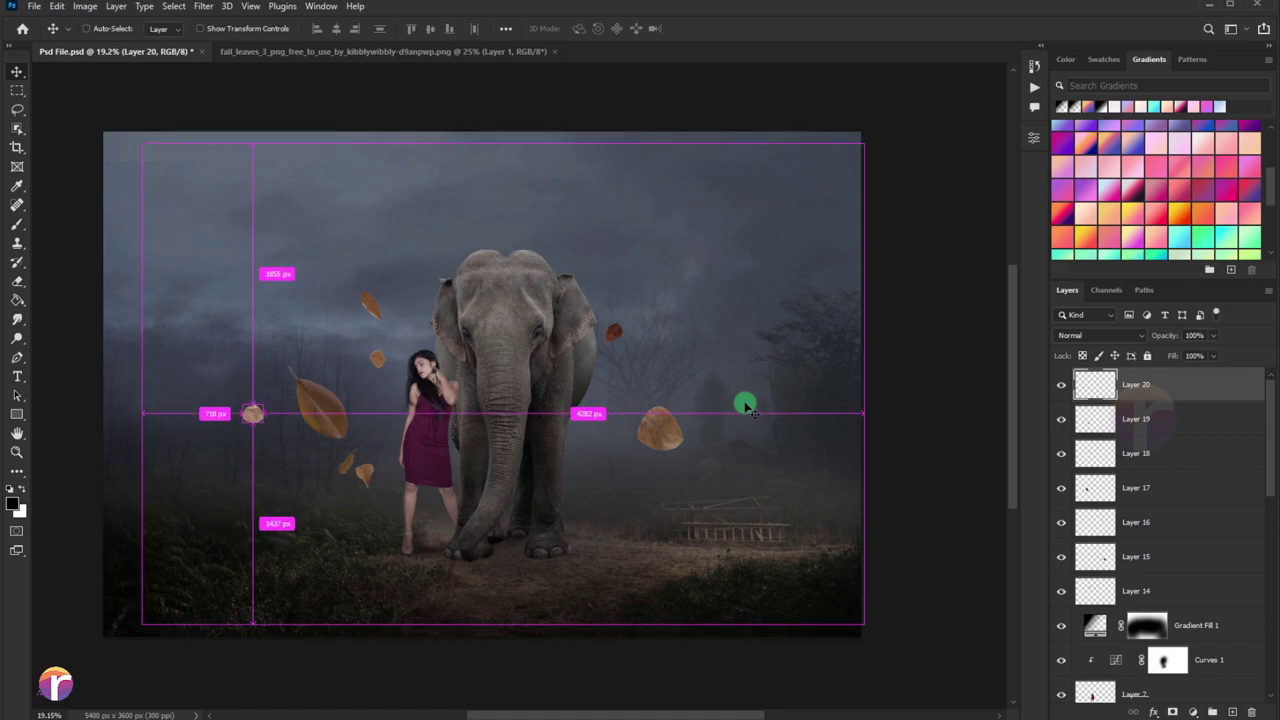
key(ctrl+l)
drag(530, 292, 539, 293)
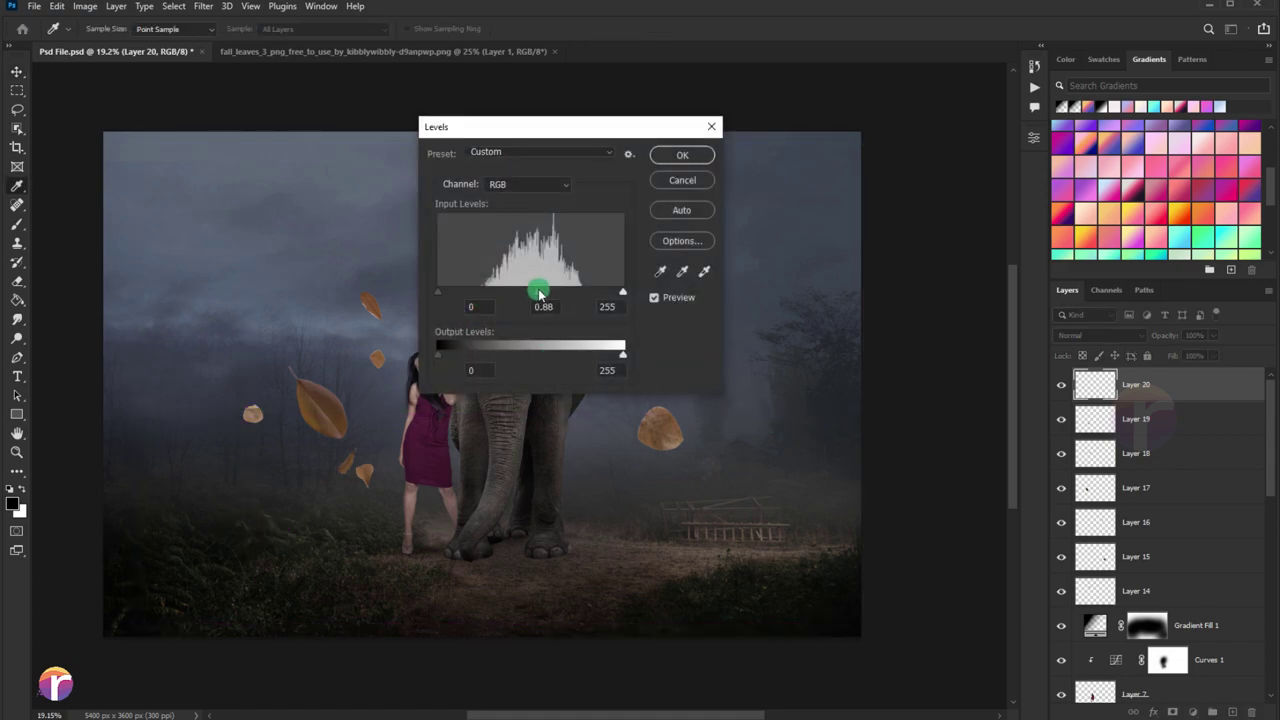
key(Return)
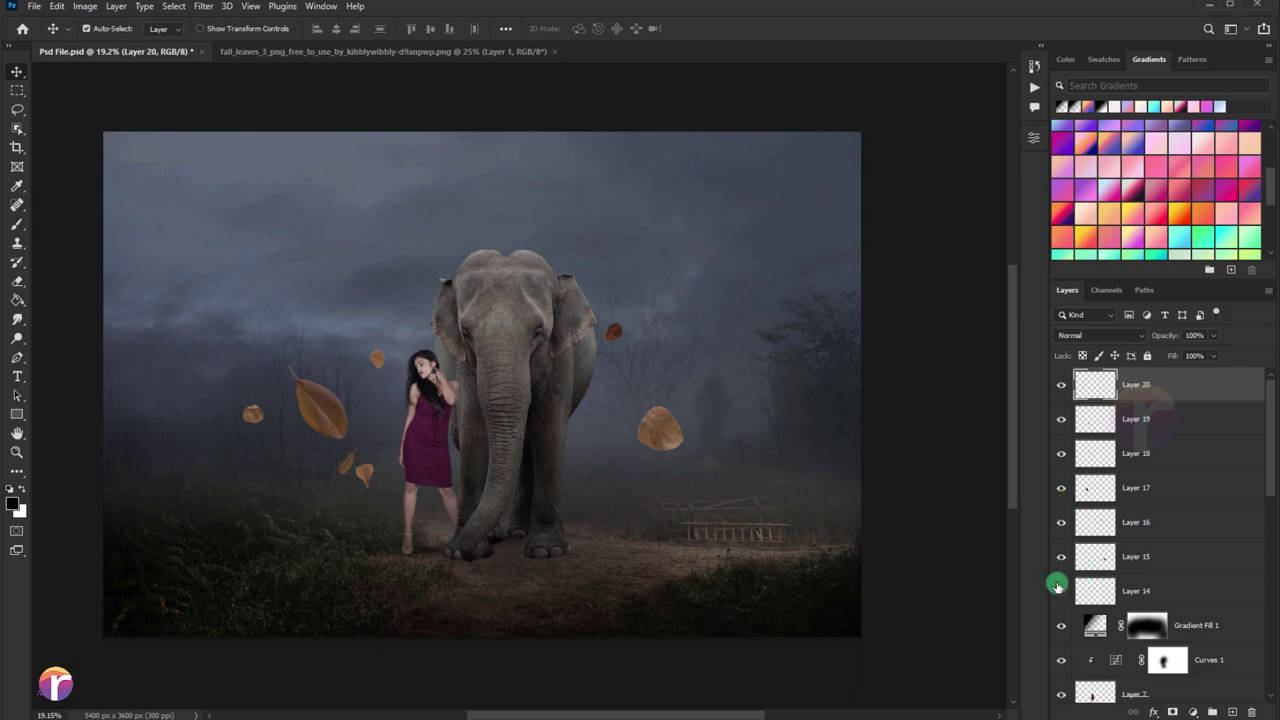
shift+click(1121, 592)
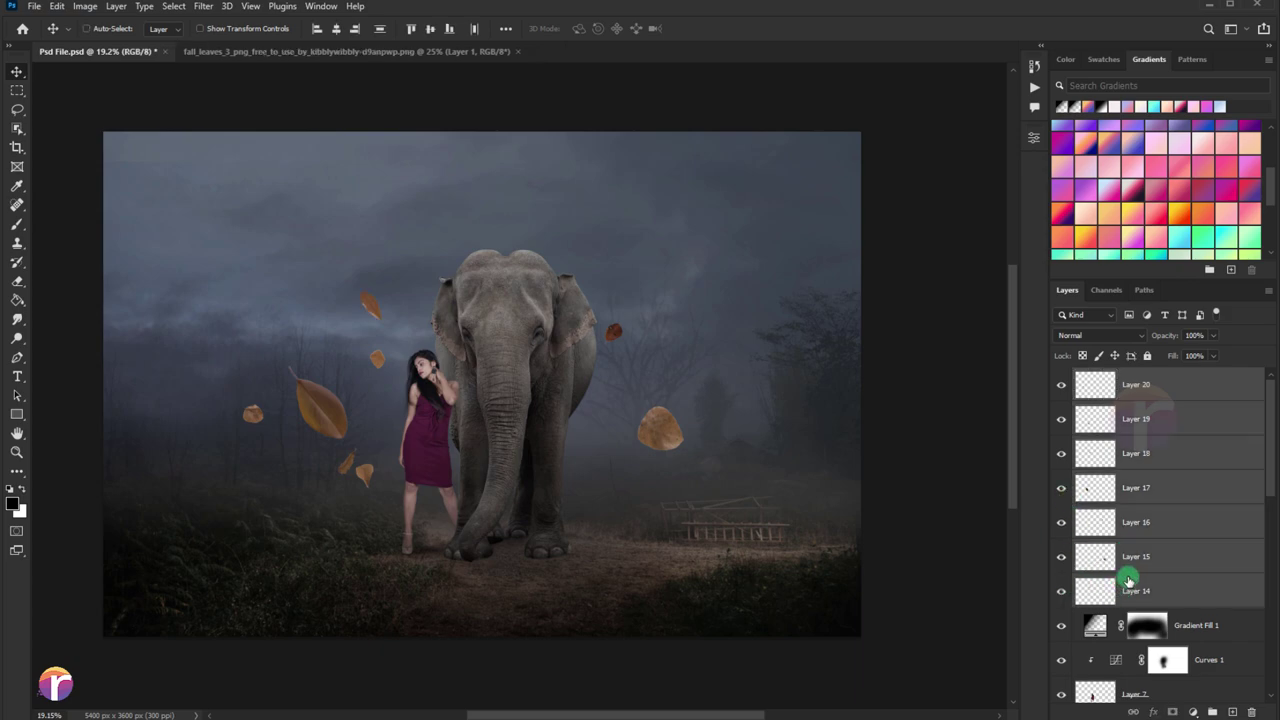
Merge the leaf layers into Layer 20 and set Brightness -70, Contrast 5.
key(ctrl+e)
click(1058, 385)
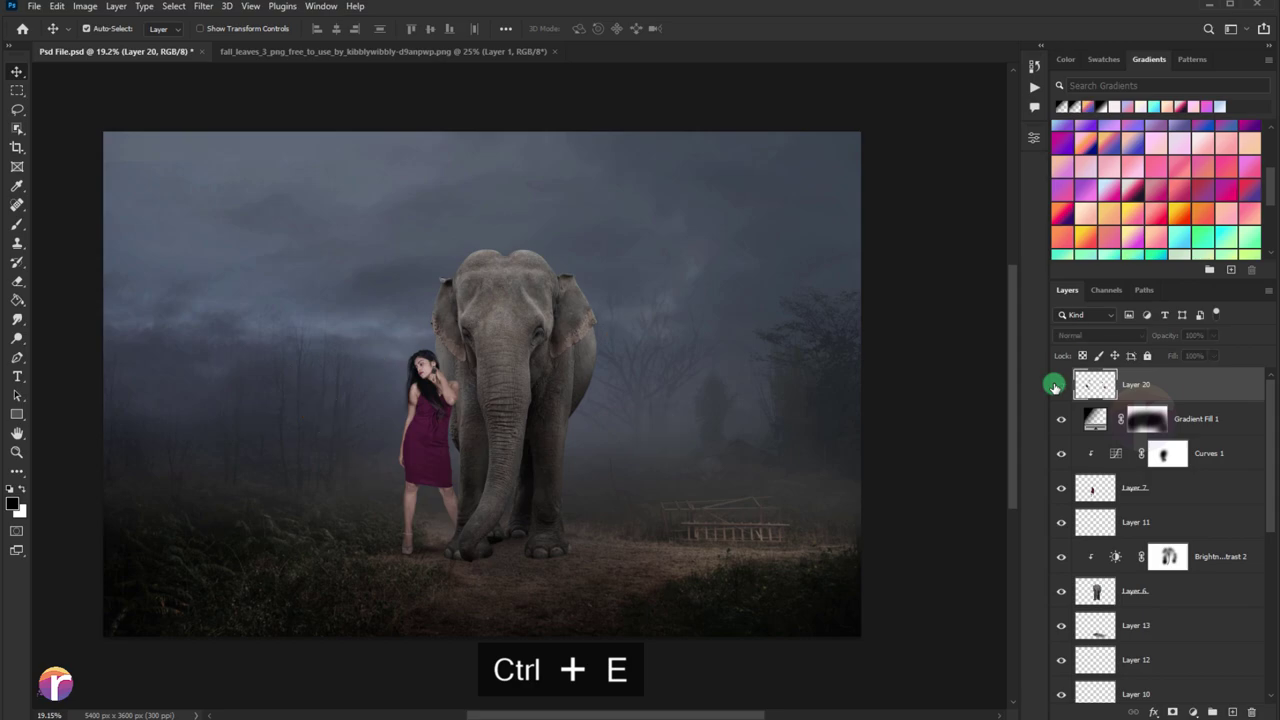
scroll(529, 349, up, 1)
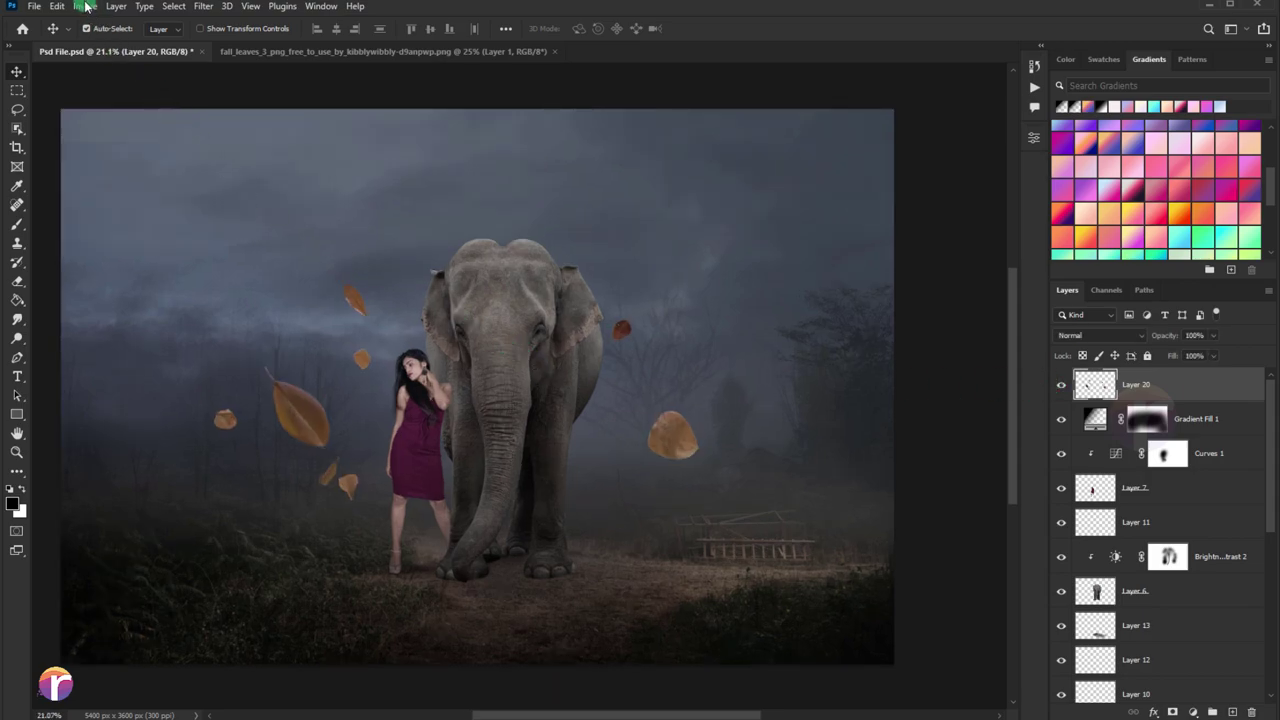
click(85, 6)
click(295, 44)
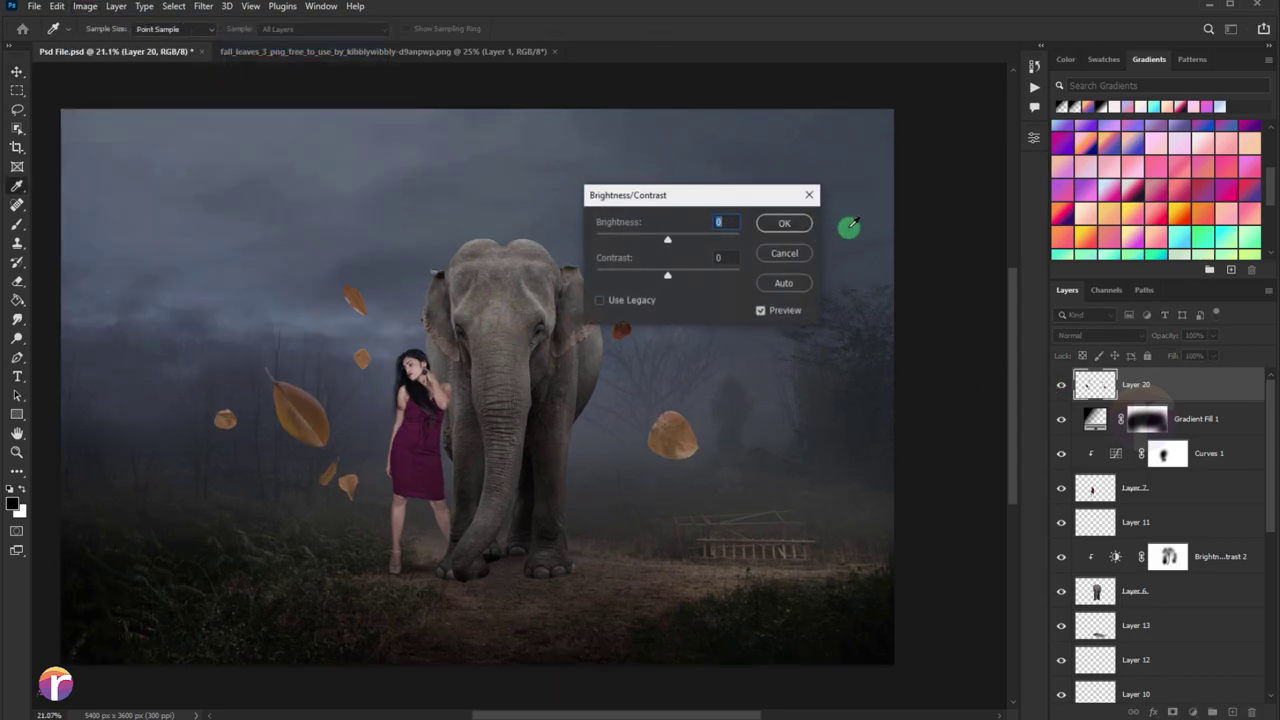
drag(668, 240, 632, 244)
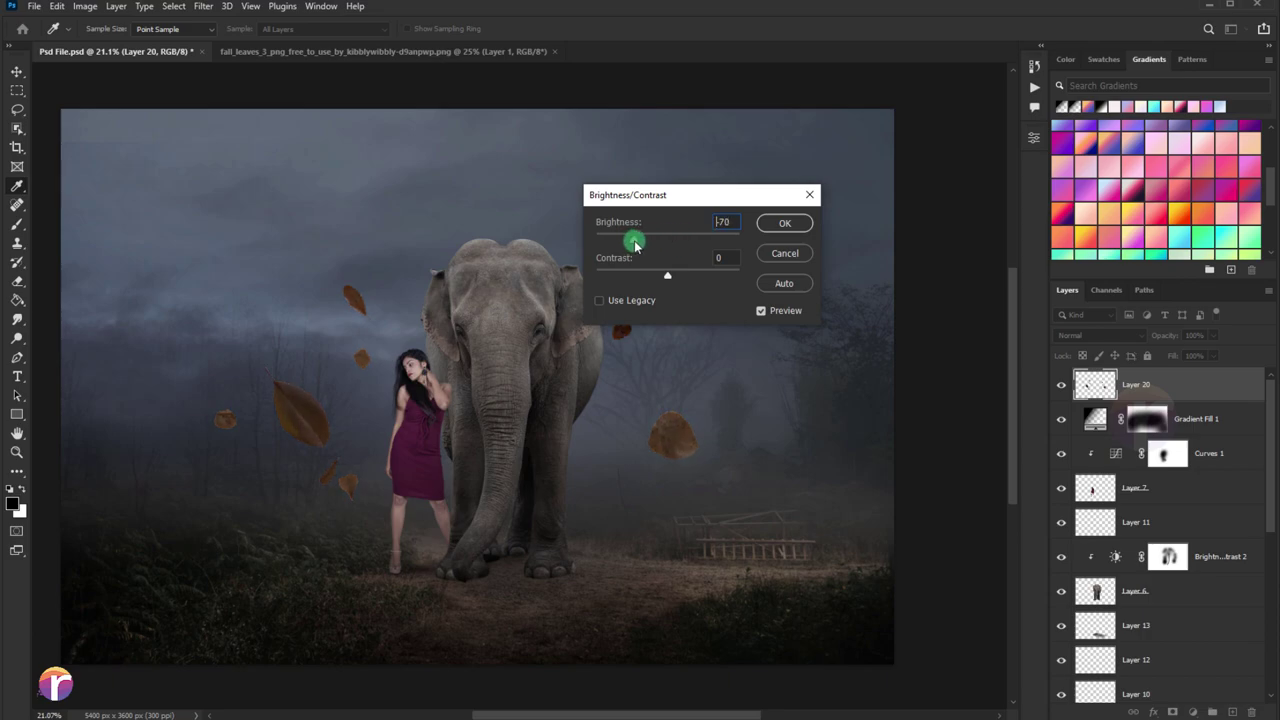
click(656, 264)
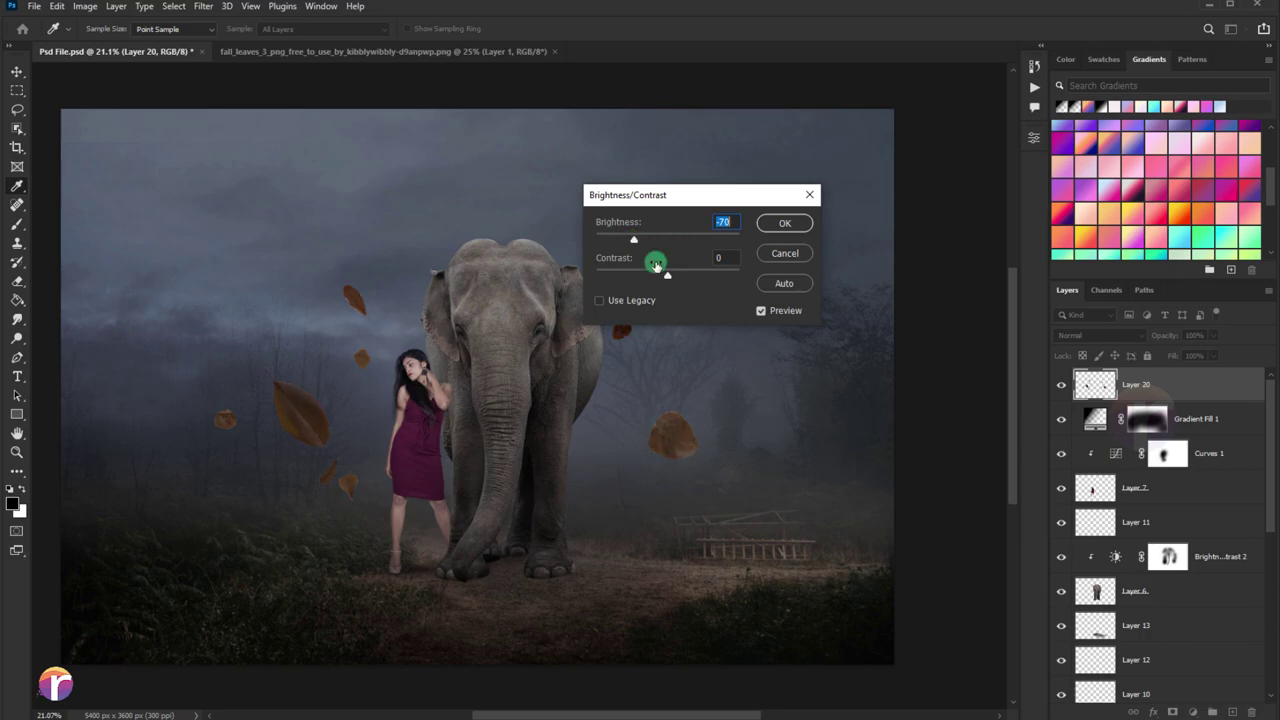
click(785, 224)
Lower the leaves' saturation by 35 in Hue/Saturation.
key(ctrl+u)
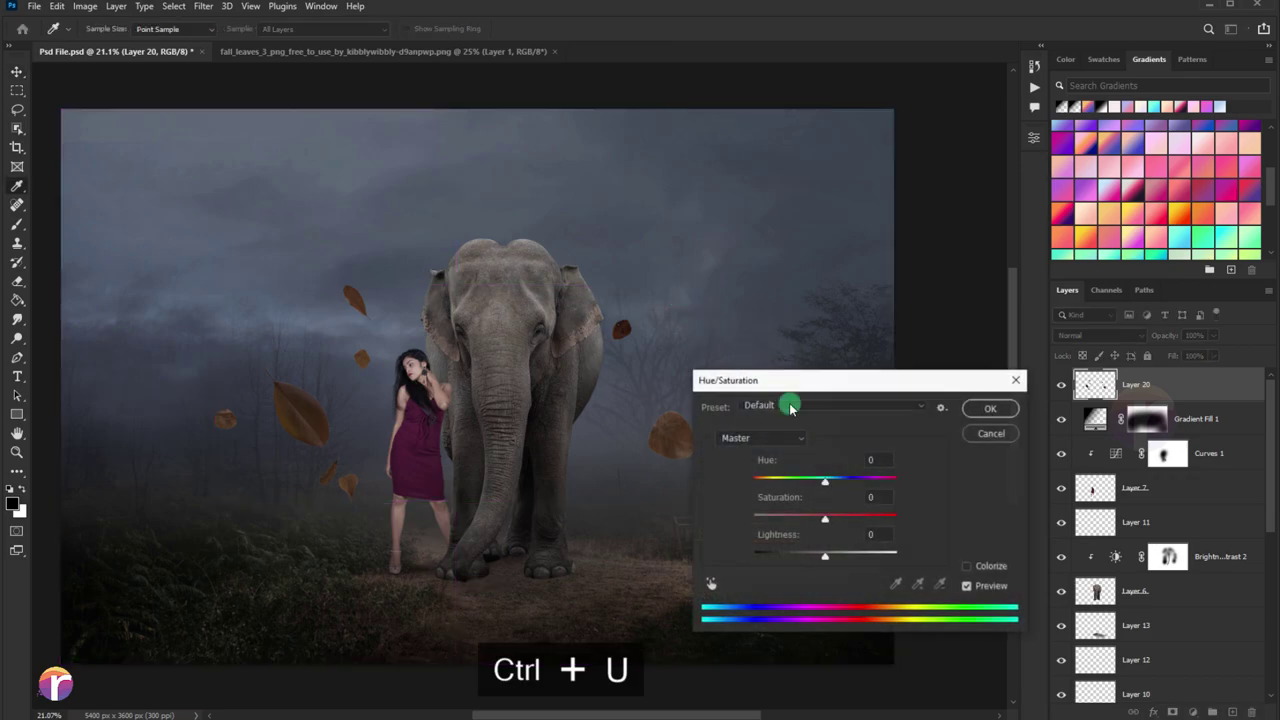
drag(816, 523, 799, 520)
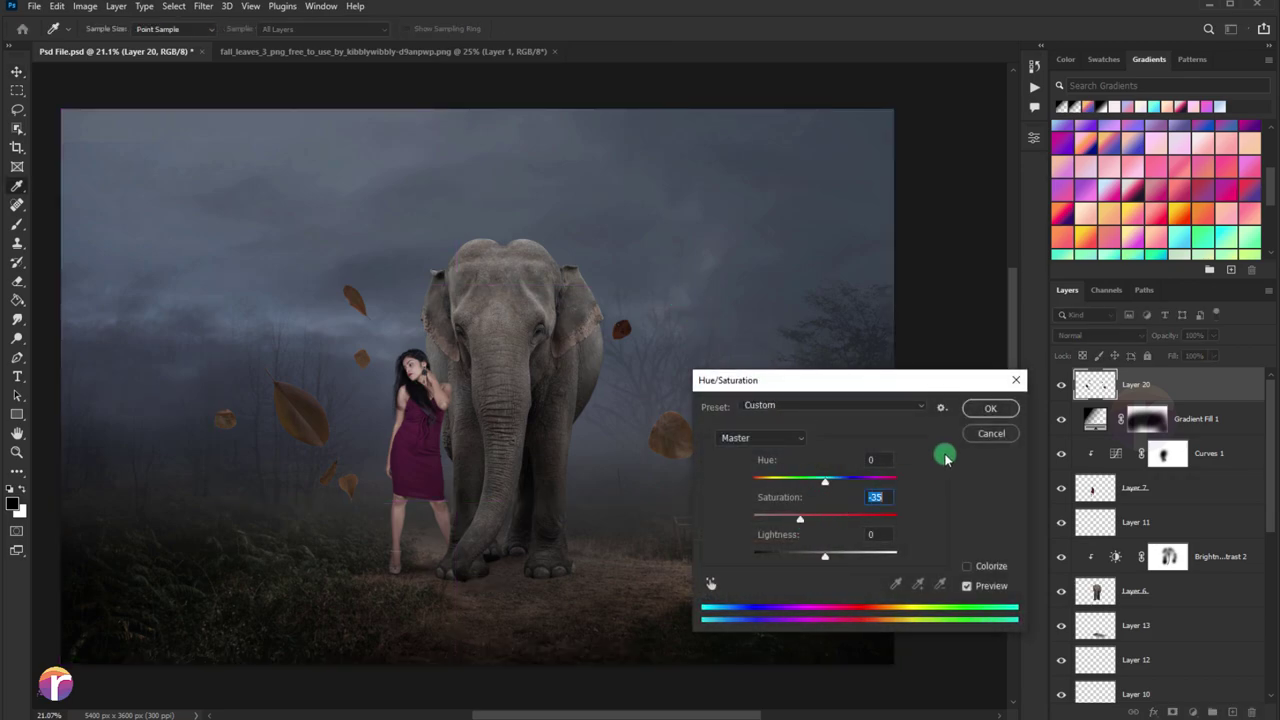
click(985, 409)
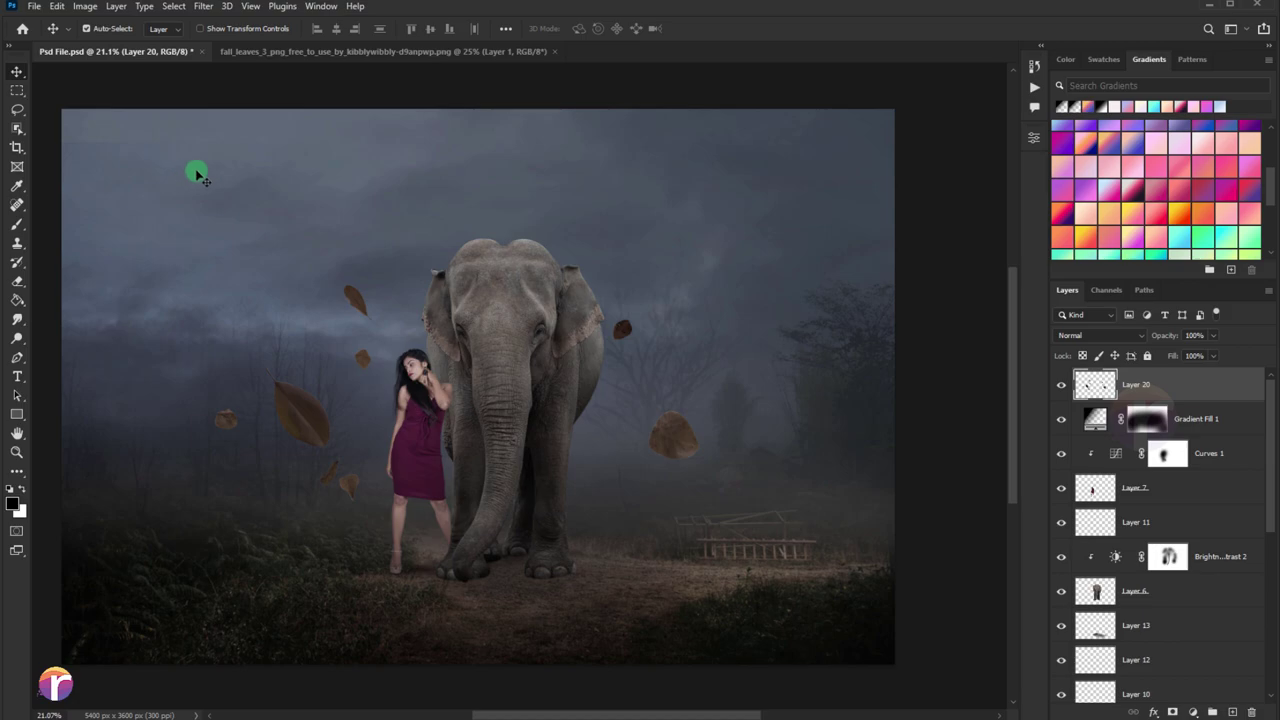
Apply a Motion Blur of angle -14 and distance 30 px to the leaves, then show the fall_leaves document.
click(201, 8)
mouse_move(212, 193)
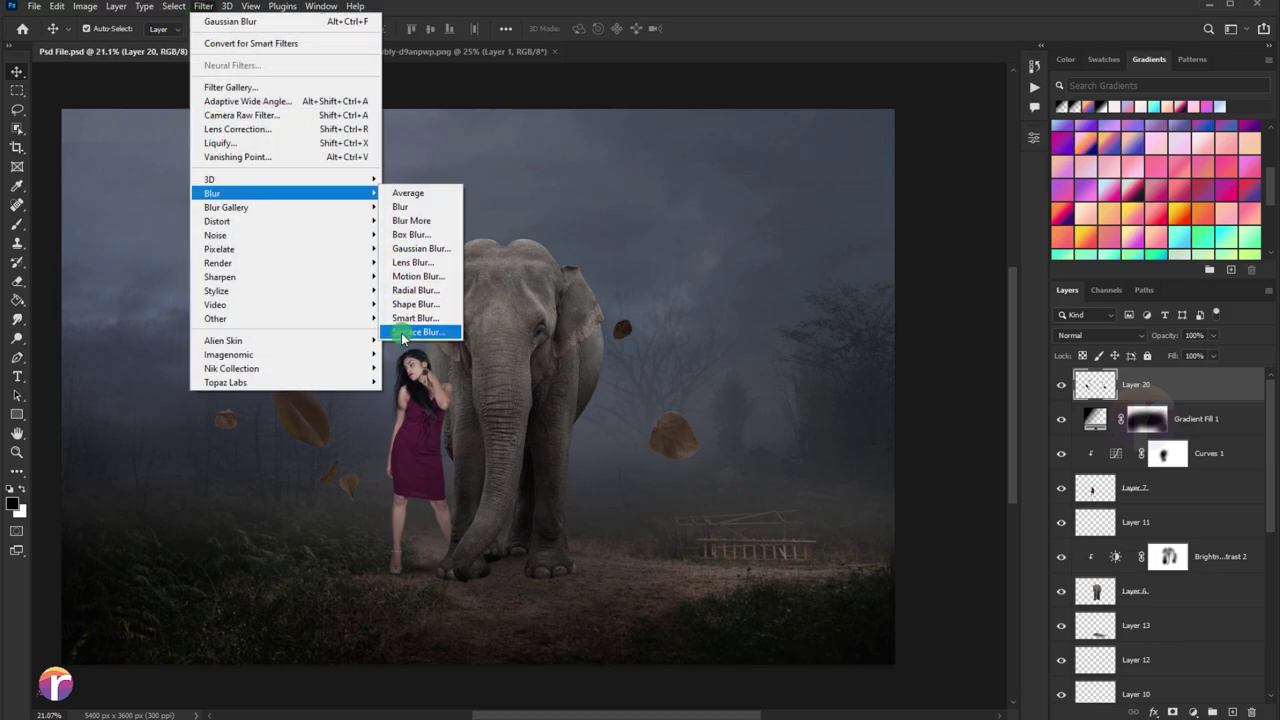
click(406, 276)
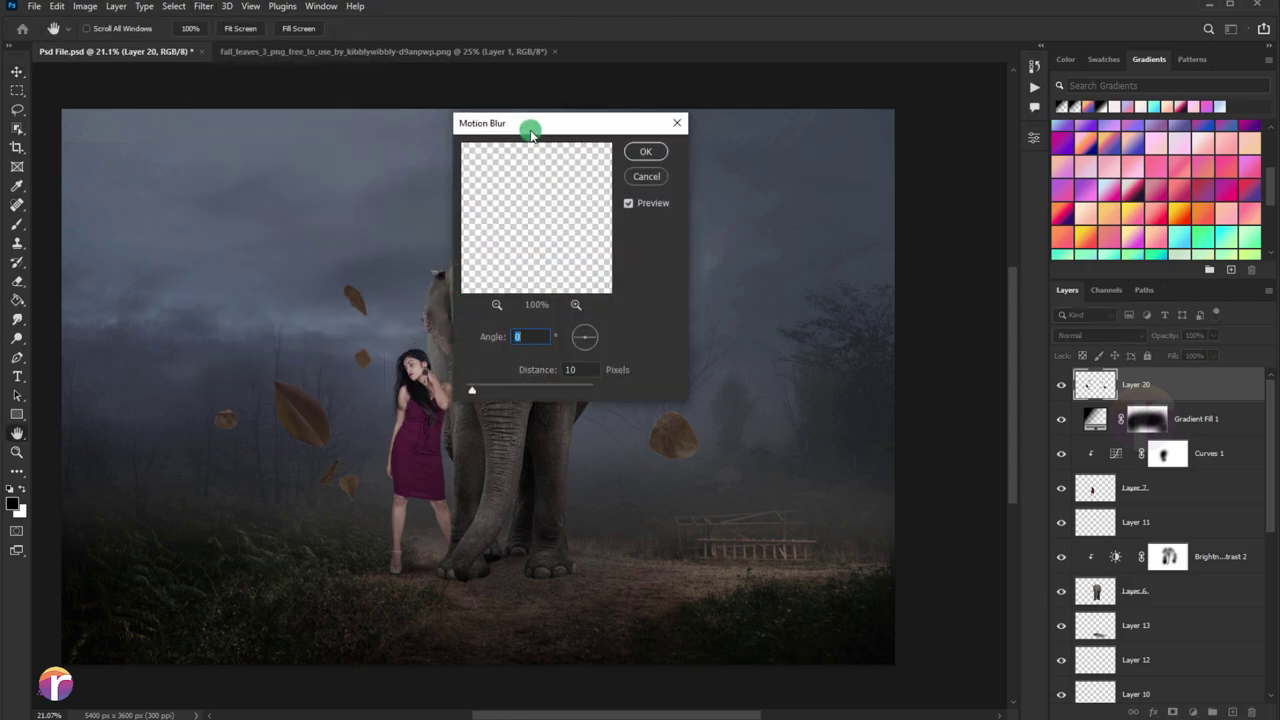
drag(530, 133, 905, 190)
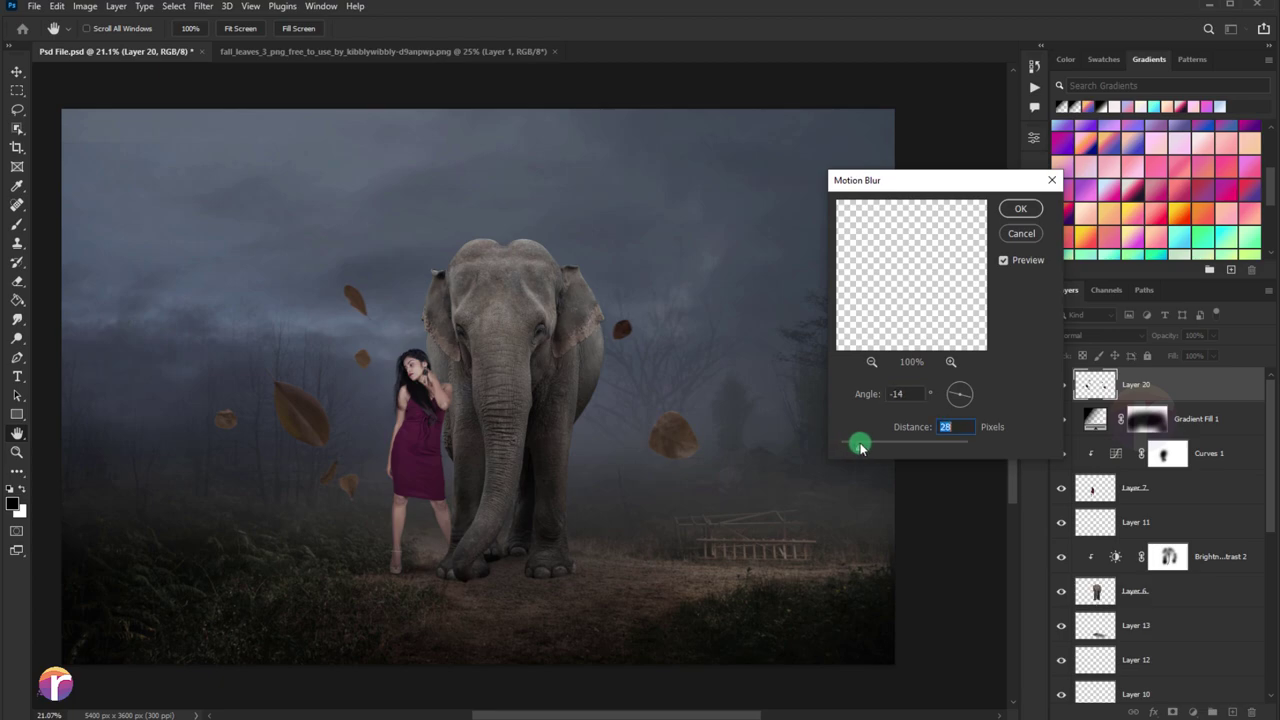
drag(863, 447, 878, 447)
click(1020, 208)
scroll(507, 258, down, 2)
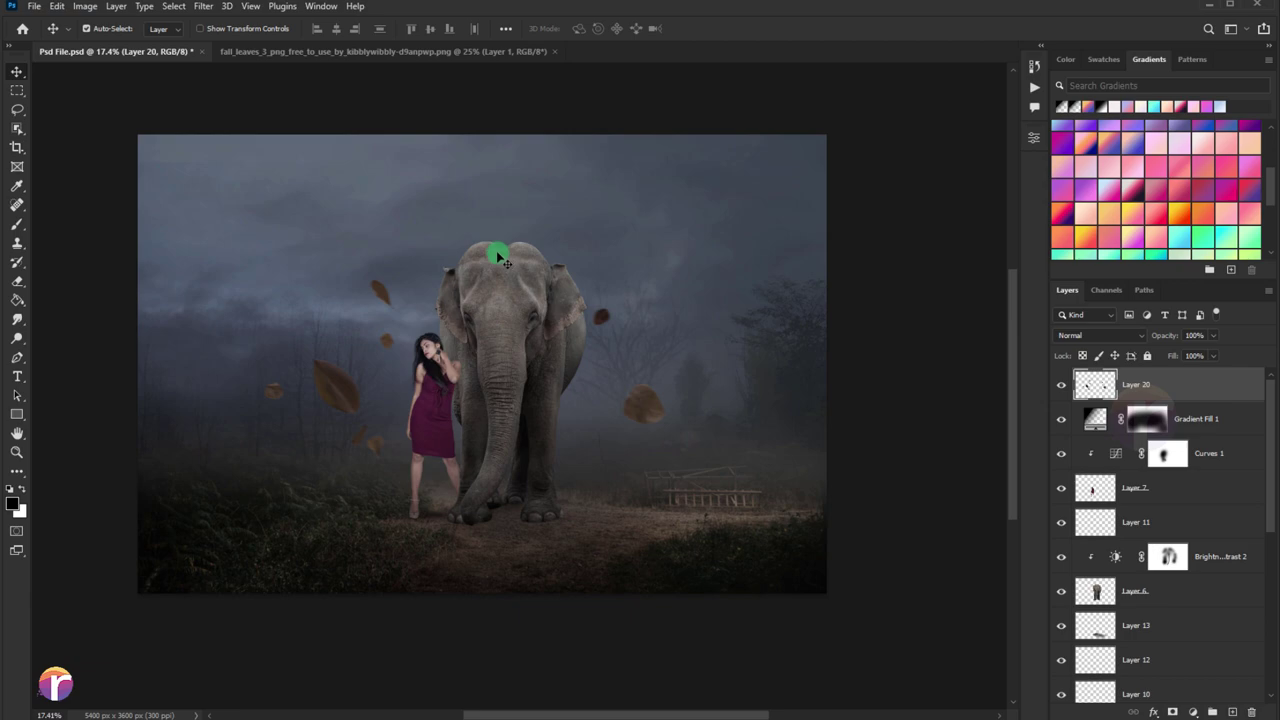
click(450, 52)
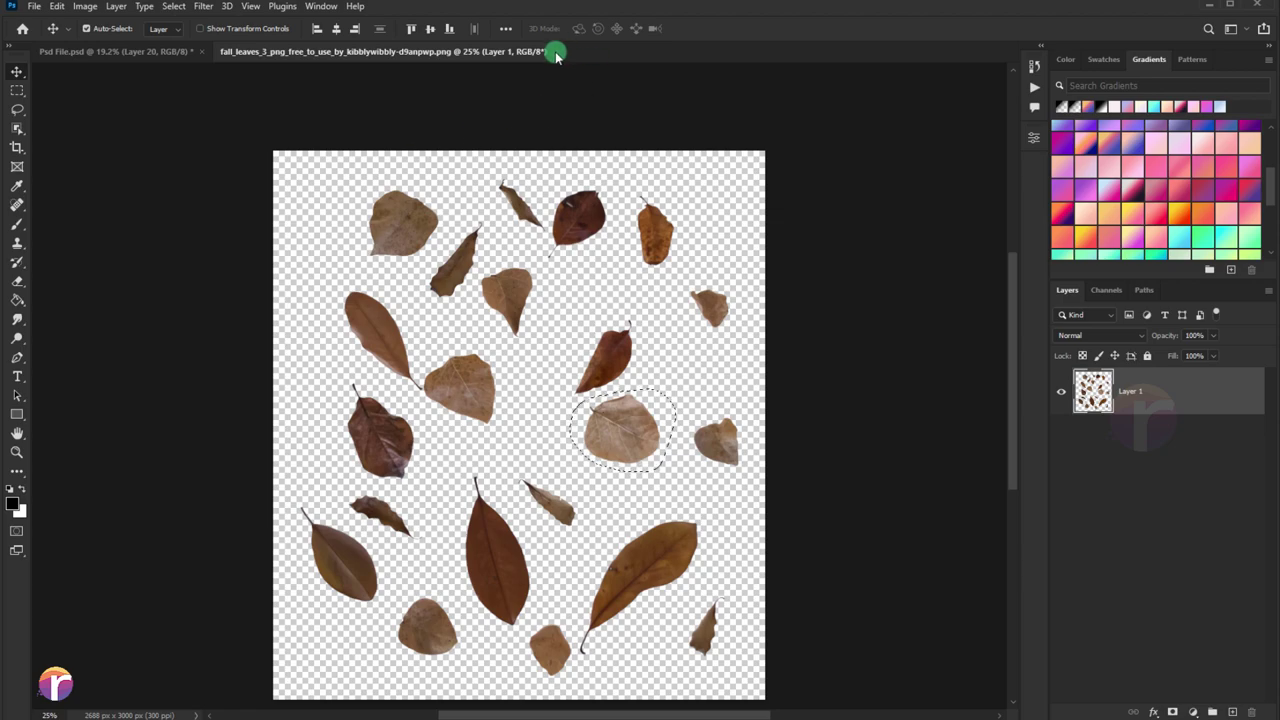
Close the fall_leaves document and bring the barrel from barrel-3099188.png into the composite.
click(554, 51)
scroll(533, 265, down, 1)
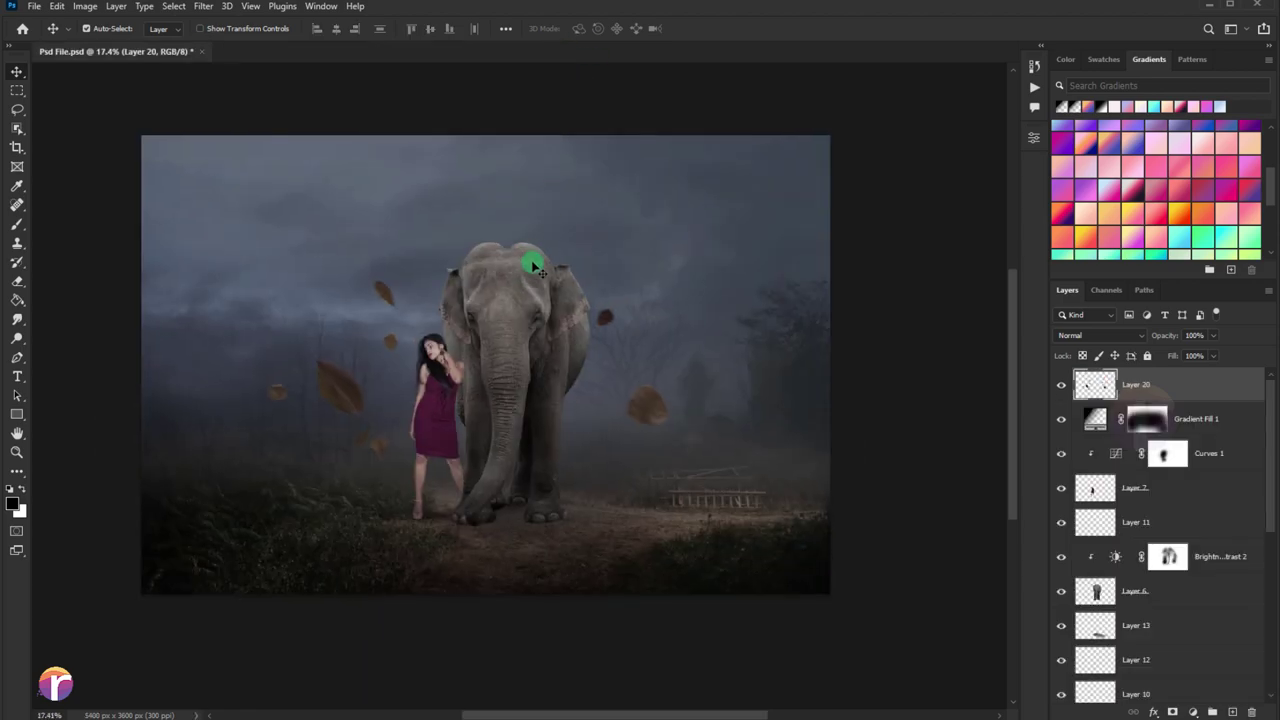
scroll(536, 268, up, 1)
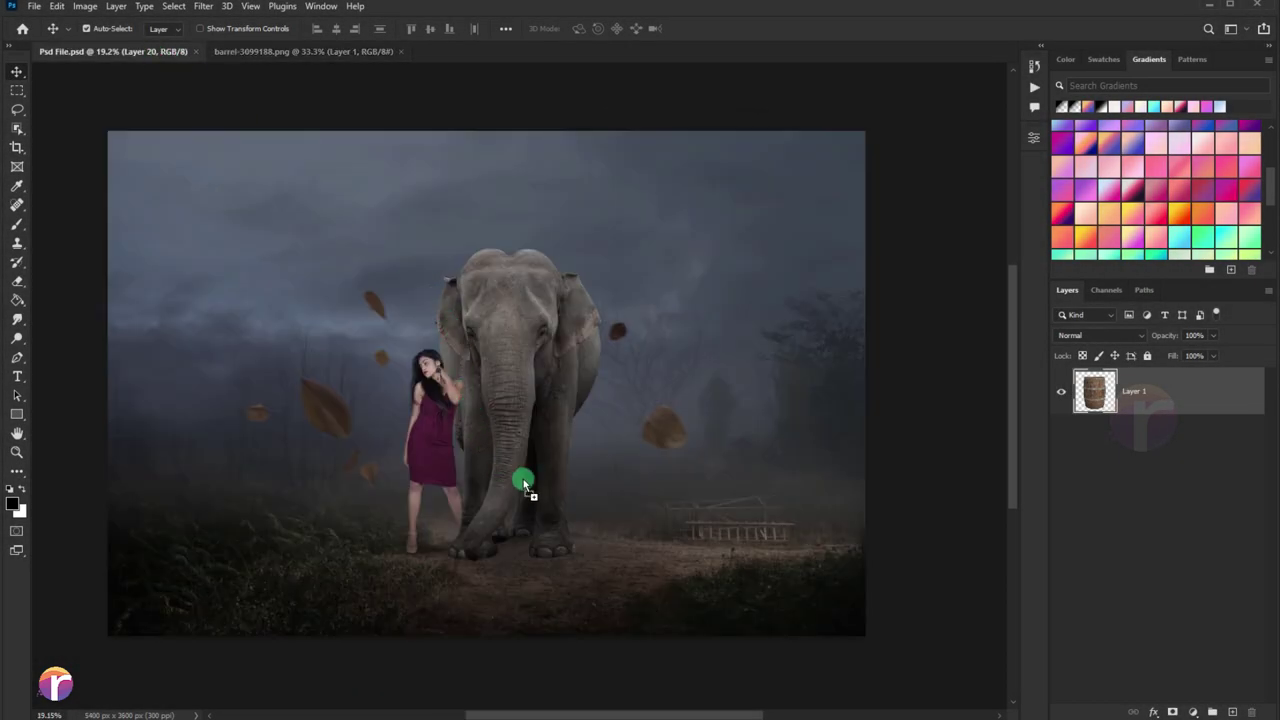
drag(160, 56, 565, 475)
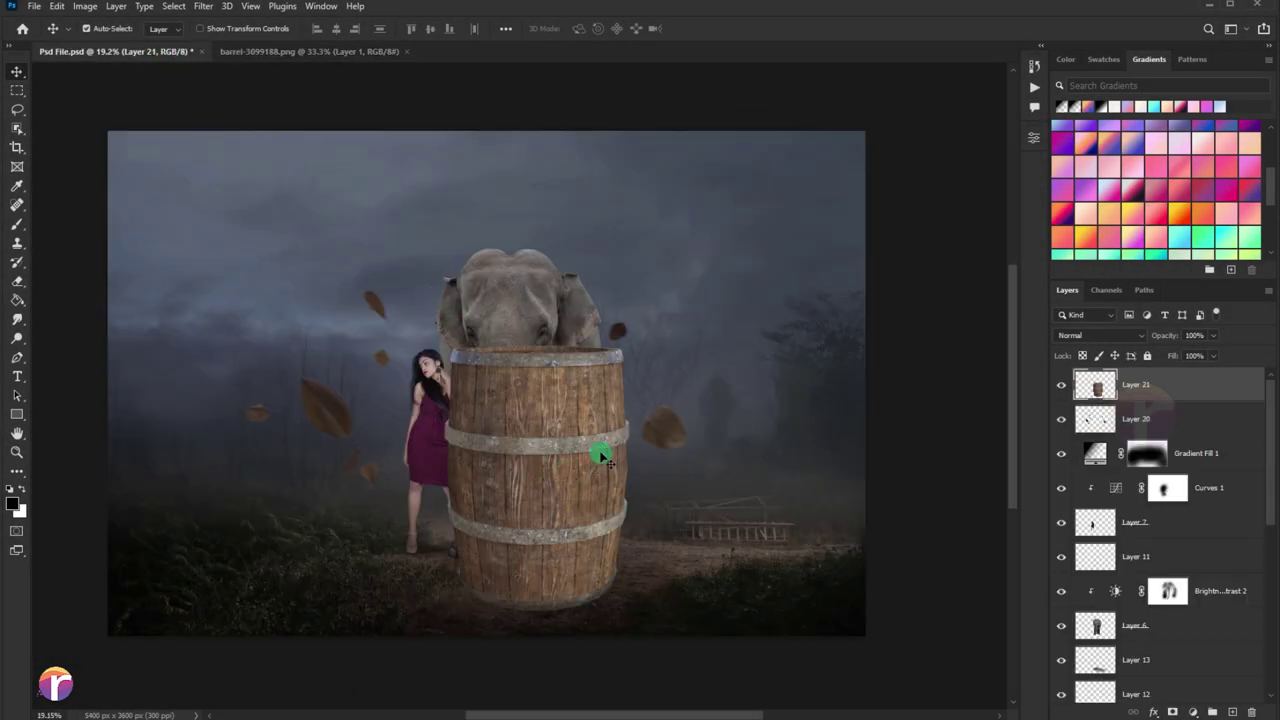
scroll(604, 458, up, 1)
Shrink and rotate the barrel onto its side, resting on the ground at the elephant's front foot.
key(ctrl+t)
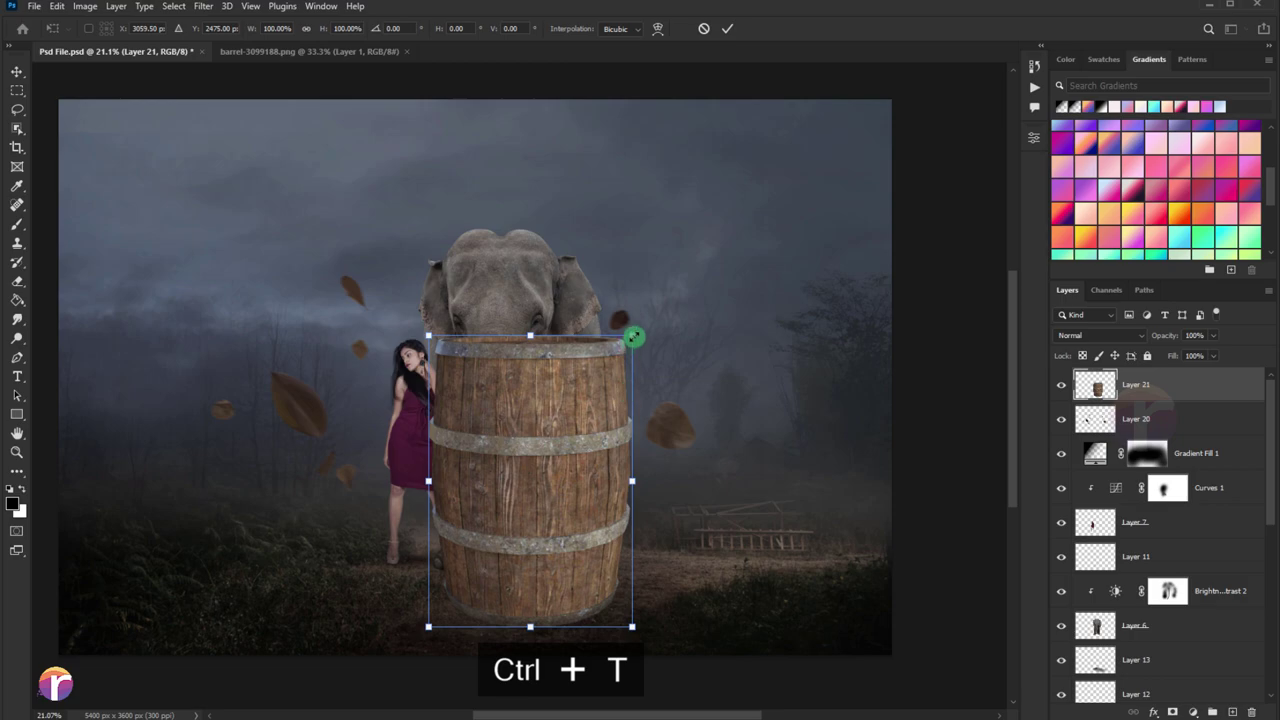
mouse_move(633, 337)
mouse_down()
mouse_move(566, 414)
mouse_move(612, 433)
mouse_up()
scroll(580, 430, up, 1)
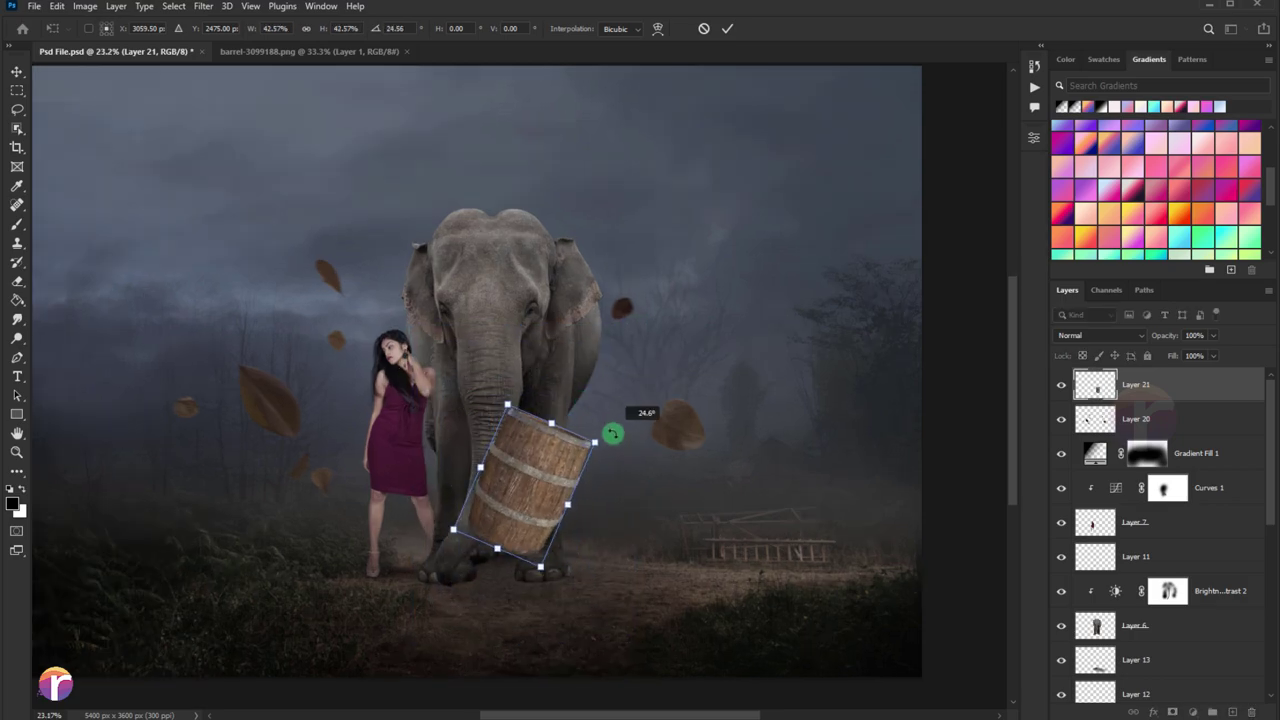
drag(549, 459, 585, 510)
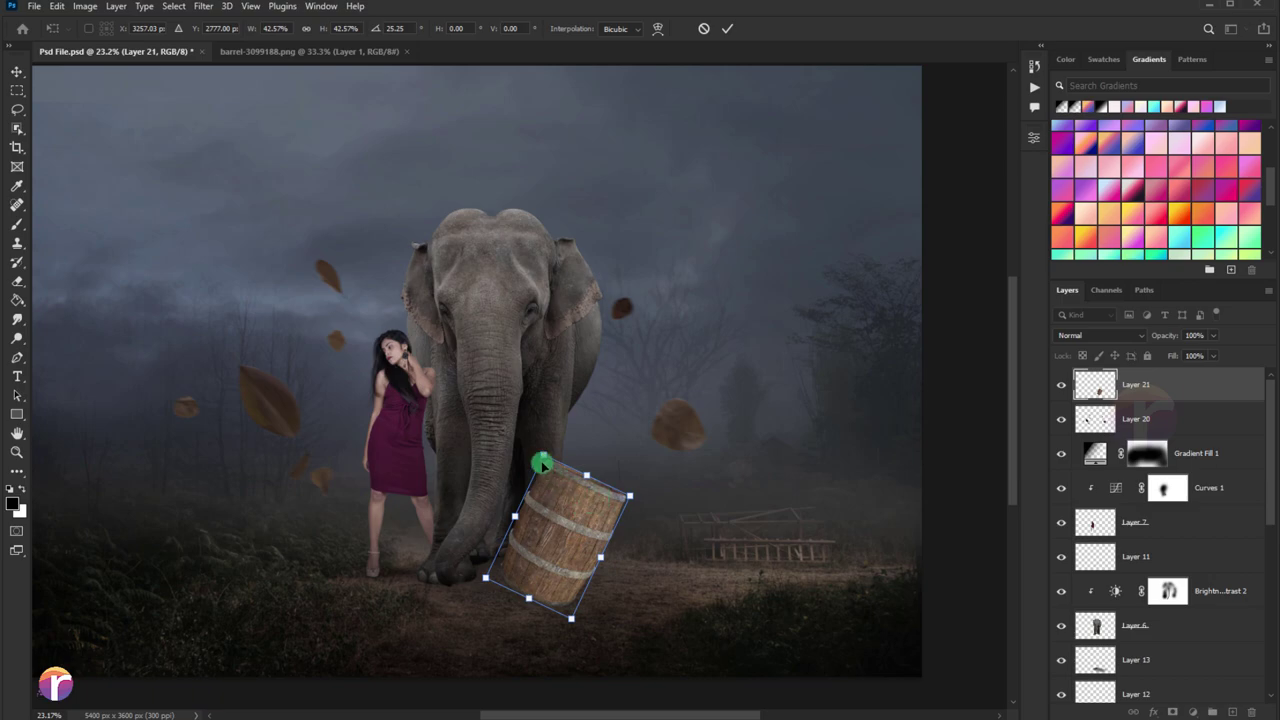
mouse_move(556, 425)
mouse_down()
mouse_move(654, 477)
mouse_move(666, 500)
mouse_move(551, 538)
mouse_up()
key(Return)
scroll(617, 470, down, 1)
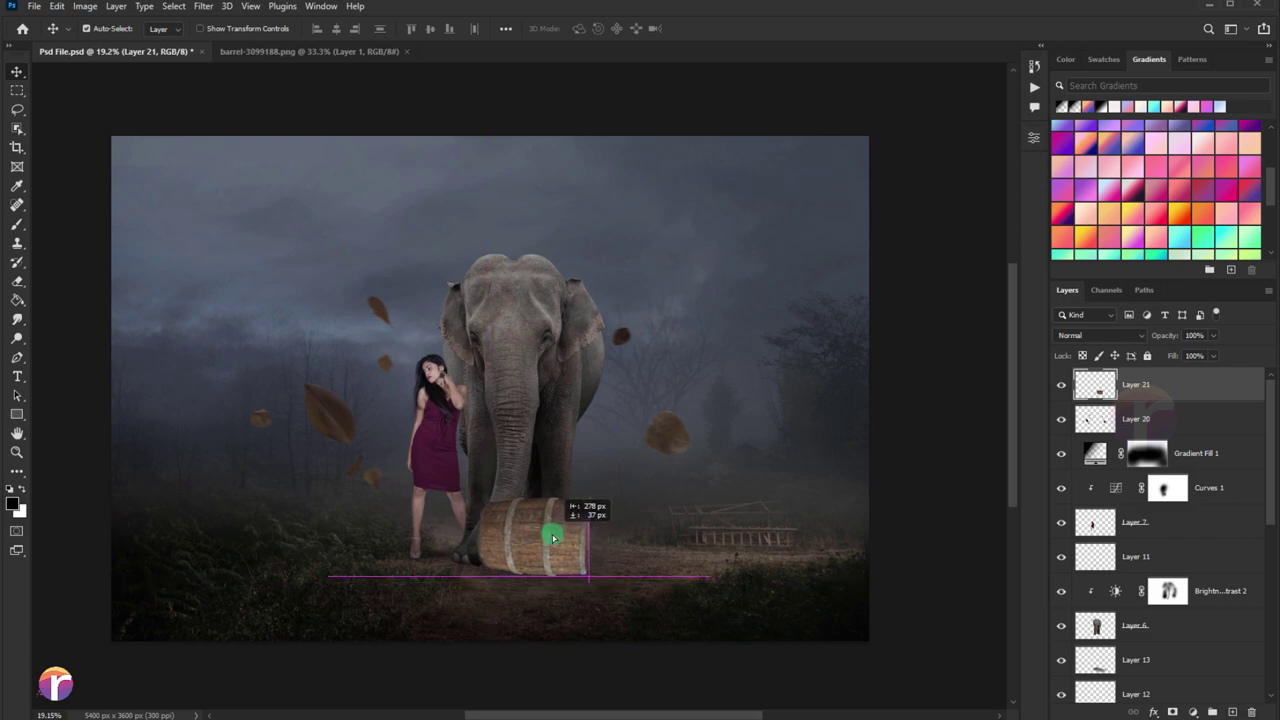
drag(553, 538, 551, 533)
scroll(535, 525, up, 2)
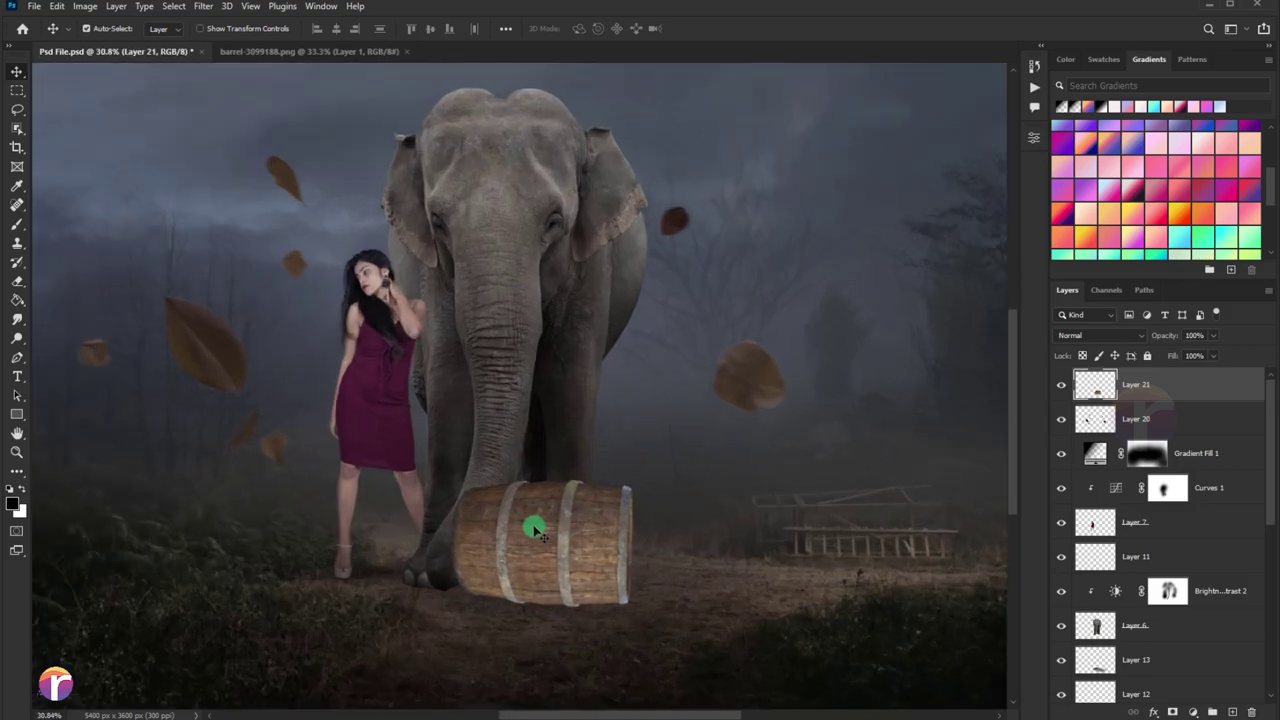
scroll(535, 530, up, 3)
scroll(530, 525, down, 2)
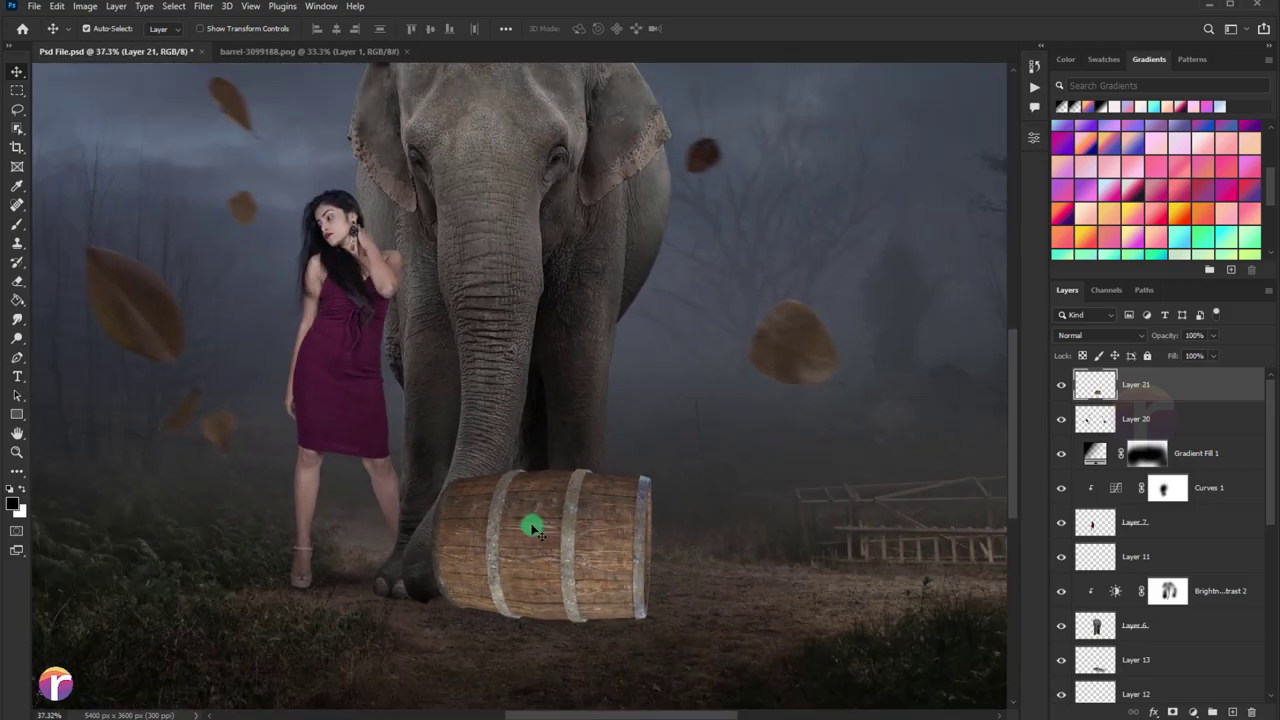
scroll(530, 520, down, 1)
Rotate the barrel 180° and flip it horizontally.
key(ctrl+t)
right_click(535, 518)
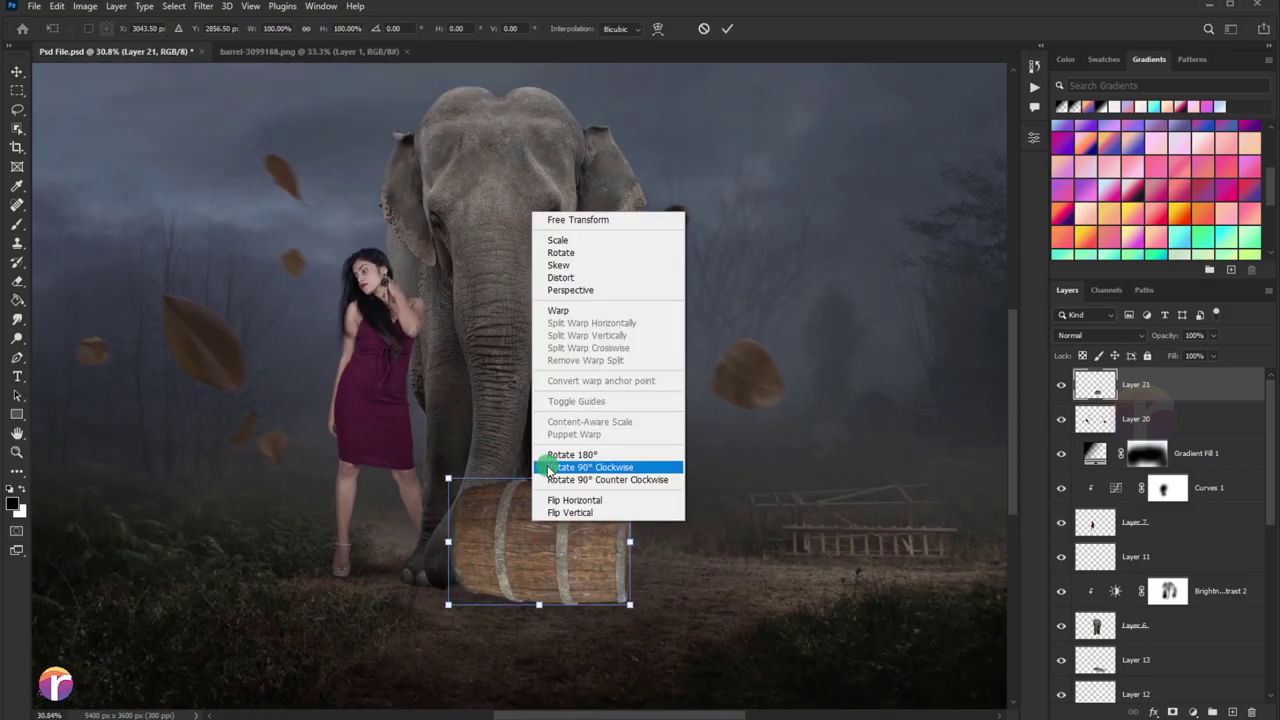
click(547, 455)
right_click(548, 510)
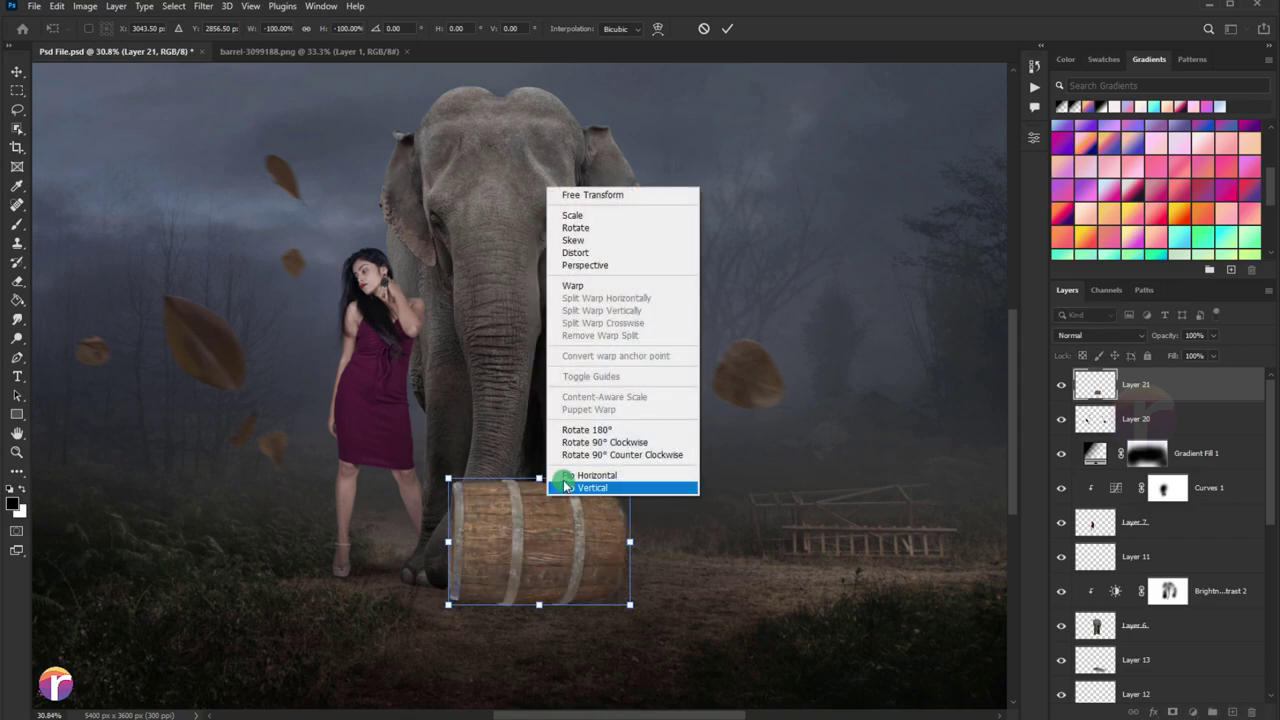
click(563, 483)
key(Return)
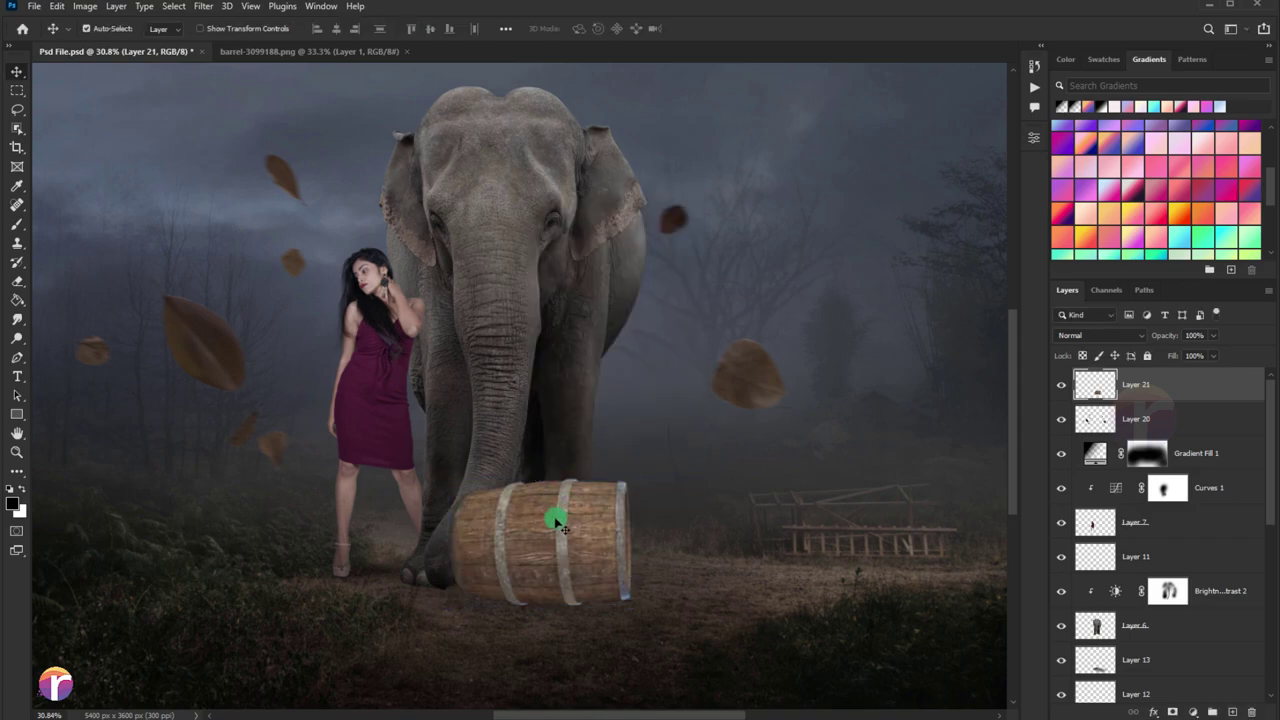
Temporarily fade Layer 21 to see the feet, load the elephant selection, and restore full opacity.
scroll(560, 524, up, 3)
scroll(557, 520, up, 2)
drag(551, 520, 544, 495)
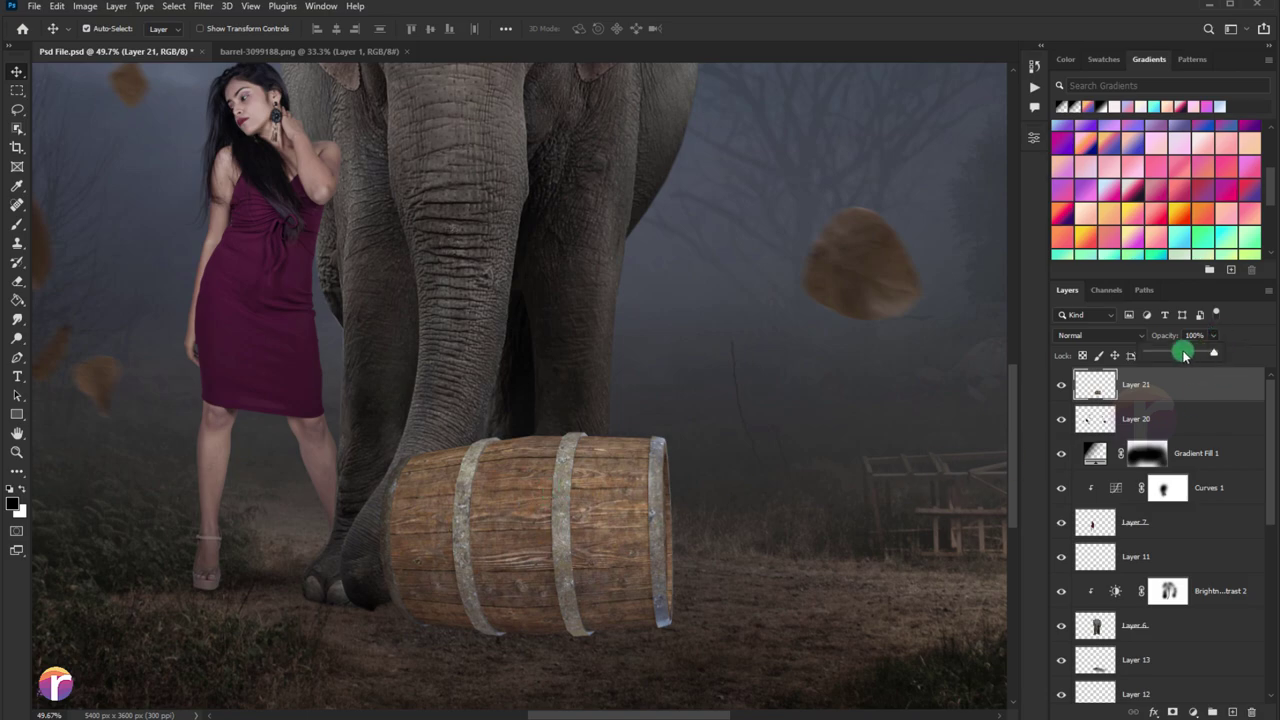
drag(1184, 354, 1145, 358)
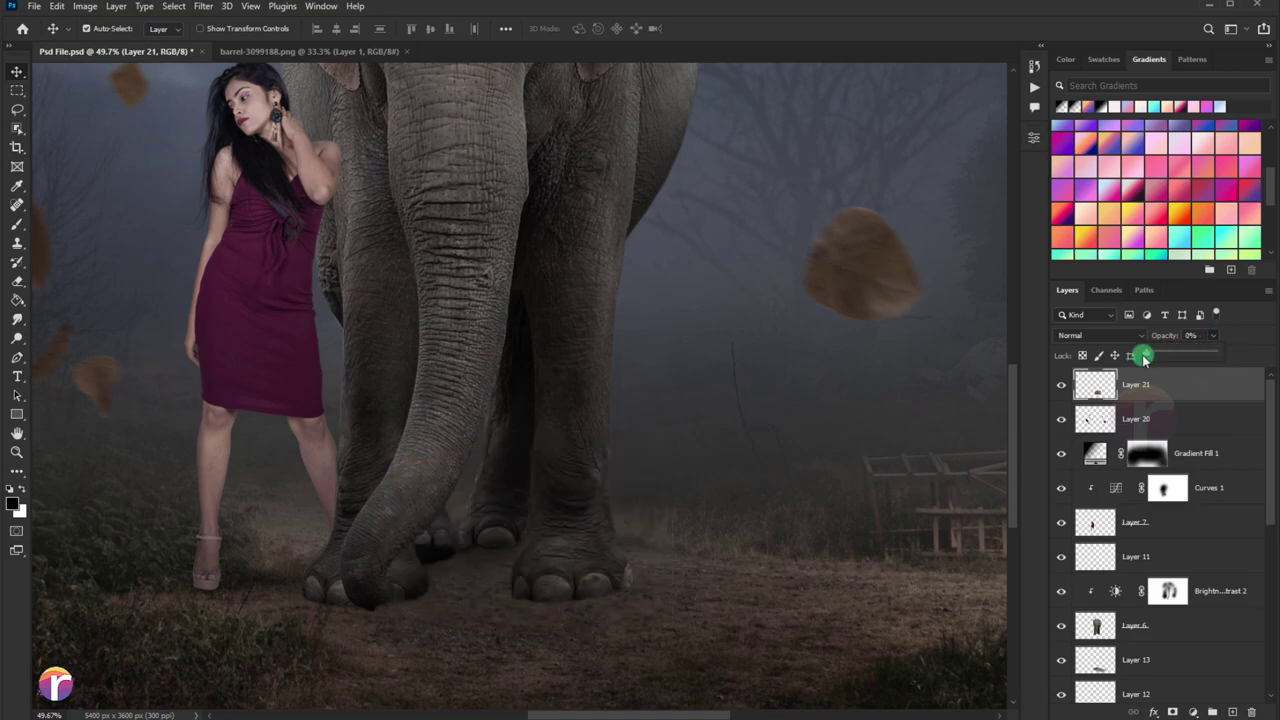
ctrl+click(1096, 625)
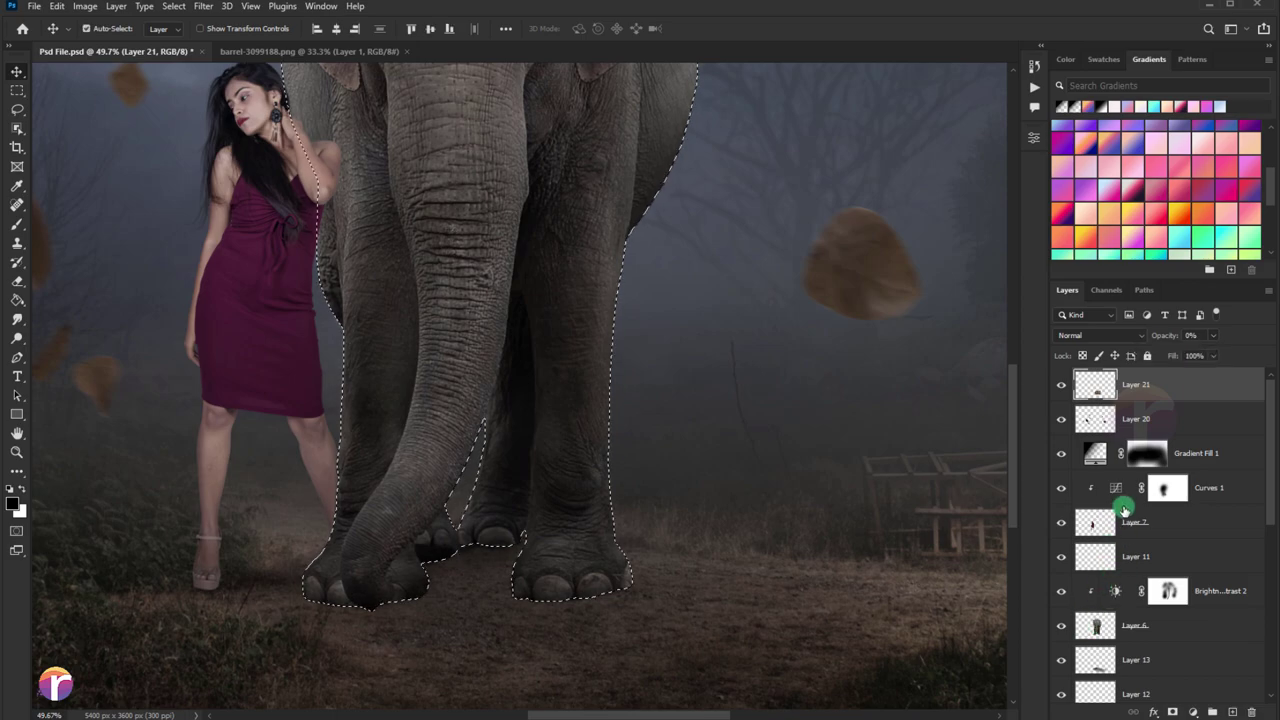
click(1213, 335)
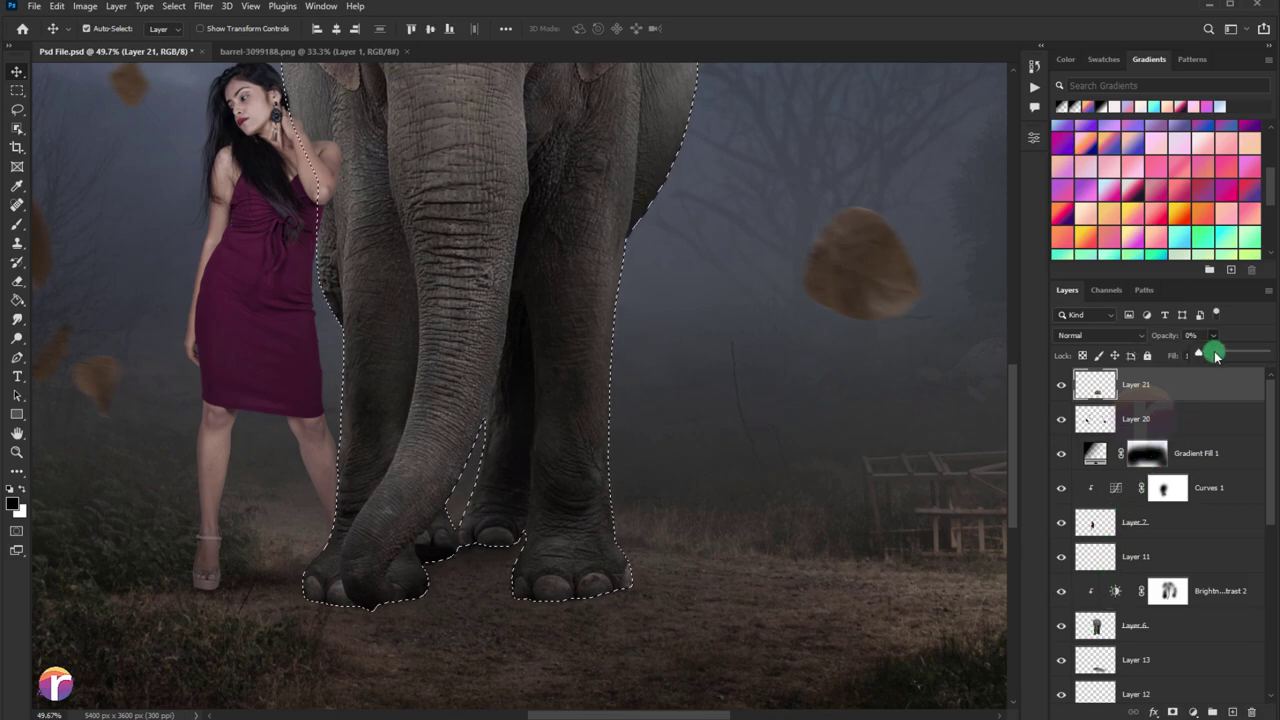
drag(1199, 353, 1267, 355)
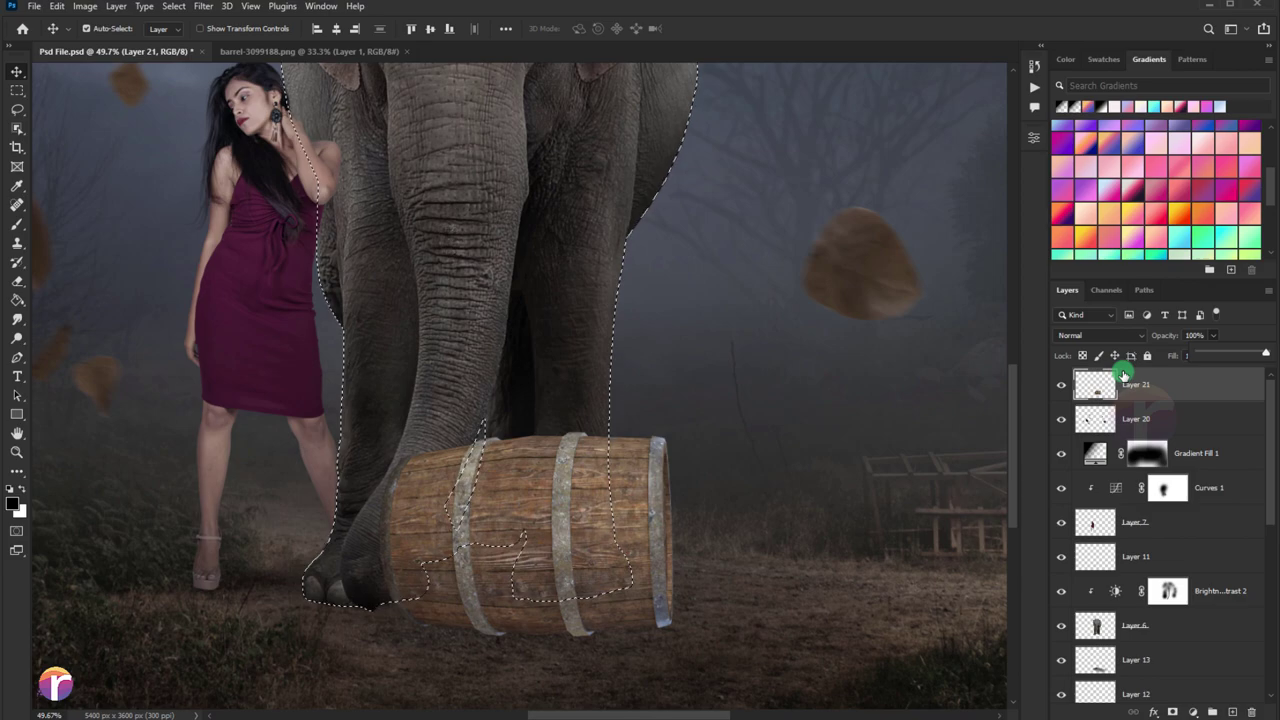
Deselect and set the barrel's Layer 21 opacity to 5%.
key(ctrl+d)
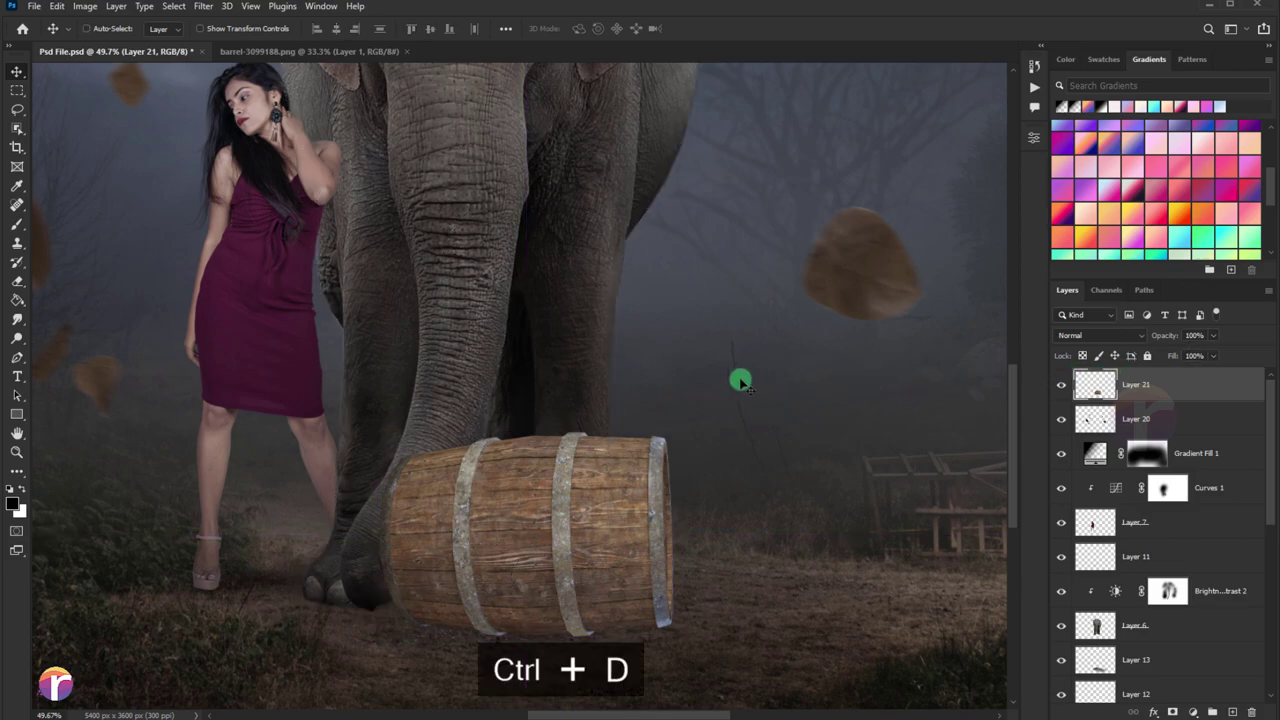
click(1213, 335)
drag(1218, 353, 1153, 356)
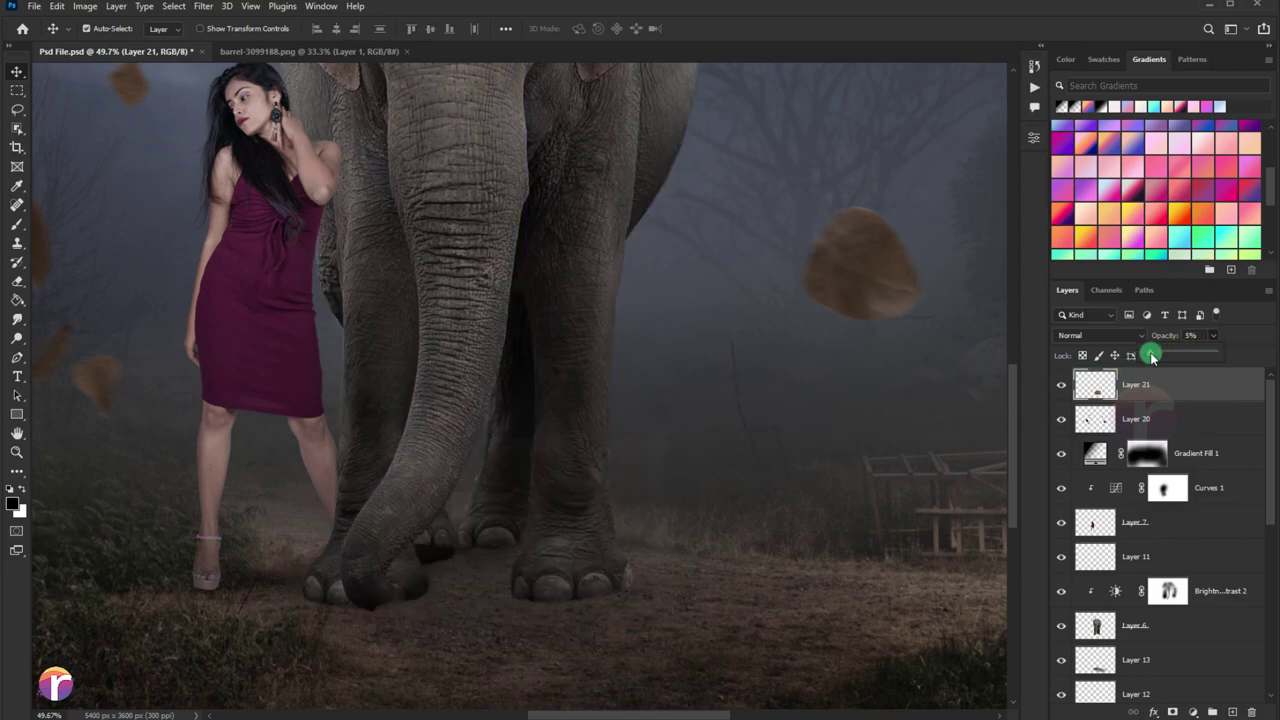
scroll(366, 529, up, 2)
scroll(326, 476, up, 2)
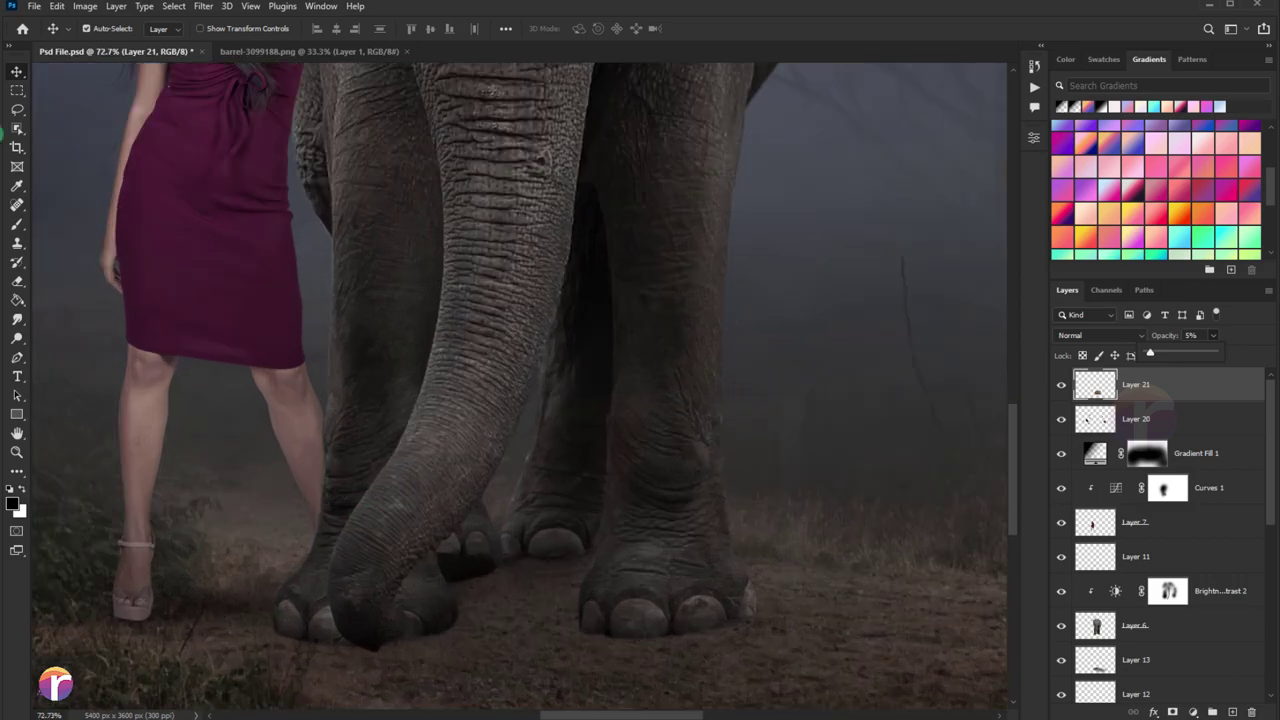
Outline the trunk tip overlapping the barrel with the Polygonal Lasso.
right_click(12, 112)
click(70, 123)
scroll(531, 431, up, 1)
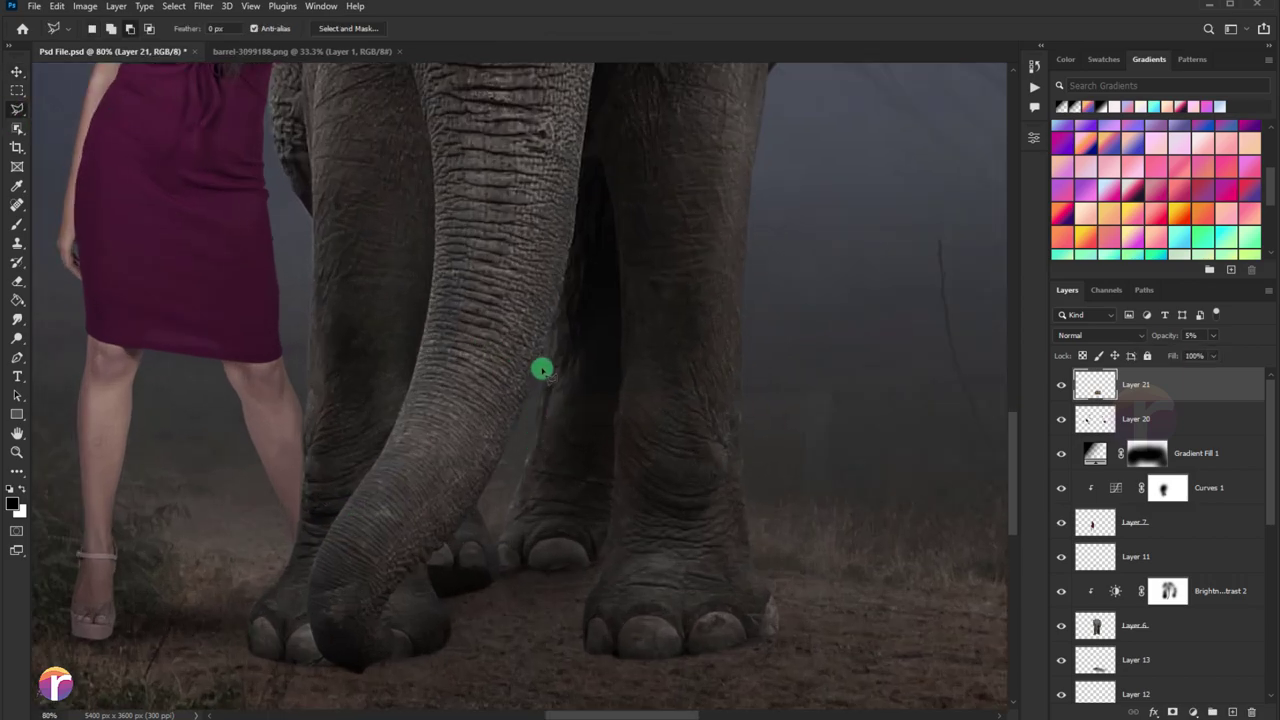
click(544, 344)
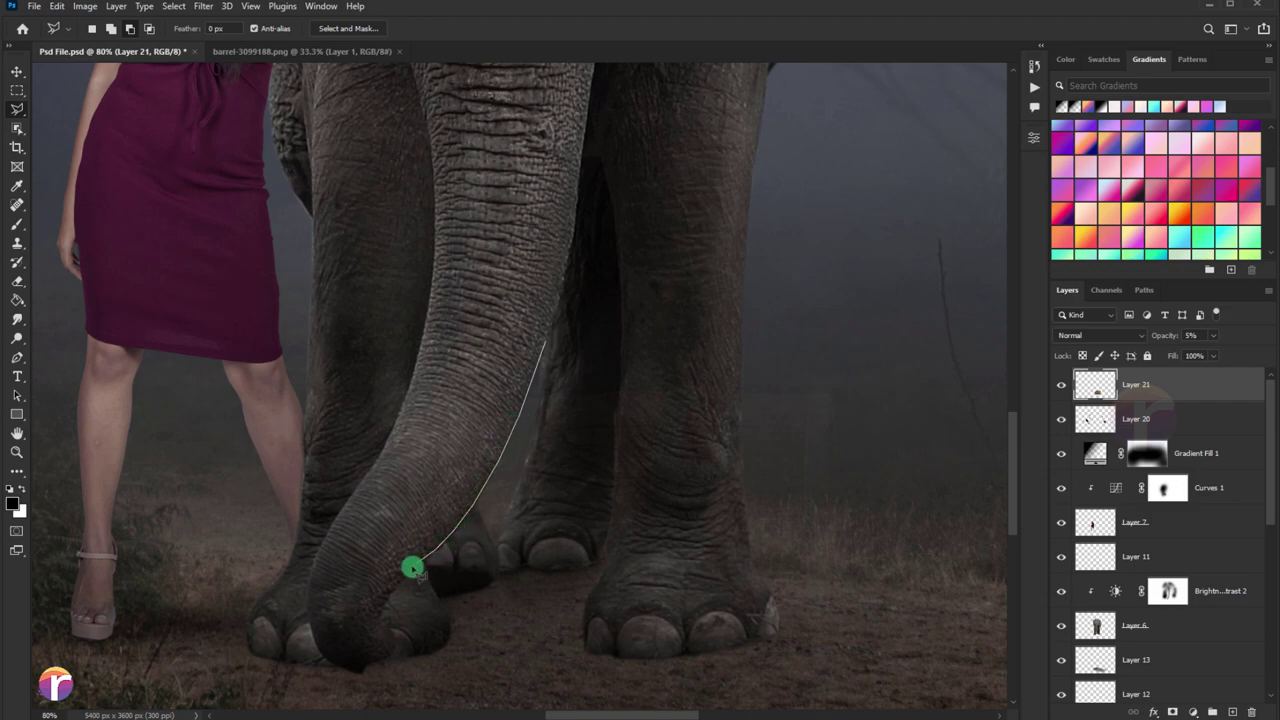
drag(413, 567, 386, 598)
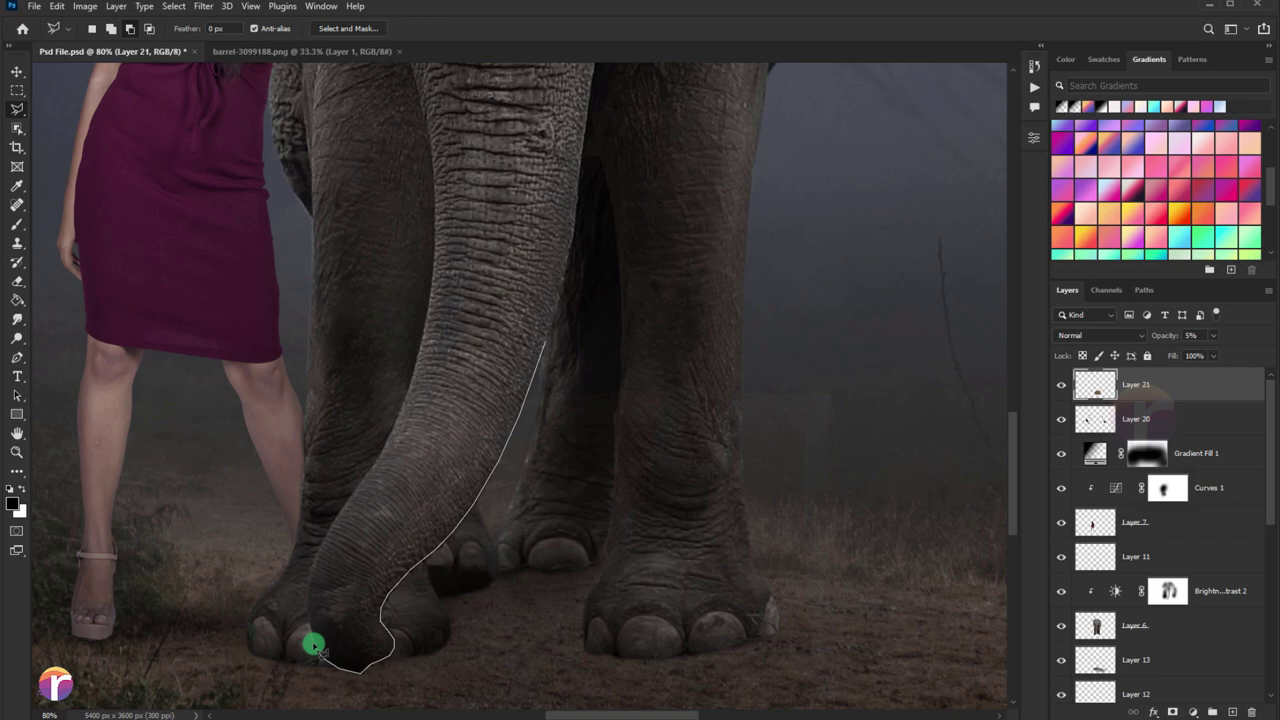
mouse_move(312, 624)
mouse_down()
mouse_move(341, 516)
mouse_move(412, 365)
mouse_move(451, 329)
mouse_move(544, 340)
mouse_up()
alt+scroll(544, 340, down, 3)
Return Layer 21 to 100% opacity, feather the selection 1.5 px, delete the overlap, and deselect.
click(1213, 355)
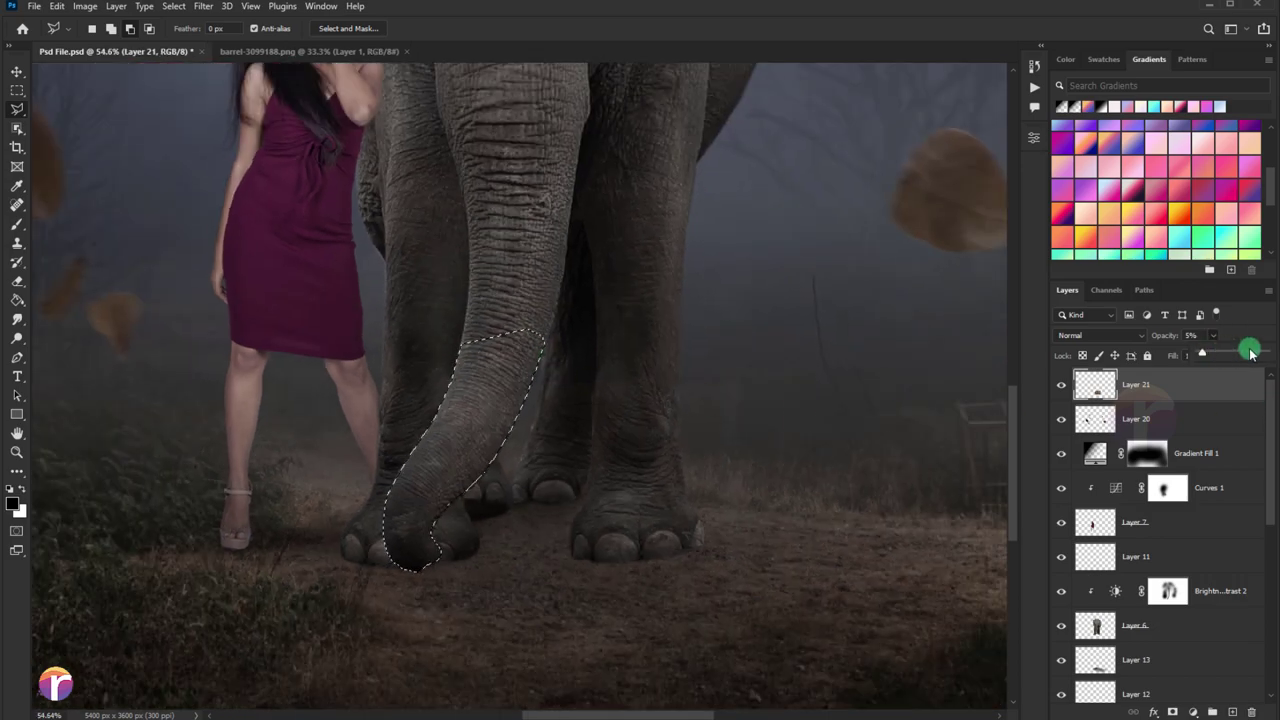
drag(1250, 354, 1265, 354)
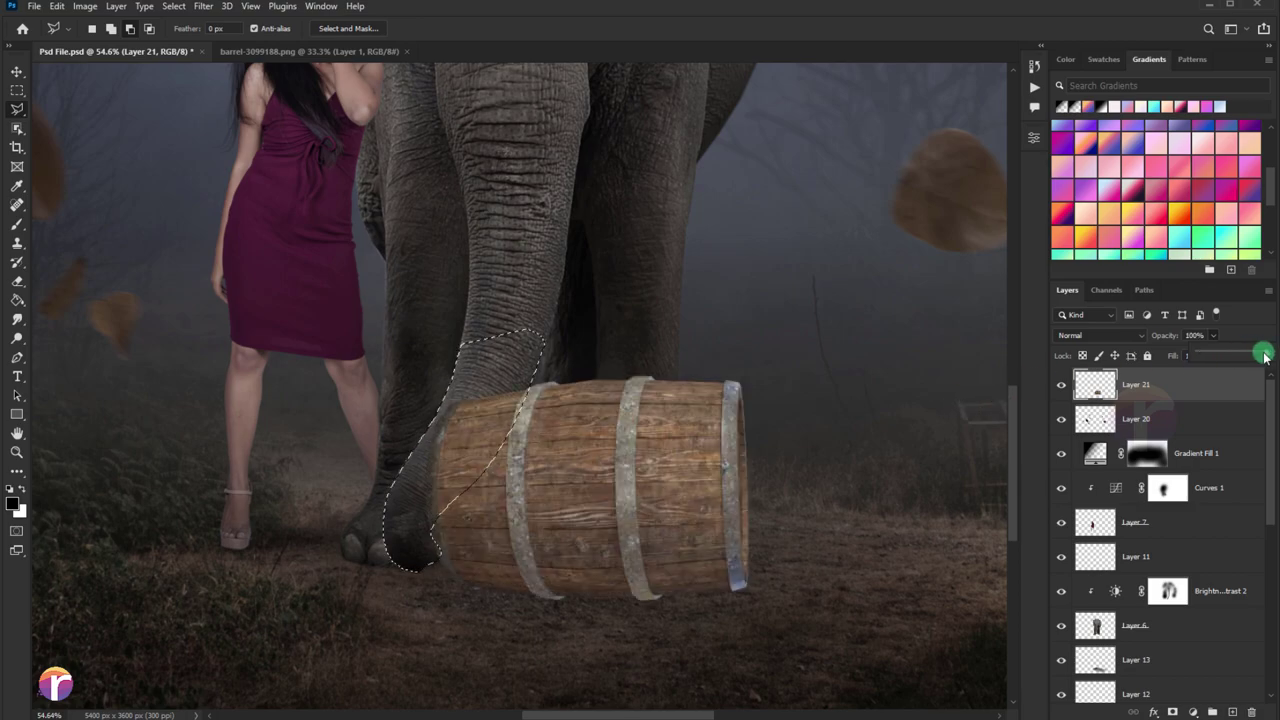
alt+scroll(527, 390, down, 2)
right_click(500, 385)
click(530, 420)
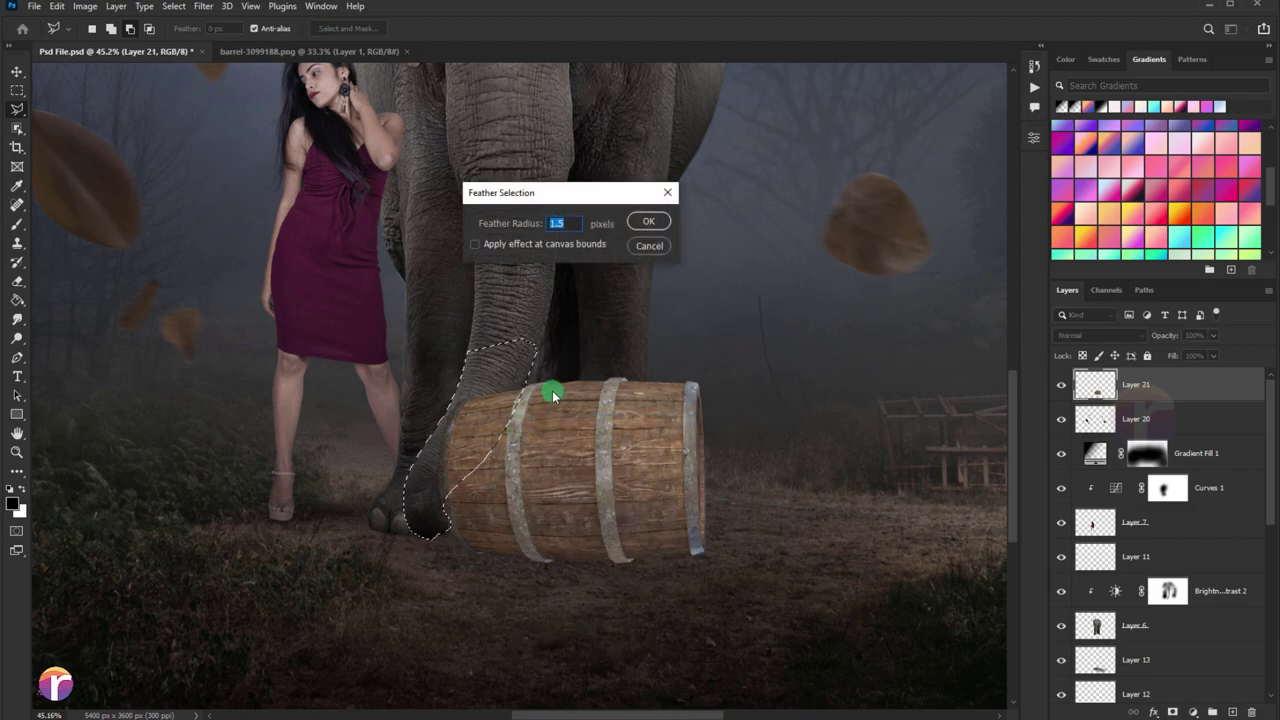
key(Return)
key(Delete)
key(ctrl+d)
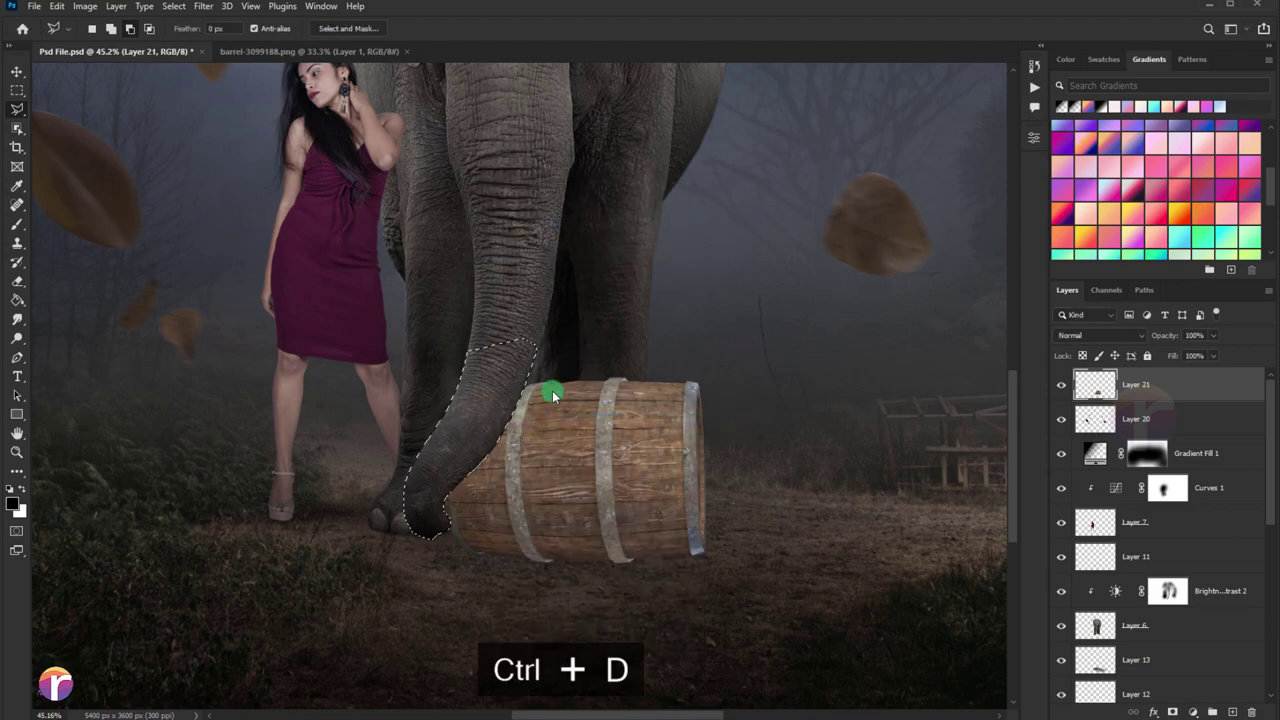
alt+scroll(553, 395, down, 2)
alt+scroll(543, 394, down, 2)
Desaturate the barrel's Layer 21 with Hue/Saturation at Saturation -31.
alt+scroll(543, 392, down, 2)
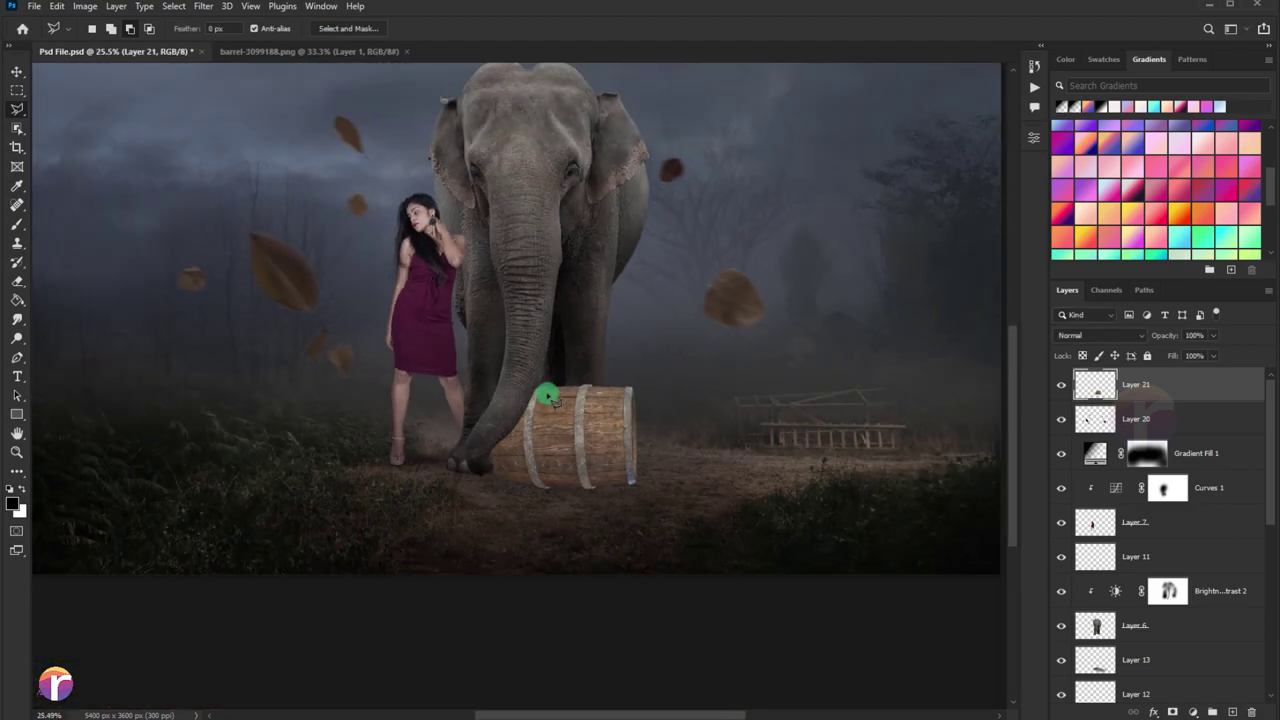
drag(543, 391, 495, 414)
click(16, 76)
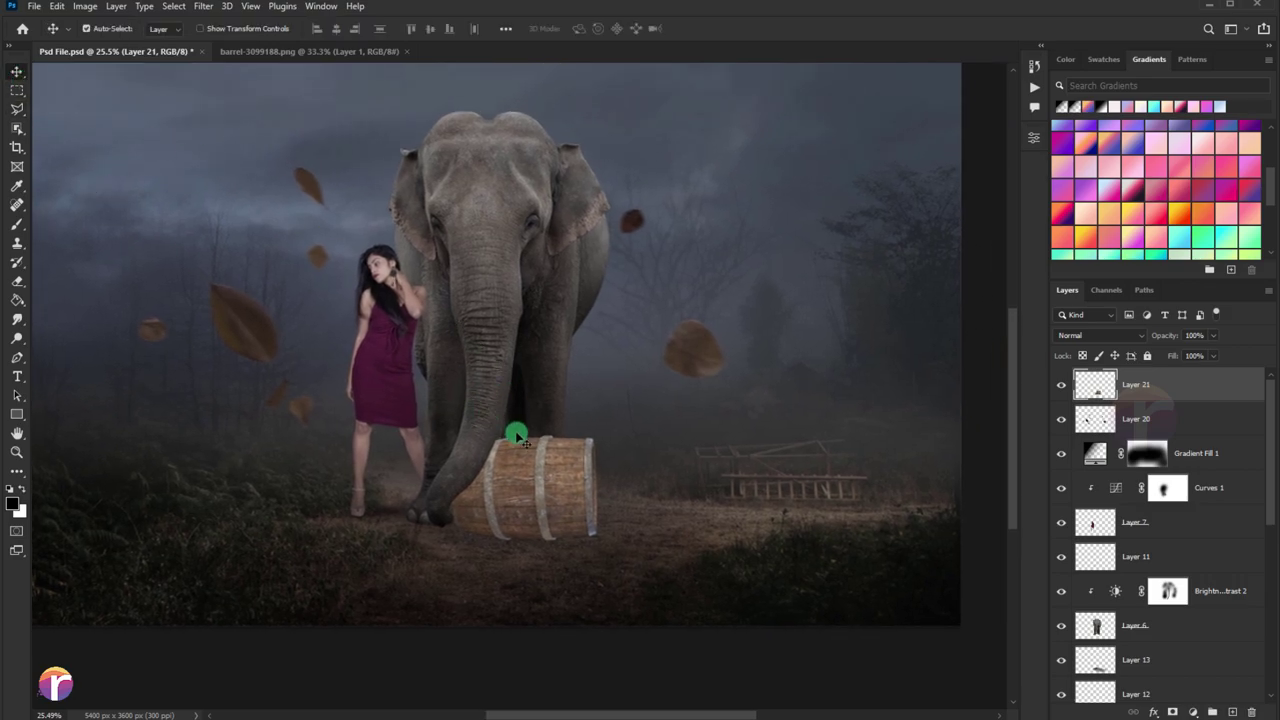
alt+scroll(517, 434, up, 1)
alt+scroll(526, 443, up, 1)
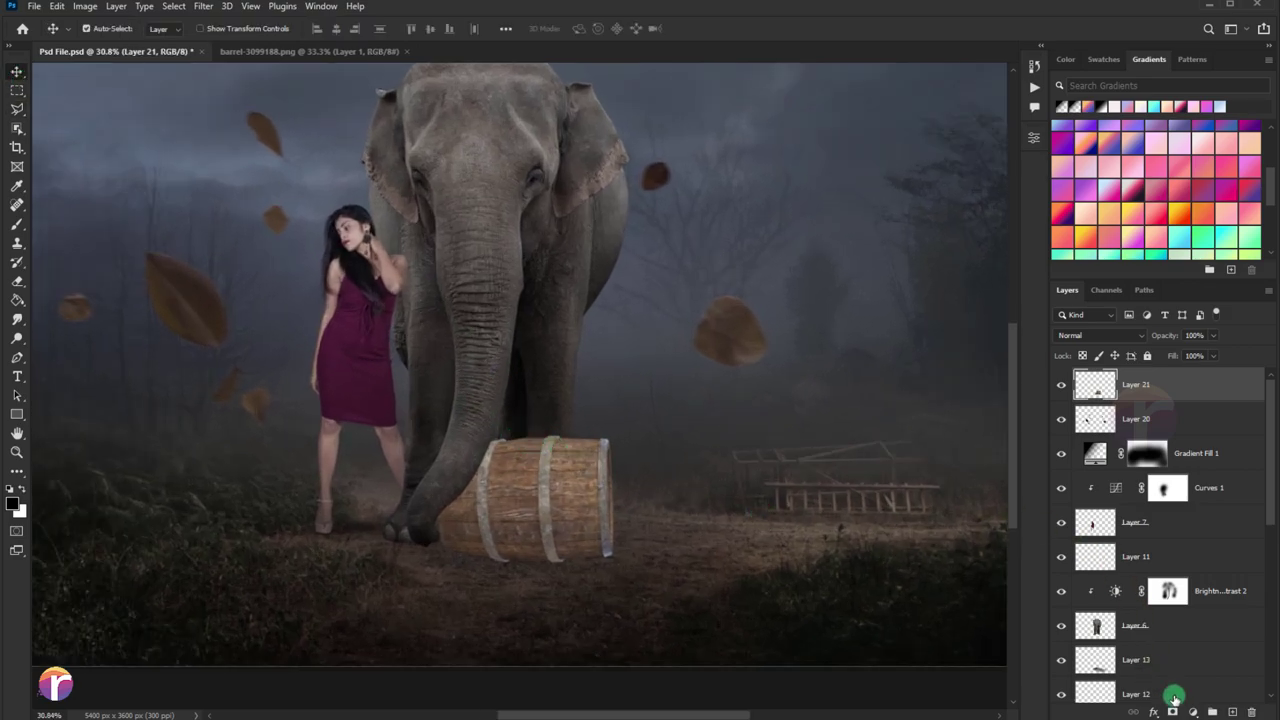
key(ctrl+u)
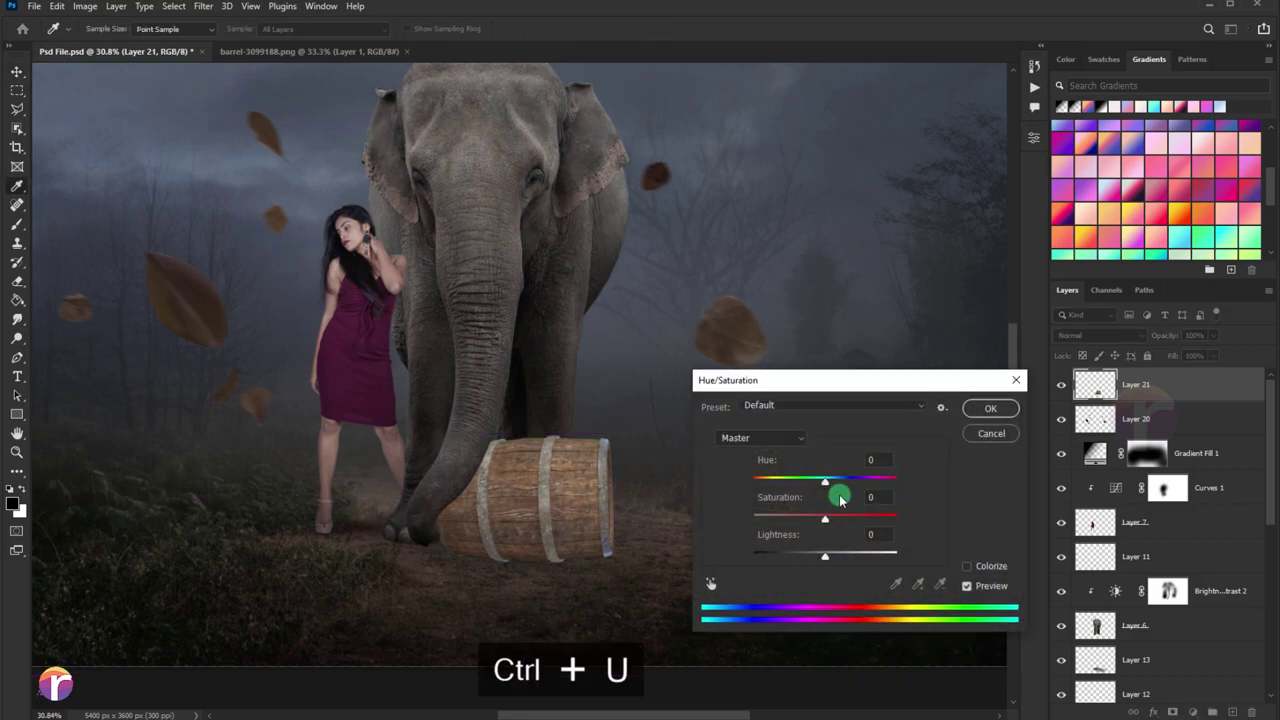
drag(819, 521, 800, 518)
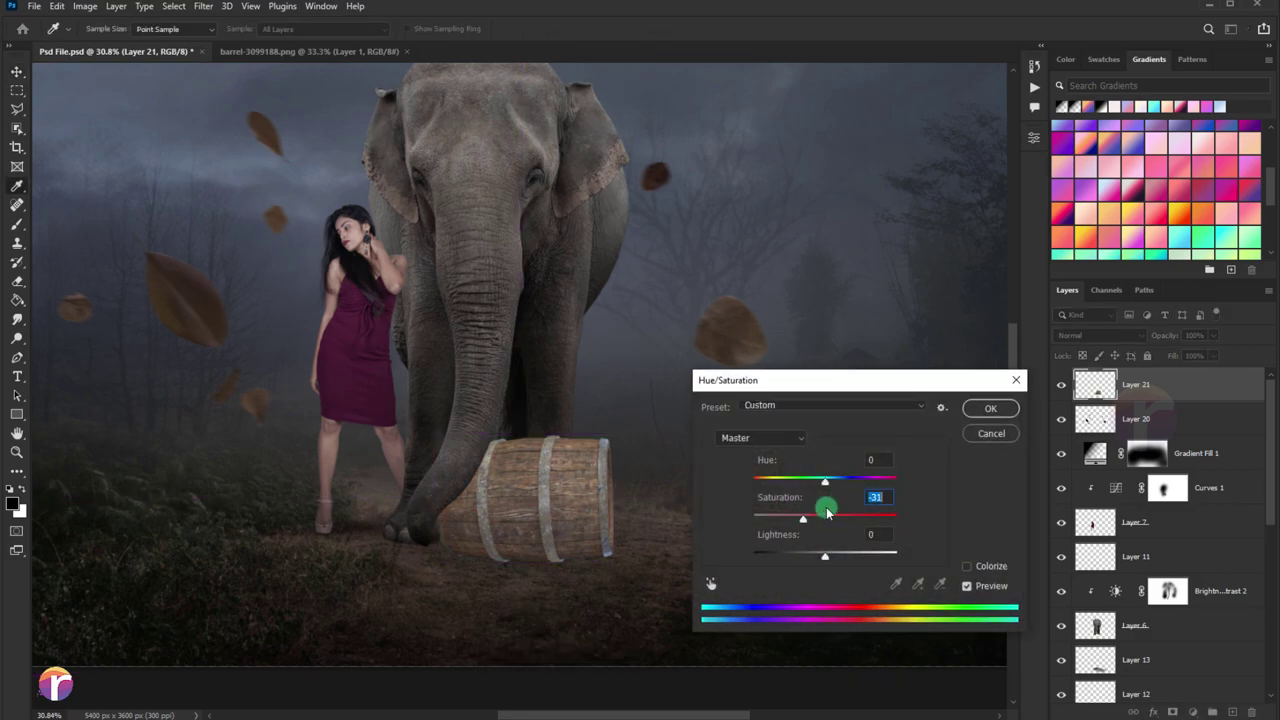
click(985, 414)
Add a Brightness/Contrast layer clipped to the barrel and lower its brightness.
click(1193, 712)
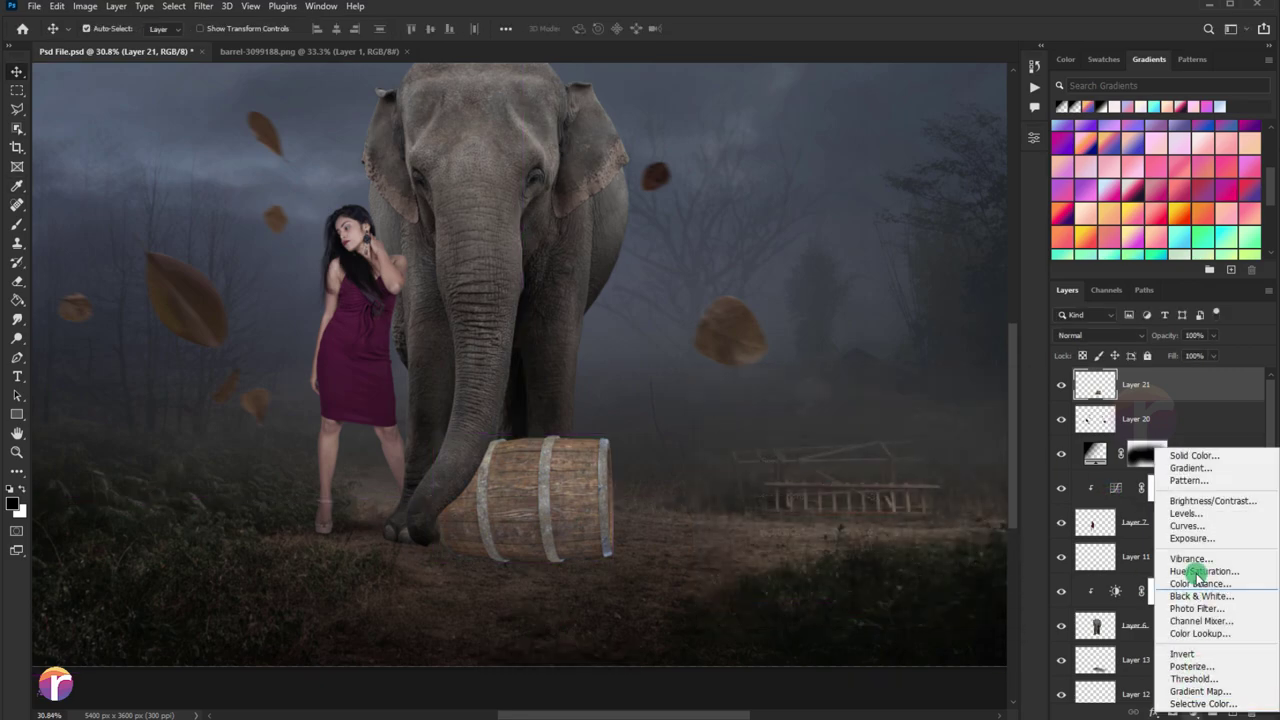
click(1148, 499)
click(904, 380)
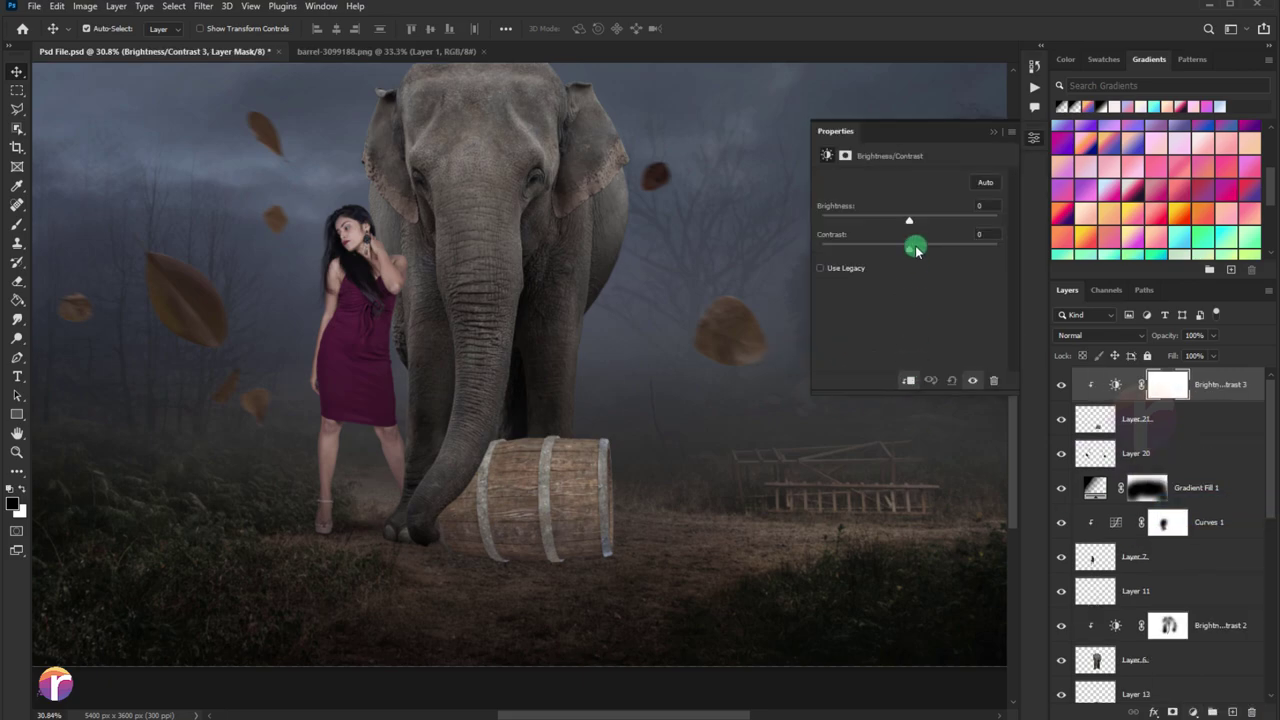
drag(904, 221, 865, 226)
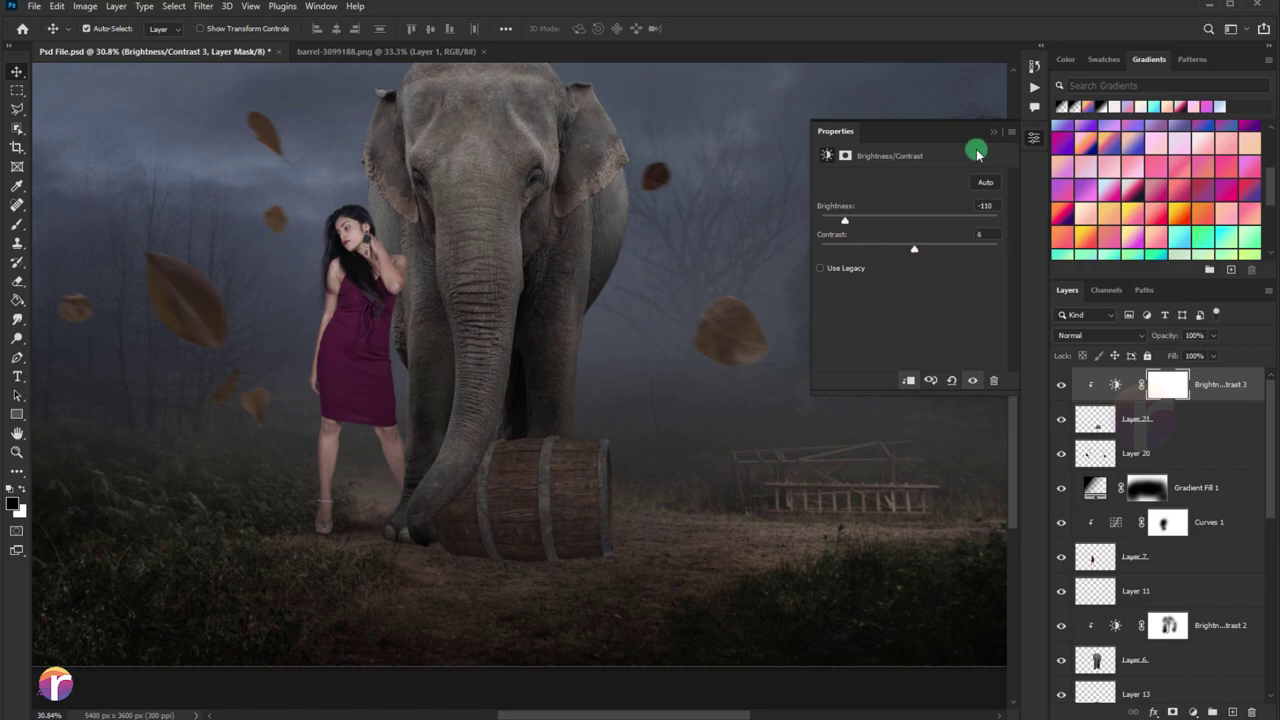
drag(675, 293, 667, 323)
Brush out parts of the adjustment mask near the barrel and trunk with 400–600 px brushes.
click(29, 230)
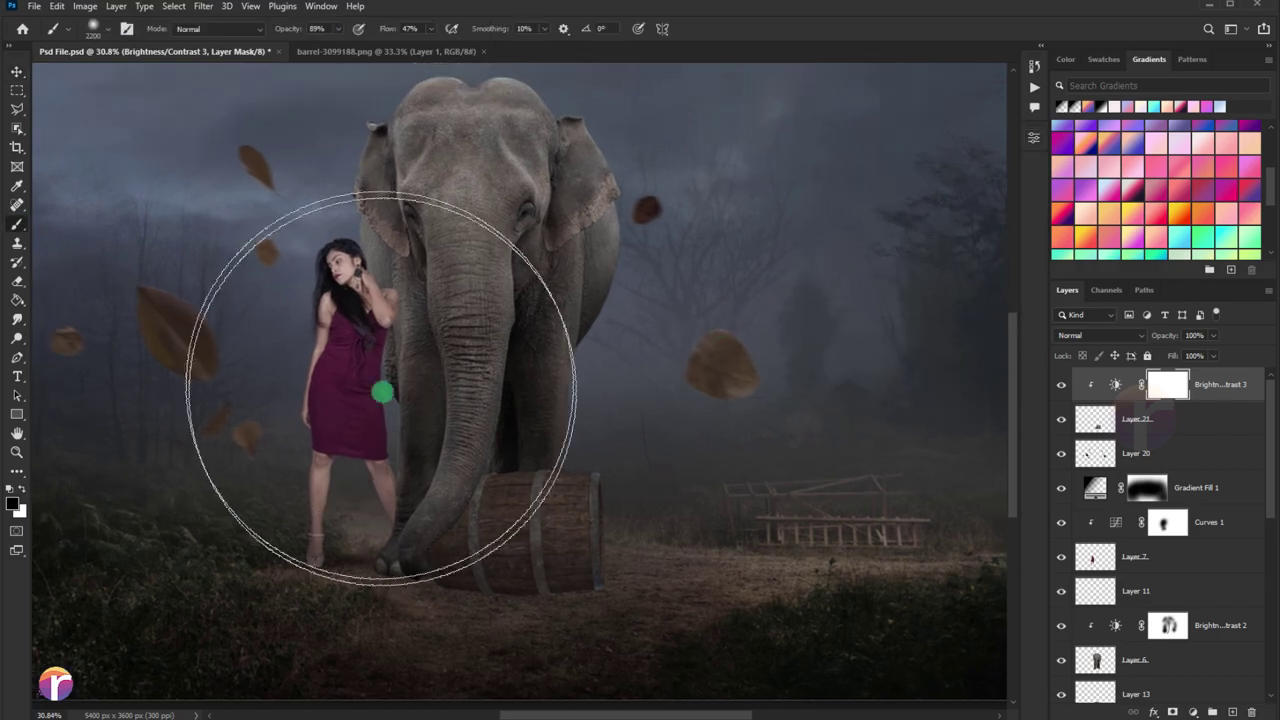
key(bracketleft)
key(bracketleft)
key(bracketleft)
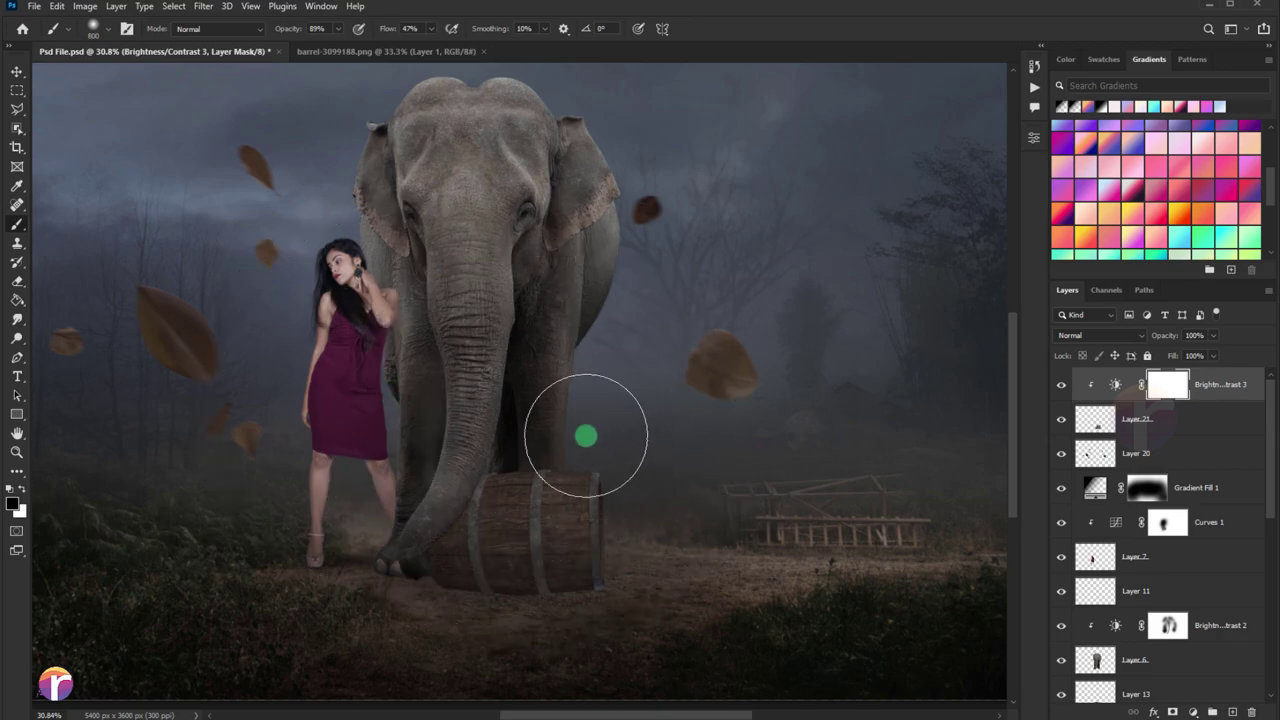
key(bracketleft)
key(bracketleft)
key(bracketleft)
mouse_move(646, 440)
mouse_down()
mouse_move(669, 437)
mouse_move(597, 460)
mouse_move(654, 480)
mouse_up()
key(bracketright)
key(bracketright)
key(bracketright)
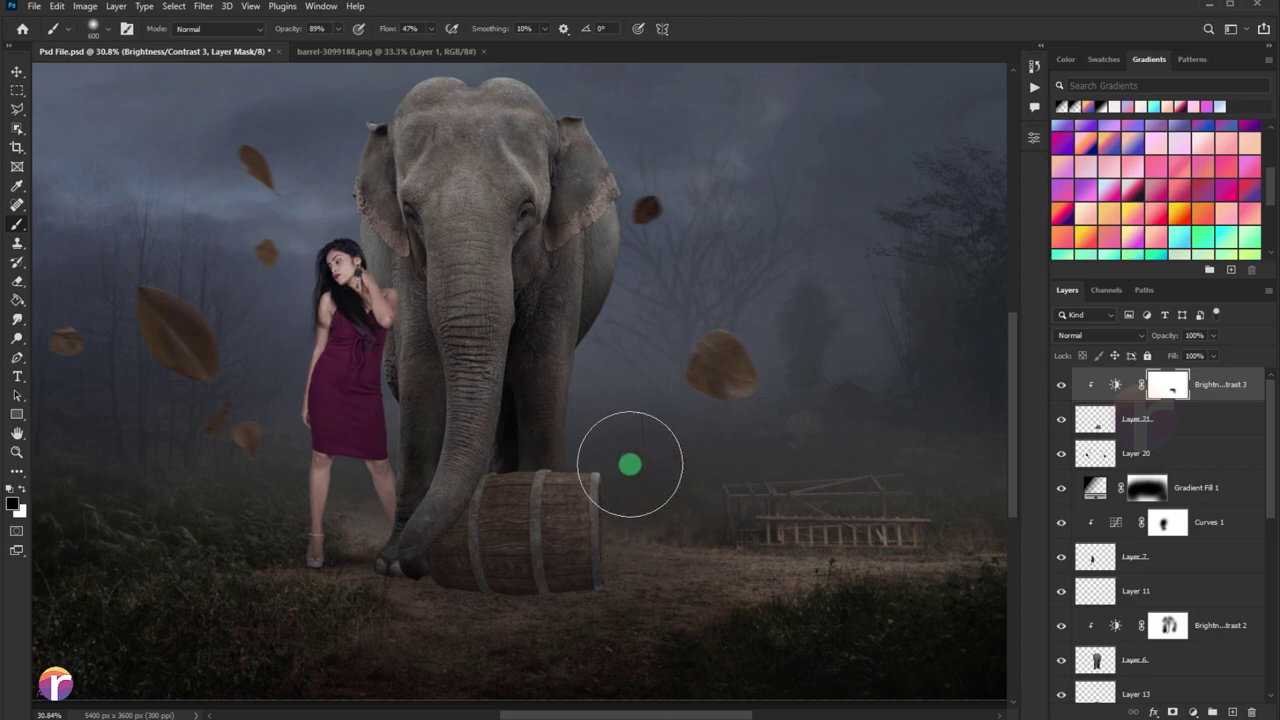
drag(497, 429, 488, 430)
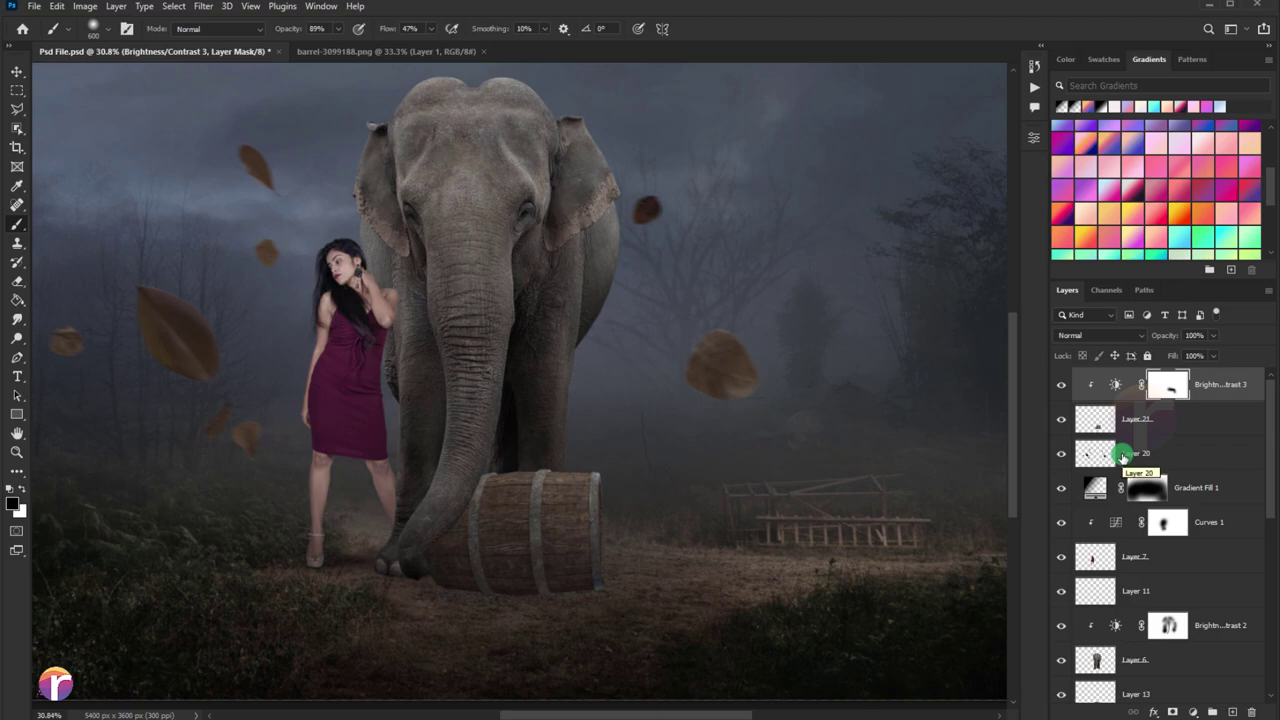
click(1122, 456)
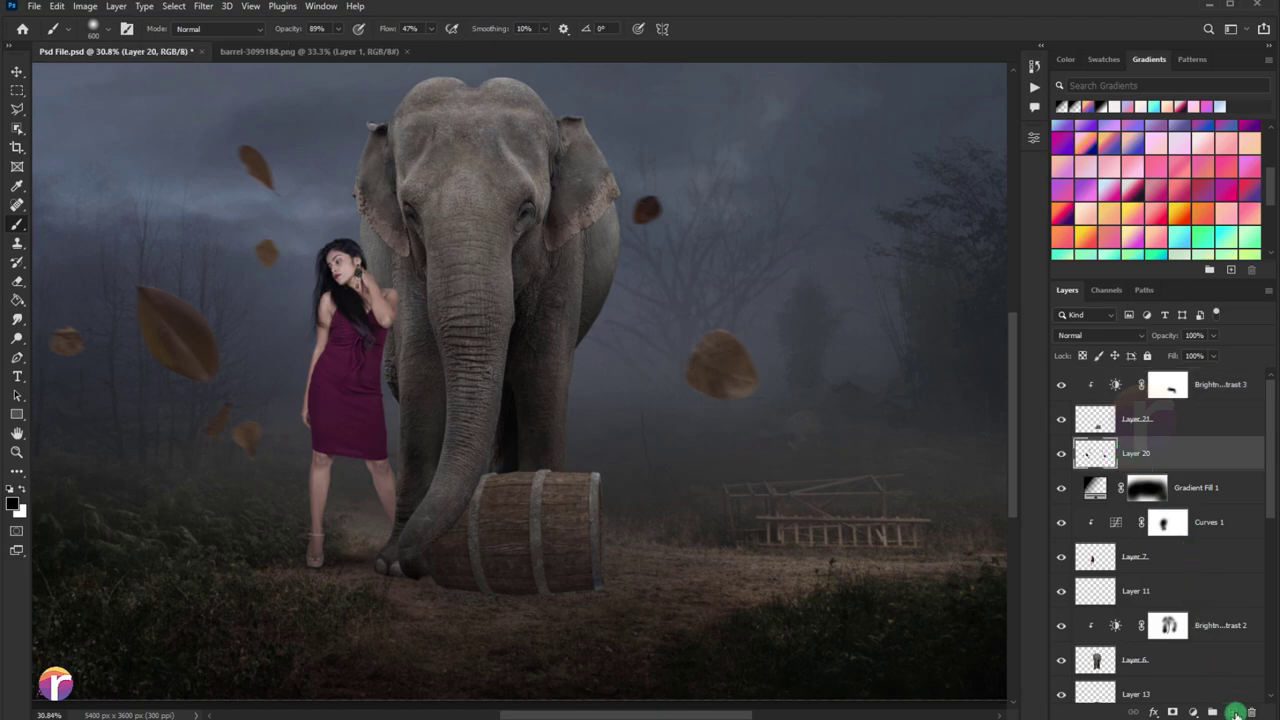
click(1237, 713)
scroll(234, 443, up, 1)
scroll(517, 517, up, 1)
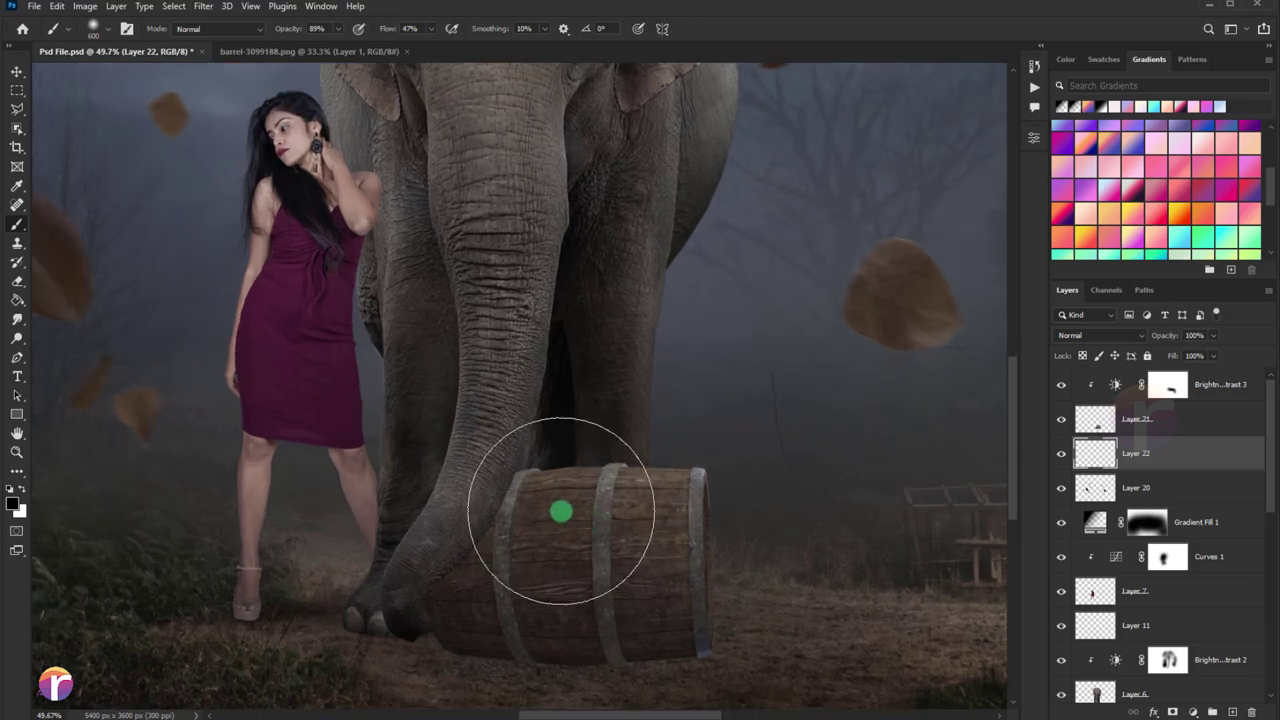
scroll(561, 512, up, 1)
key(bracketleft)
key(bracketleft)
key(bracketleft)
key(bracketleft)
key(bracketleft)
key(bracketleft)
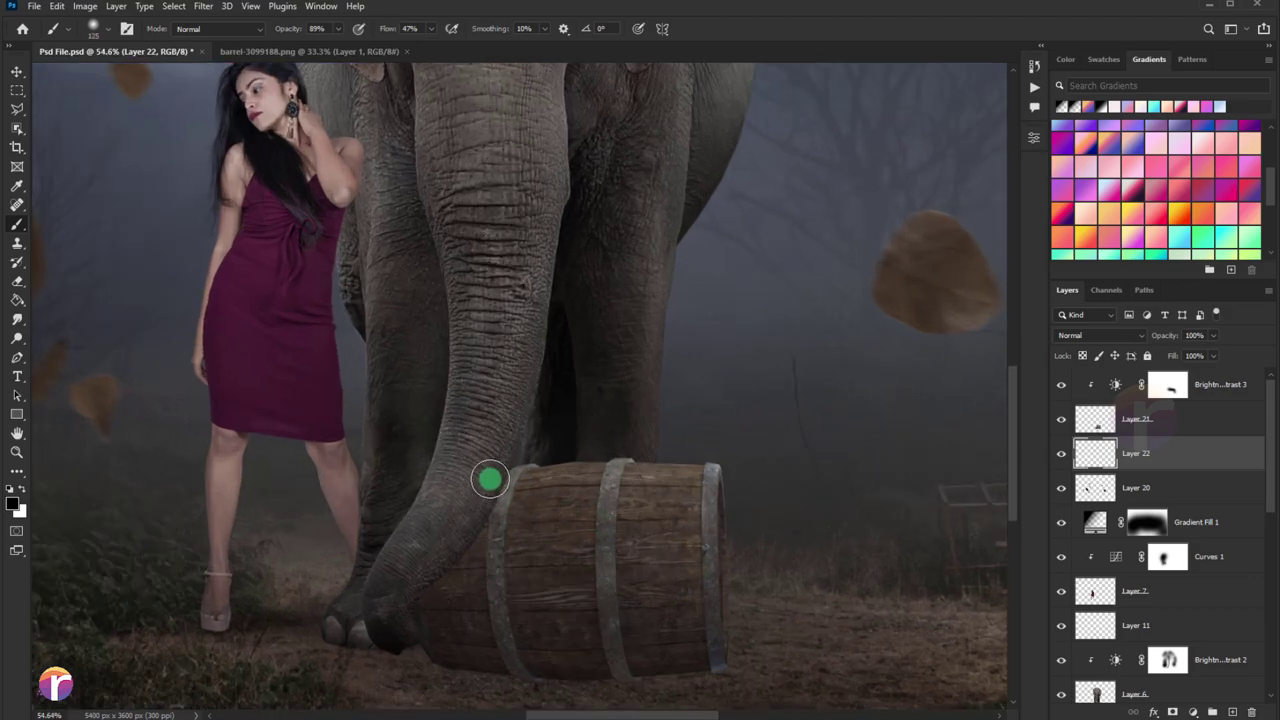
drag(490, 480, 485, 489)
key(ctrl+z)
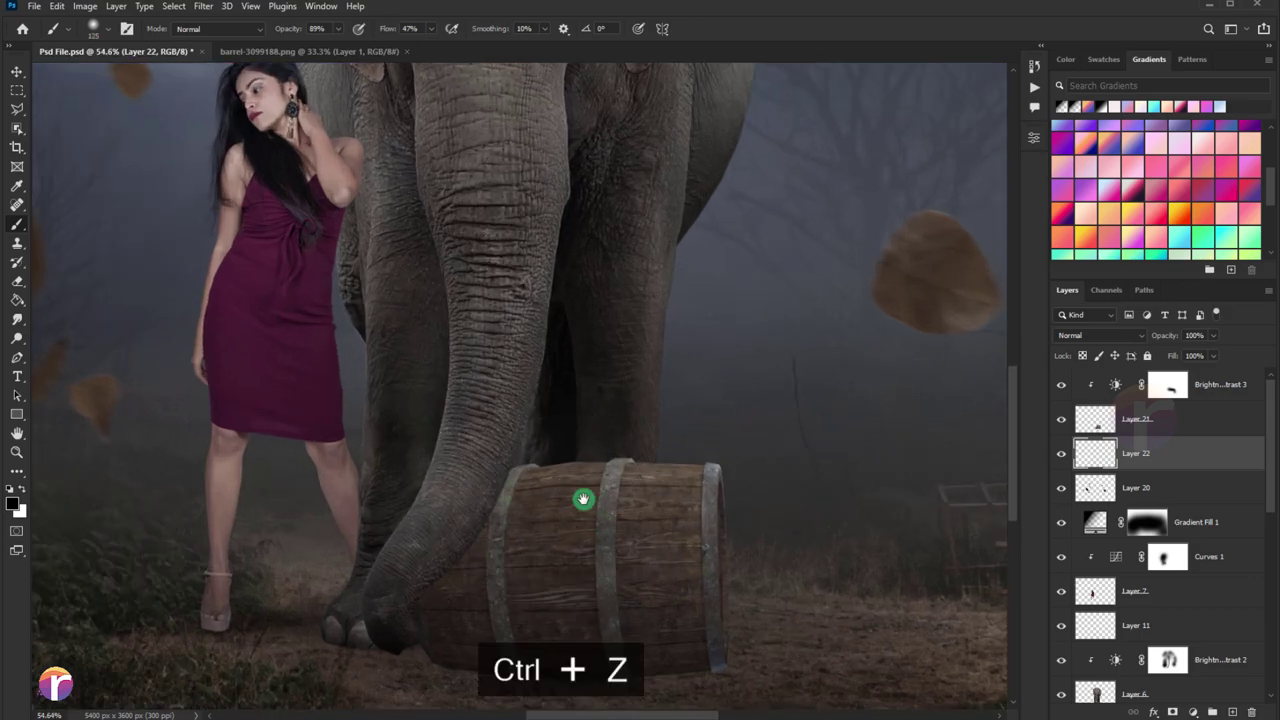
drag(583, 499, 538, 392)
drag(1150, 520, 1157, 605)
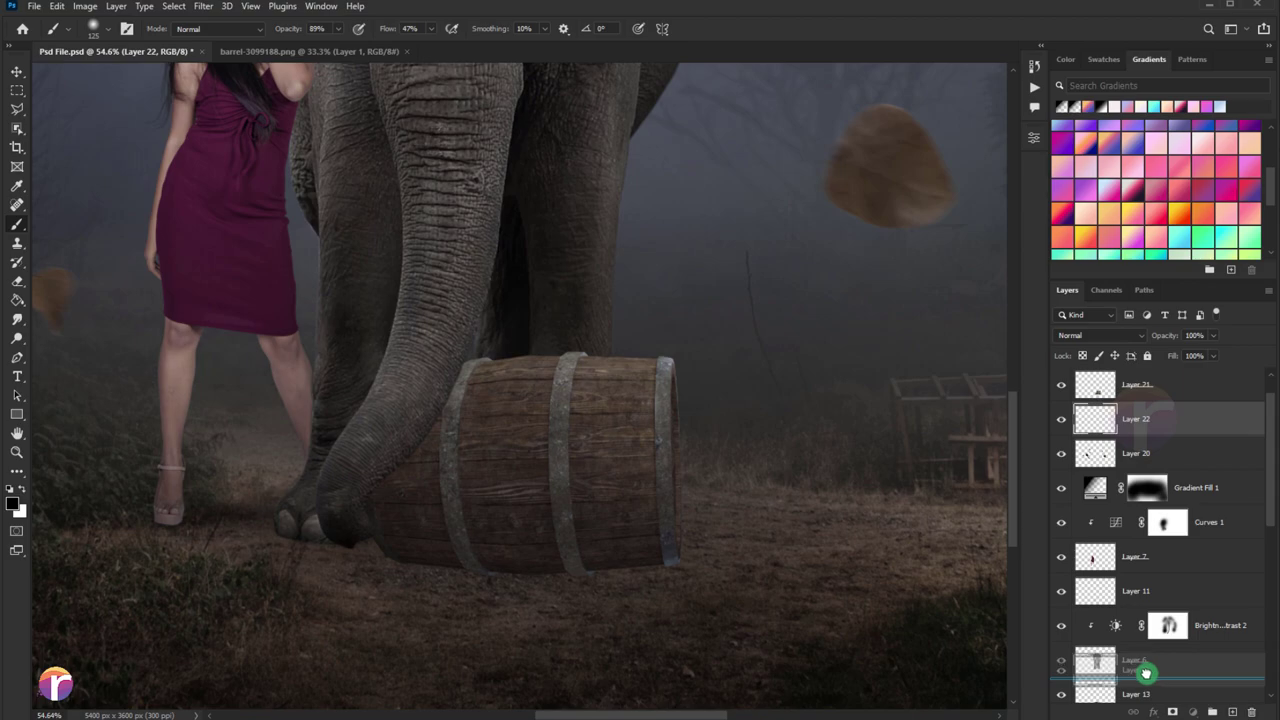
drag(1157, 605, 1143, 676)
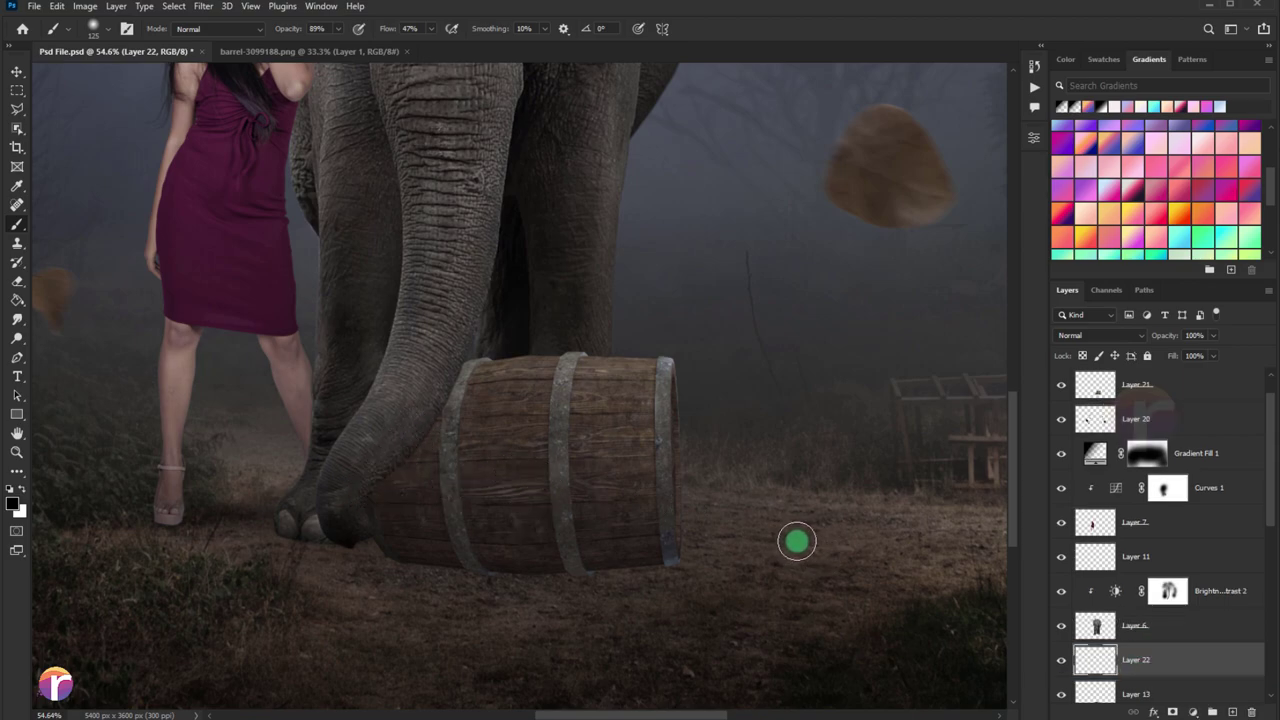
right_click(1150, 655)
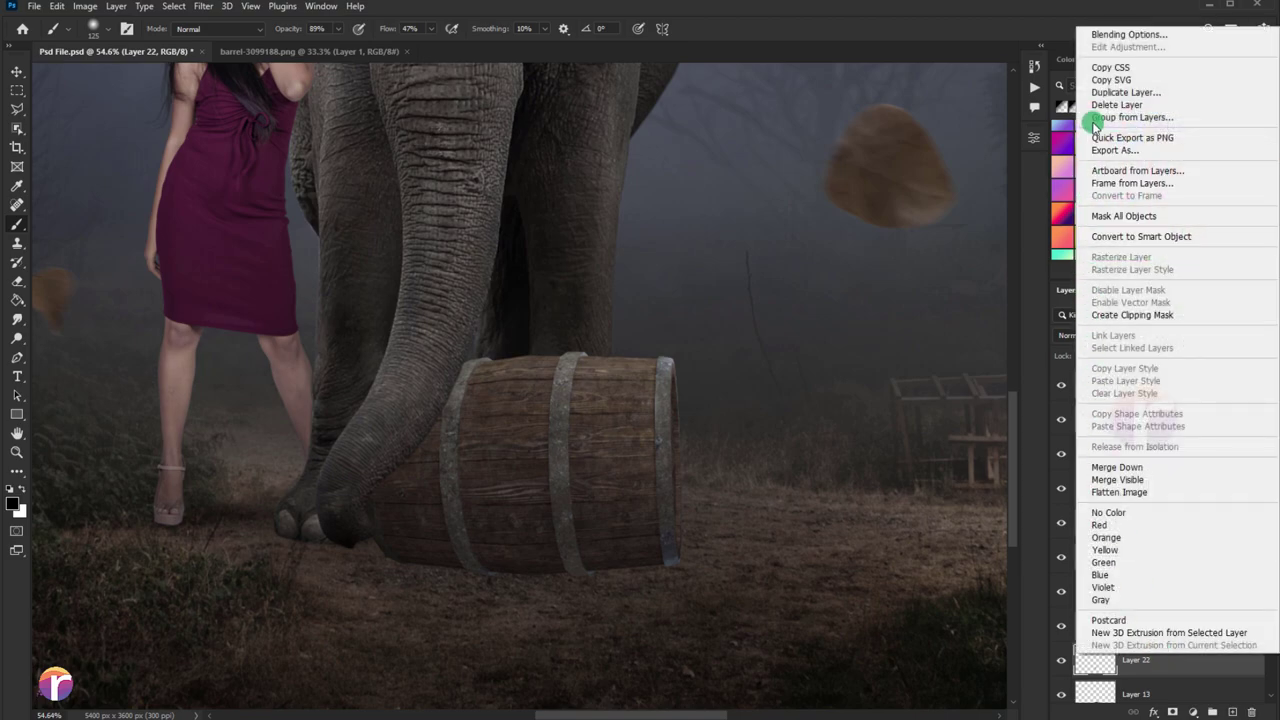
click(1110, 104)
click(503, 268)
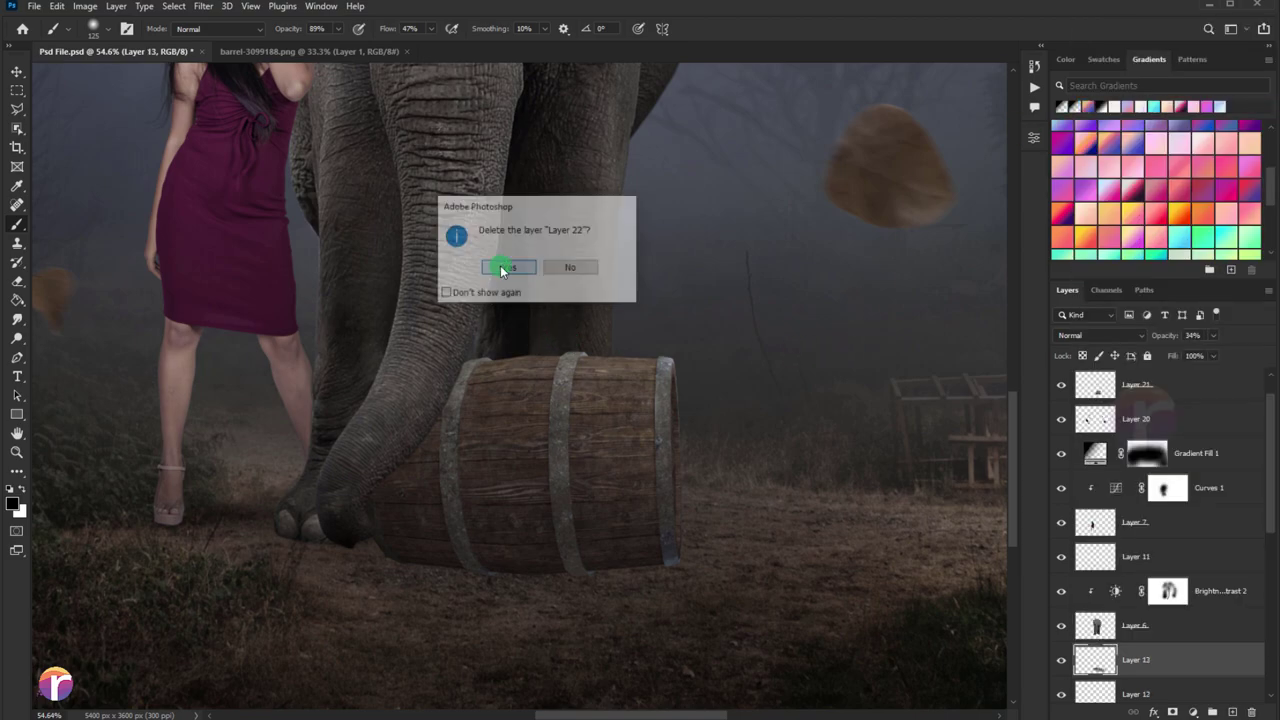
click(1121, 487)
scroll(1155, 500, up, 1)
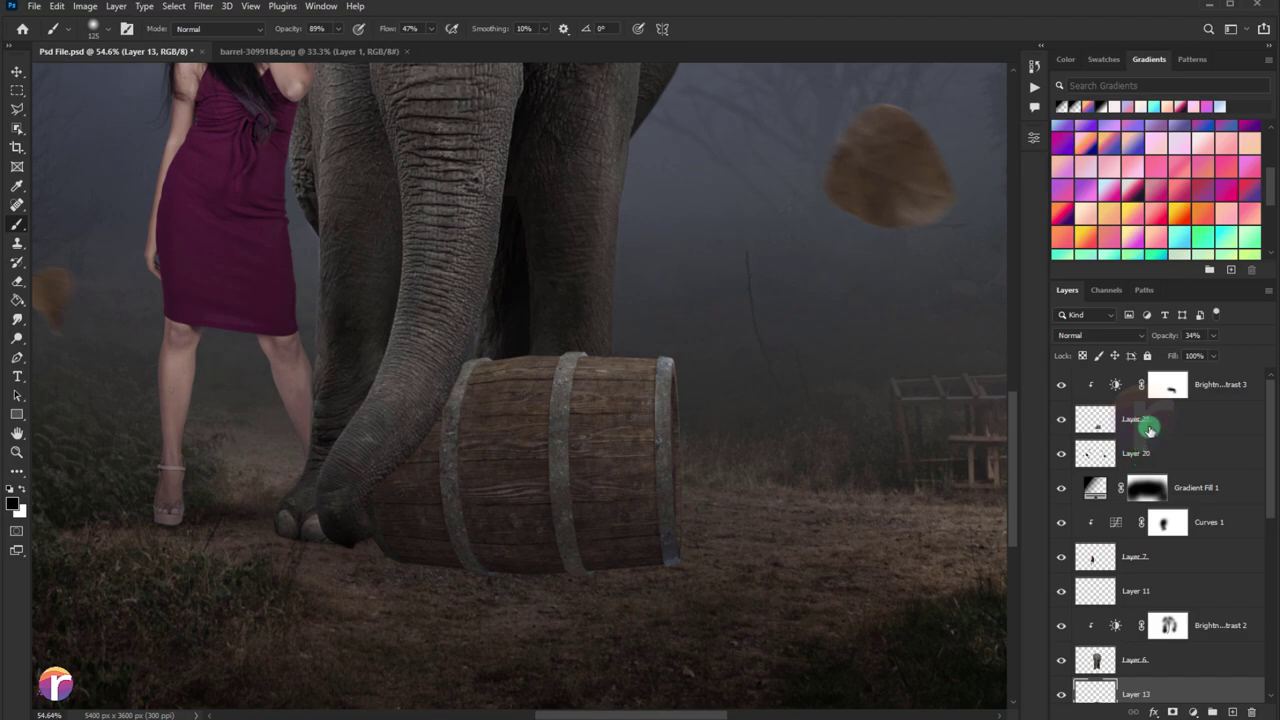
click(1149, 429)
click(1155, 466)
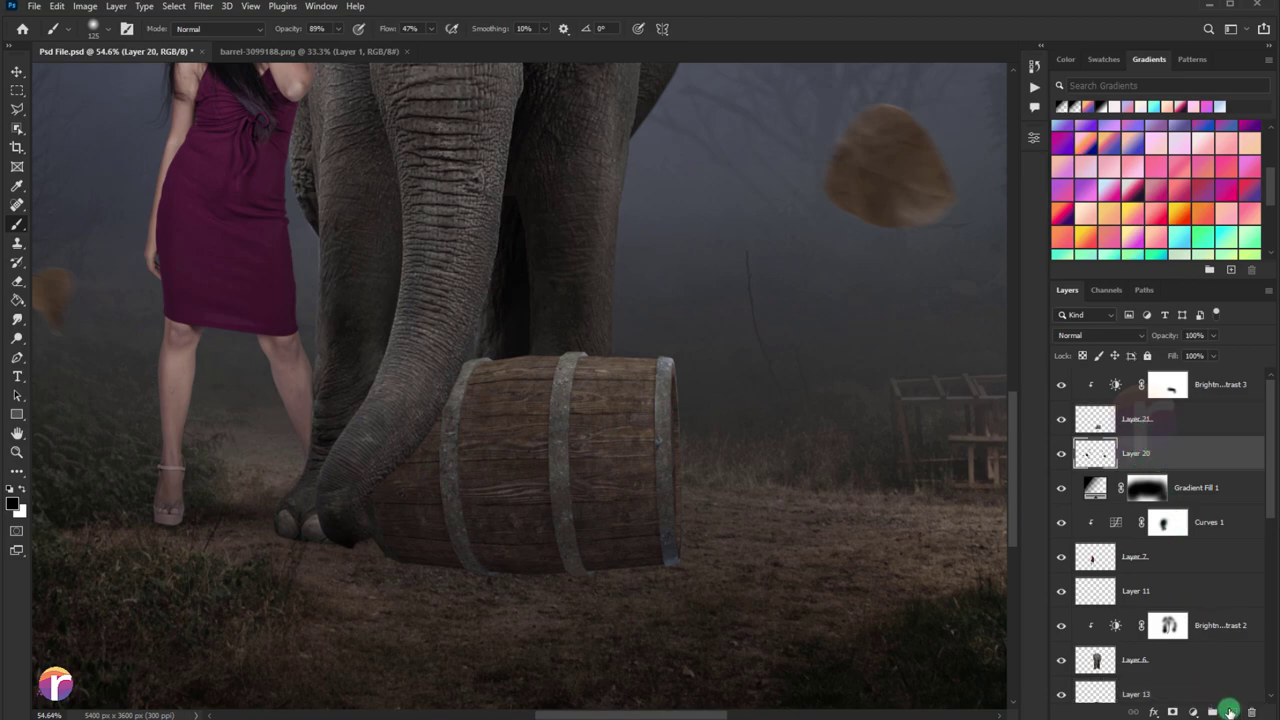
Add Layer 22 above Brightness/Contrast 3 and paint a dark shadow at the trunk tip with a 150 px brush.
click(1229, 711)
scroll(300, 466, up, 1)
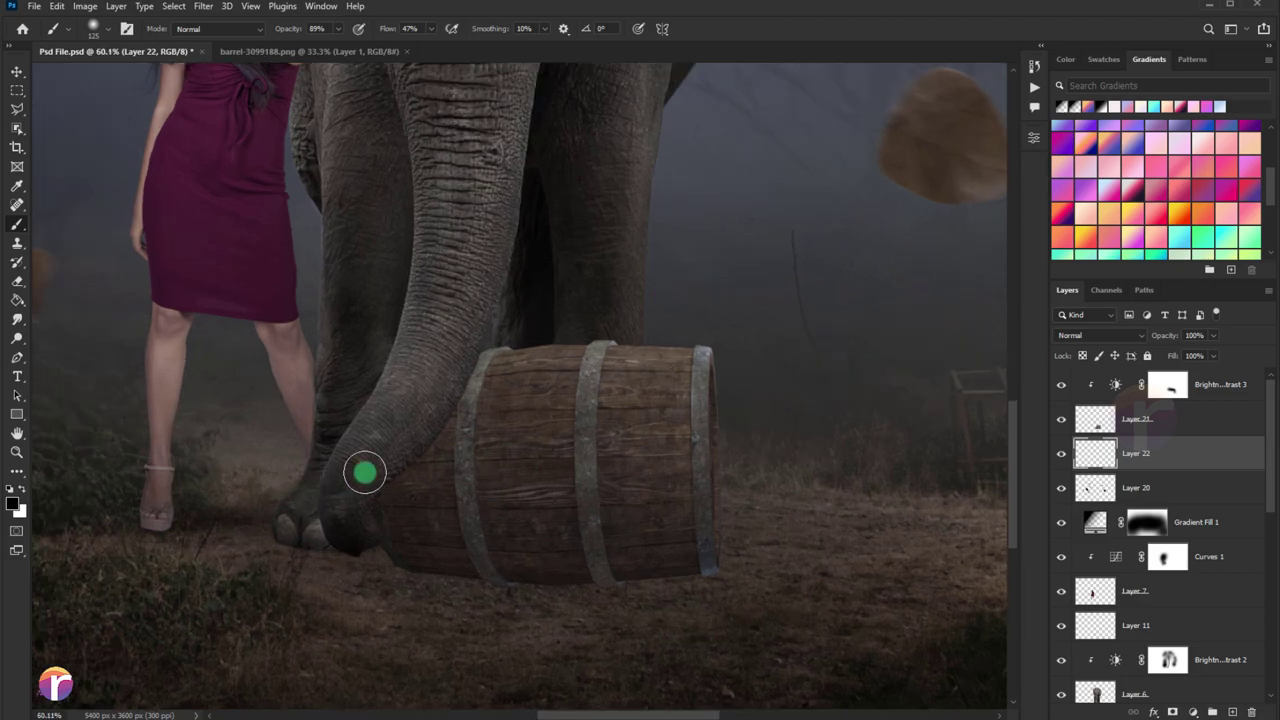
key(bracketright)
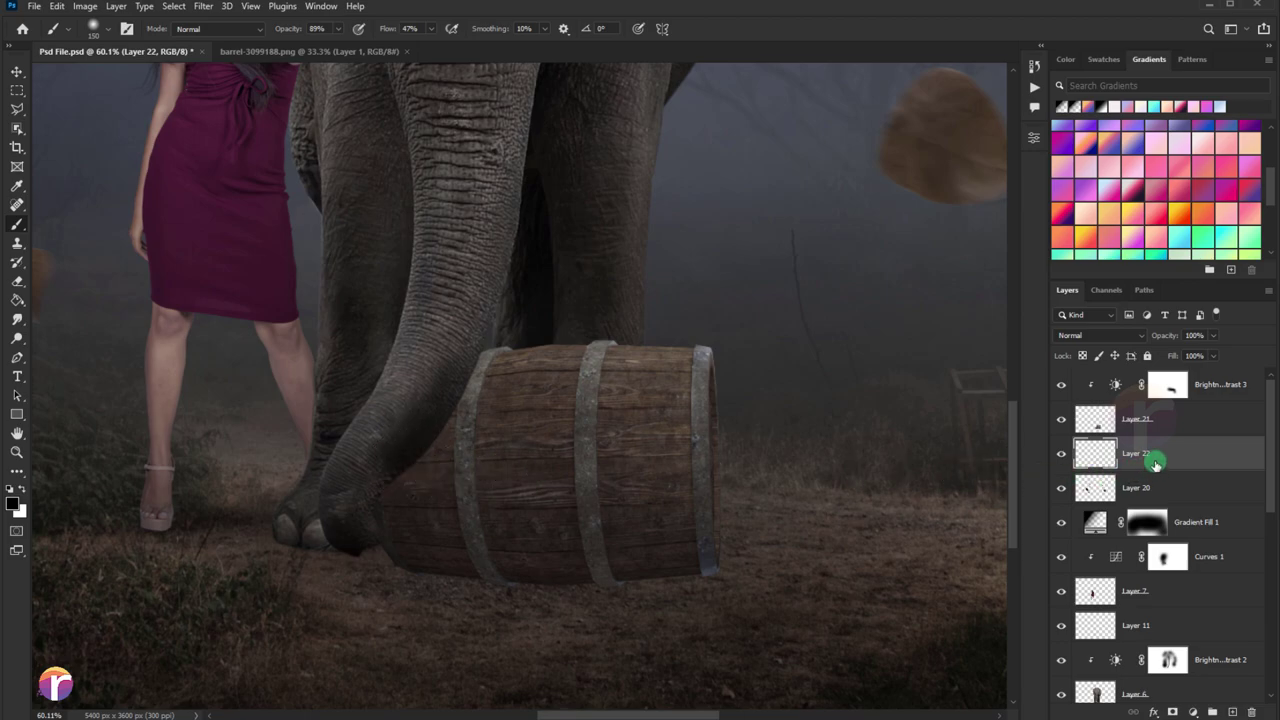
drag(1155, 457, 1133, 374)
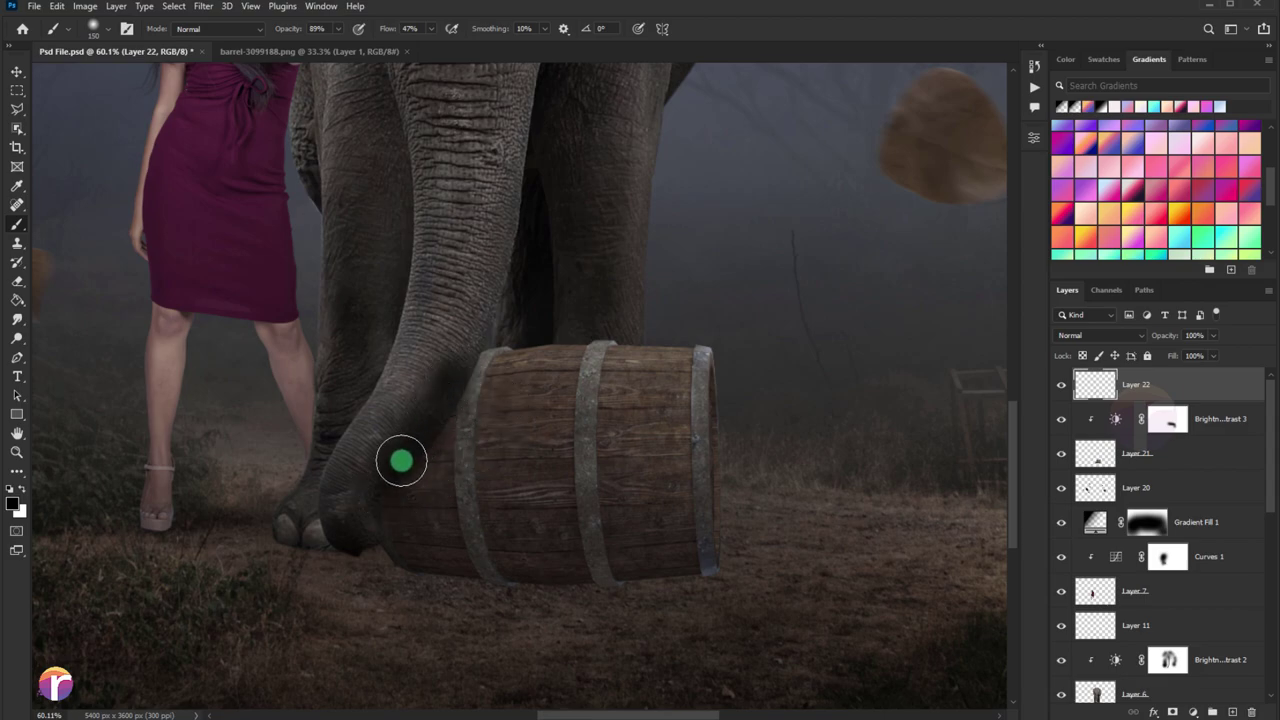
click(401, 461)
Erase the excess shadow near the barrel bottom with a 100–200 px eraser, comparing before and after.
click(14, 280)
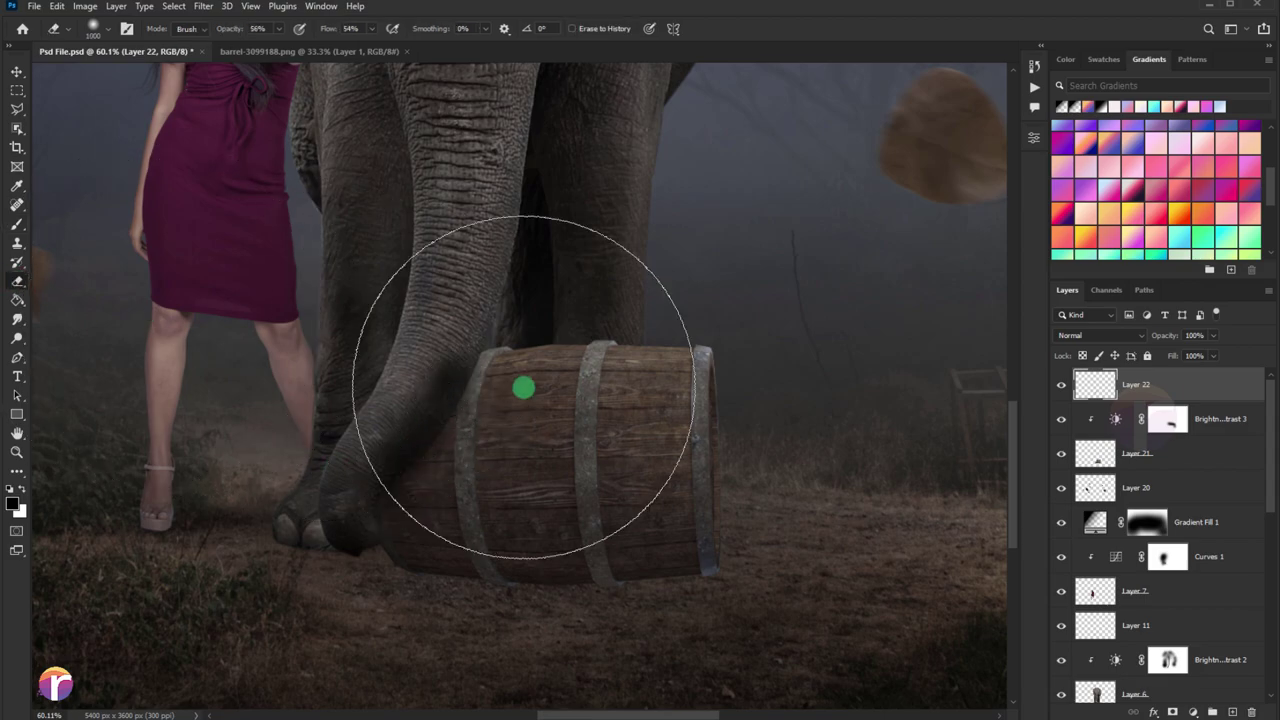
click(524, 386)
key(bracketleft)
key(bracketleft)
key(bracketleft)
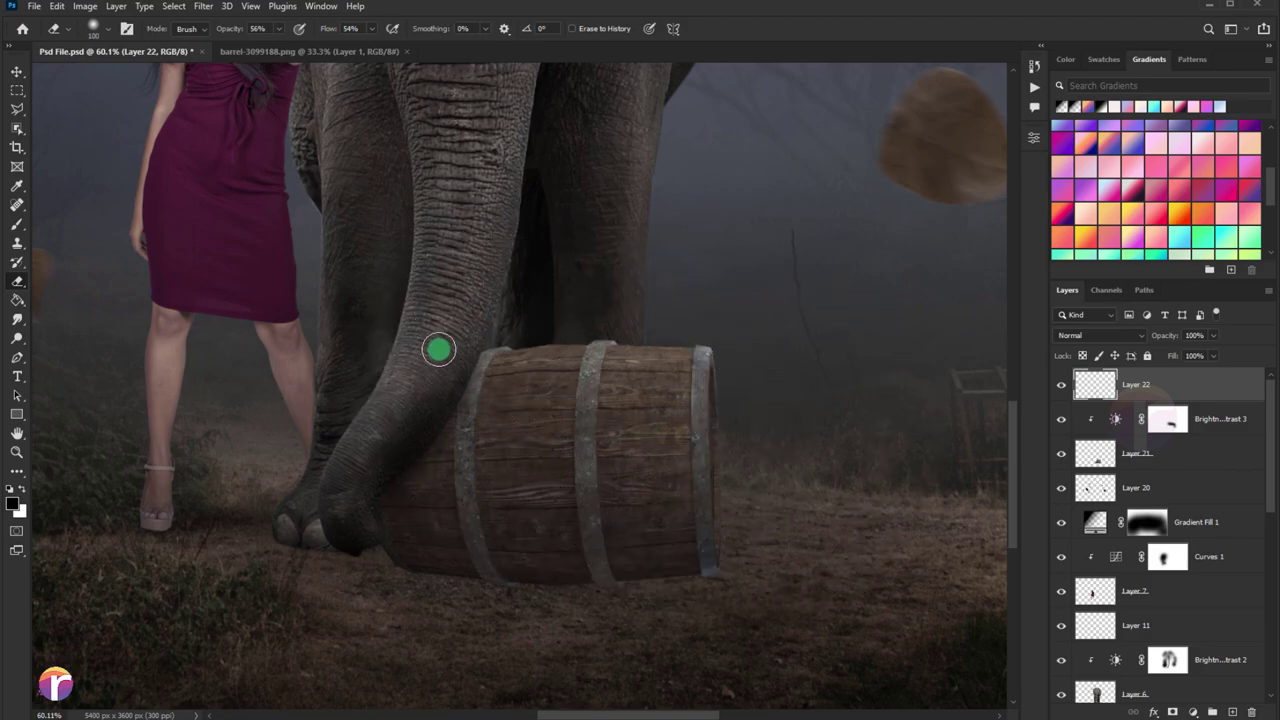
key(bracketright)
key(bracketright)
key(bracketright)
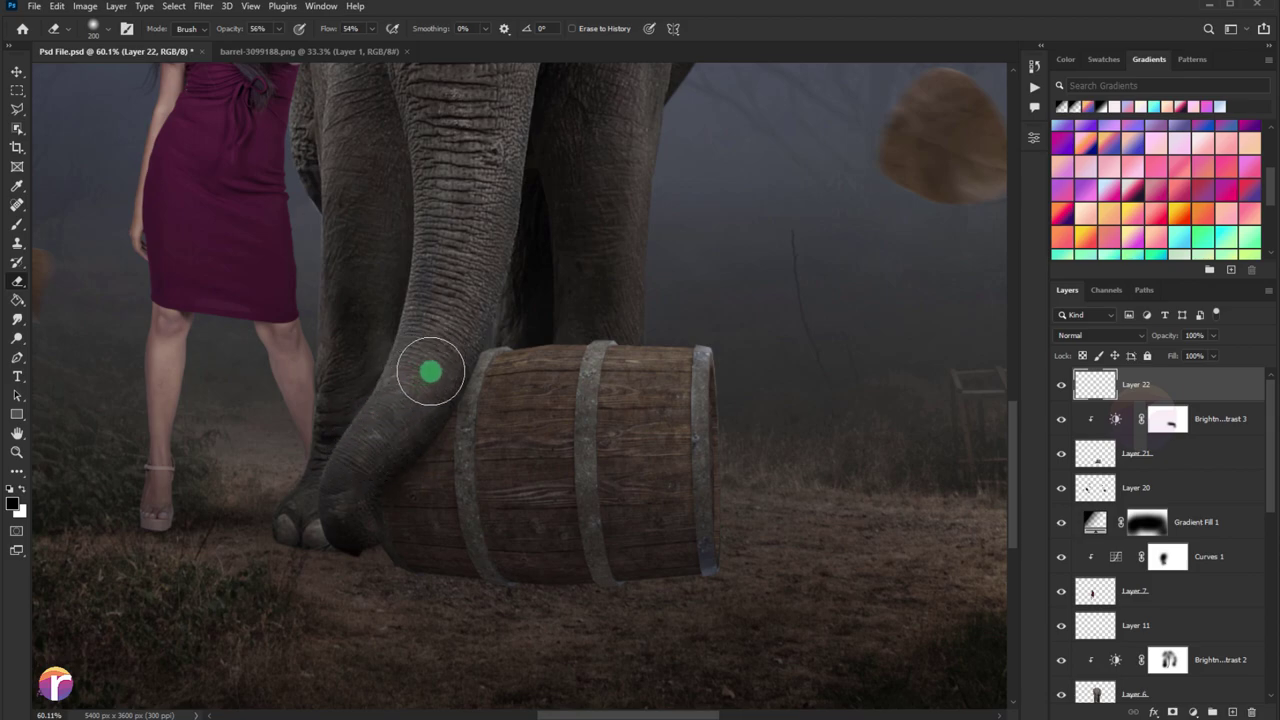
click(1062, 386)
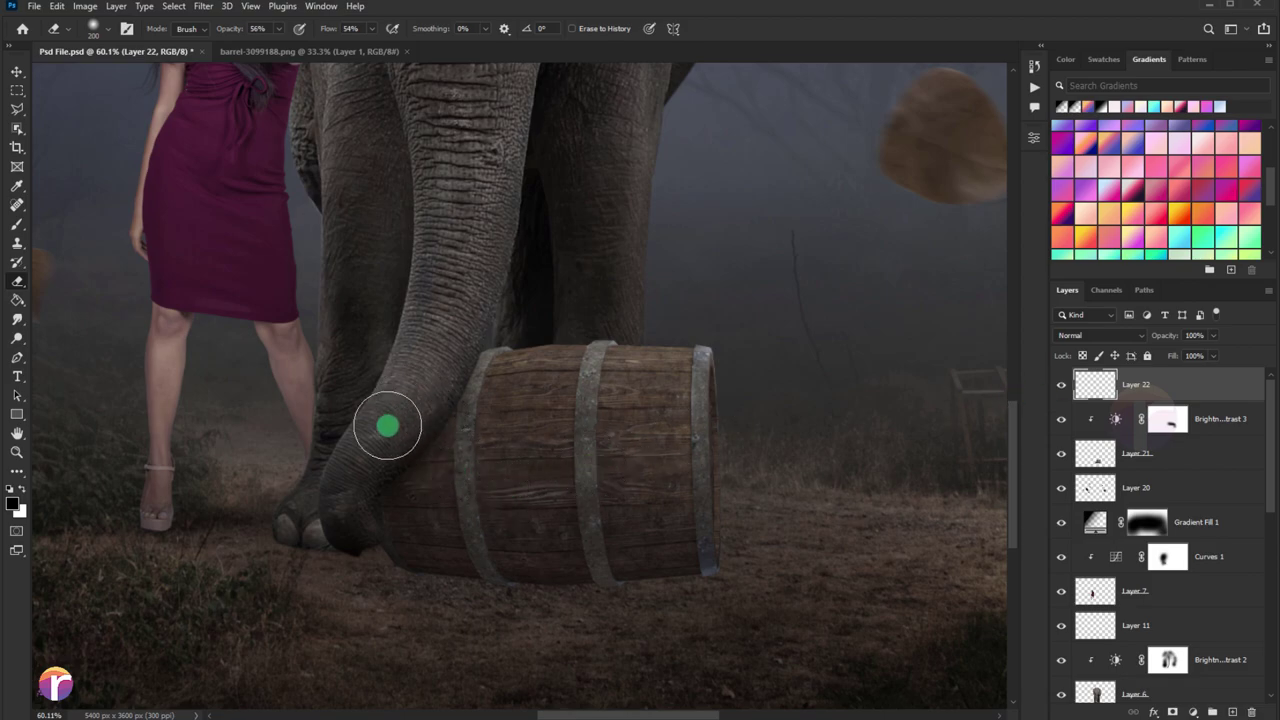
scroll(441, 333, down, 3)
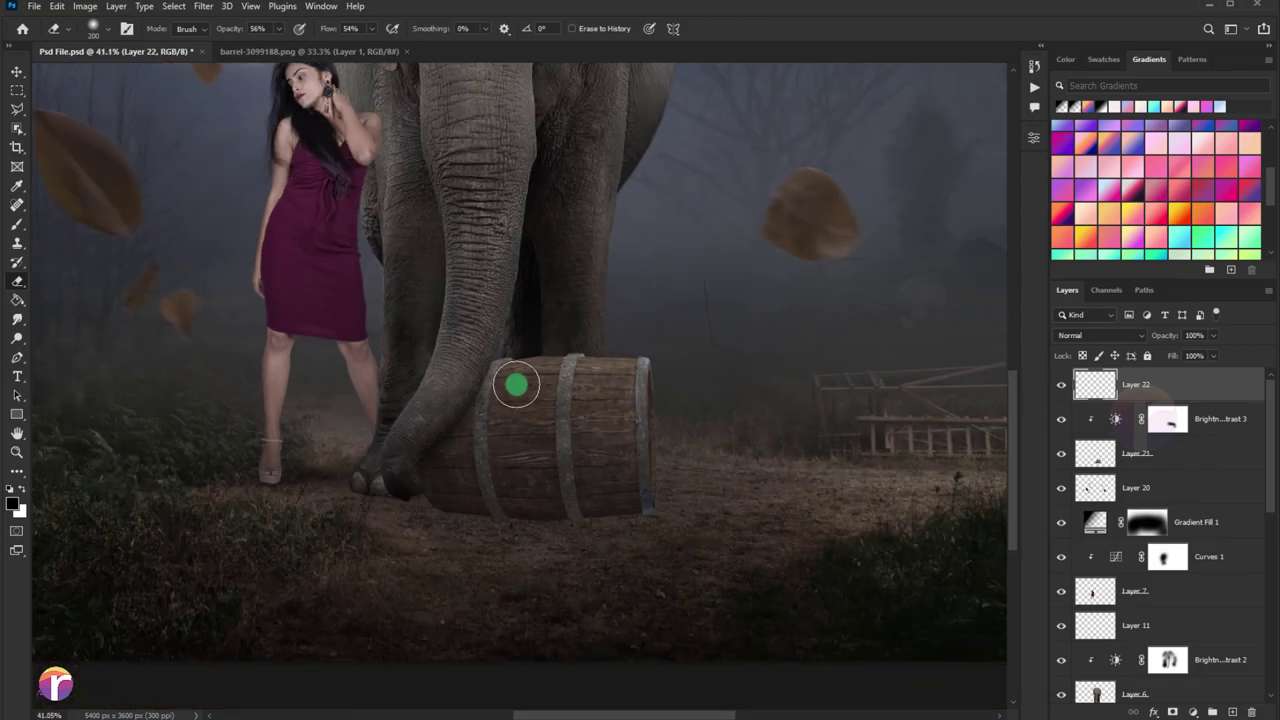
scroll(514, 380, down, 2)
scroll(563, 414, down, 2)
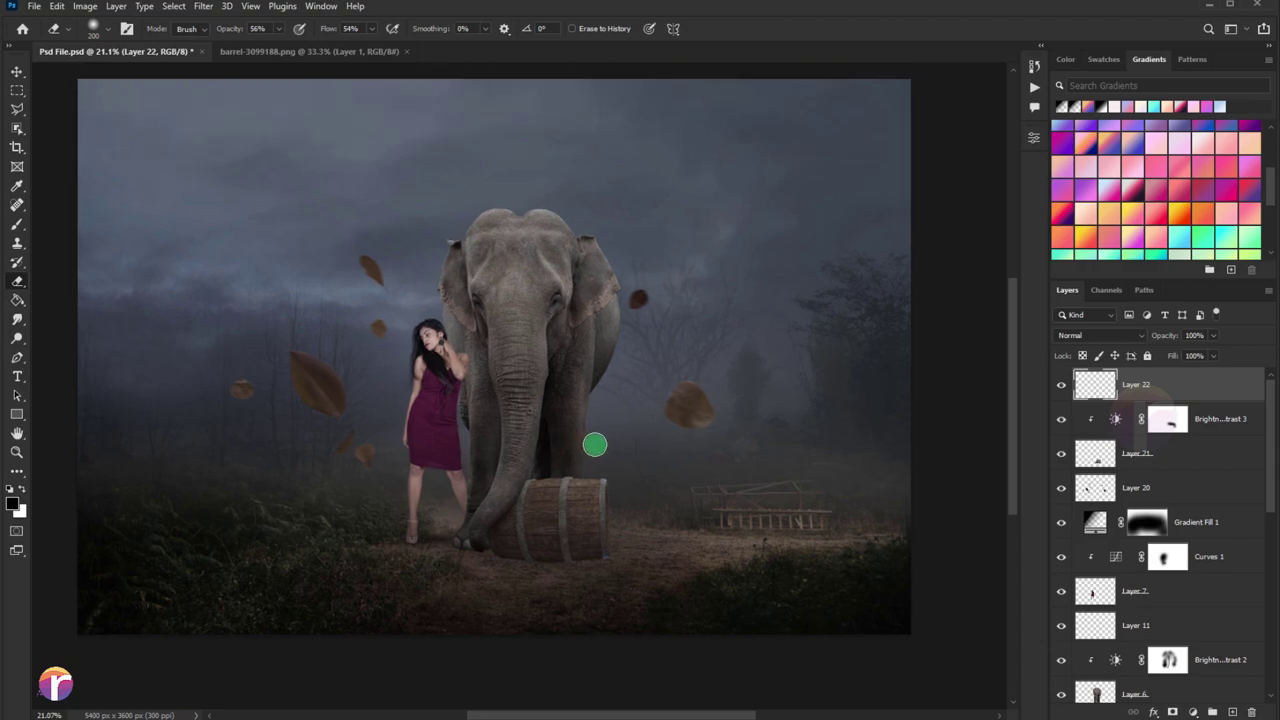
scroll(594, 443, up, 2)
Add a new empty Layer 23 above Layer 20.
click(1134, 490)
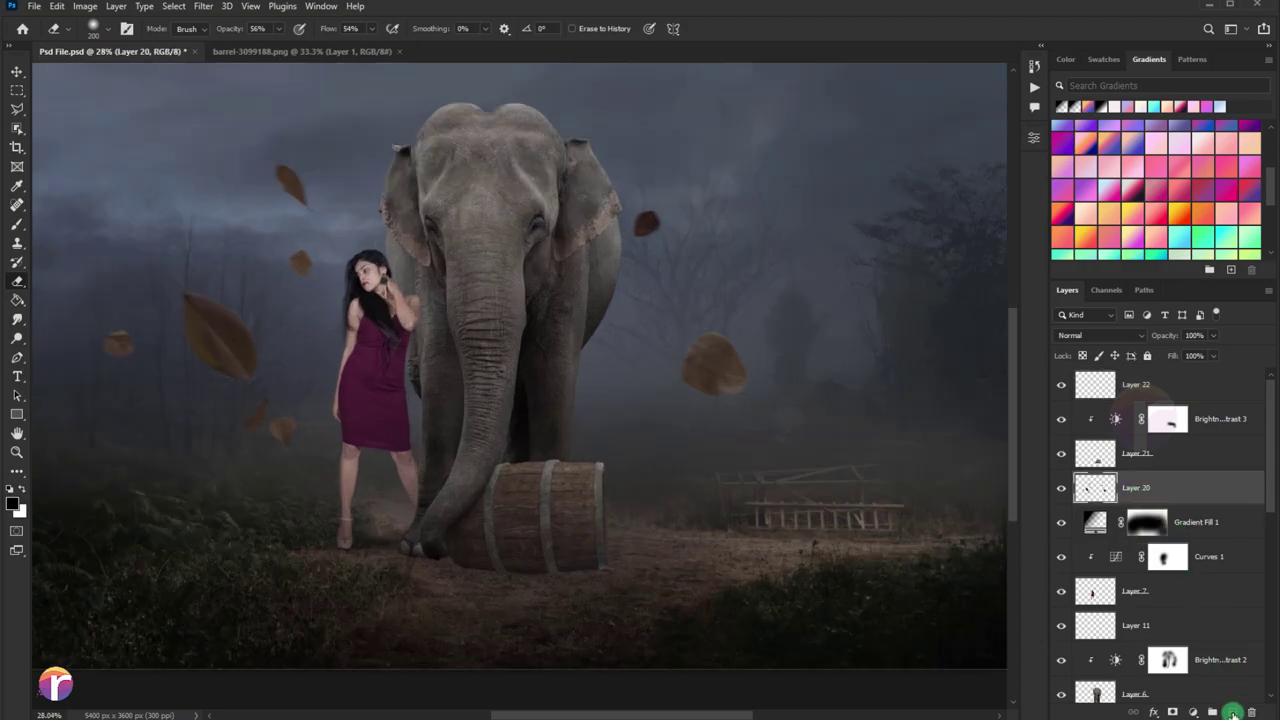
click(1233, 713)
click(20, 228)
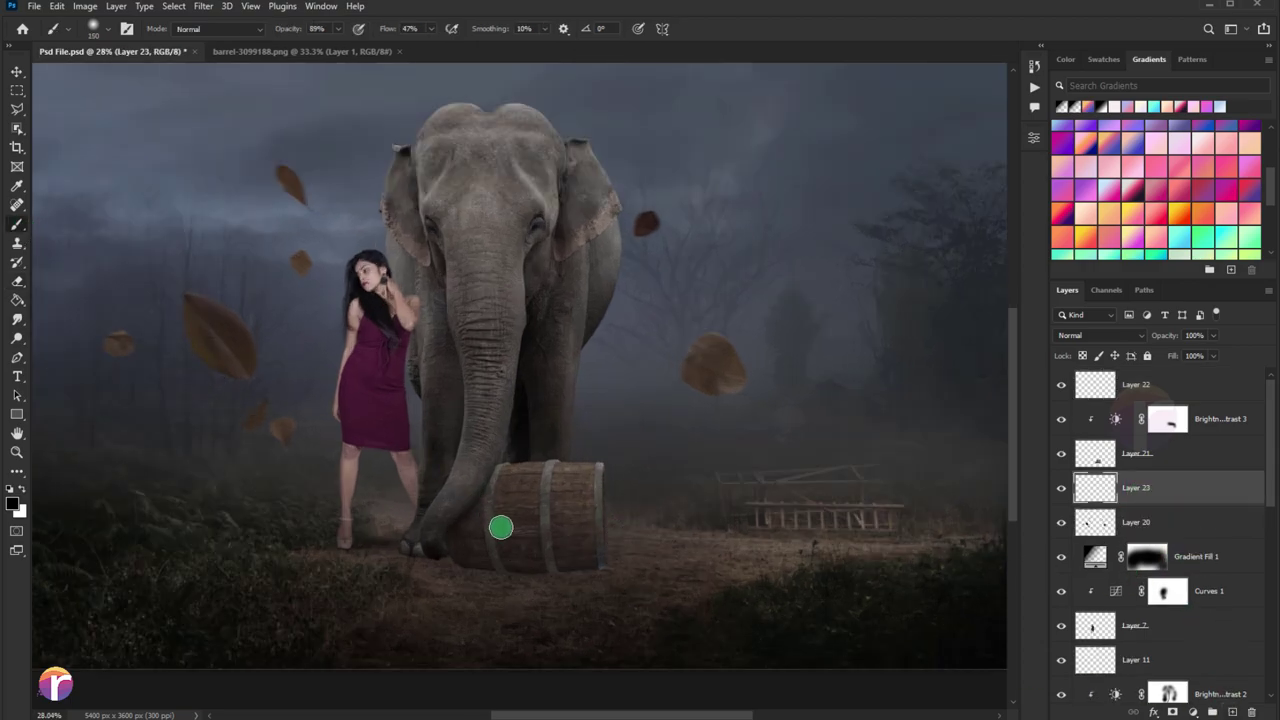
Dab a soft black shadow under the barrel on Layer 23, then squash and widen it along the ground.
scroll(501, 527, up, 1)
key(bracketright)
click(593, 598)
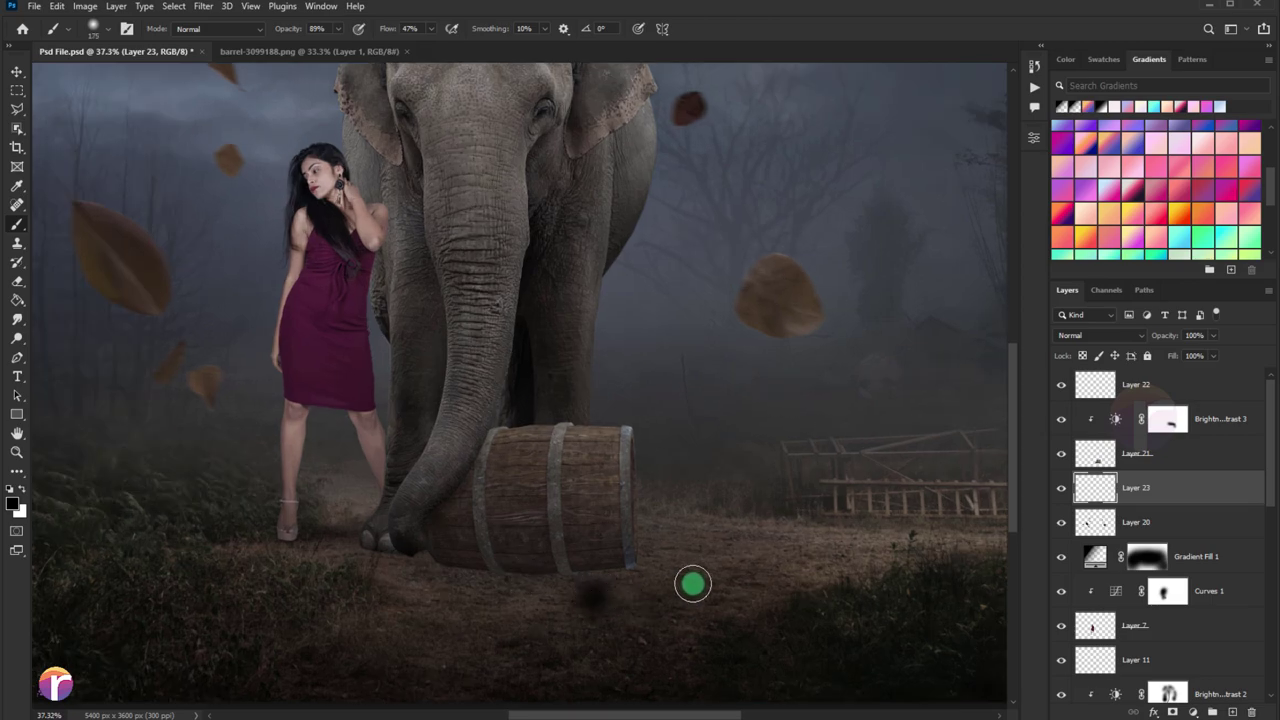
key(ctrl+t)
mouse_move(597, 567)
mouse_down()
mouse_move(608, 606)
mouse_move(657, 616)
mouse_move(573, 568)
mouse_move(528, 563)
mouse_move(658, 568)
mouse_up()
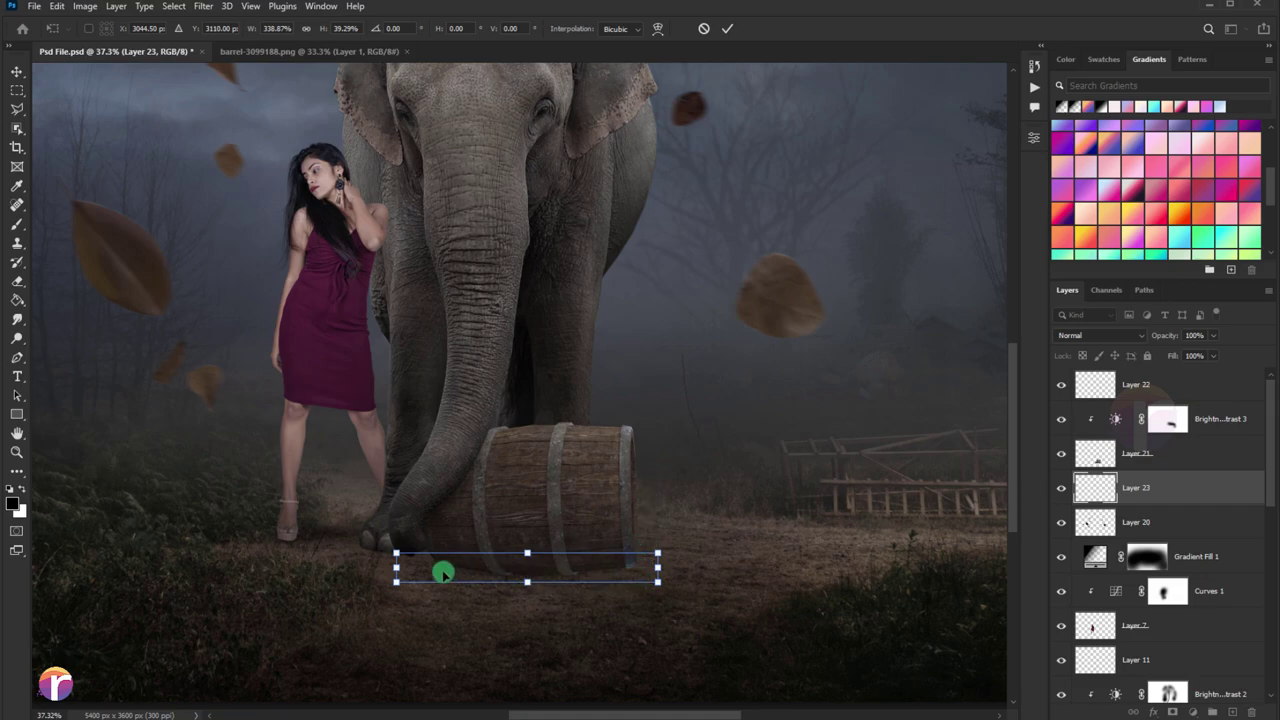
drag(401, 572, 332, 563)
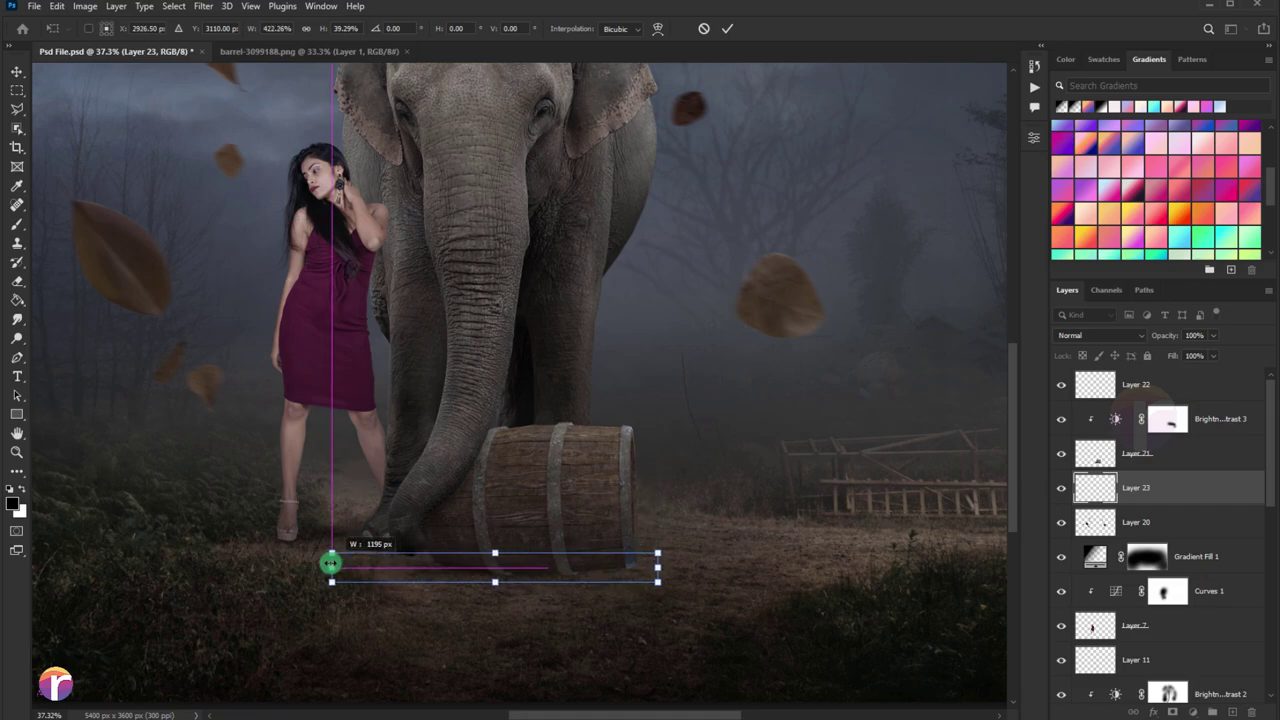
key(Return)
key(b)
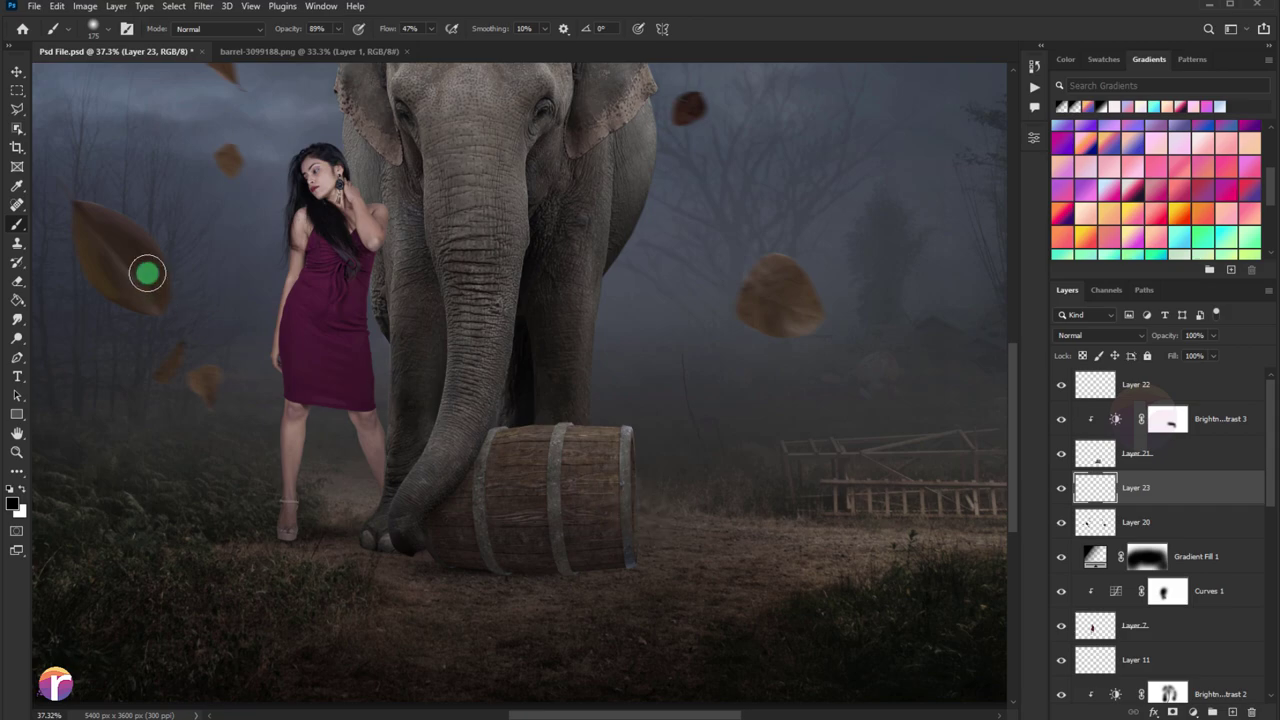
click(17, 71)
scroll(524, 412, up, 2)
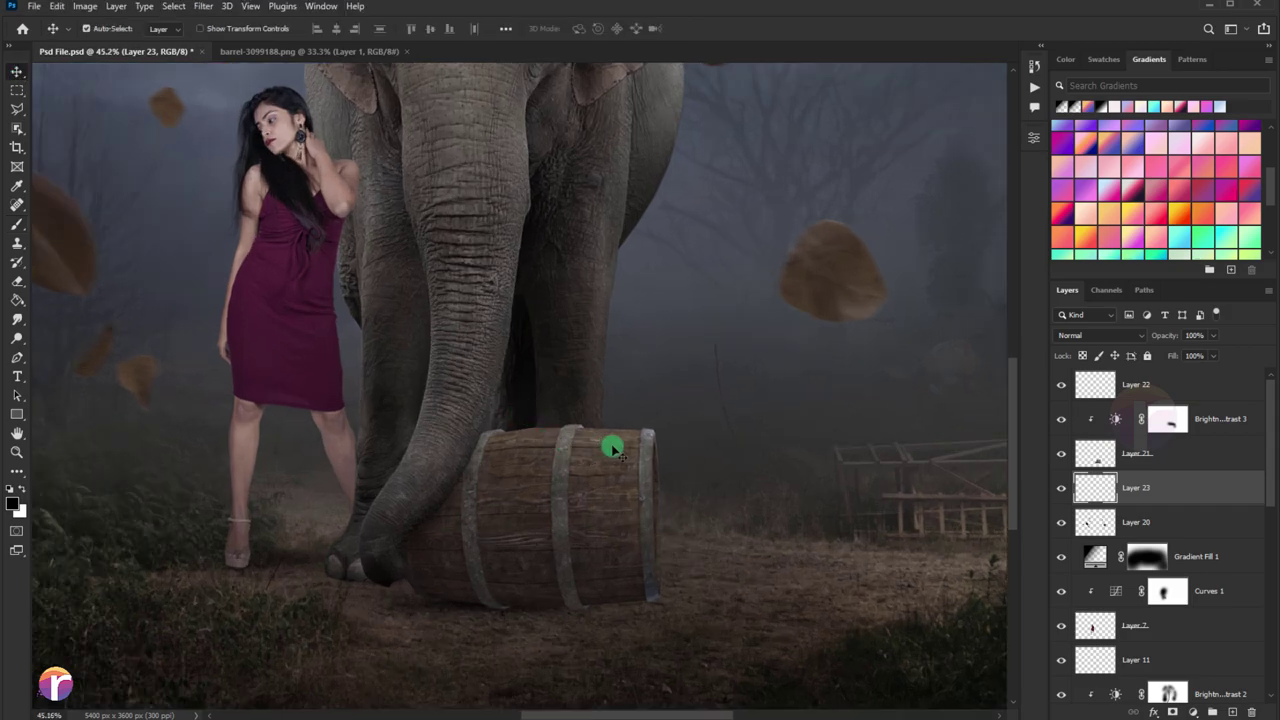
scroll(614, 450, down, 2)
Duplicate the ground shadow layer and slightly rotate and skew the copy.
key(ctrl+j)
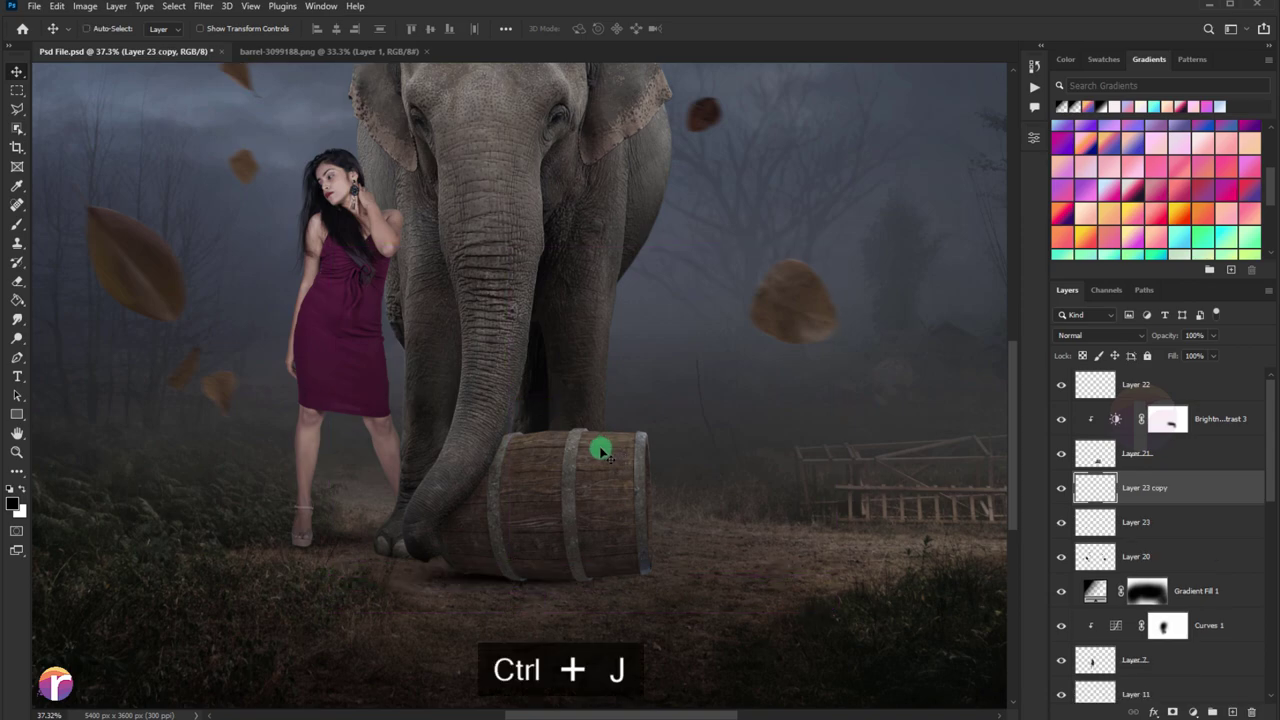
key(ctrl+t)
drag(611, 449, 620, 451)
drag(614, 589, 677, 591)
key(Return)
scroll(603, 430, down, 2)
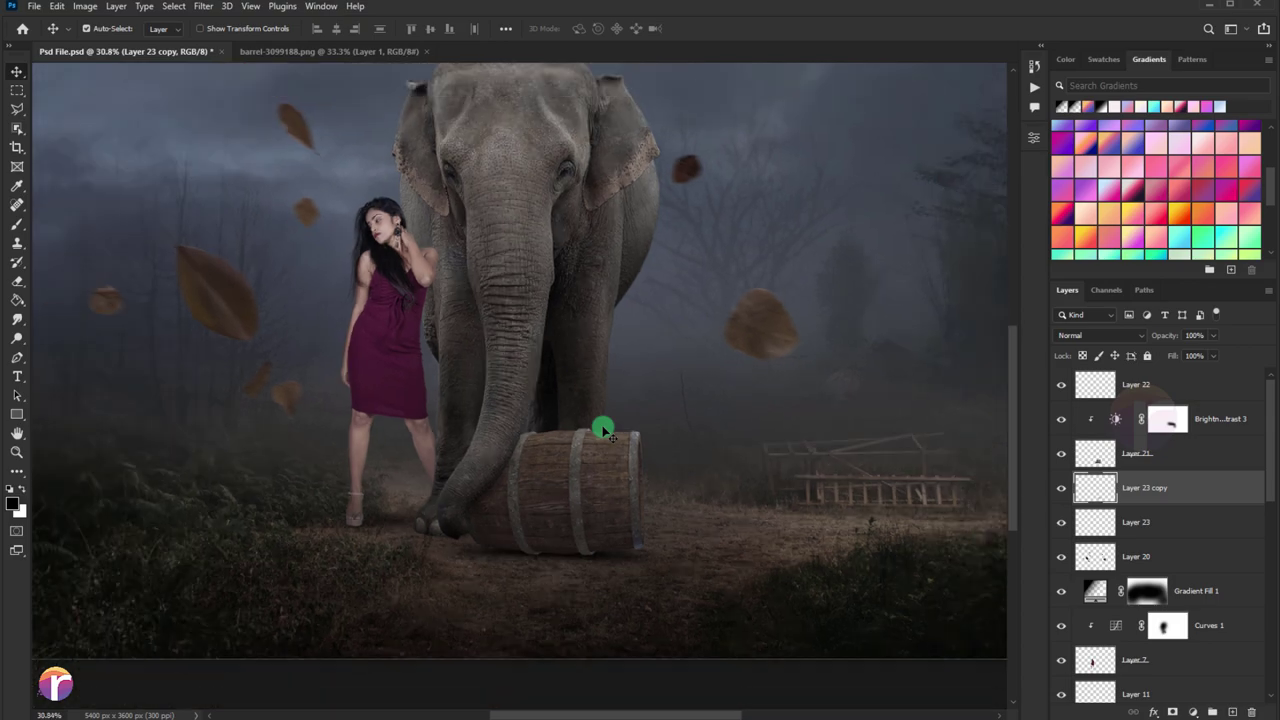
drag(599, 412, 563, 466)
scroll(575, 527, up, 1)
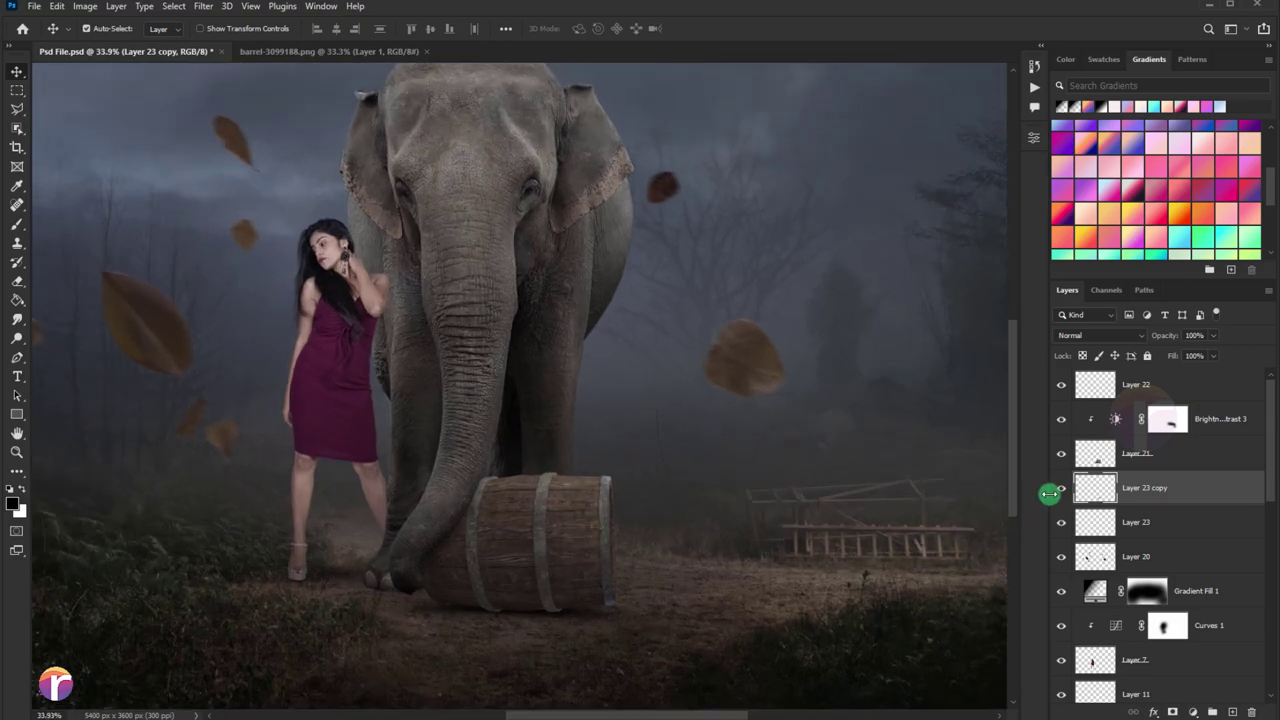
Load the barrel's outline and add Layer 24 clipped above Layer 21, then deselect.
ctrl+click(1094, 465)
click(1237, 712)
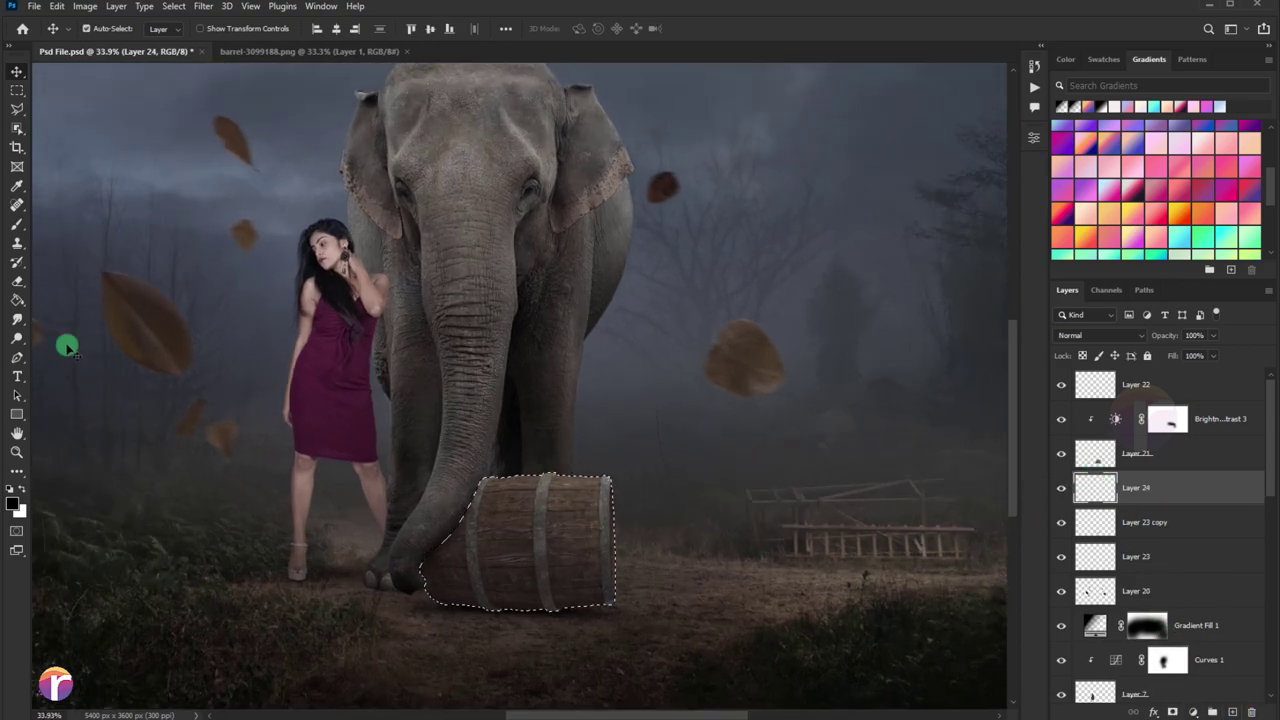
click(17, 224)
key(bracketright)
key(bracketright)
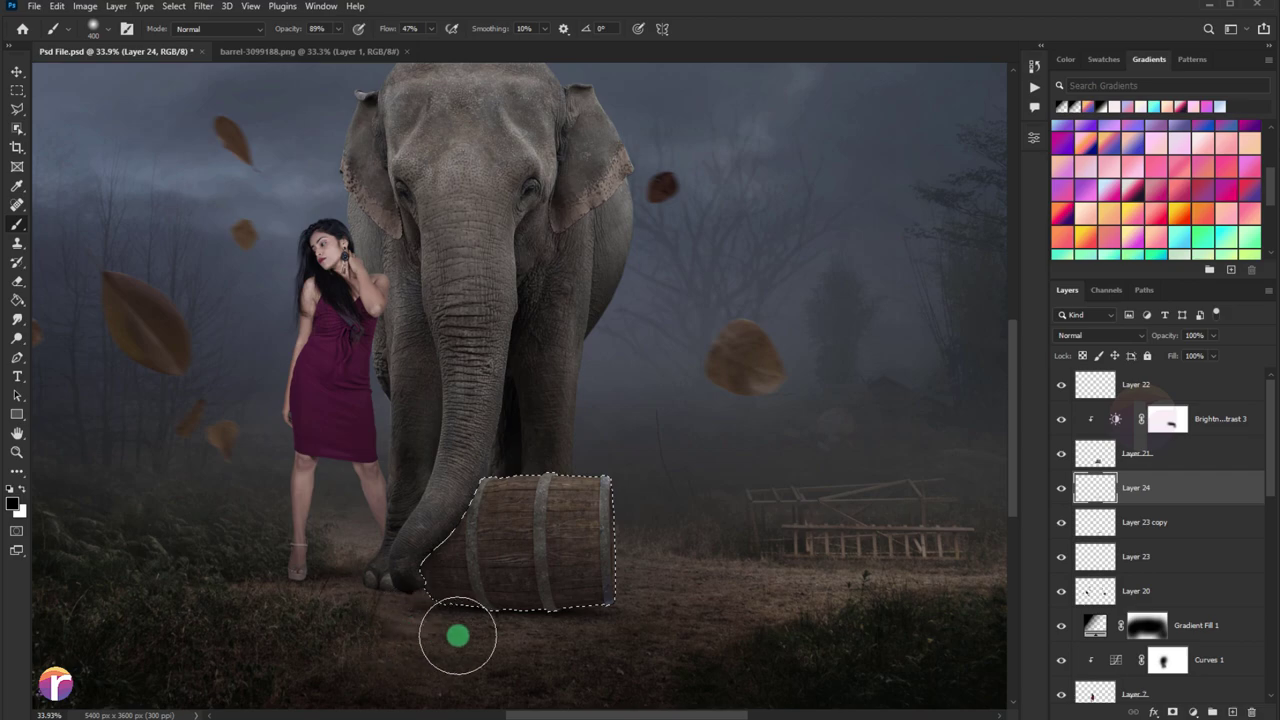
drag(1167, 489, 1157, 436)
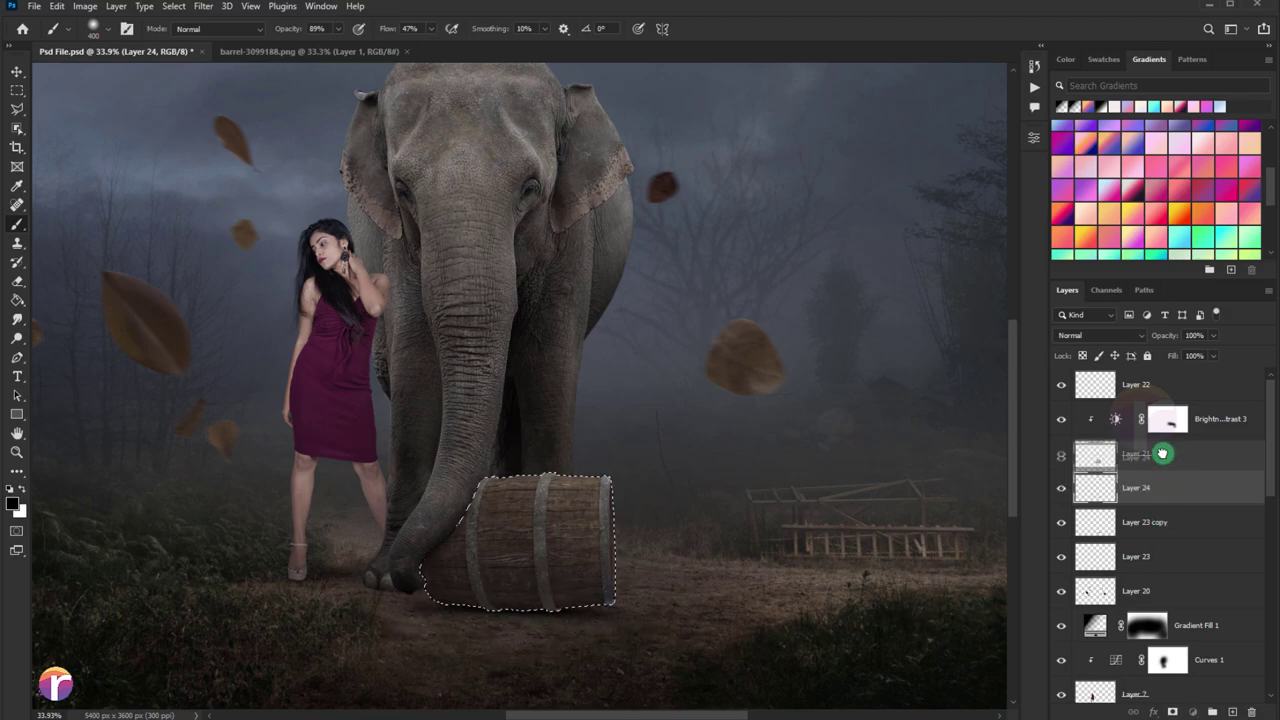
key(ctrl+d)
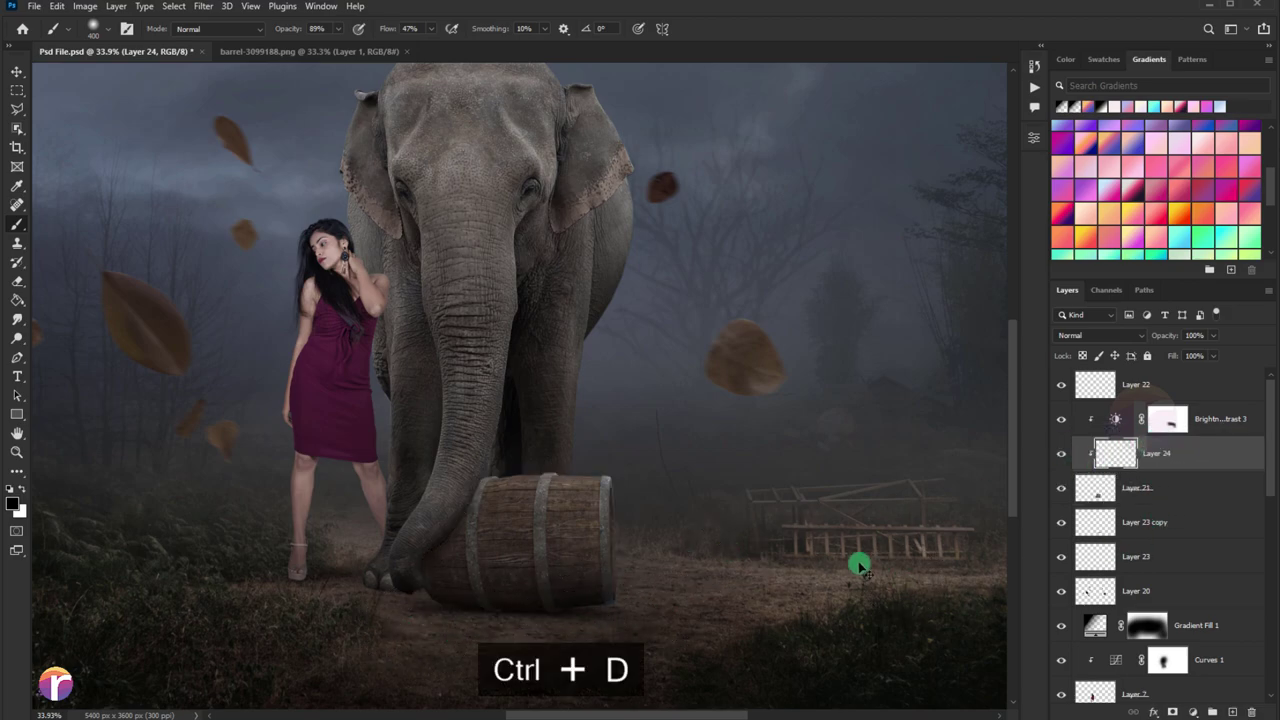
scroll(580, 477, down, 2)
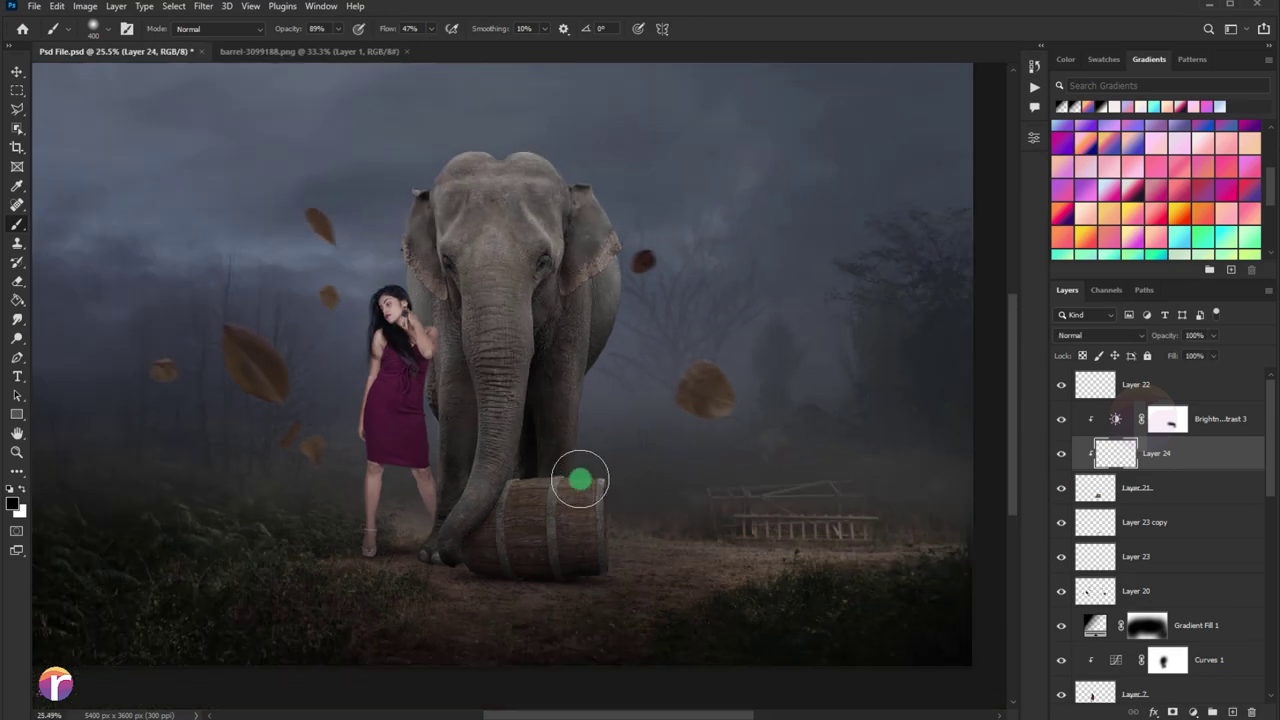
scroll(569, 453, down, 2)
scroll(562, 452, up, 1)
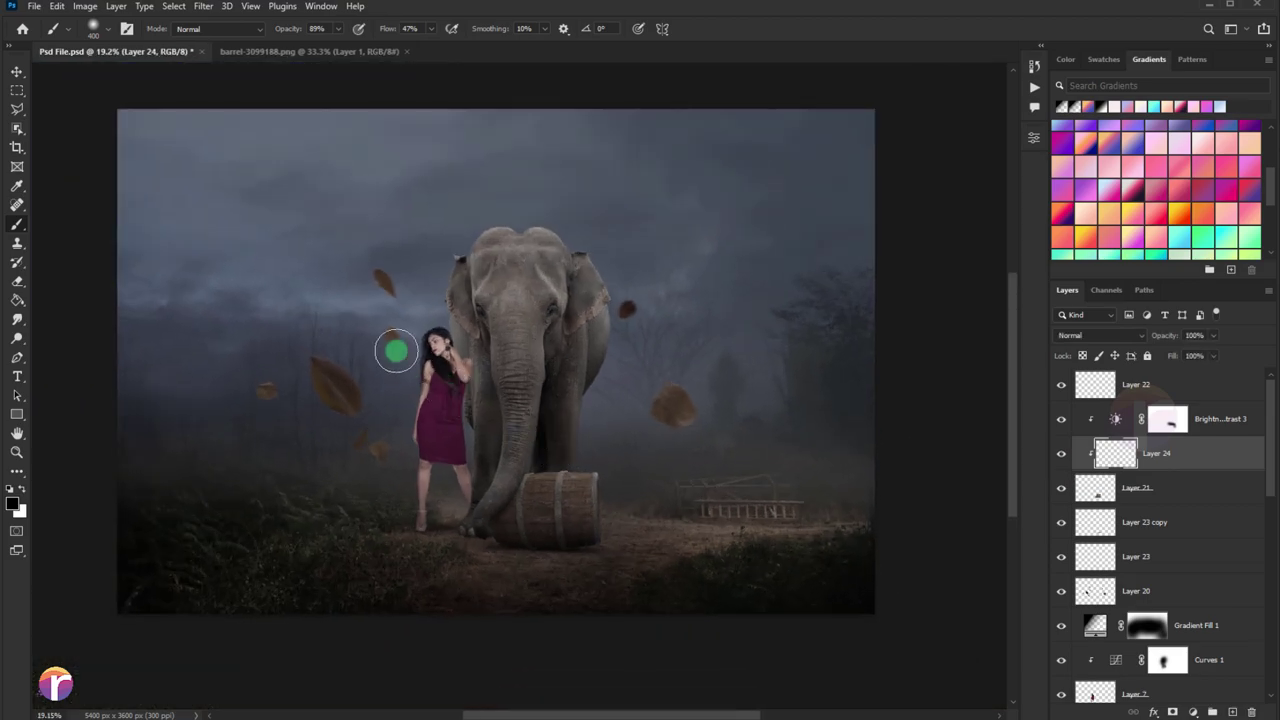
click(17, 72)
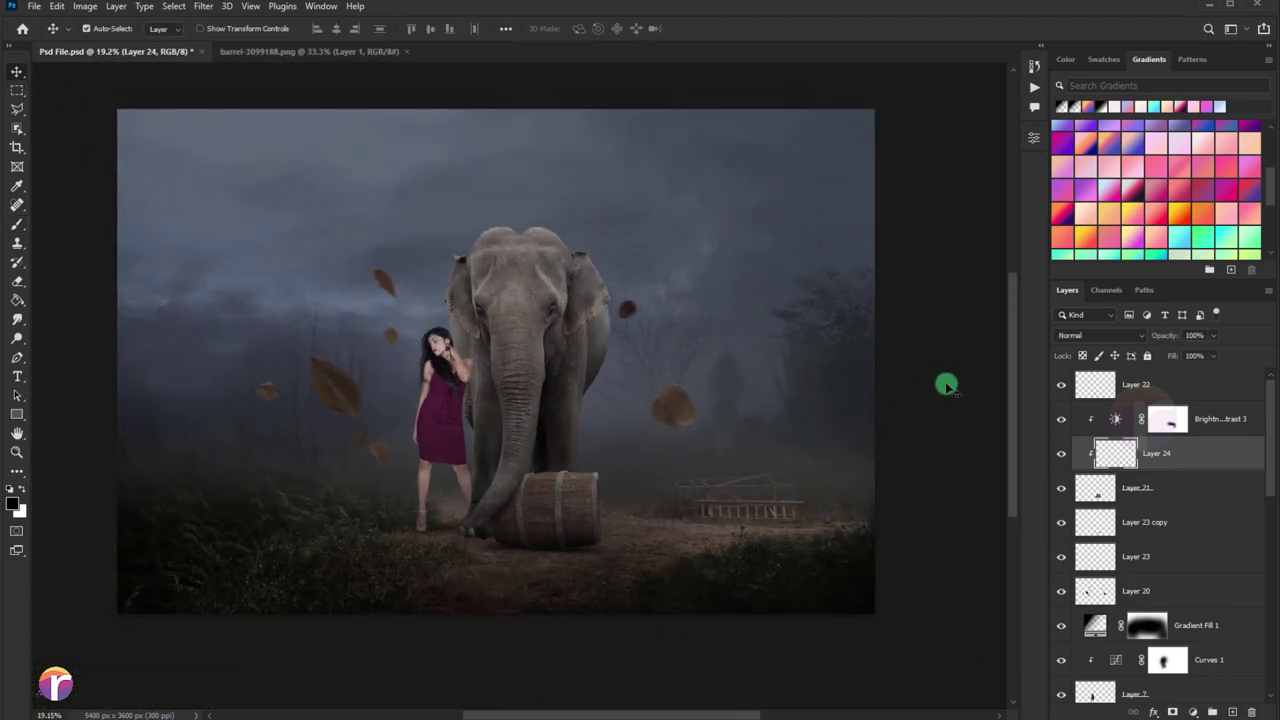
click(1157, 399)
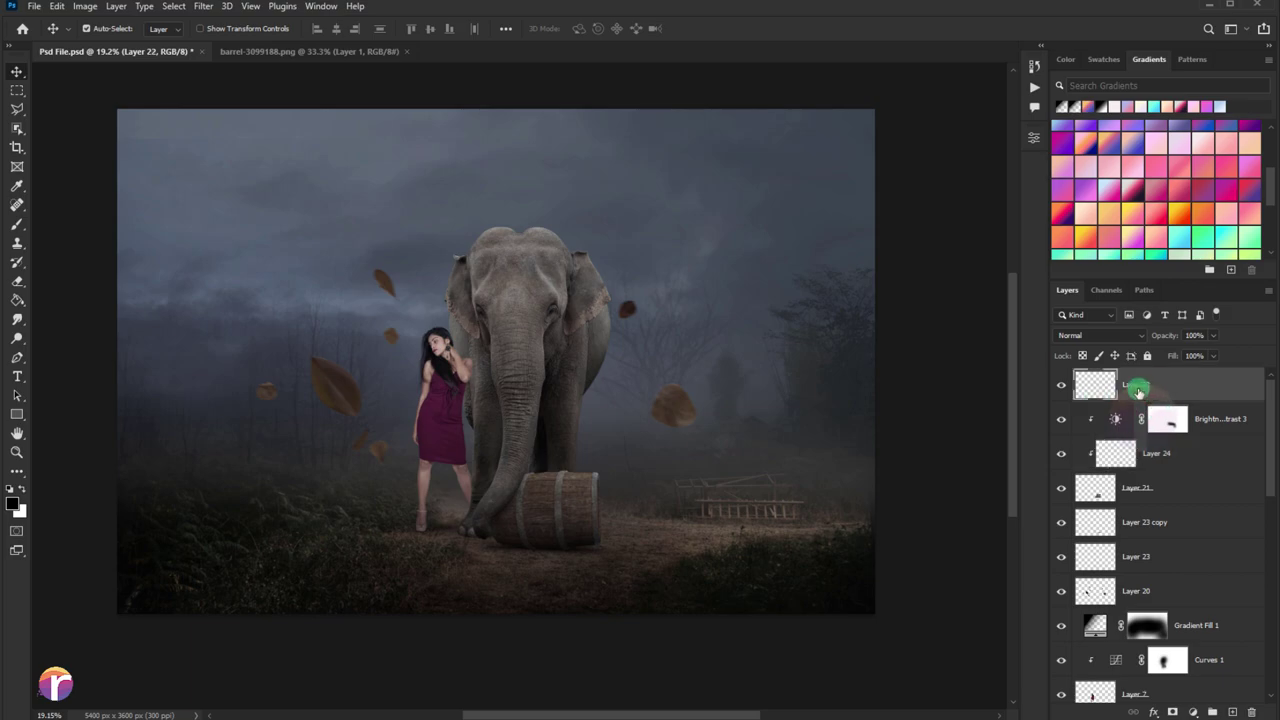
Float the barrel source image out of the tabs and add a new layer above Layer 5.
click(347, 57)
drag(400, 58, 615, 258)
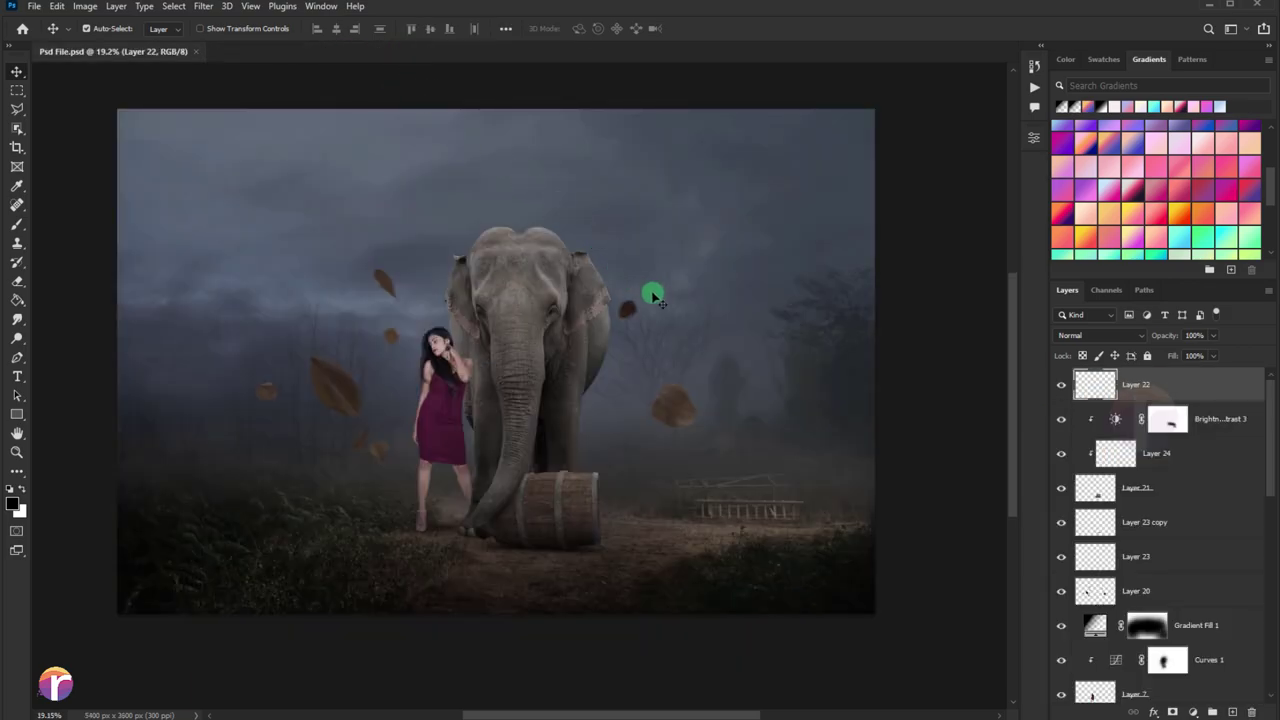
scroll(1120, 480, down, 3)
scroll(1160, 515, down, 3)
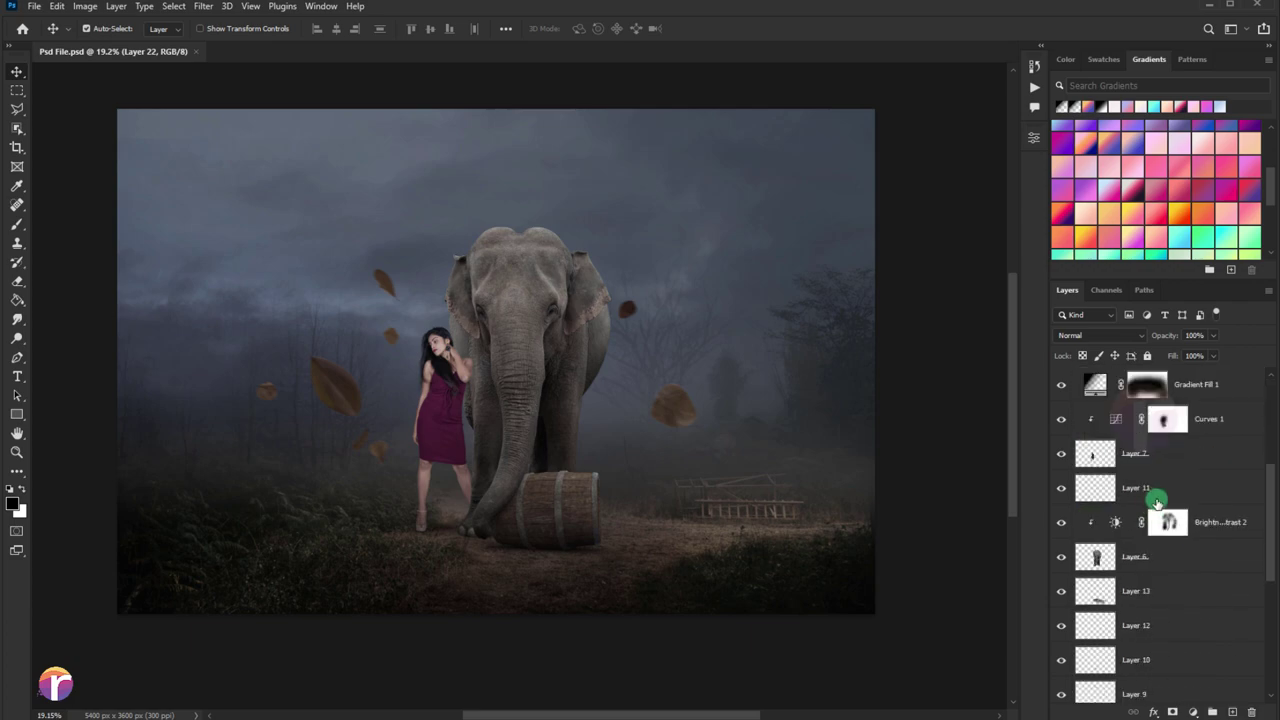
scroll(1157, 513, down, 3)
scroll(1150, 540, down, 3)
click(1138, 556)
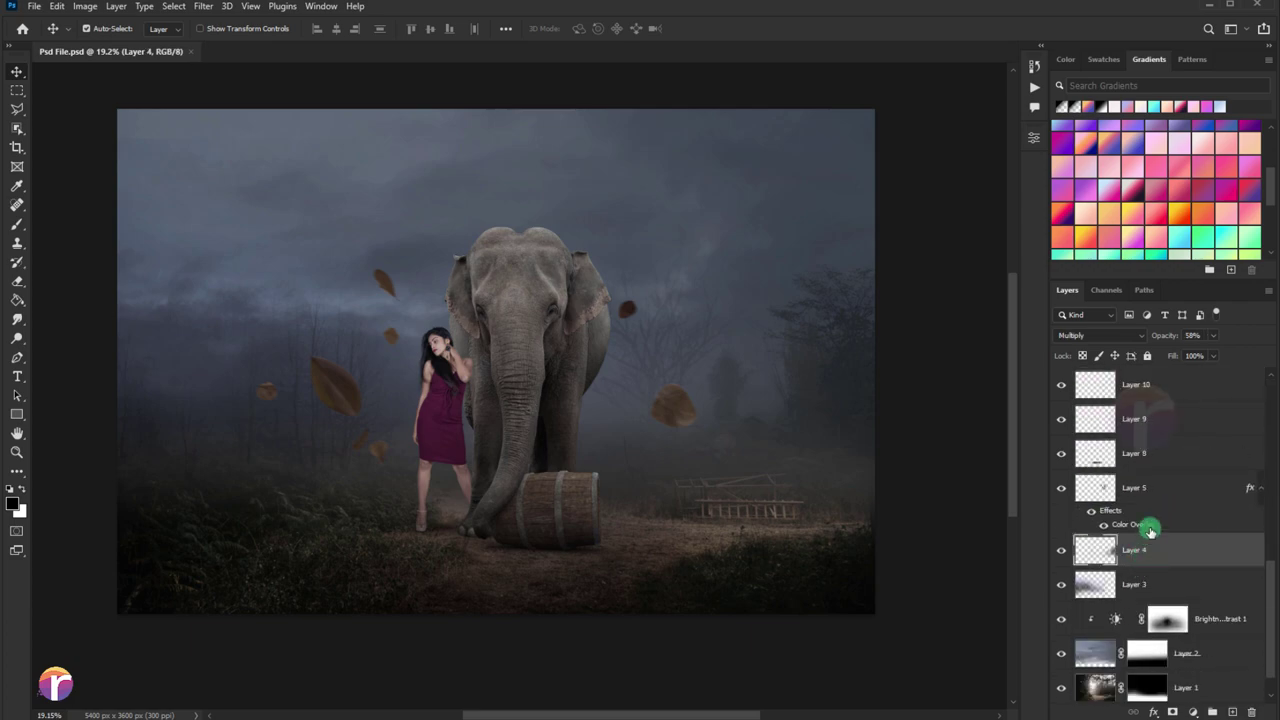
click(1138, 483)
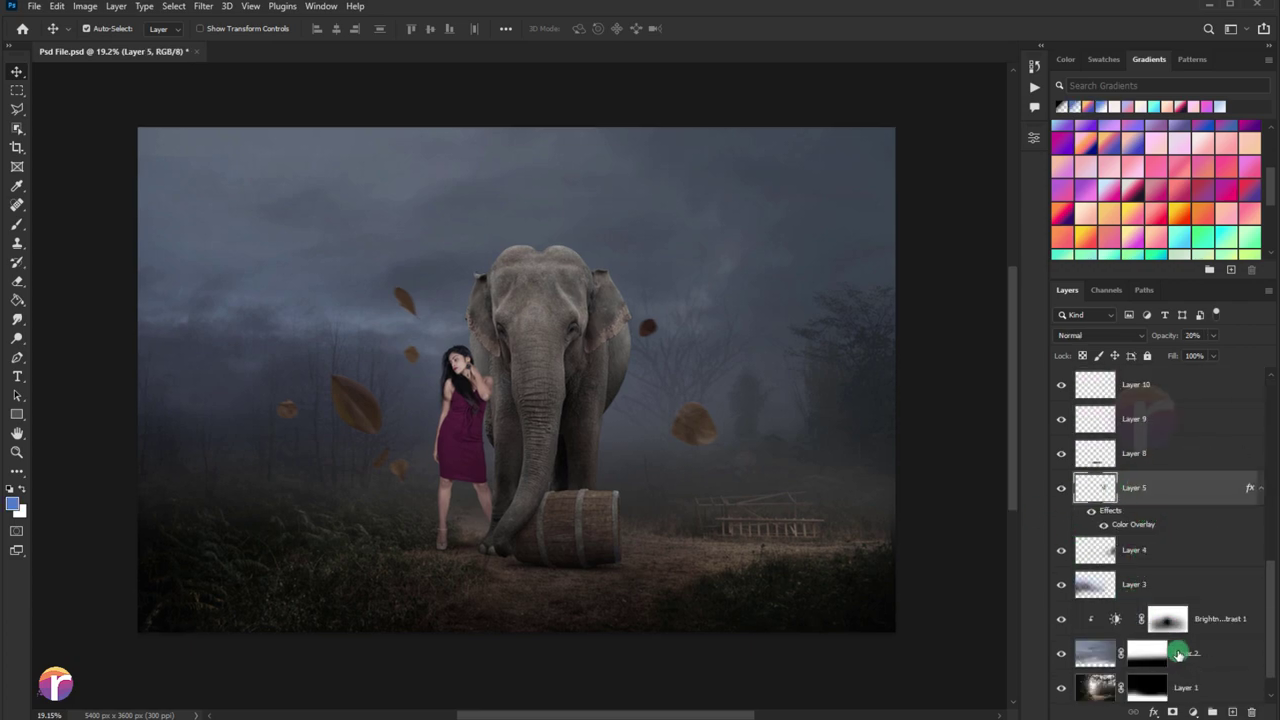
click(1229, 712)
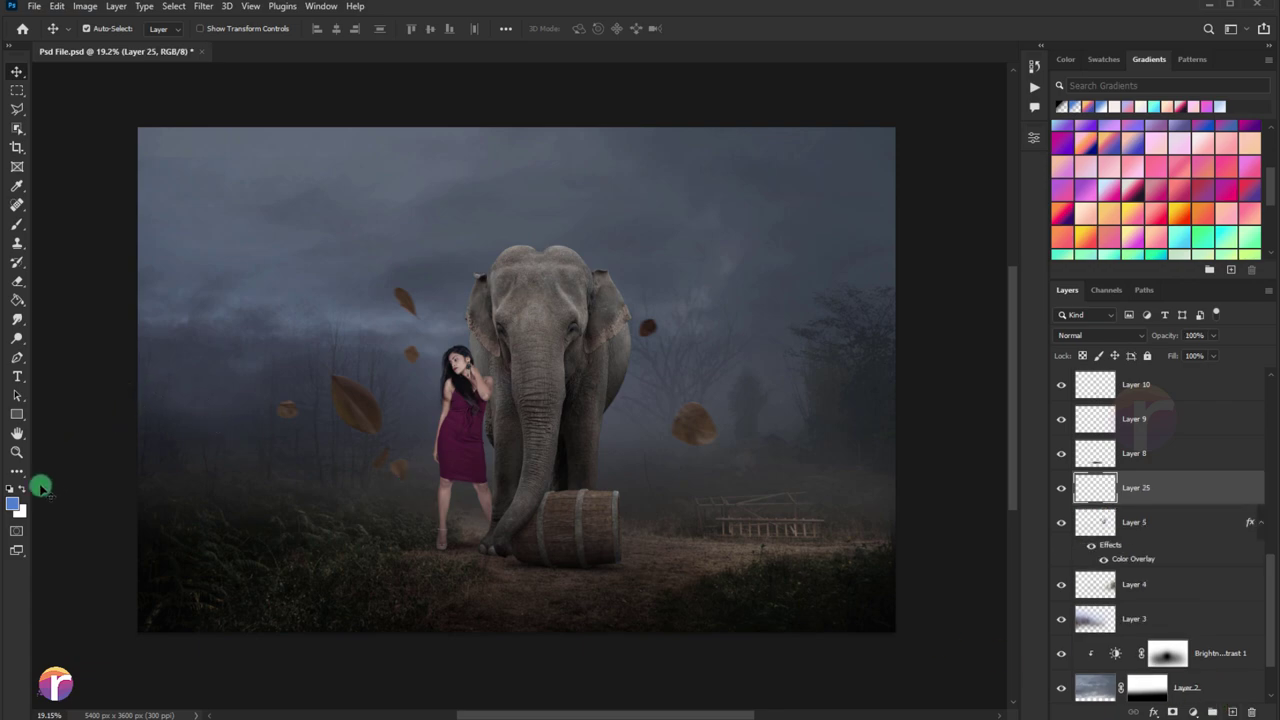
Set the foreground colour to a dark orange-brown in the Color Picker.
click(13, 506)
drag(358, 358, 908, 386)
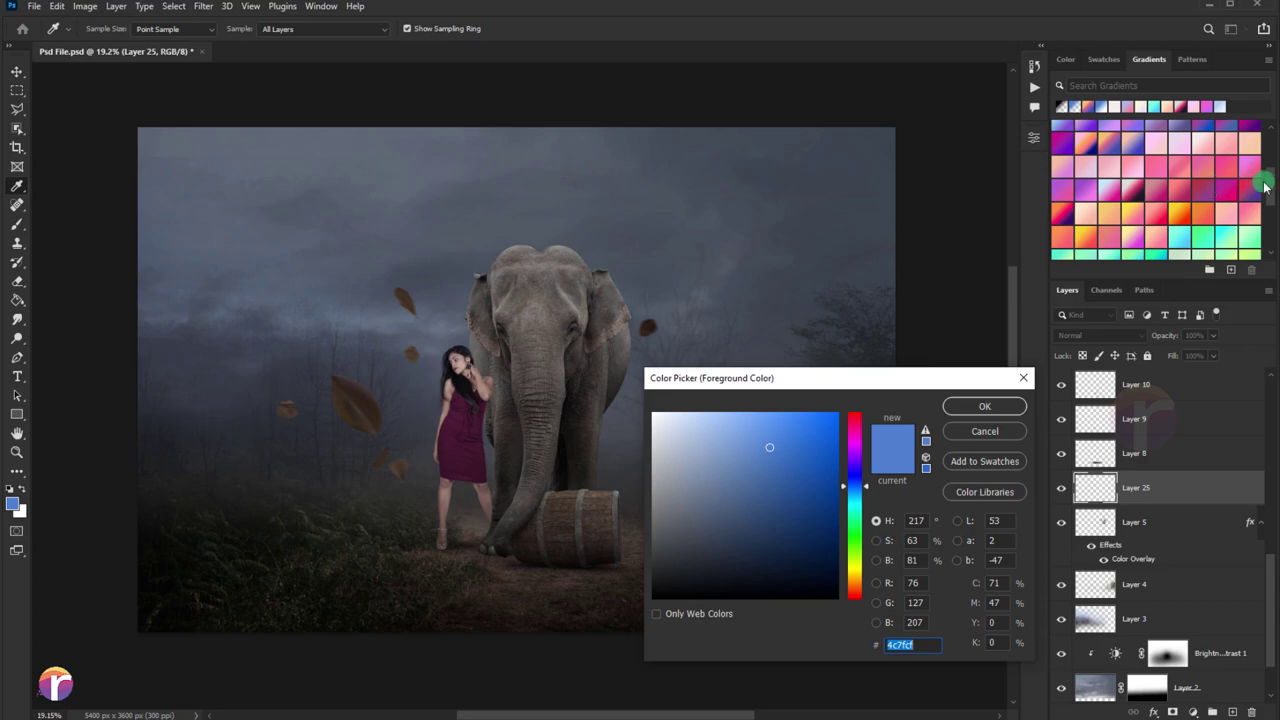
mouse_move(1270, 190)
mouse_down()
mouse_move(1253, 127)
mouse_move(1260, 190)
mouse_up()
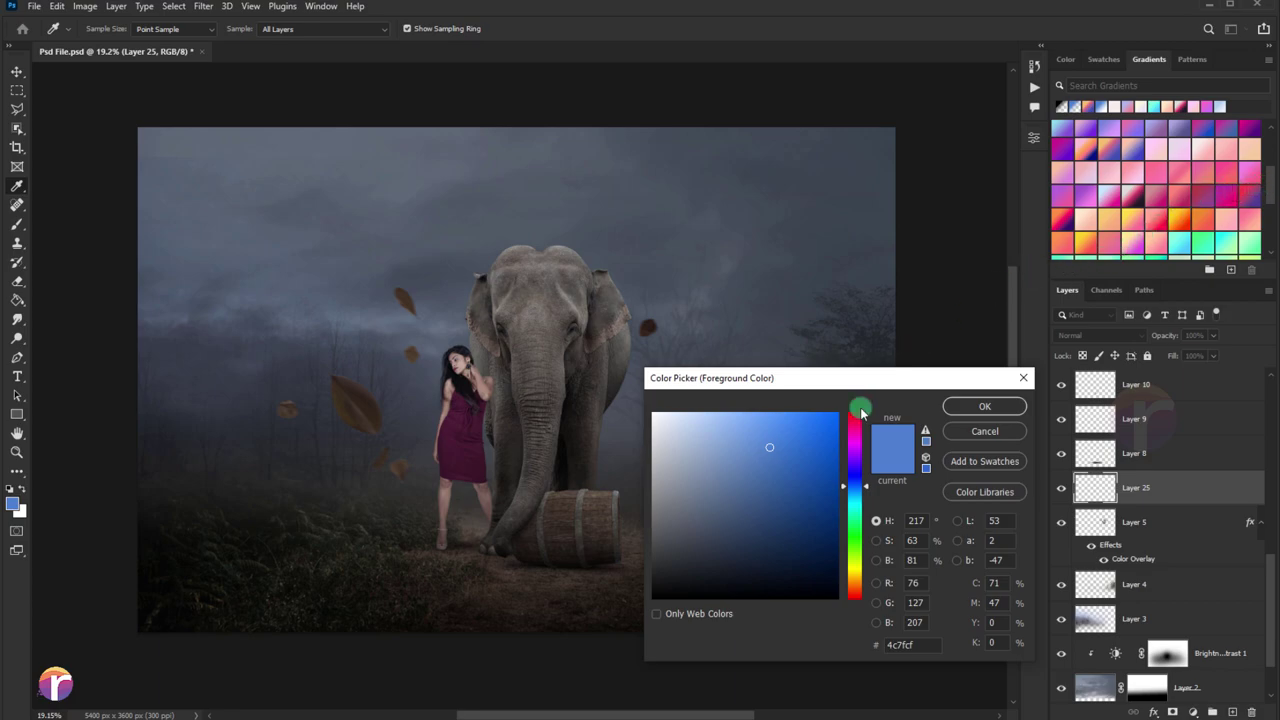
click(852, 592)
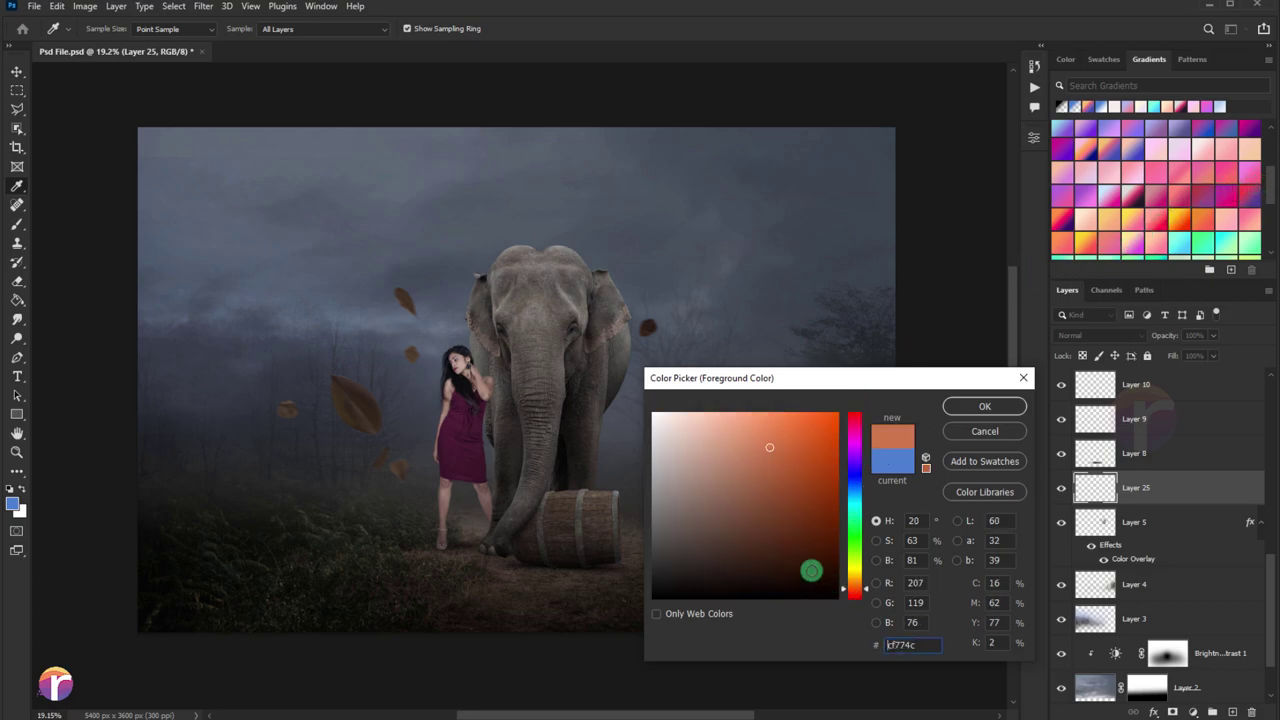
click(795, 529)
click(985, 406)
Set Layer 25's blend mode to Color Dodge.
key(v)
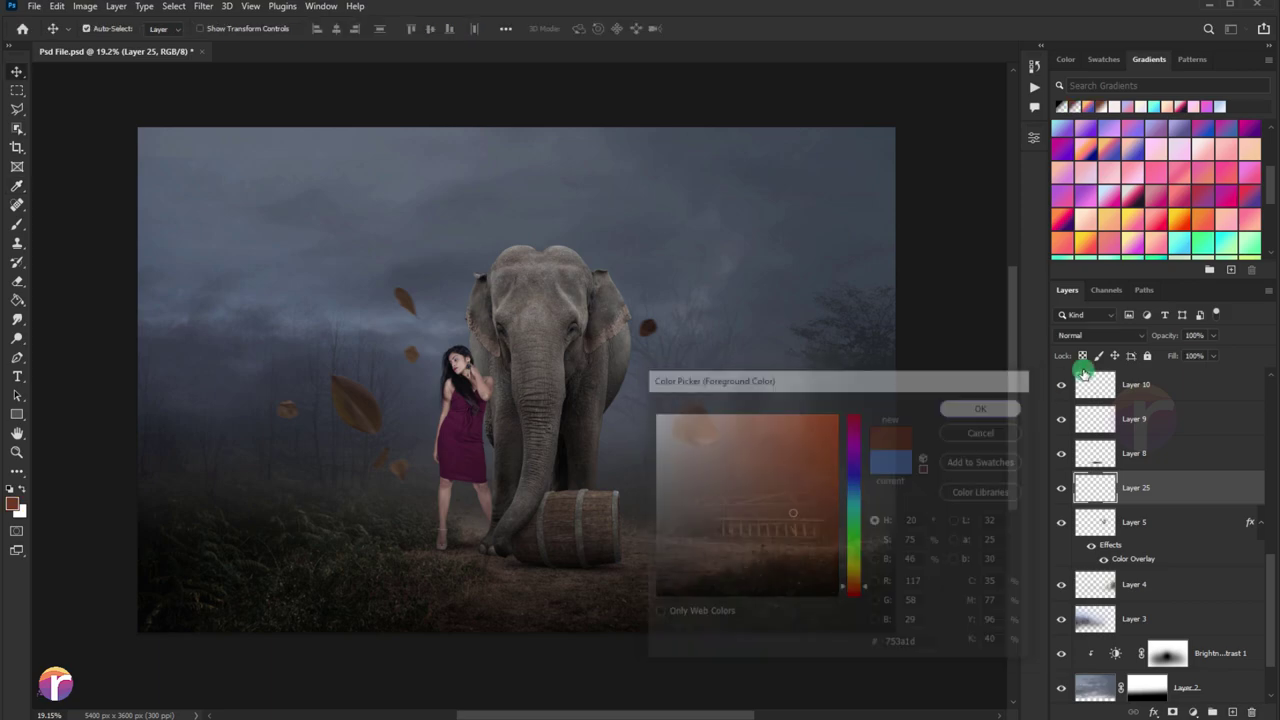
click(1095, 335)
click(1076, 469)
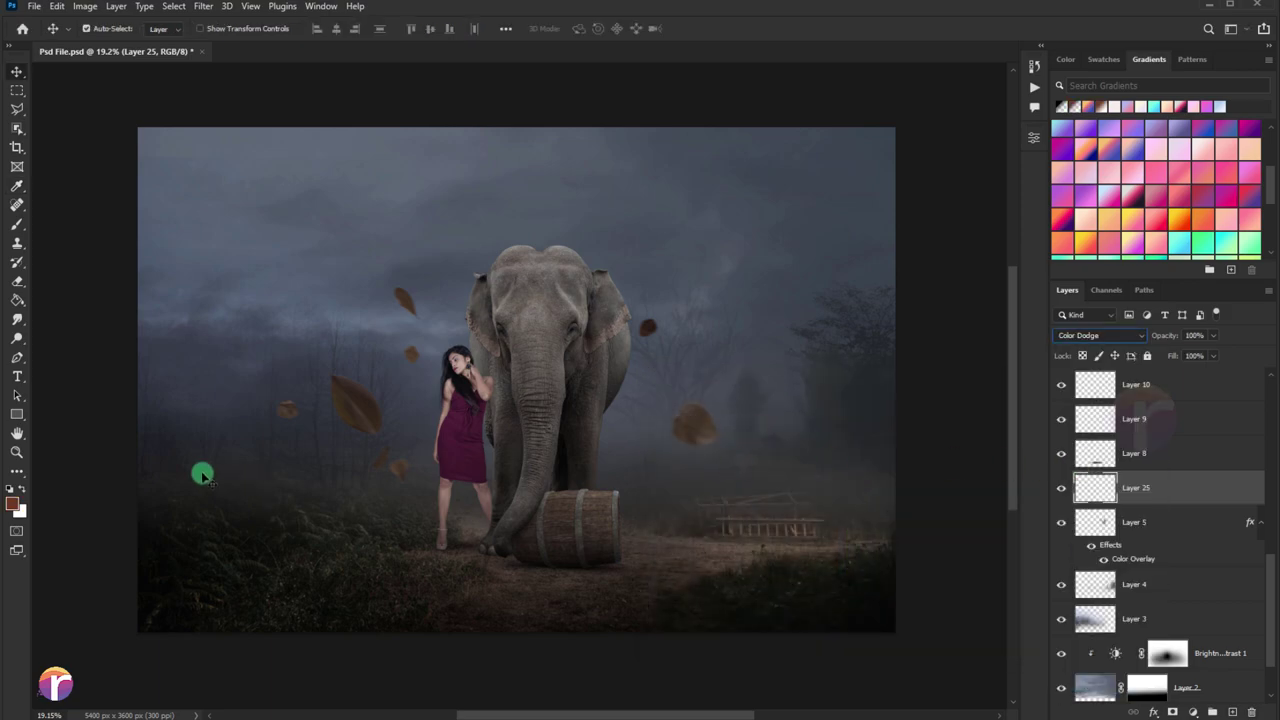
Paint a glow around and behind the woman on Layer 25 with brush opacity and flow at 100%.
click(15, 226)
drag(500, 351, 461, 394)
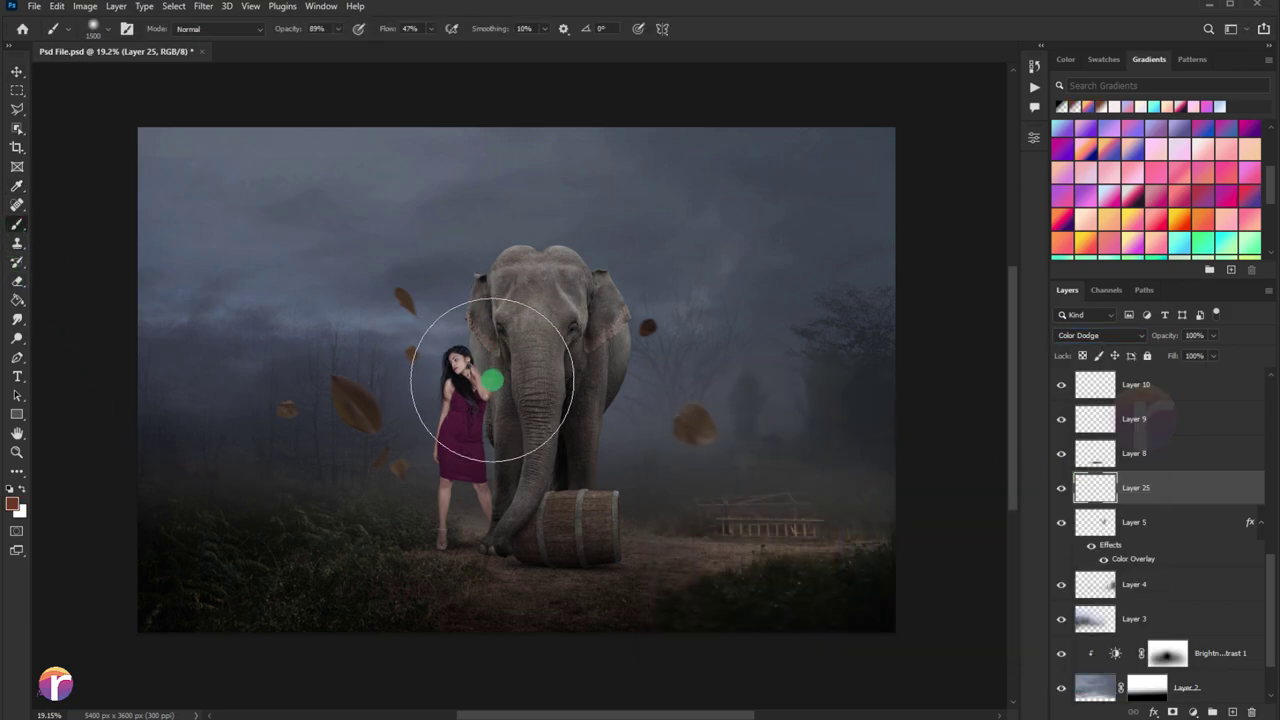
key(ctrl+z)
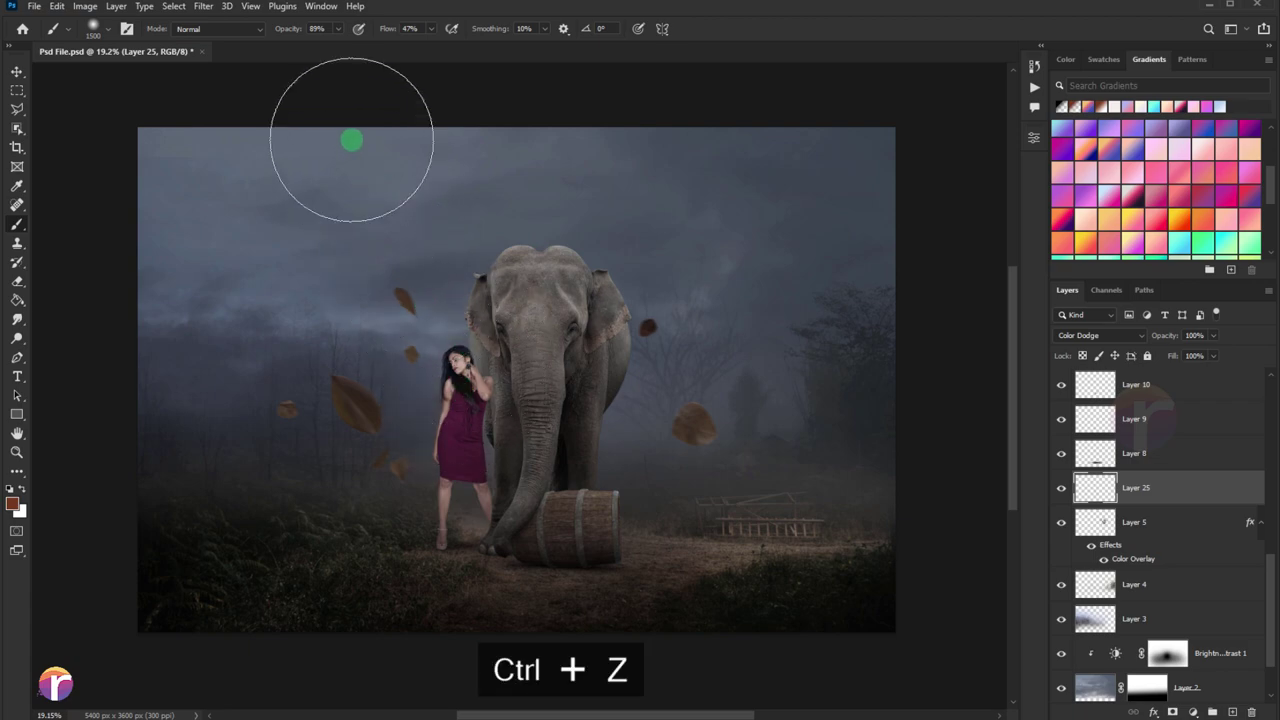
click(338, 29)
drag(336, 48, 494, 47)
click(444, 384)
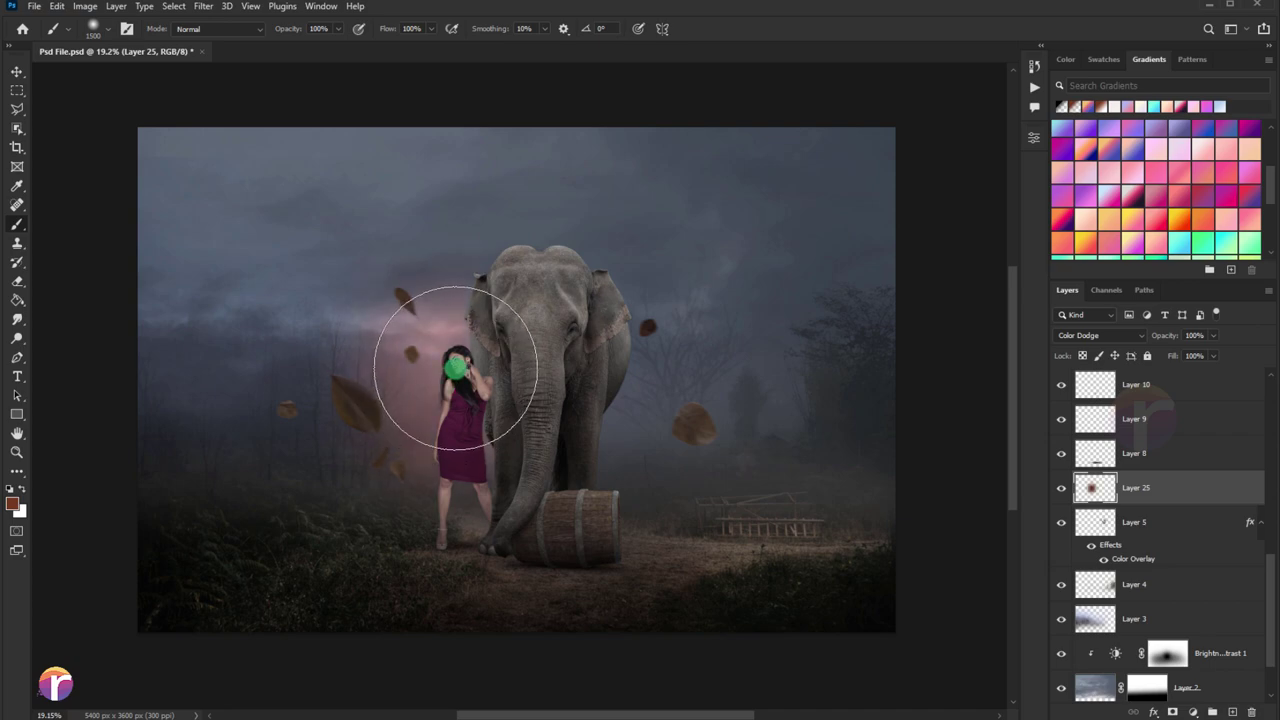
drag(444, 384, 456, 370)
Shift the glow's hue to +18 with Hue/Saturation.
key(ctrl+u)
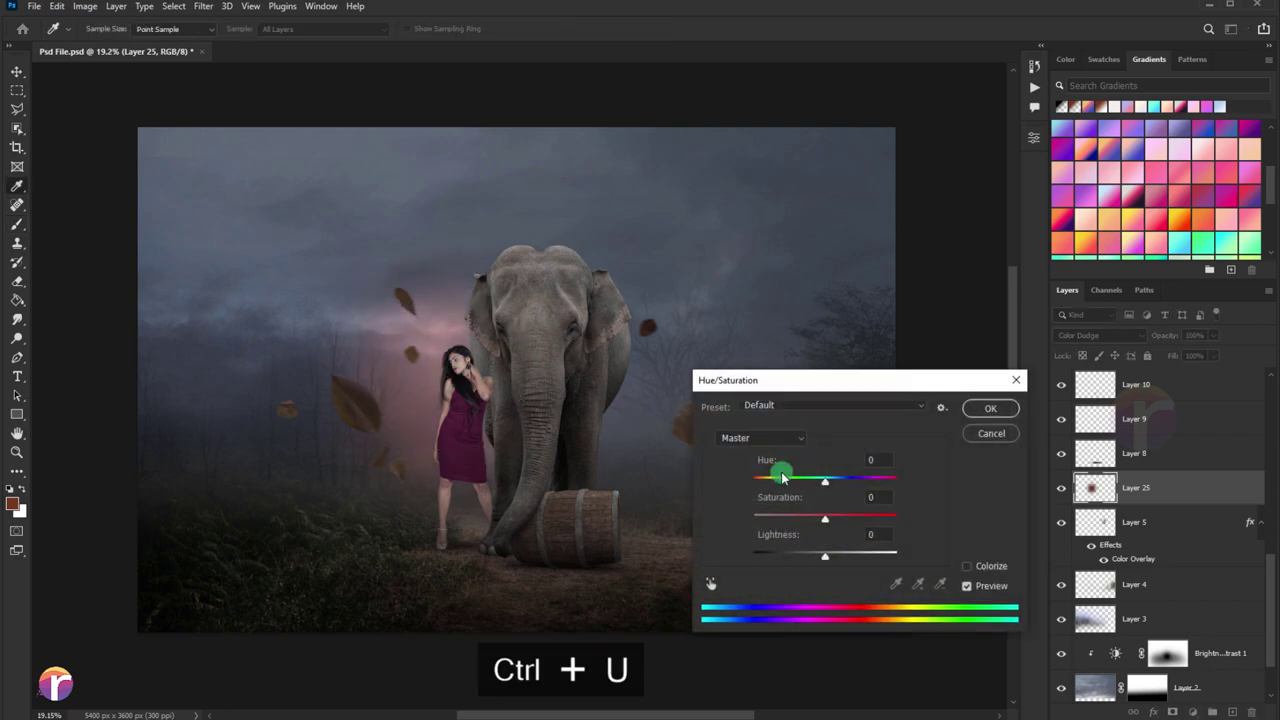
drag(829, 487, 837, 489)
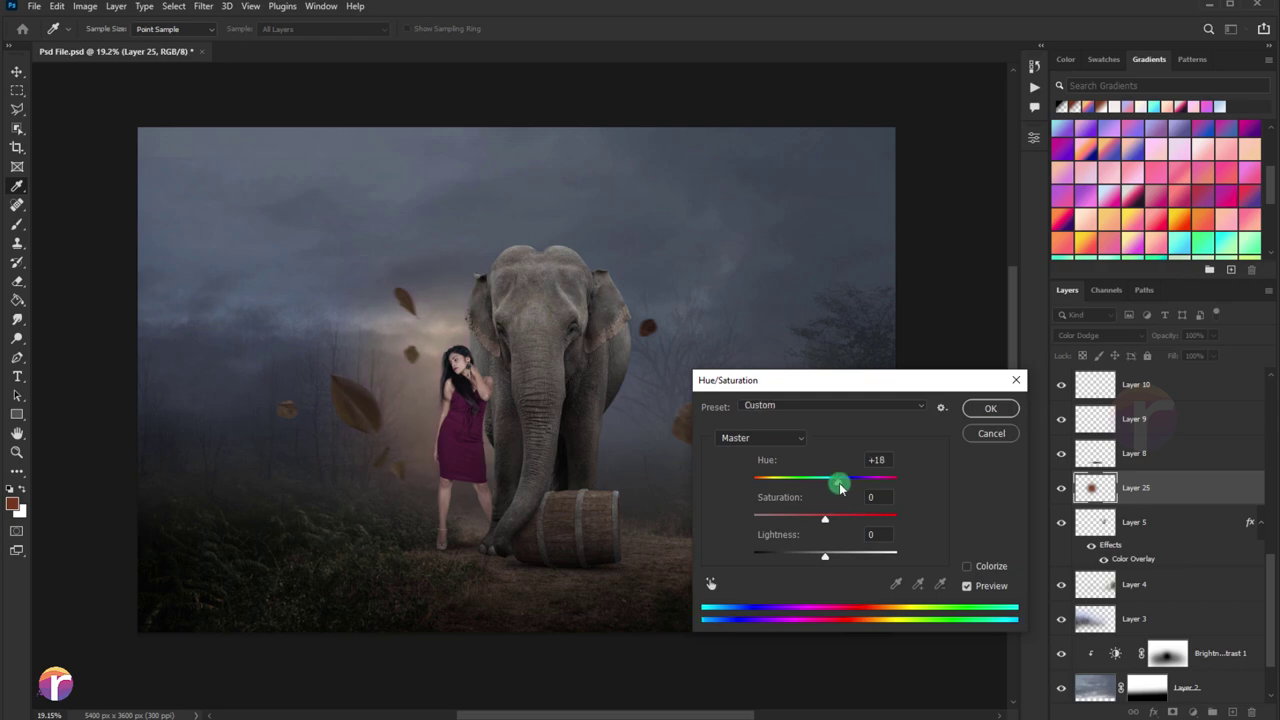
click(980, 412)
Transform the Layer 25 glow into a wide, flat band behind the elephant.
key(ctrl+t)
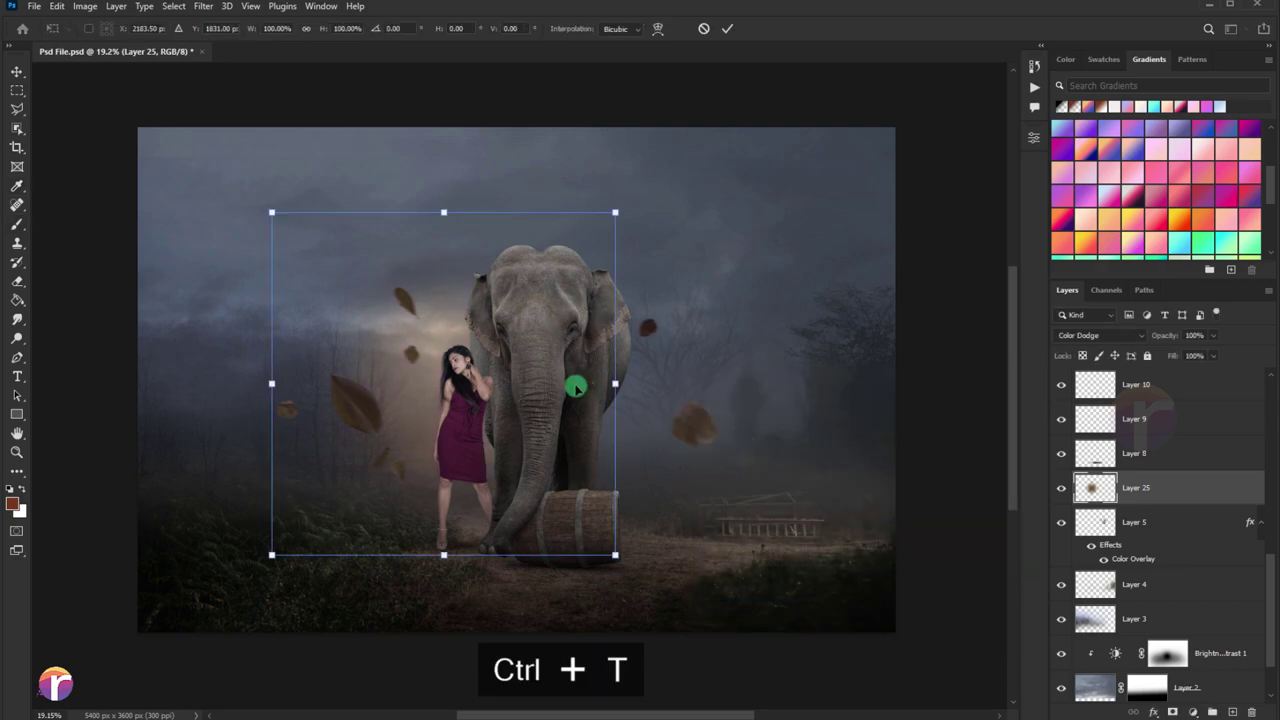
drag(615, 390, 860, 390)
drag(720, 391, 803, 397)
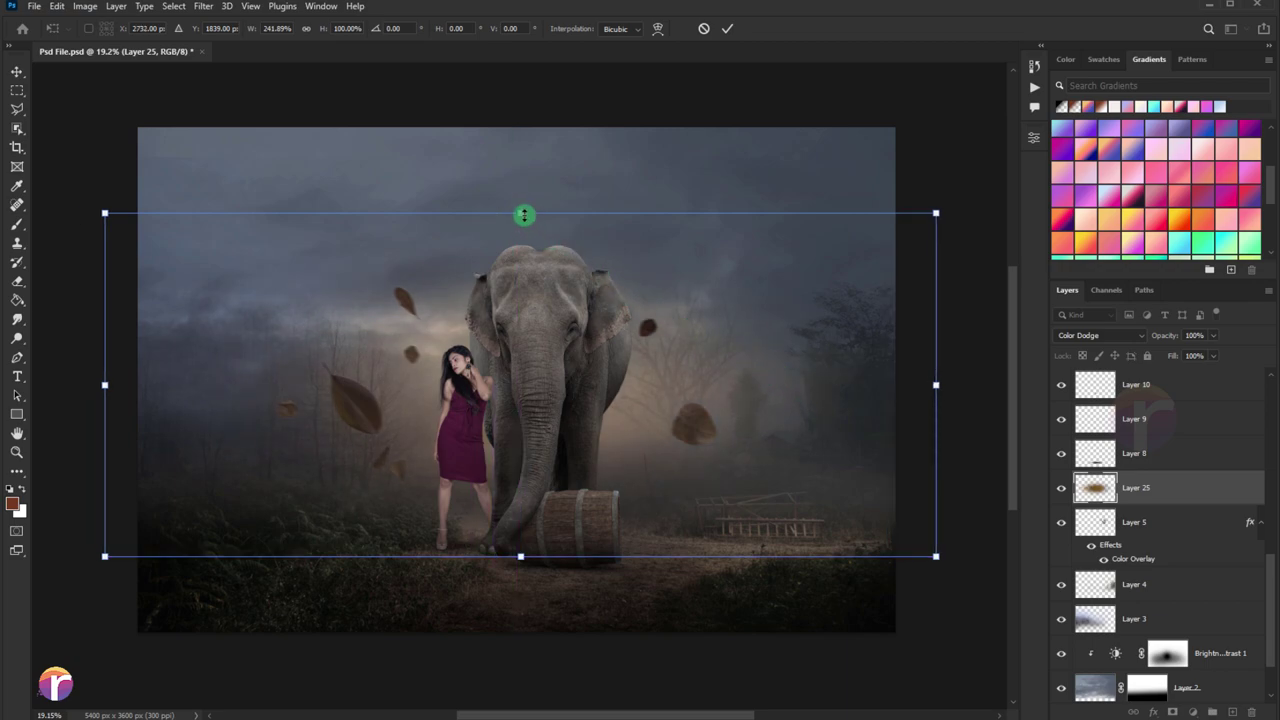
drag(524, 214, 524, 299)
drag(606, 386, 606, 366)
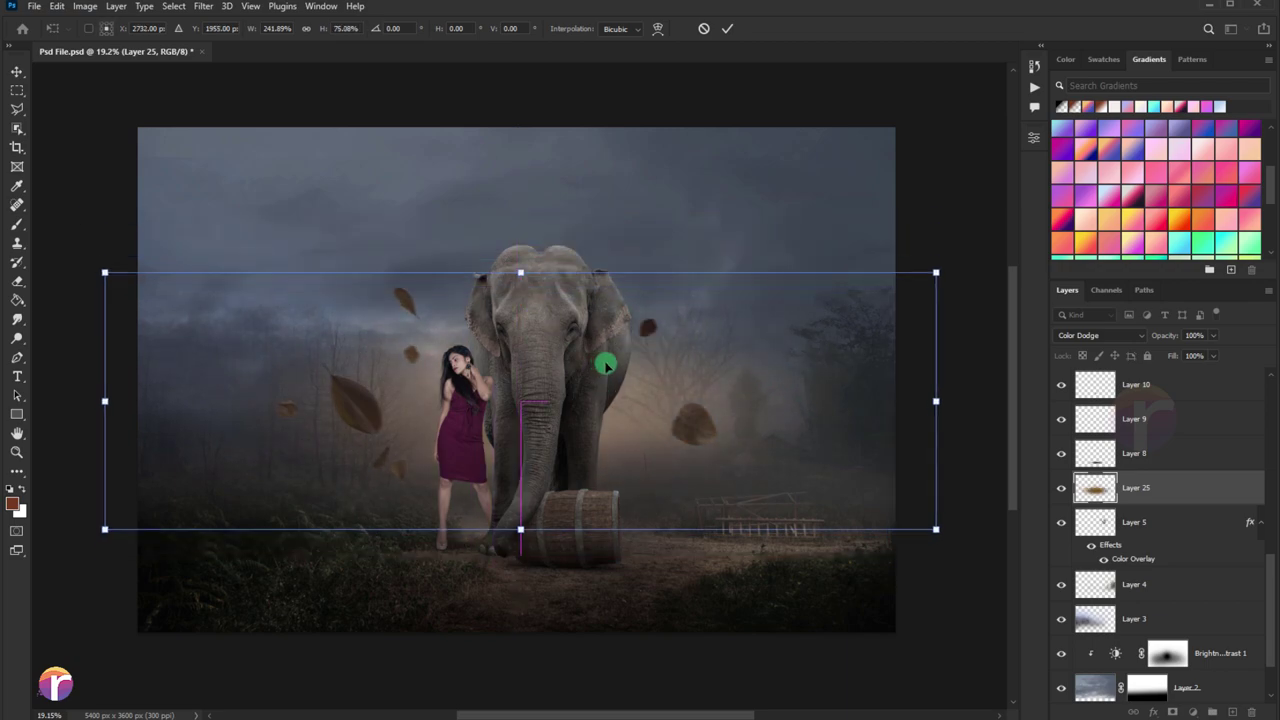
scroll(799, 408, down, 3)
drag(890, 402, 994, 402)
drag(607, 314, 607, 300)
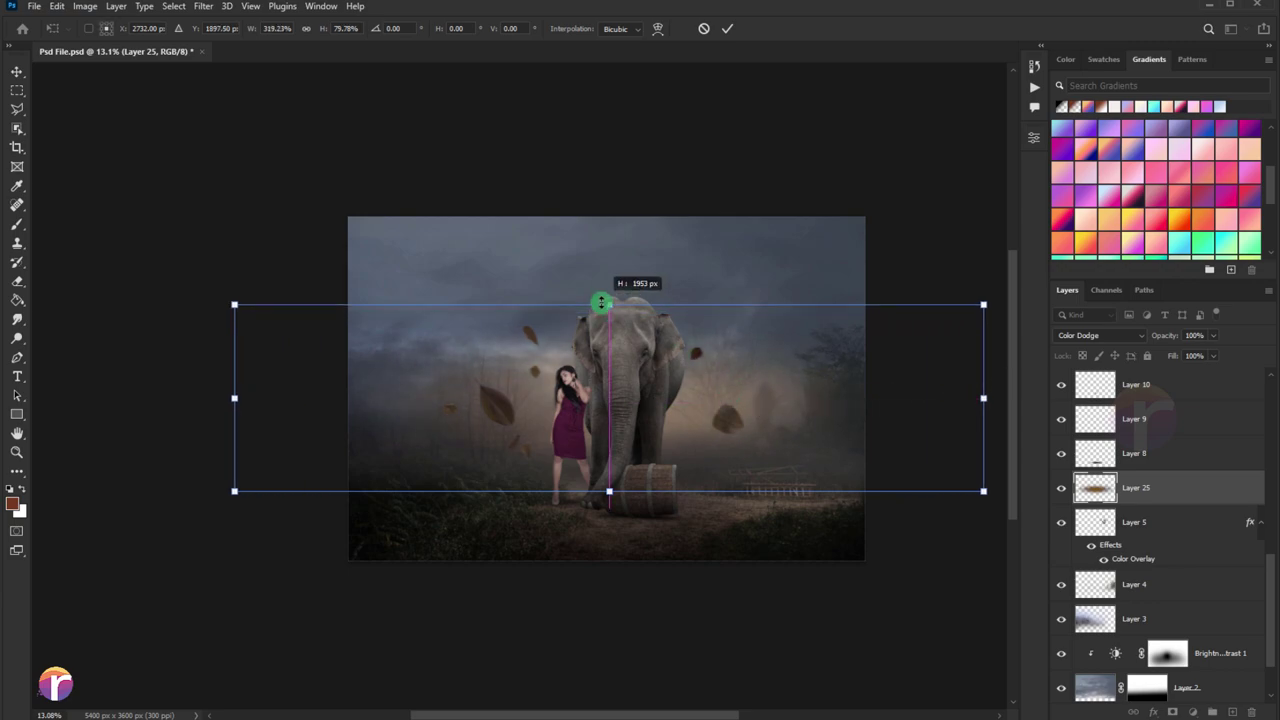
key(Return)
key(b)
Fade the warm glow layer to 30% opacity.
scroll(686, 377, up, 2)
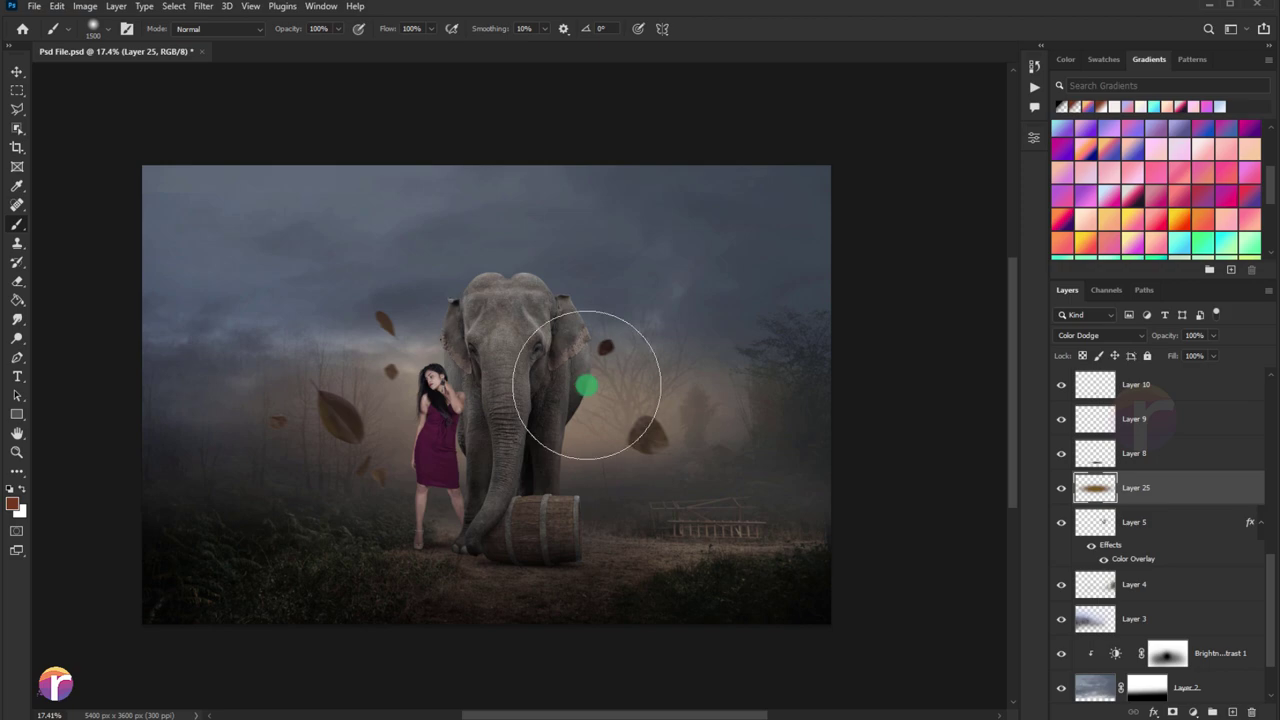
scroll(586, 380, up, 1)
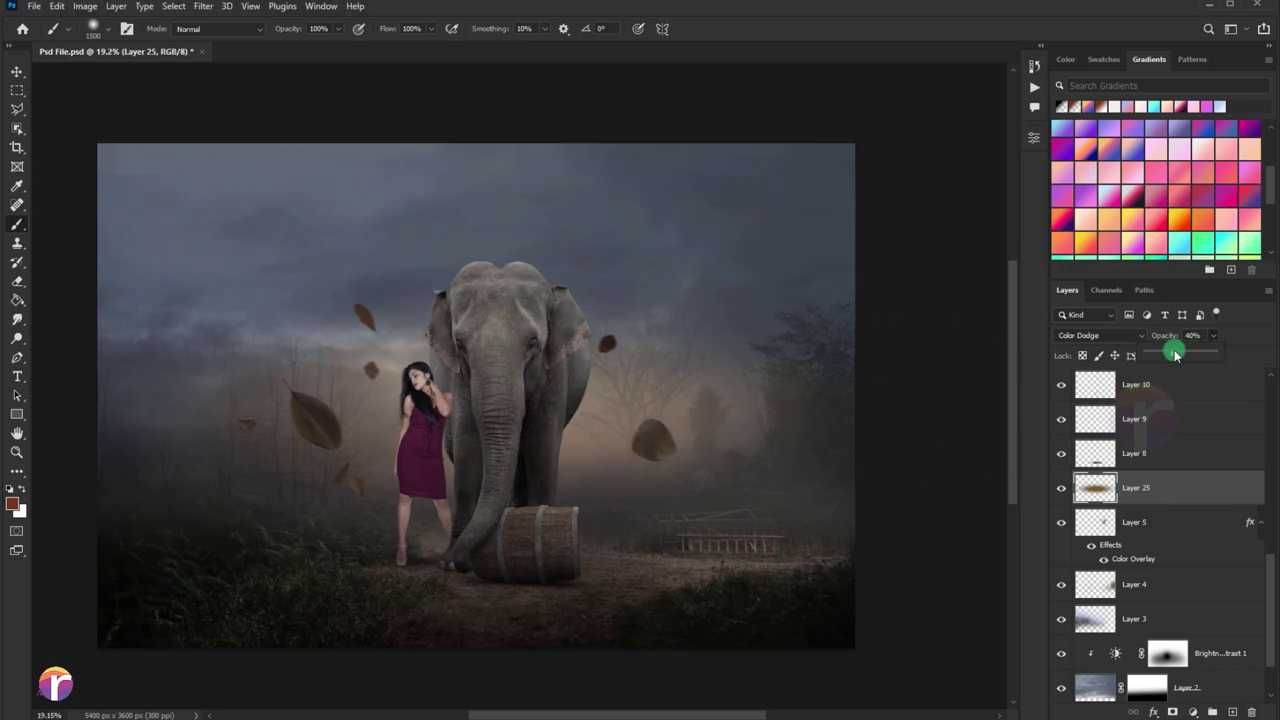
drag(1175, 354, 1166, 354)
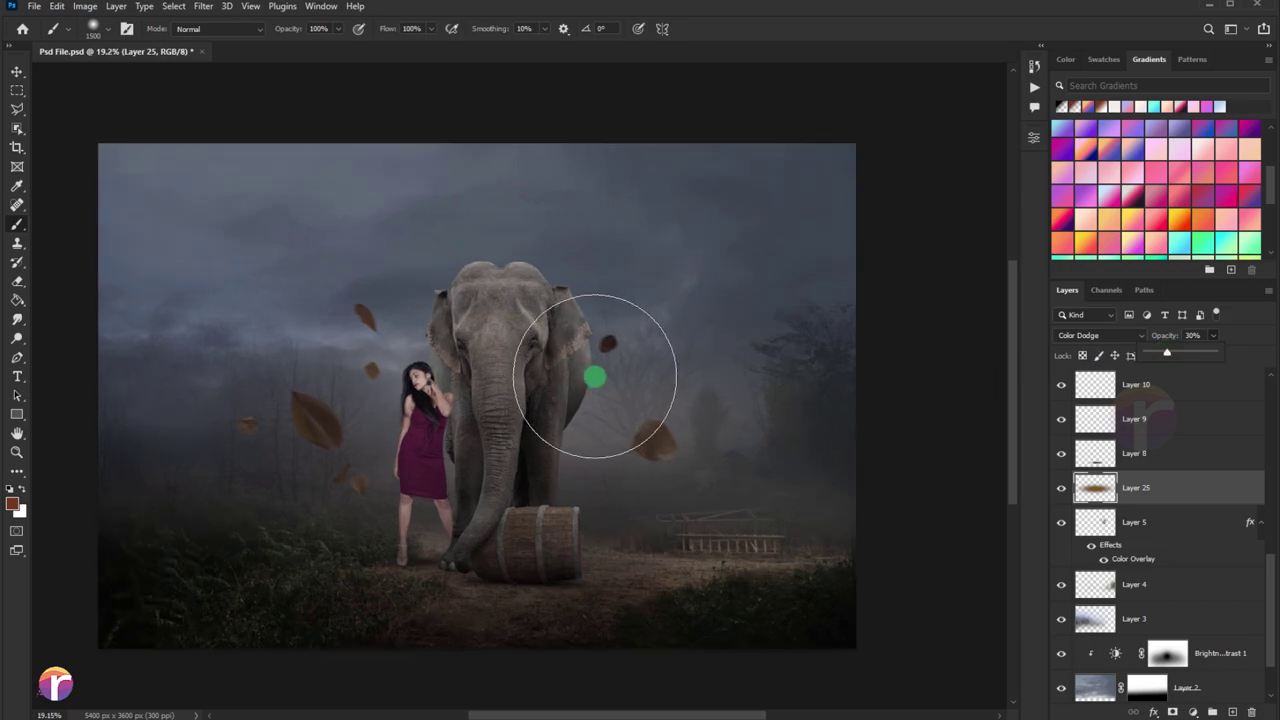
click(14, 73)
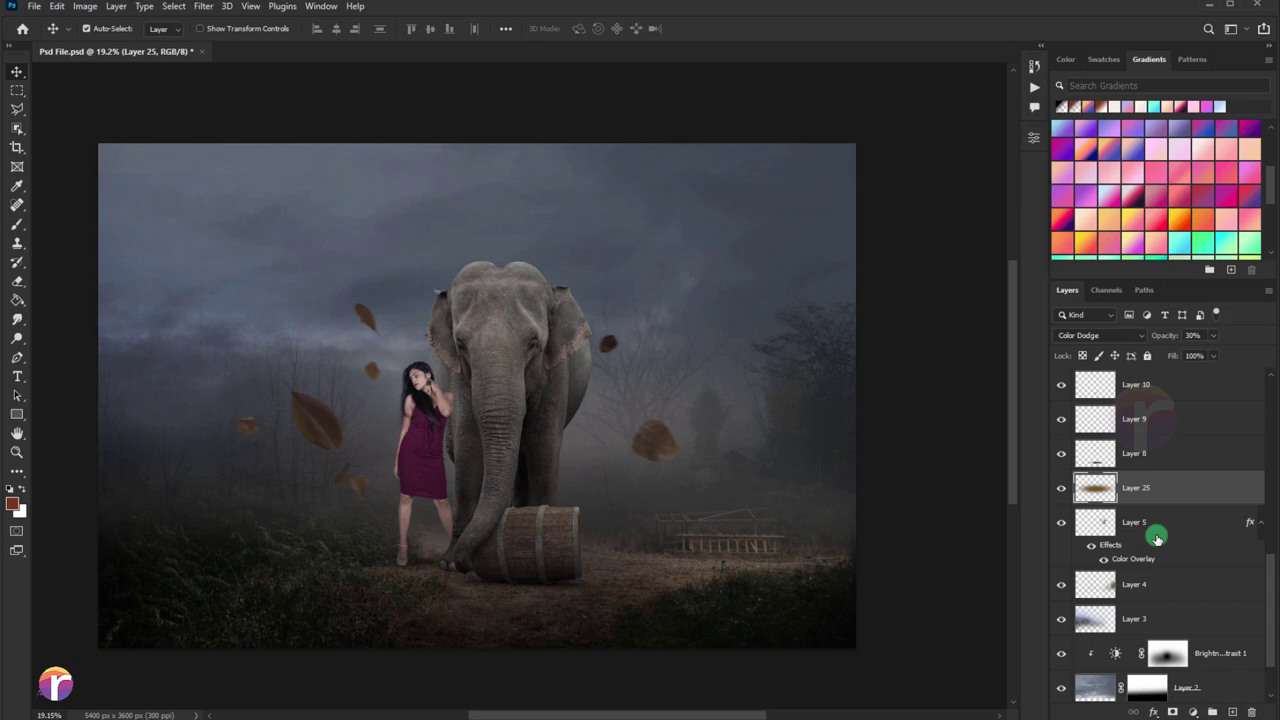
Add a new Color Dodge layer and paint a soft glow around the elephant and woman.
click(1235, 708)
click(8, 240)
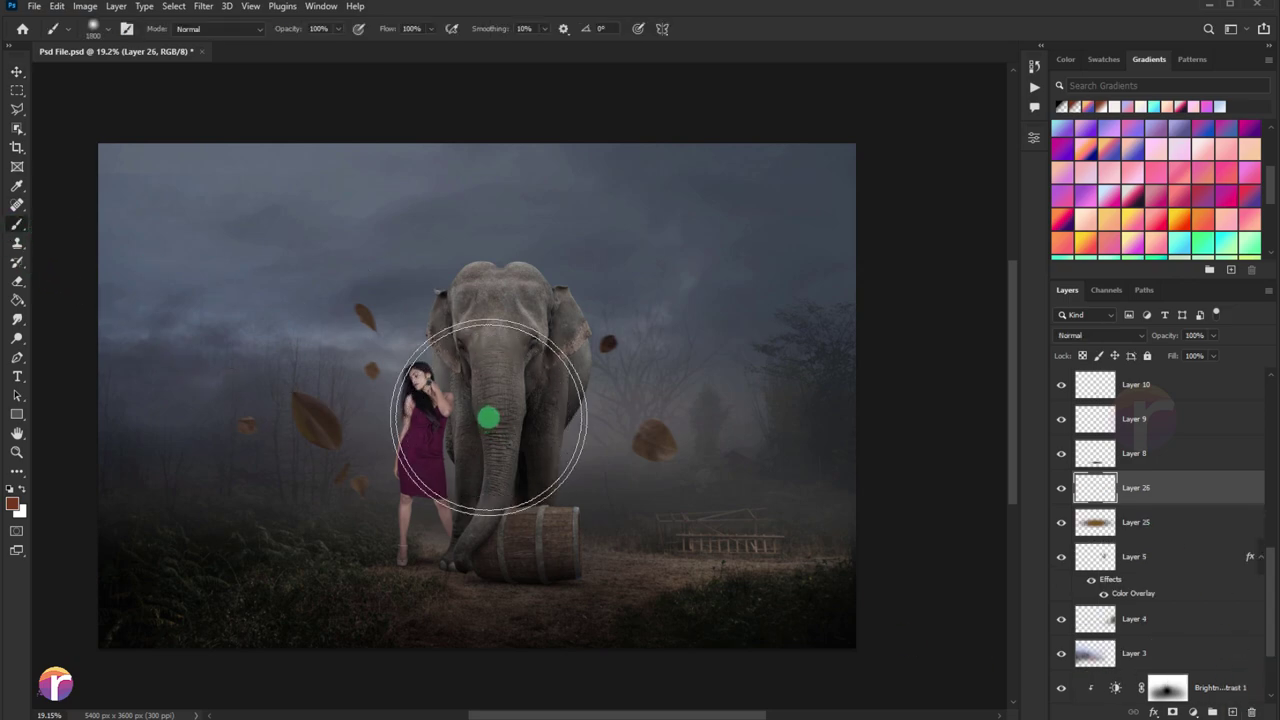
click(1088, 335)
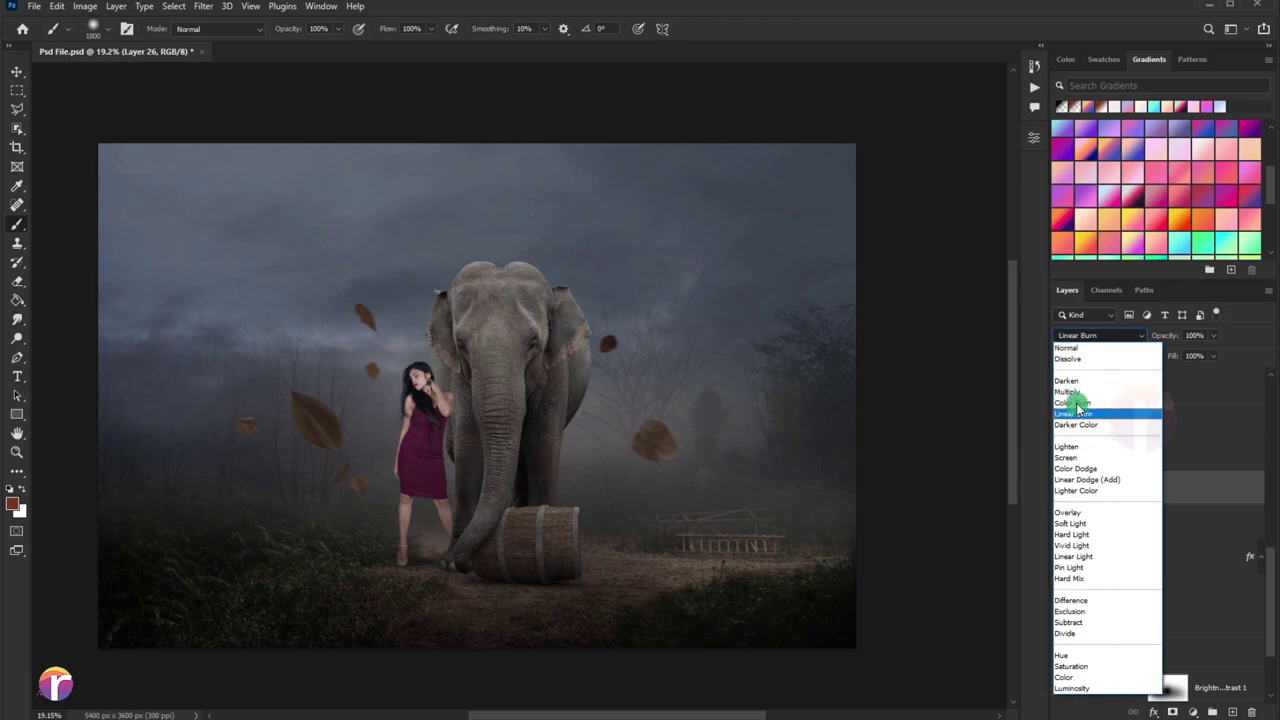
click(1072, 468)
drag(521, 458, 474, 429)
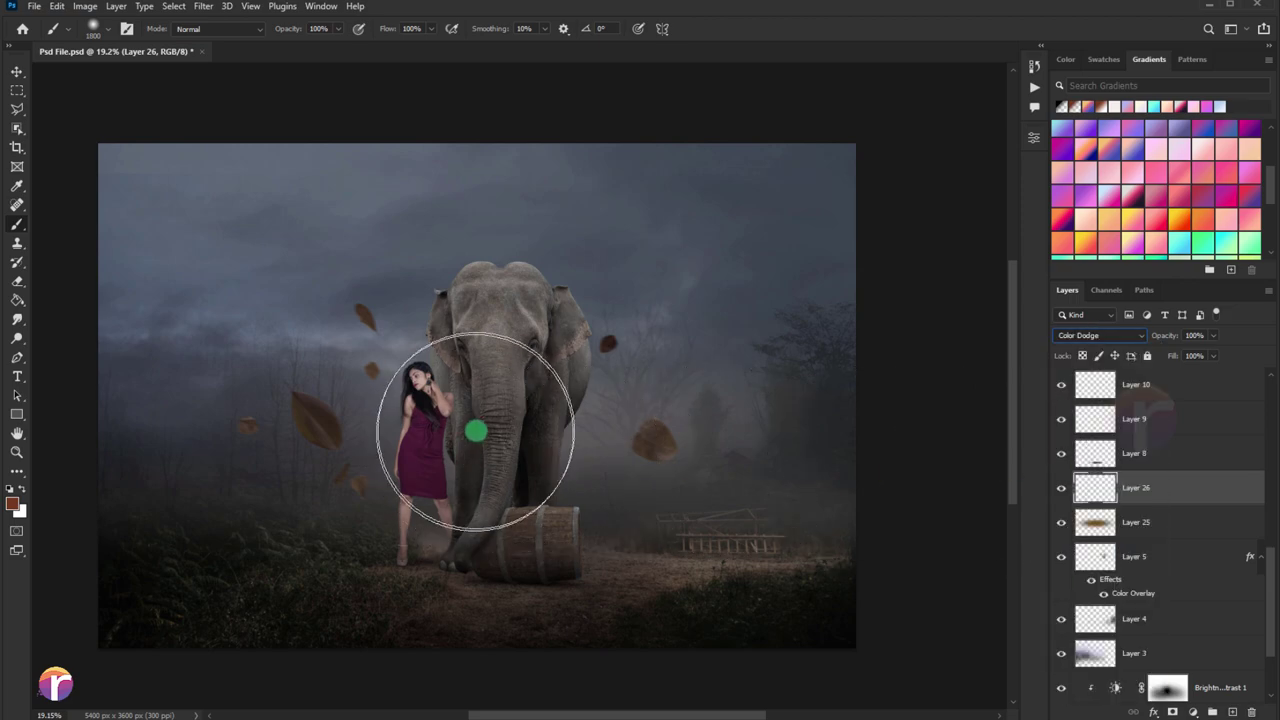
Shift the new glow's hue by +21 with Hue/Saturation.
key(ctrl+u)
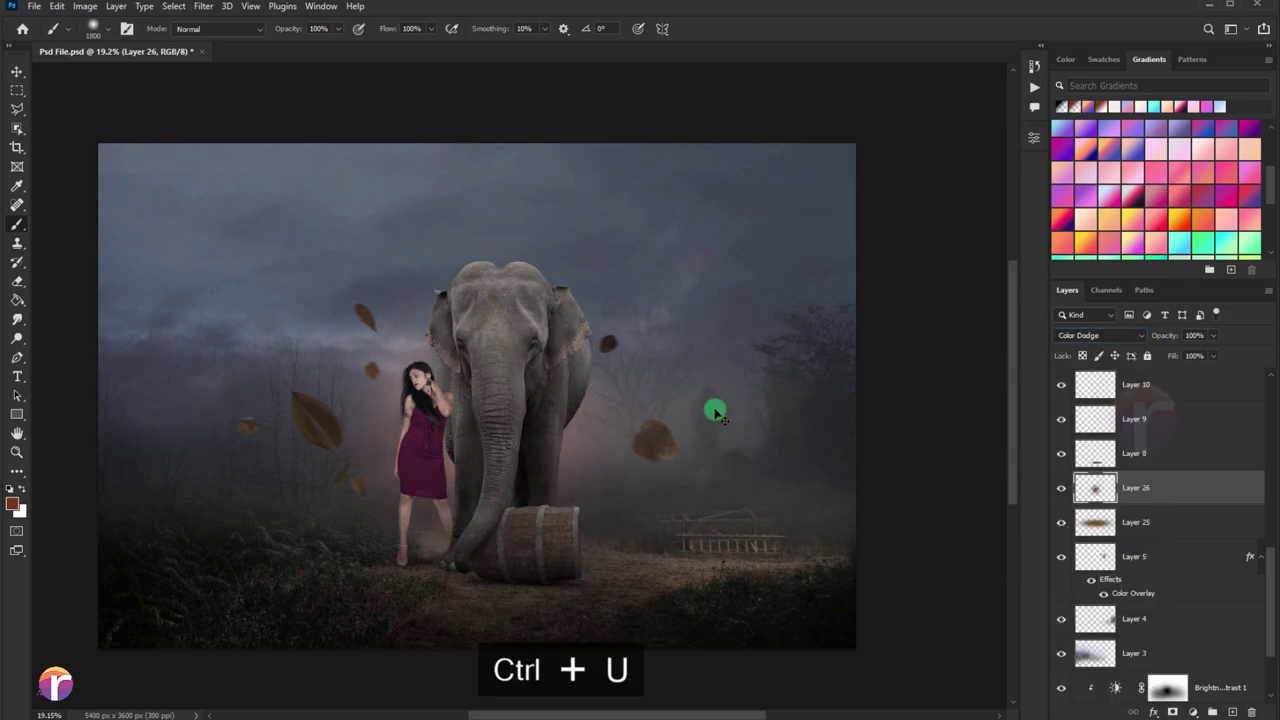
drag(826, 487, 839, 487)
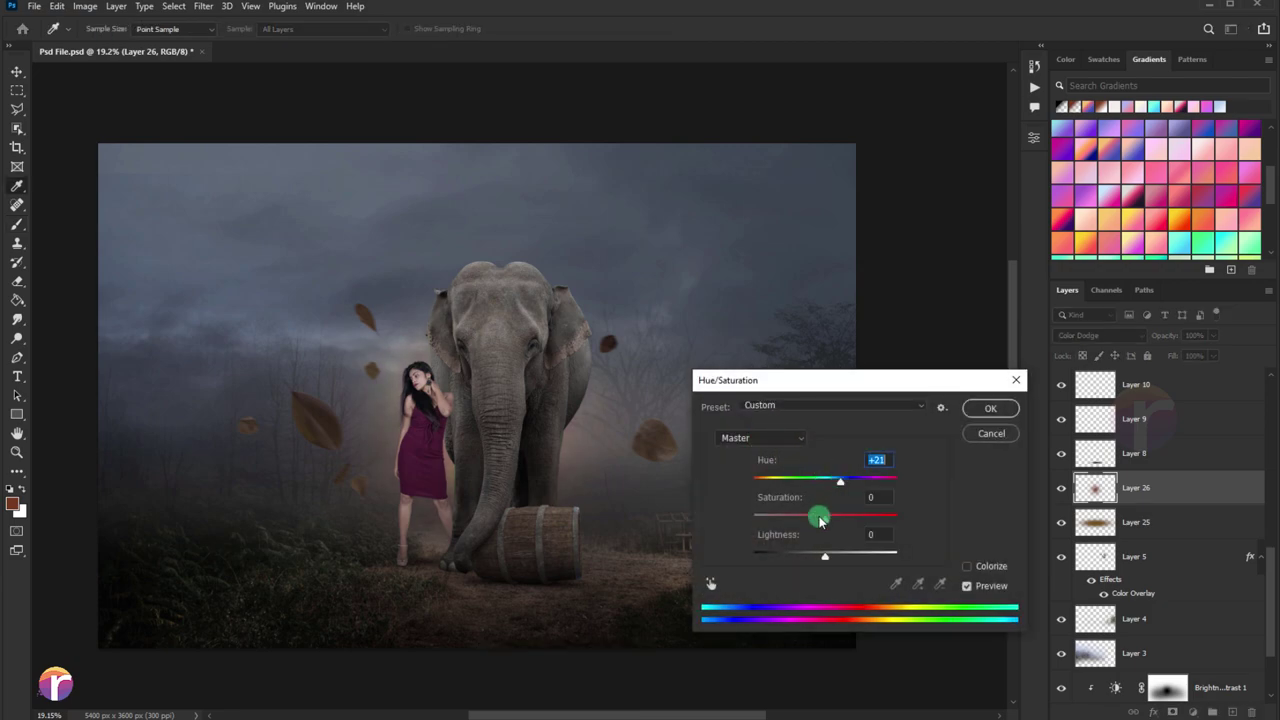
click(988, 408)
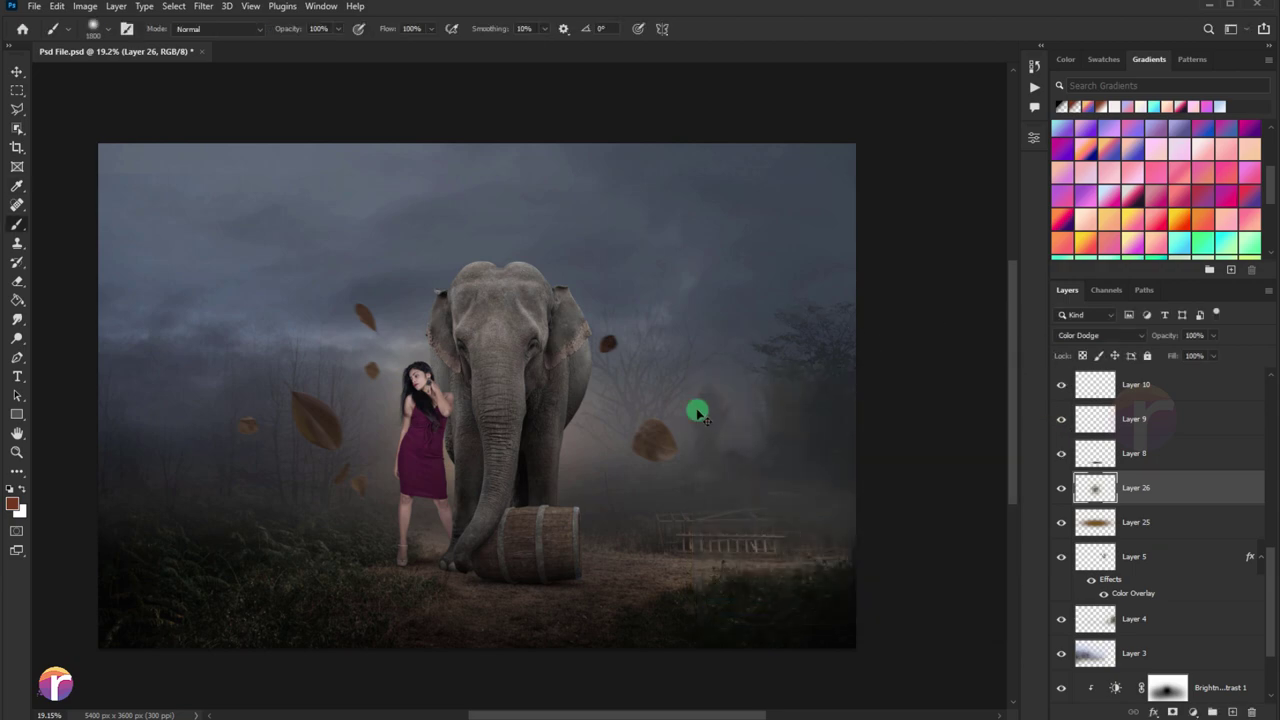
Squash the glow vertically and widen it into a broad band with Free Transform.
key(ctrl+t)
drag(477, 247, 484, 312)
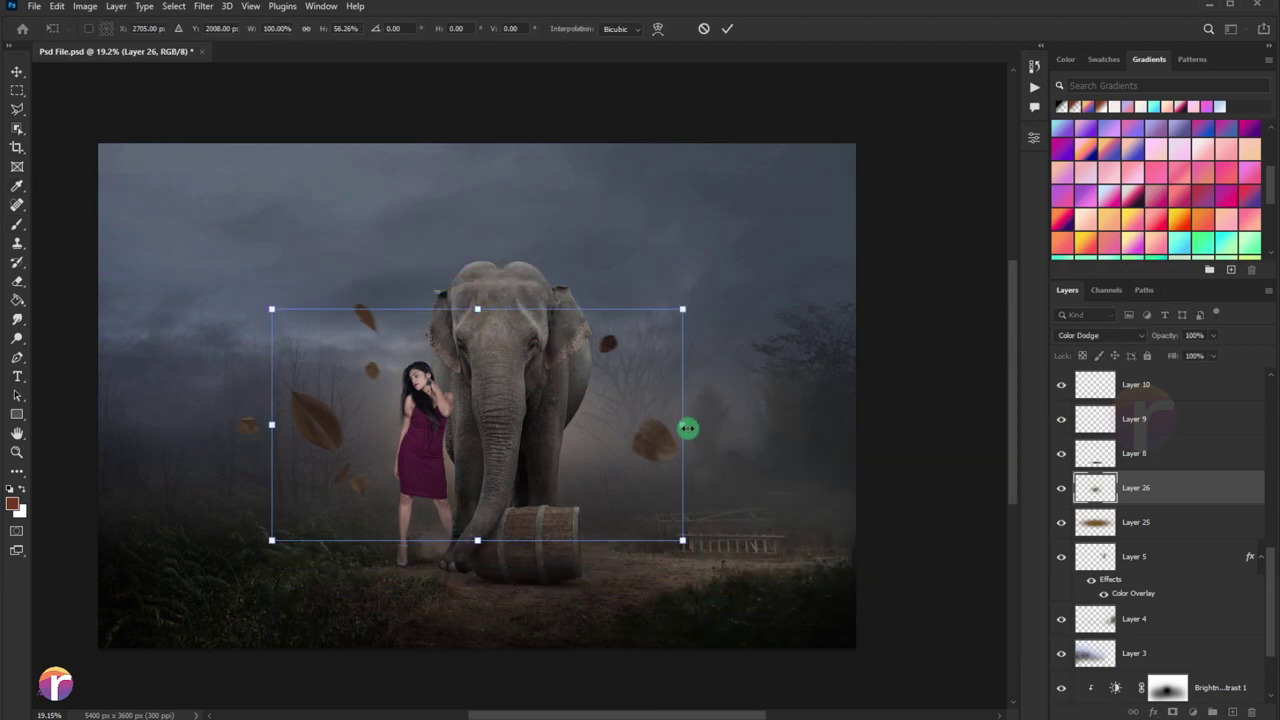
drag(688, 428, 711, 429)
drag(640, 409, 649, 406)
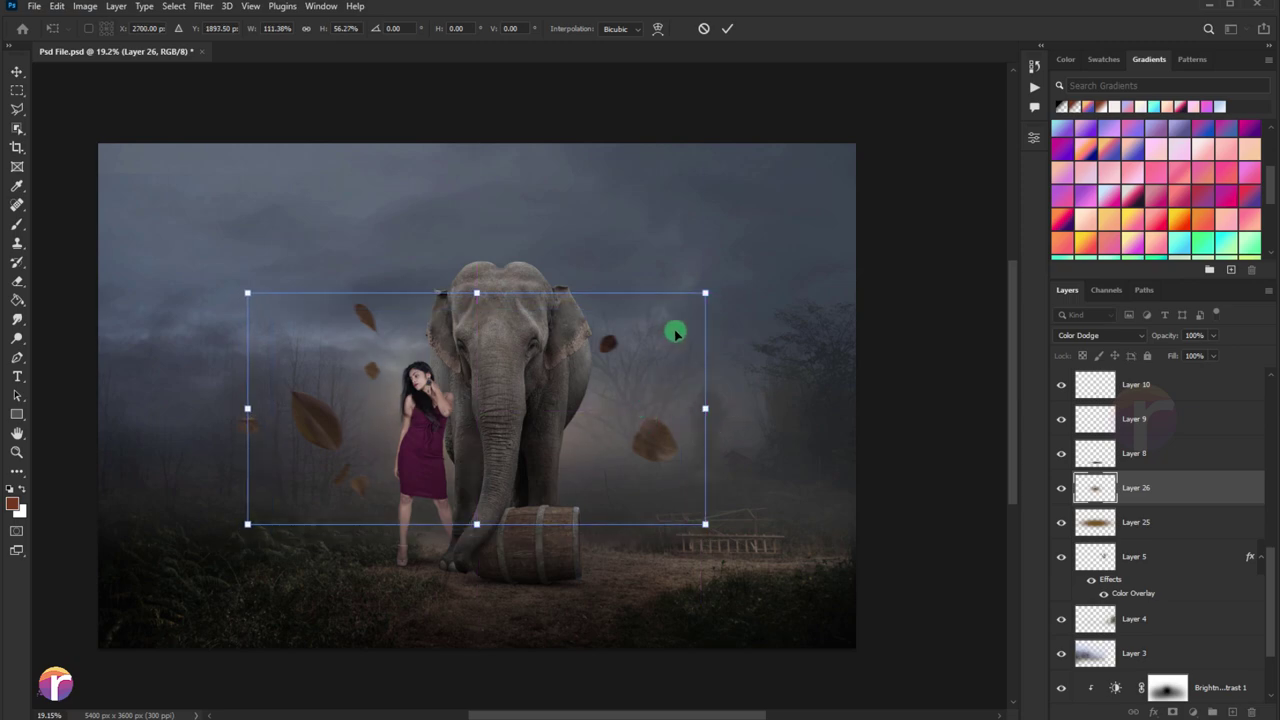
Apply the glow transform and group Layer 25 and Layer 26 into Group 1.
key(Return)
key(b)
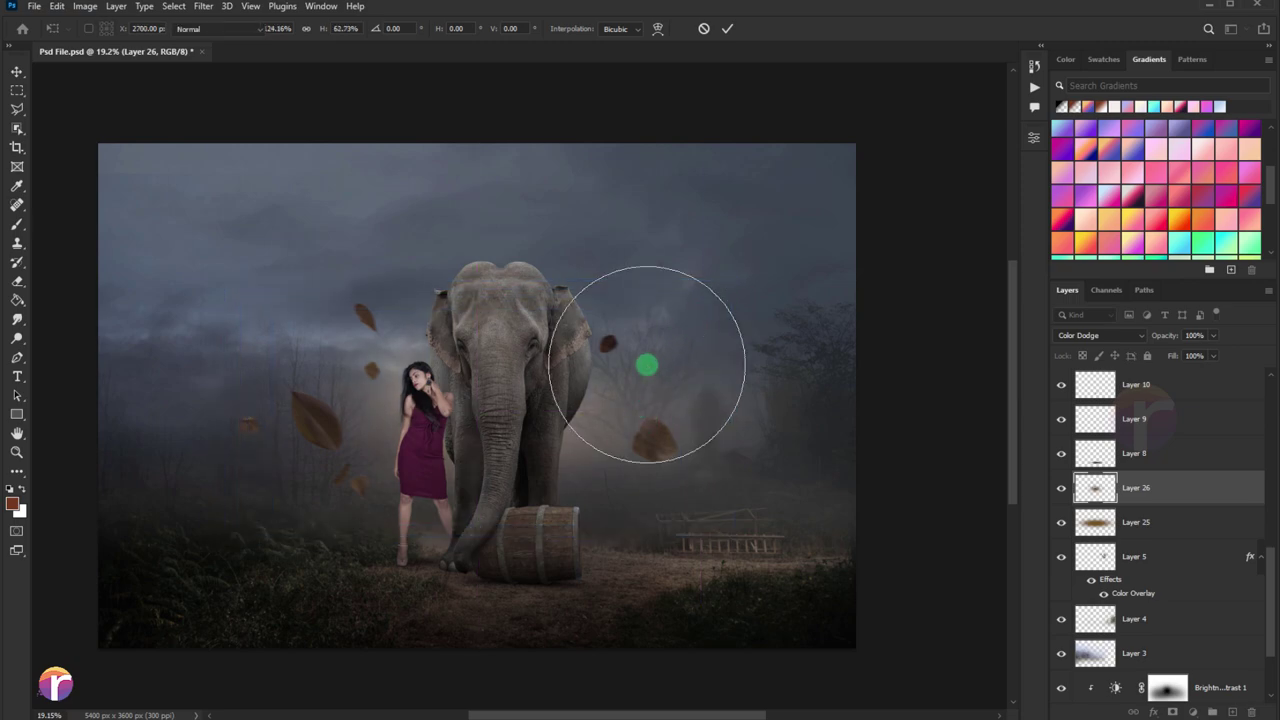
scroll(565, 350, down, 1)
scroll(570, 344, down, 1)
scroll(545, 340, up, 1)
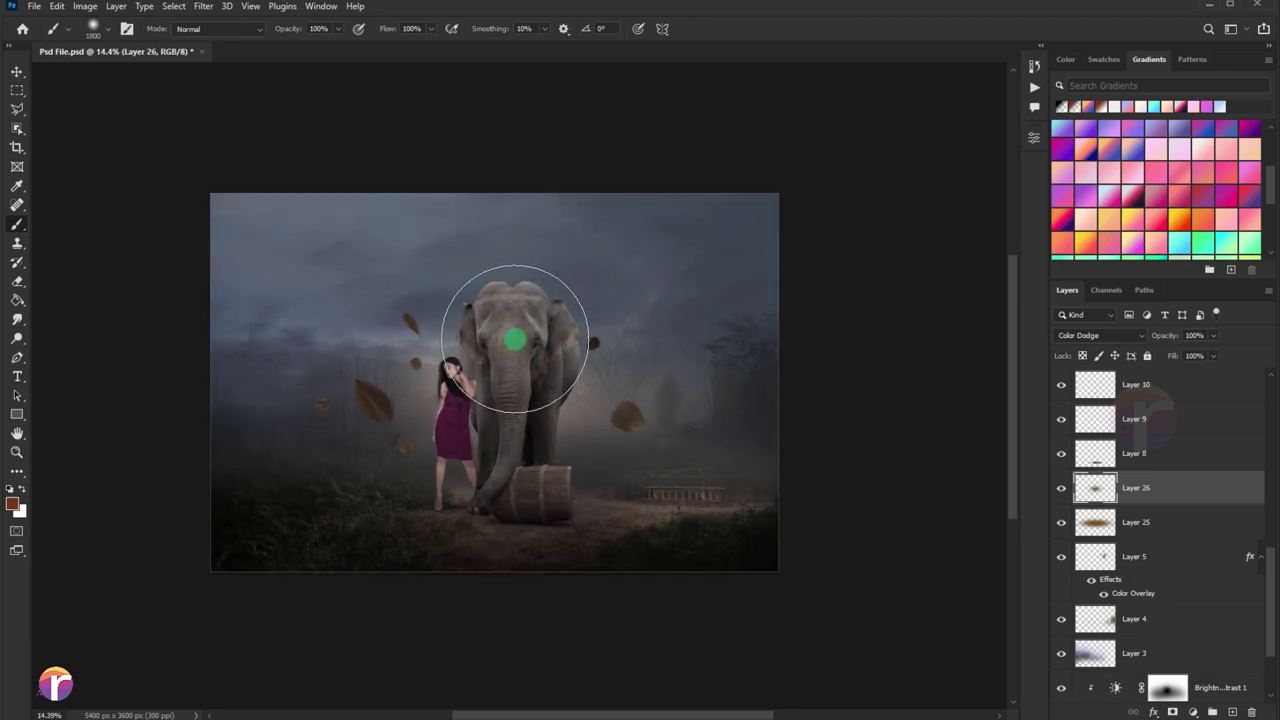
scroll(420, 320, up, 1)
click(12, 78)
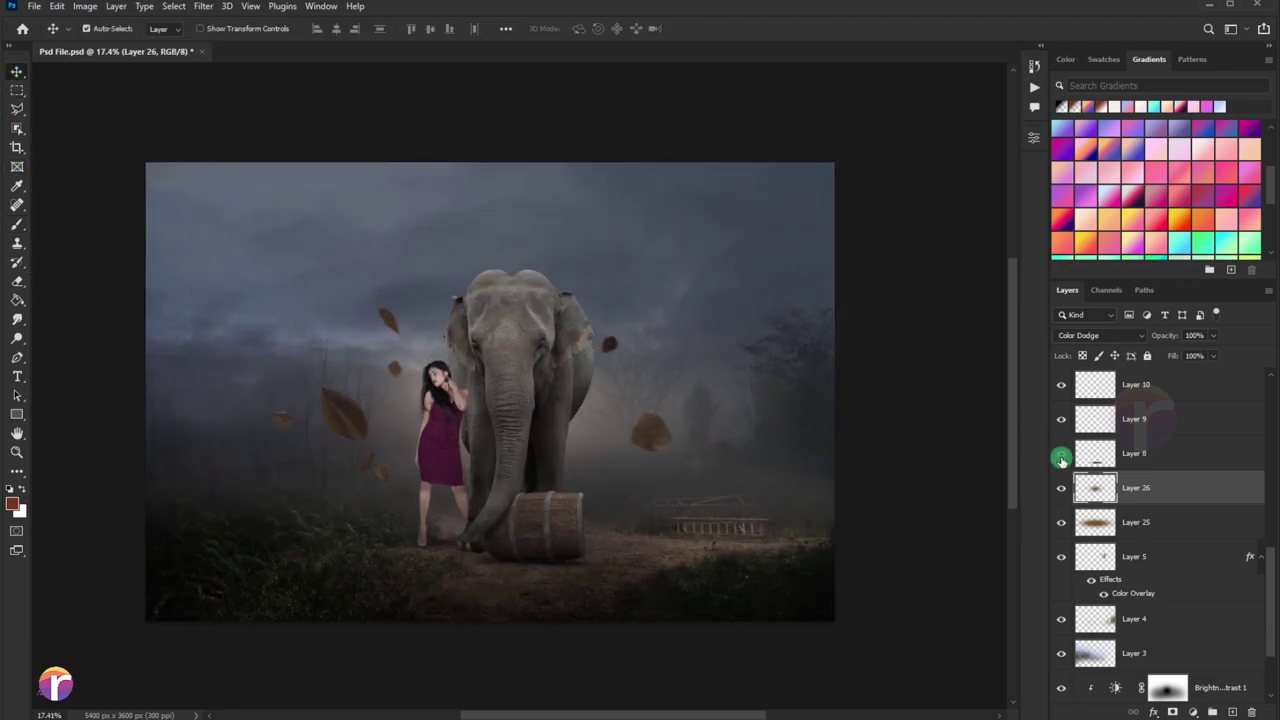
shift+click(1118, 524)
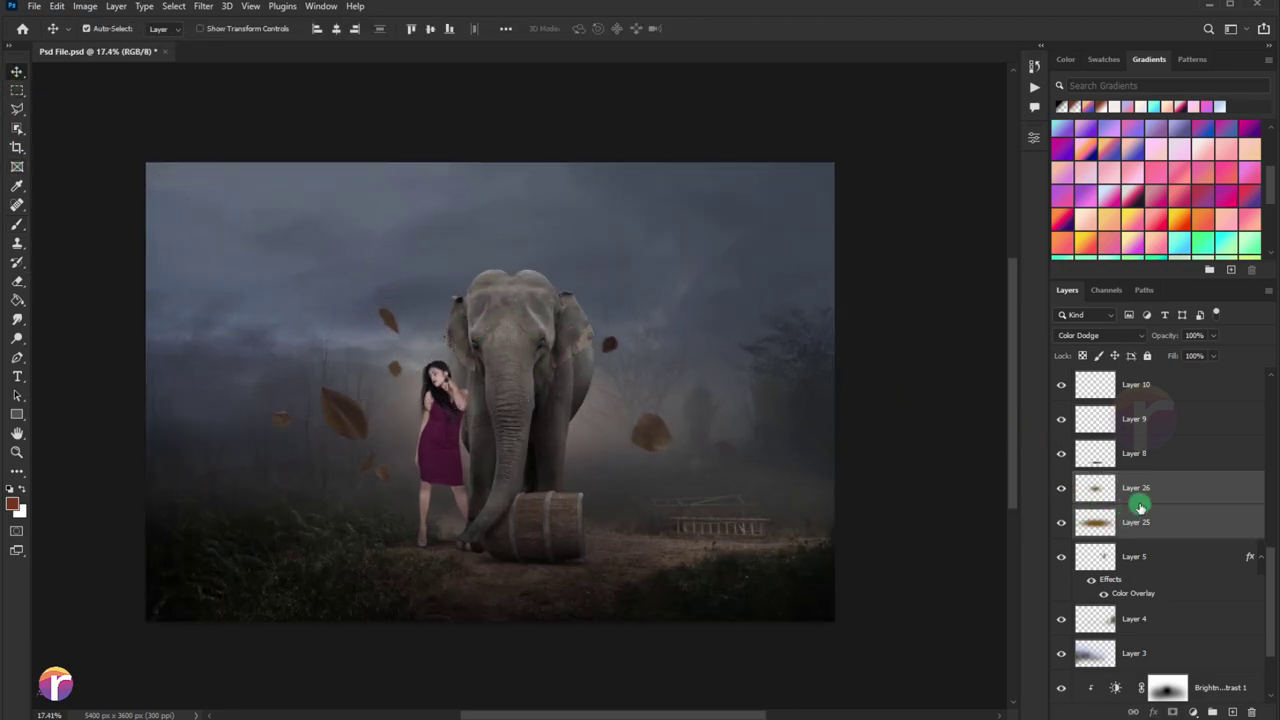
key(ctrl+g)
click(1061, 480)
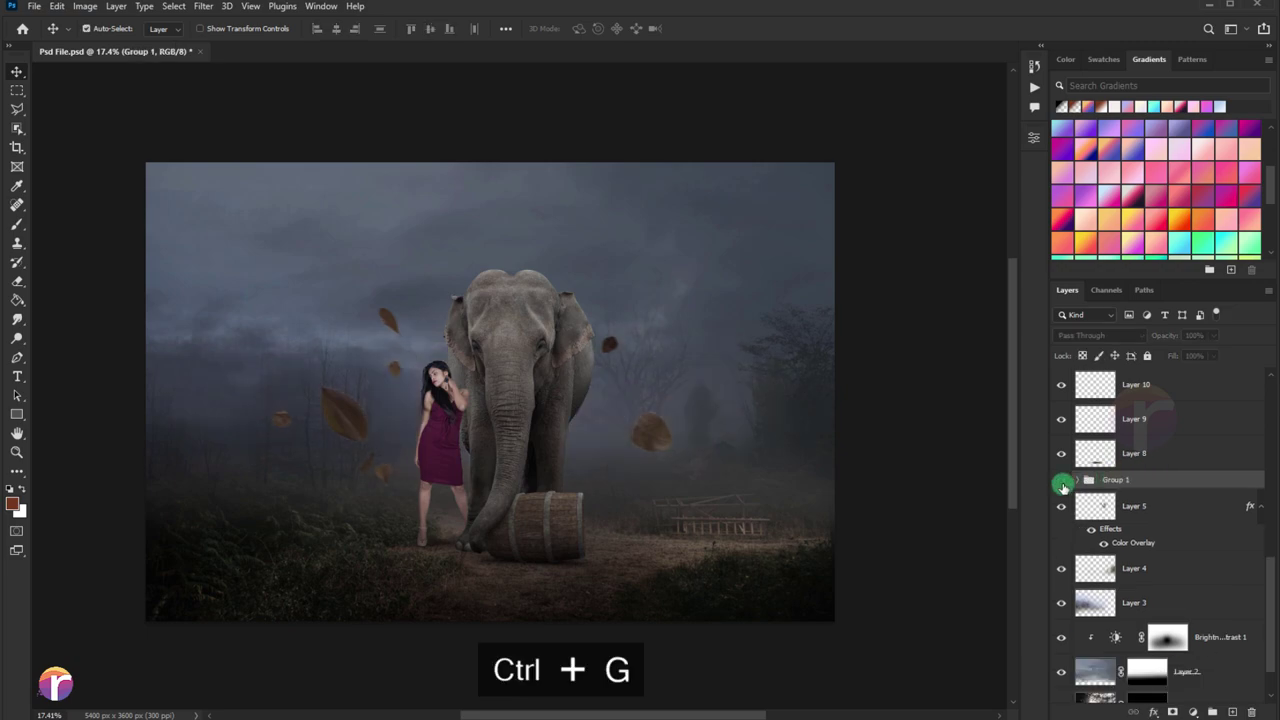
Lower Group 1's opacity to 49% and select Layer 22.
drag(1213, 336, 1192, 356)
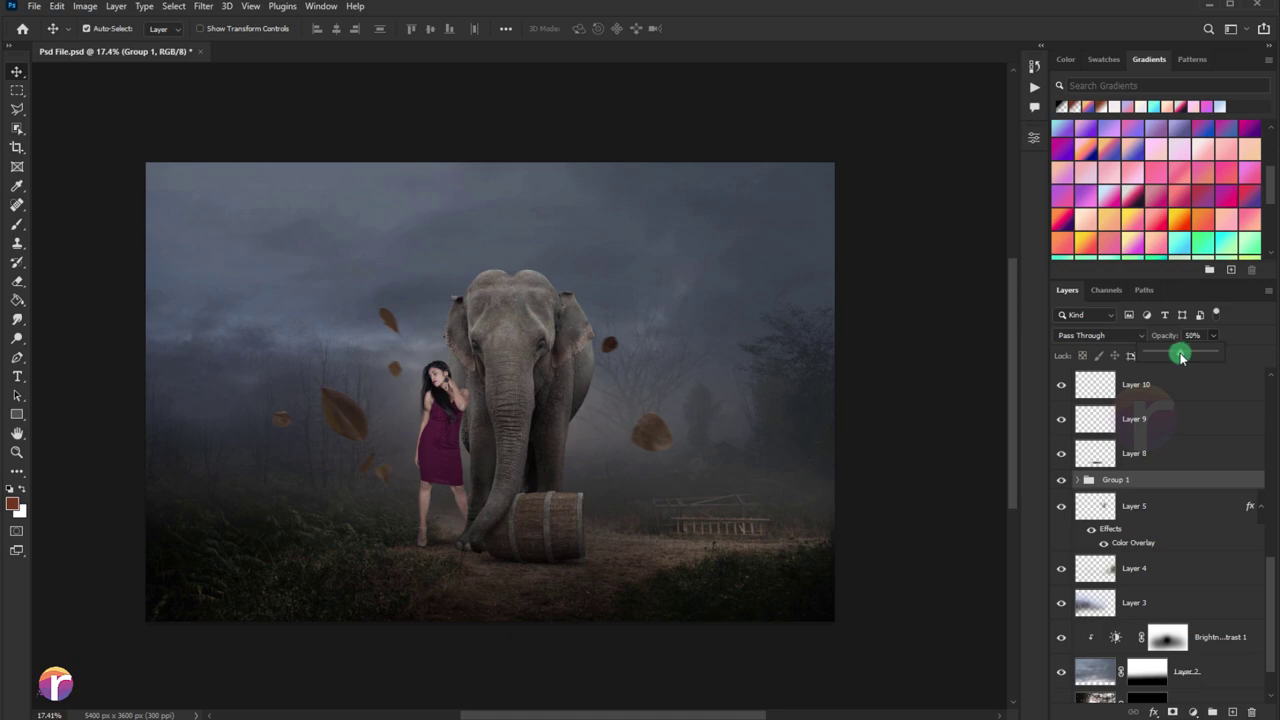
scroll(608, 400, down, 1)
scroll(608, 400, up, 1)
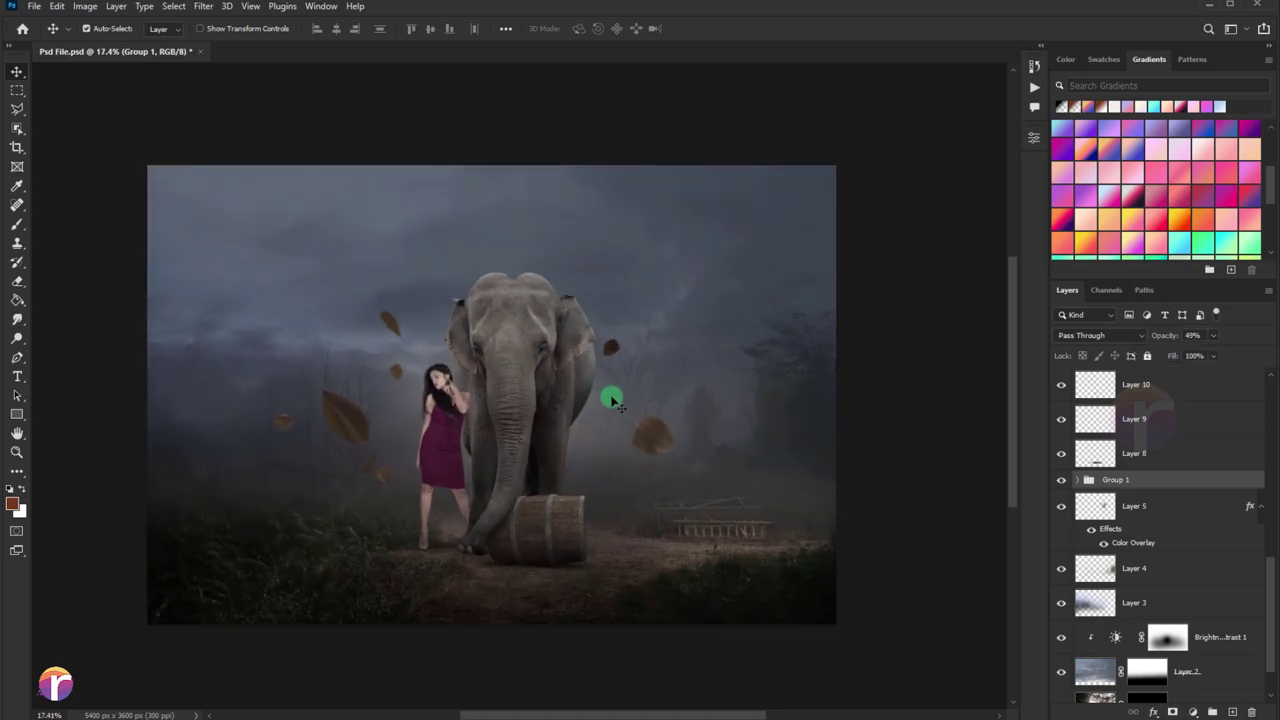
scroll(486, 357, up, 1)
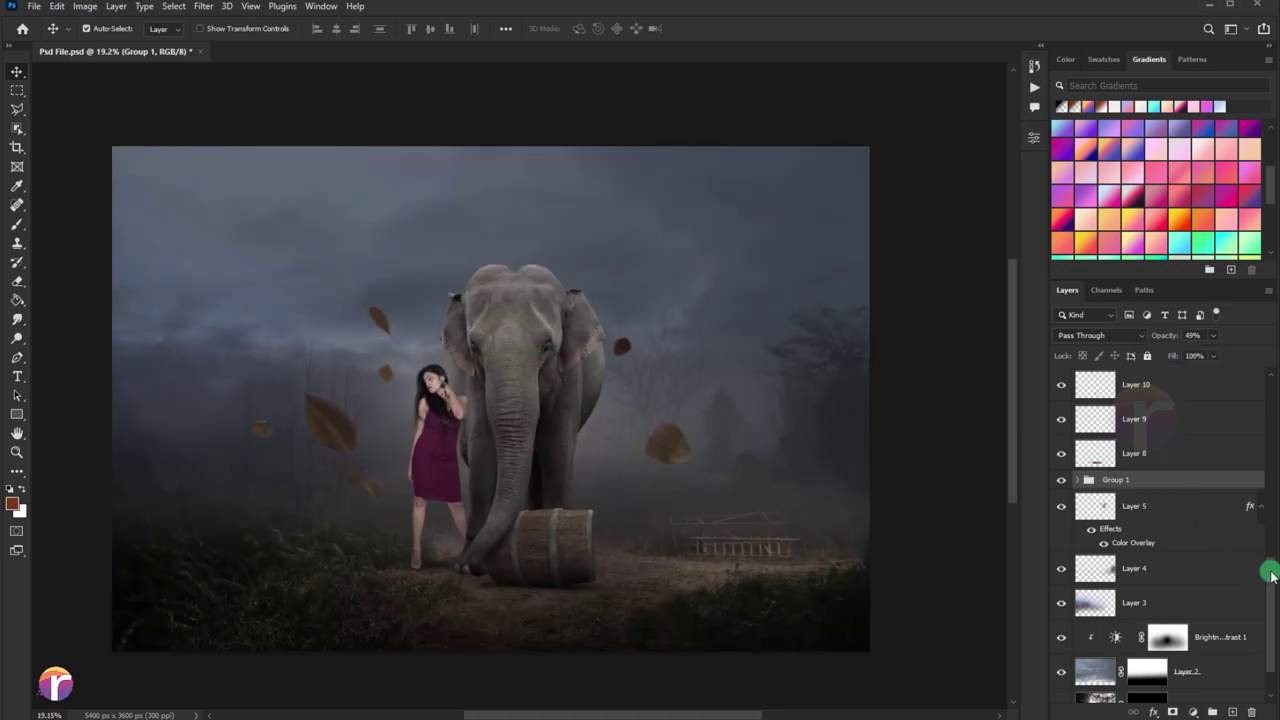
drag(1268, 574, 1263, 395)
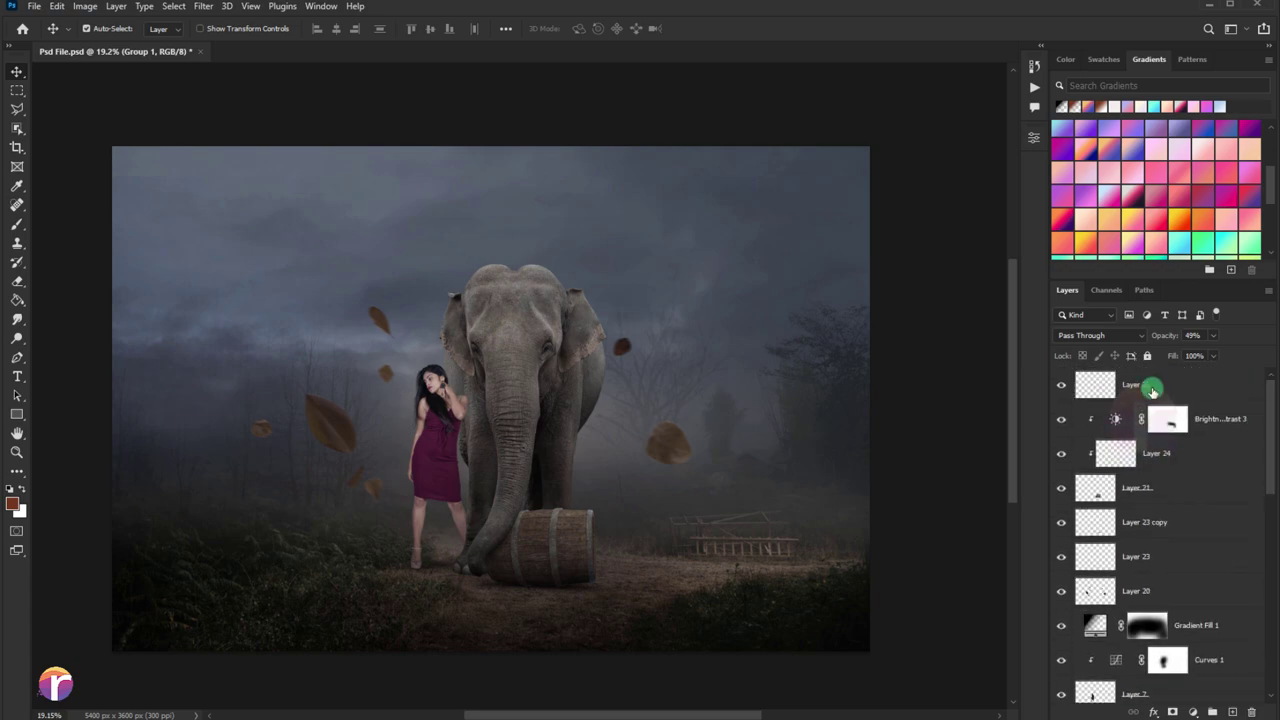
click(1152, 390)
scroll(524, 368, up, 1)
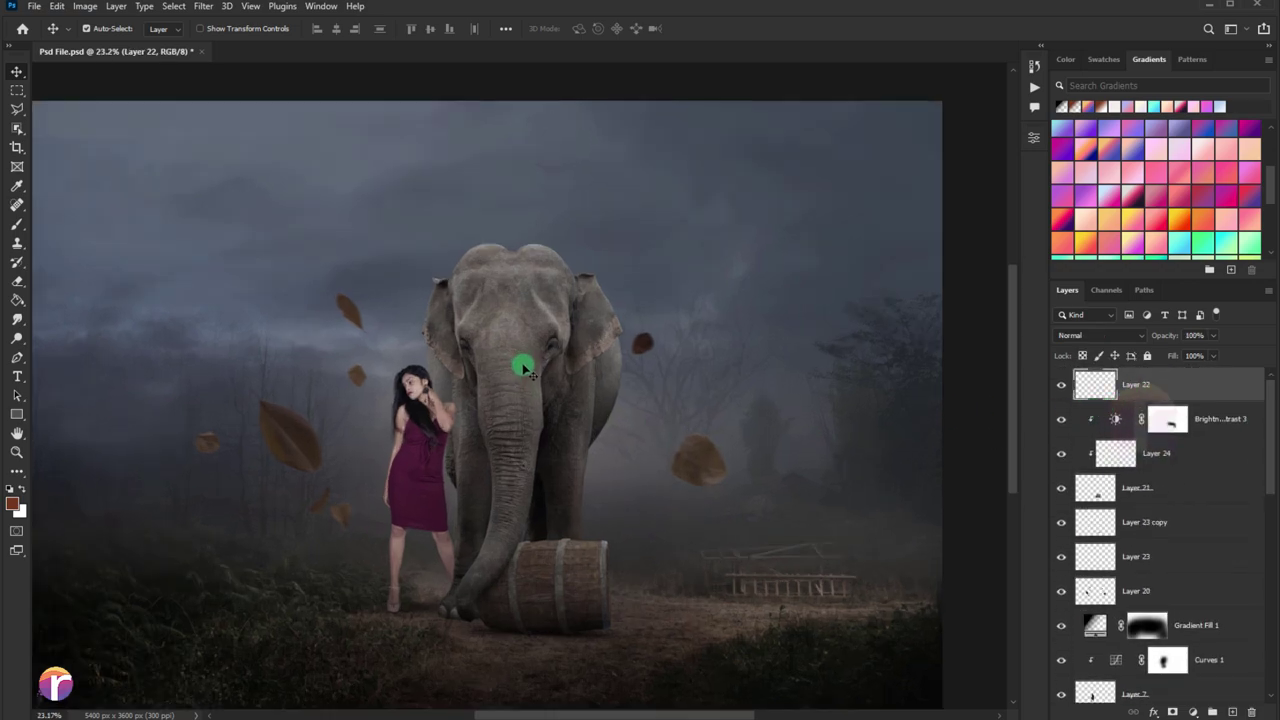
scroll(612, 405, down, 1)
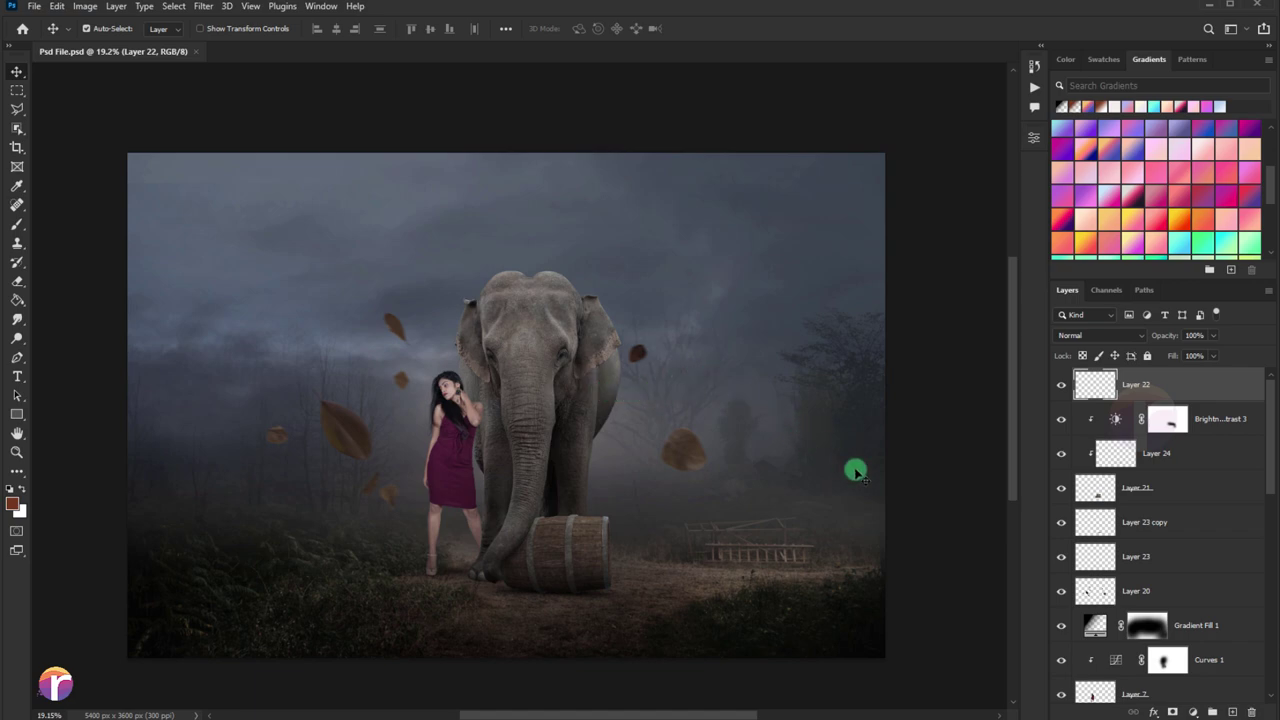
Add a new Color Dodge layer, Layer 27, above Layer 22.
click(1236, 712)
click(1098, 335)
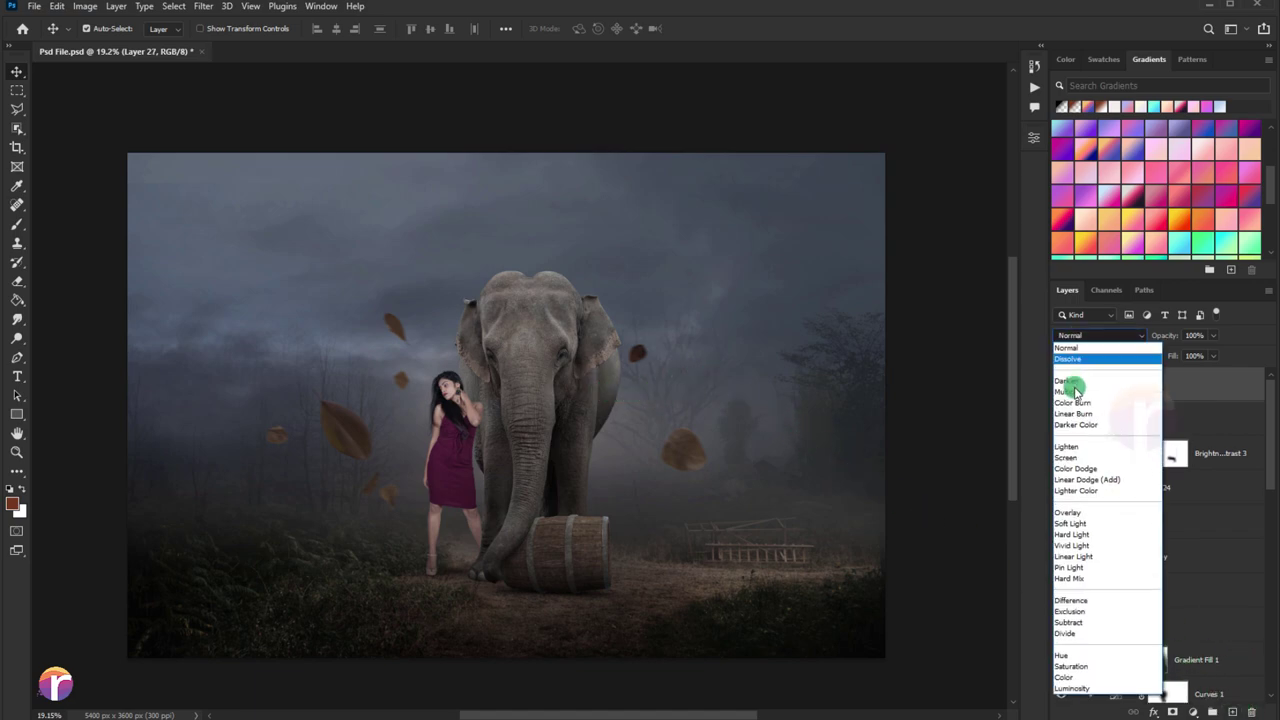
click(1070, 468)
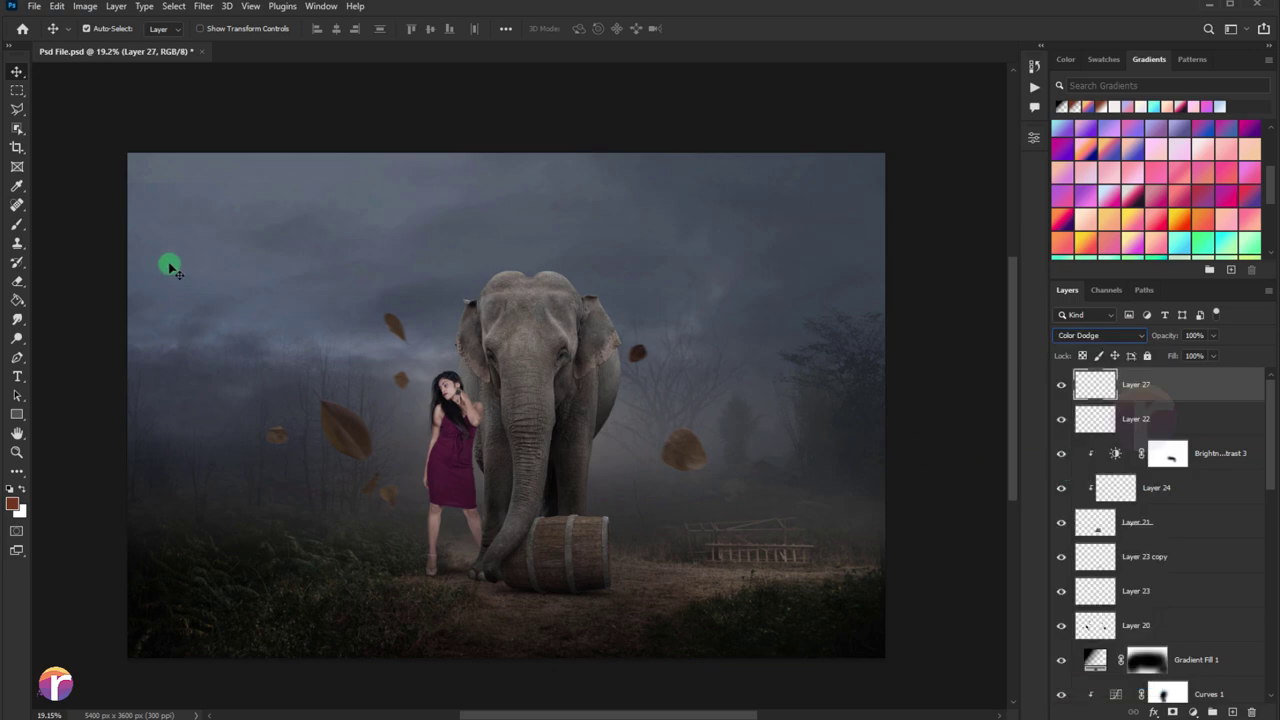
click(17, 224)
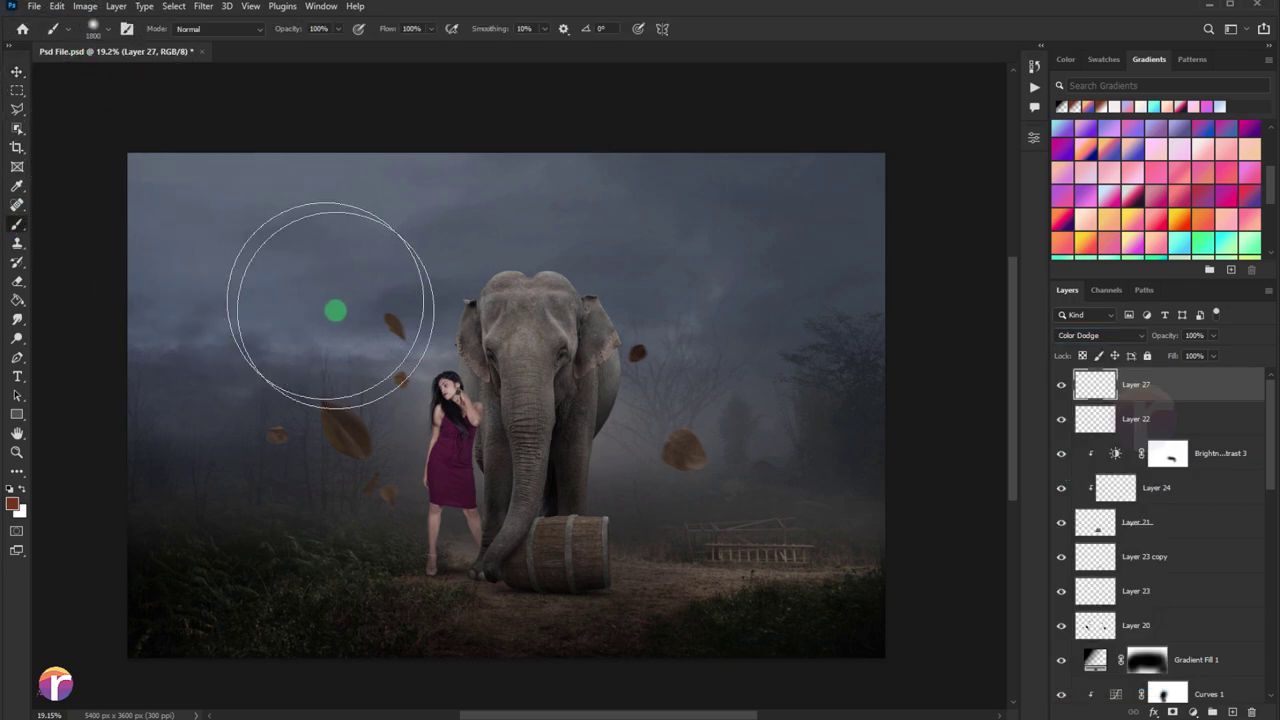
Choose the Cloud Brush preset at 700 px.
click(98, 34)
click(117, 354)
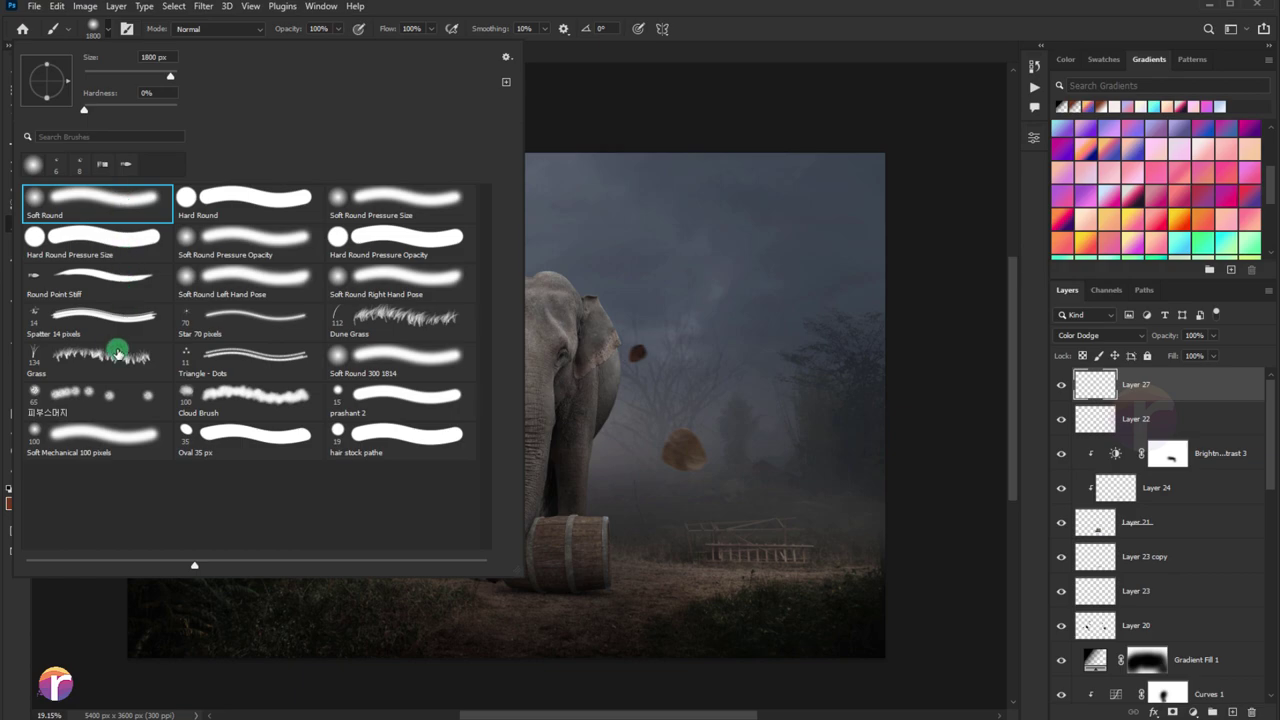
click(255, 402)
click(776, 140)
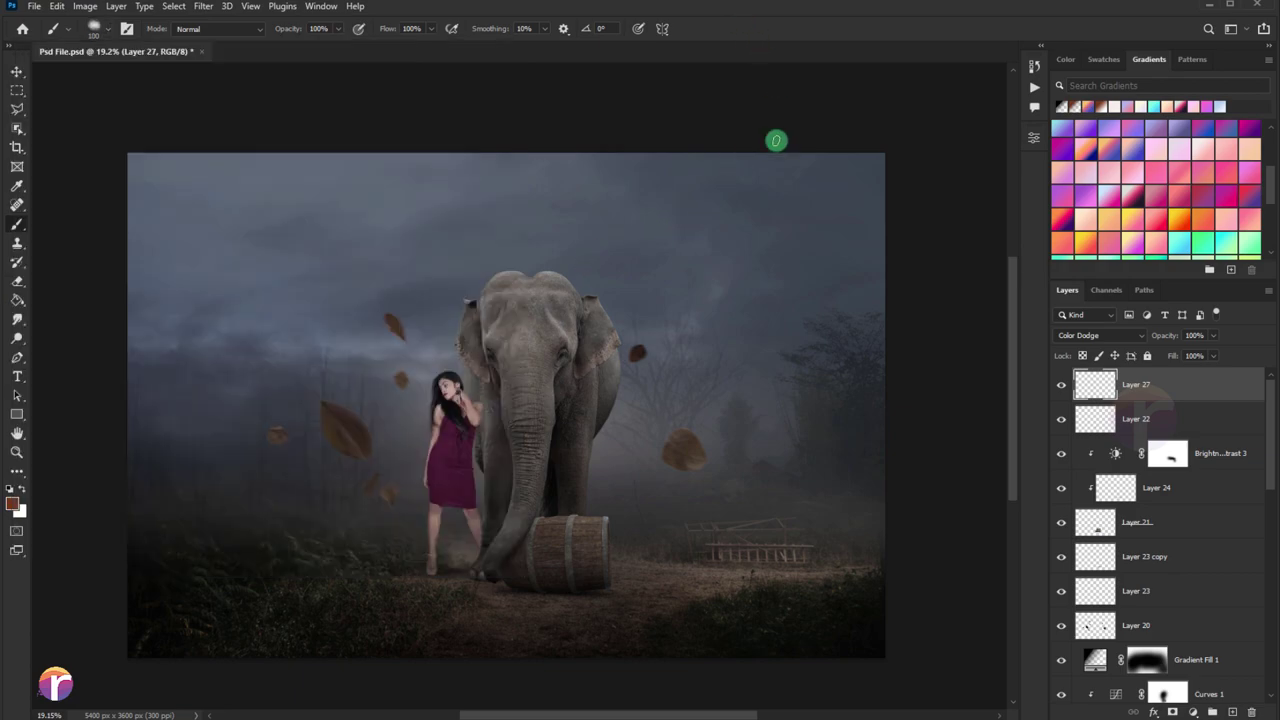
key(bracketright)
key(bracketright)
key(bracketright)
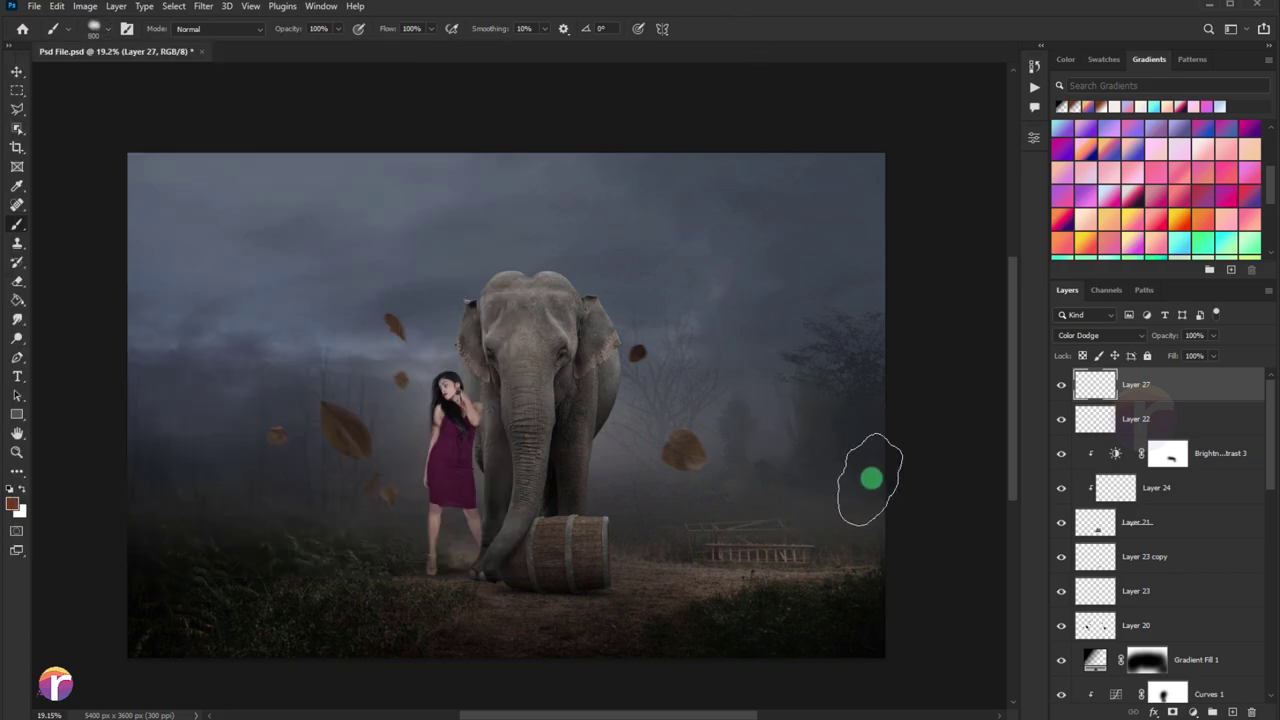
click(94, 28)
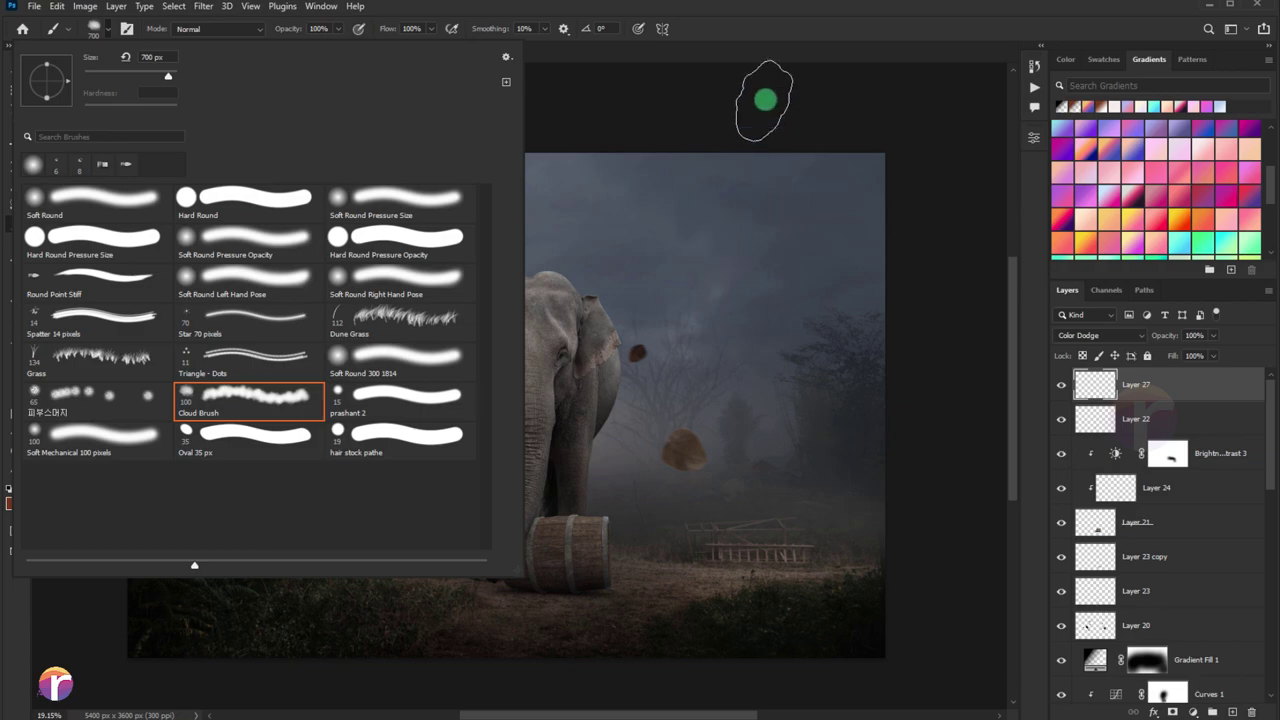
click(752, 30)
Paint reddish-orange glow at 800 px along the ground from the ladder toward the barrel.
click(758, 489)
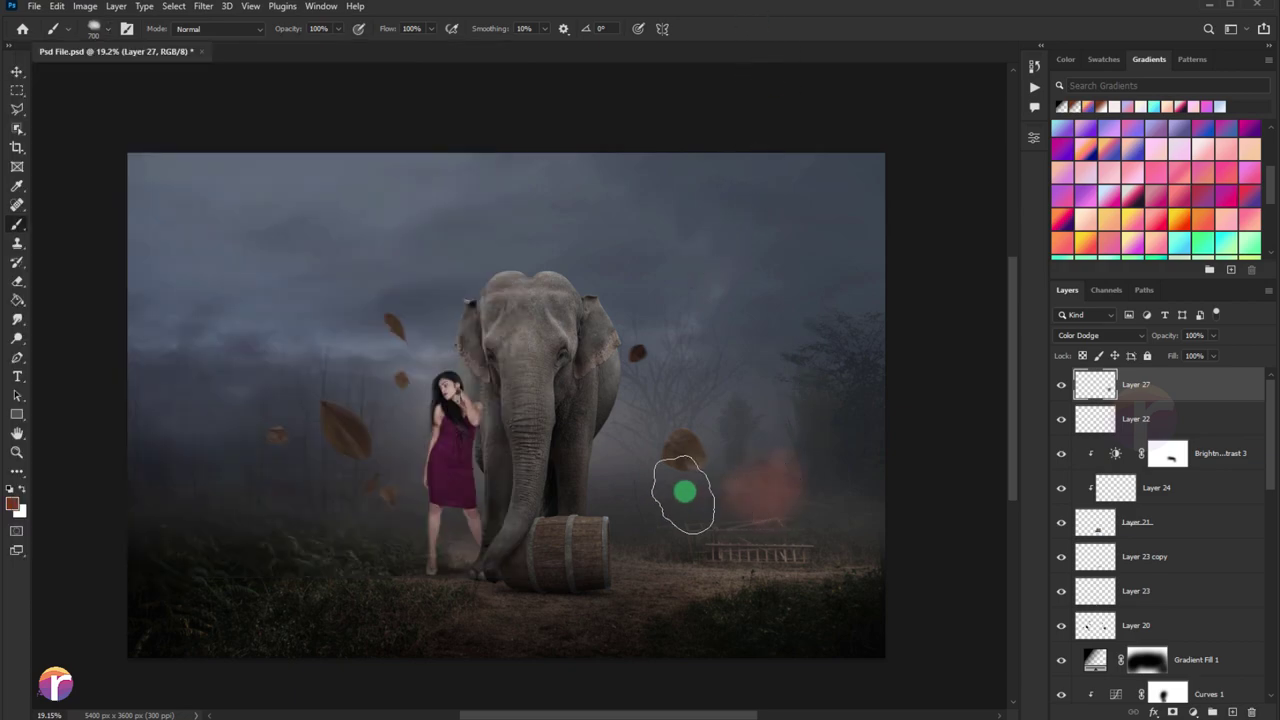
key(bracketright)
drag(827, 487, 889, 483)
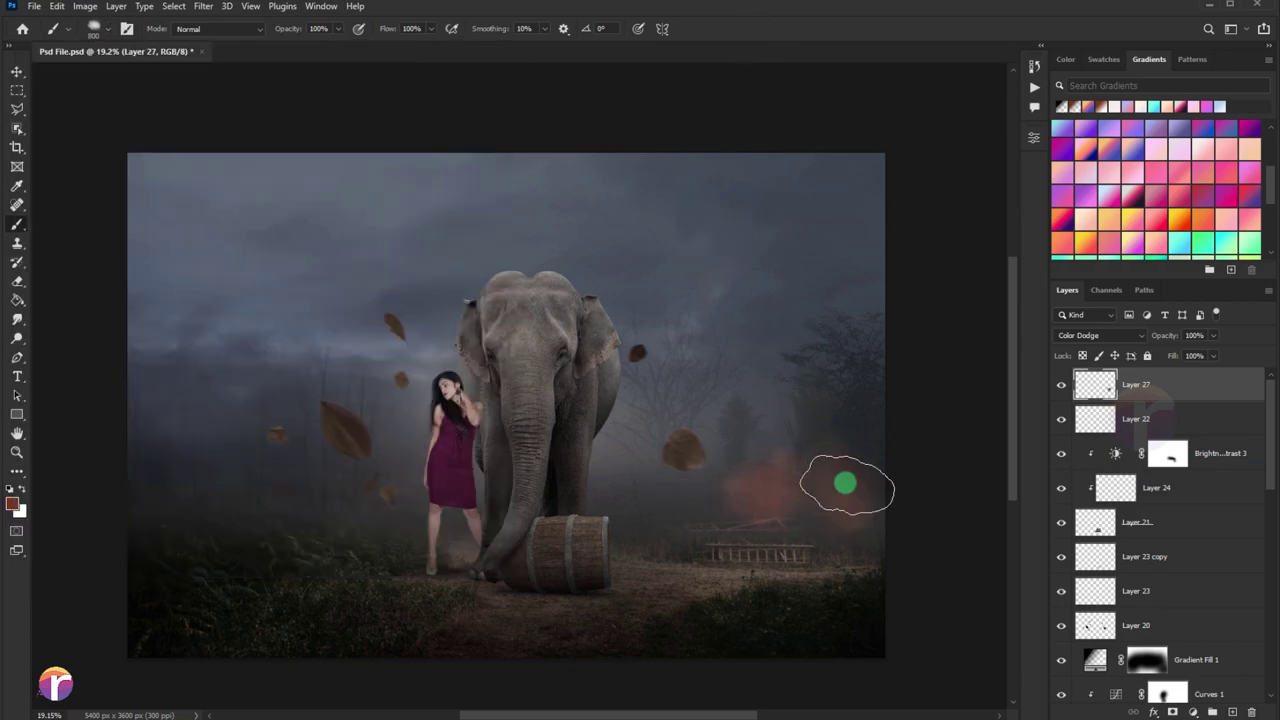
mouse_move(739, 517)
mouse_down()
mouse_move(624, 531)
mouse_move(349, 506)
mouse_up()
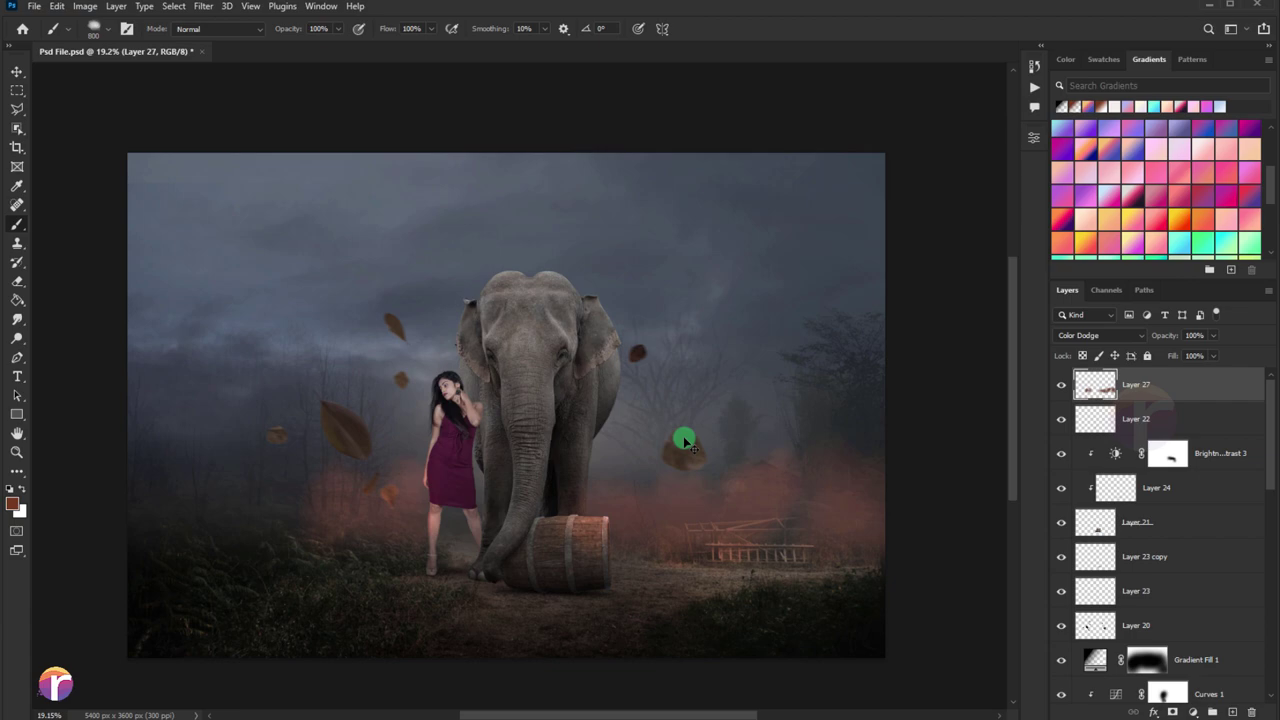
key(ctrl+u)
Set the glow to Hue +27 and Saturation -81, then drop Layer 27 to 43% opacity.
drag(816, 380, 763, 127)
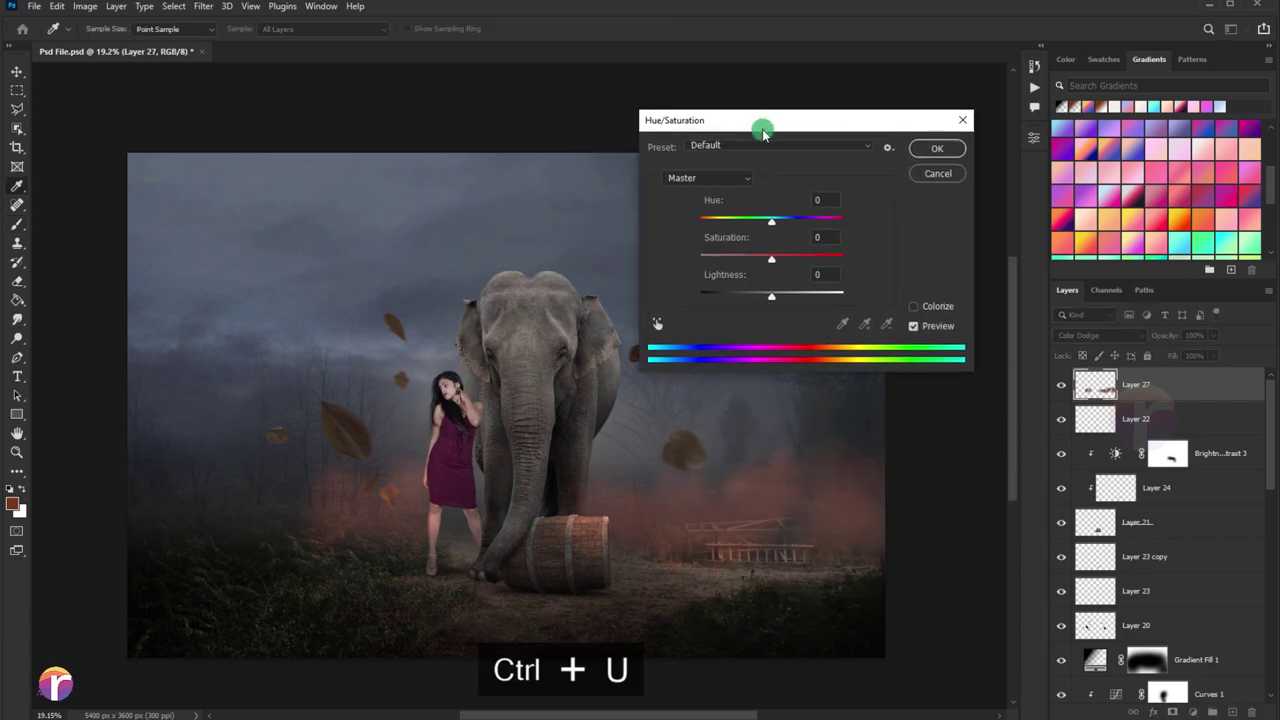
mouse_move(775, 233)
mouse_down()
mouse_move(790, 228)
mouse_move(743, 270)
mouse_up()
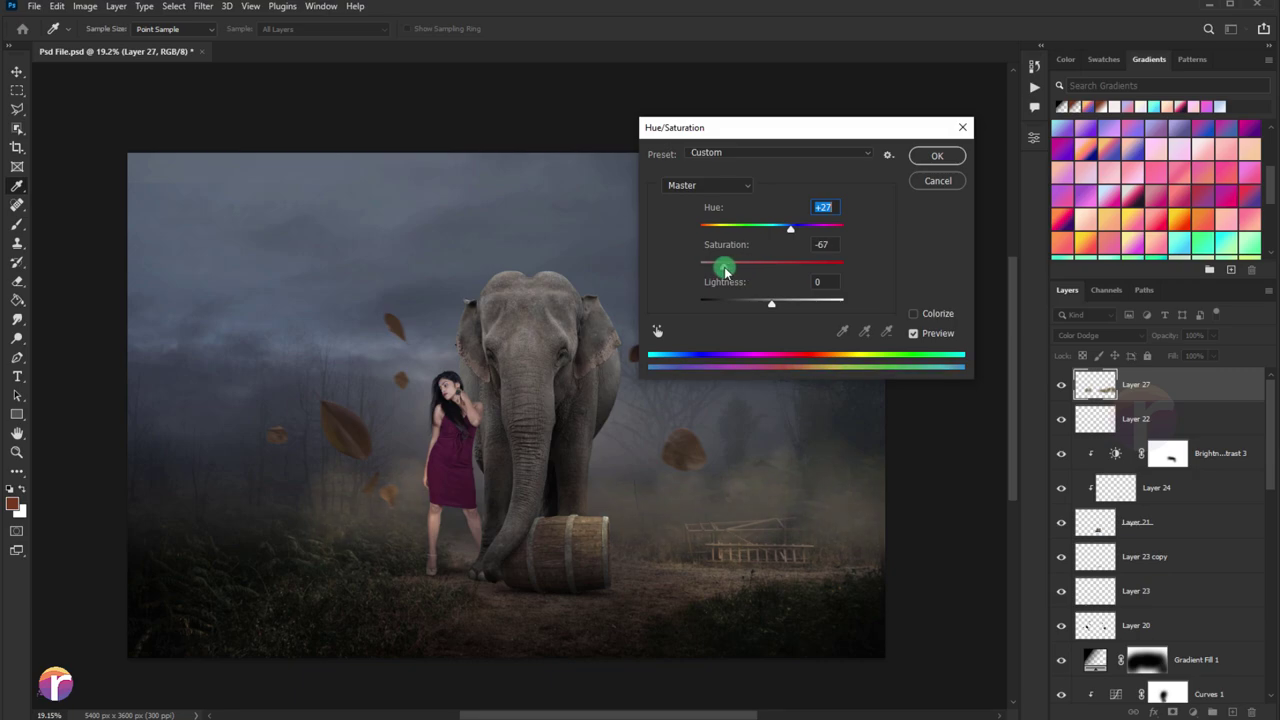
drag(716, 271, 713, 269)
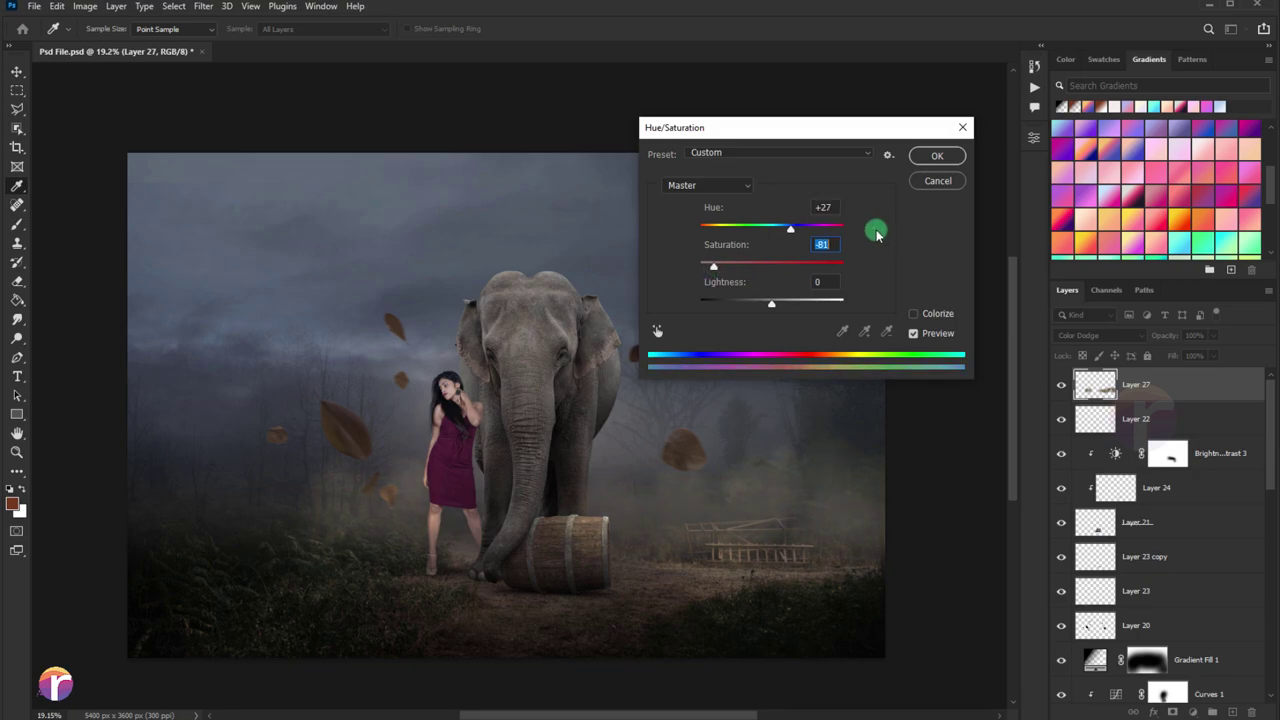
click(934, 156)
click(1061, 384)
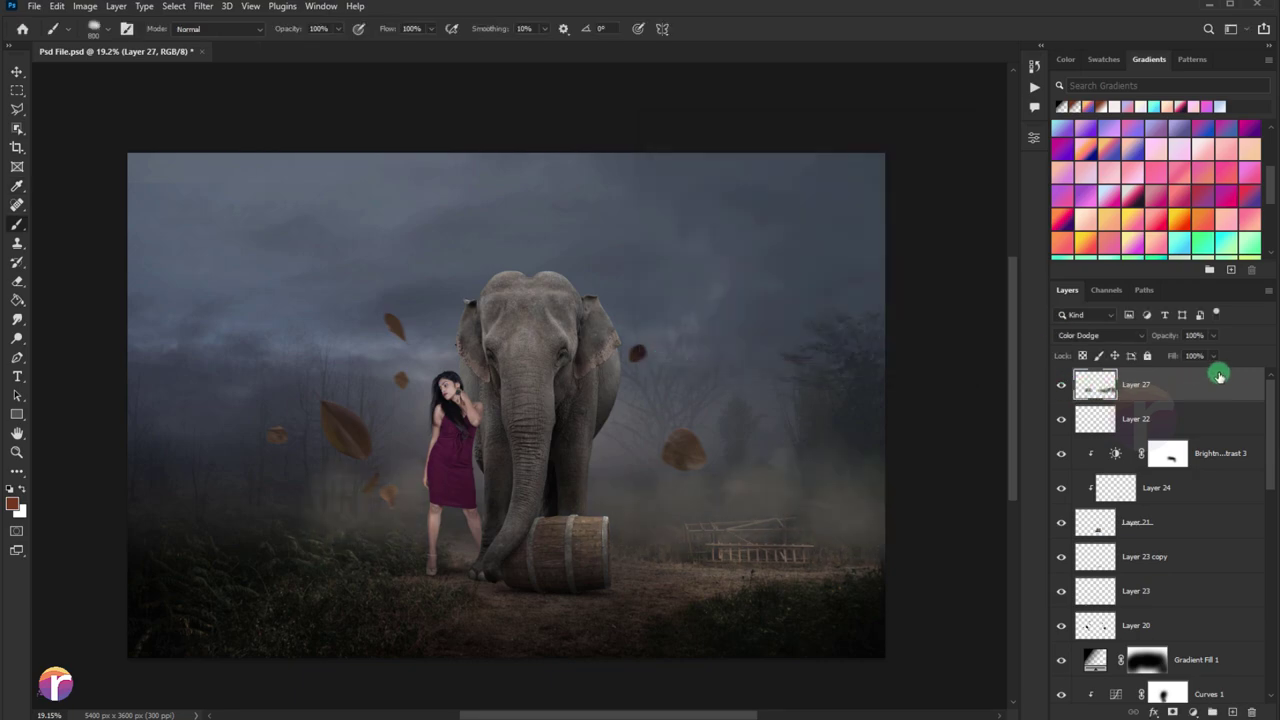
drag(1217, 339, 1177, 356)
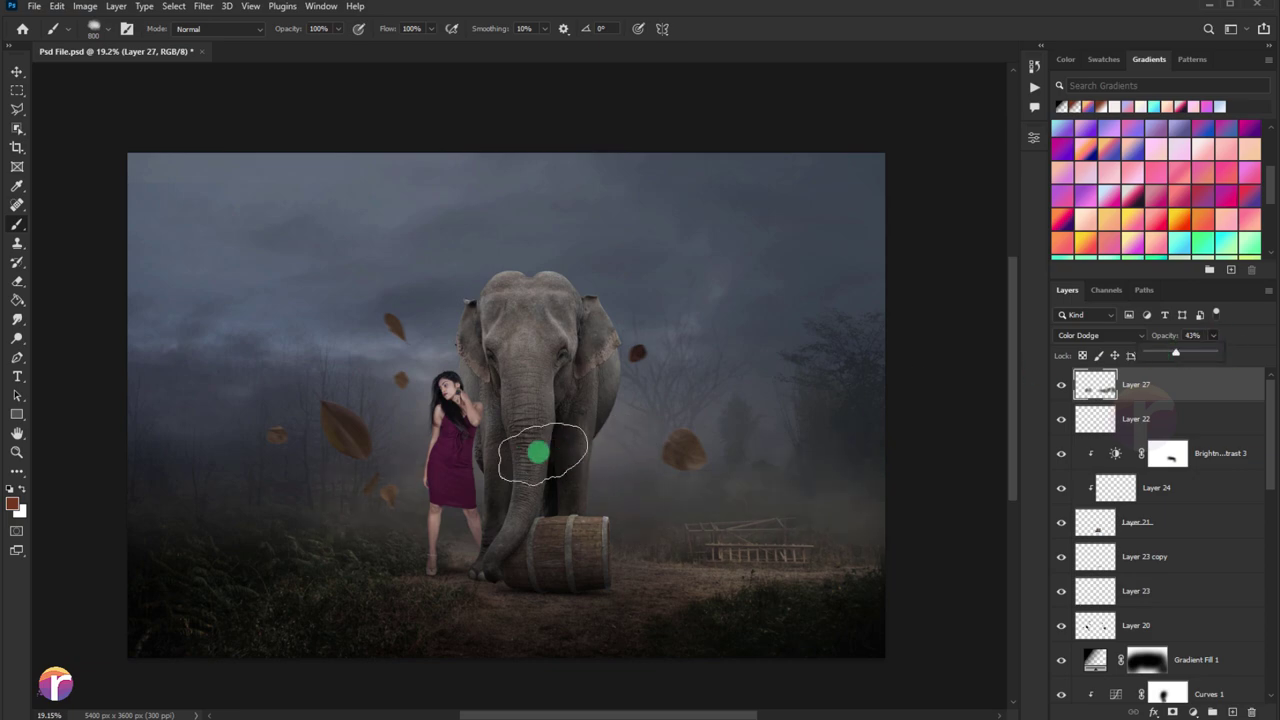
click(1062, 388)
click(1062, 388)
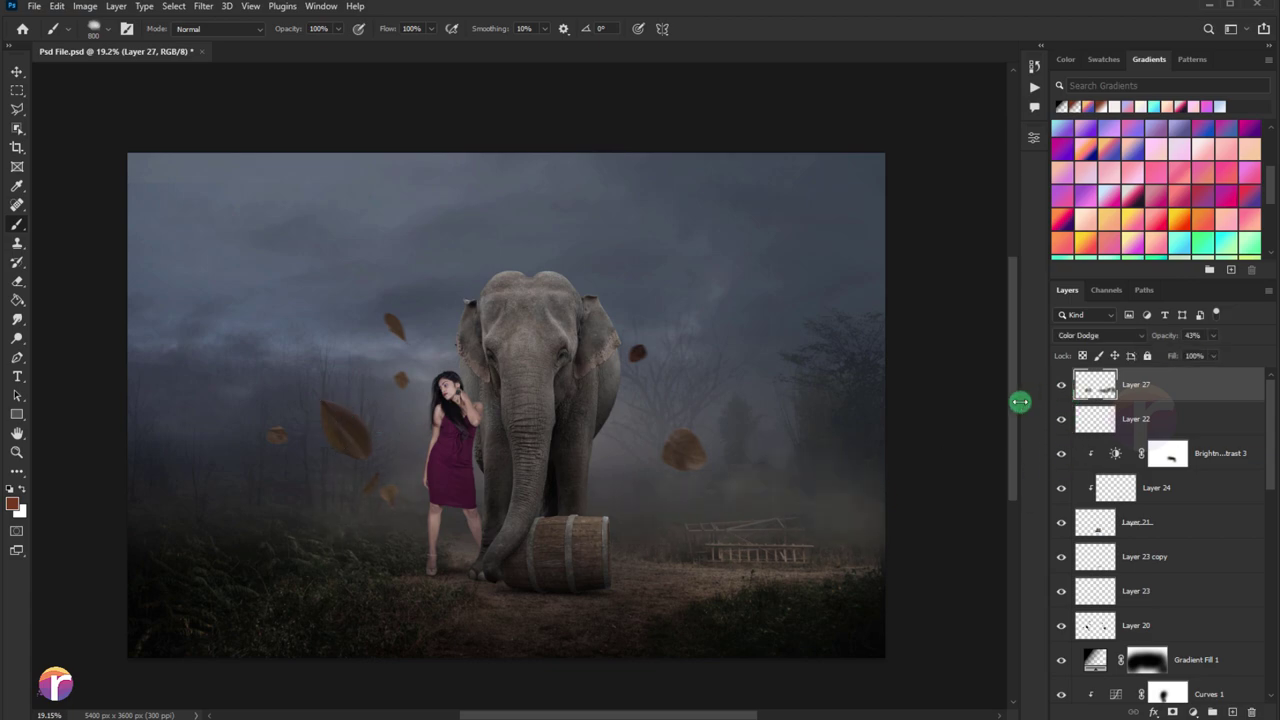
Erase parts of the Layer 27 haze with a roughly 1500 px soft eraser.
click(17, 283)
key(bracketright)
key(bracketright)
key(bracketright)
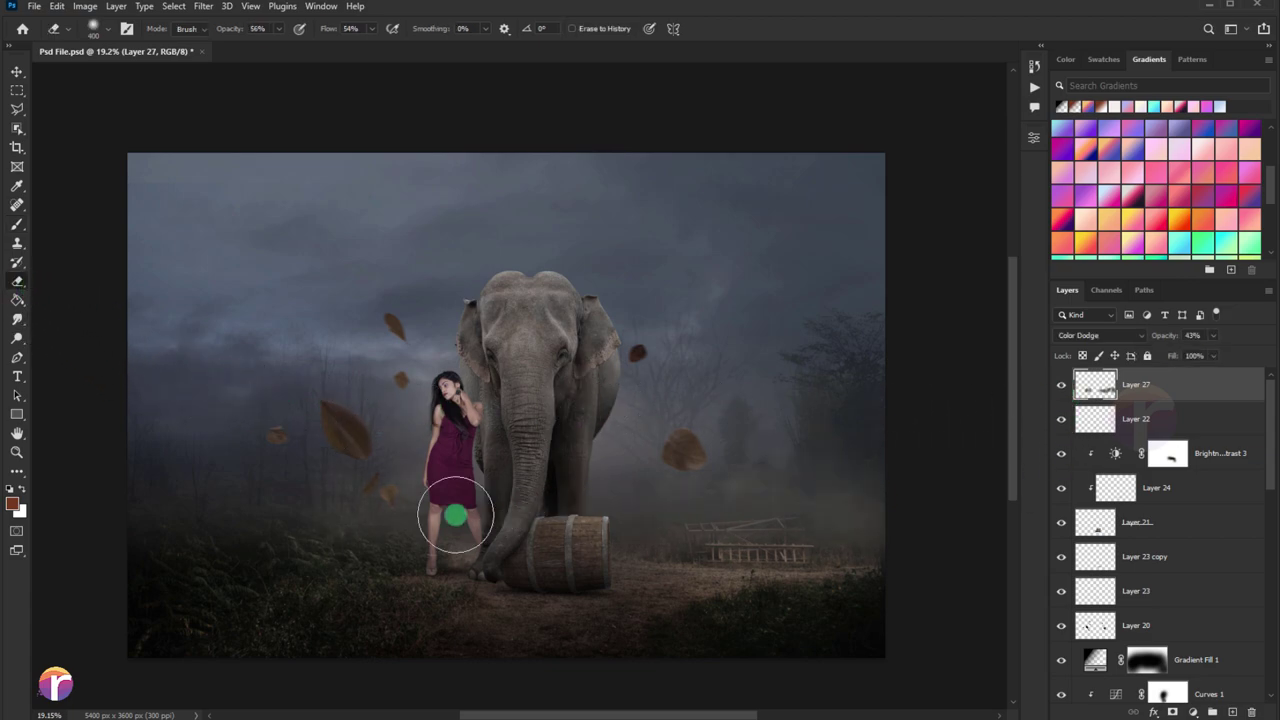
key(bracketright)
key(bracketright)
key(bracketright)
key(bracketright)
key(bracketright)
key(bracketright)
key(bracketright)
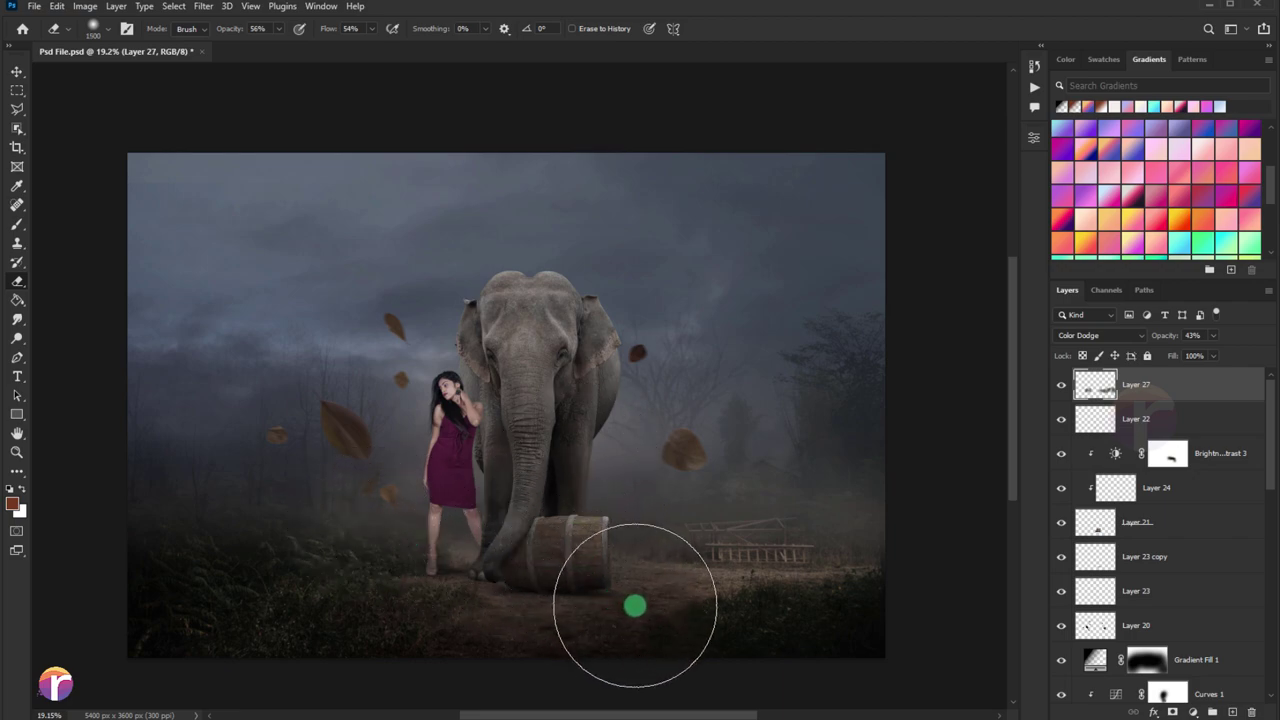
click(1062, 386)
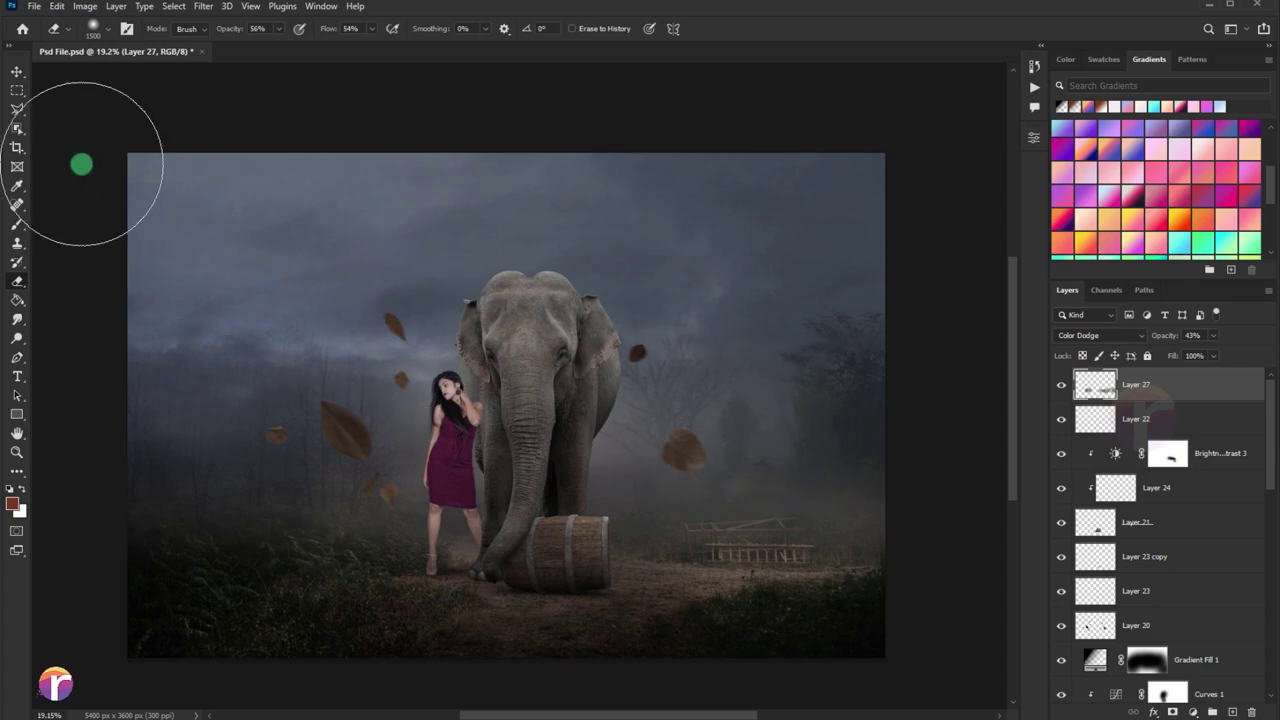
click(17, 71)
click(1062, 386)
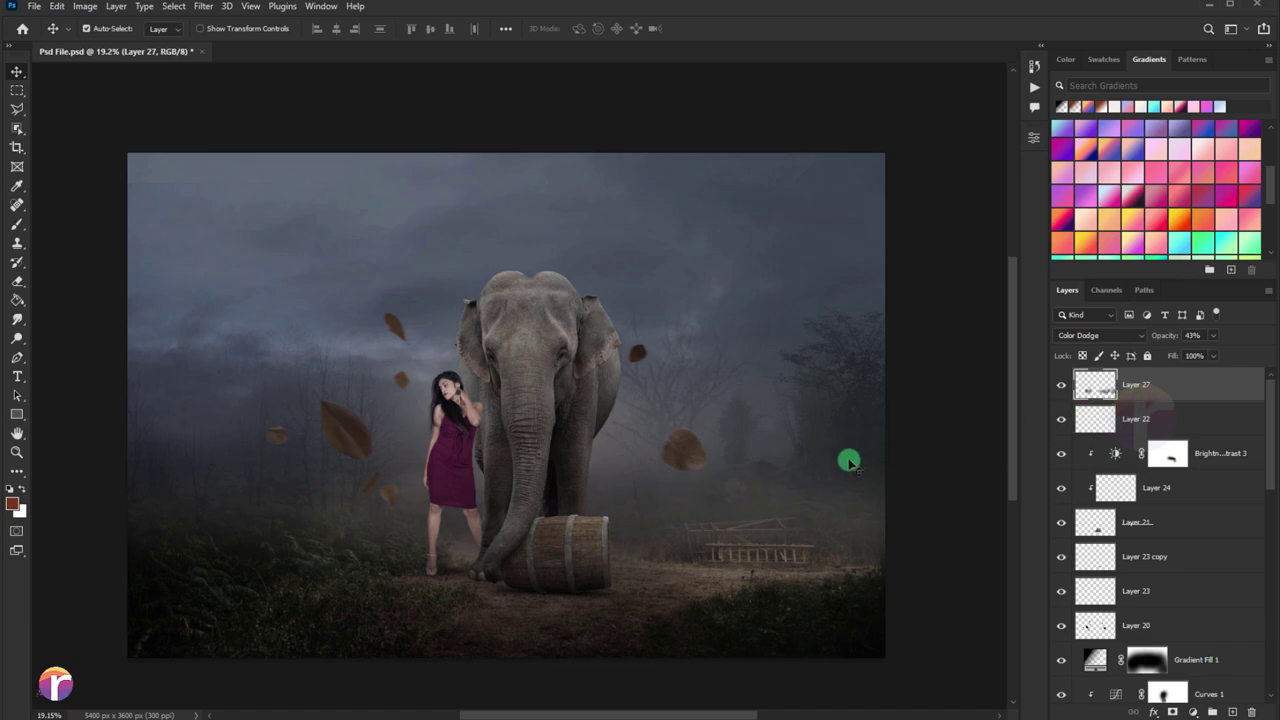
drag(590, 398, 598, 404)
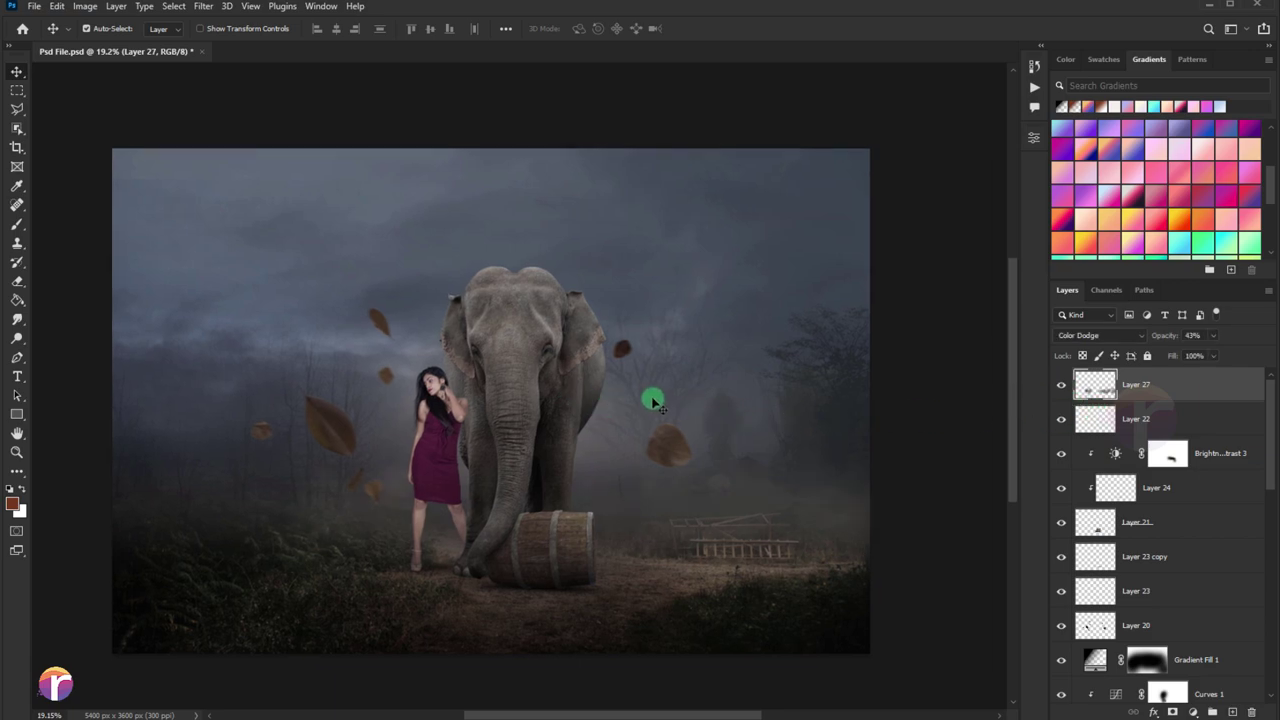
Select Layer 3 after toggling its visibility to check the fog.
scroll(1150, 500, down, 5)
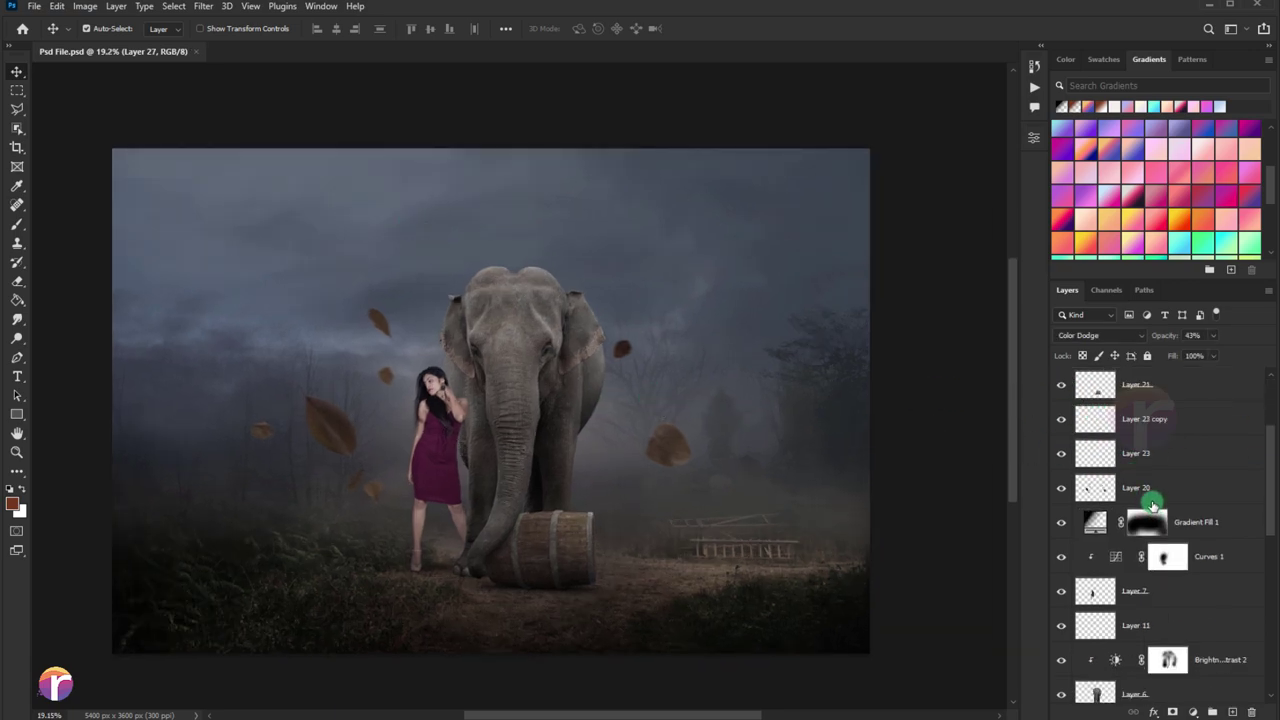
scroll(1150, 500, down, 5)
scroll(1152, 501, down, 5)
click(1061, 547)
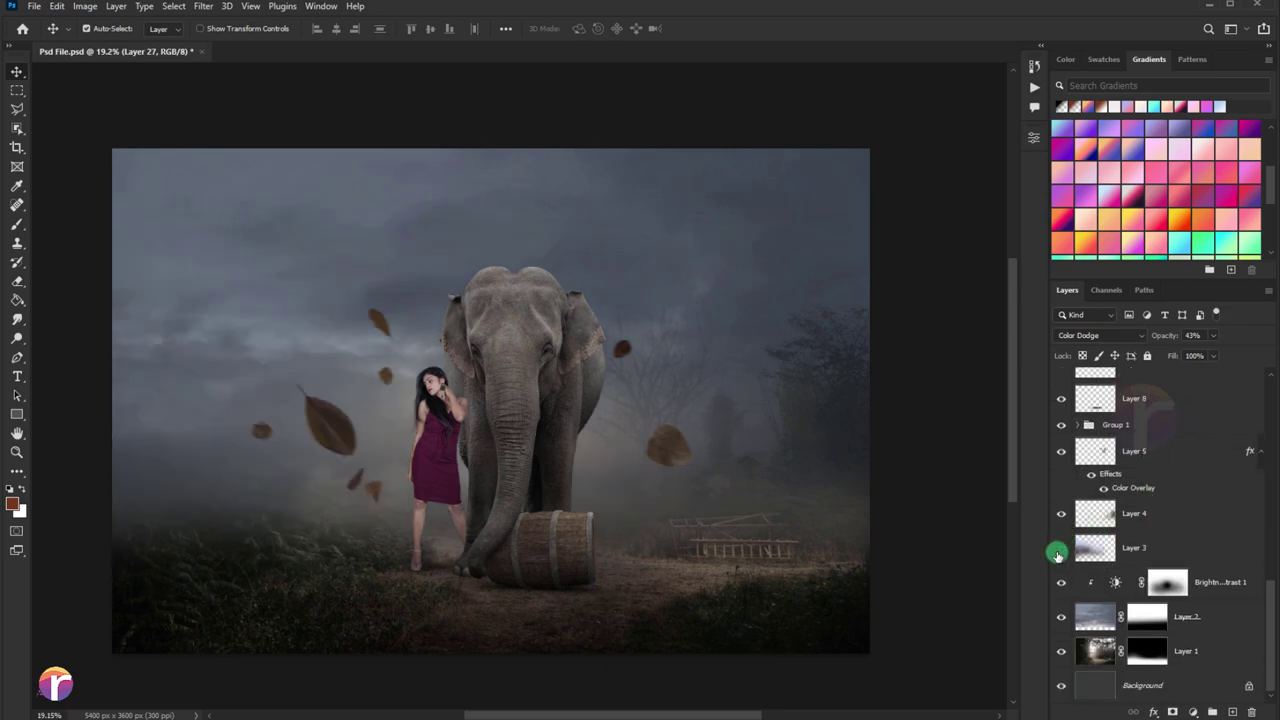
click(1098, 547)
click(16, 284)
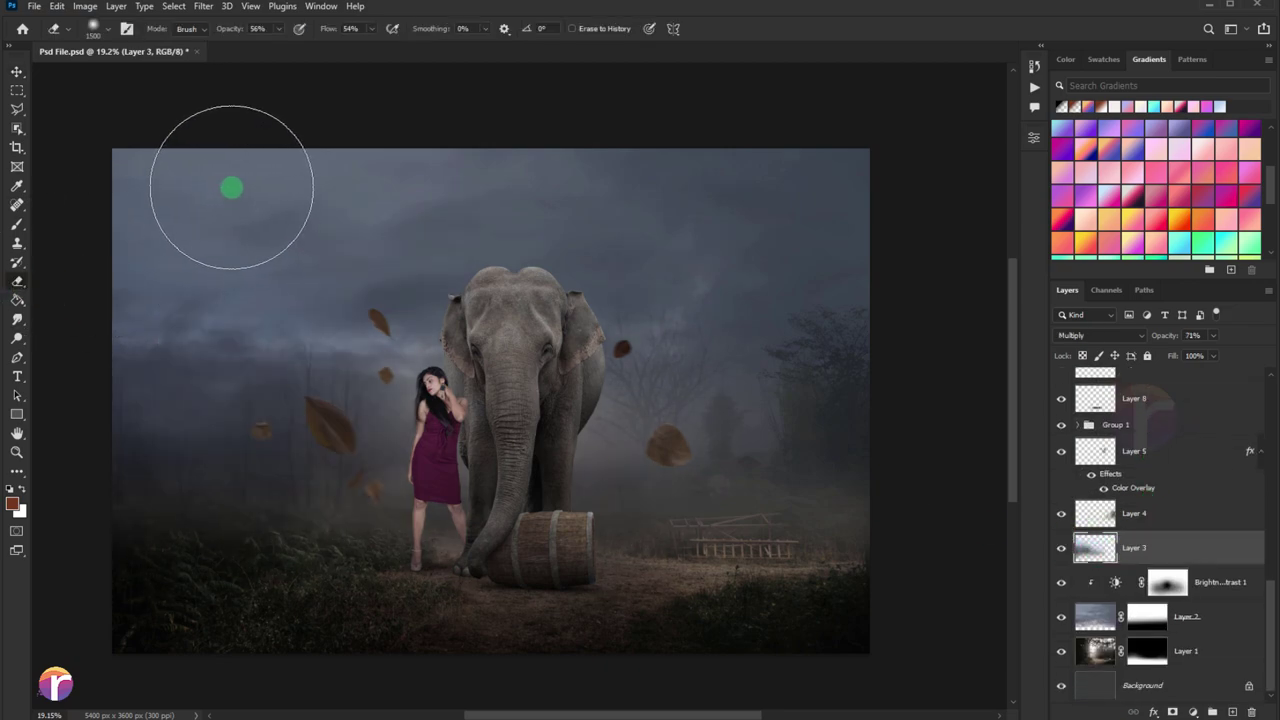
scroll(256, 202, down, 1)
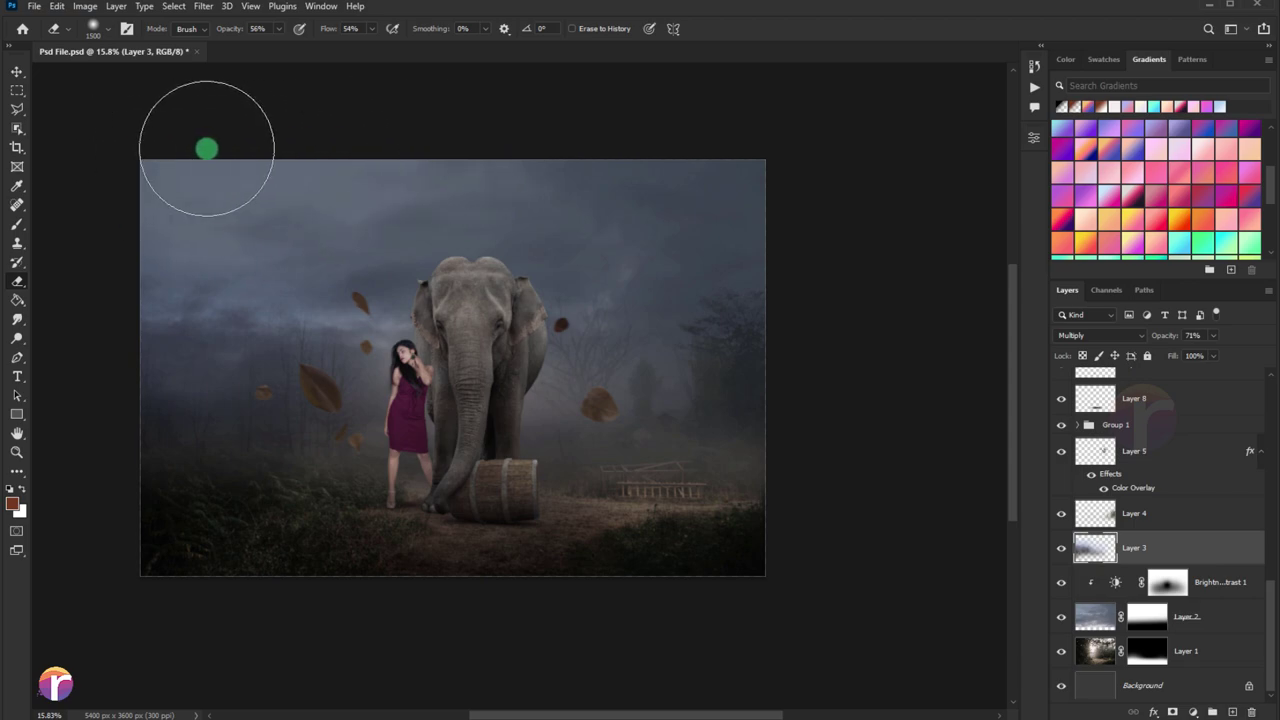
scroll(165, 153, up, 1)
scroll(176, 157, up, 1)
scroll(176, 157, down, 1)
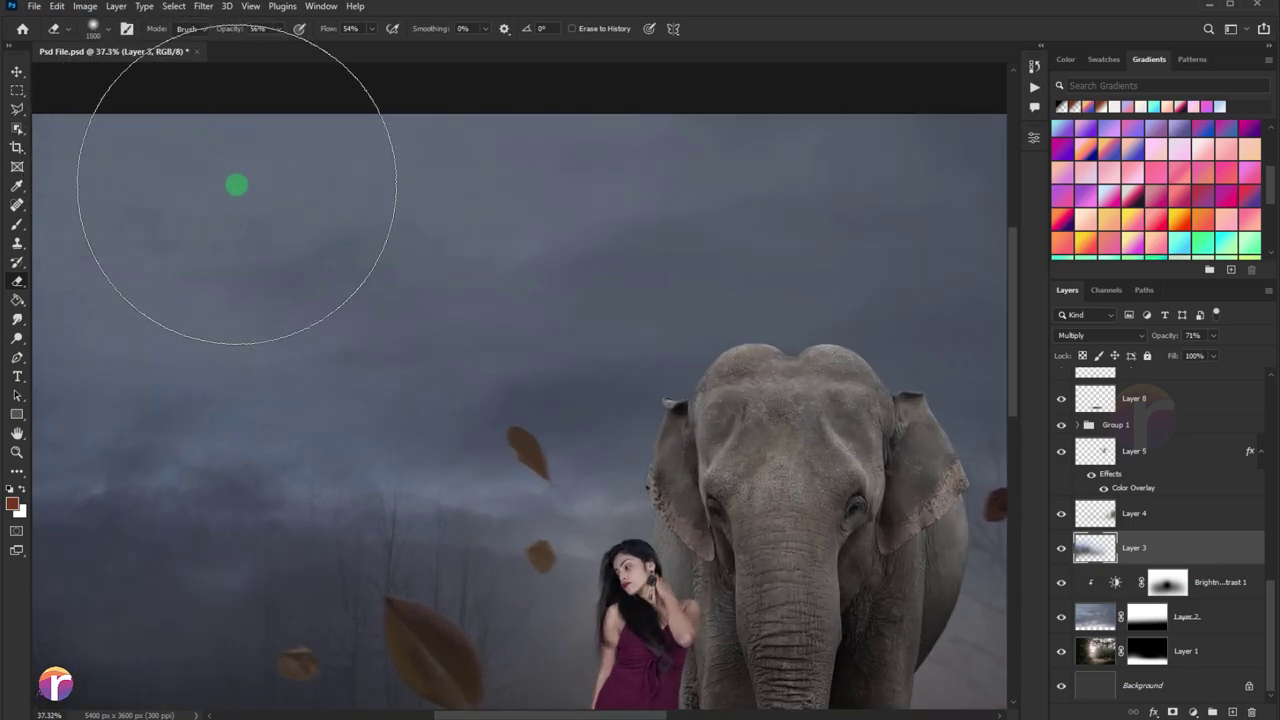
scroll(234, 183, up, 1)
scroll(234, 183, down, 1)
scroll(242, 188, down, 1)
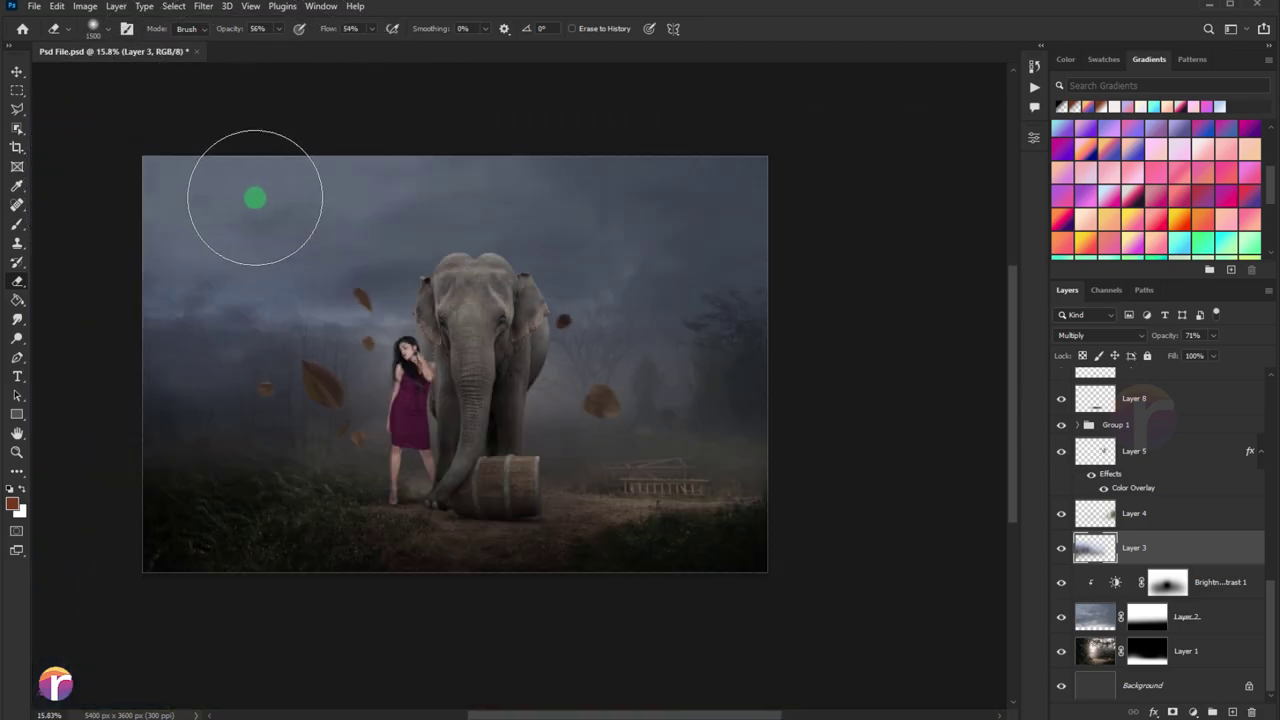
scroll(251, 200, down, 1)
Desaturate the Layer 3 fog to Saturation -37 with Hue/Saturation.
click(16, 78)
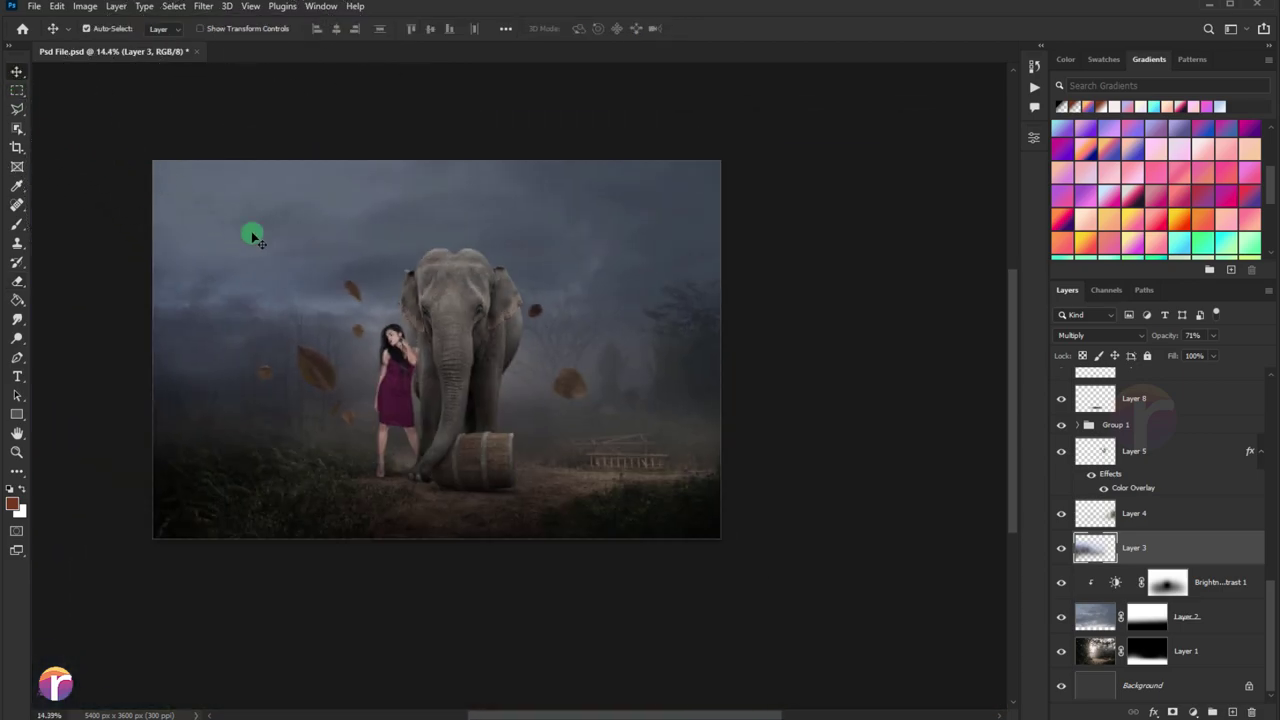
scroll(254, 236, up, 1)
scroll(285, 252, up, 1)
key(ctrl+u)
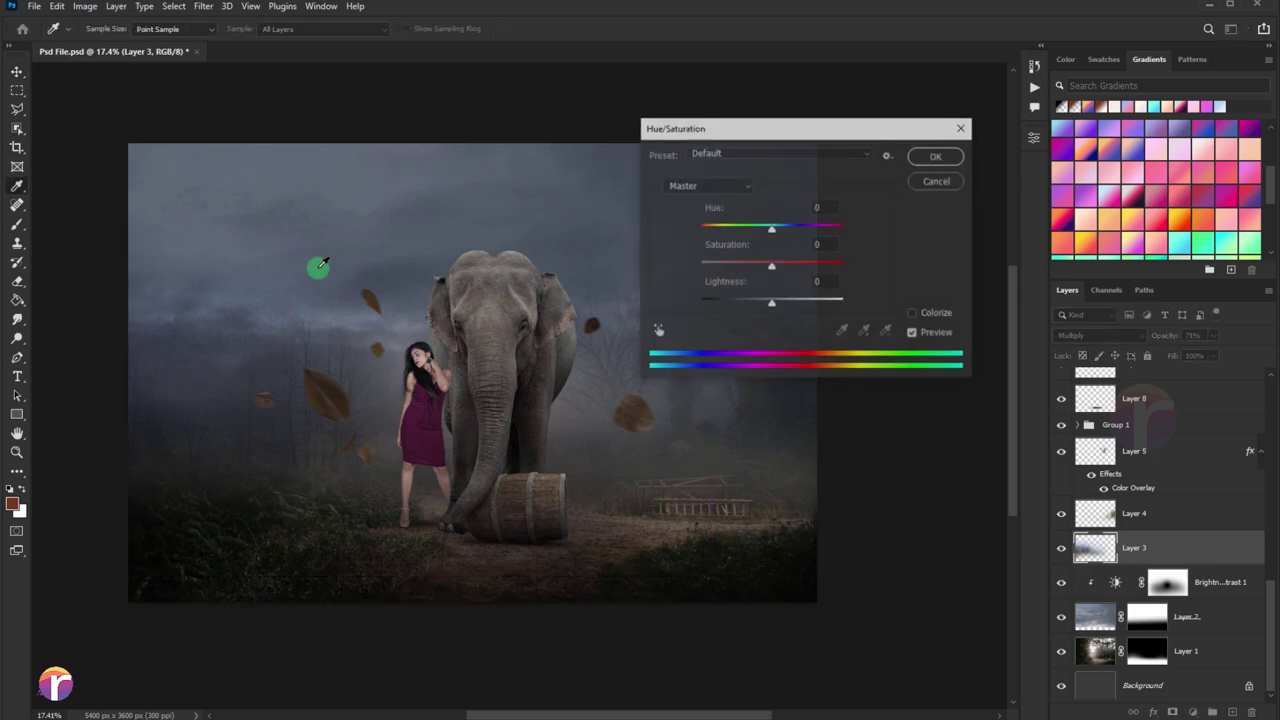
mouse_move(771, 269)
mouse_down()
mouse_move(725, 273)
mouse_move(768, 268)
mouse_up()
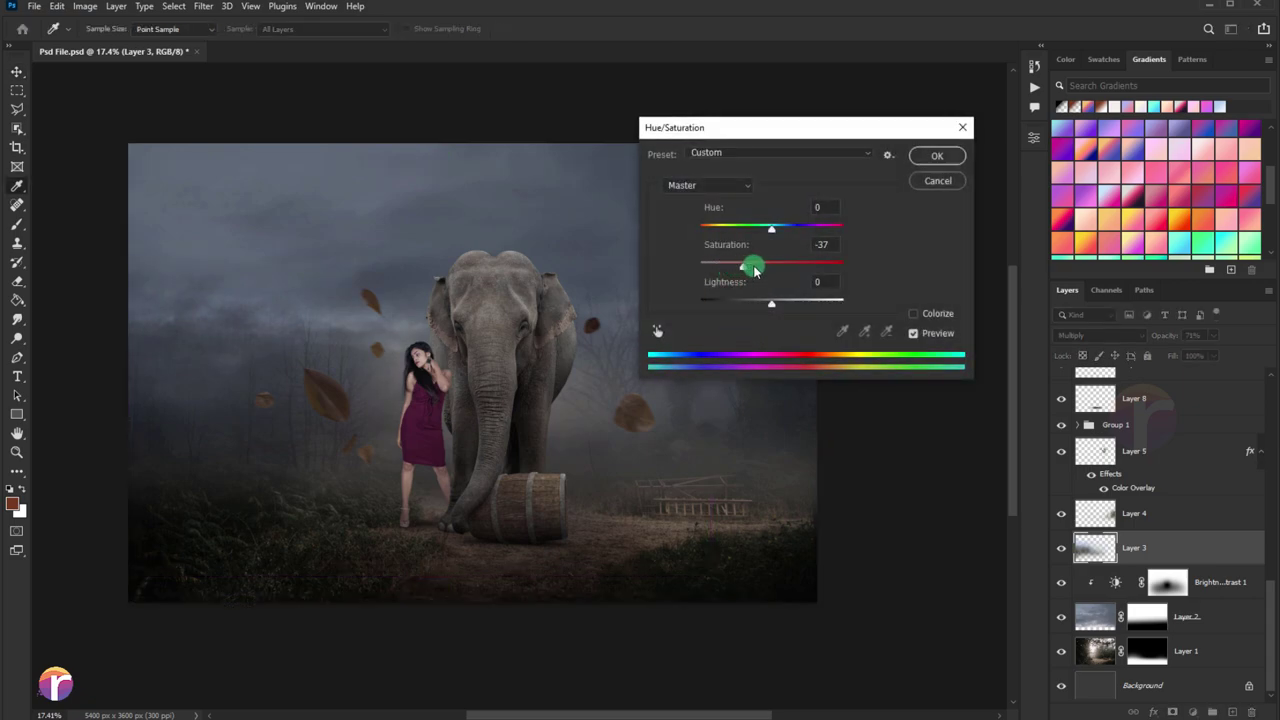
click(950, 158)
scroll(664, 267, up, 1)
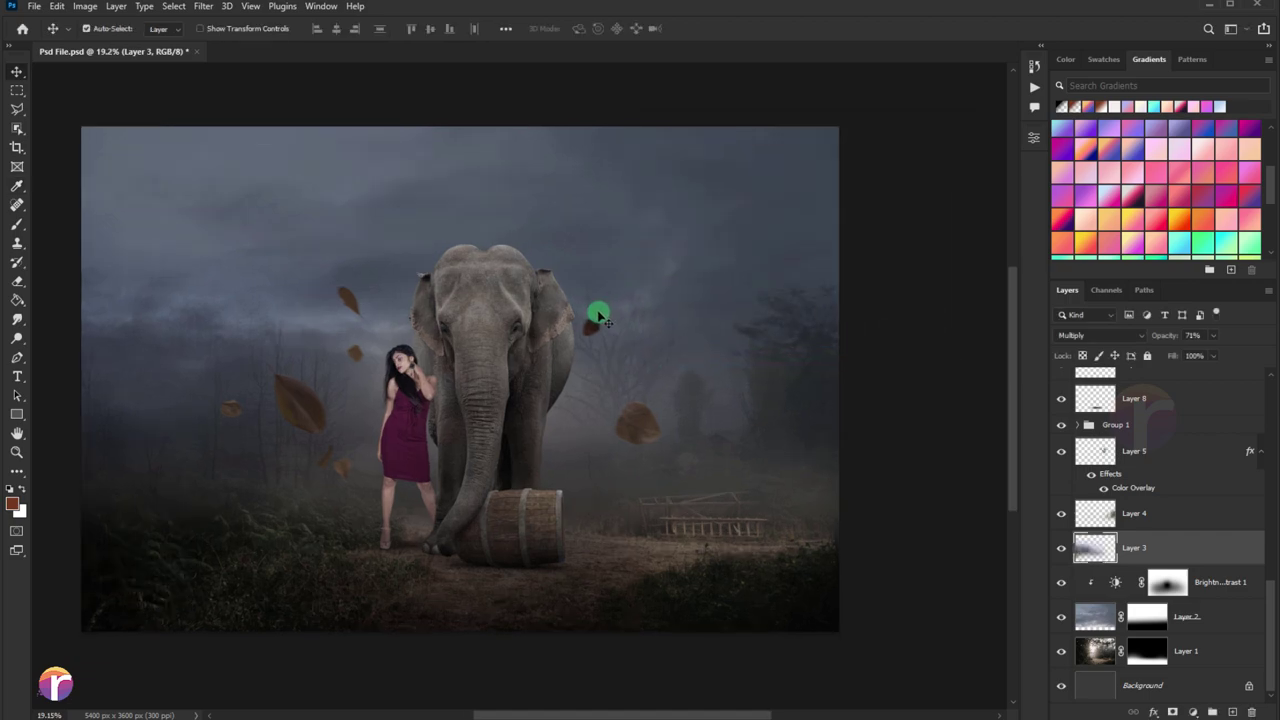
scroll(1100, 468, up, 5)
Select Layer 27 and save the document.
scroll(1107, 470, up, 5)
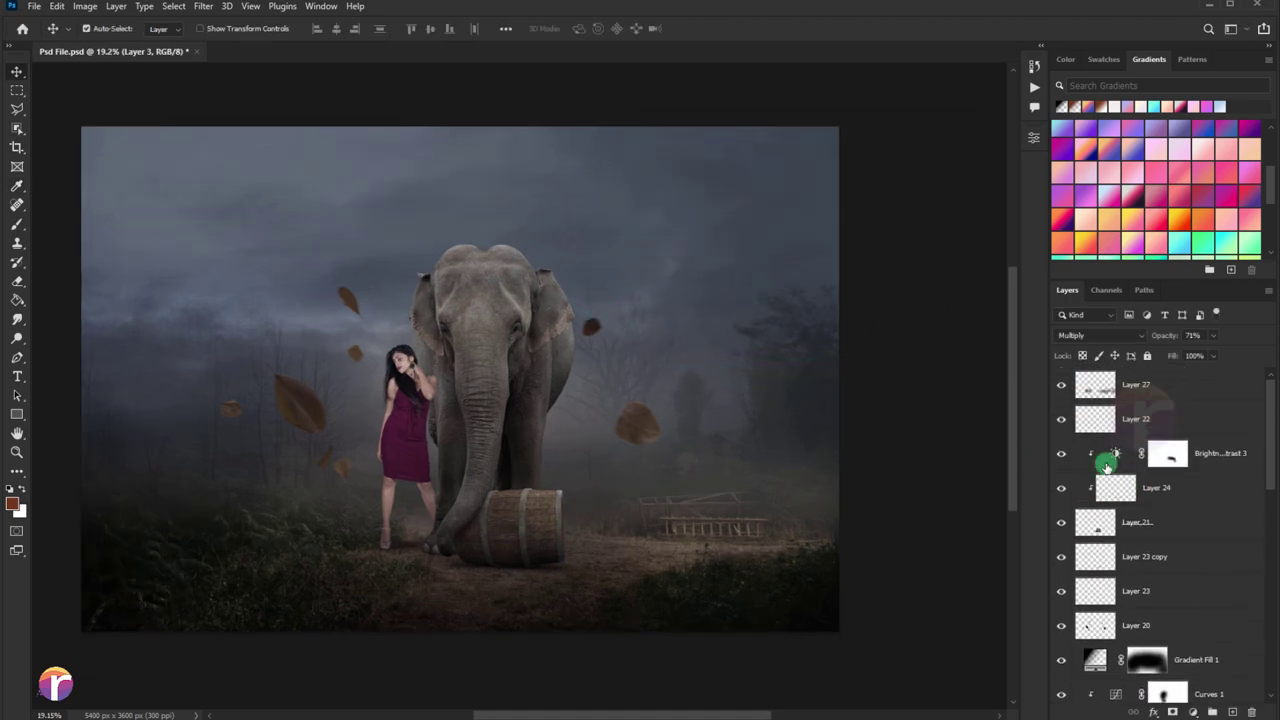
click(1112, 386)
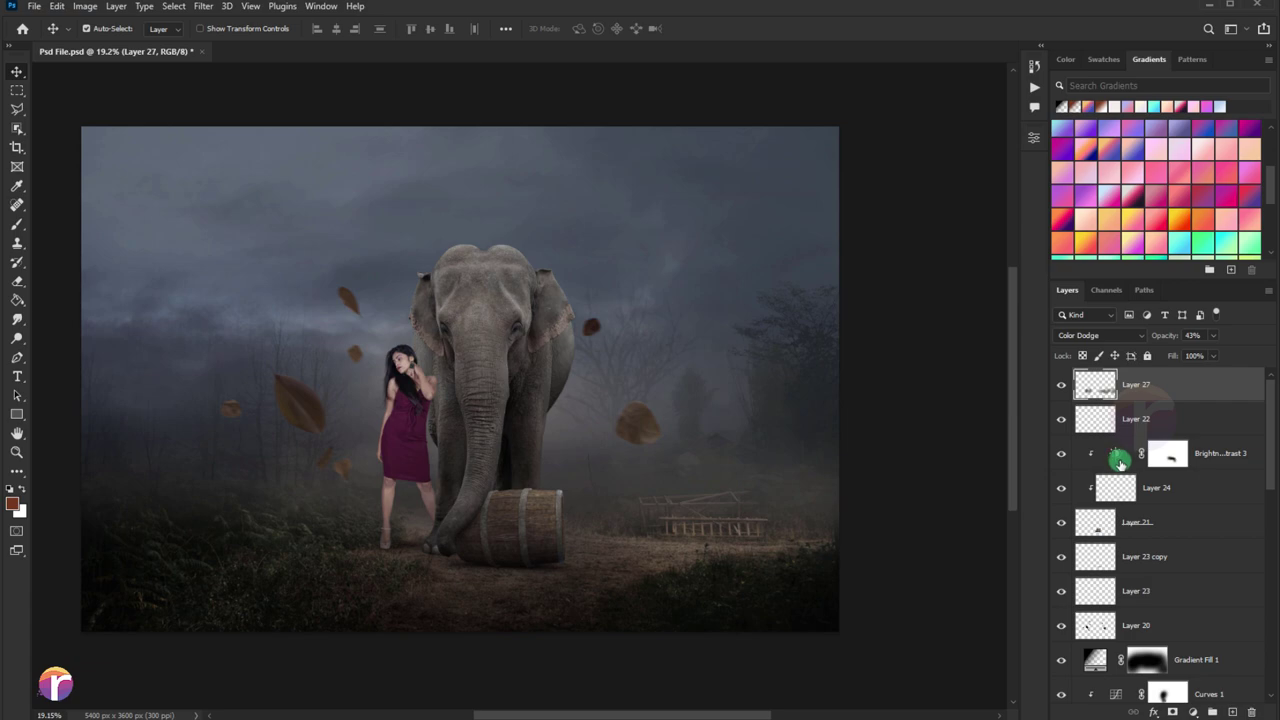
key(ctrl+s)
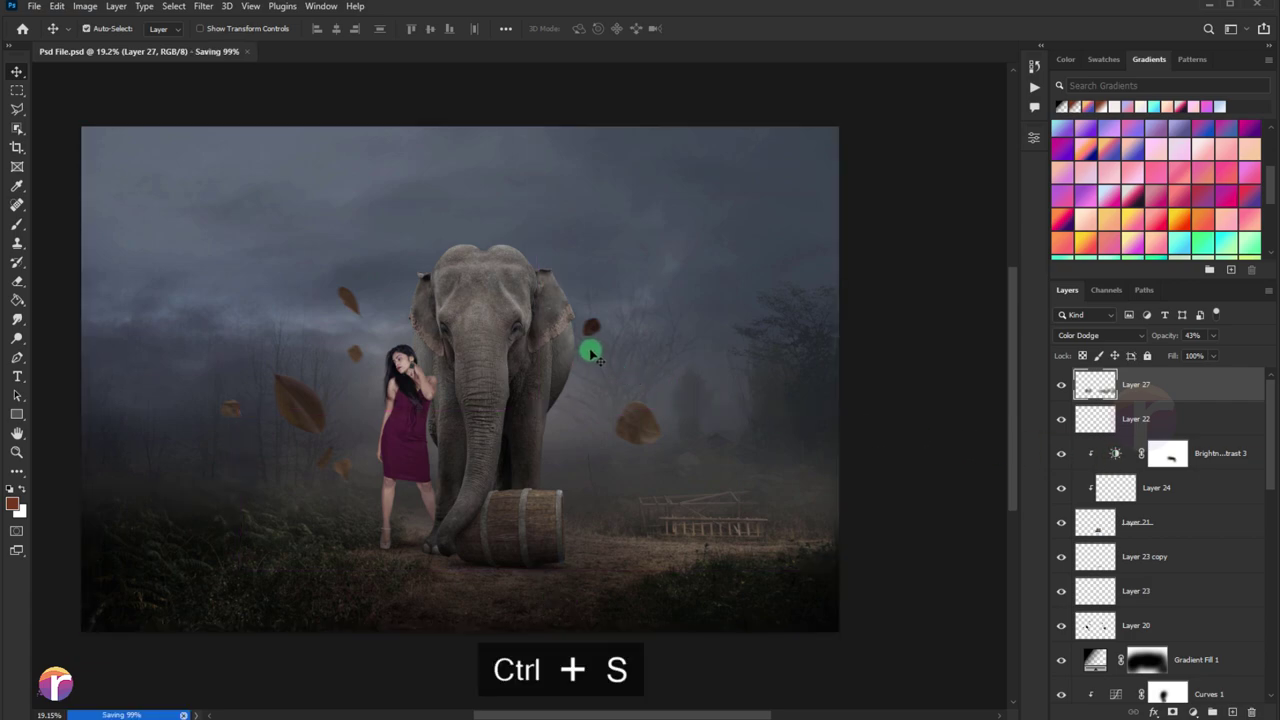
Add a Photo Filter adjustment layer using the Warming Filter (81) preset.
click(1194, 712)
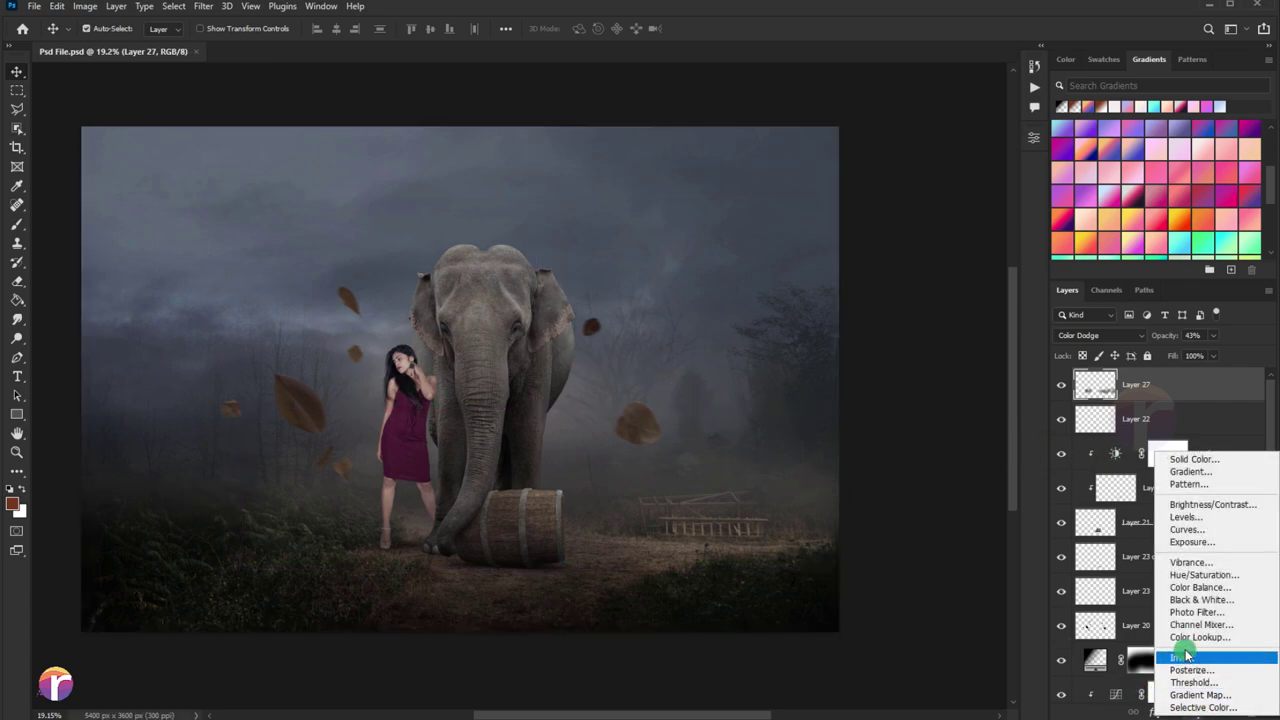
click(1195, 612)
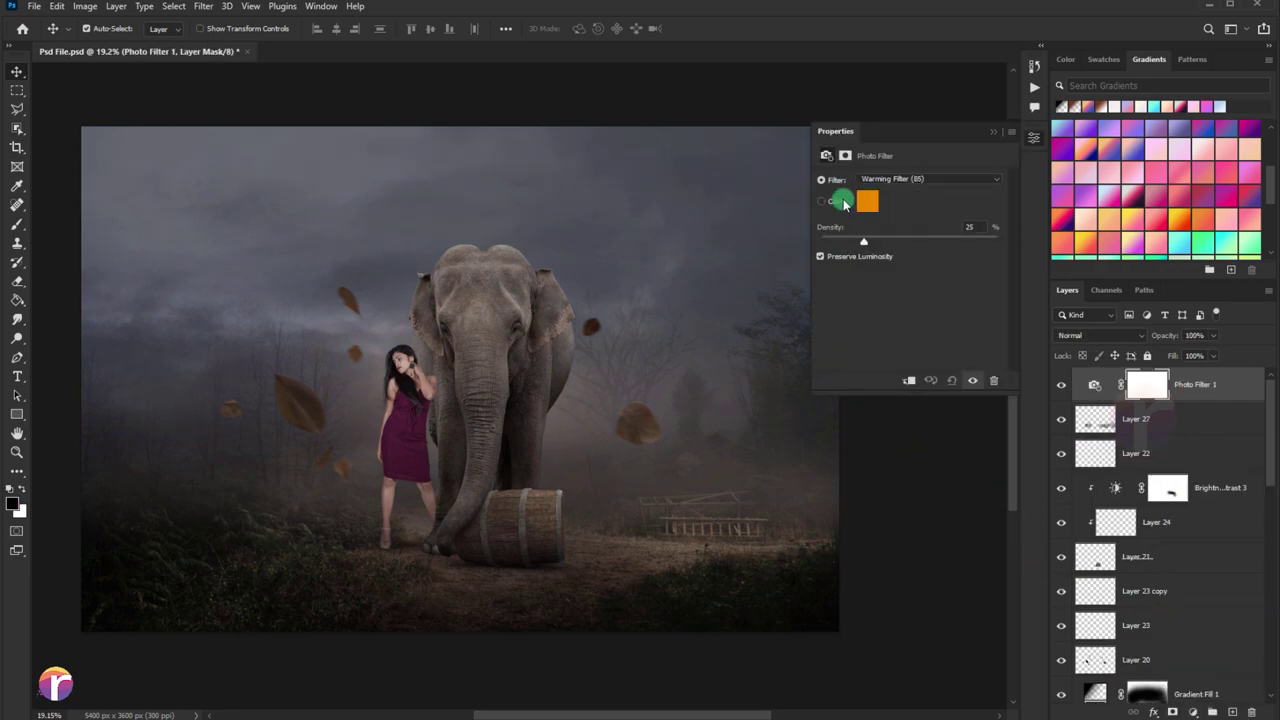
click(872, 180)
click(884, 220)
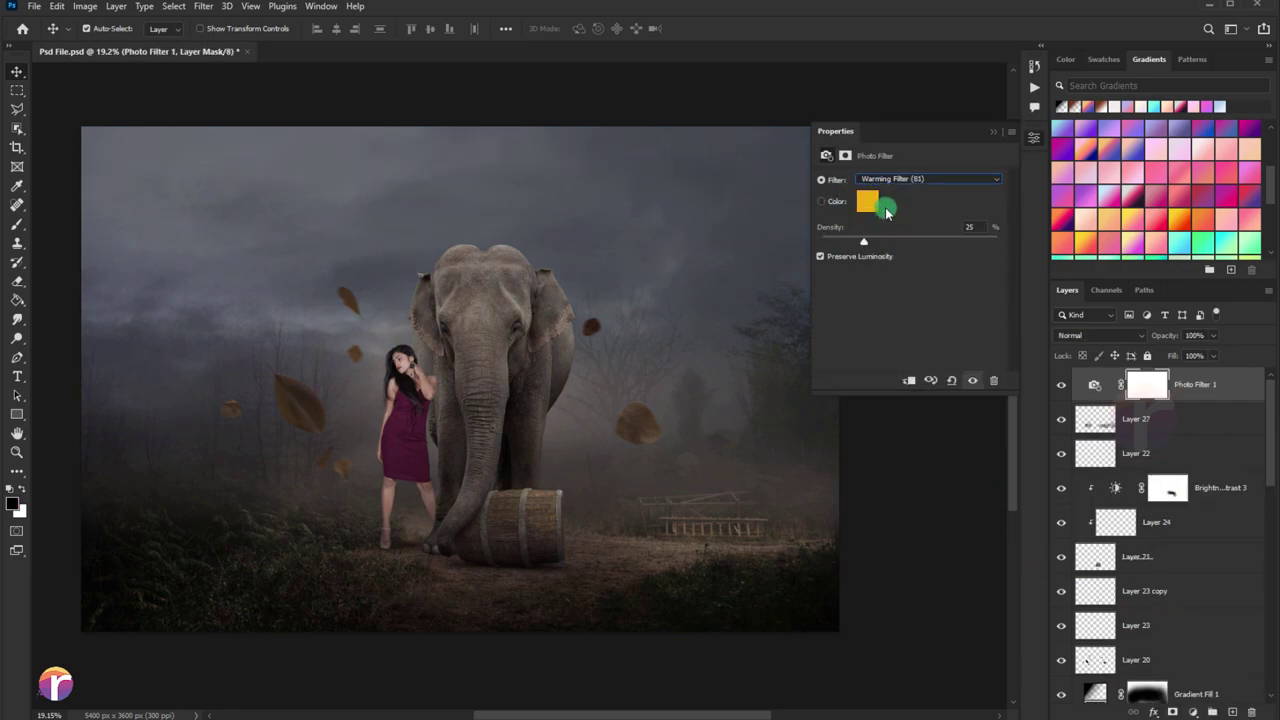
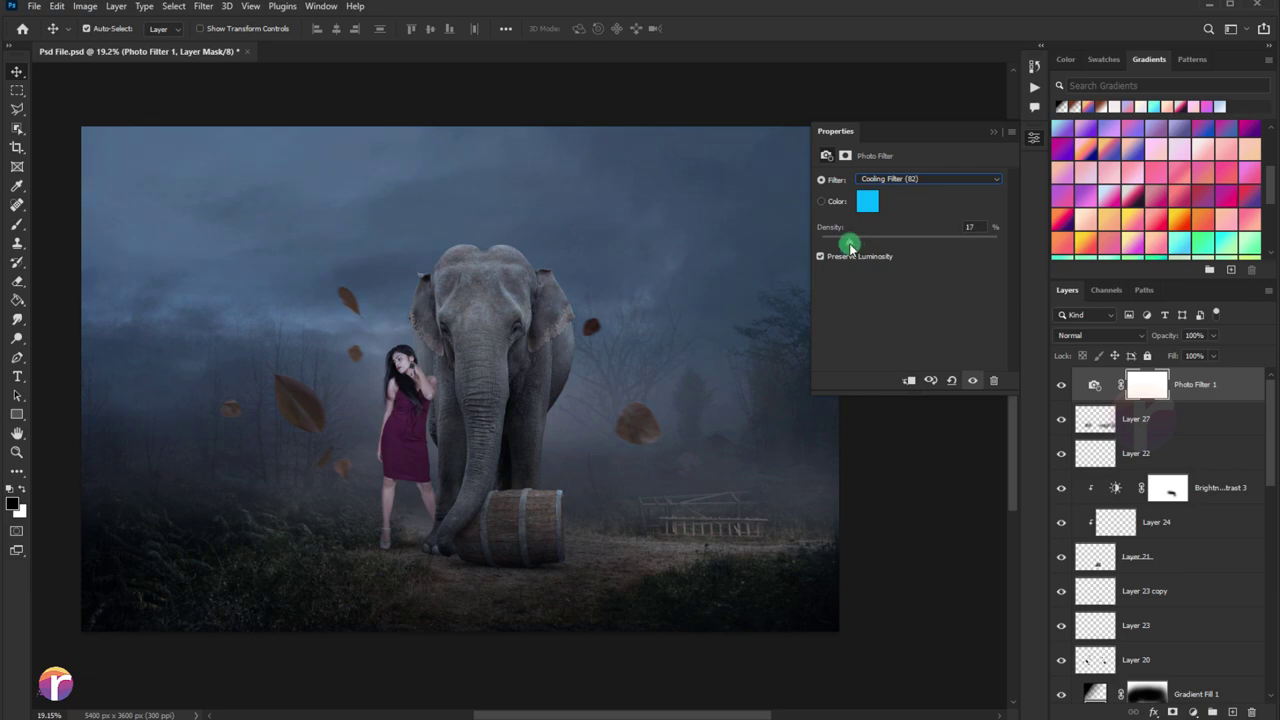
Compare the image with and without the Photo Filter, then close its properties.
click(1059, 385)
click(992, 132)
scroll(562, 285, down, 1)
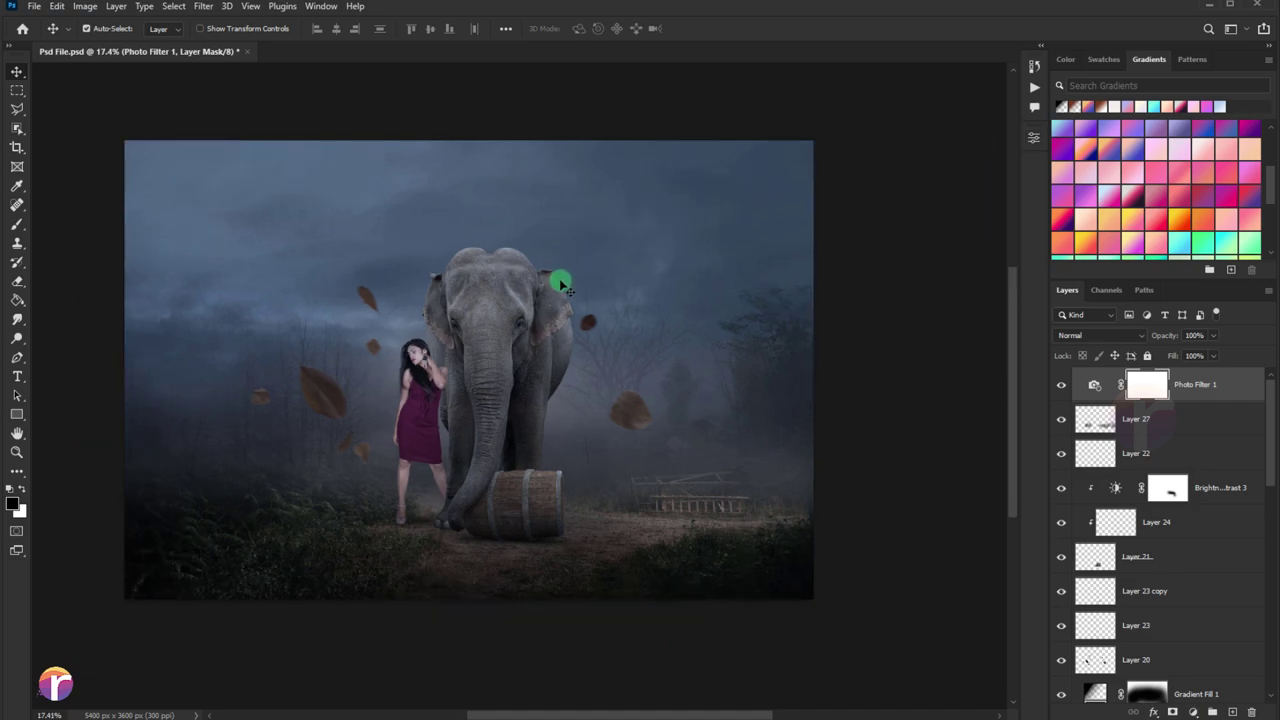
scroll(562, 285, up, 1)
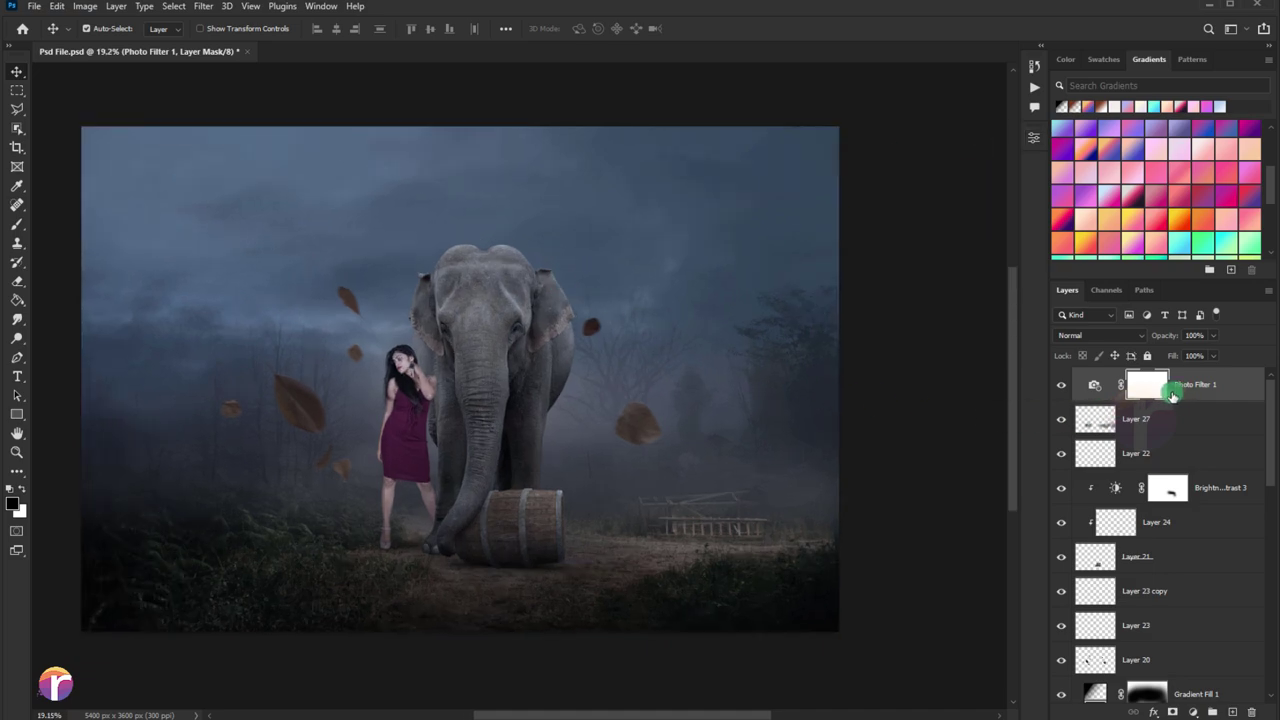
Stamp all visible layers into Layer 28 and open the Camera Raw filter on it.
key(ctrl+shift+alt+e)
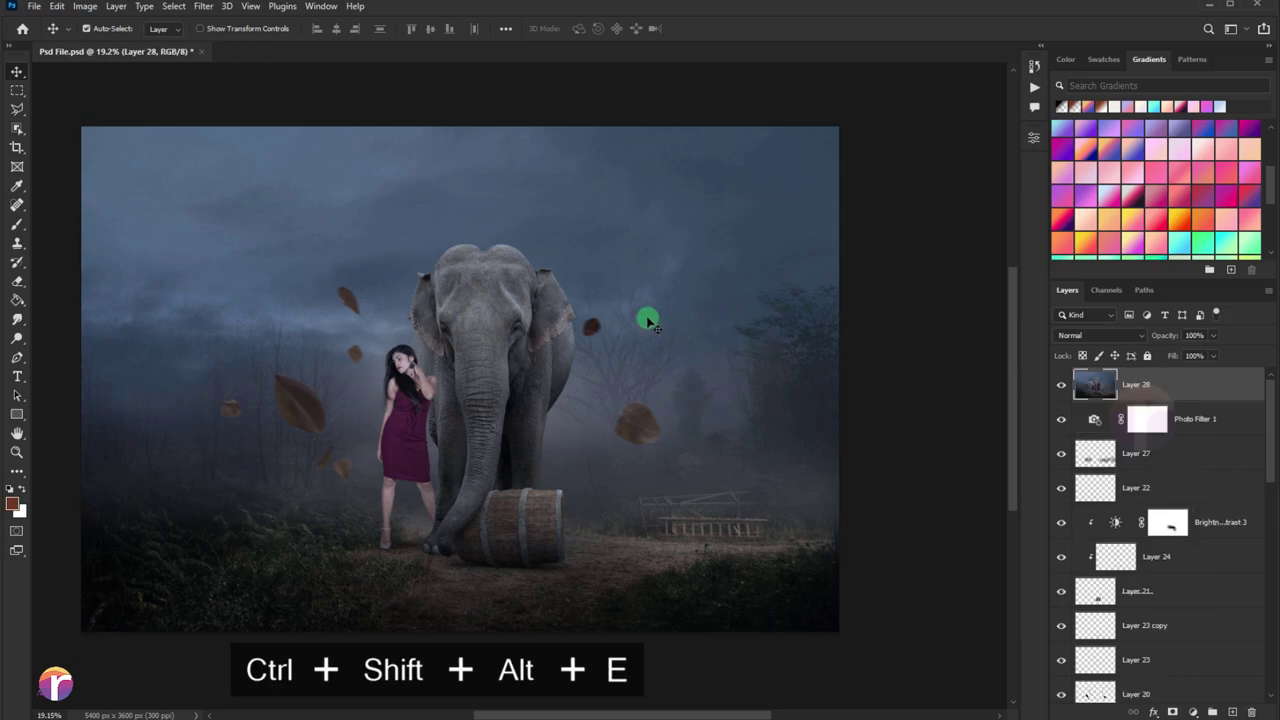
scroll(563, 343, up, 1)
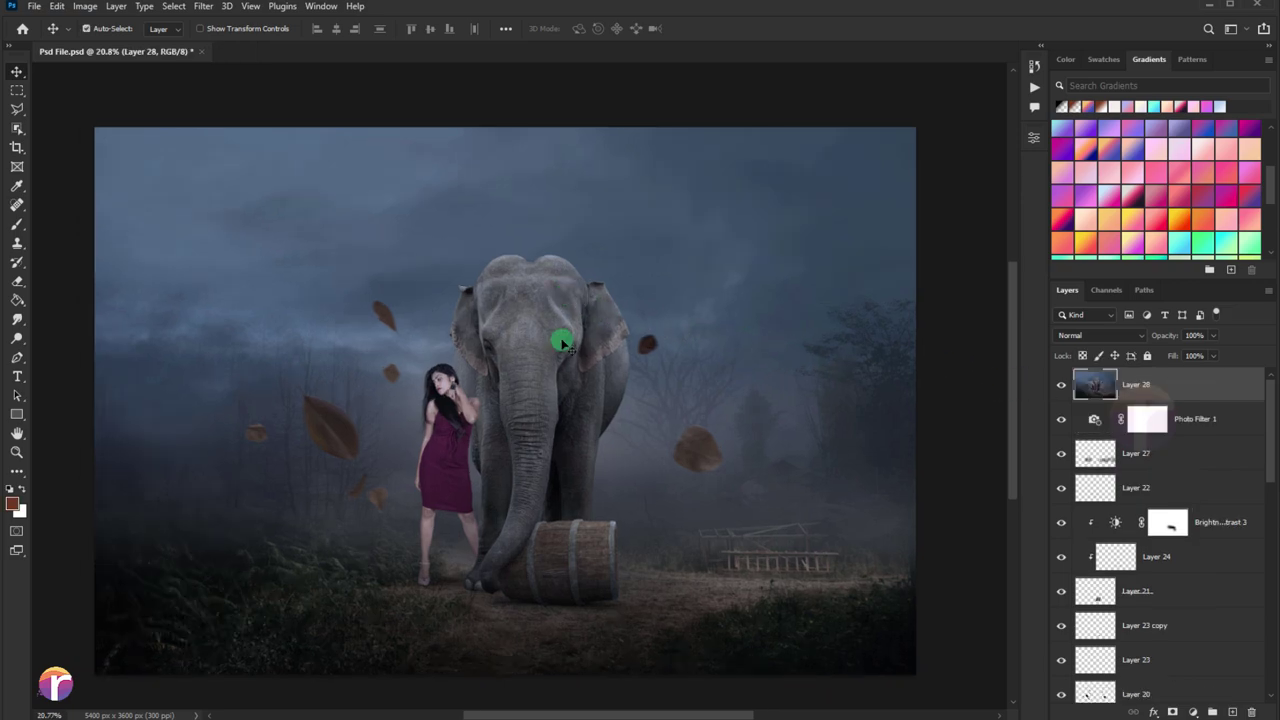
click(205, 7)
click(214, 115)
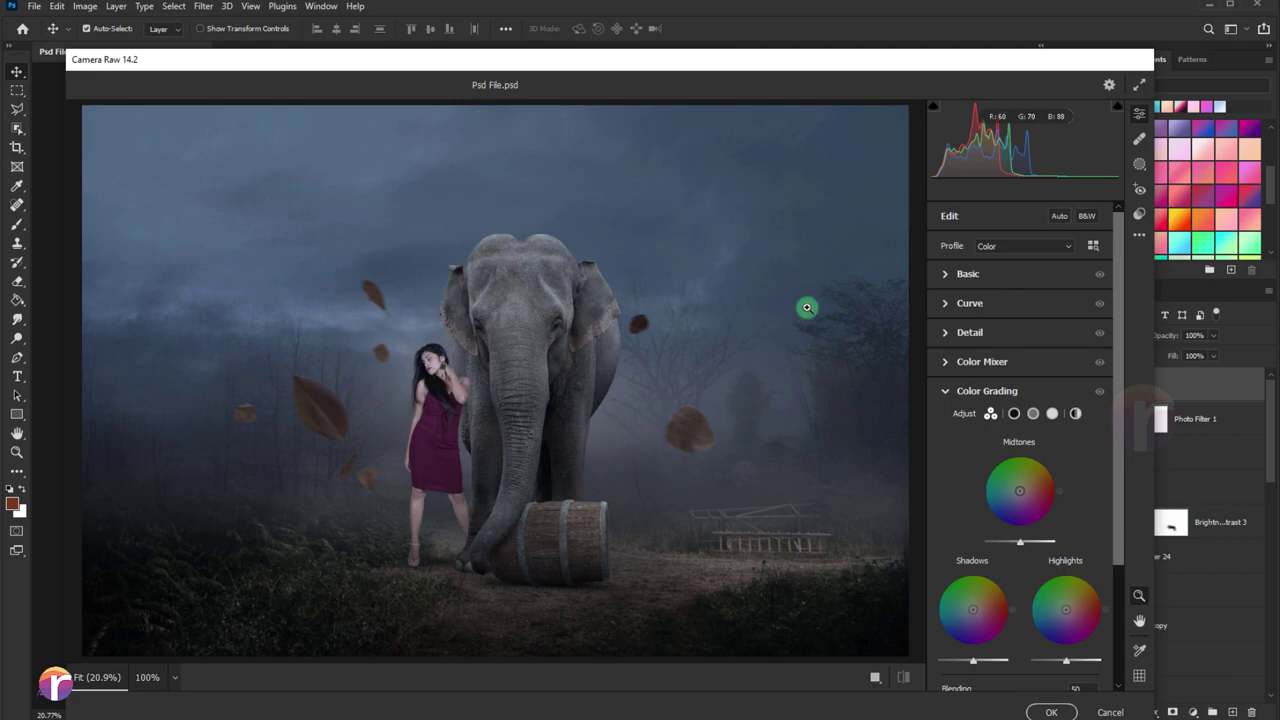
Set Basic: Contrast +25, Highlights +16, Shadows -10, Whites +24, Blacks -25, Vibrance +45, Saturation 10.
click(944, 391)
click(940, 275)
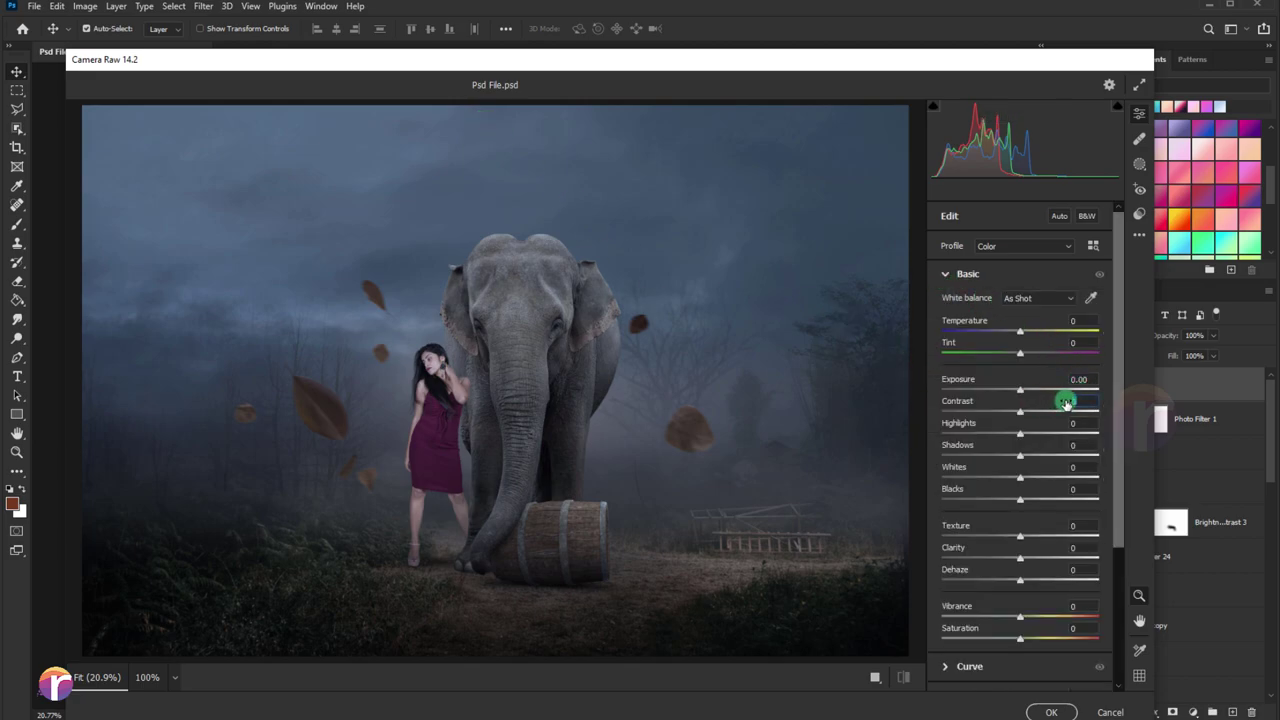
text(2515)
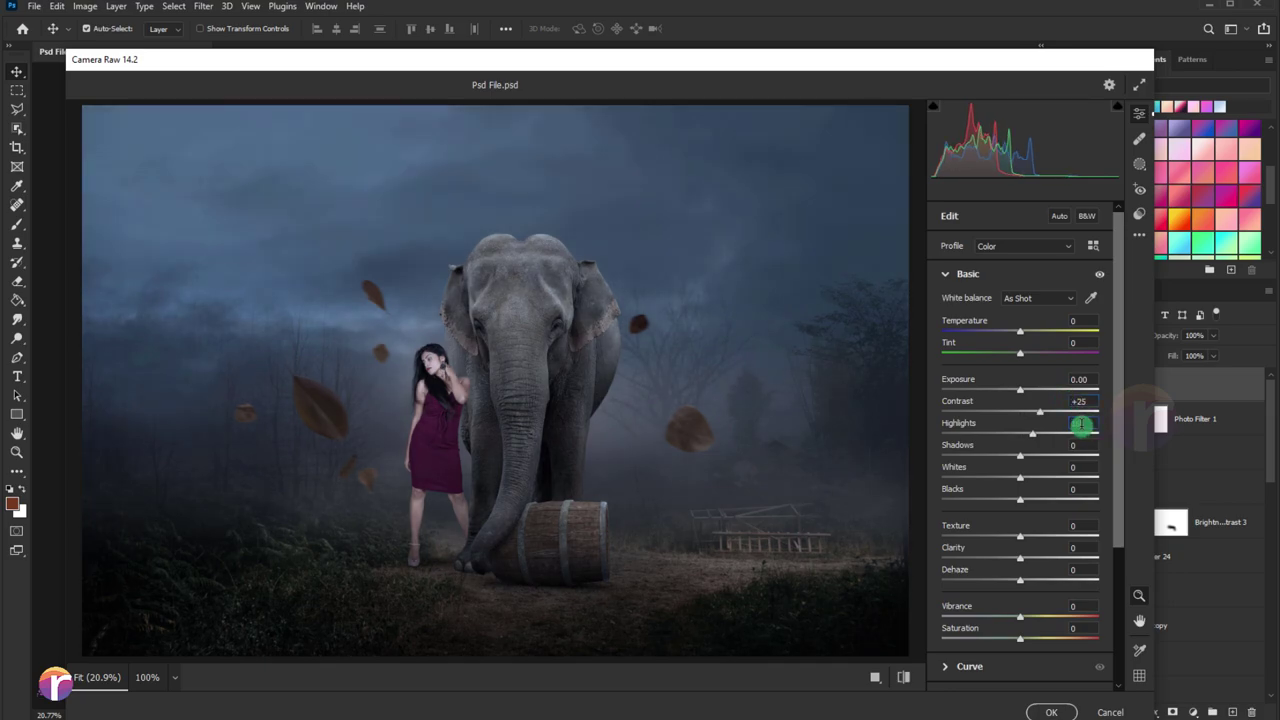
text(-10)
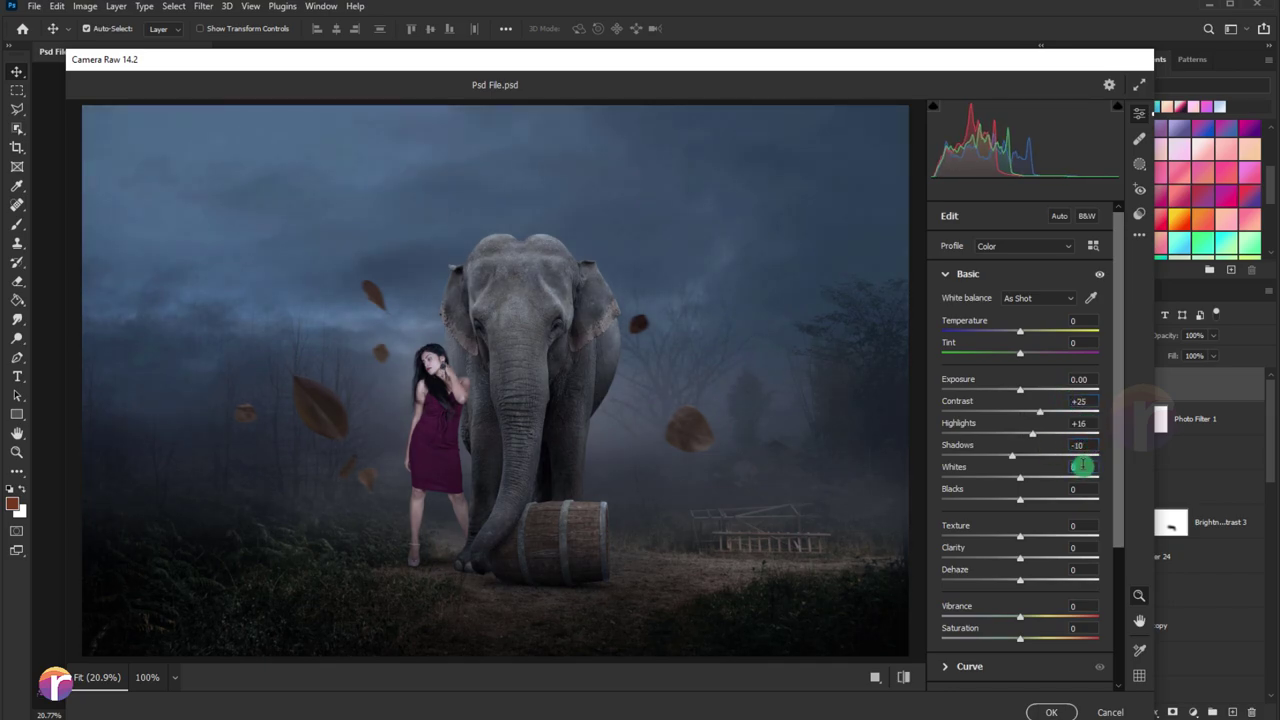
text(24)
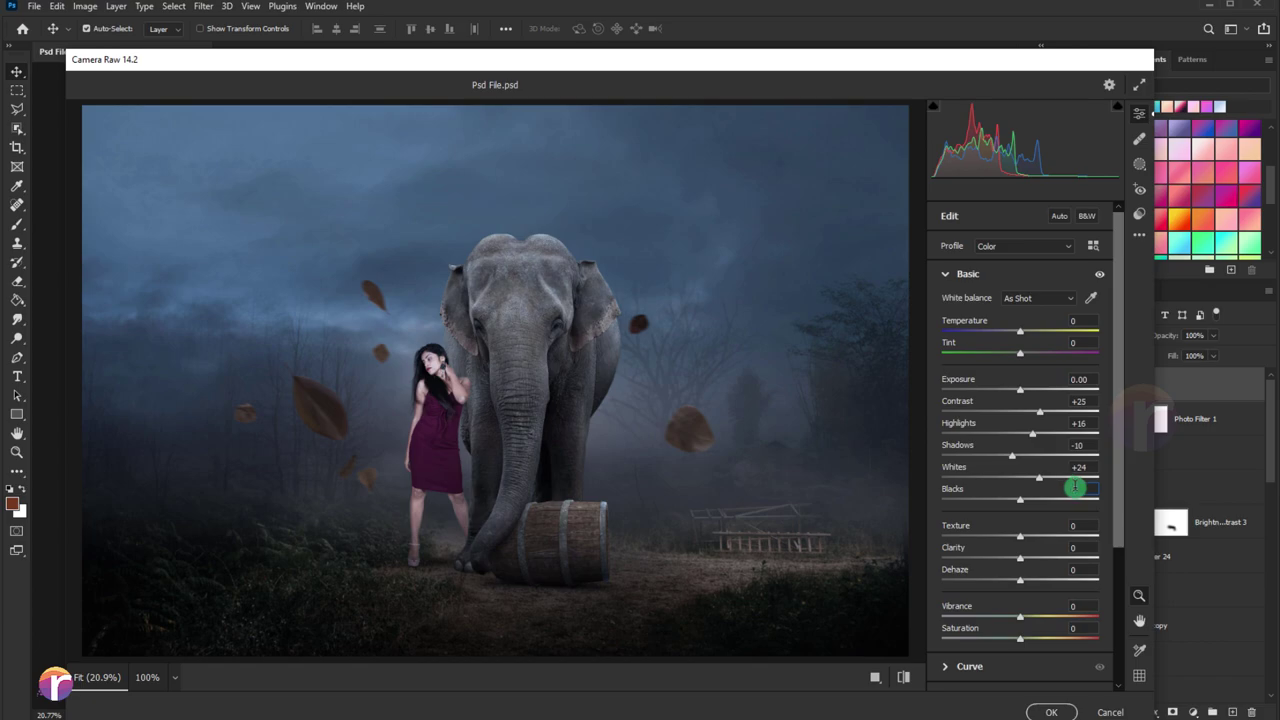
text(-25)
click(1072, 606)
text(45)
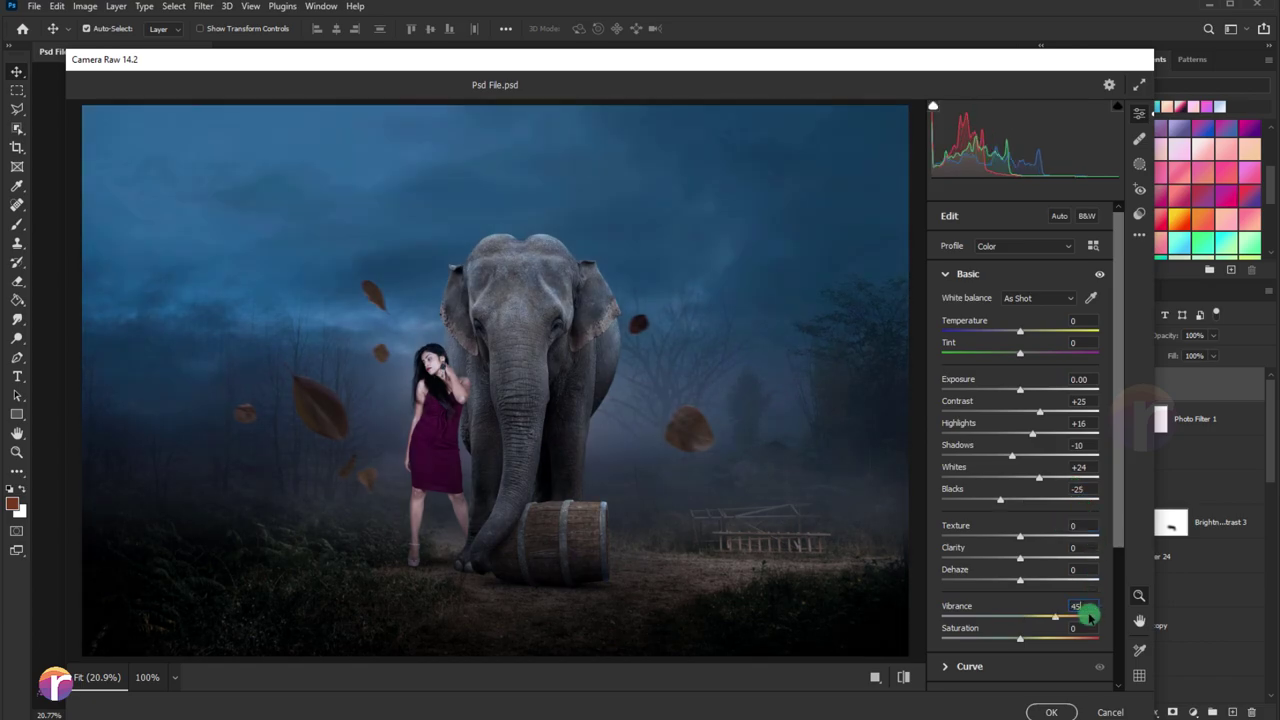
key(Tab)
text(10)
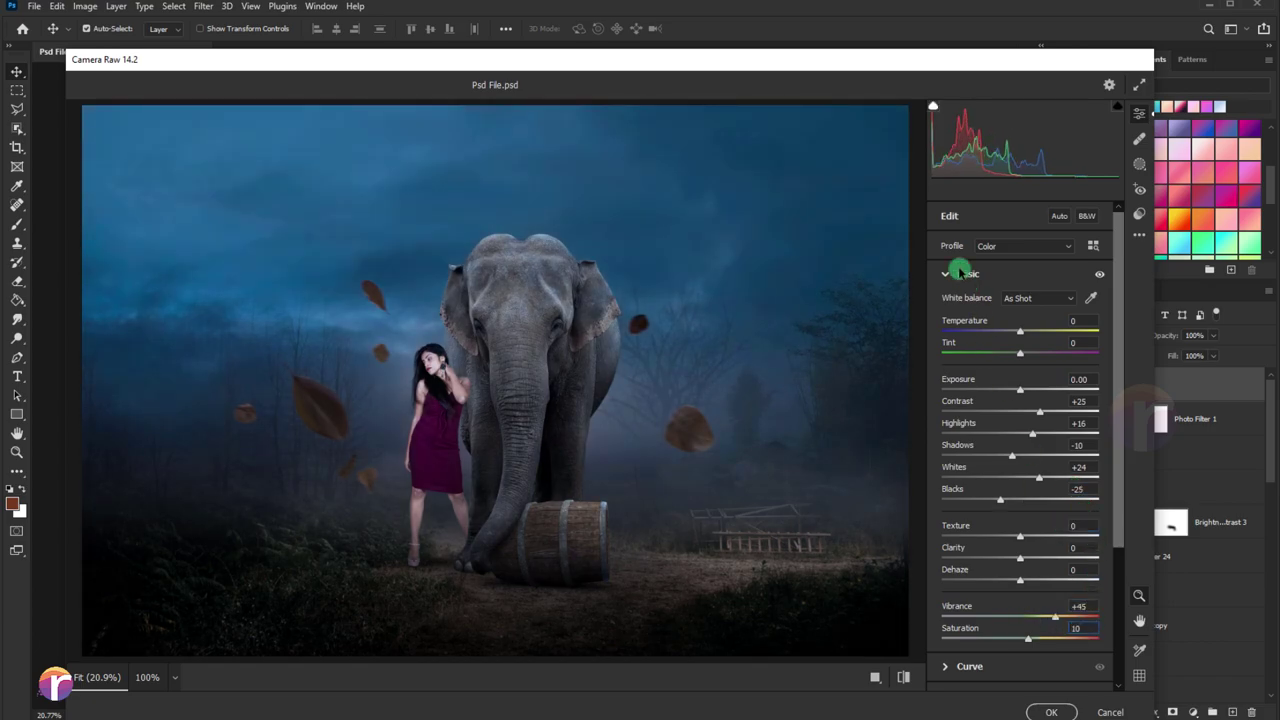
Shape a custom point curve with a lowered white point, lifted black point and upper-tone points.
click(955, 274)
click(945, 303)
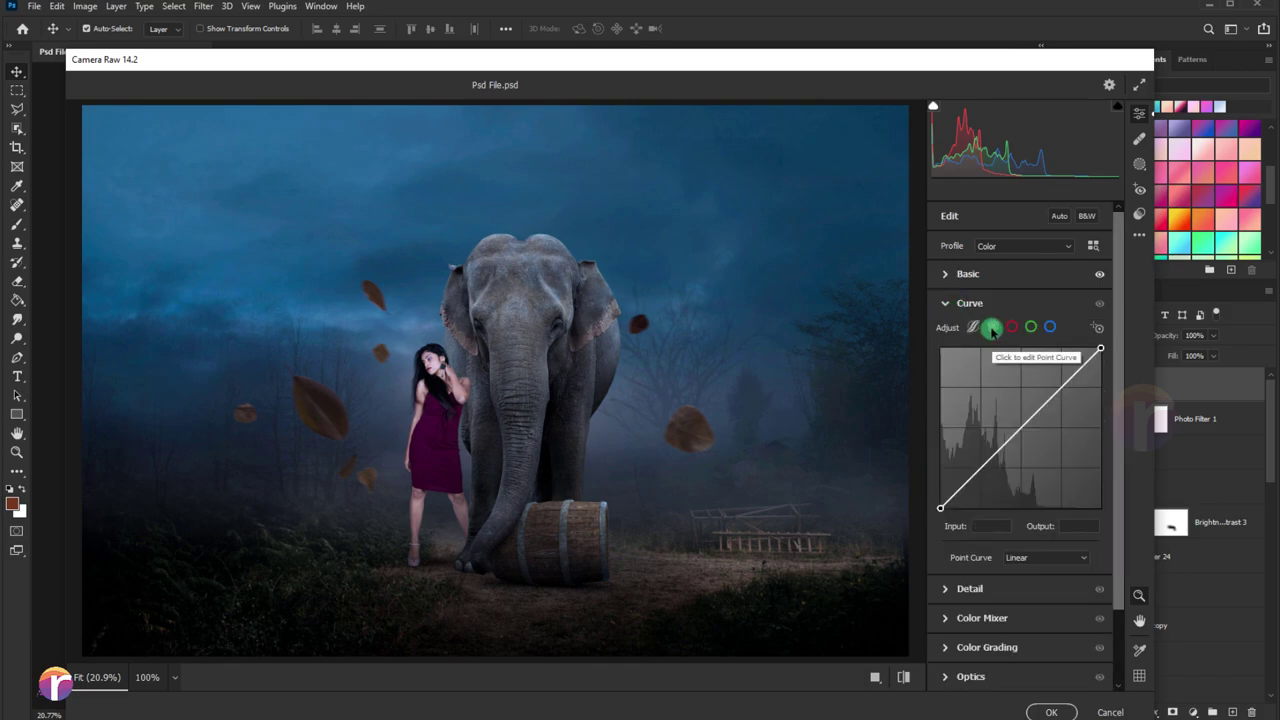
drag(1100, 348, 1100, 352)
mouse_move(940, 508)
mouse_down()
mouse_move(940, 493)
mouse_move(981, 467)
mouse_up()
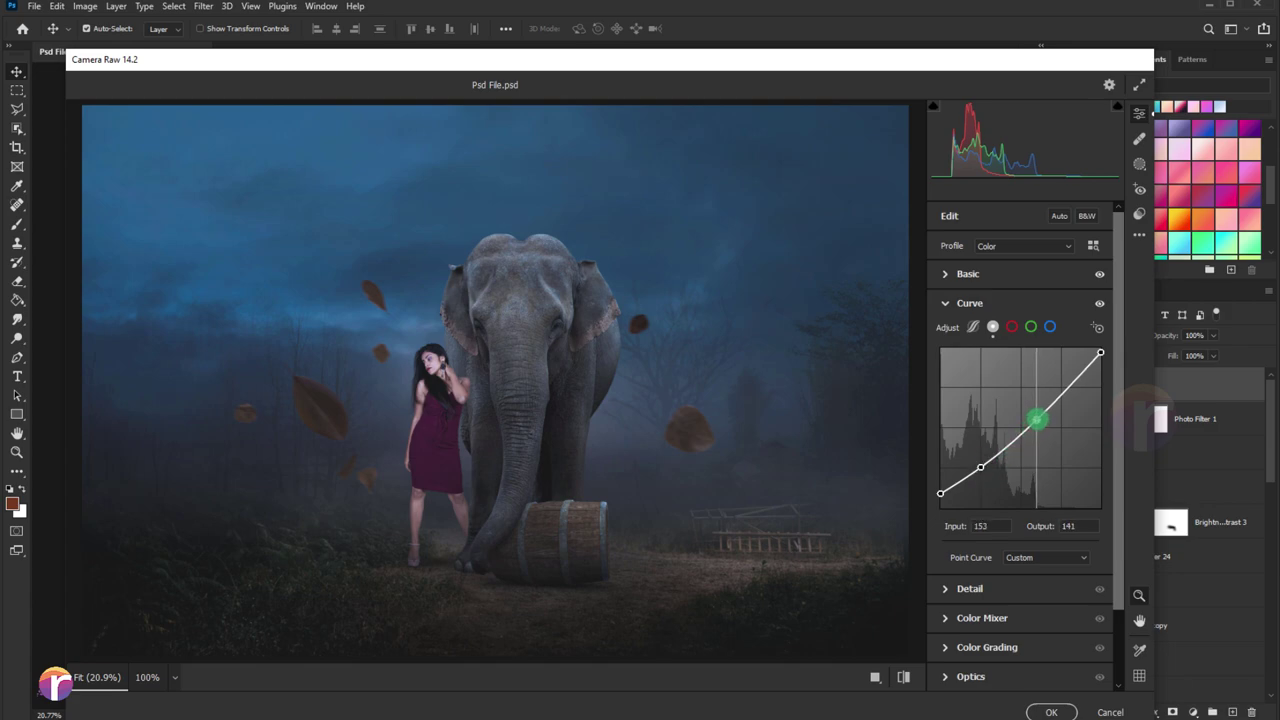
click(1037, 419)
click(1062, 395)
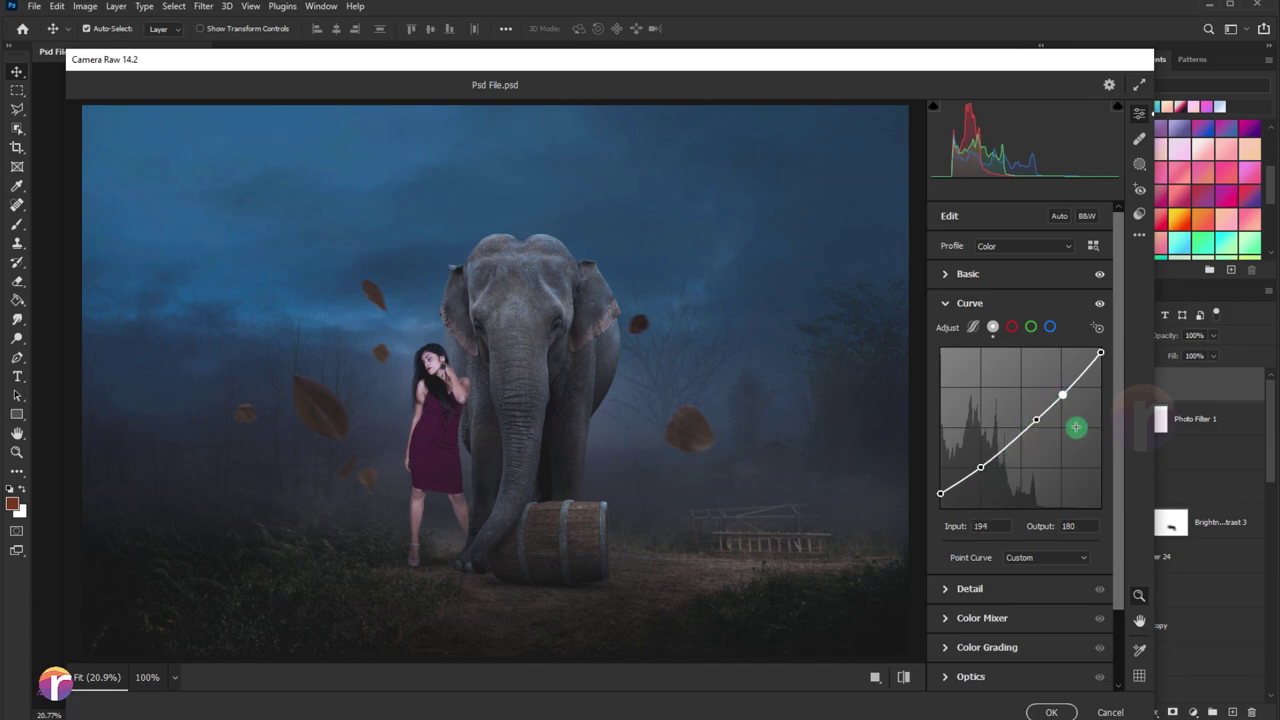
click(948, 305)
Lower Color Mixer saturation for reds through purples, with Purples at -22.
click(946, 364)
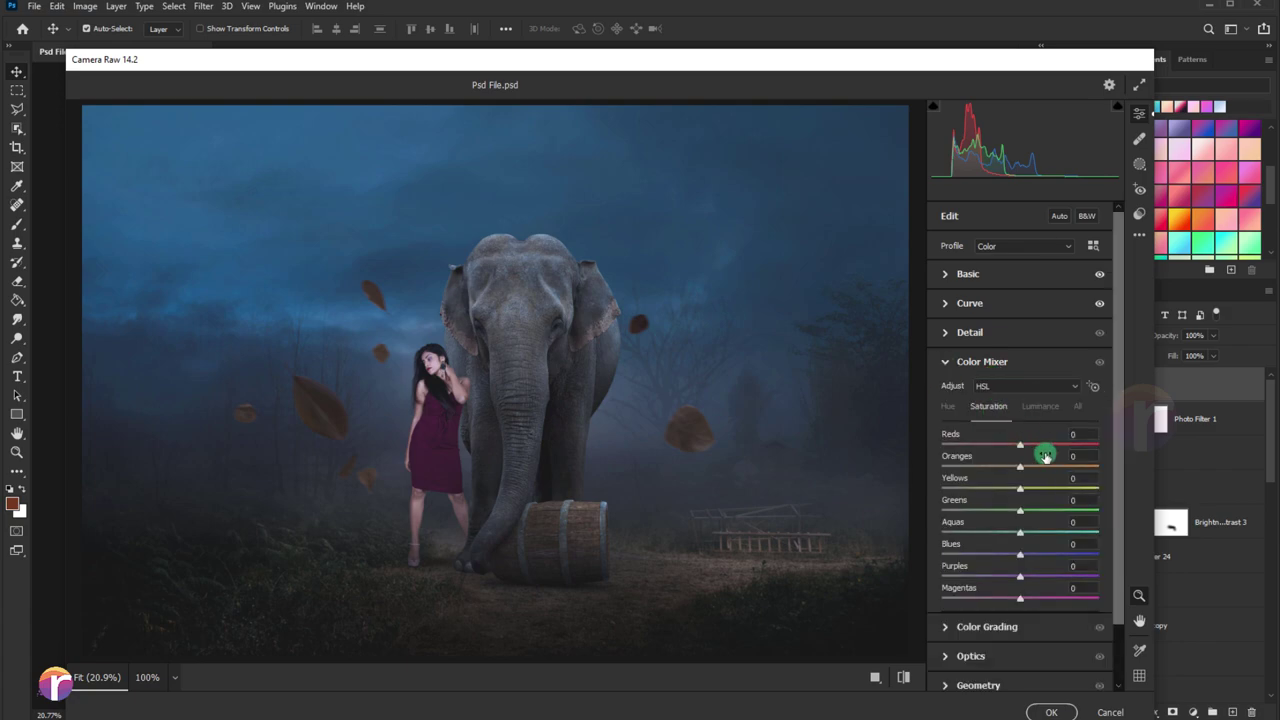
click(1075, 434)
text(-5)
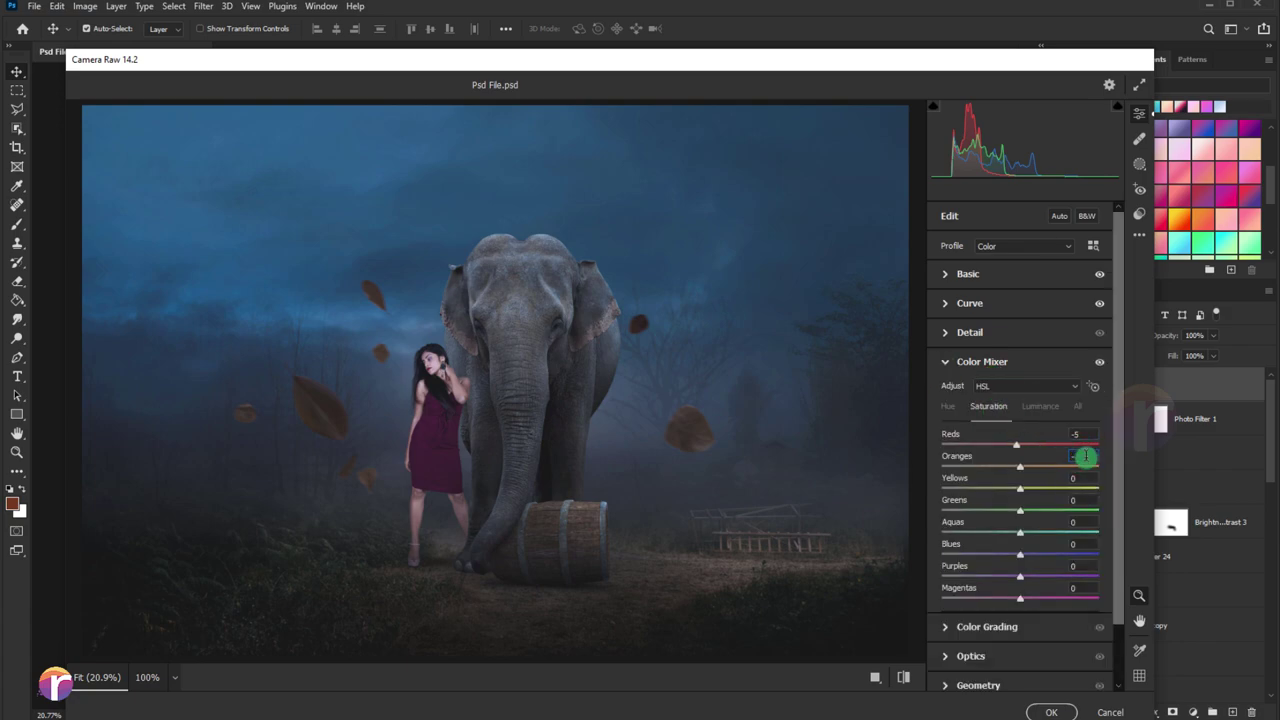
text(8)
click(1080, 480)
text(-15)
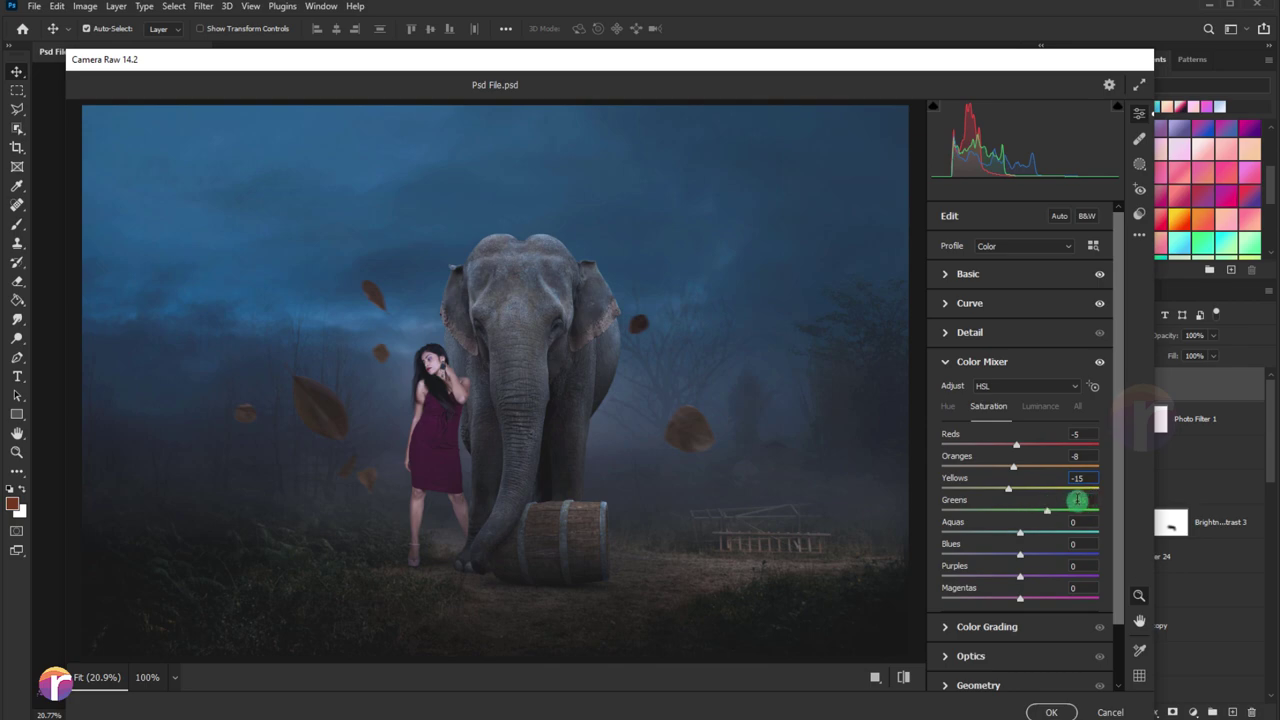
click(1081, 497)
text(-22)
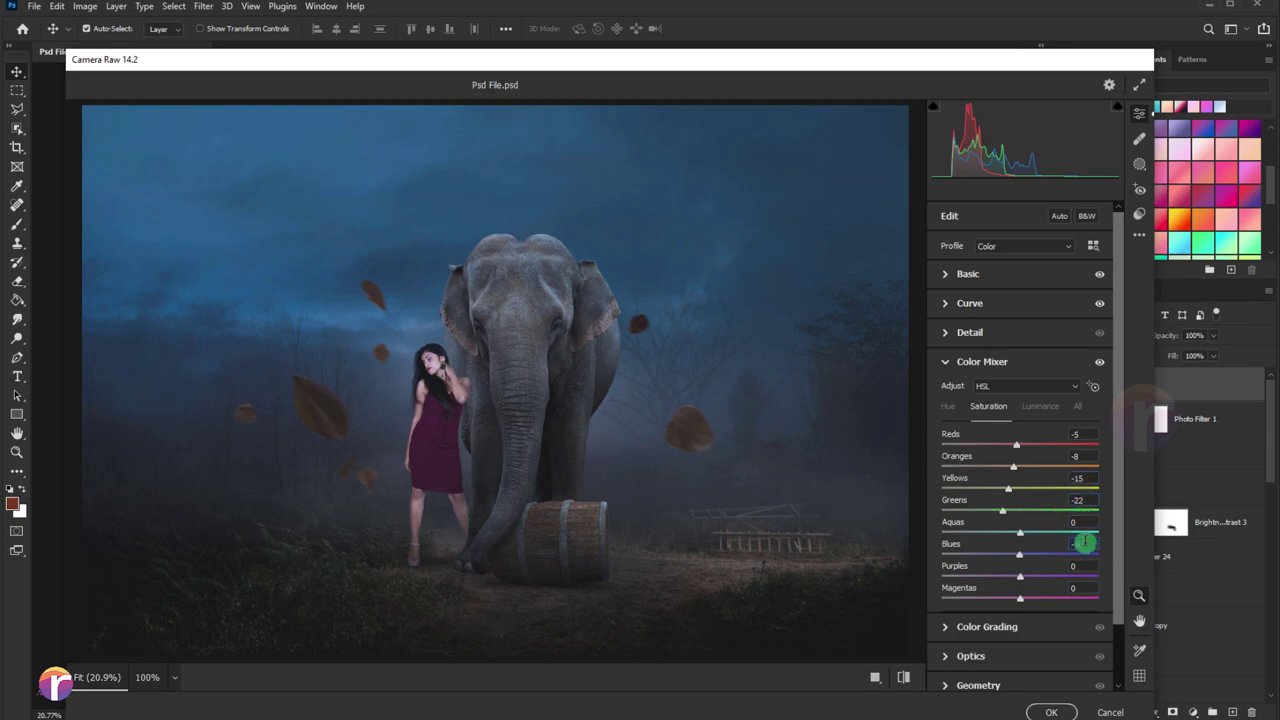
text(15)
click(1082, 565)
text(-22)
click(1086, 588)
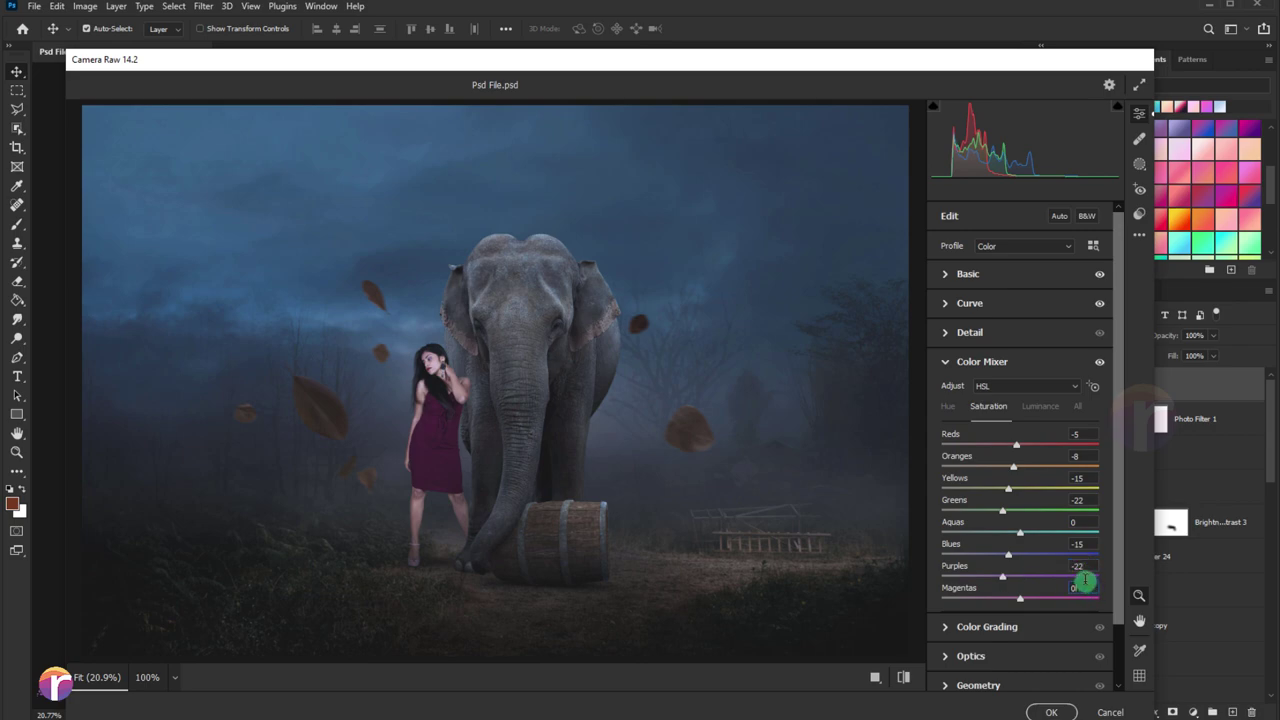
text(-14)
Adjust Color Mixer luminance for reds through purples, ending with Purples at -10.
click(1040, 406)
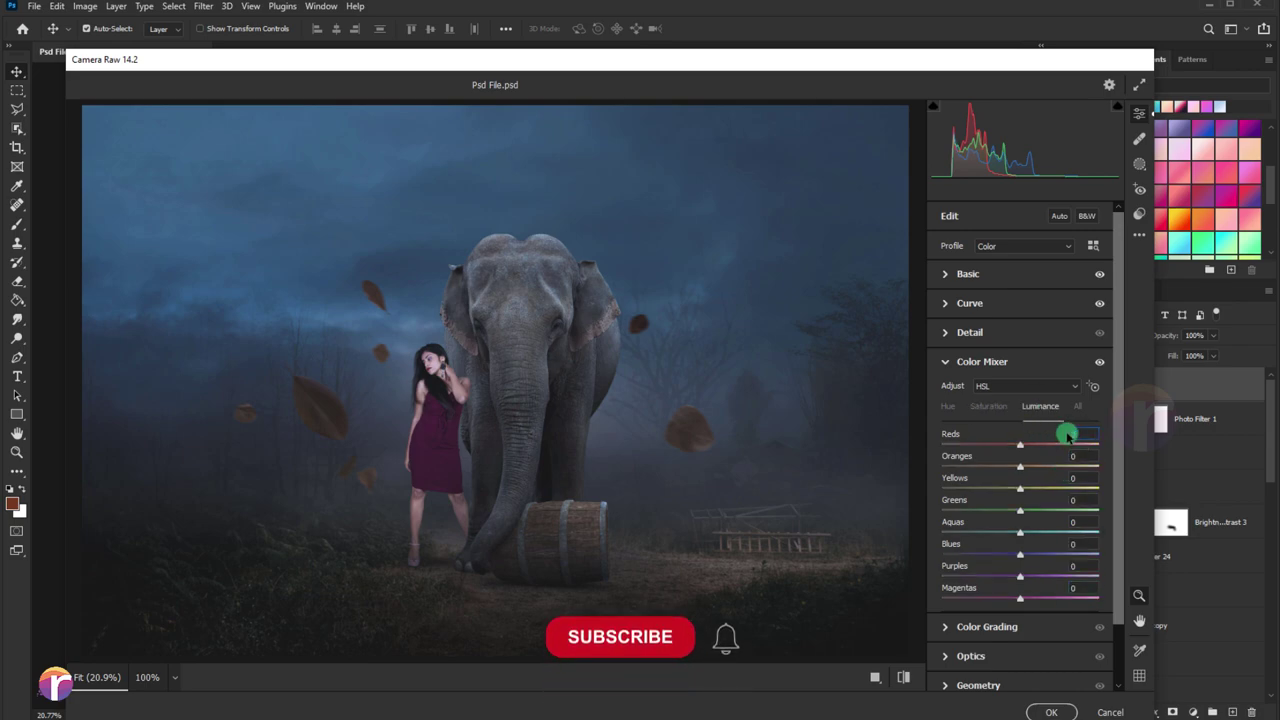
text(15)
click(1074, 456)
text(15)
click(1077, 478)
text(77)
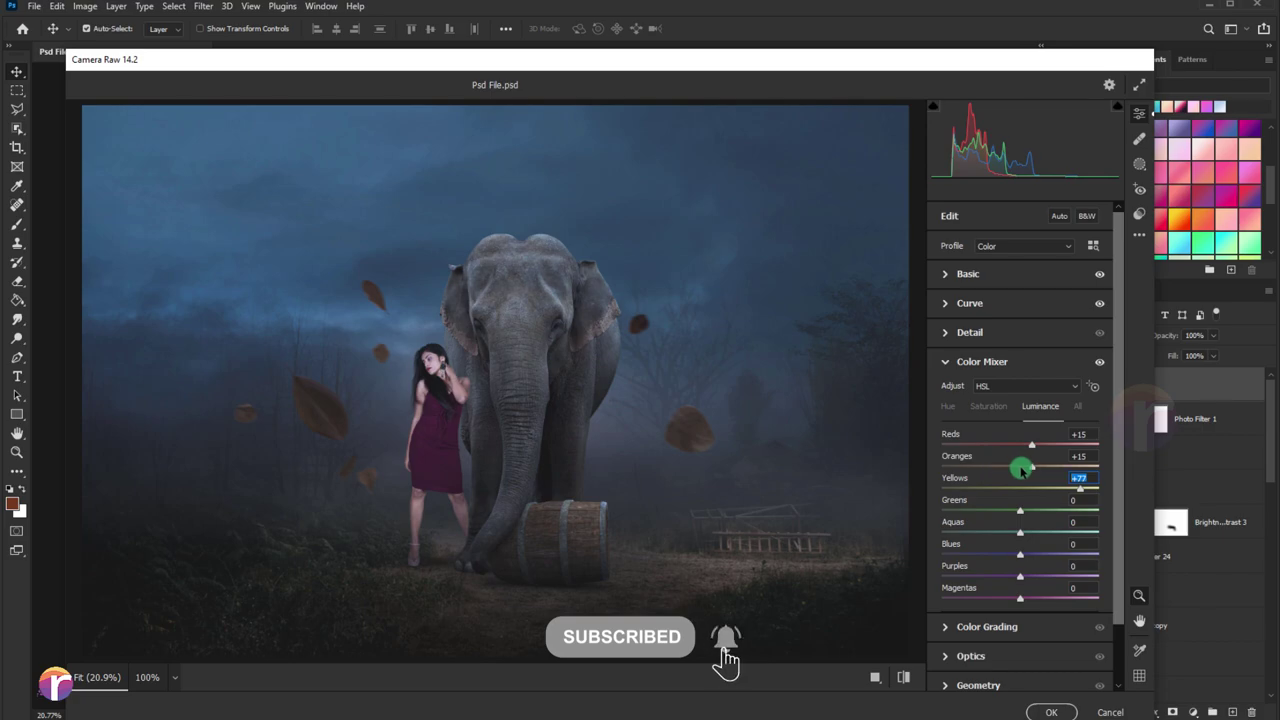
text(-18)
click(1077, 499)
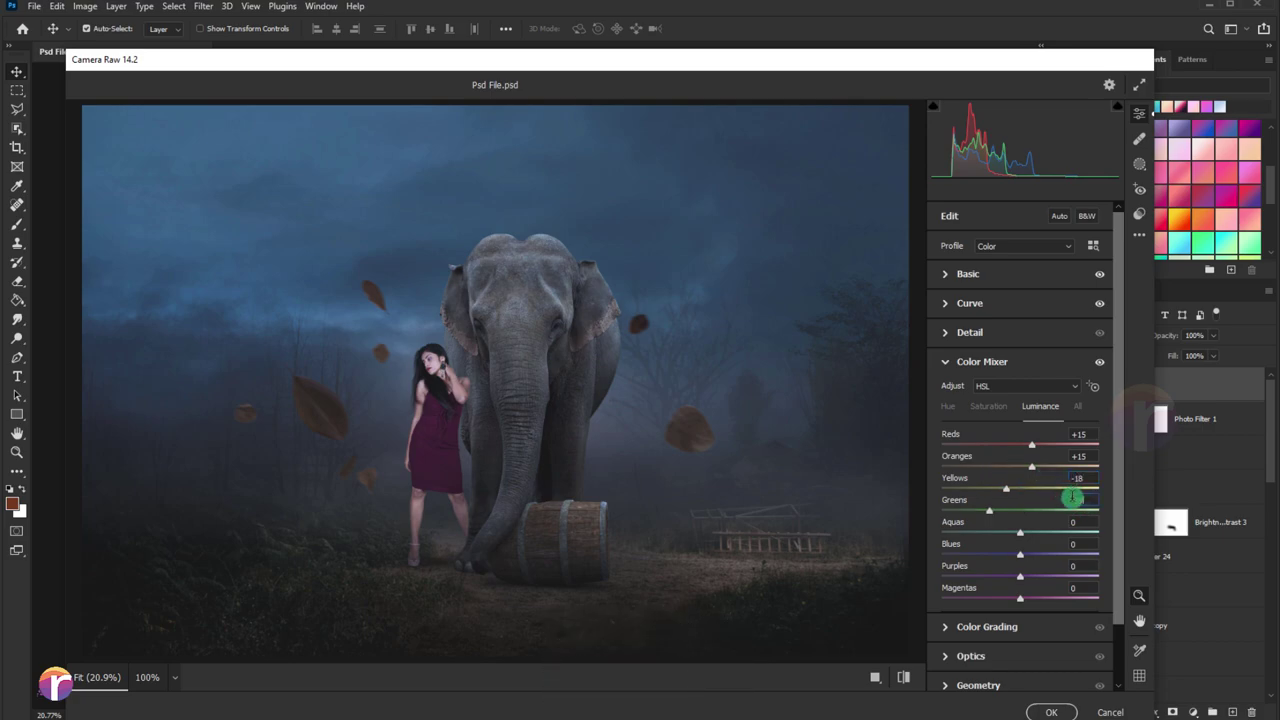
click(1076, 521)
text(-24)
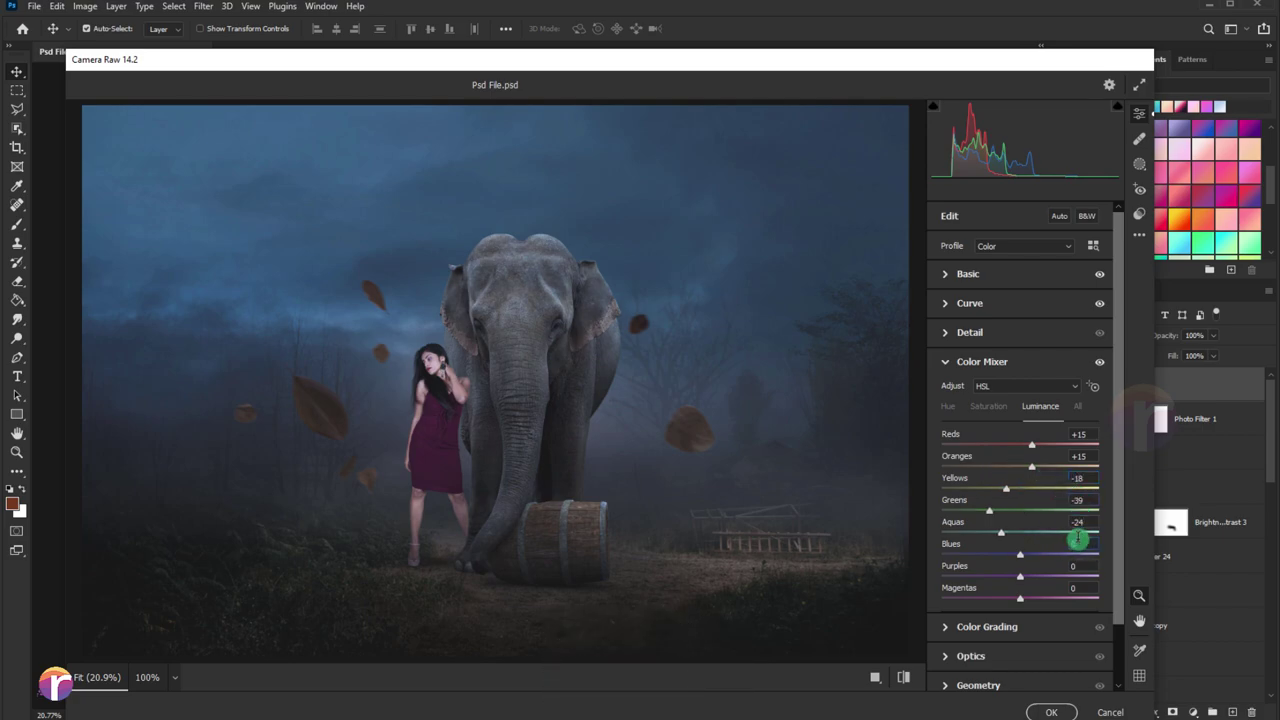
text(-45)
click(1087, 564)
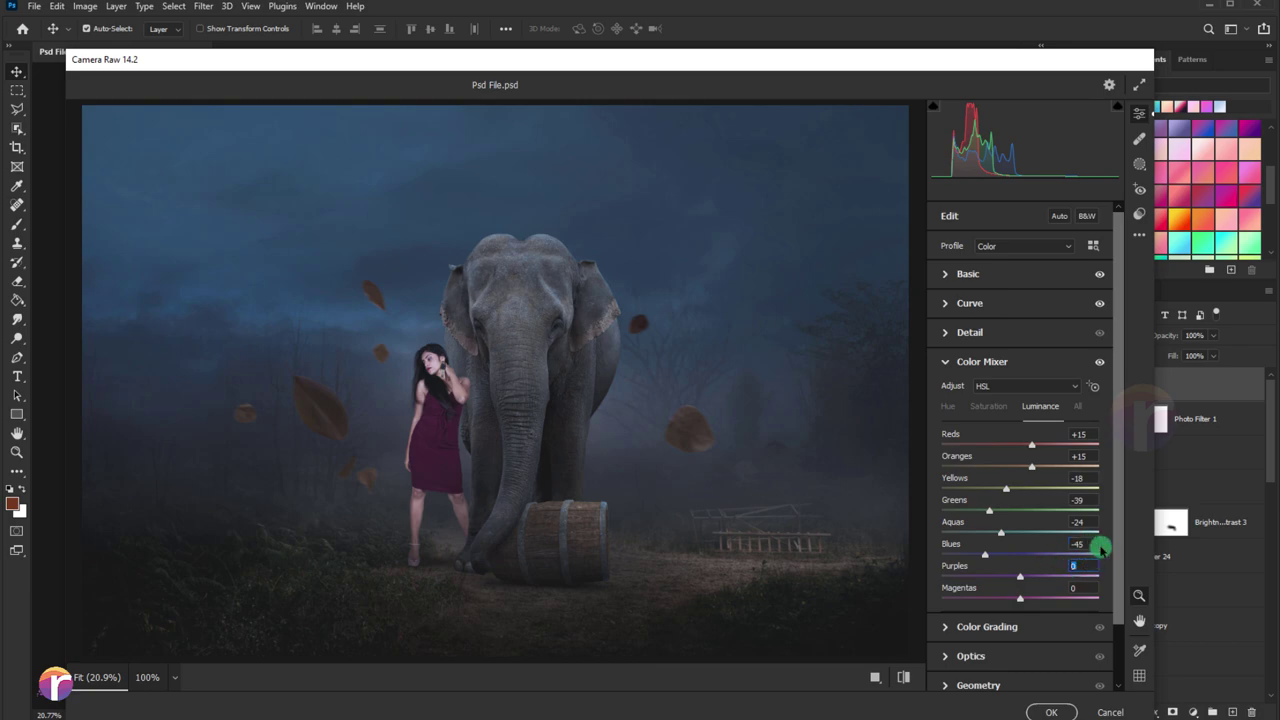
text(-10)
click(1074, 588)
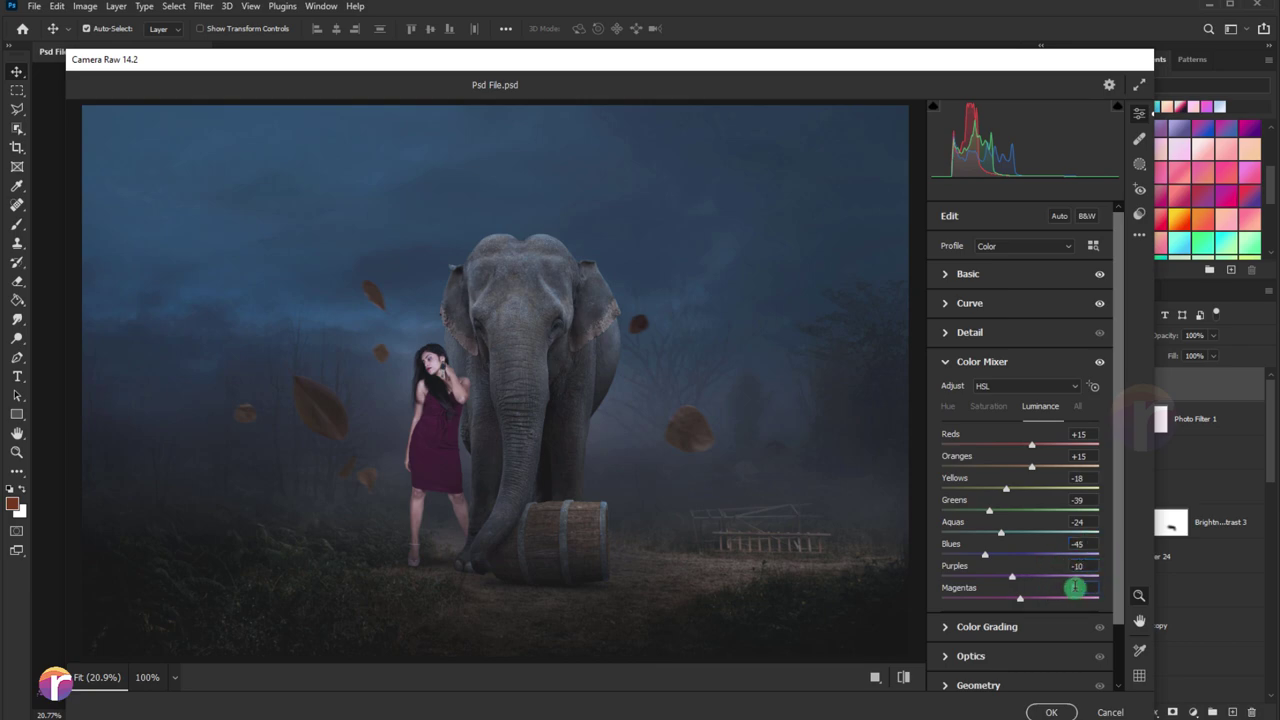
click(946, 362)
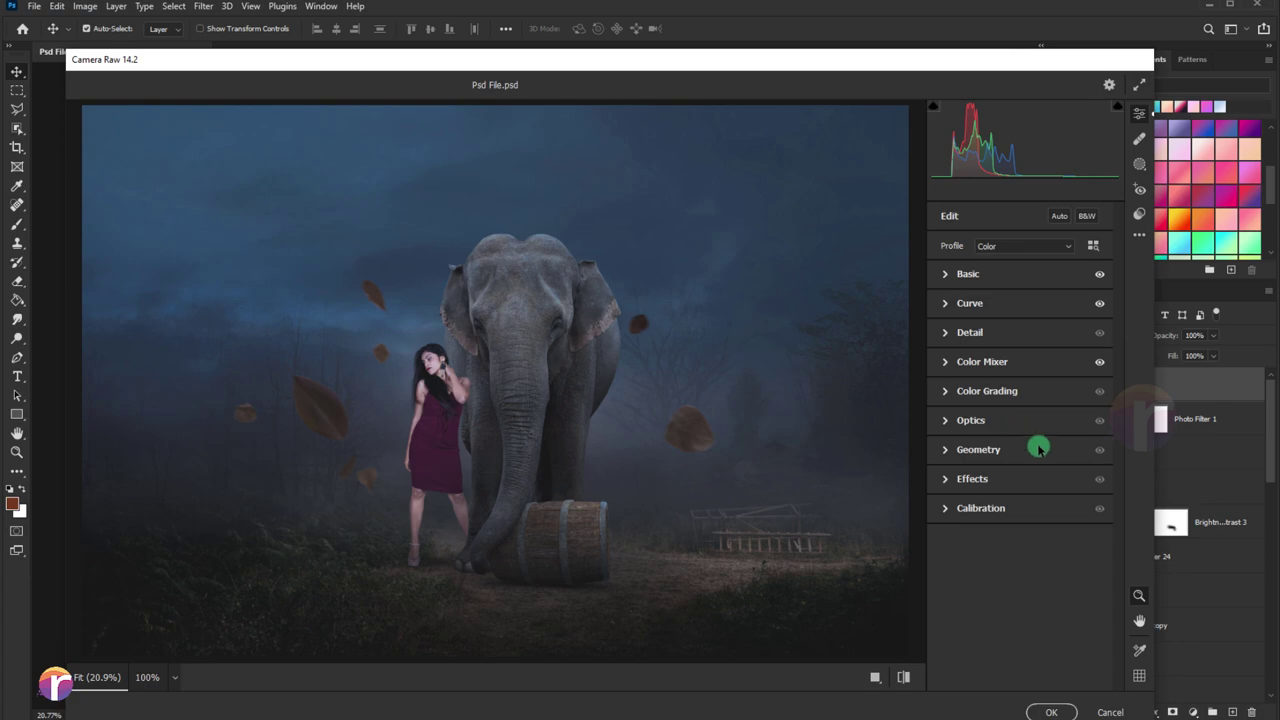
Set Calibration: Shadows Tint +8, Red -10/+9, Green +11/-60, Blue hue +18.
click(954, 421)
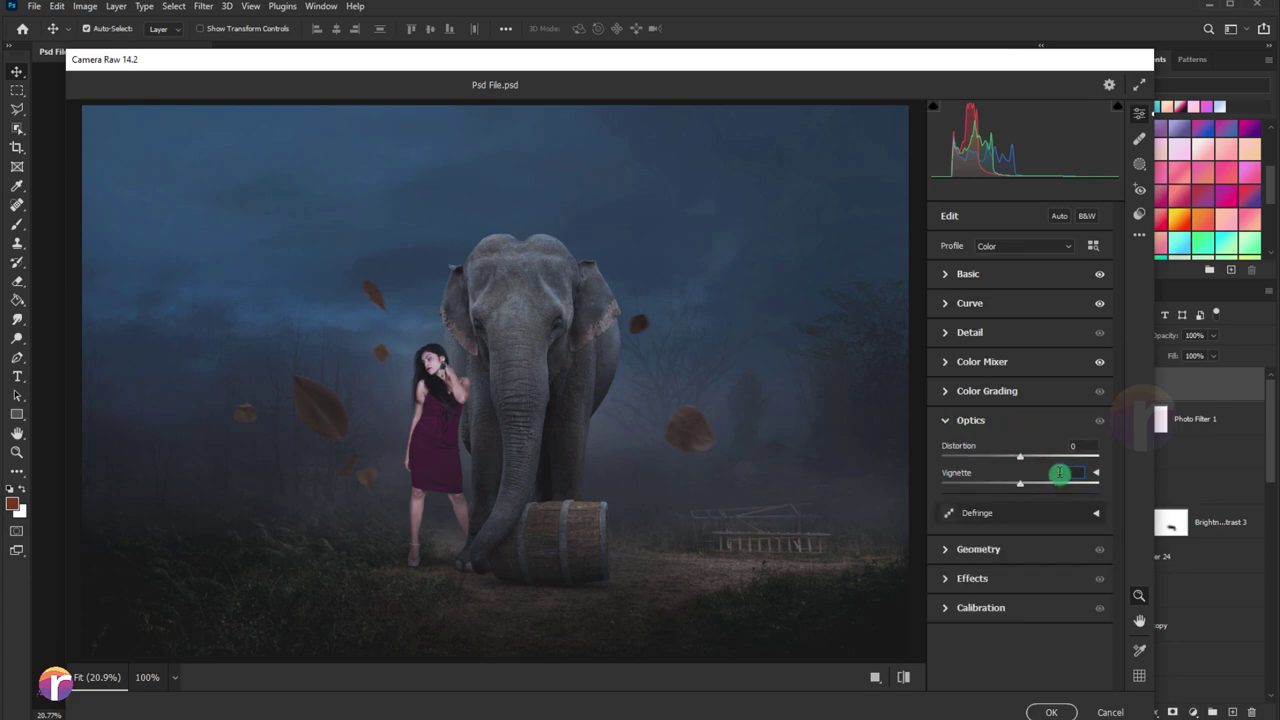
click(1059, 473)
click(949, 546)
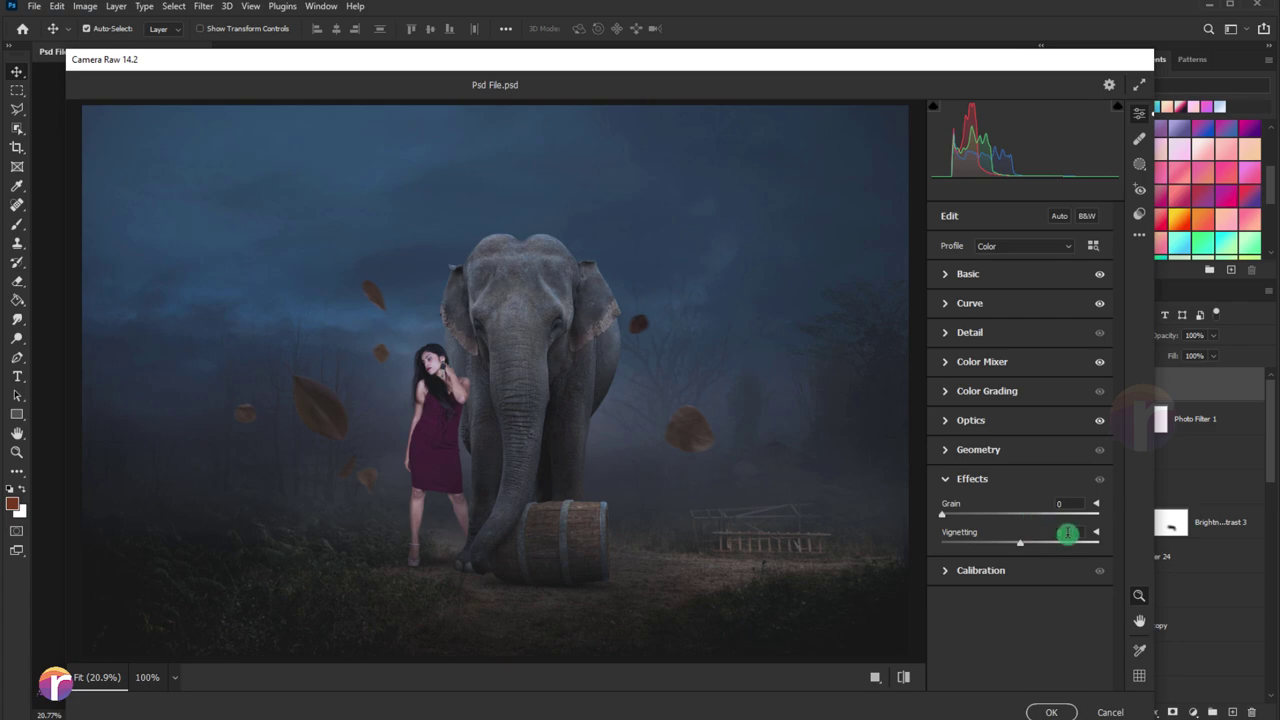
click(946, 570)
click(1075, 467)
text(8)
click(1073, 514)
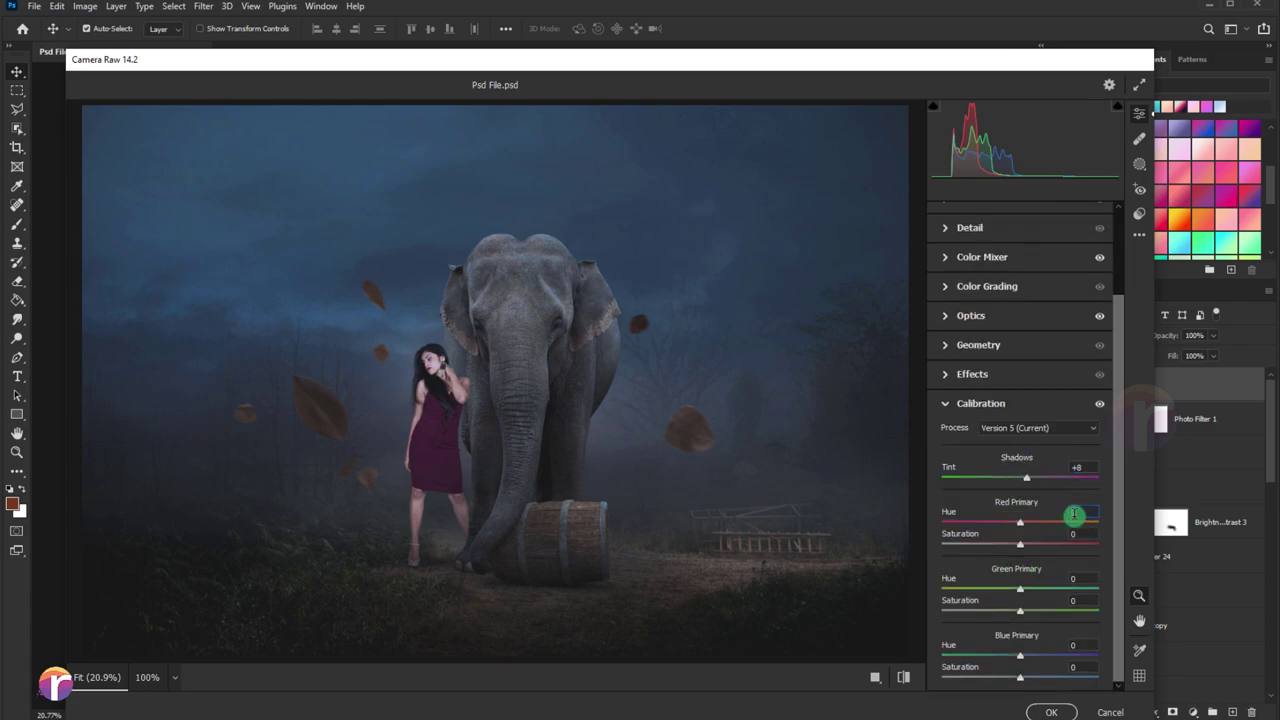
text(-10)
click(1073, 533)
text(9)
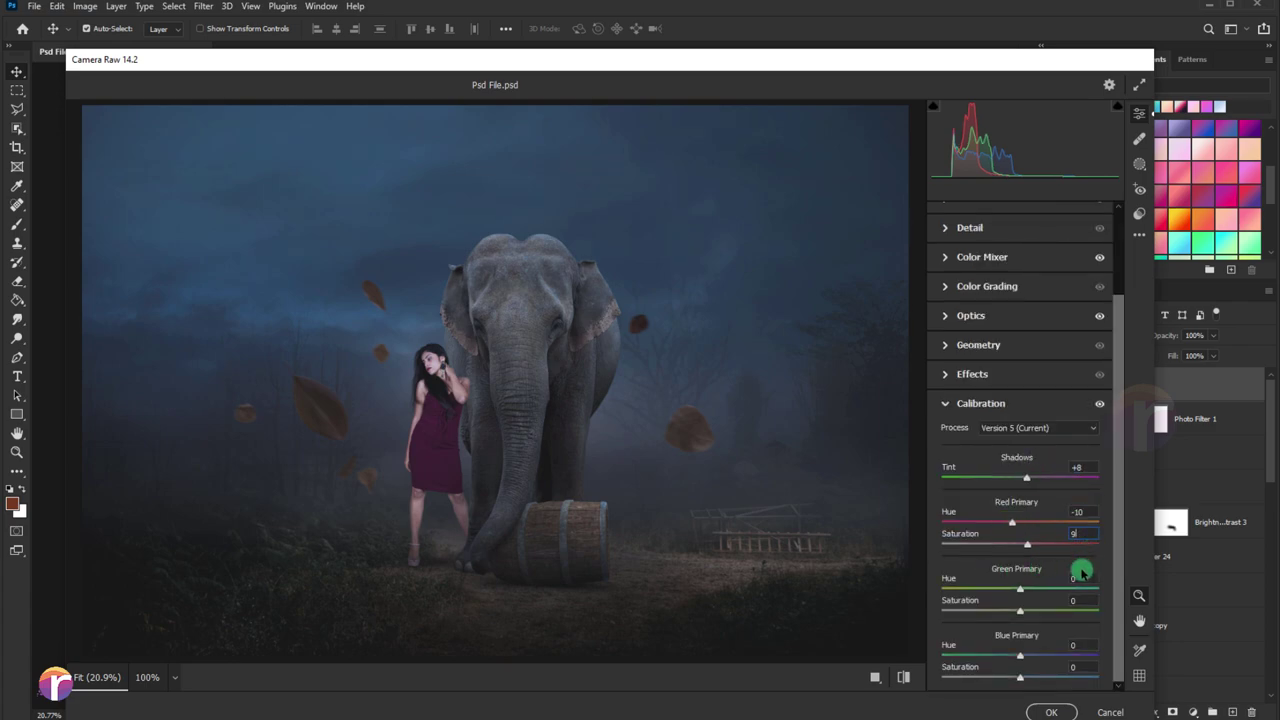
text(11)
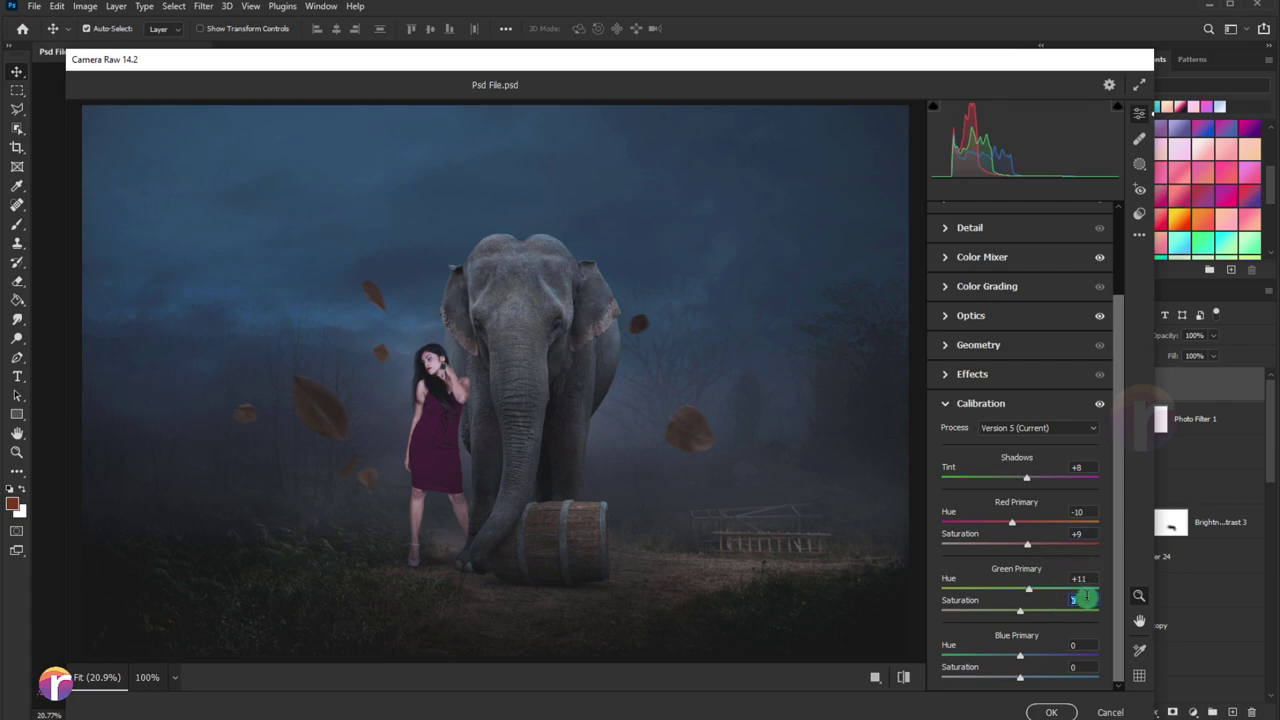
text(-60)
click(1073, 645)
text(18)
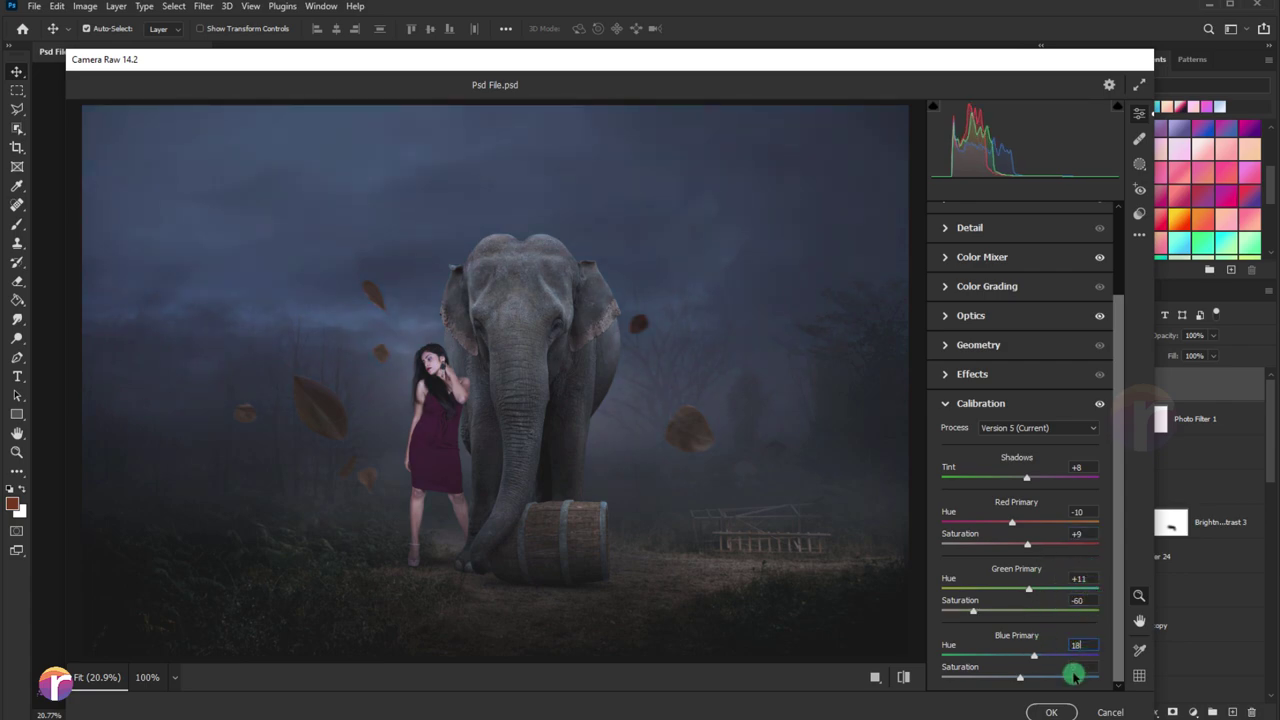
click(1080, 666)
Set blue primary saturation to -11 and apply the Camera Raw grade.
text(11)
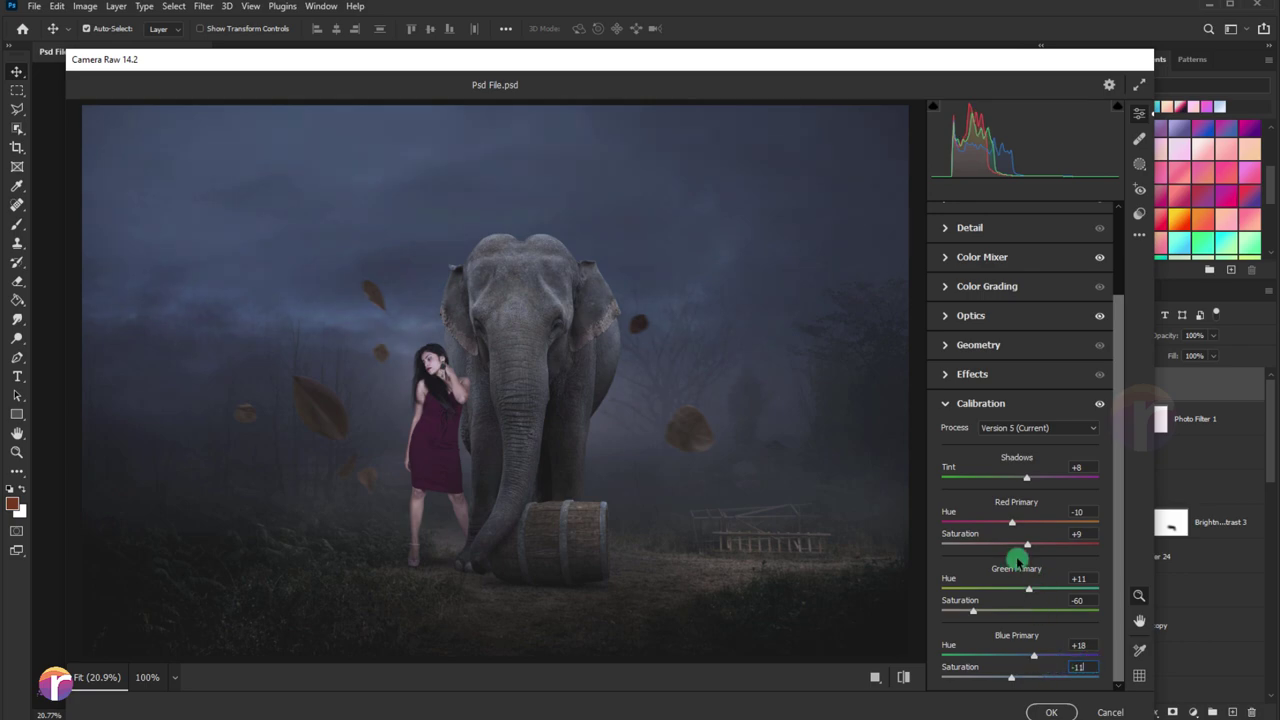
click(1043, 712)
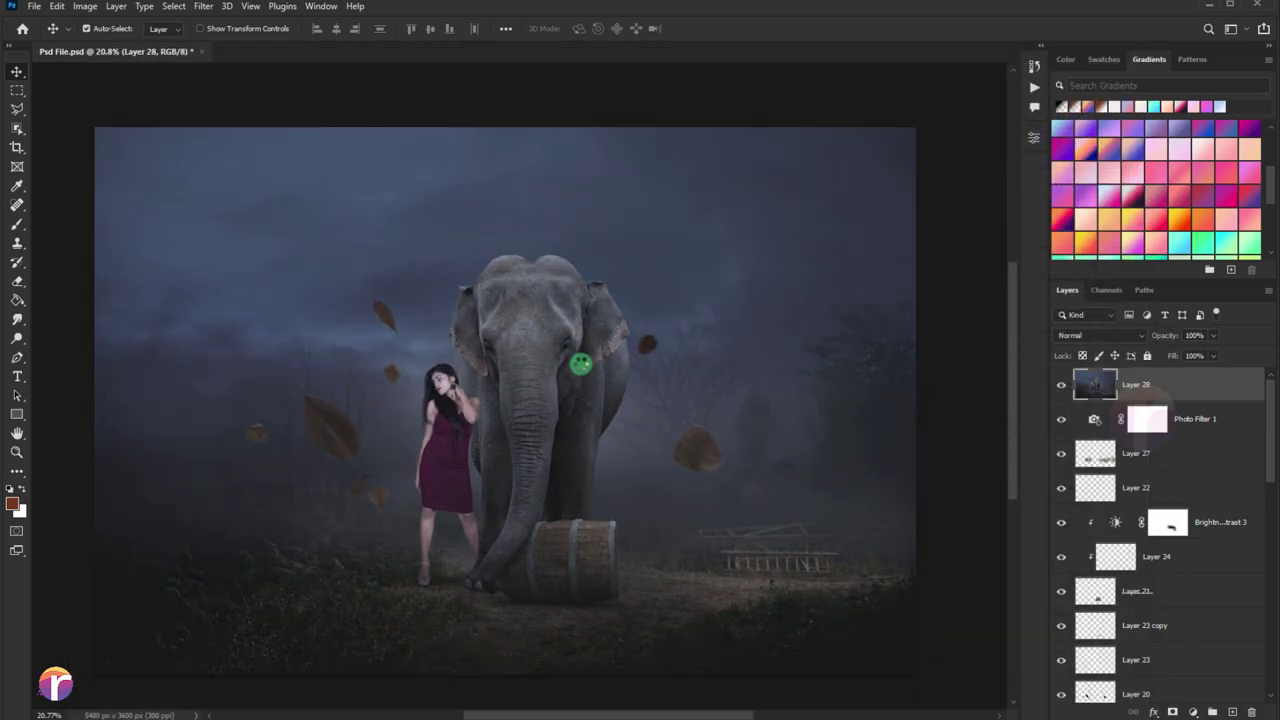
scroll(560, 349, down, 1)
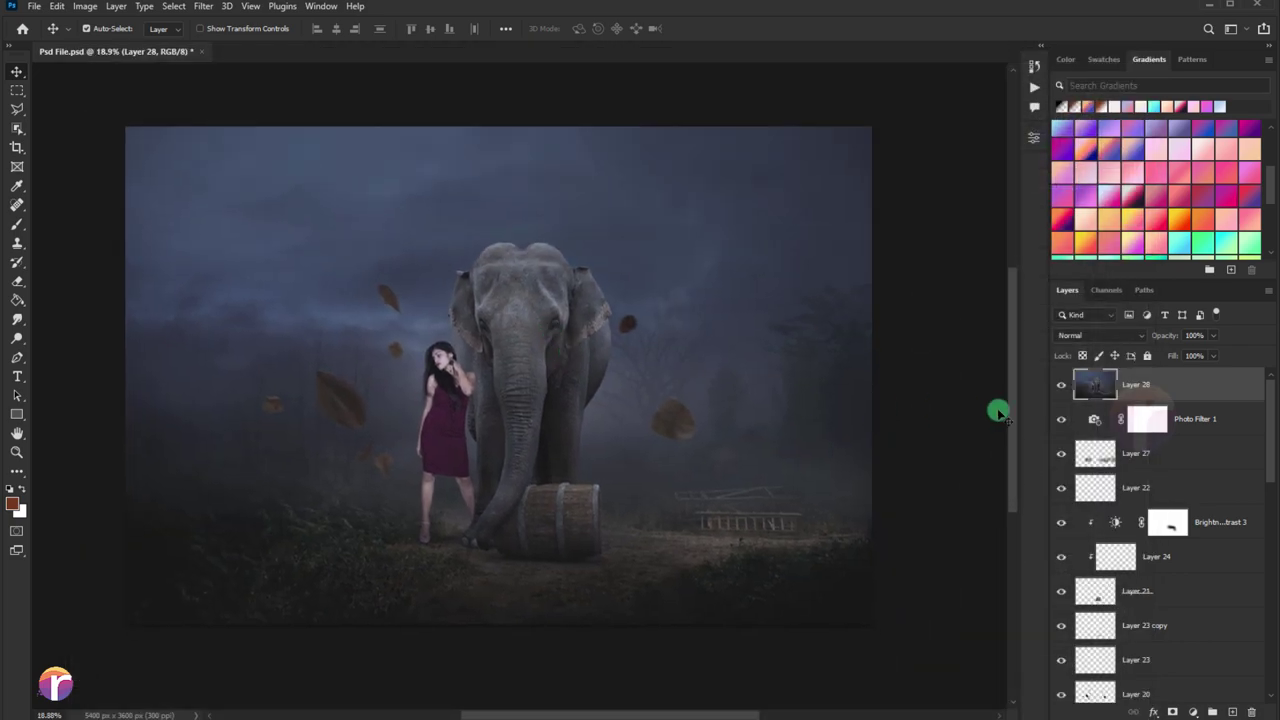
click(1061, 385)
click(1061, 385)
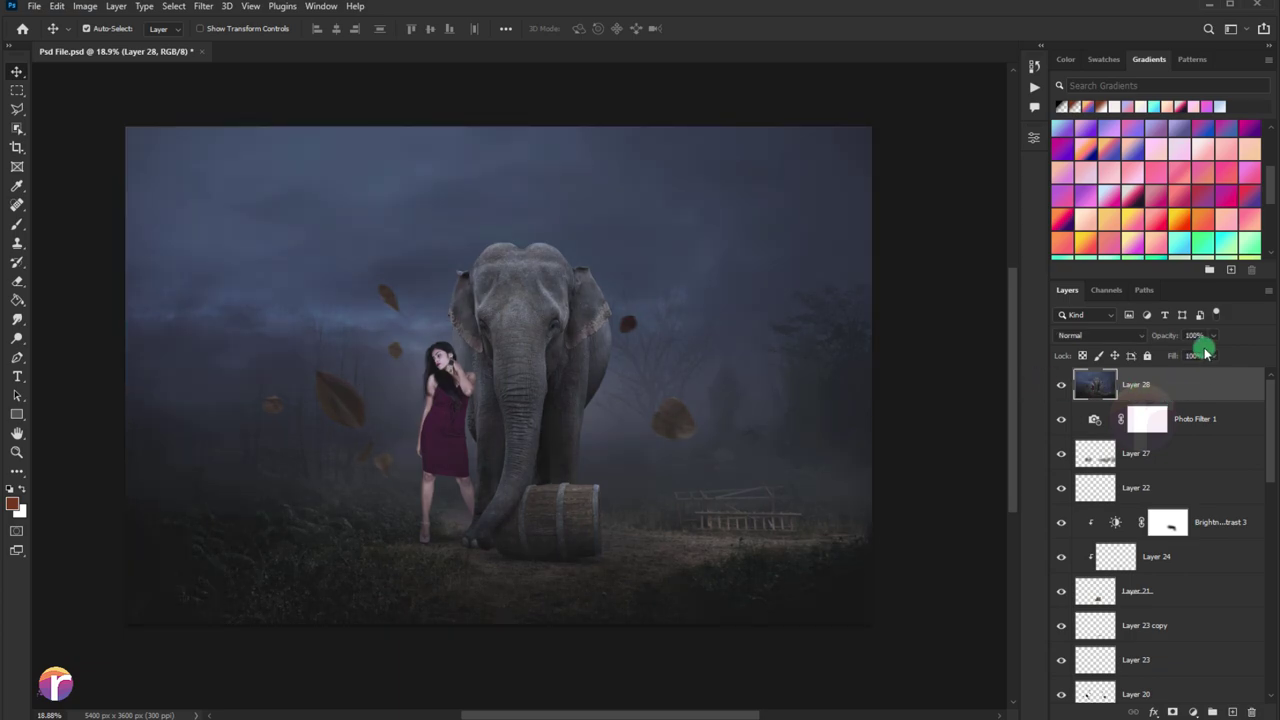
Lower Layer 28 to 63% opacity and erase some of it over the elephant's head.
drag(1213, 337, 1192, 355)
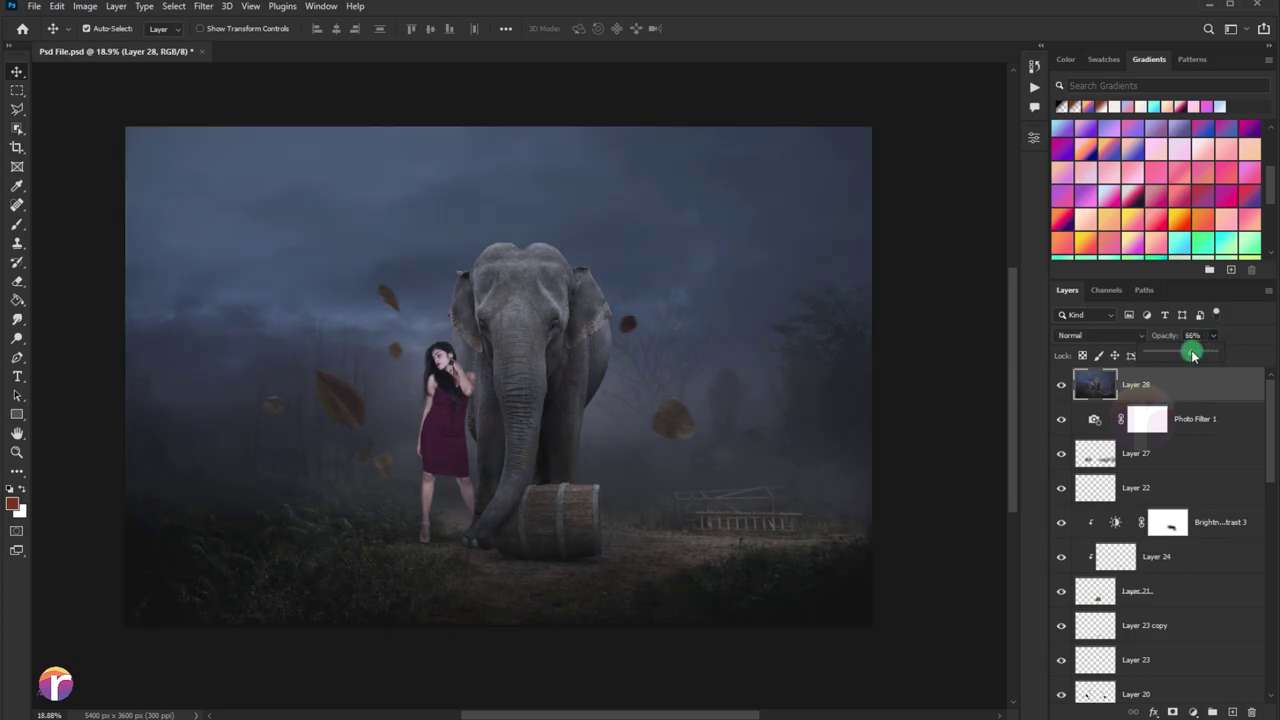
click(1058, 385)
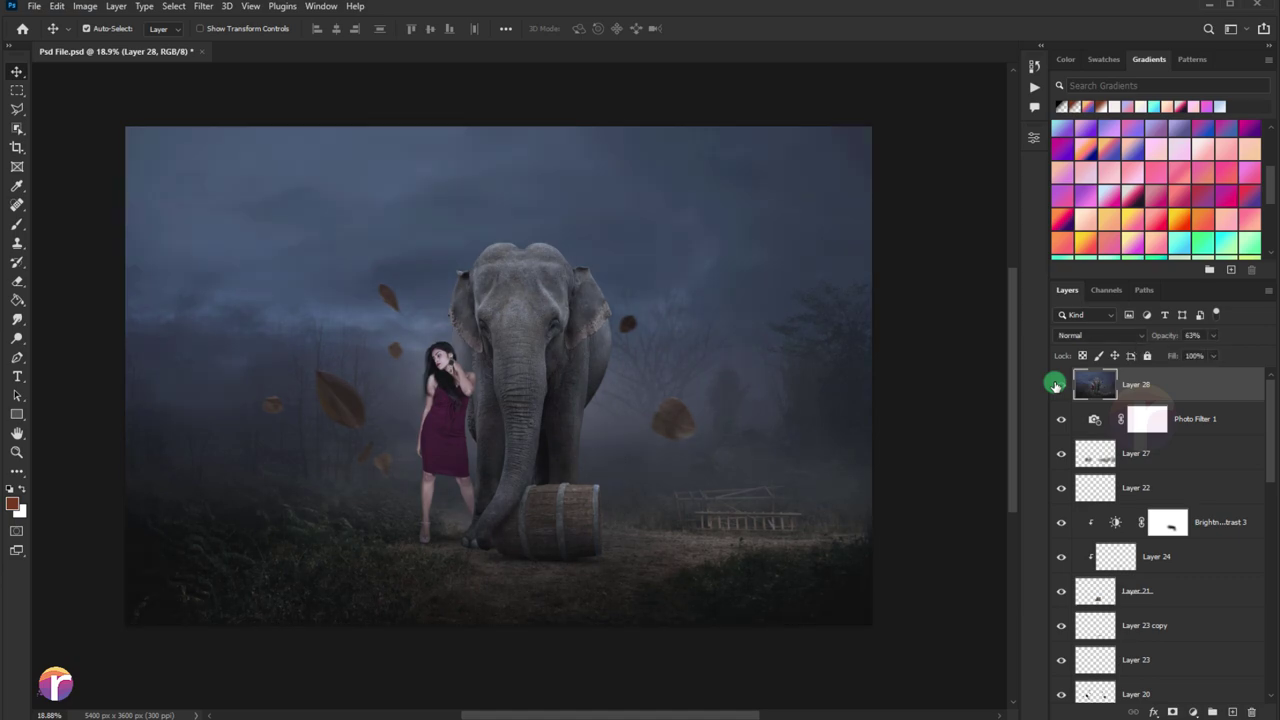
click(1058, 385)
click(17, 281)
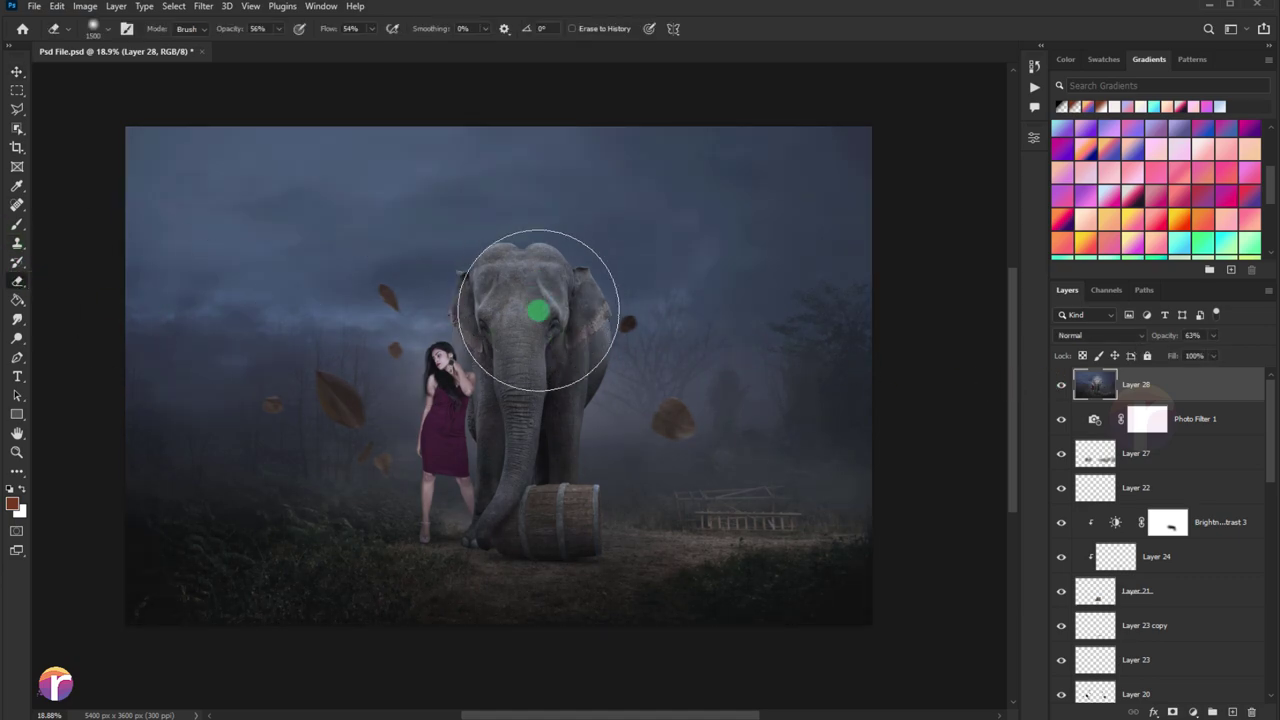
drag(538, 312, 543, 320)
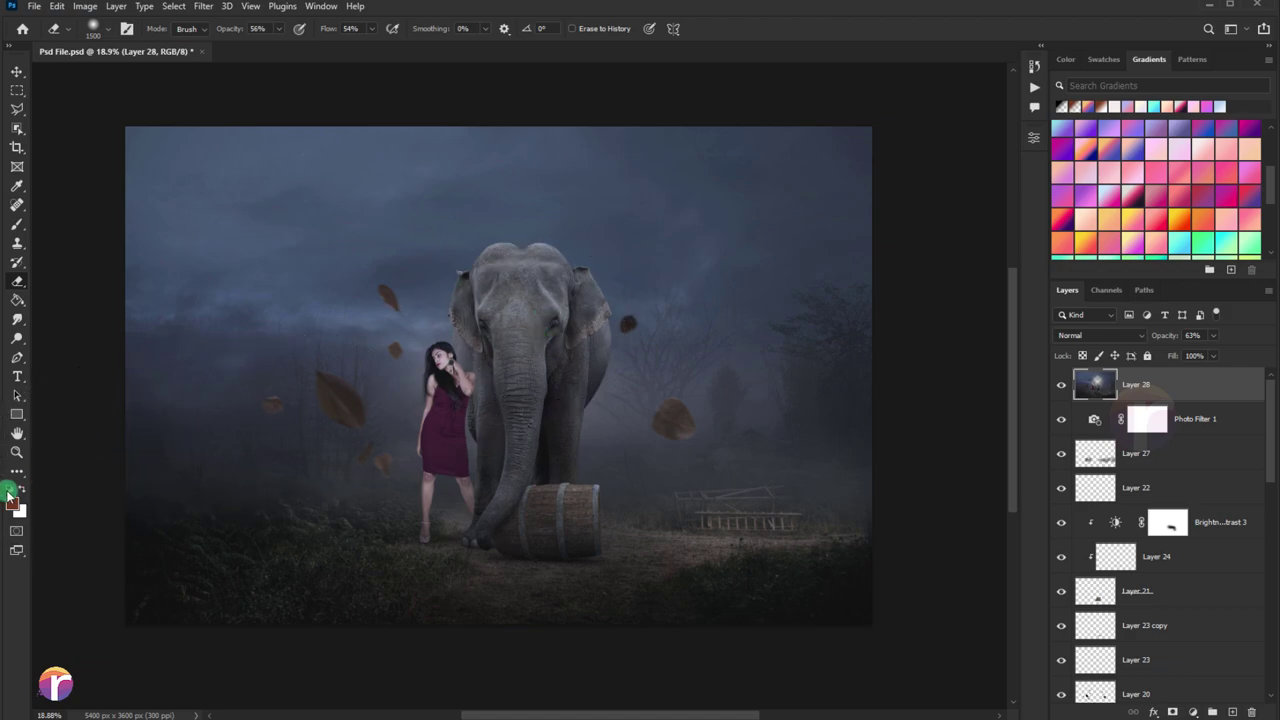
Reset default colours, erase more of Layer 28 across the elephant, and stamp visible into Layer 29.
click(8, 494)
drag(643, 271, 539, 344)
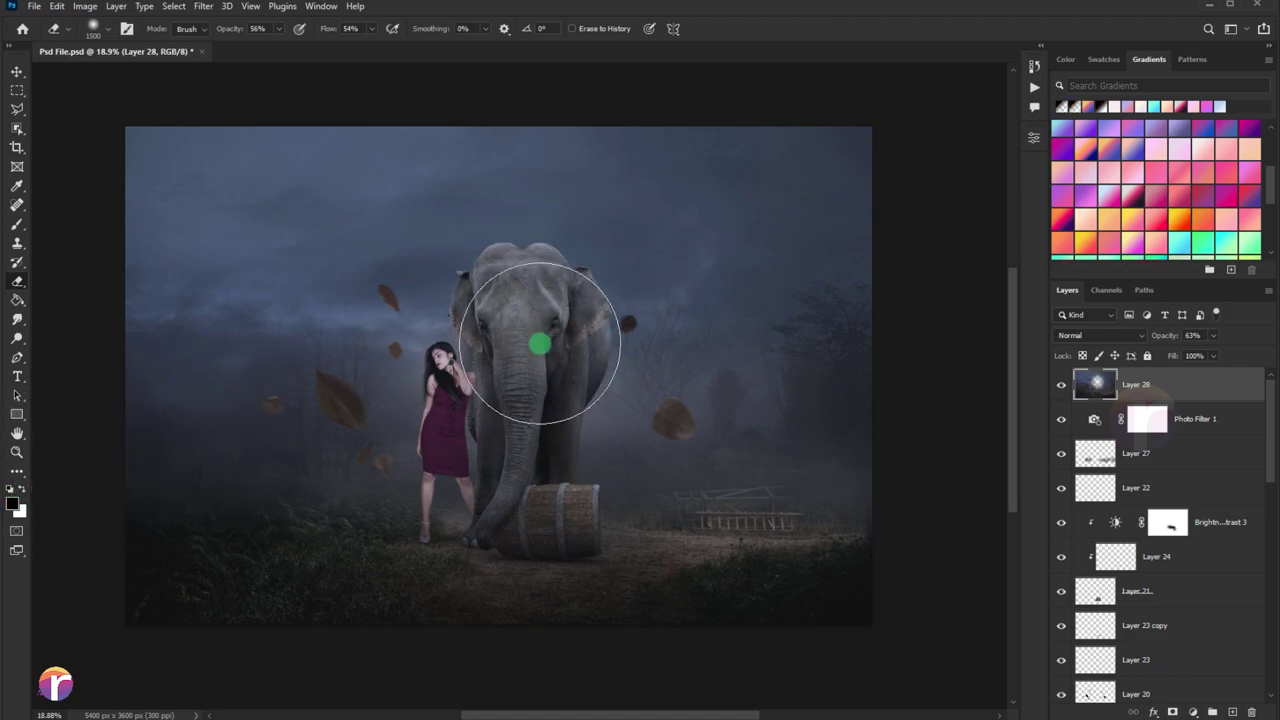
click(1061, 384)
click(1061, 384)
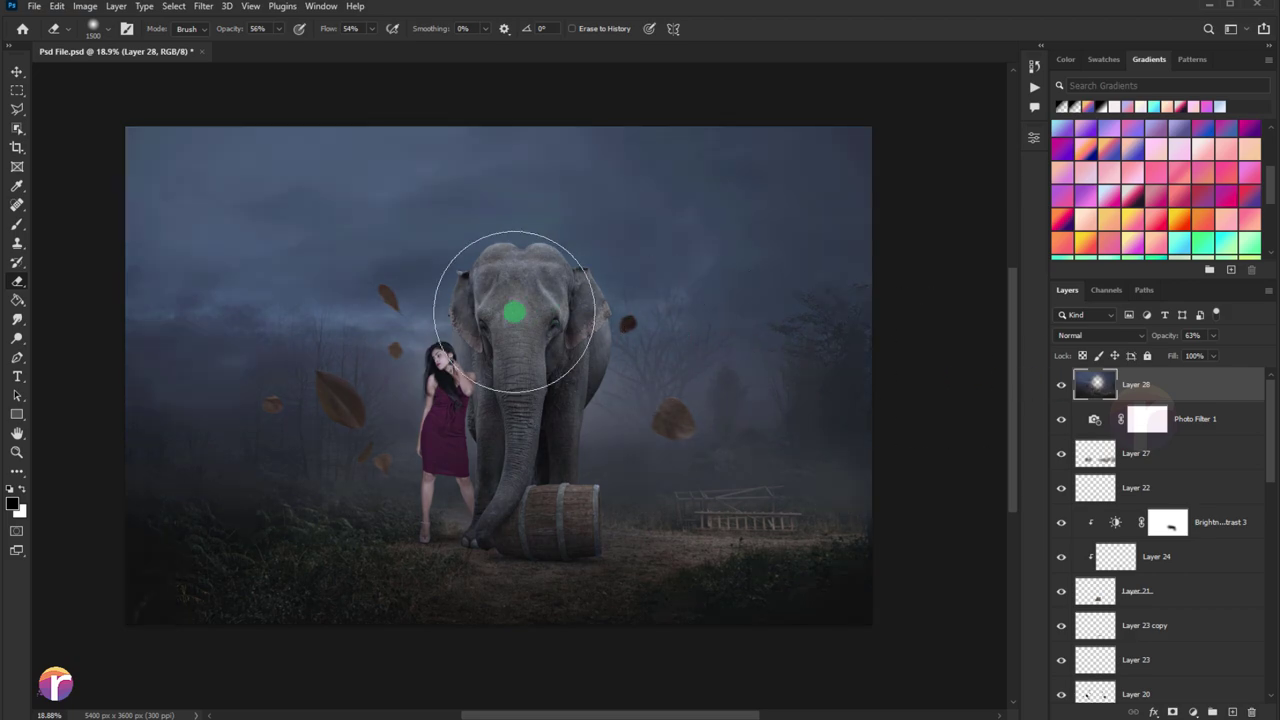
click(17, 71)
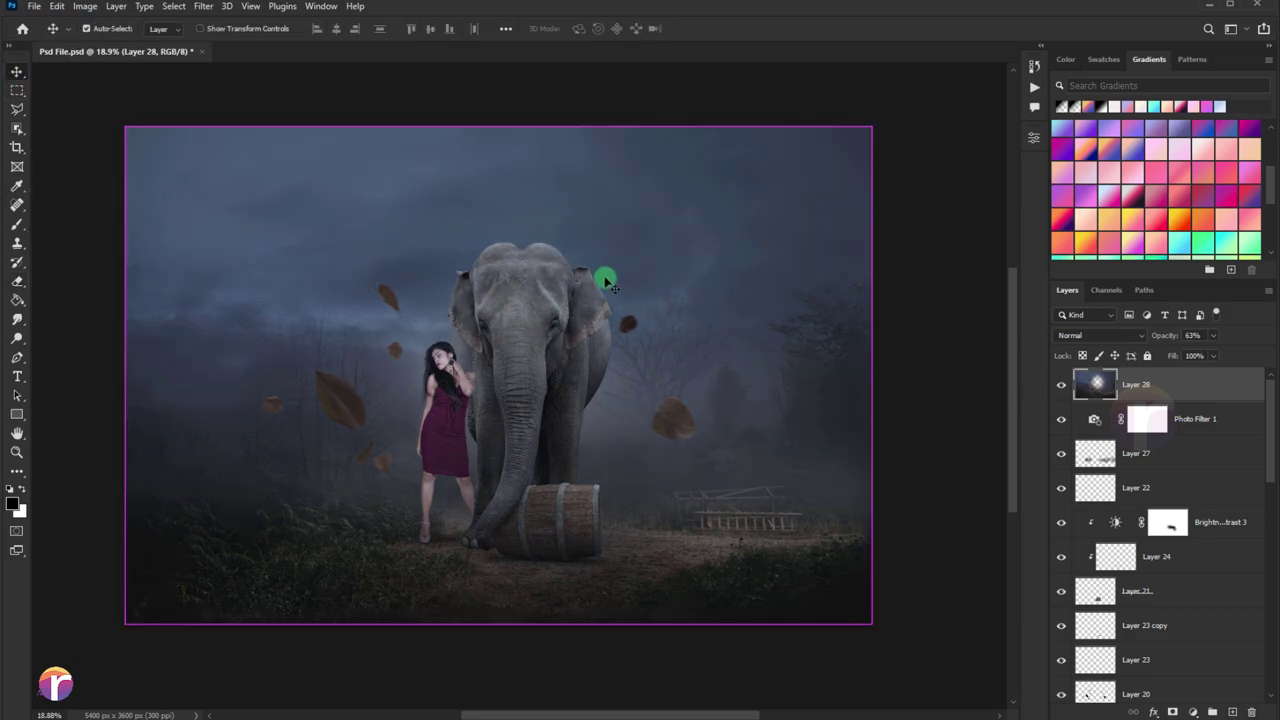
key(ctrl+shift+alt+e)
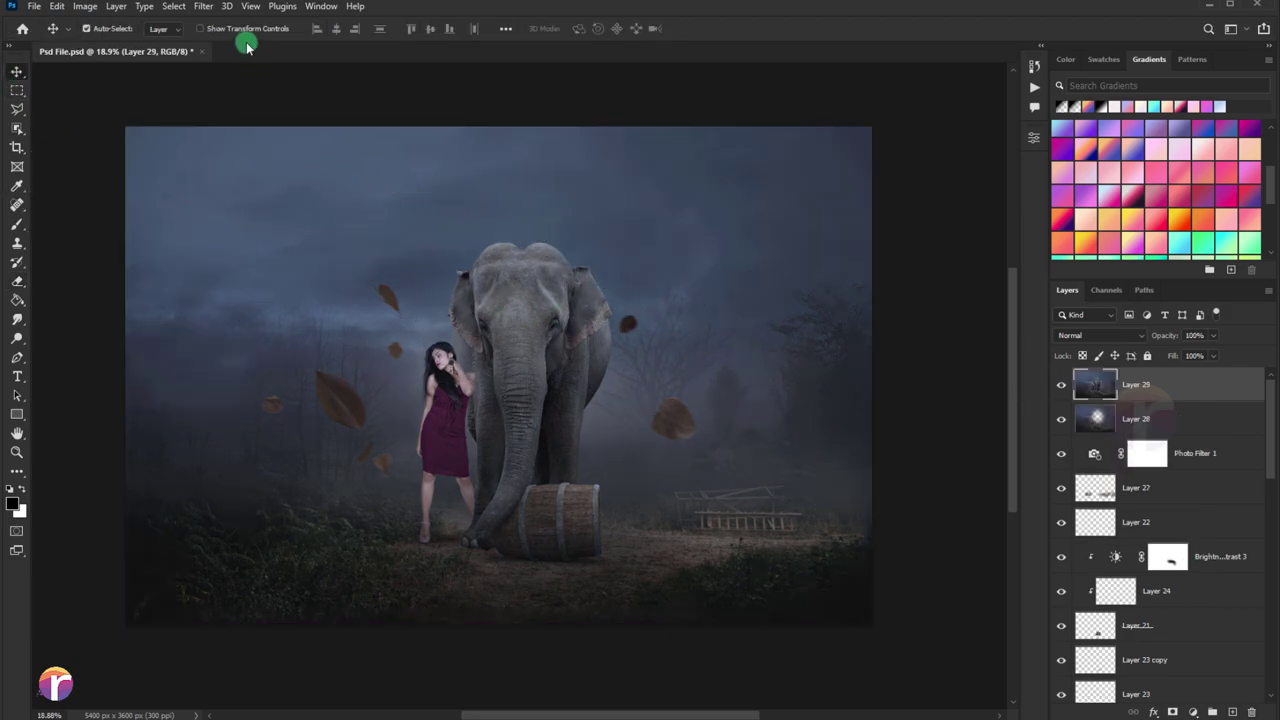
Apply Imagenomic Portraiture to Layer 29, then launch Nik Color Efex Pro 4.
click(204, 8)
mouse_move(228, 355)
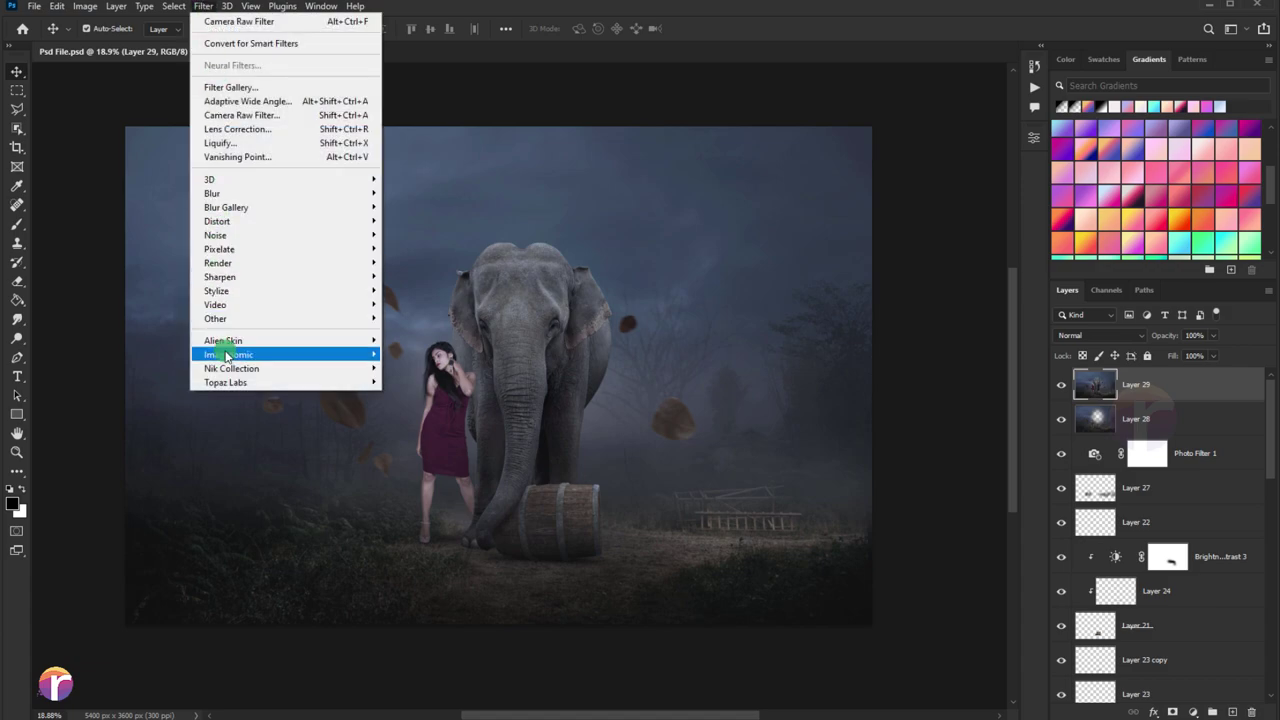
click(400, 355)
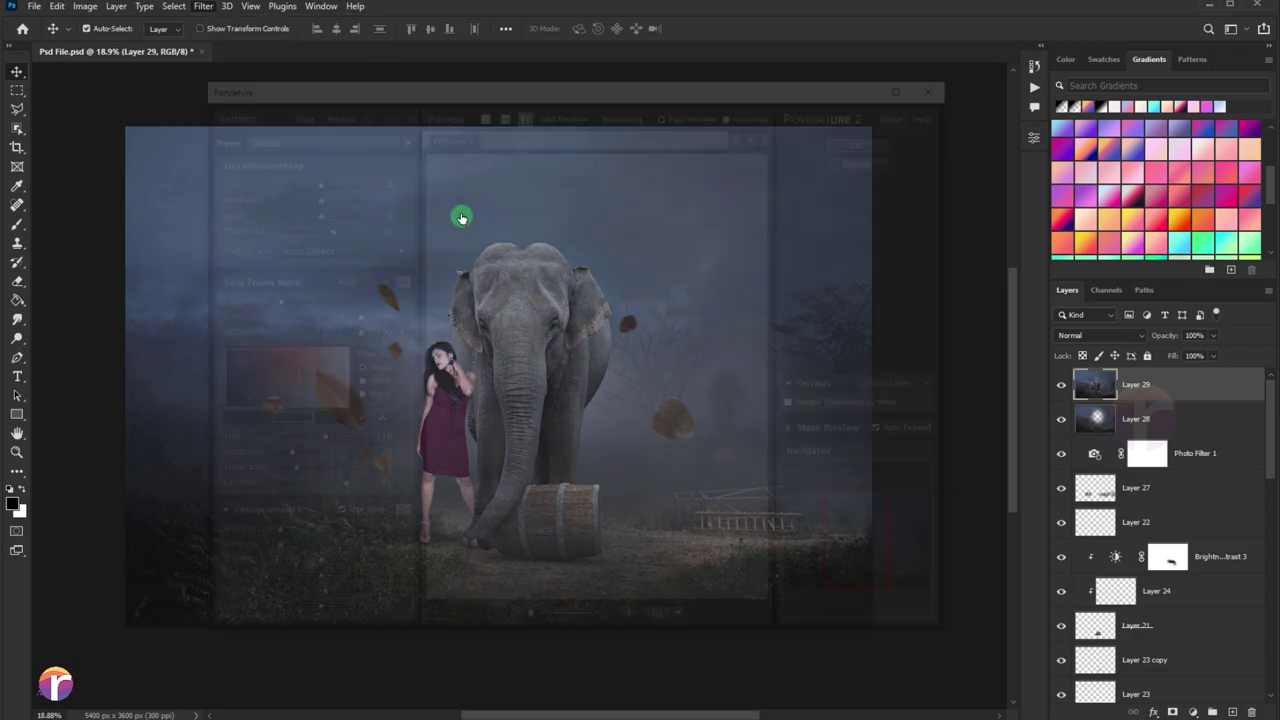
click(863, 155)
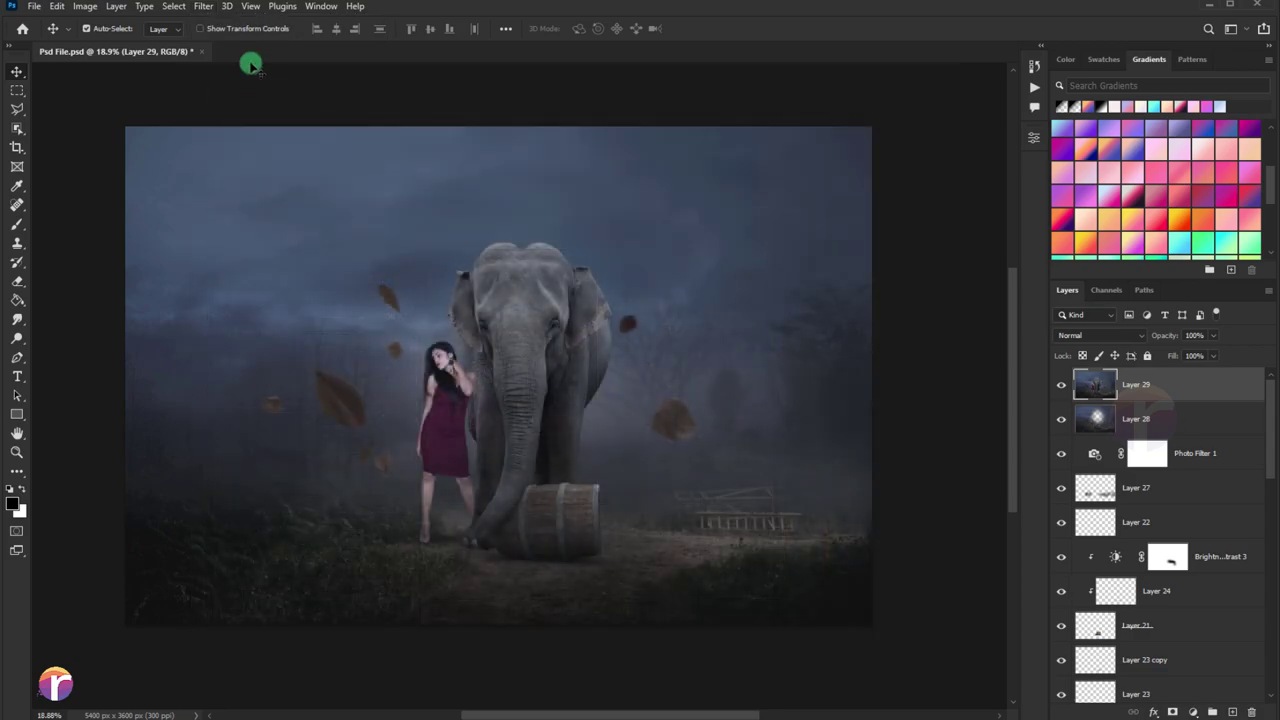
click(204, 7)
click(413, 382)
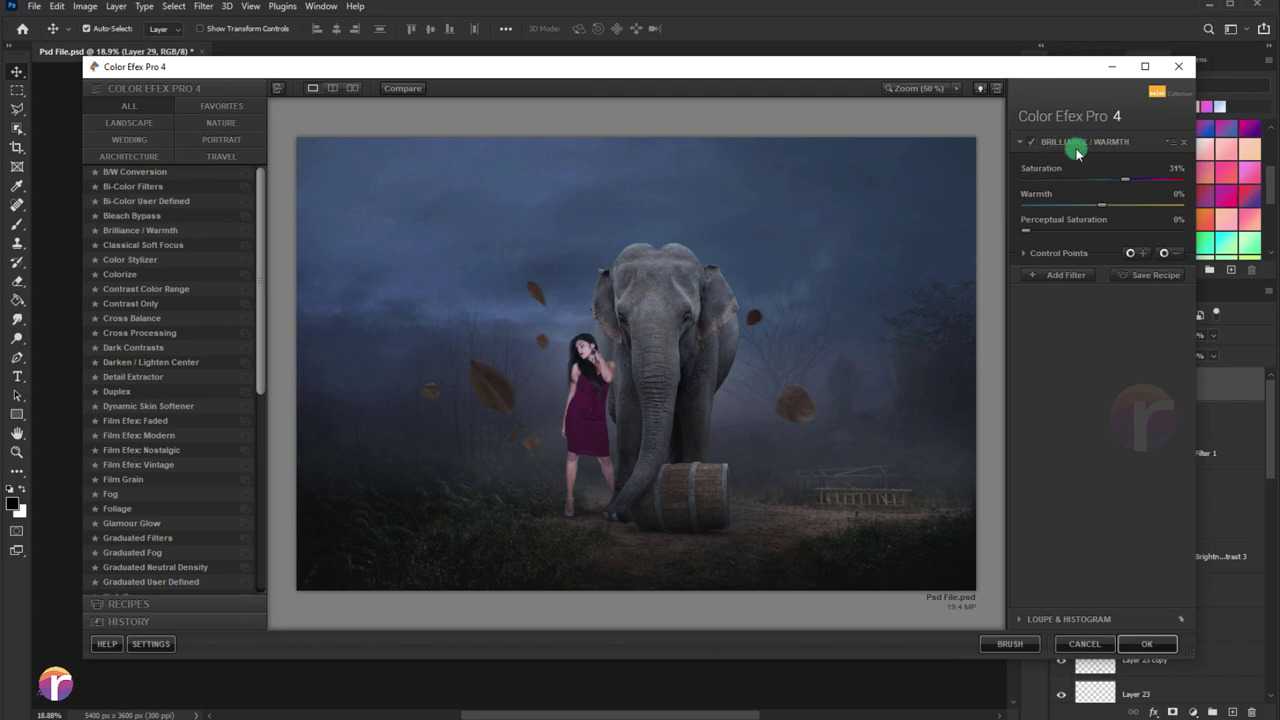
Choose the Brilliance / Warmth filter and adjust its saturation boost.
click(155, 244)
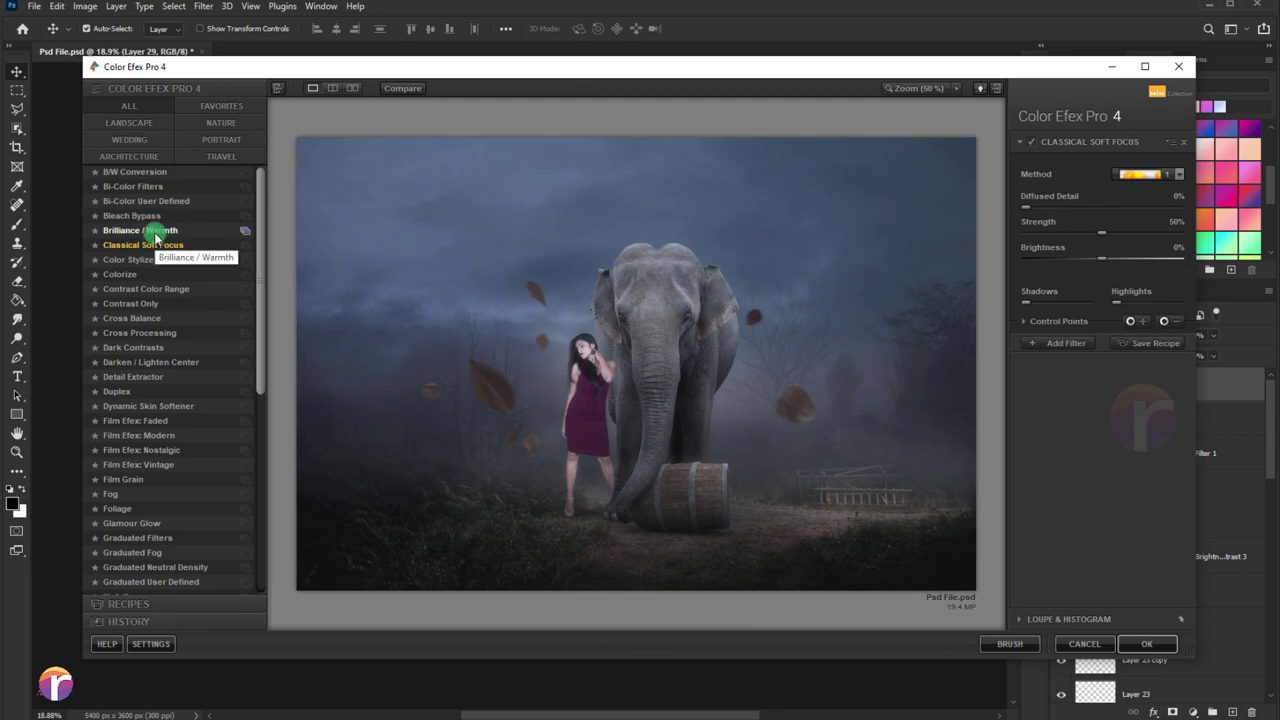
click(155, 232)
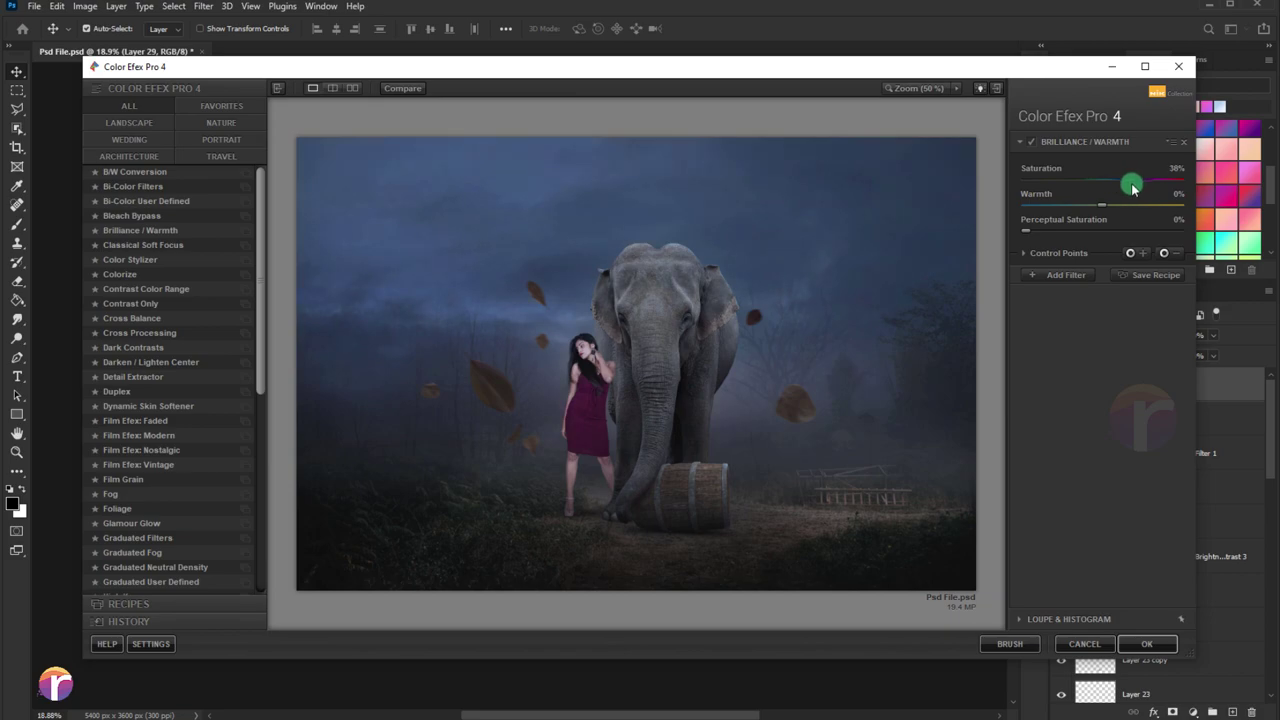
drag(1133, 187, 1130, 187)
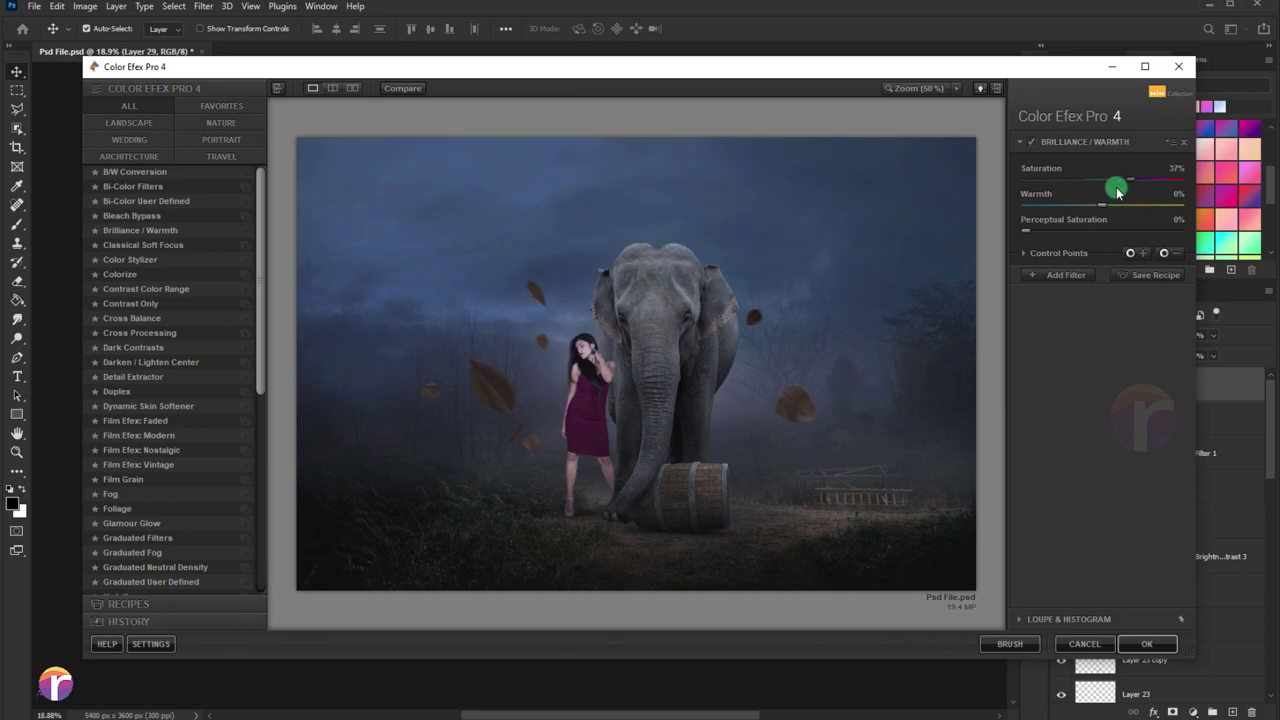
click(166, 249)
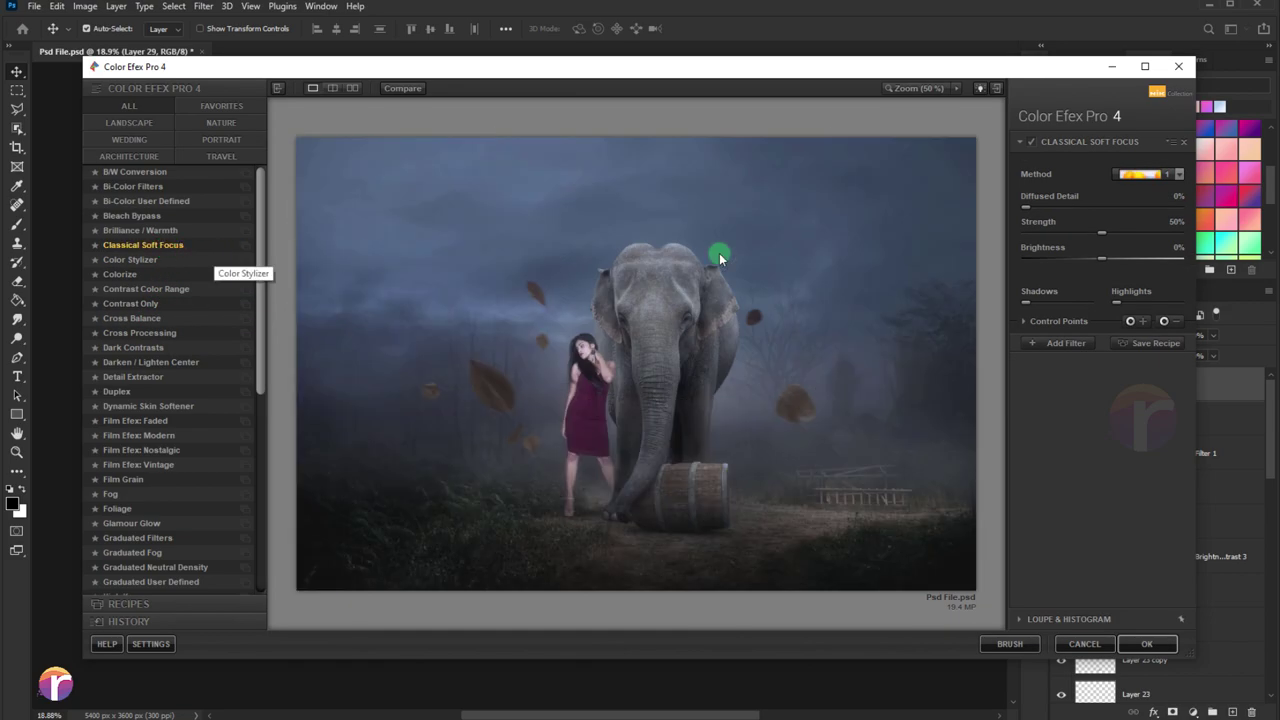
click(173, 232)
drag(1082, 181, 1126, 182)
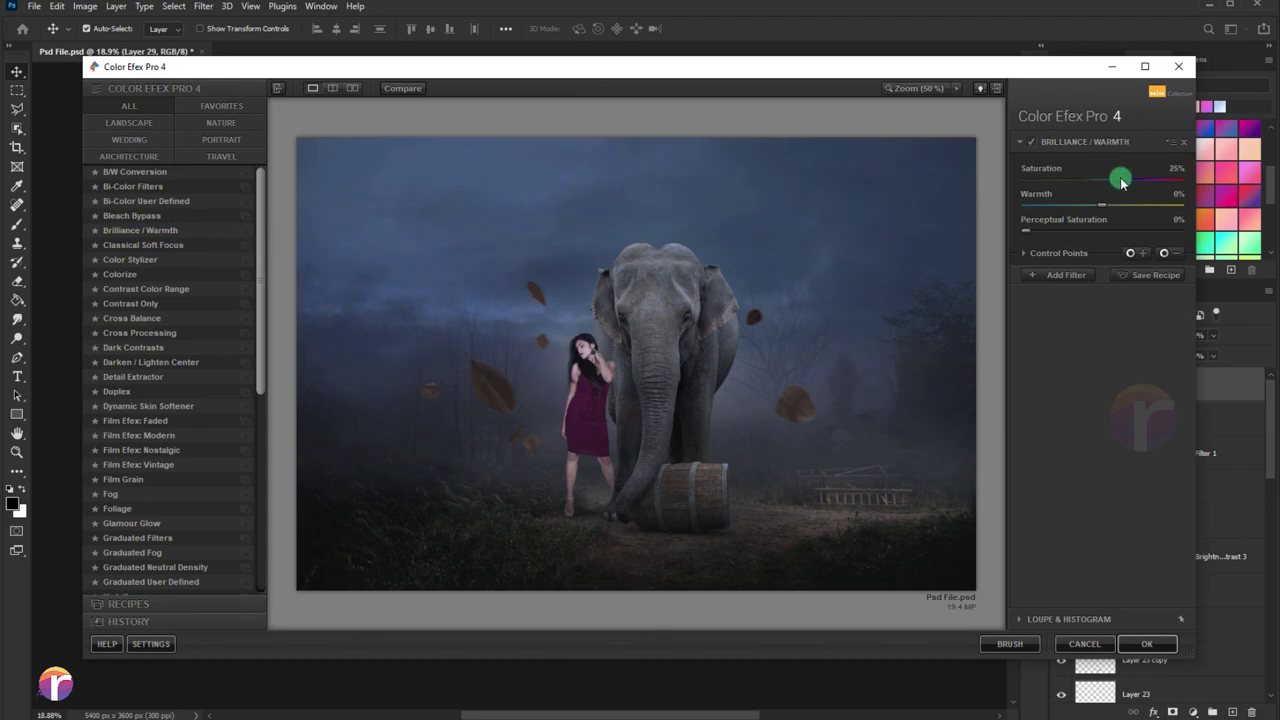
Add a Fog filter at intensity 4 as the second filter and apply the stack to Photoshop.
click(1060, 274)
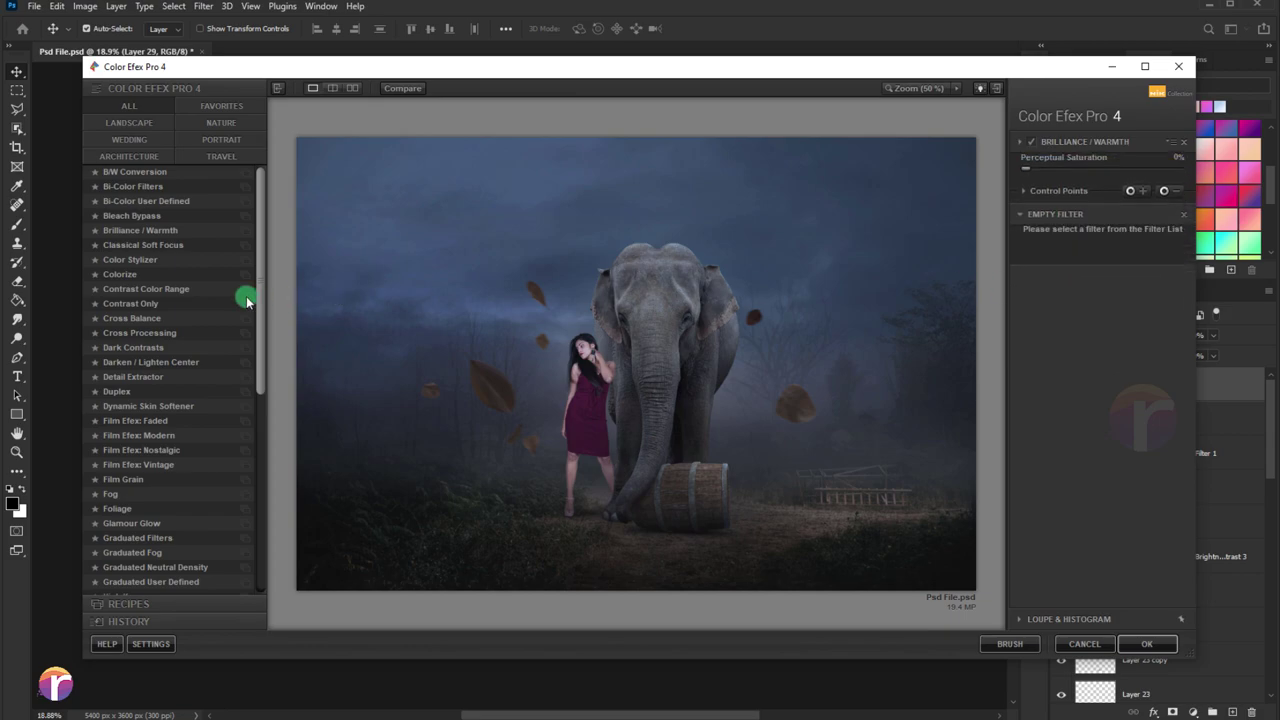
click(160, 245)
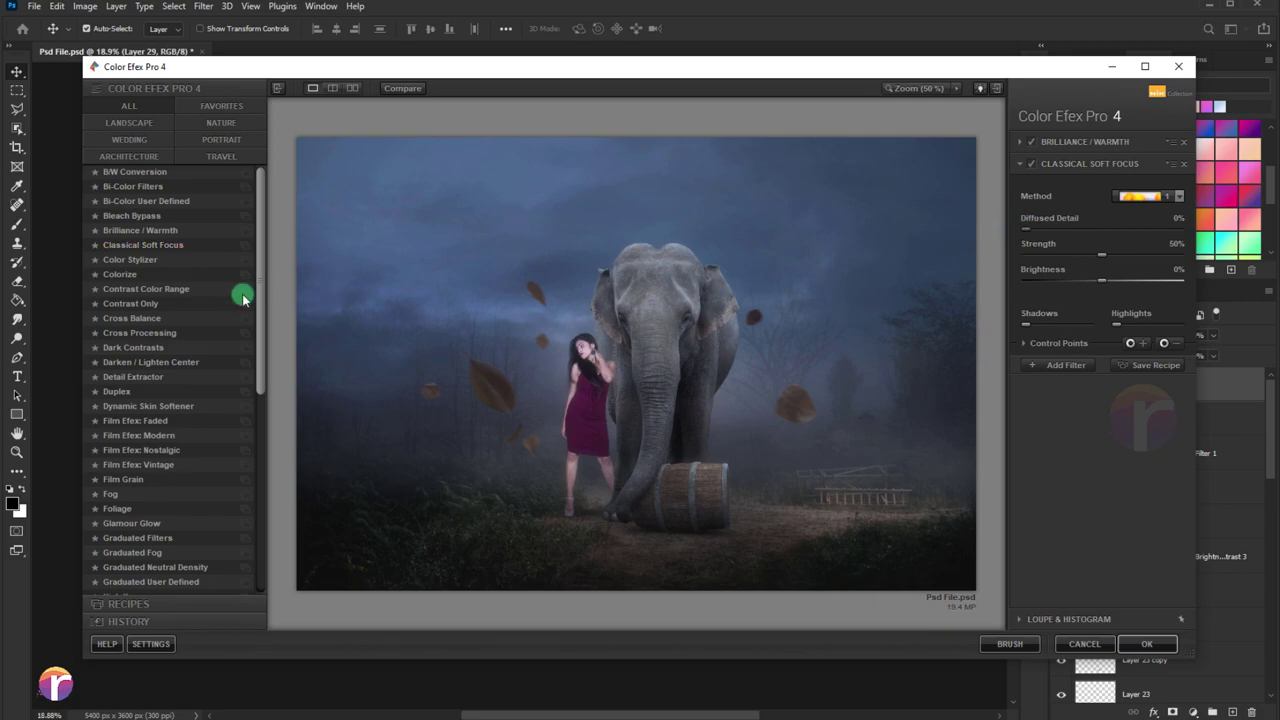
scroll(118, 481, down, 1)
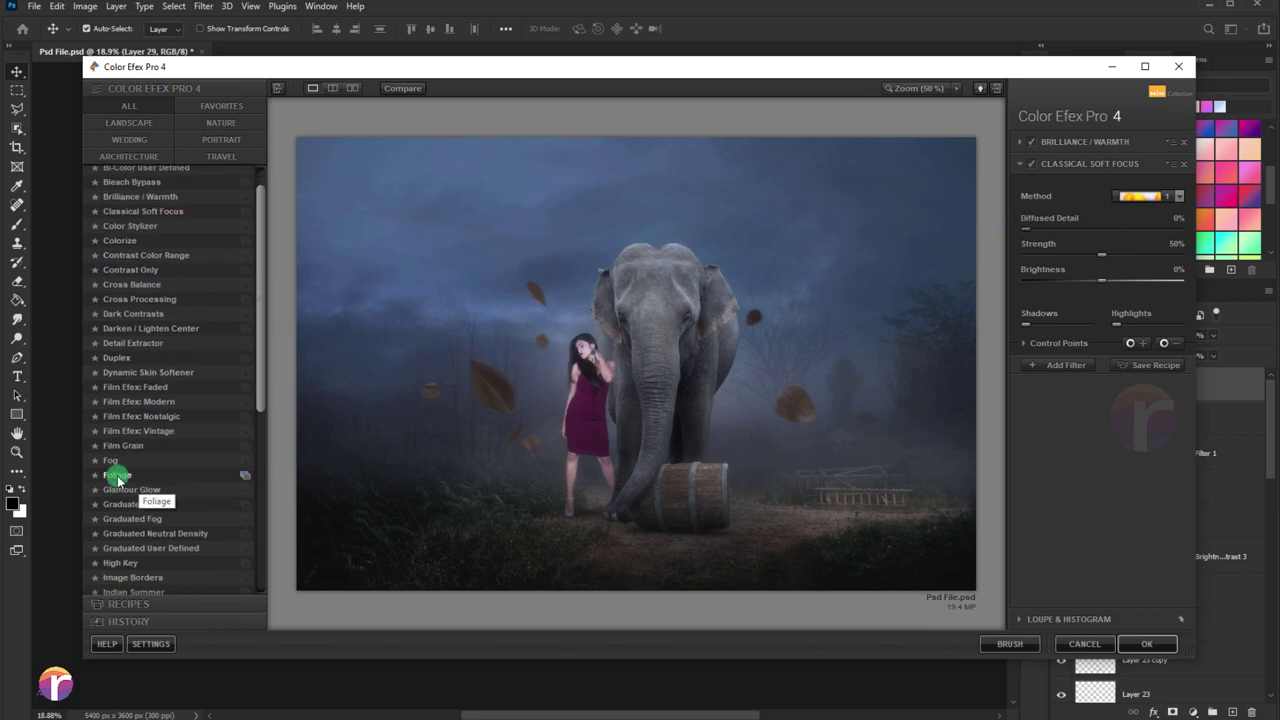
click(112, 450)
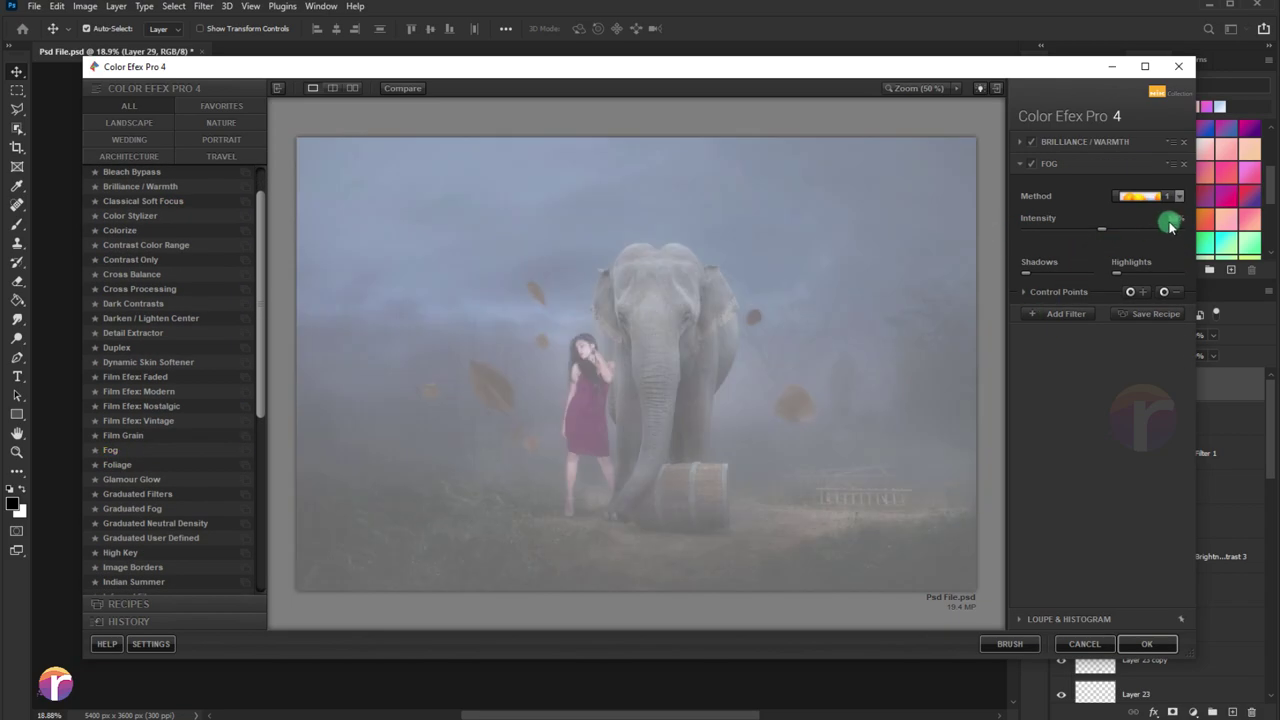
text(4)
key(Return)
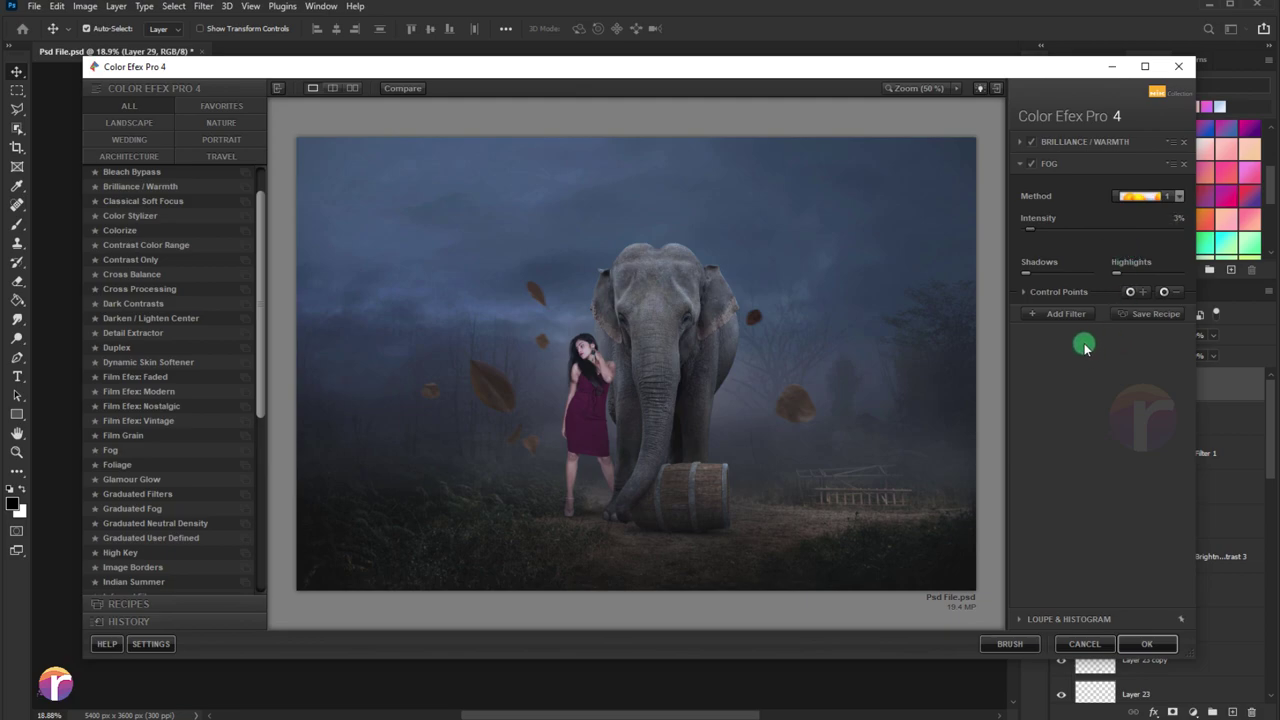
click(1068, 315)
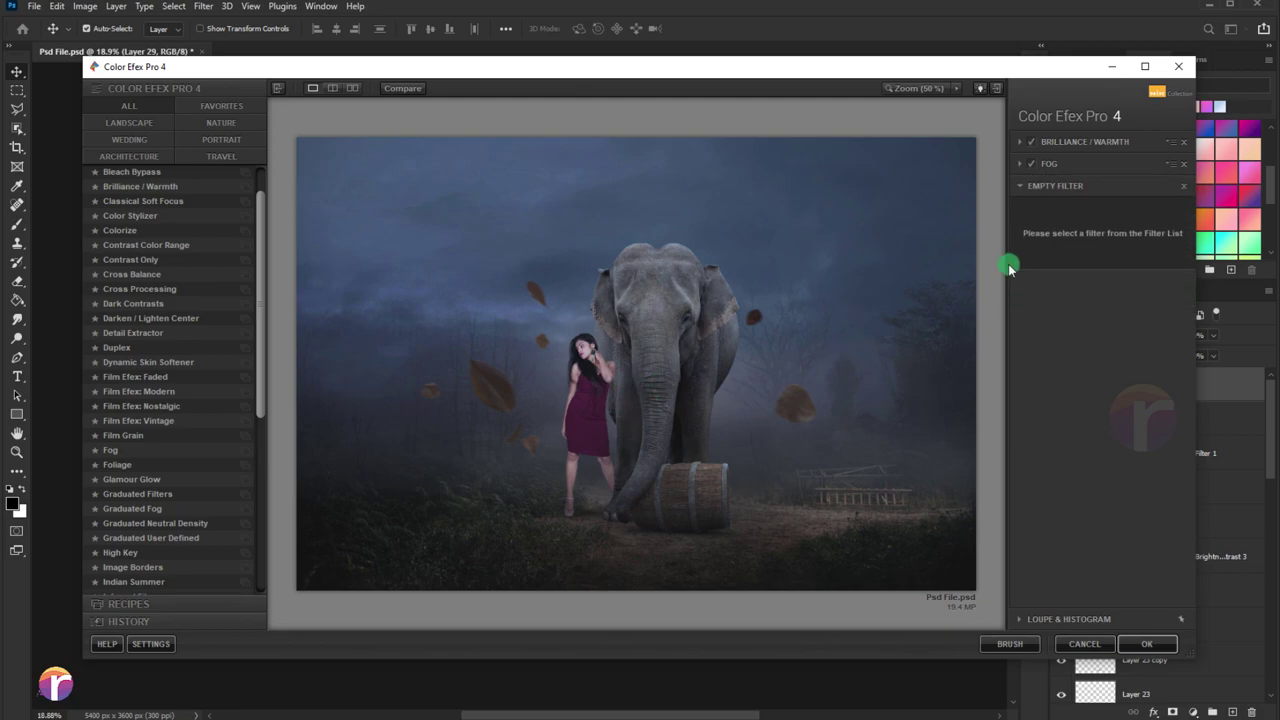
click(1032, 166)
click(1146, 644)
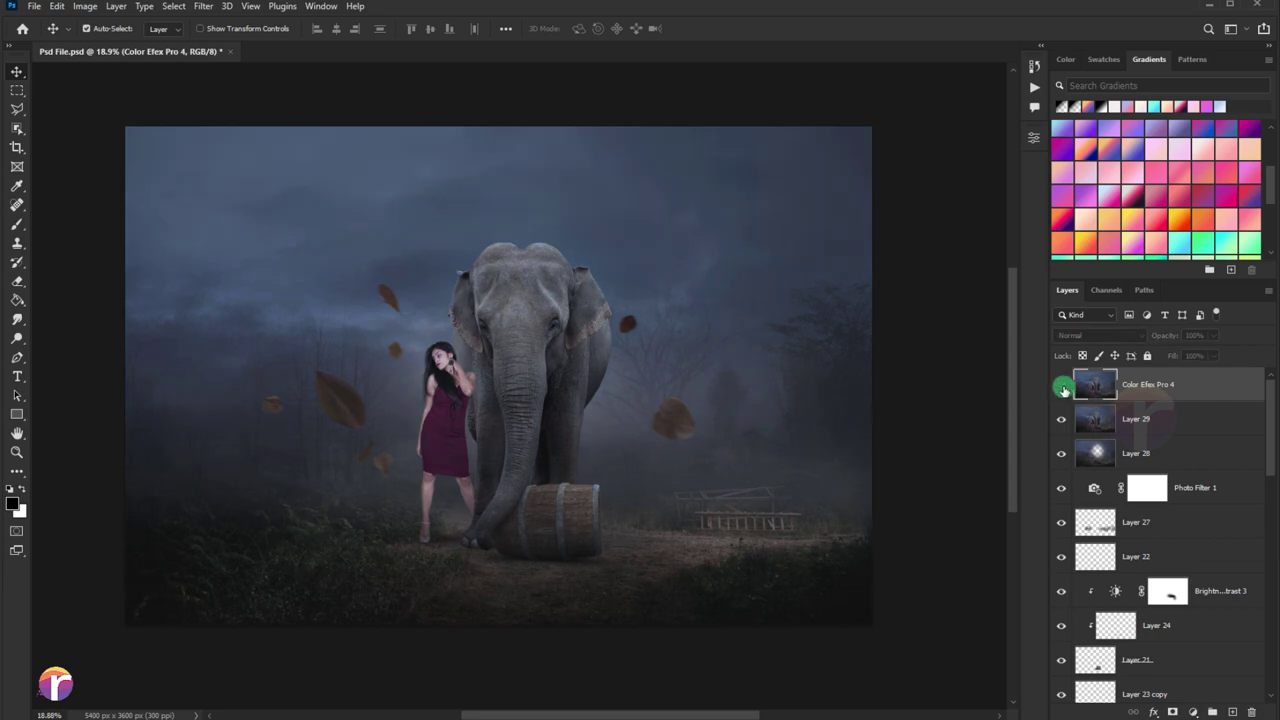
Bring up Color Balance (Ctrl+B) on the Color Efex Pro 4 layer.
scroll(623, 334, down, 2)
scroll(623, 334, down, 1)
scroll(625, 337, up, 2)
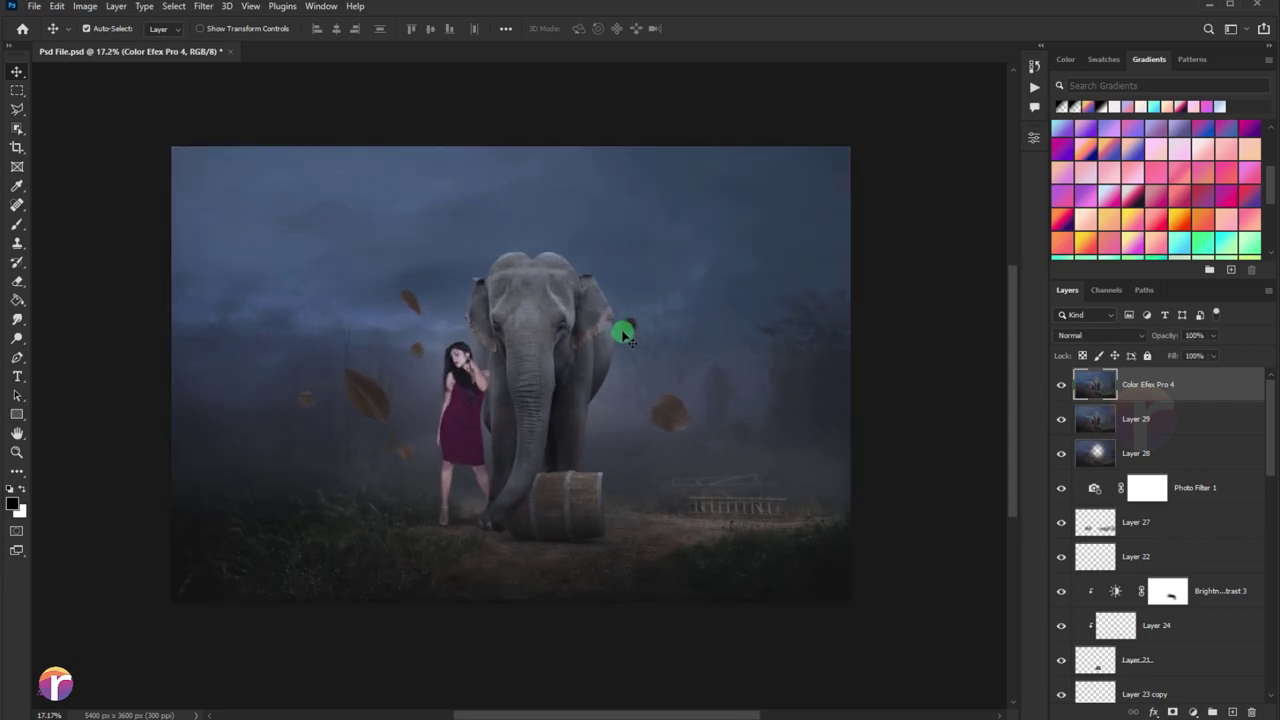
key(ctrl+b)
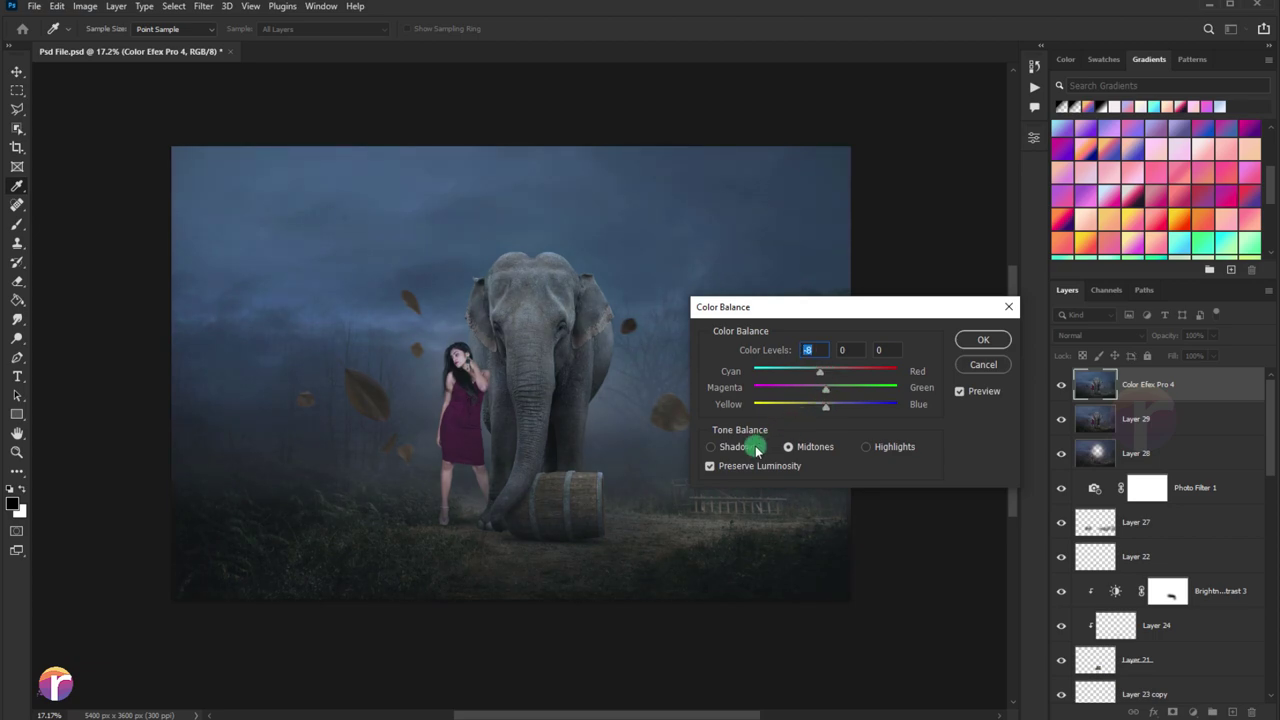
Set shadows colour balance to +5/0/+1 and highlights to -2/0/-3, then confirm.
click(711, 447)
drag(827, 413, 834, 413)
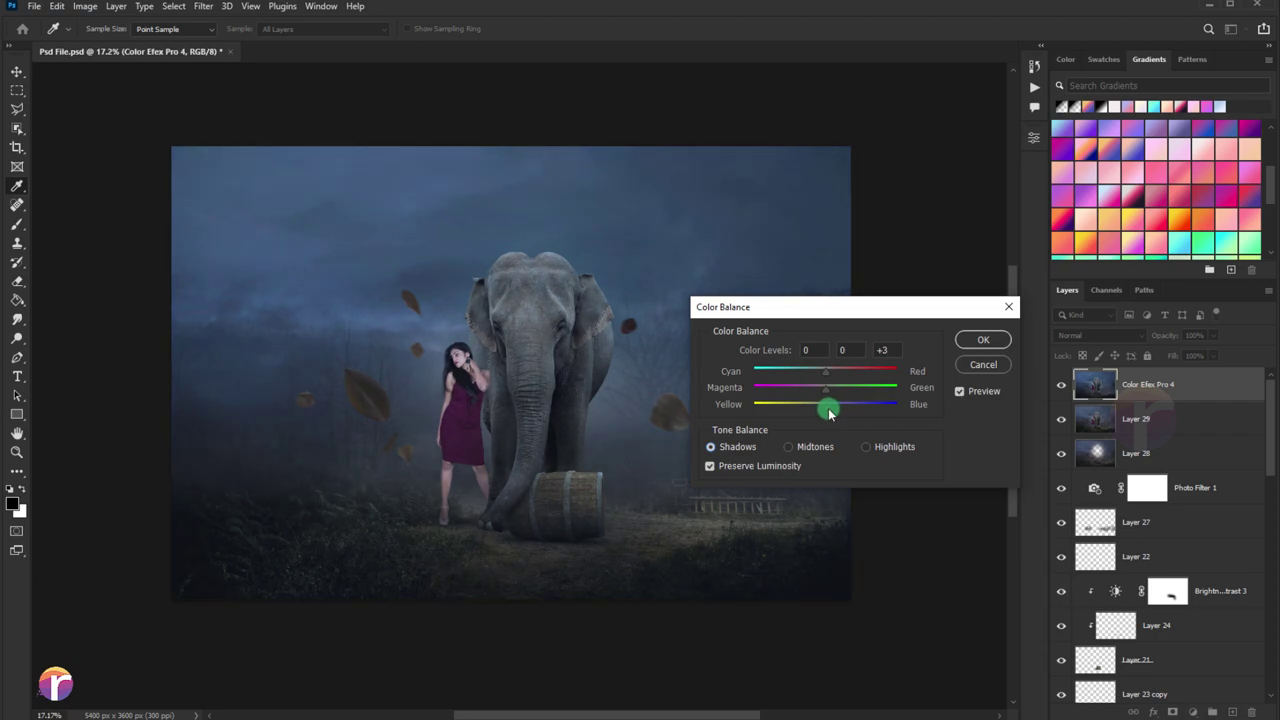
click(825, 378)
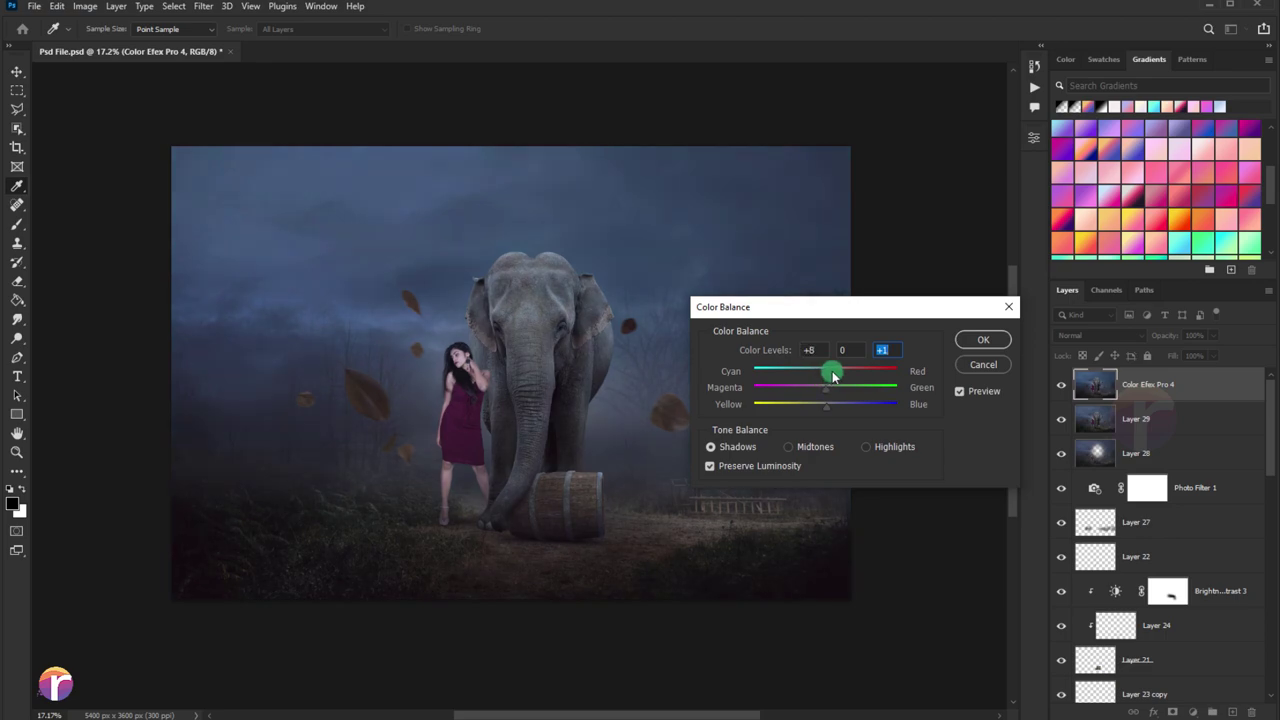
click(866, 446)
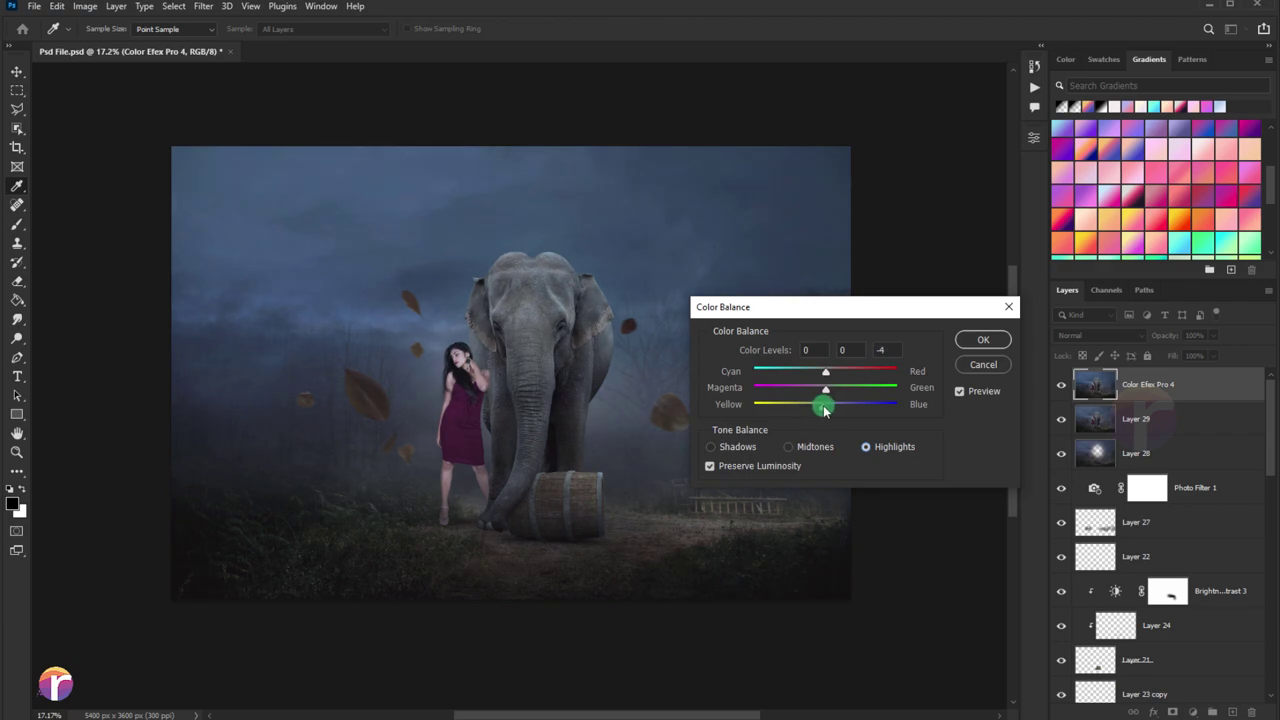
drag(825, 410, 824, 405)
click(829, 376)
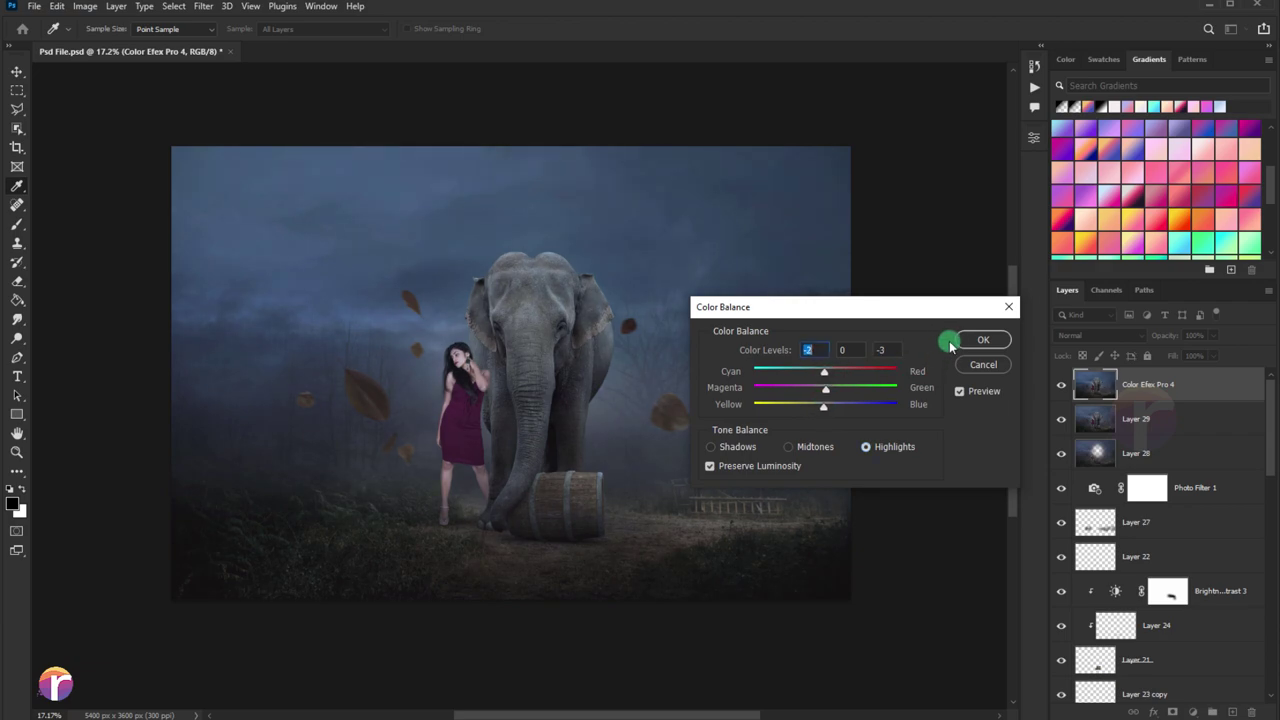
click(983, 339)
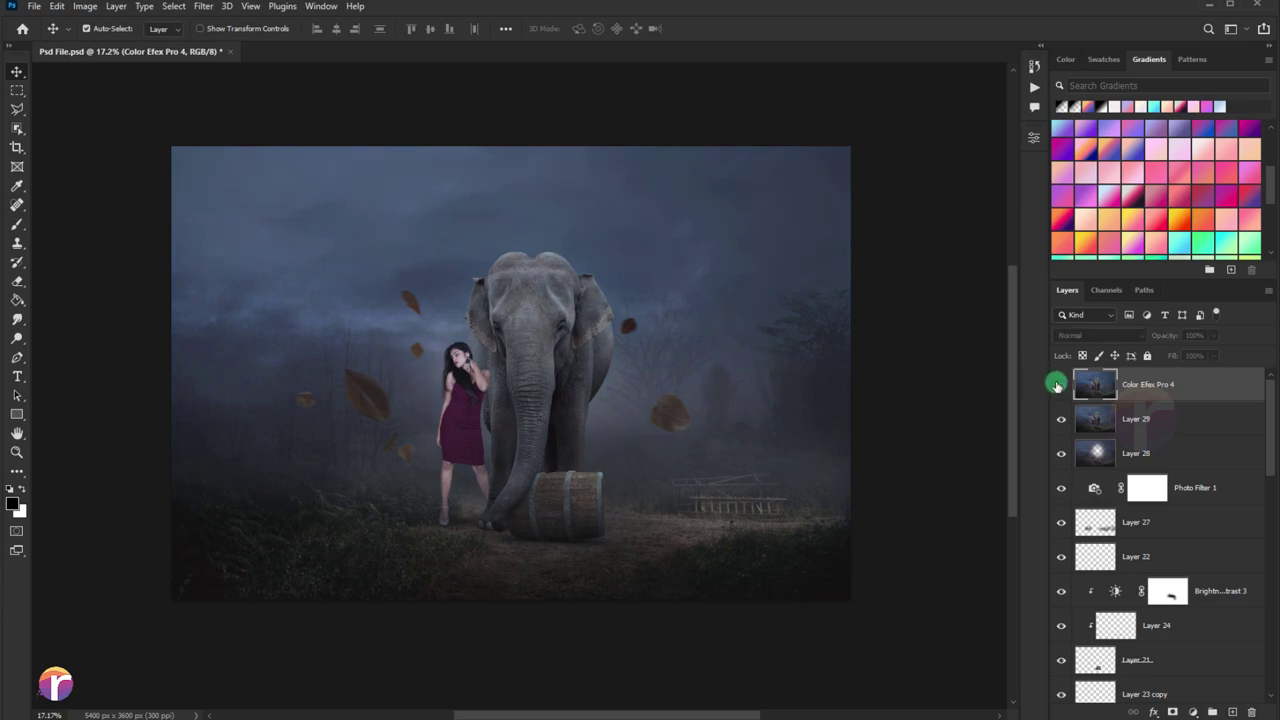
Load the woman's selection and erase the Color Efex Pro 4 effect over her.
scroll(635, 373, up, 1)
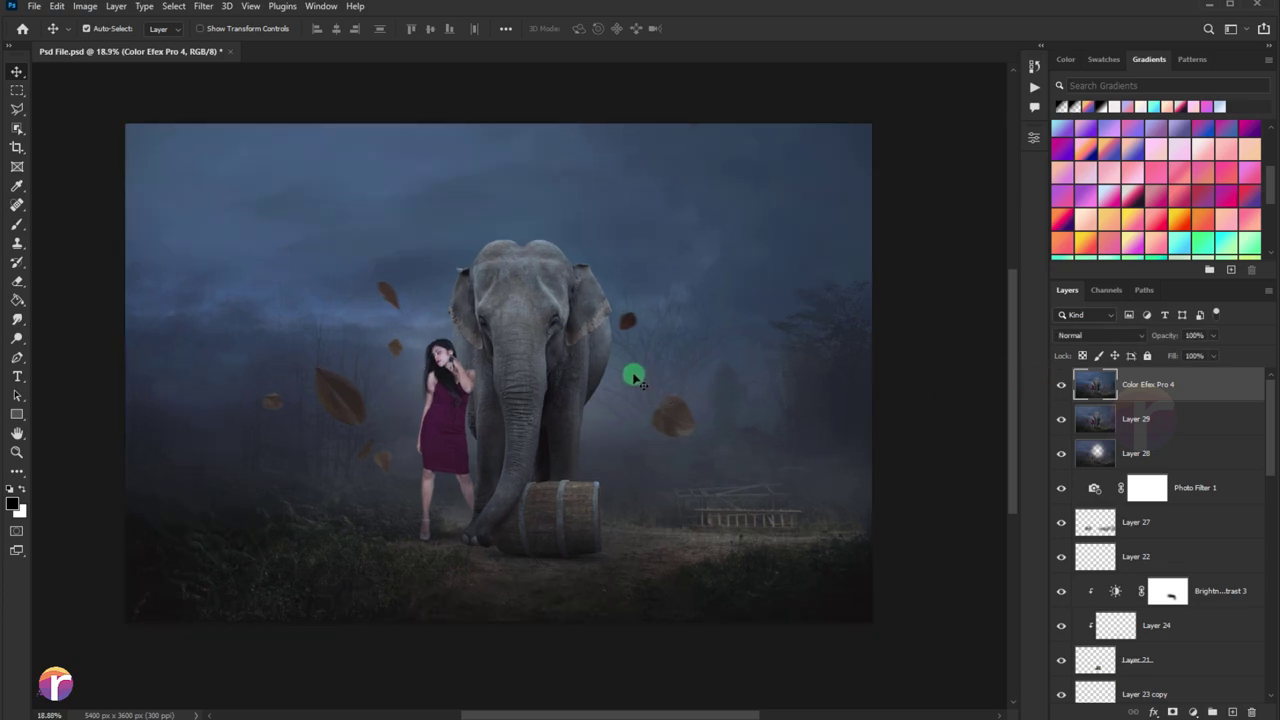
click(19, 282)
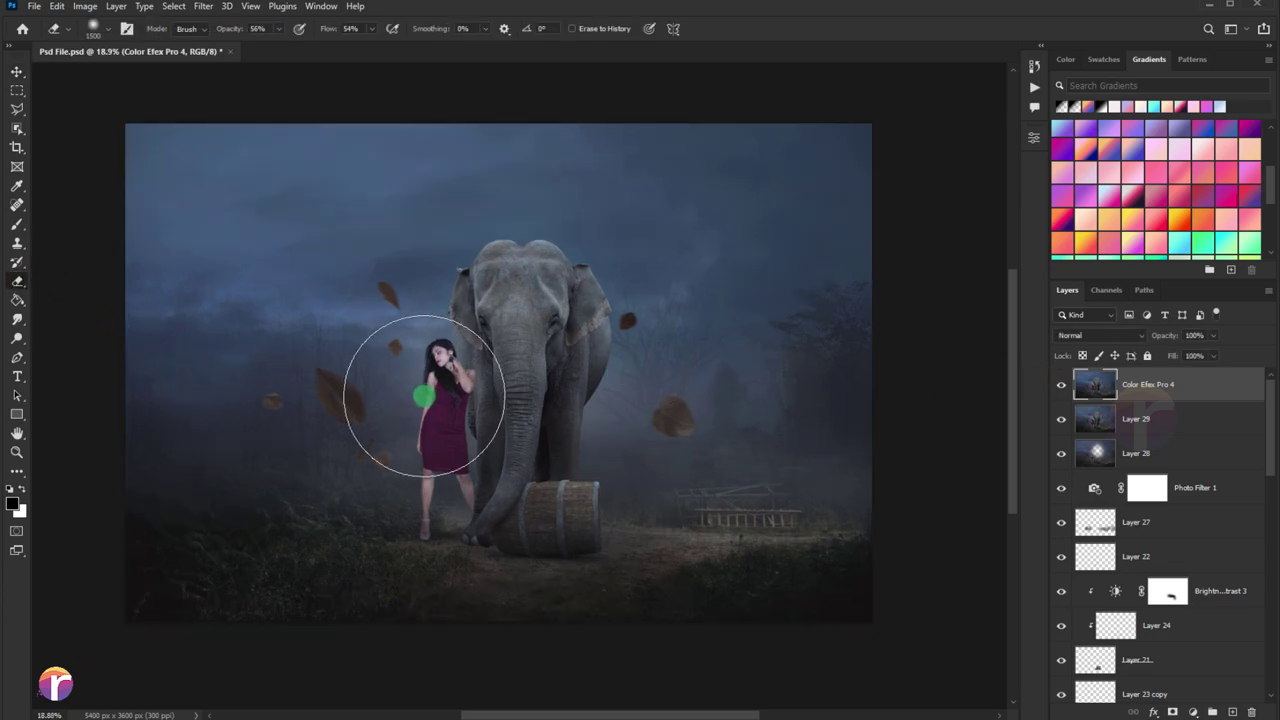
scroll(1116, 568, down, 3)
scroll(1116, 565, down, 2)
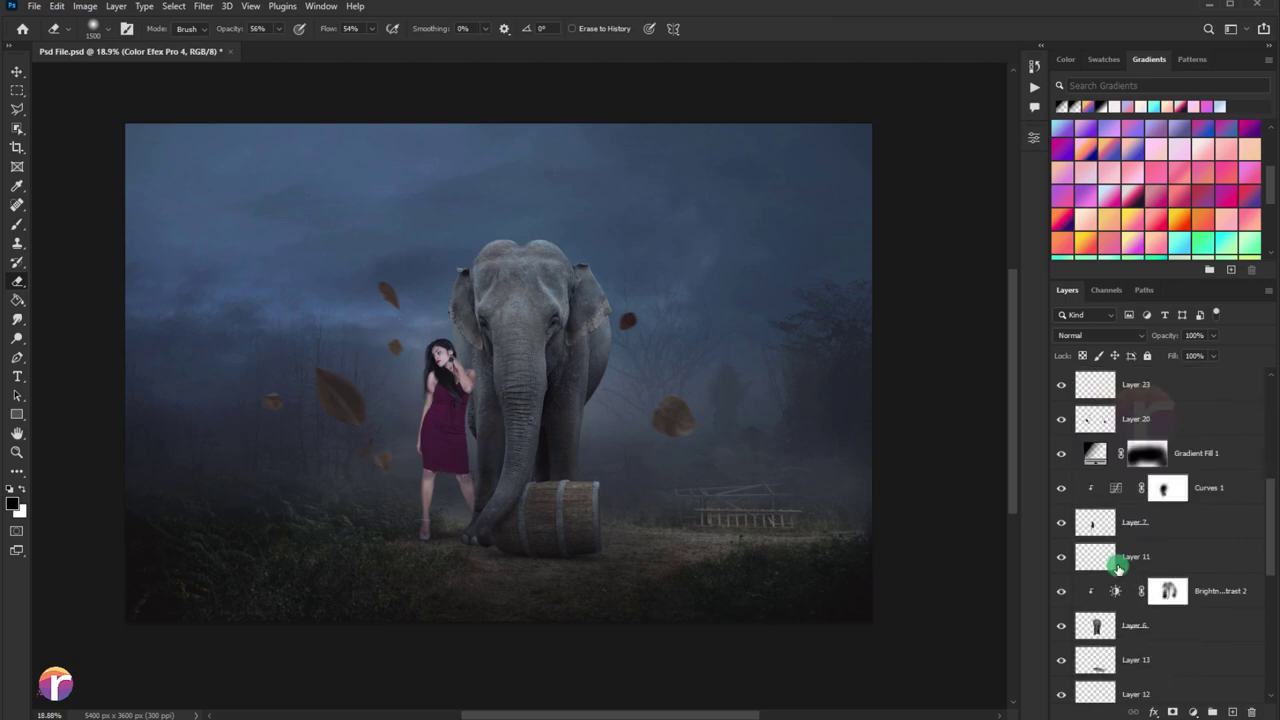
ctrl+click(1094, 522)
scroll(1128, 486, up, 3)
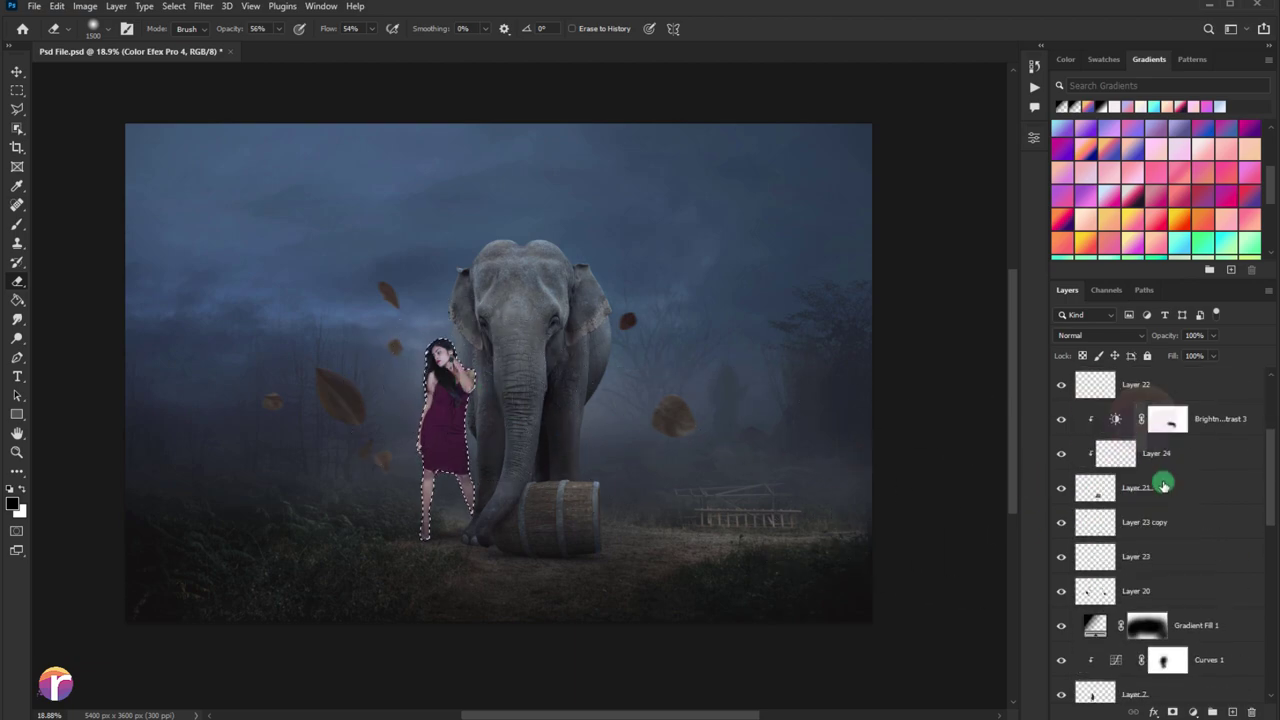
scroll(1163, 486, up, 2)
mouse_move(465, 398)
mouse_down()
mouse_move(460, 368)
mouse_move(462, 462)
mouse_up()
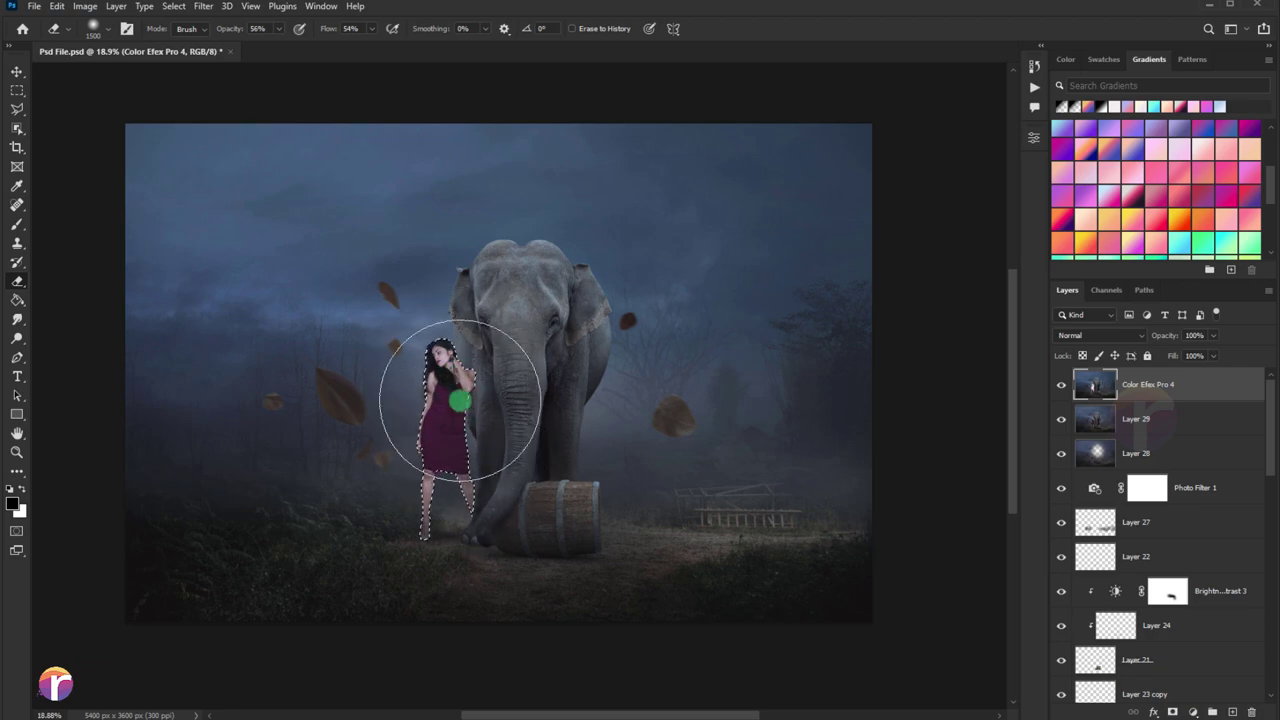
Clear the selection, show the Color Efex Pro 4 layer, and return to the Move tool.
key(ctrl+d)
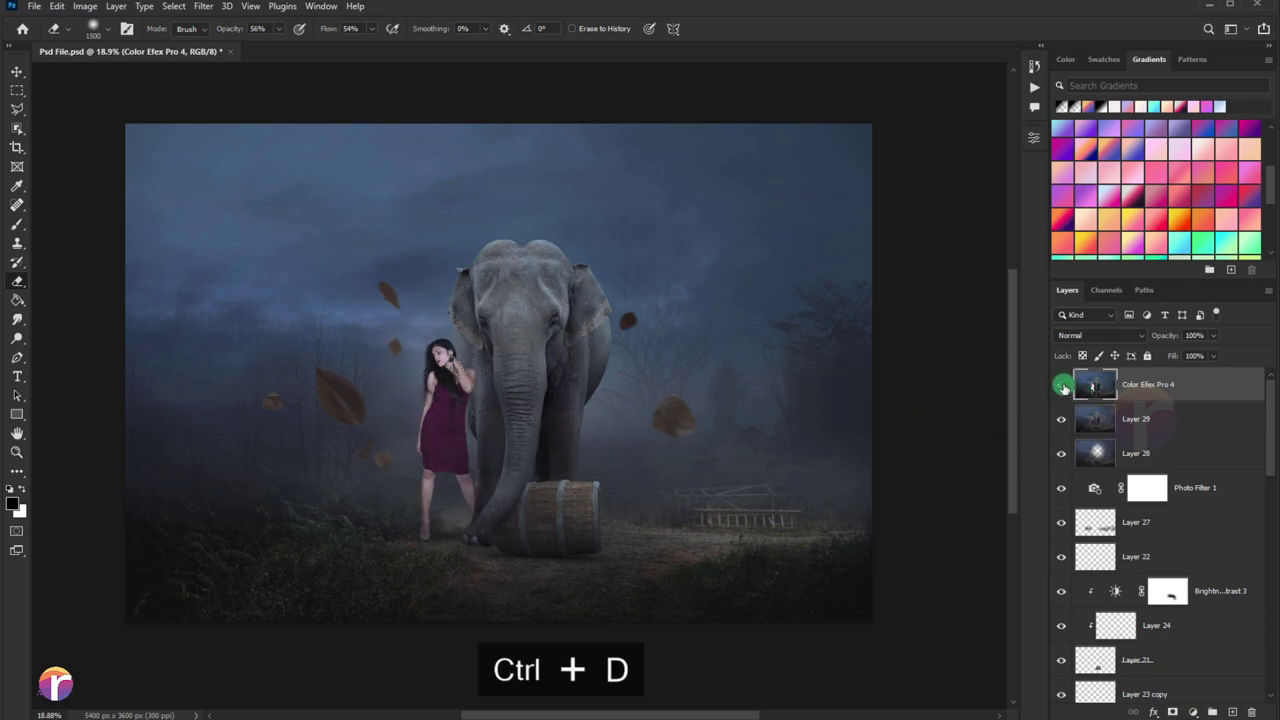
click(1062, 387)
scroll(603, 386, down, 2)
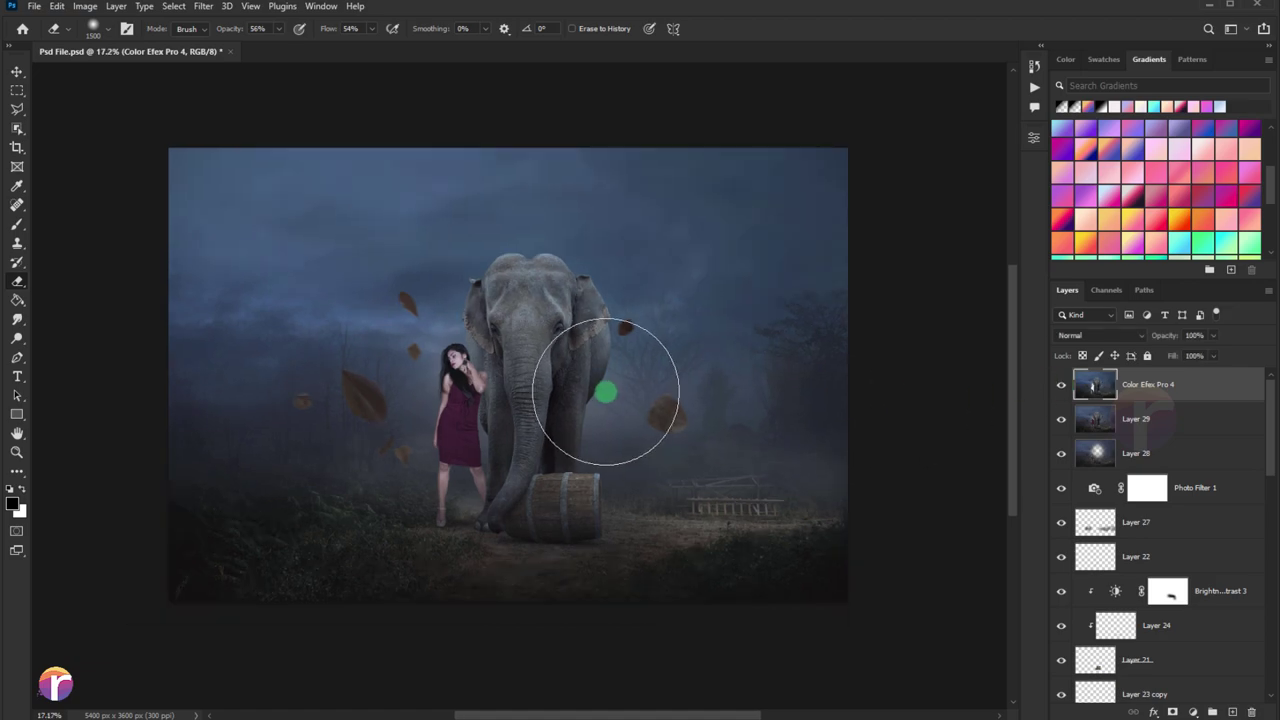
scroll(517, 351, up, 2)
click(16, 71)
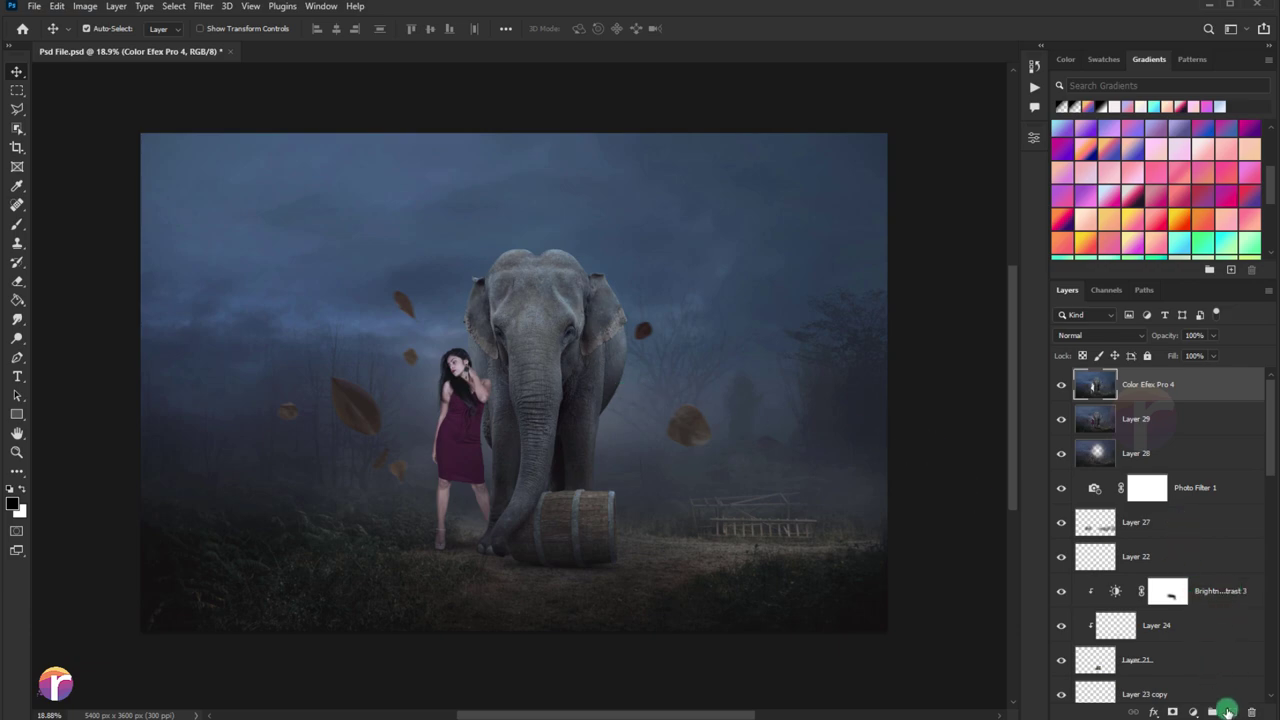
Add a new Layer 30 filled with 50% Gray and set it to Overlay blending.
click(1232, 712)
click(57, 6)
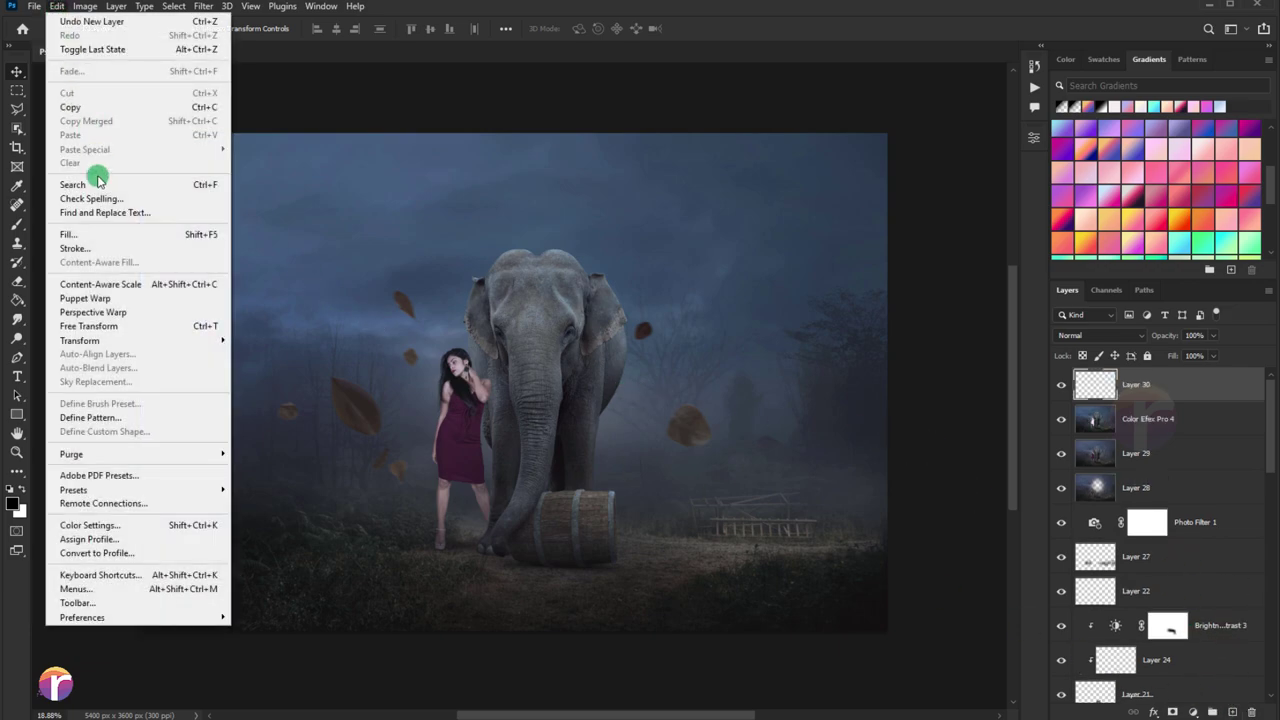
click(85, 234)
click(598, 175)
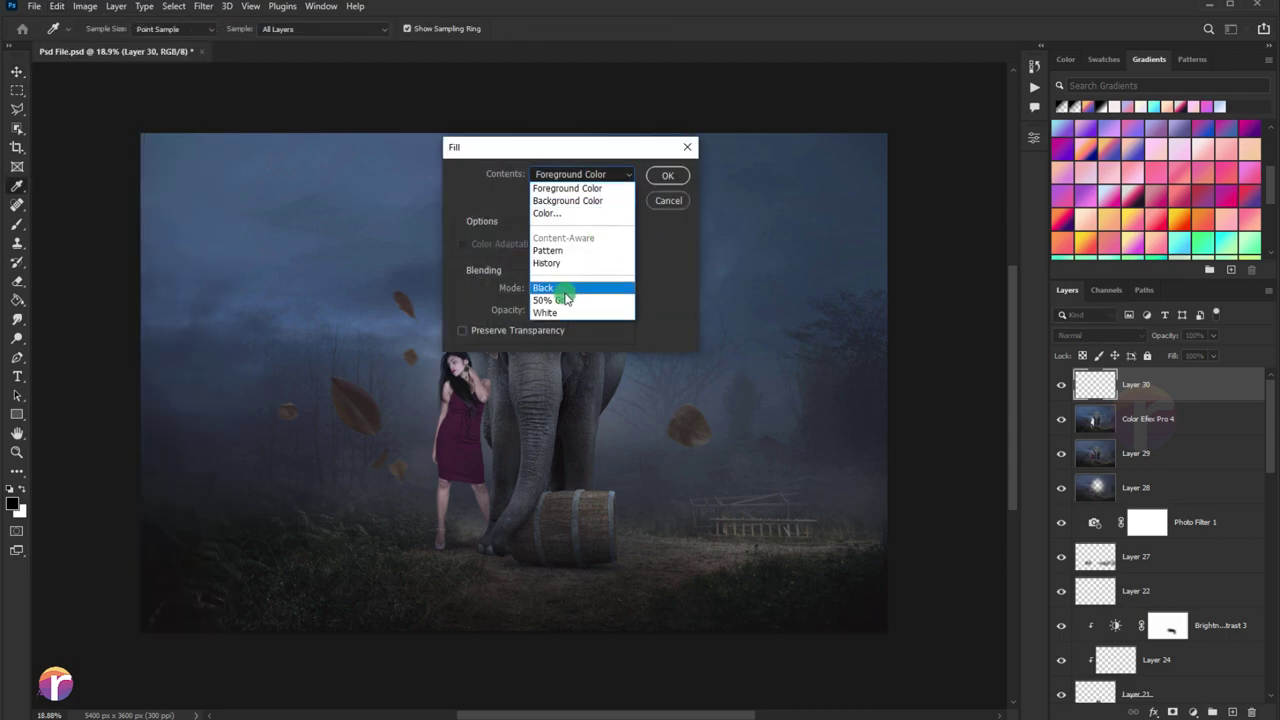
click(565, 293)
click(552, 246)
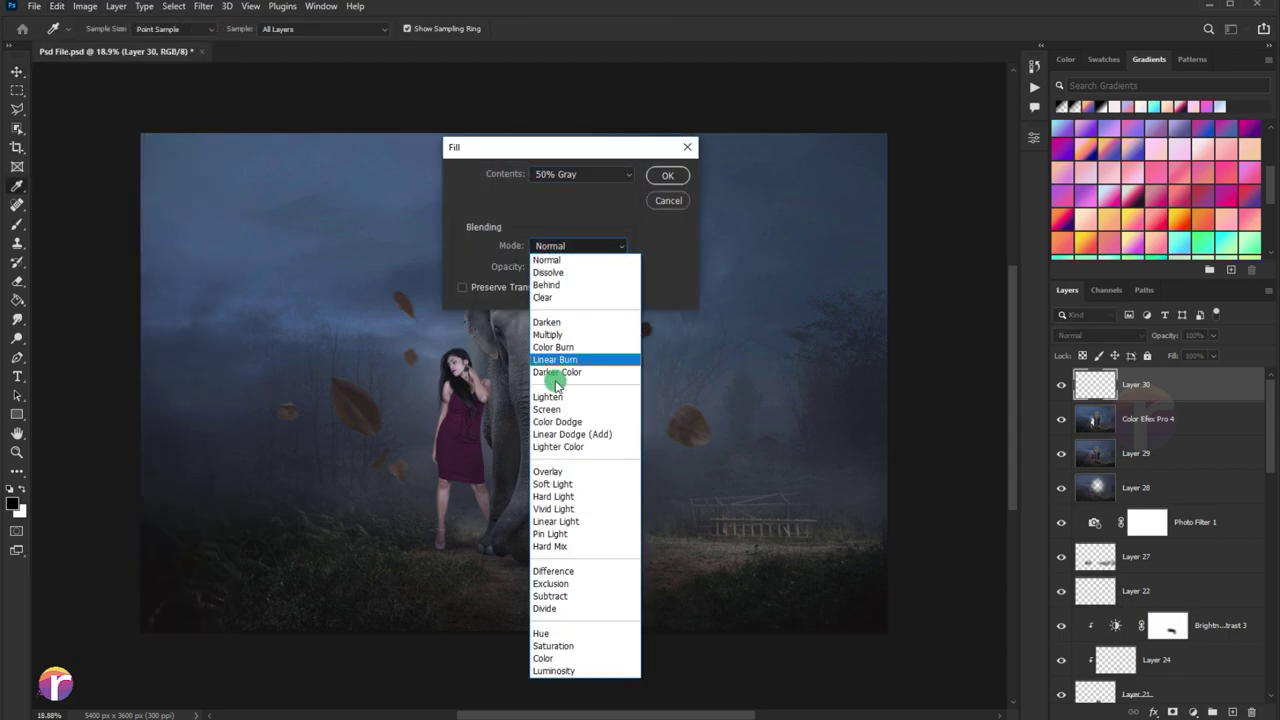
click(553, 484)
click(668, 175)
key(v)
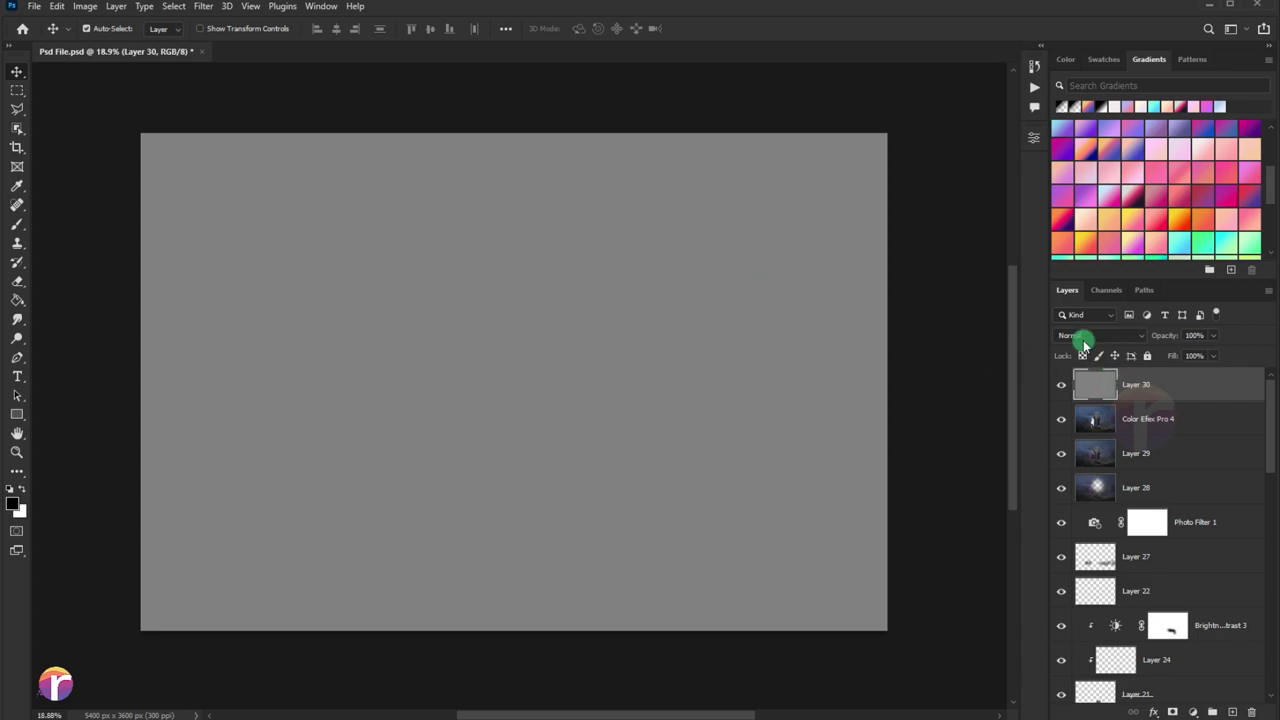
click(1083, 342)
click(1063, 520)
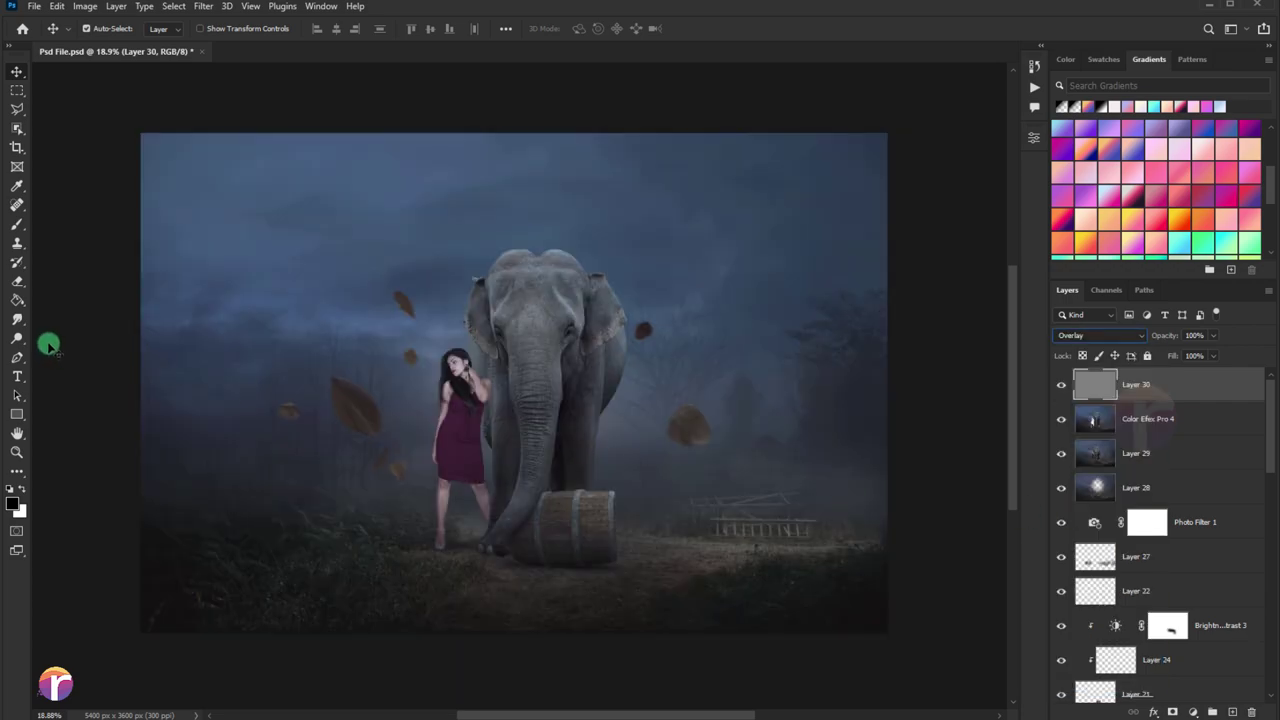
With the Dodge tool at brush size 20, lighten the top edge of the barrel.
right_click(17, 338)
click(60, 343)
scroll(534, 514, up, 3)
scroll(557, 477, up, 2)
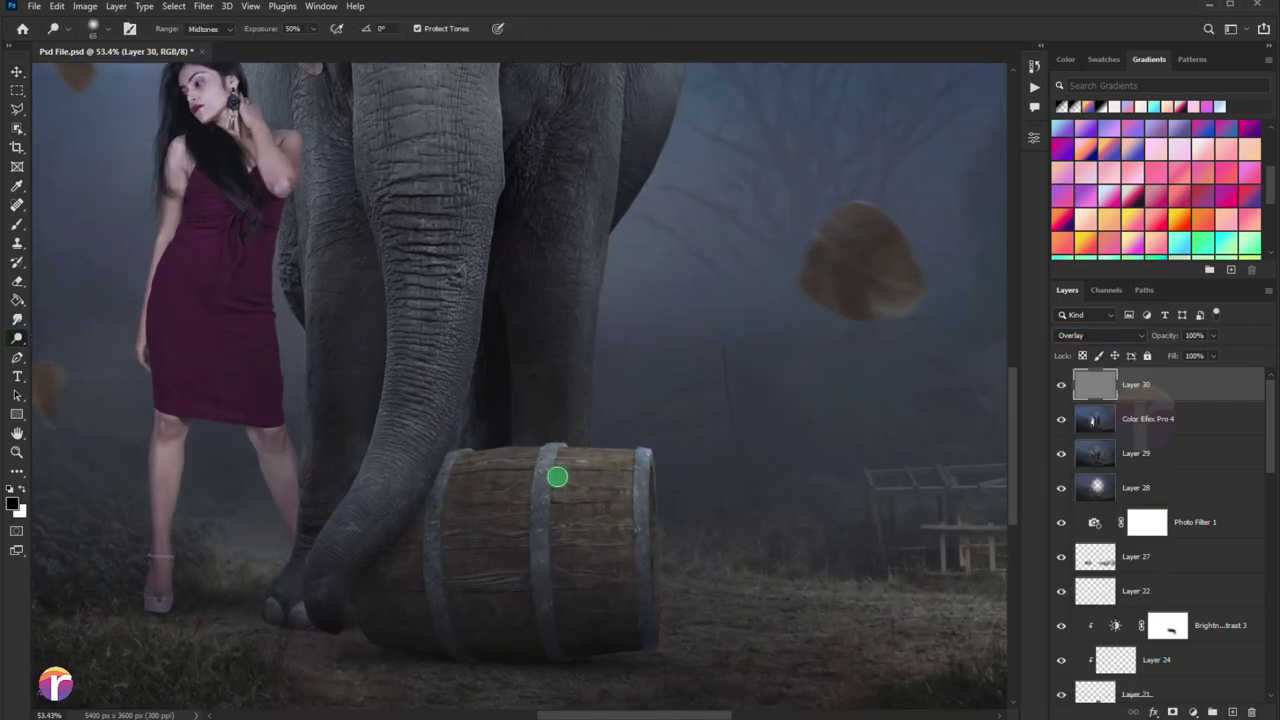
scroll(557, 477, up, 1)
scroll(583, 451, up, 1)
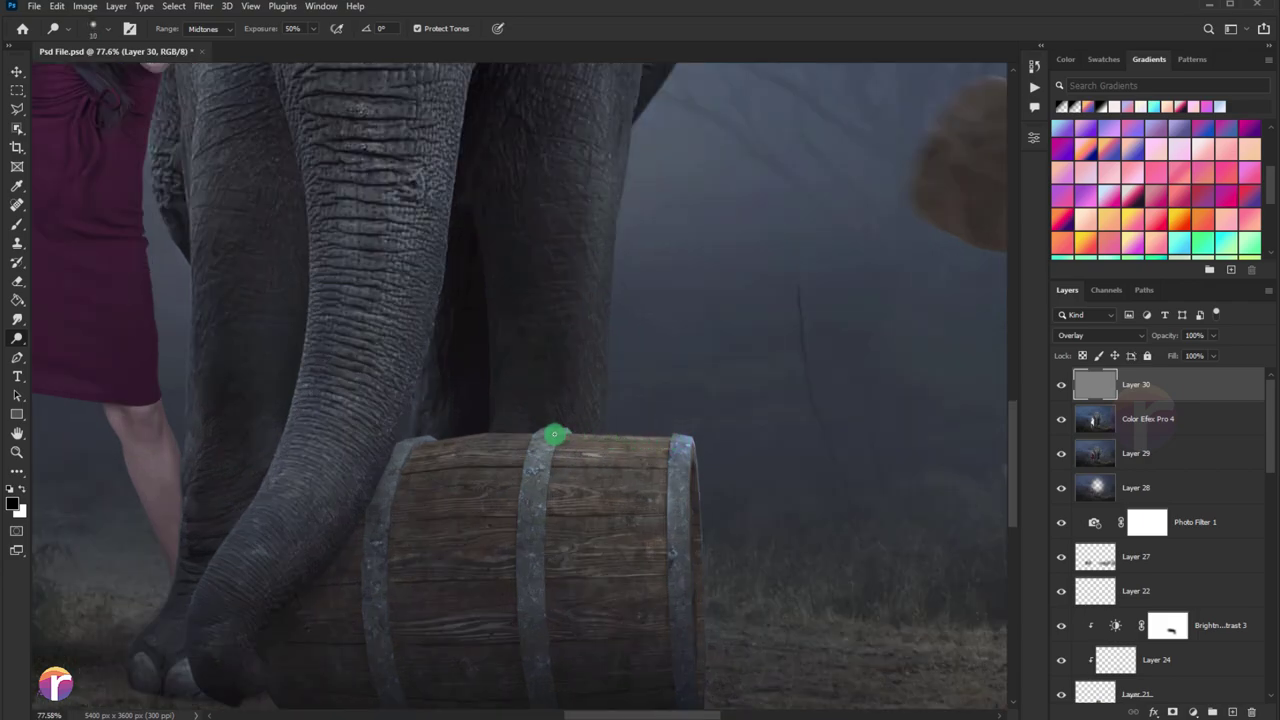
key(bracketright)
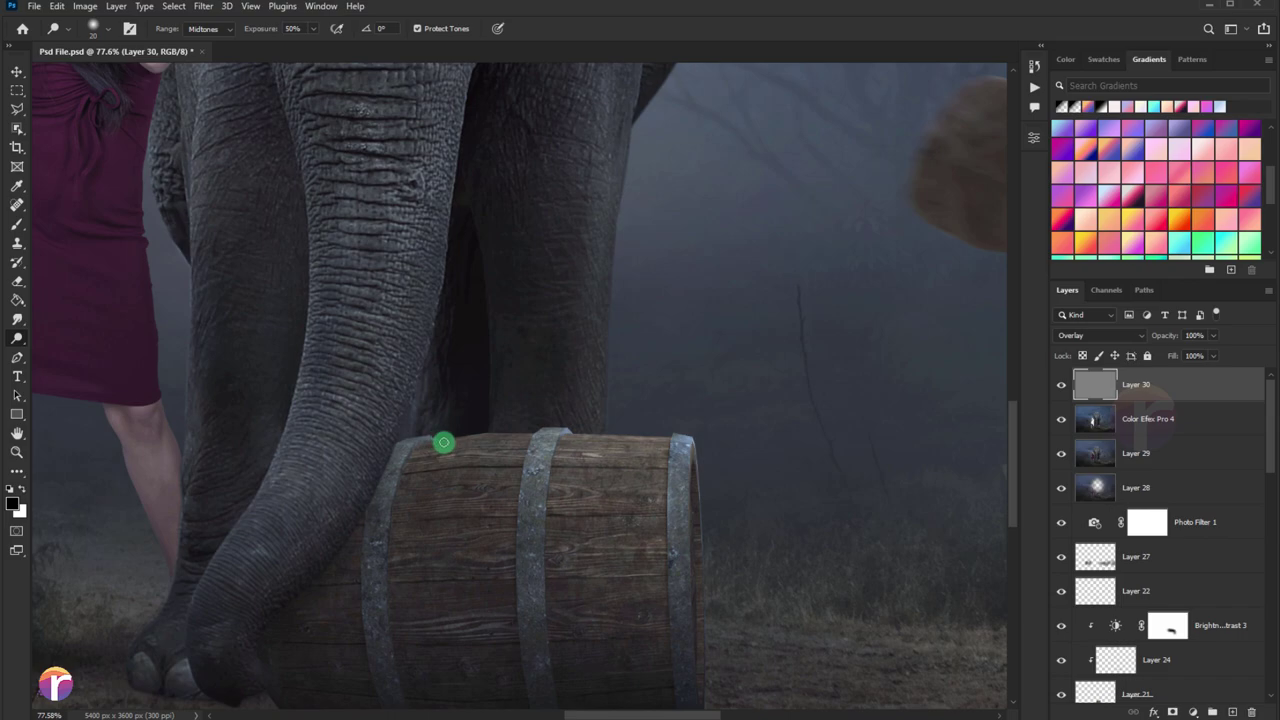
drag(443, 442, 654, 442)
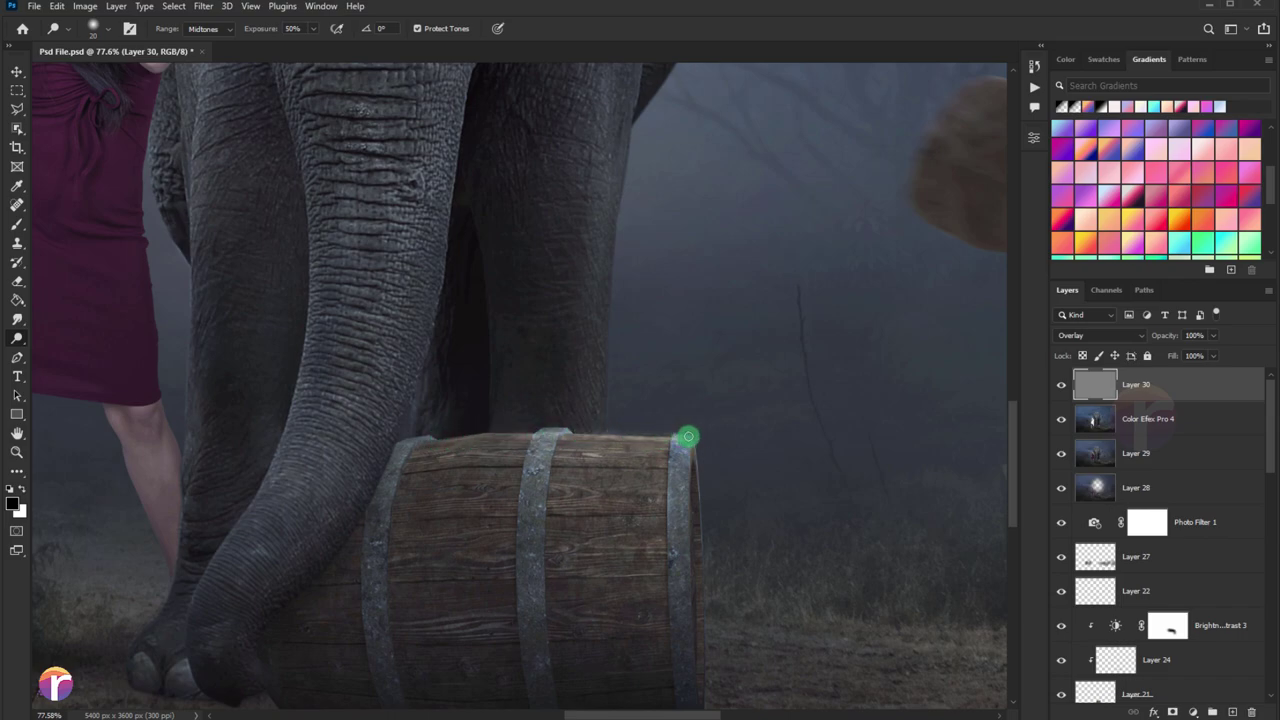
Dodge along the elephant's back and side edges to brighten its outline.
scroll(687, 447, down, 5)
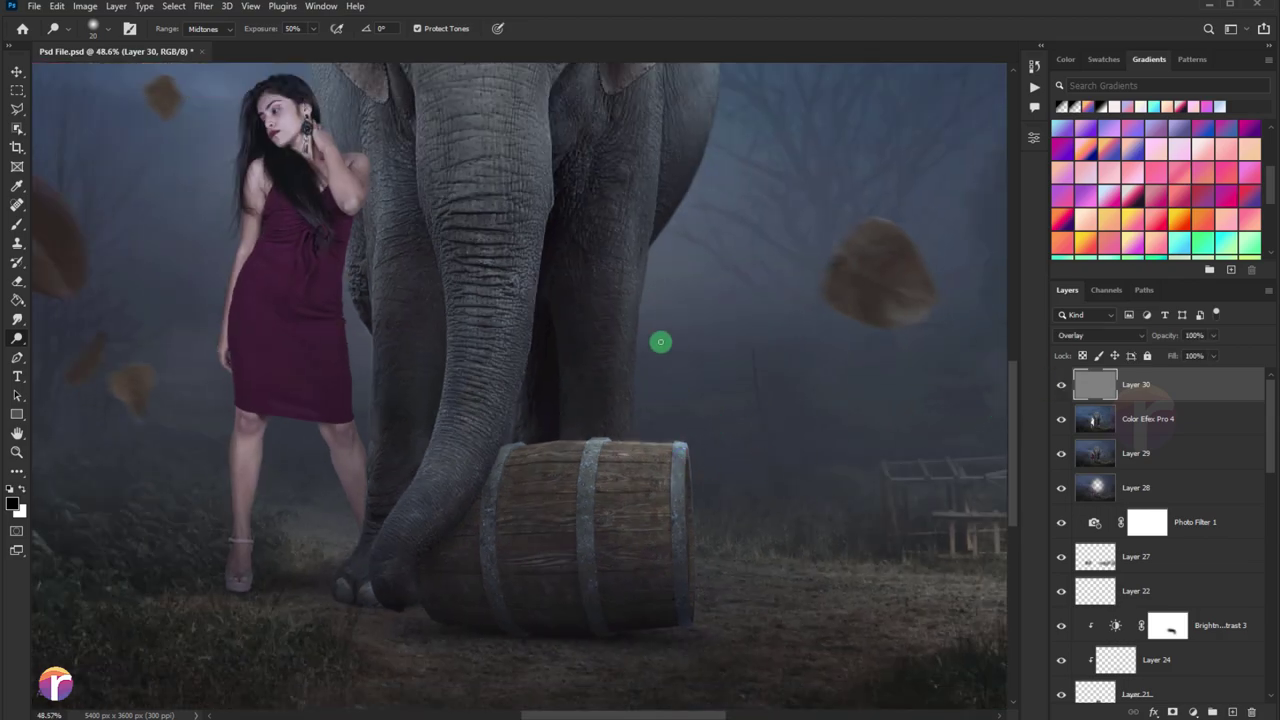
scroll(660, 343, up, 3)
scroll(649, 320, up, 1)
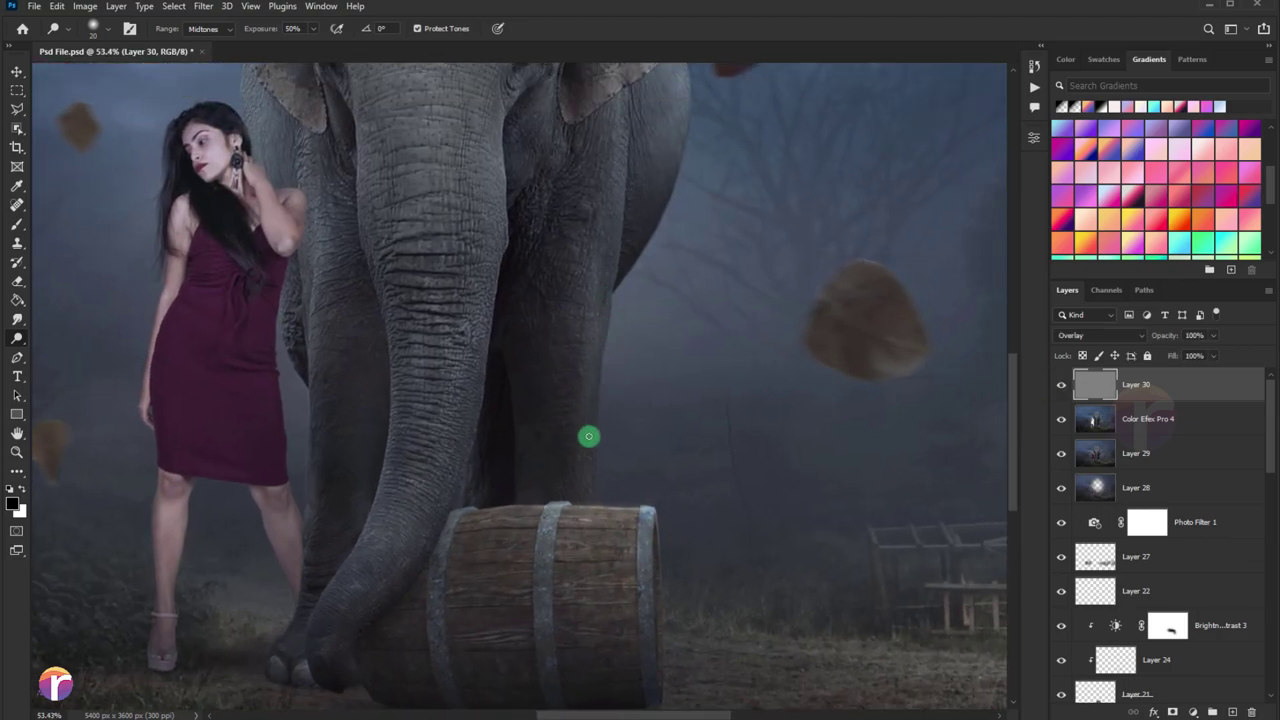
scroll(593, 503, down, 4)
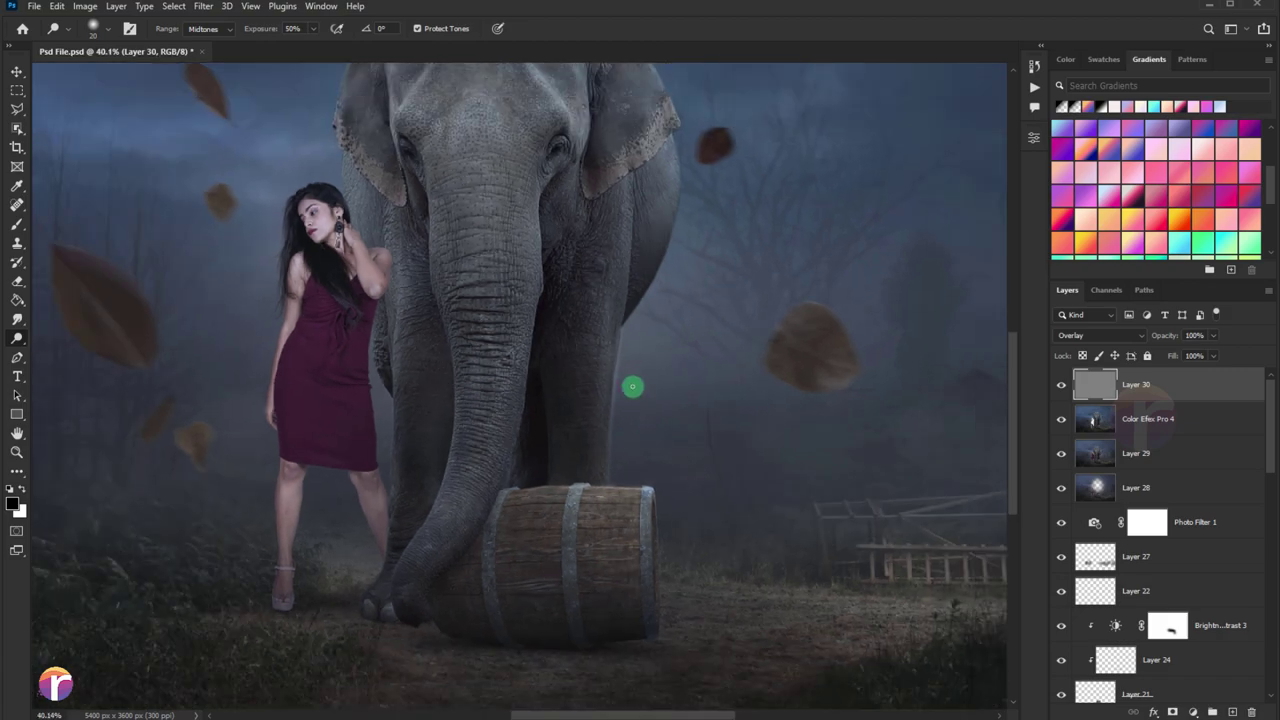
scroll(617, 380, up, 3)
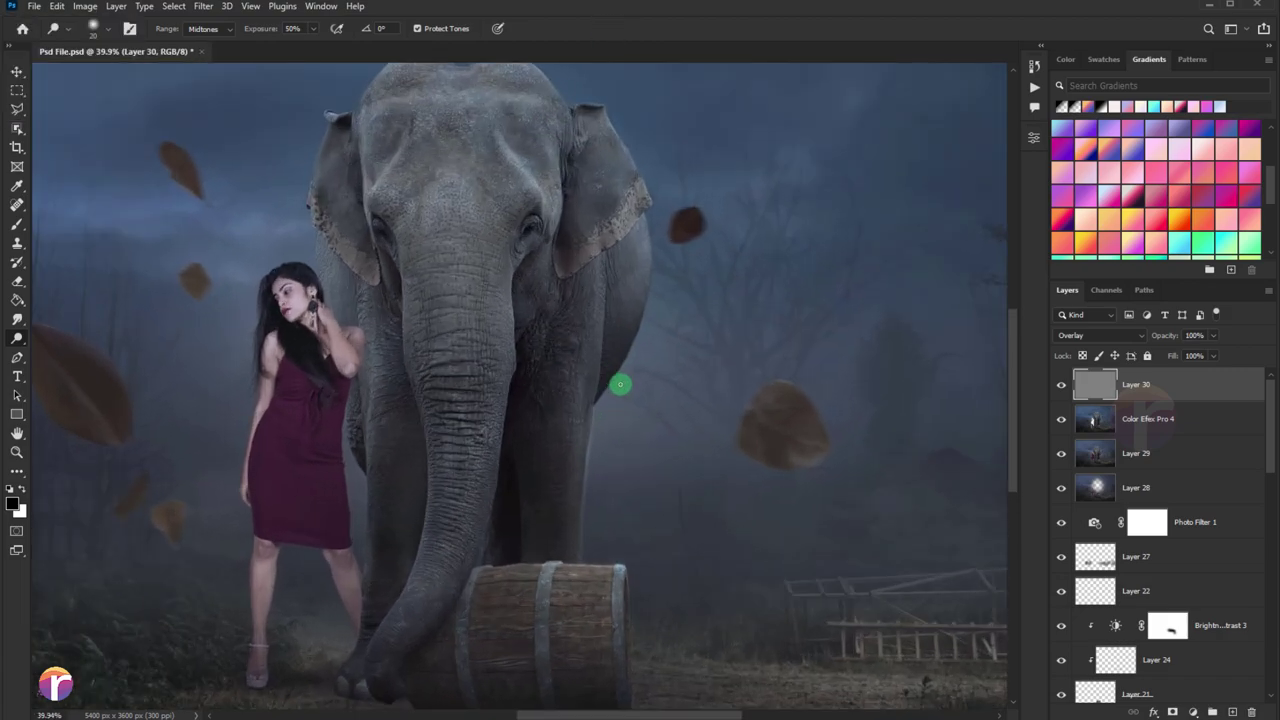
scroll(602, 387, up, 2)
mouse_move(636, 314)
mouse_down()
mouse_move(591, 406)
mouse_move(653, 227)
mouse_up()
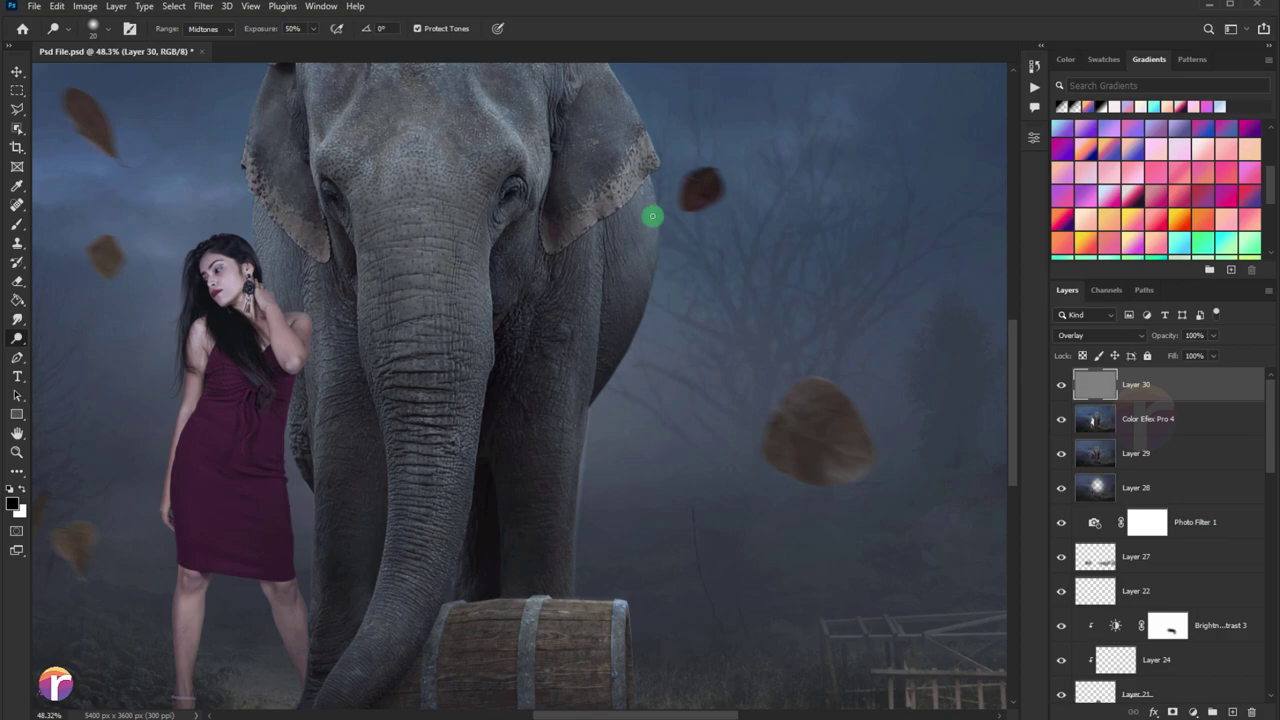
drag(658, 253, 604, 391)
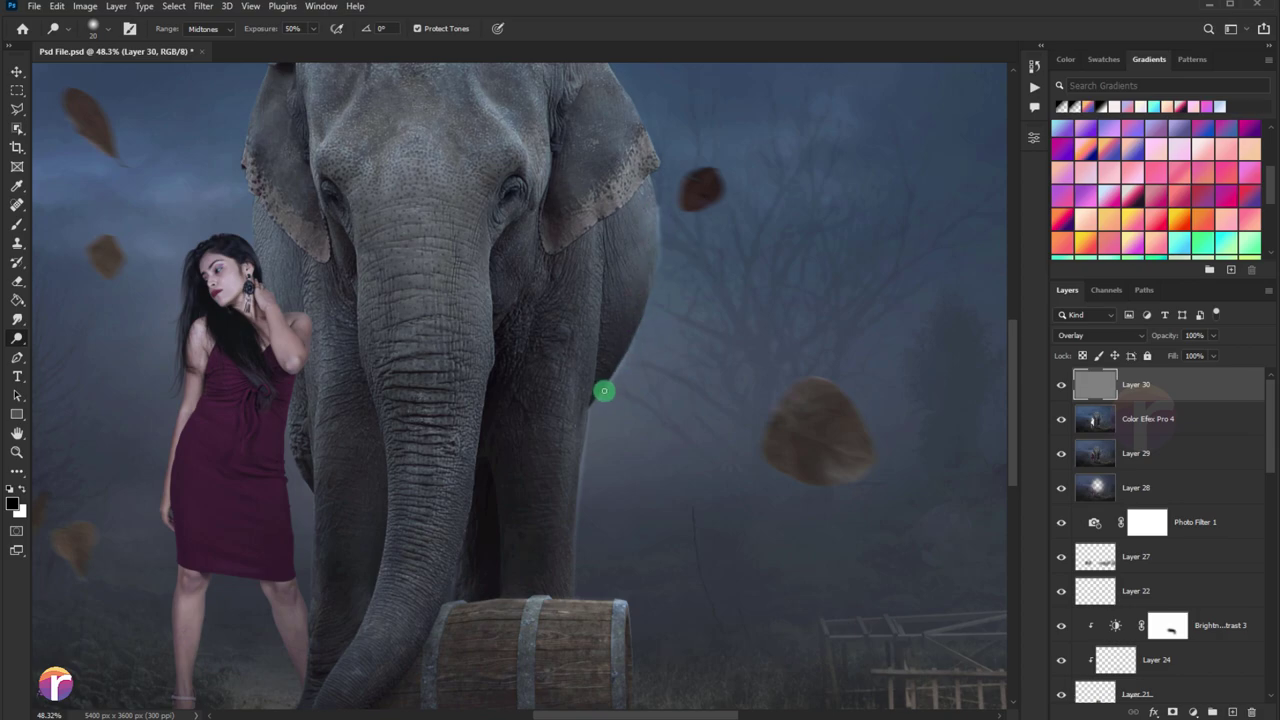
scroll(689, 366, down, 3)
scroll(620, 394, up, 1)
Erase a light patch from Layer 30 with a smaller eraser, then return to the Dodge tool.
key(e)
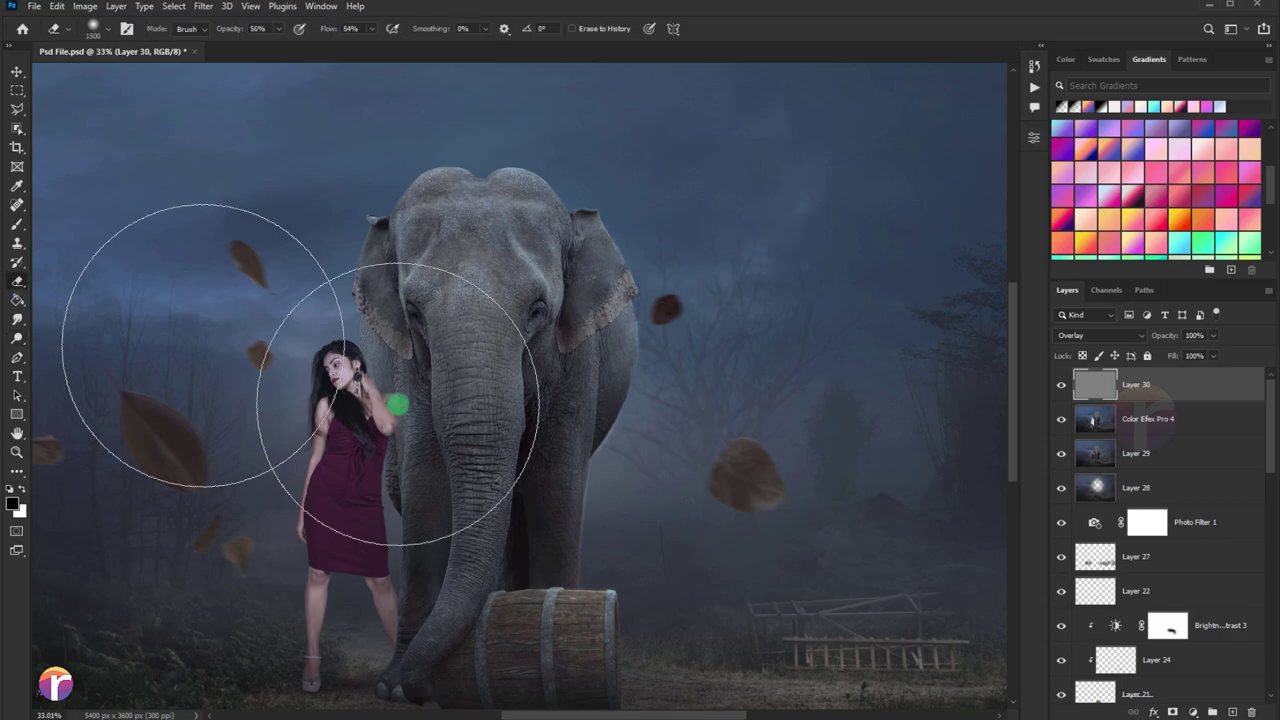
key(bracketleft)
key(bracketleft)
key(bracketleft)
drag(600, 486, 614, 483)
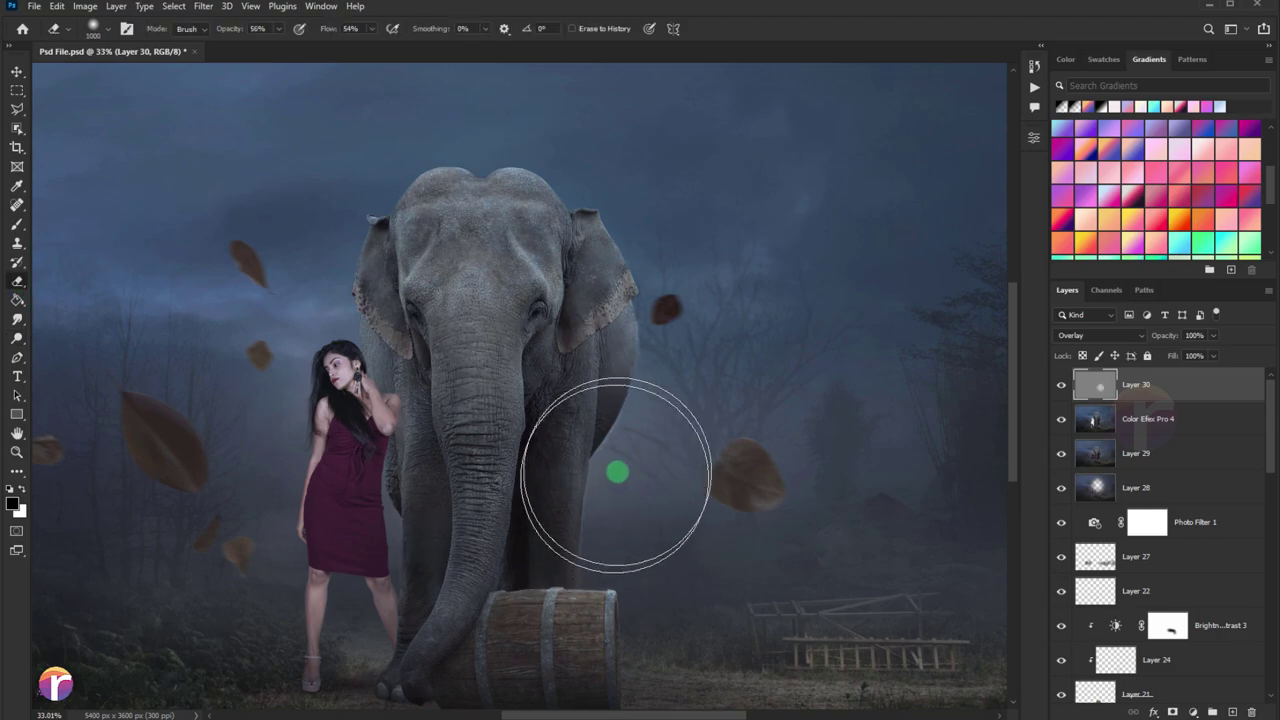
click(17, 224)
scroll(420, 230, up, 1)
scroll(420, 230, up, 1)
click(17, 337)
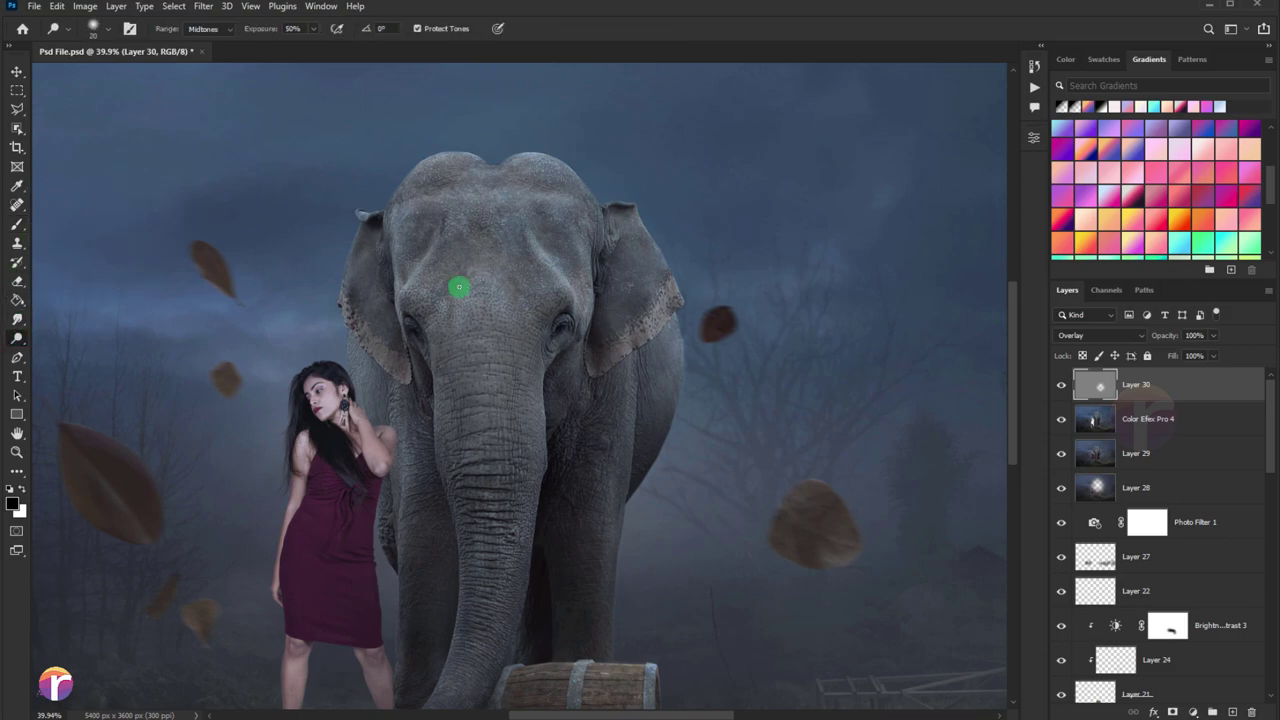
scroll(415, 263, up, 2)
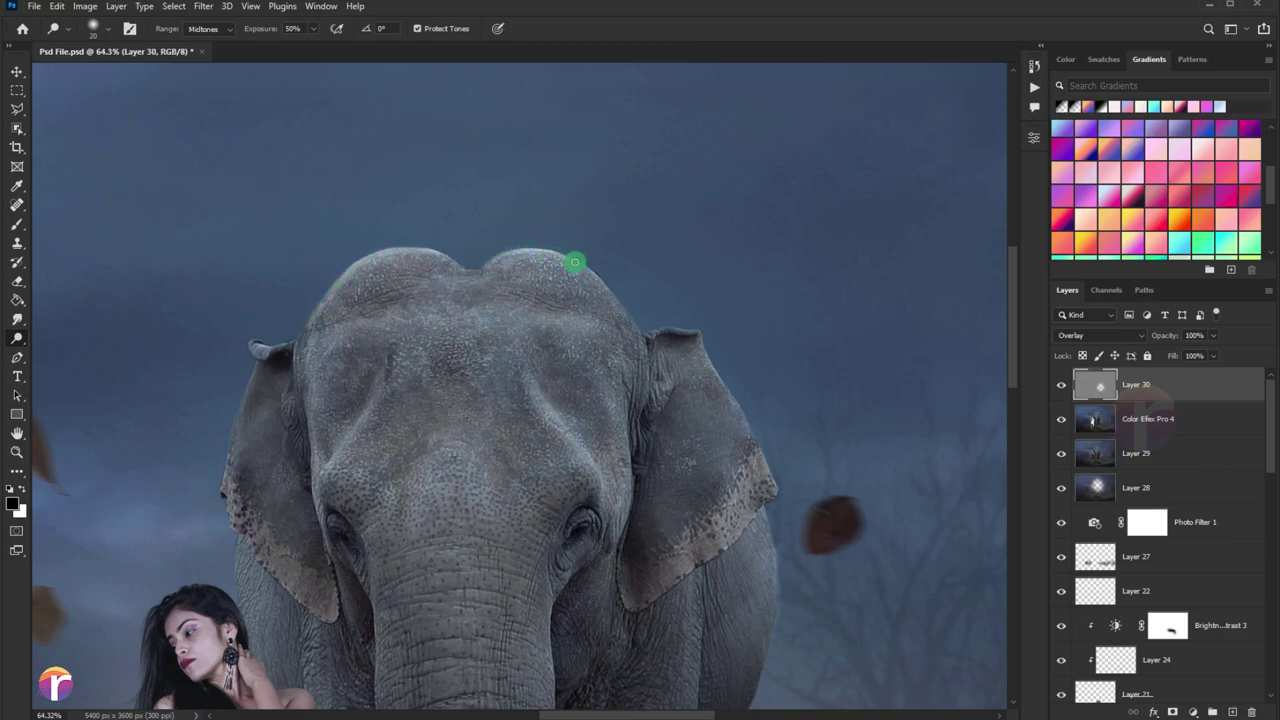
scroll(613, 295, down, 3)
scroll(620, 306, down, 2)
scroll(523, 277, up, 1)
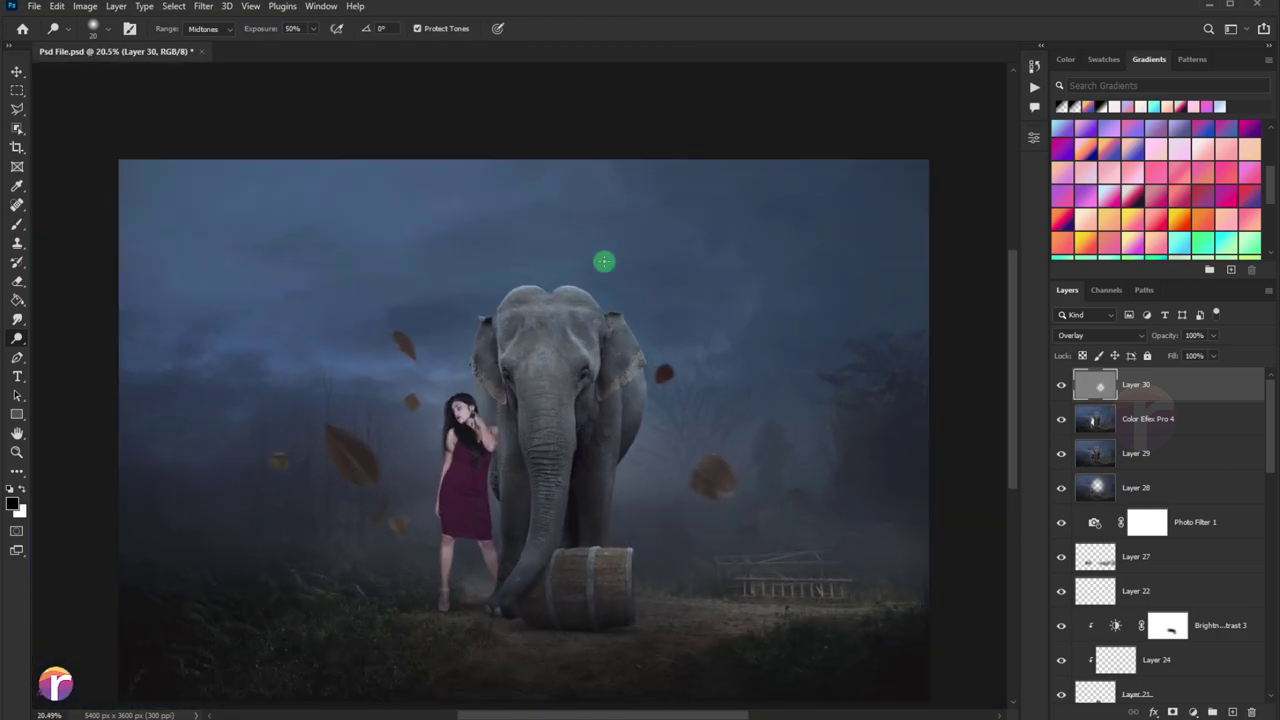
Toggle Layer 30's visibility to compare, then bring the watermark in as Group 1 with the Move tool.
click(1058, 385)
scroll(577, 380, down, 1)
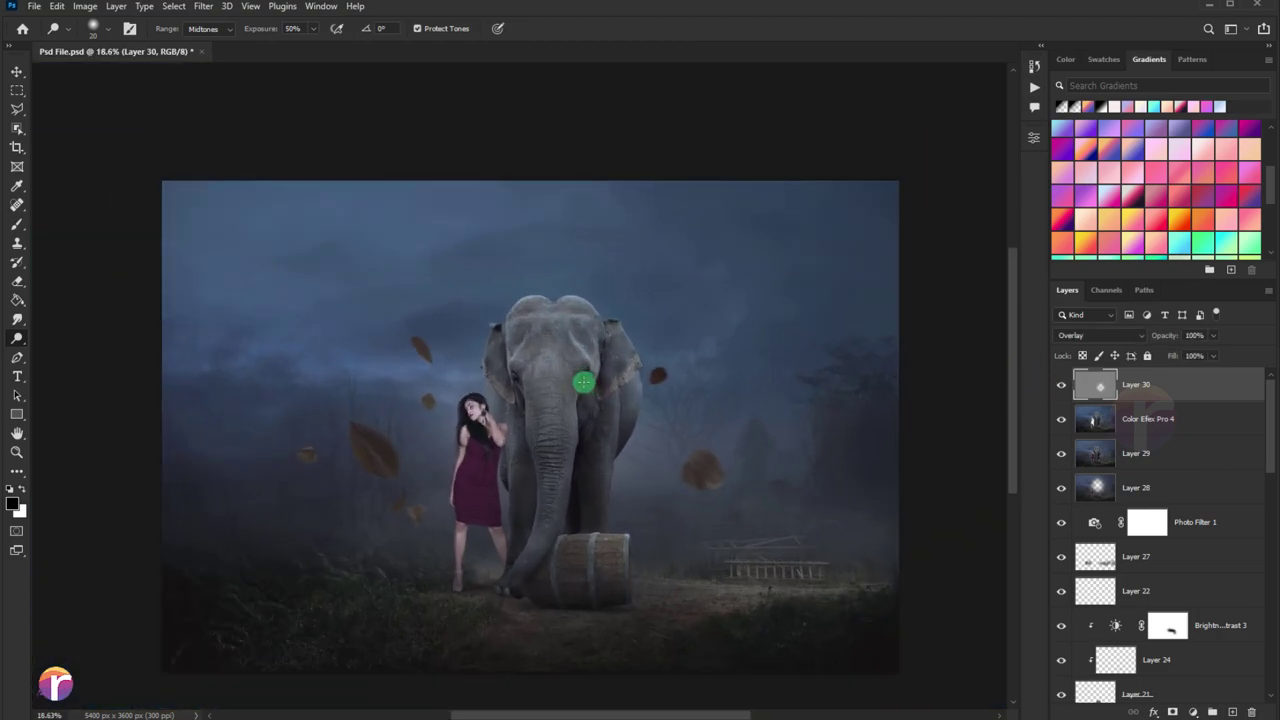
click(17, 72)
drag(420, 320, 408, 289)
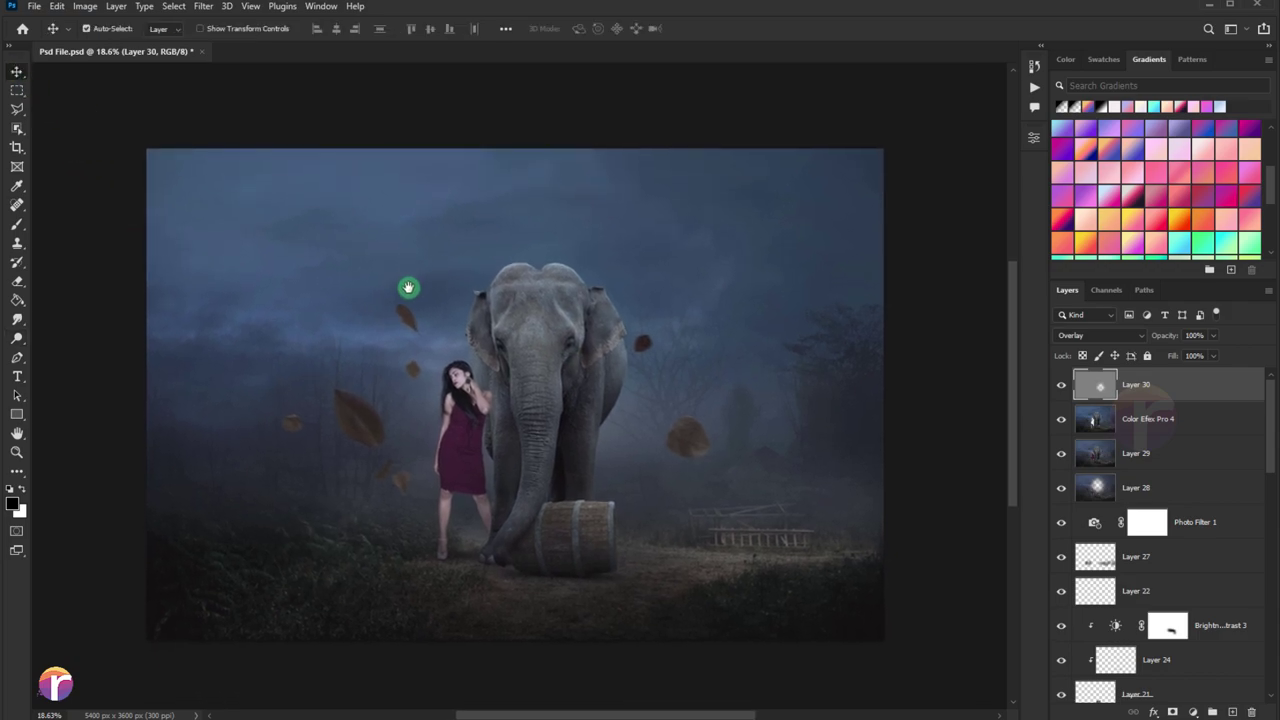
scroll(490, 372, right, 3)
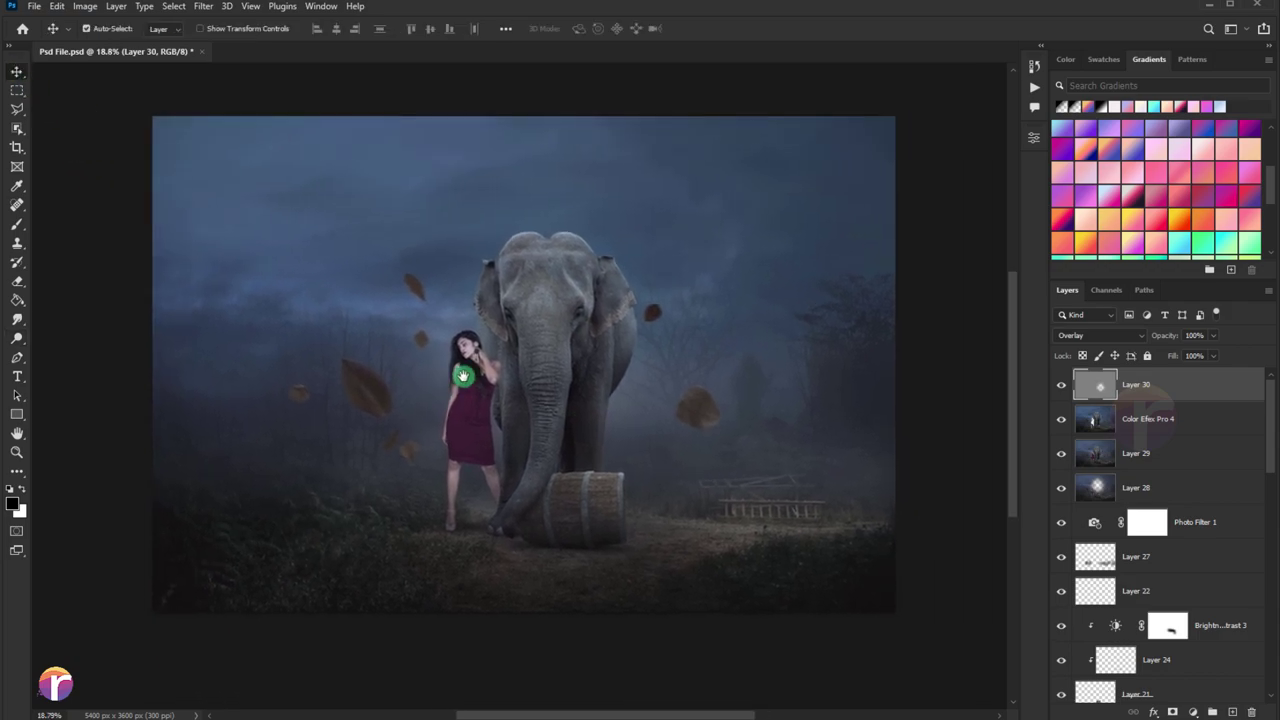
scroll(486, 360, right, 1)
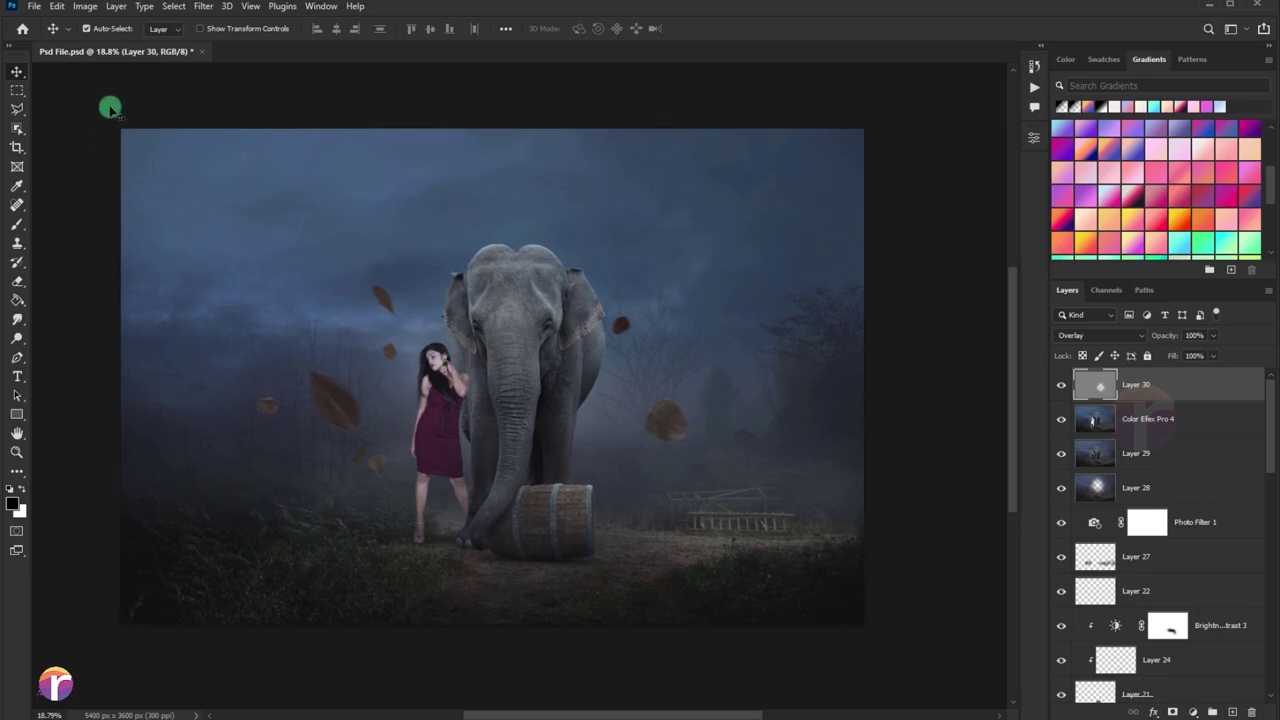
Move the watermark toward the top centre and fade Group 1 to 49% opacity.
key(ctrl+t)
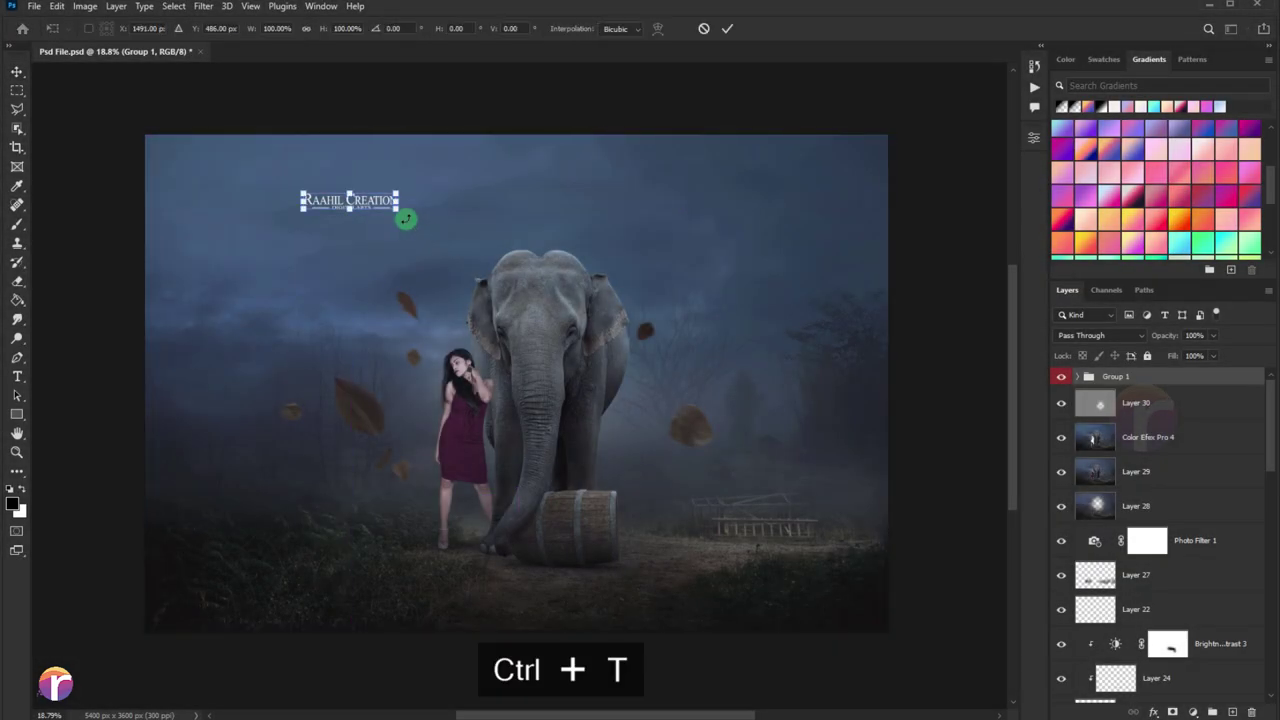
drag(383, 203, 569, 205)
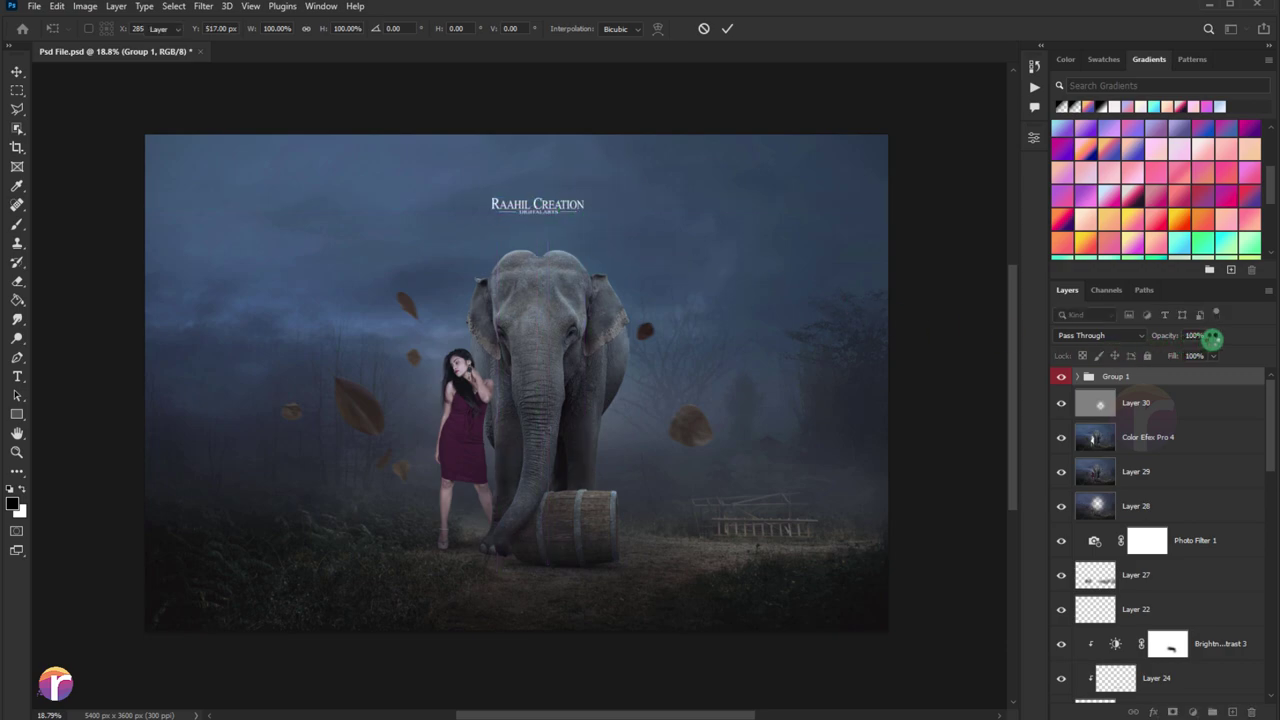
key(Return)
drag(1213, 337, 1181, 355)
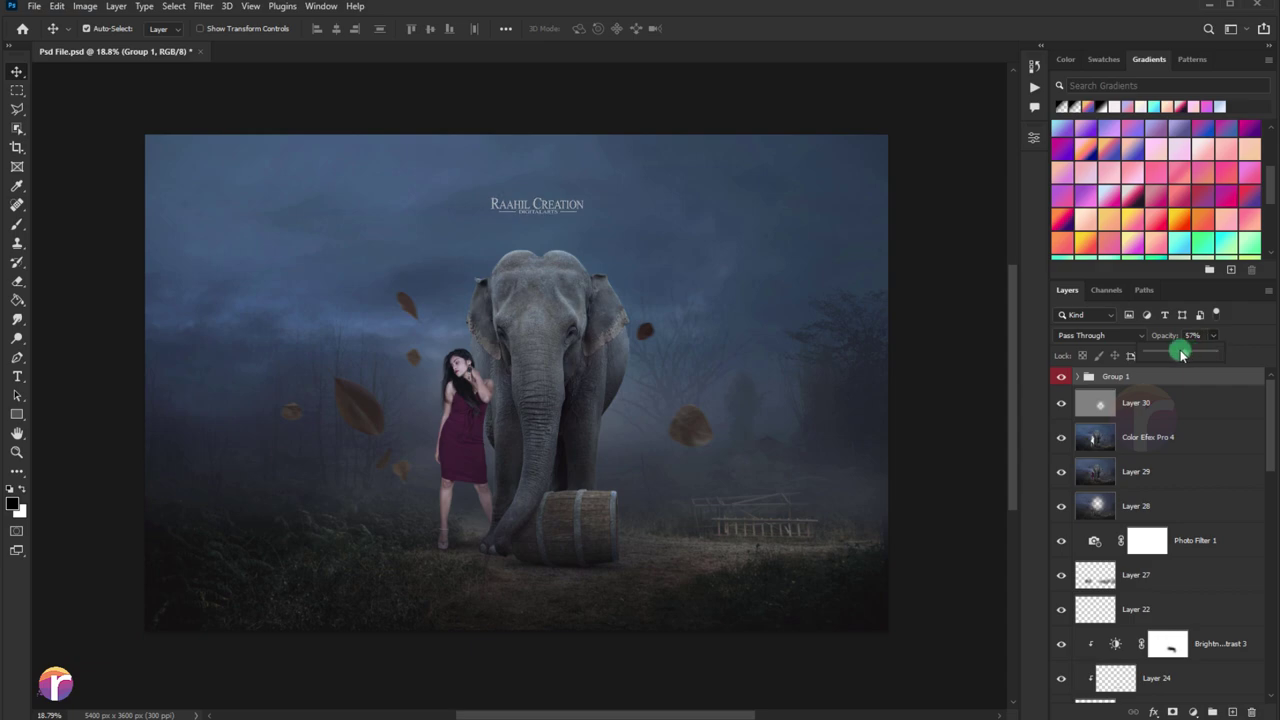
click(1167, 382)
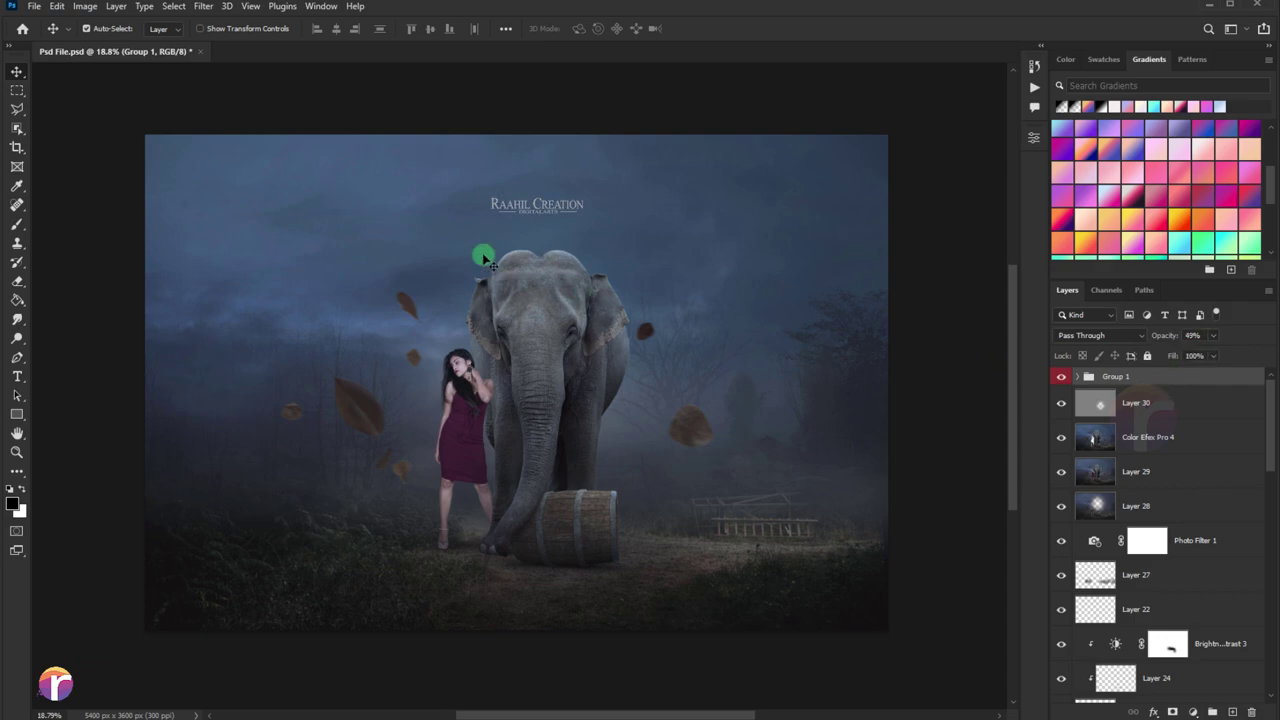
key(ctrl)
Reposition the watermark to the left middle, nudge it right, and save Psd File.psd.
key(ctrl+t)
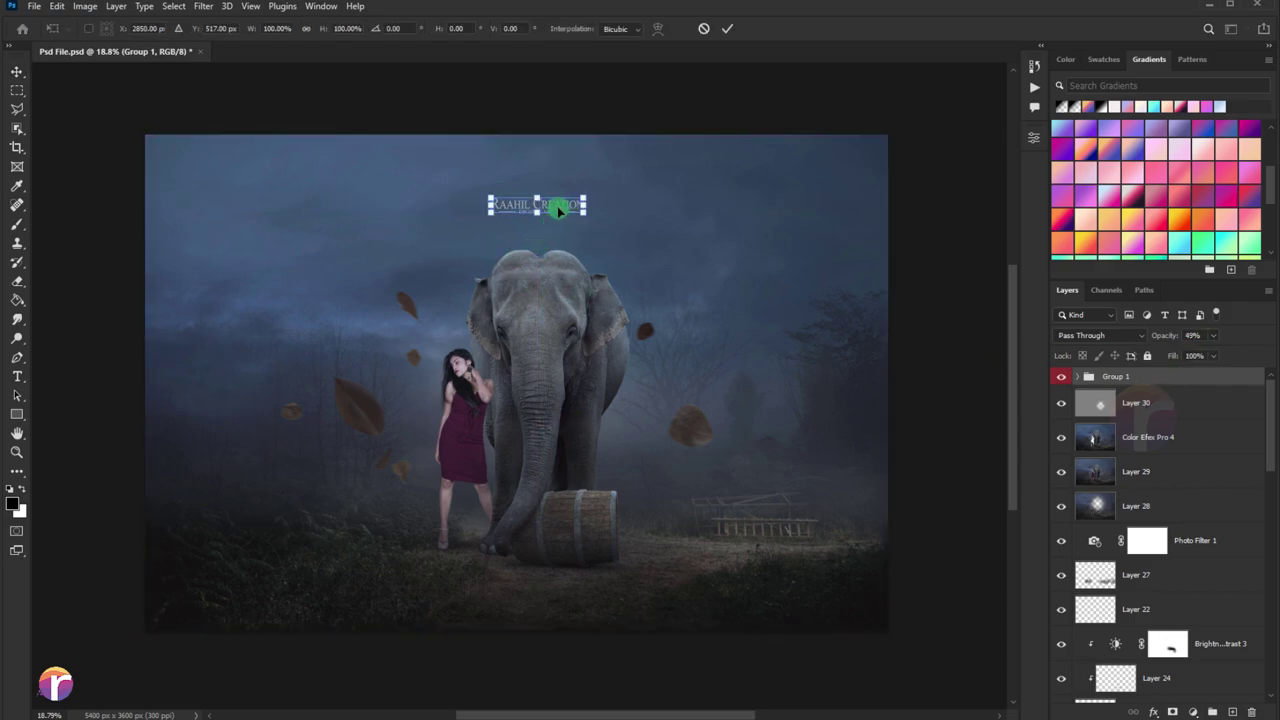
drag(556, 205, 255, 381)
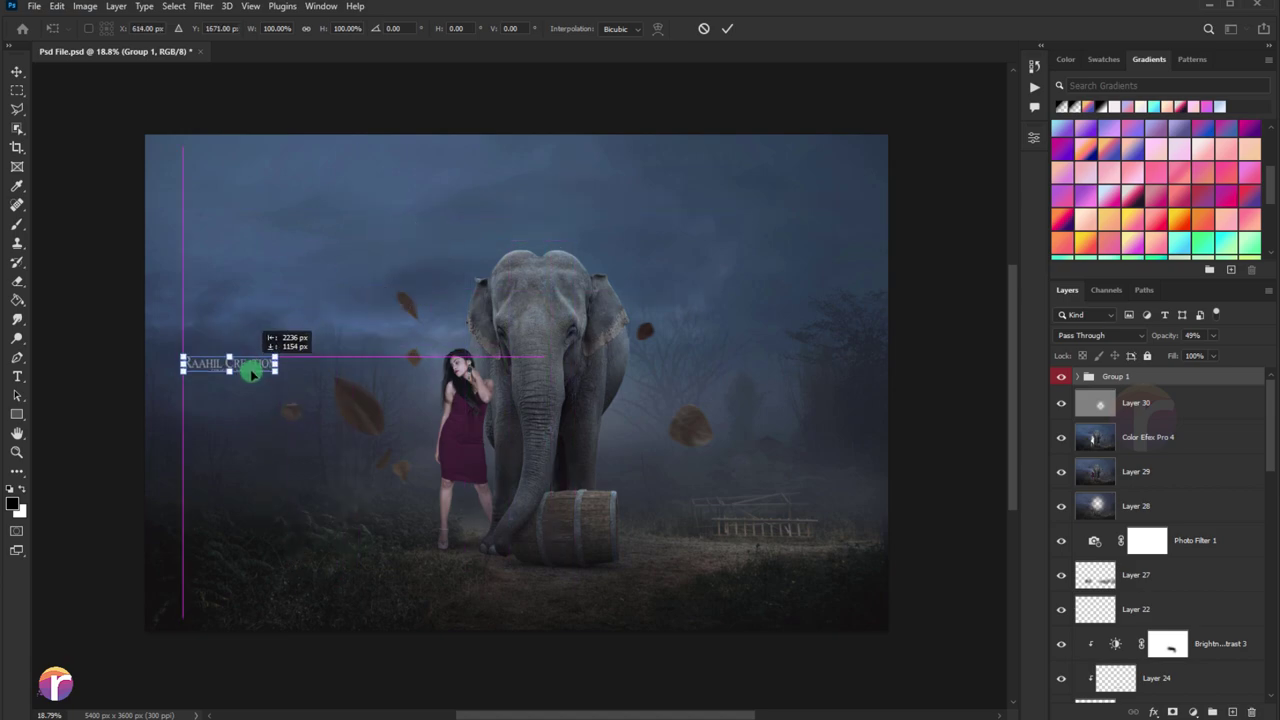
key(Return)
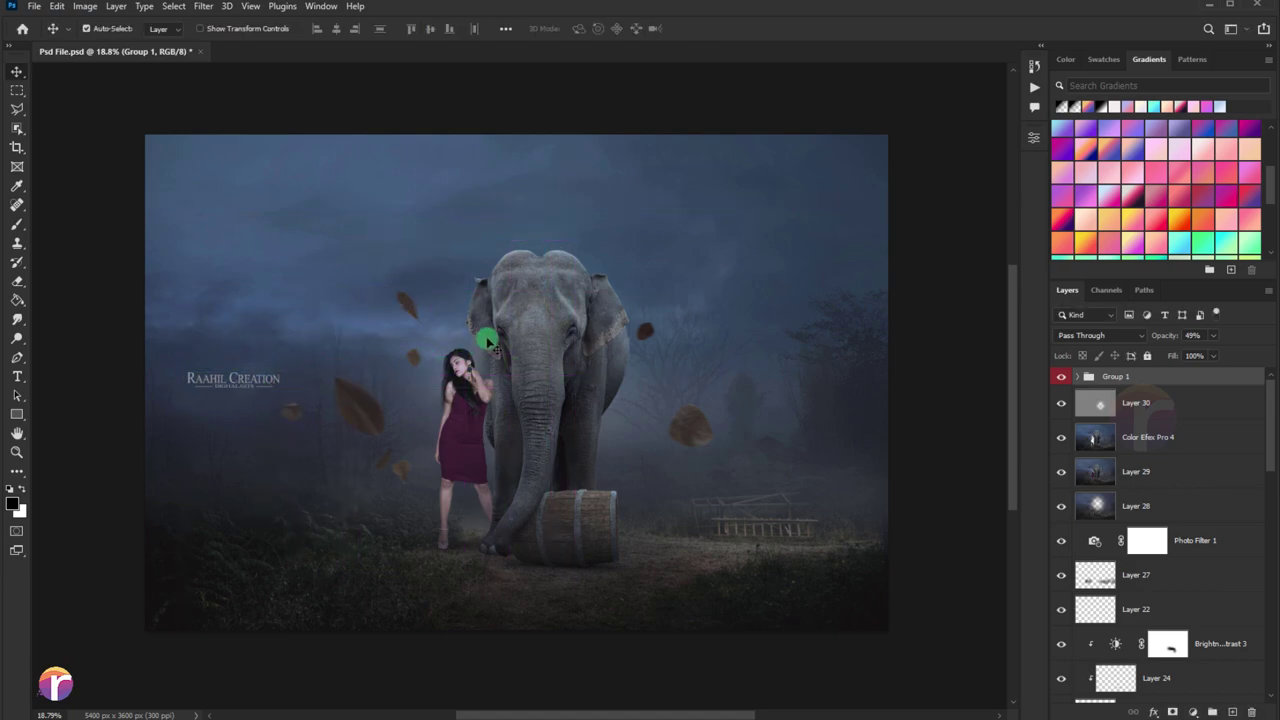
scroll(470, 340, up, 1)
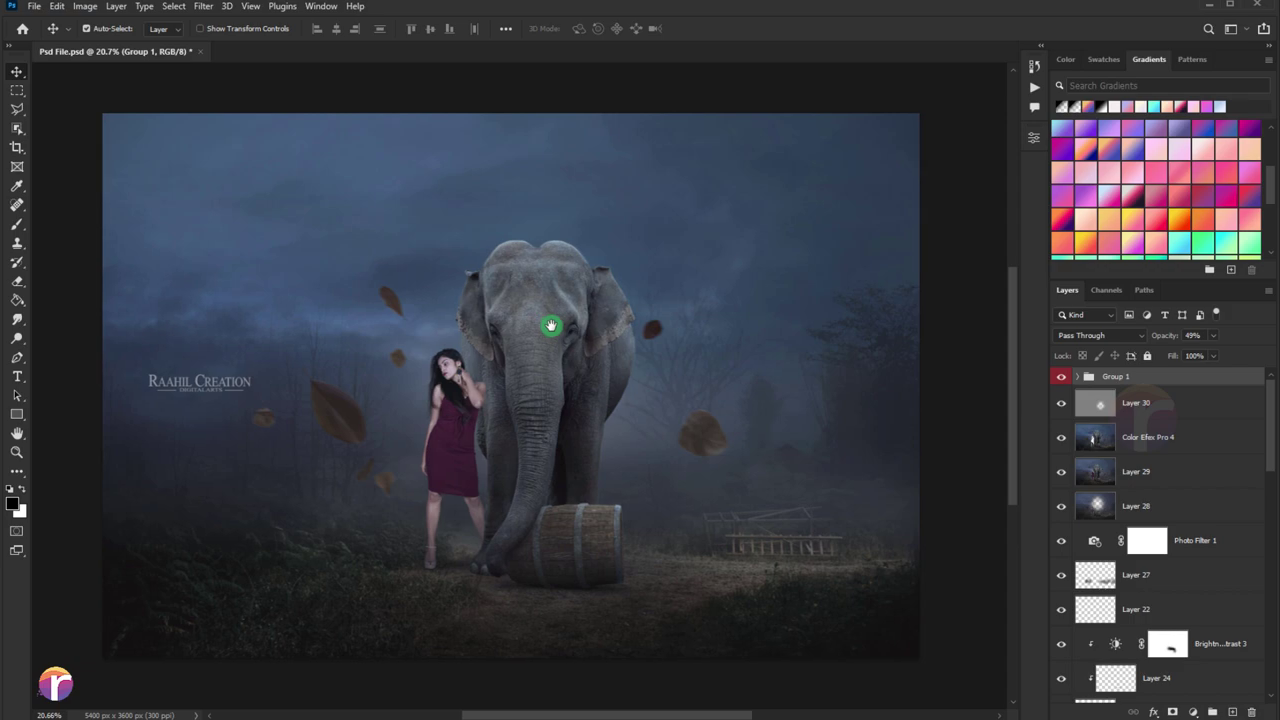
key(shift+Right)
key(shift+Right)
key(shift+Right)
key(shift+Right)
key(shift+Right)
key(shift+Right)
key(shift+Right)
key(shift+Right)
key(shift+Right)
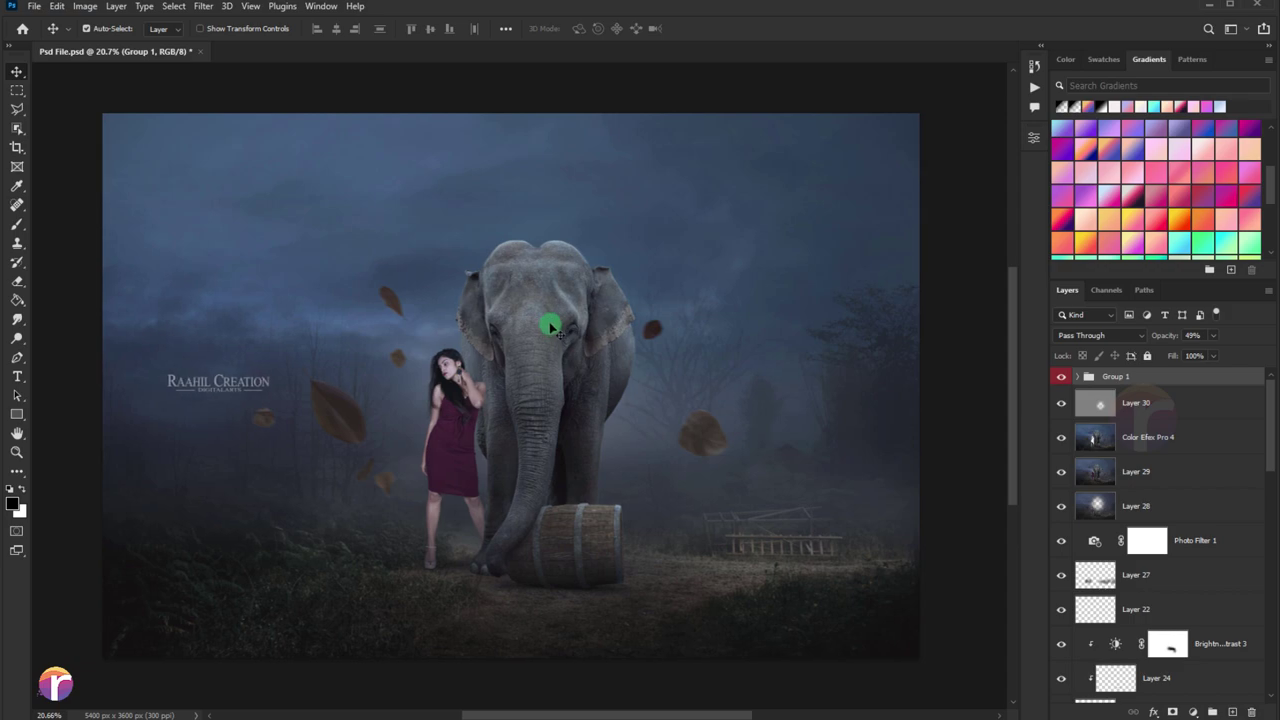
scroll(527, 303, down, 1)
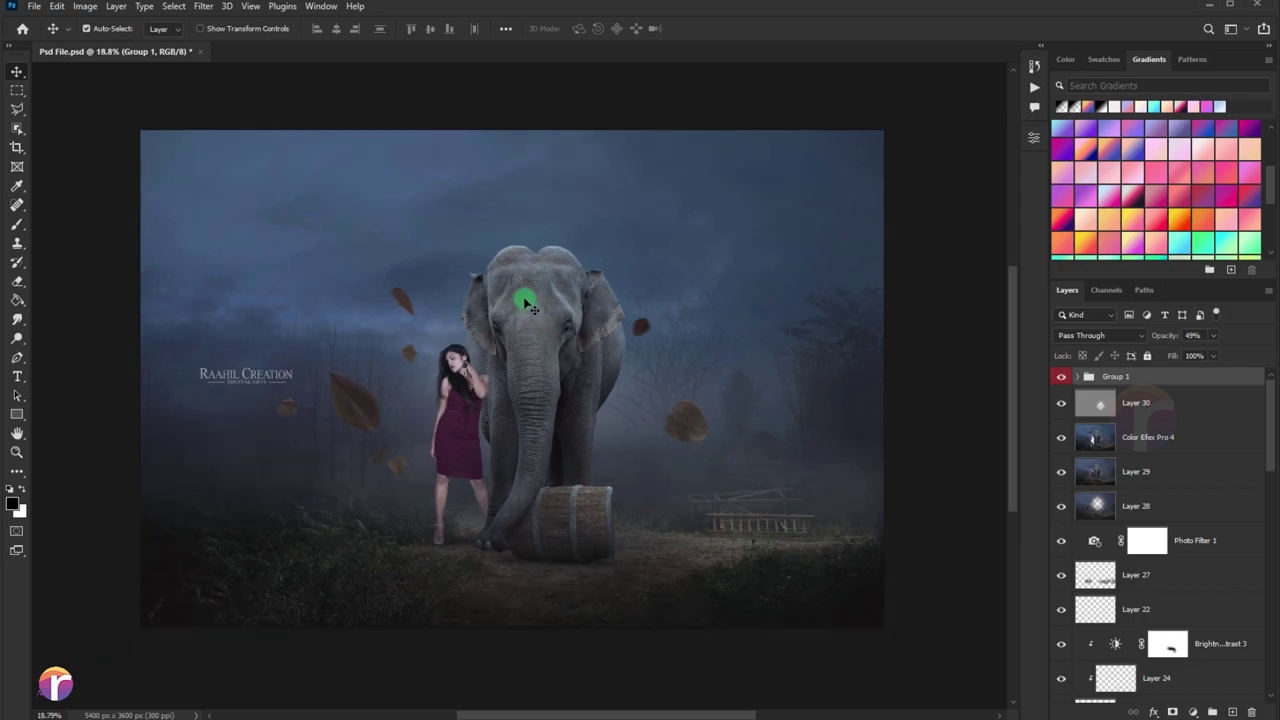
key(ctrl+s)
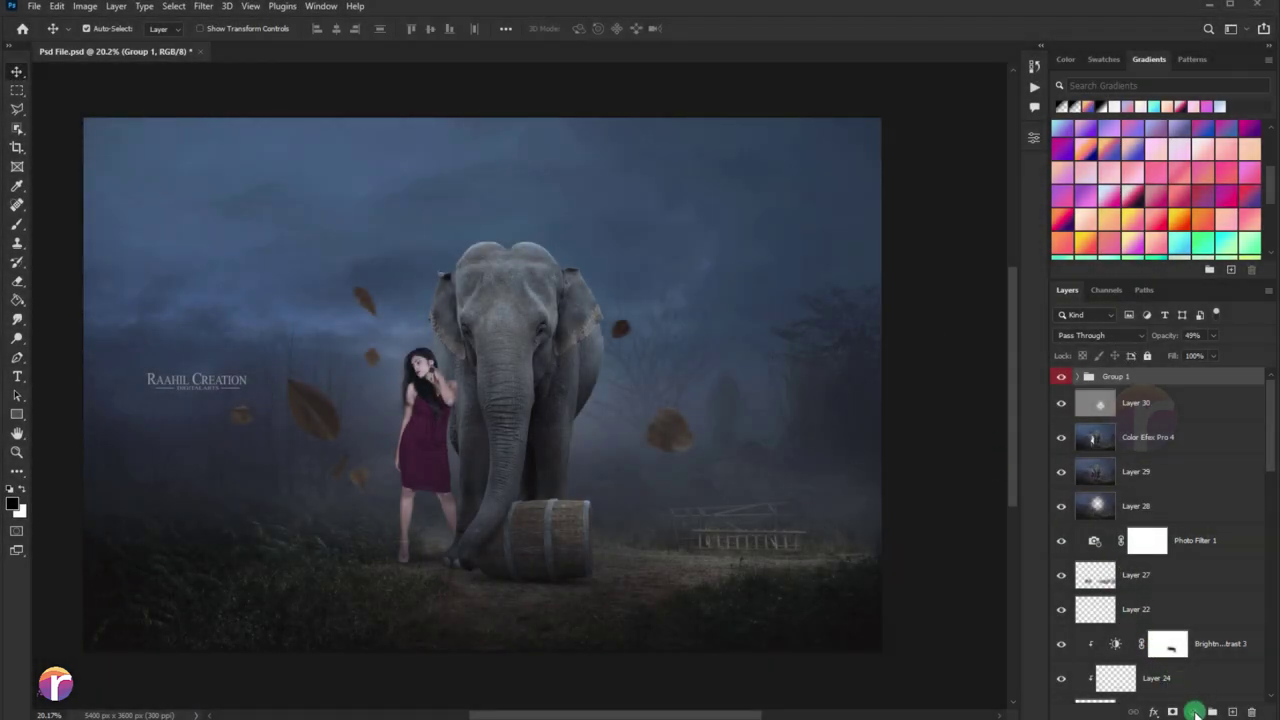
Add a Color Lookup layer using 3DLUT Fuji F125 Kodak 2395 at 24% opacity.
click(1194, 712)
click(1185, 628)
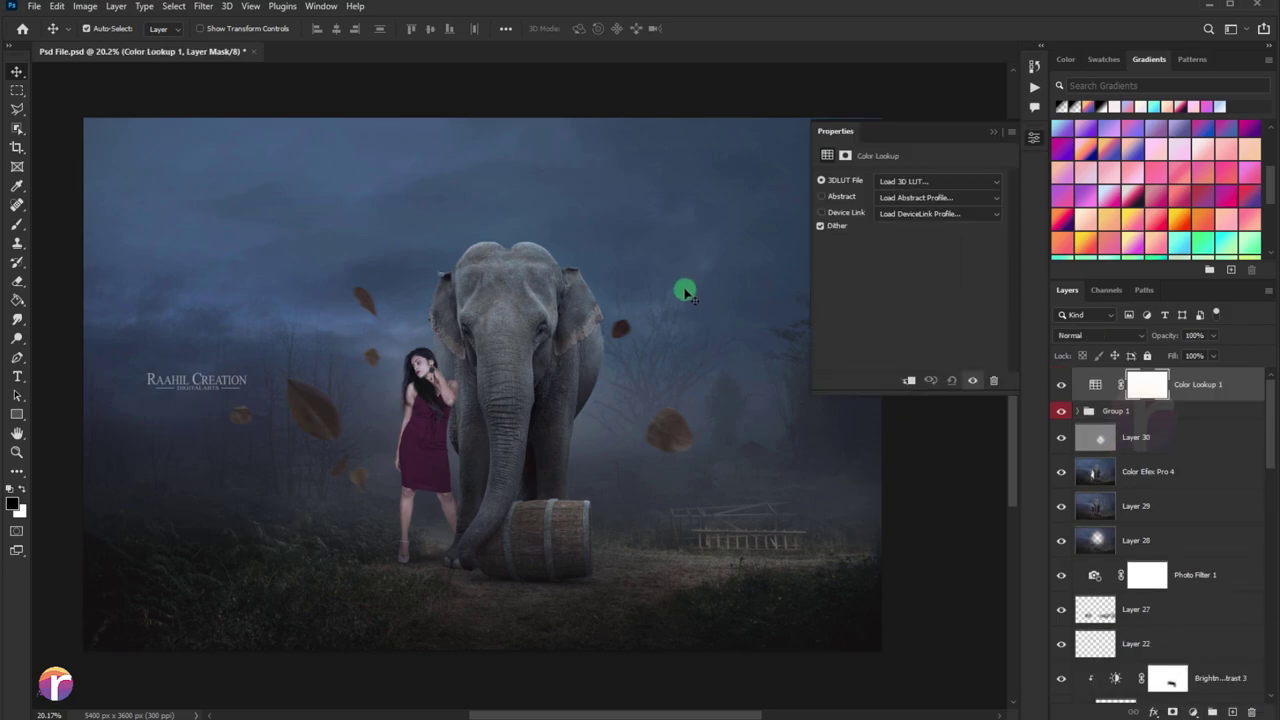
click(885, 182)
click(890, 390)
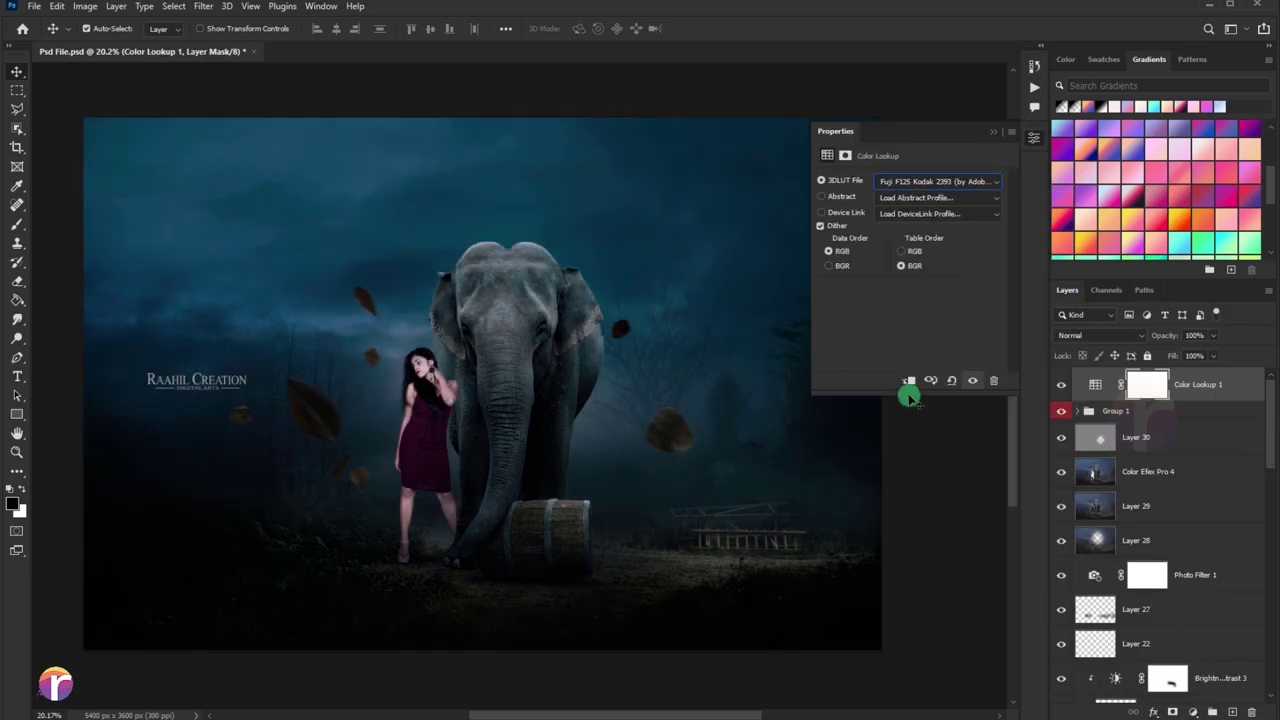
click(895, 184)
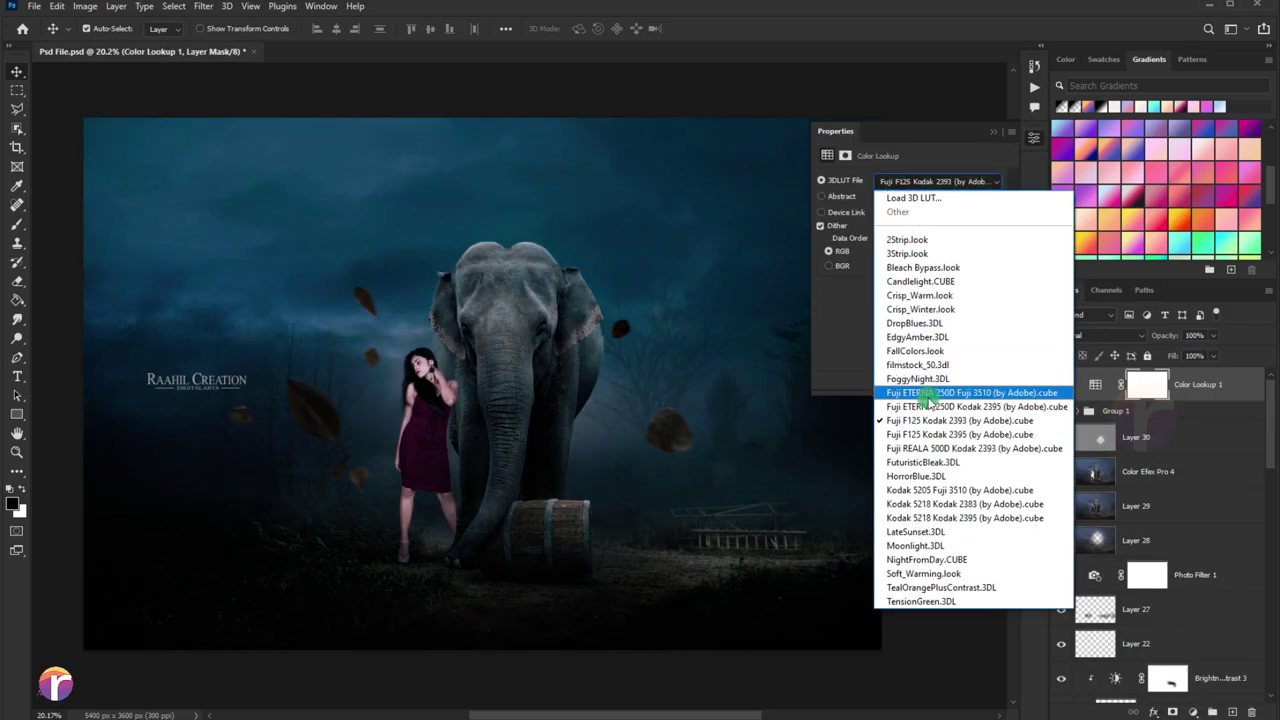
click(925, 417)
click(995, 140)
drag(1213, 336, 1174, 353)
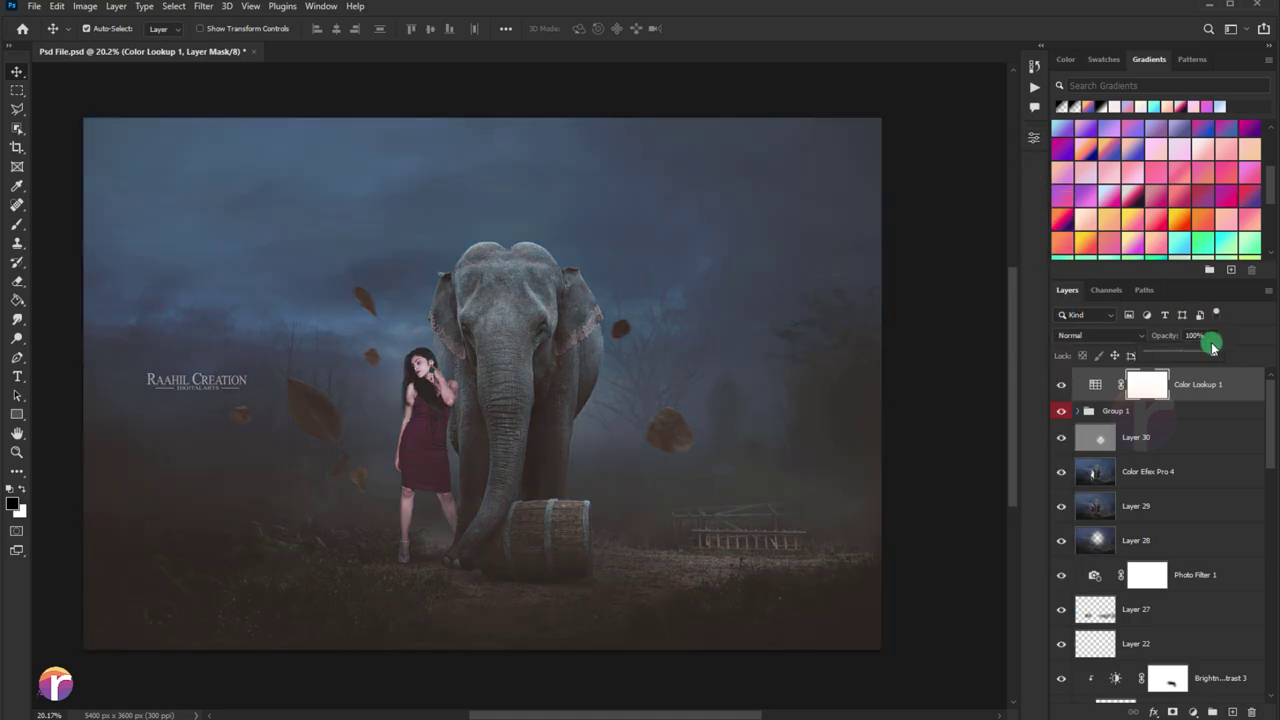
click(1063, 385)
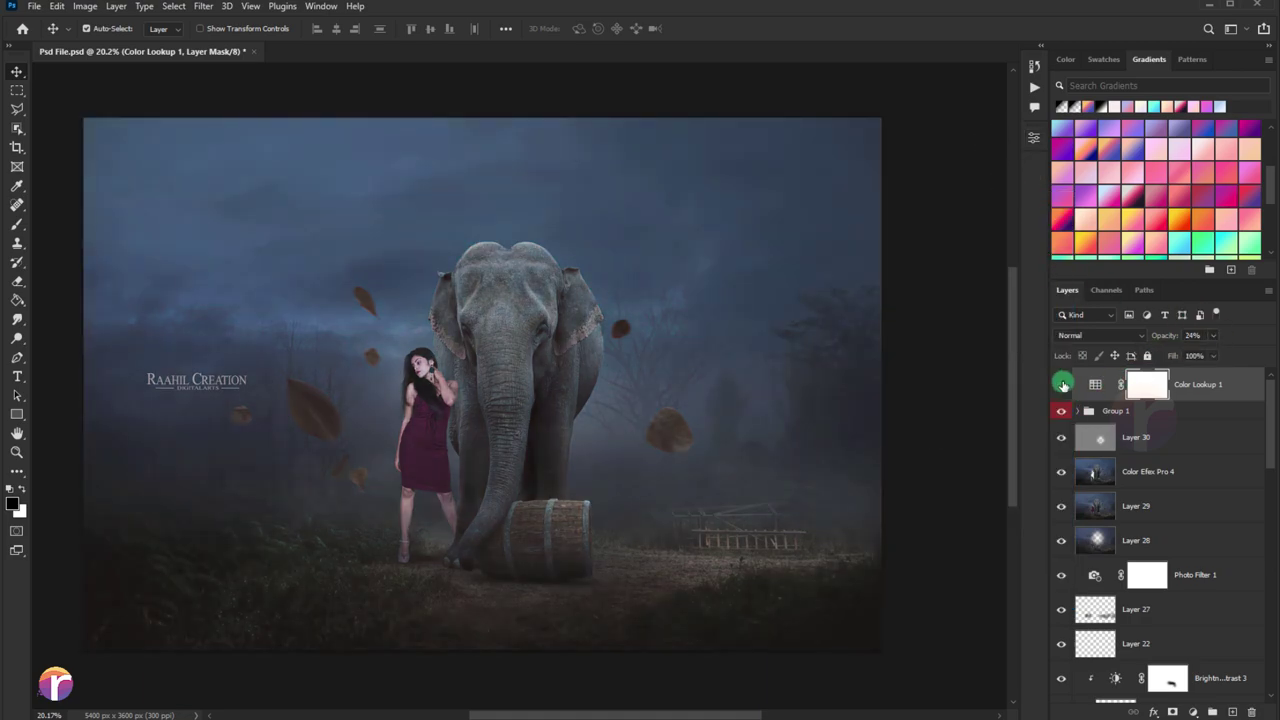
click(1063, 385)
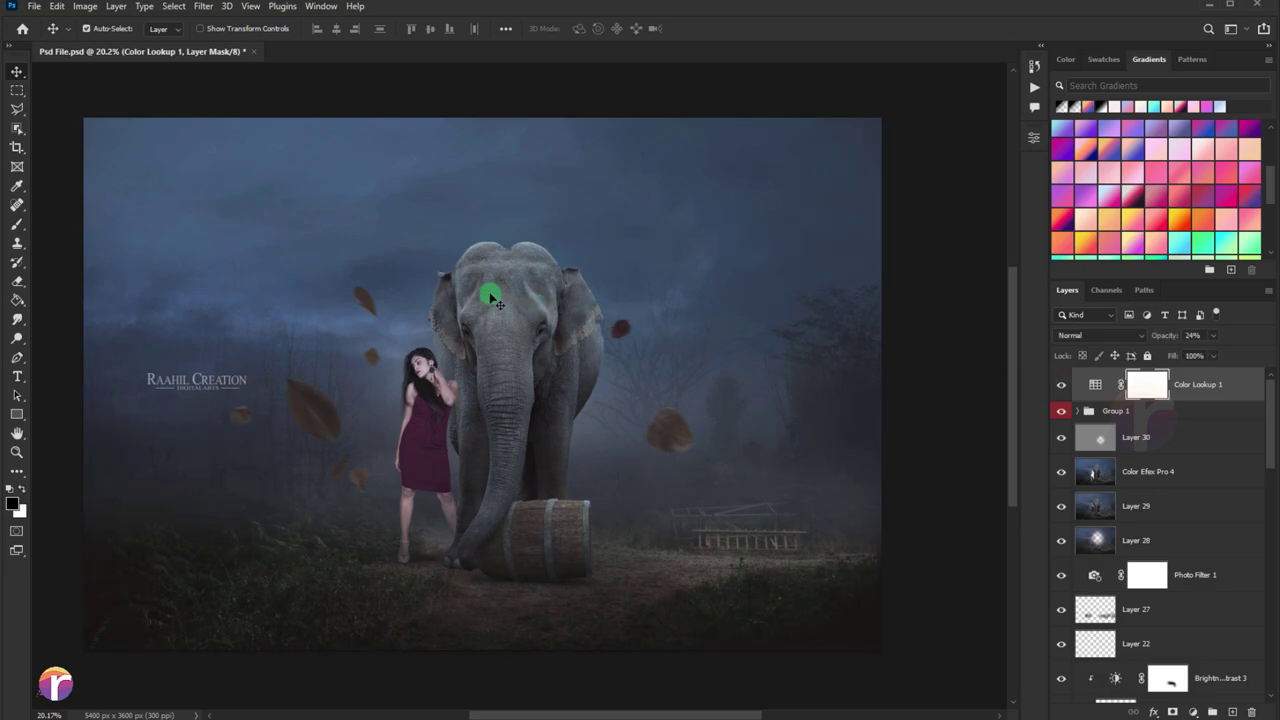